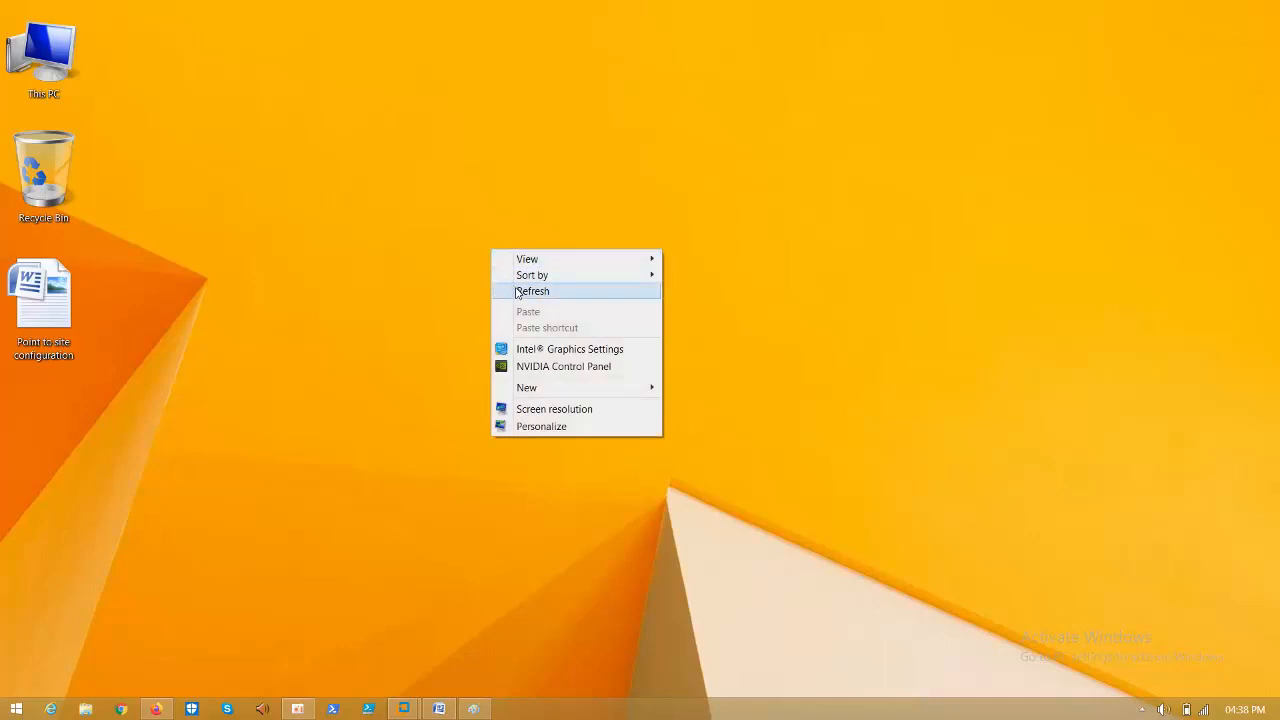
- Refresh the host desktop several times
left_click(517, 291)
right_click(517, 295)
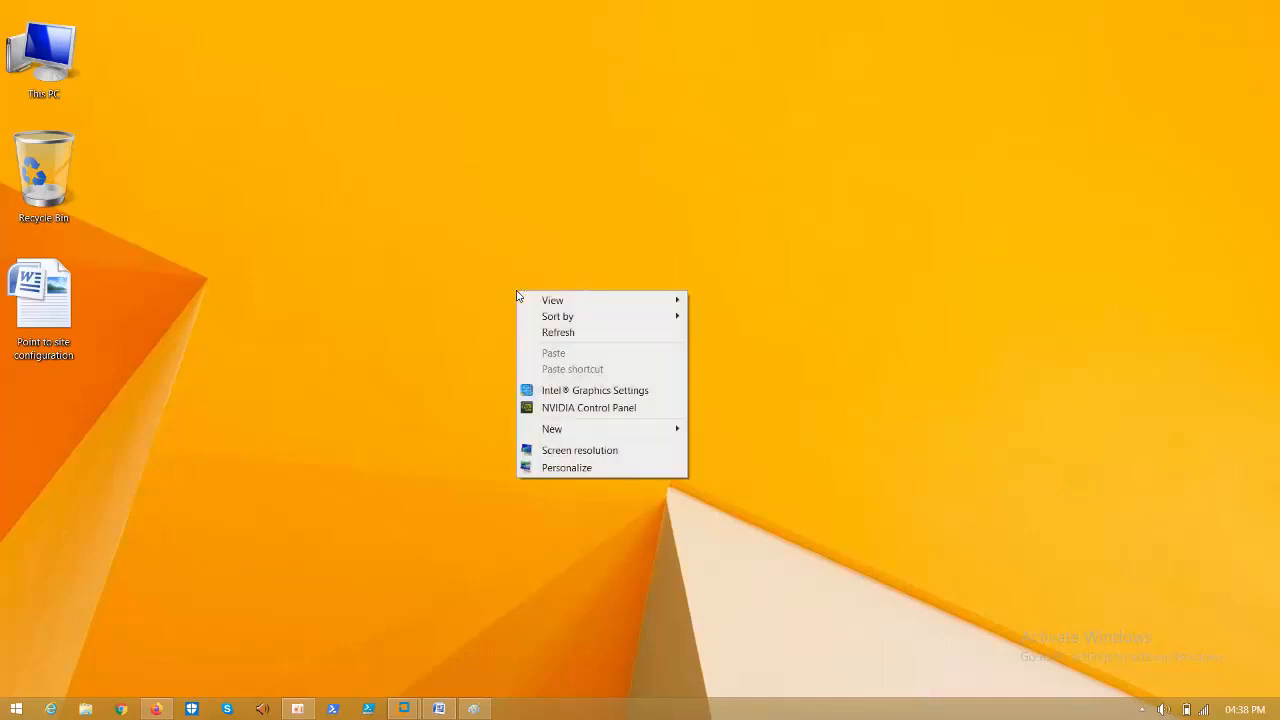
left_click(551, 338)
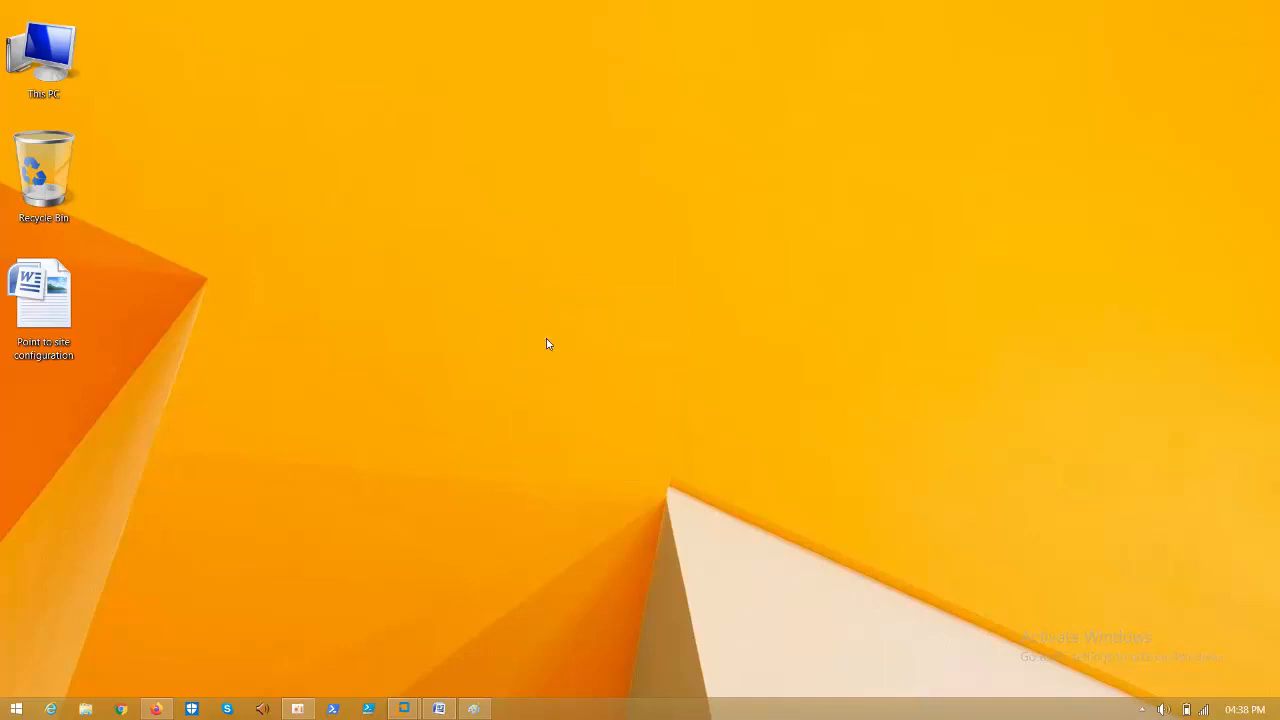
right_click(563, 204)
left_click(587, 244)
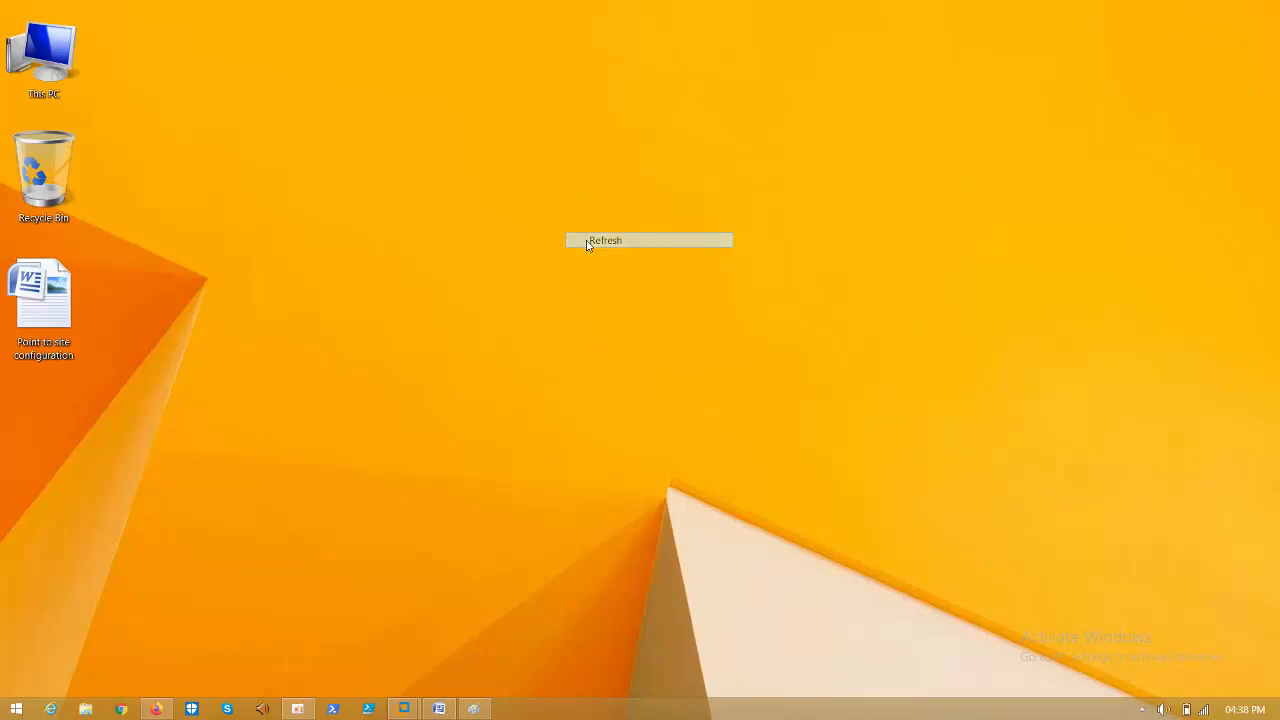
right_click(587, 245)
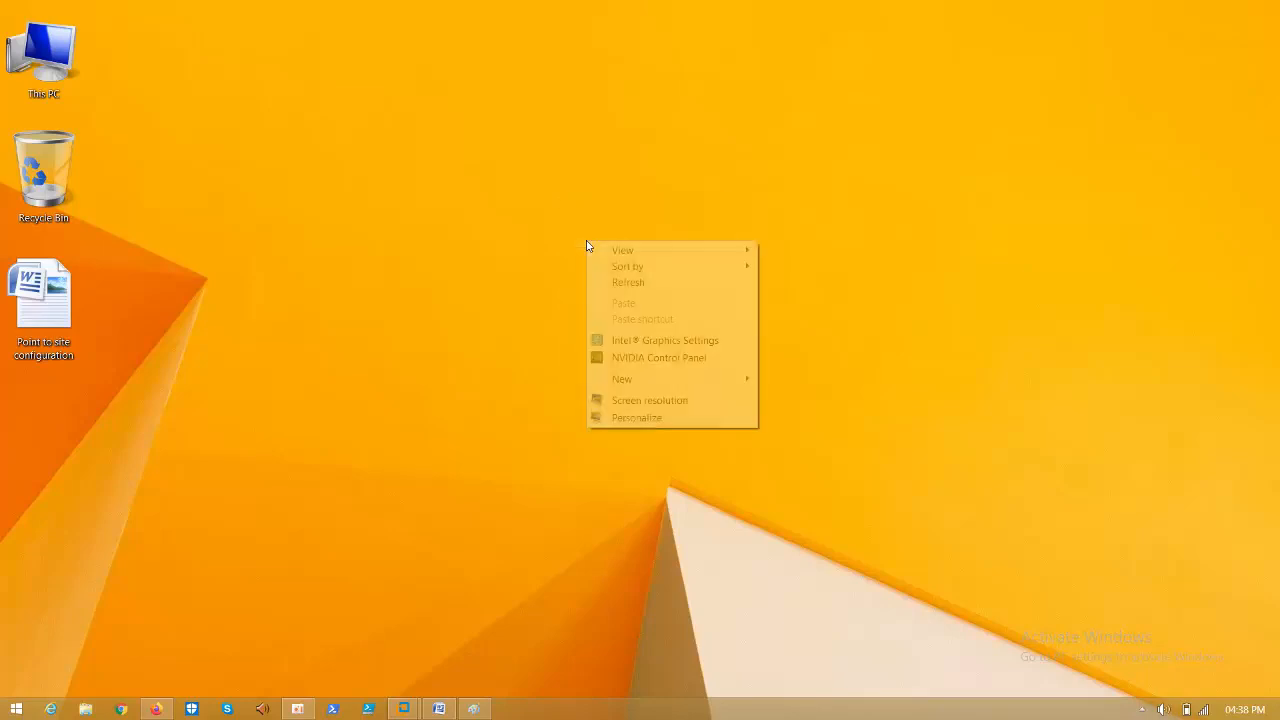
left_click(619, 283)
right_click(533, 261)
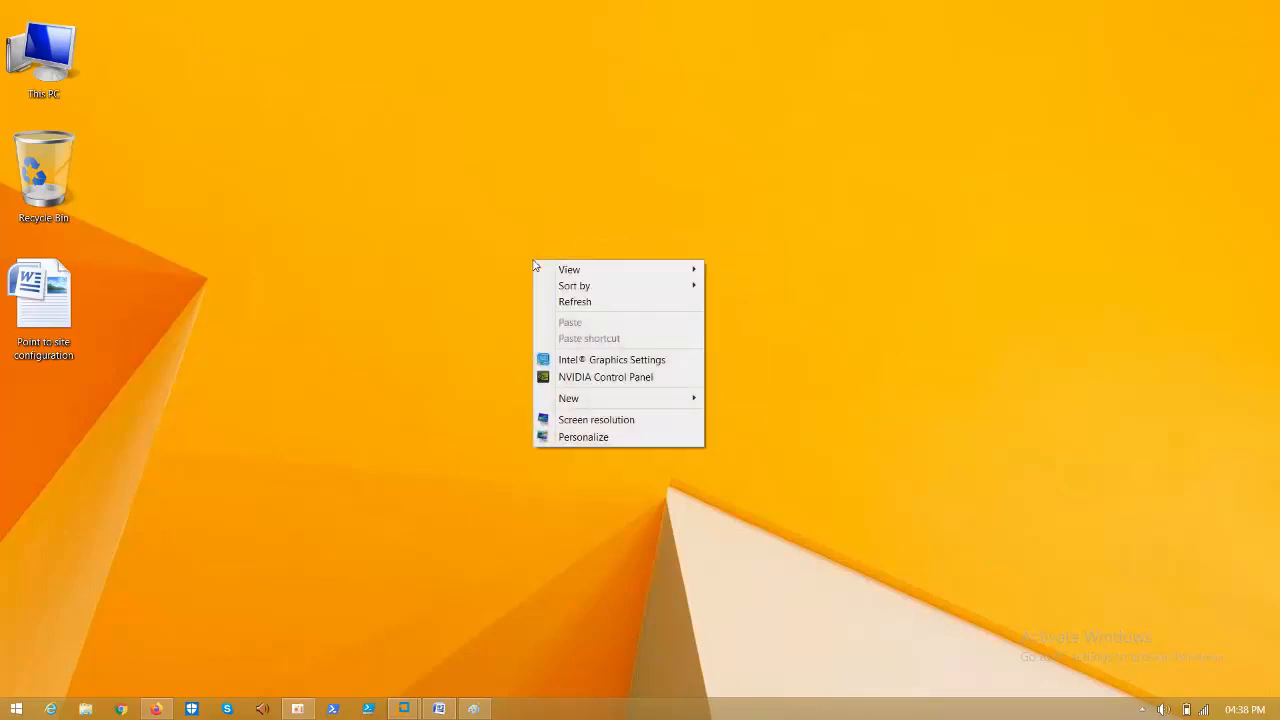
left_click(578, 303)
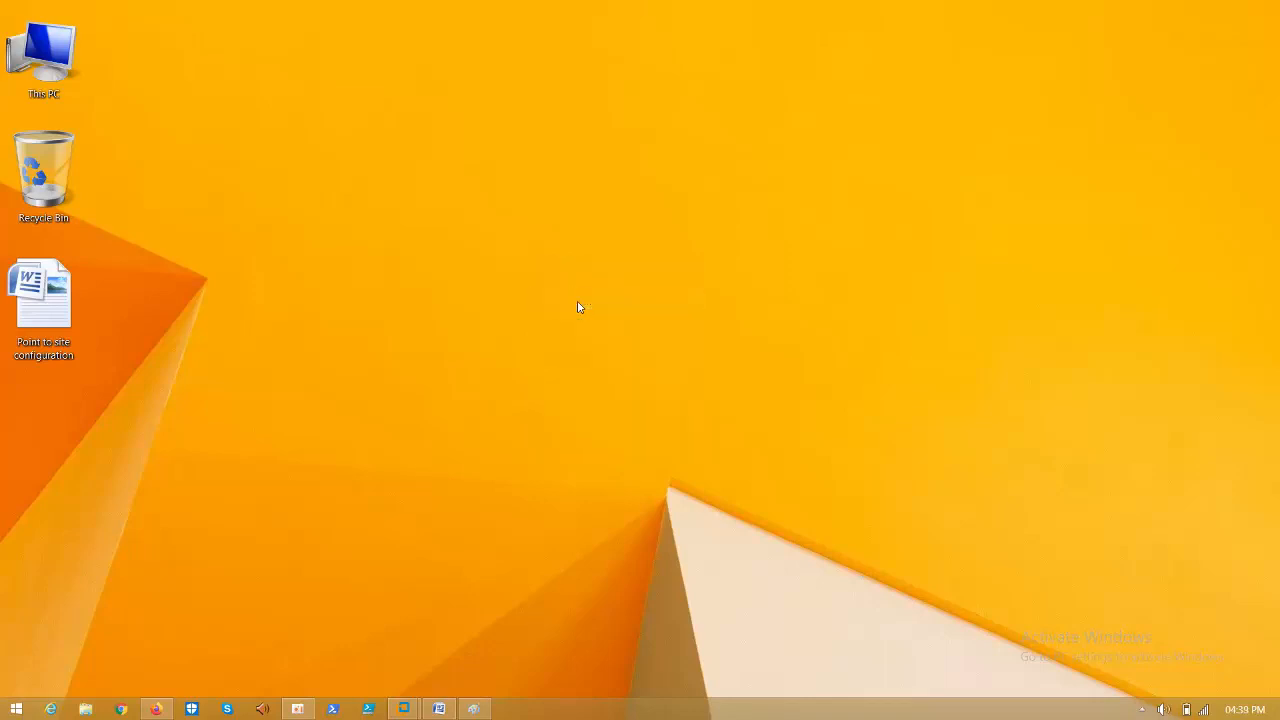
right_click(578, 307)
left_click(605, 344)
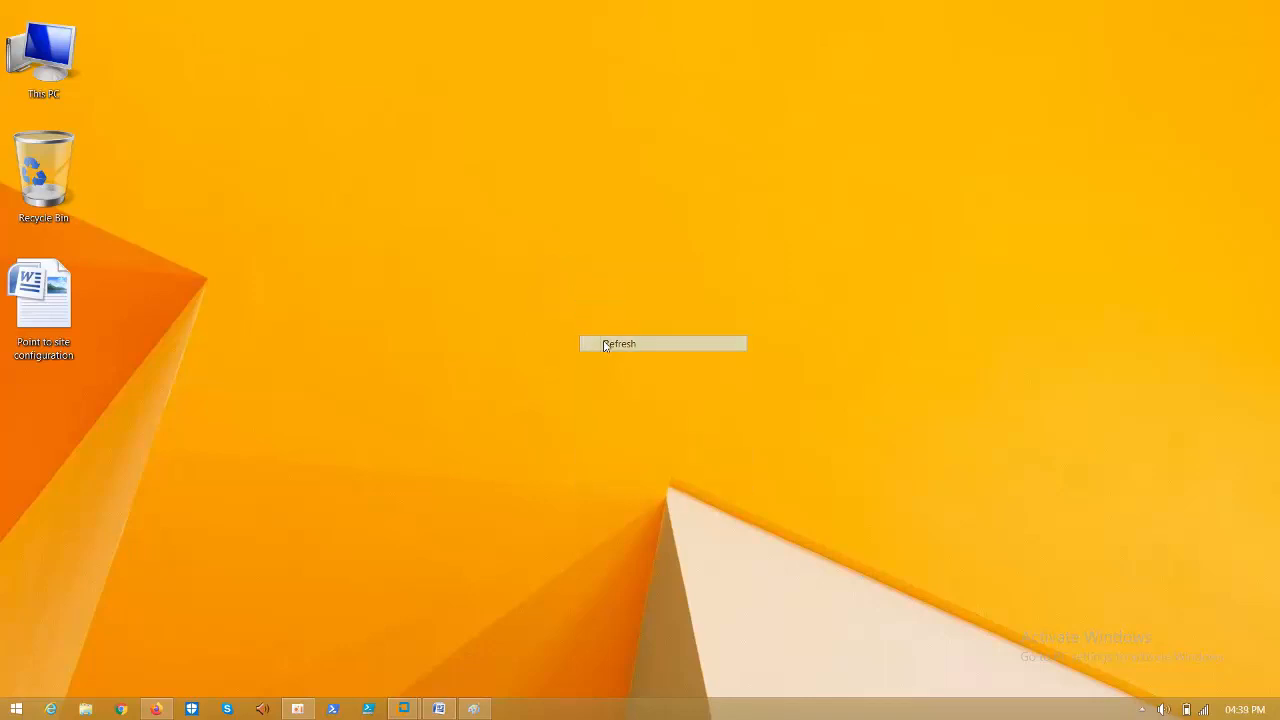
right_click(513, 254)
left_click(530, 293)
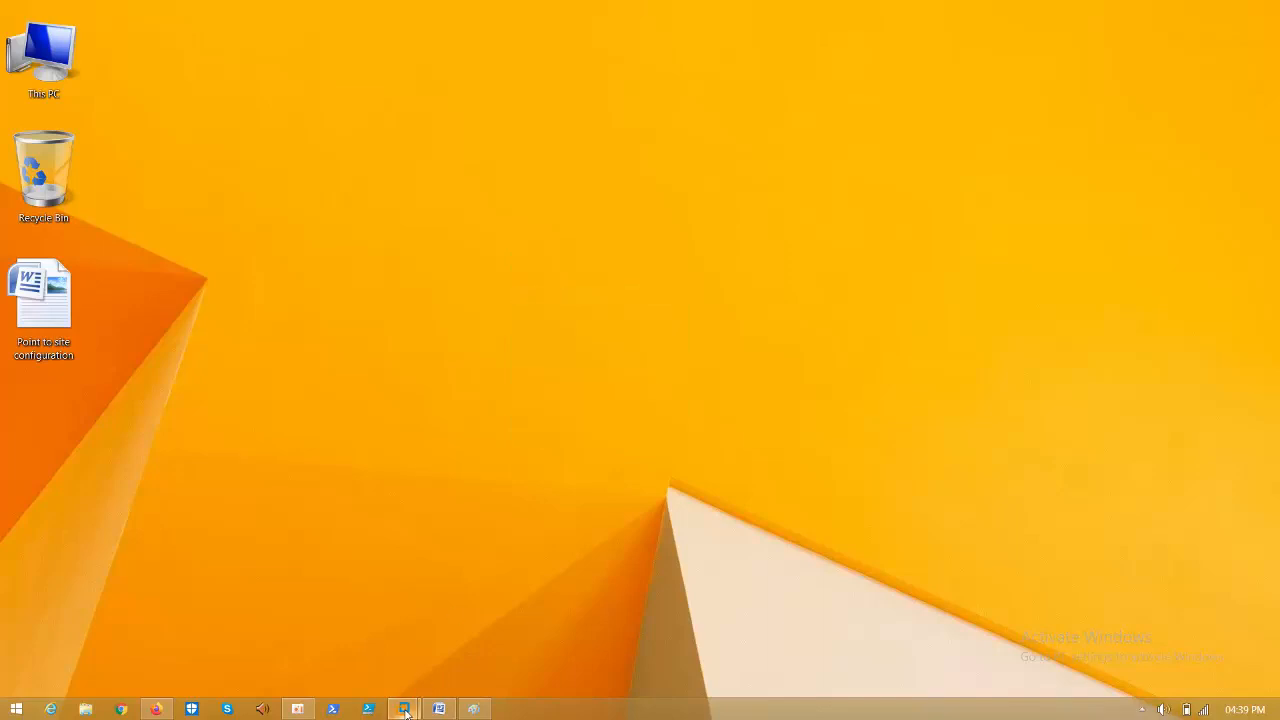
- Bring the Windows 10 virtual machine to the front
mouse_move(404, 708)
left_click(477, 637)
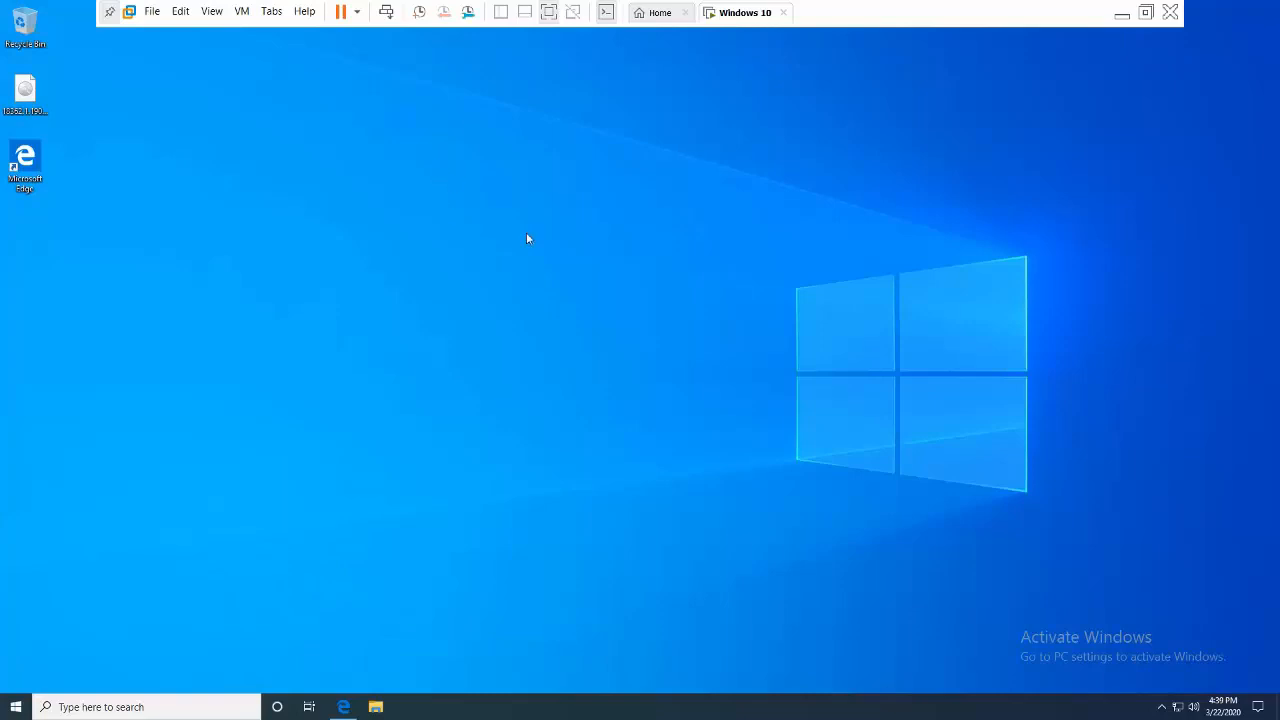
right_click(558, 185)
- Glance at the Point to site configuration Word notes, then return to the Windows 10 VM
left_click(1122, 18)
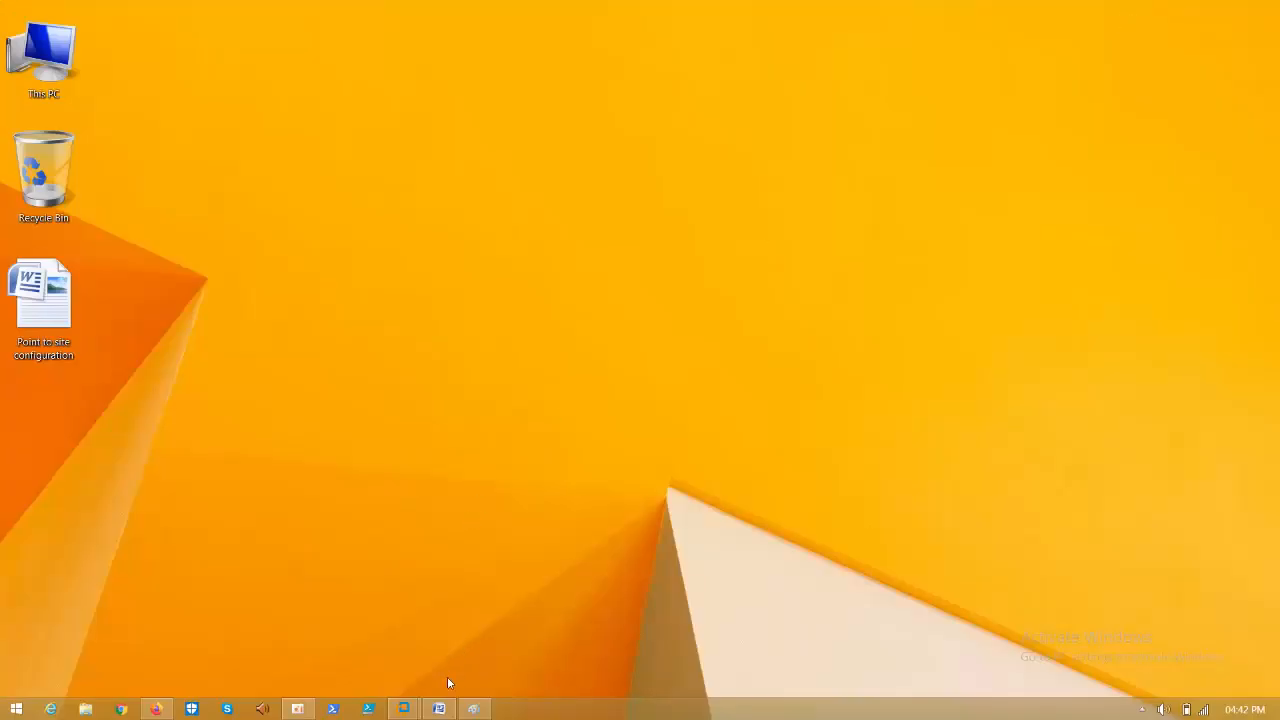
left_click(439, 709)
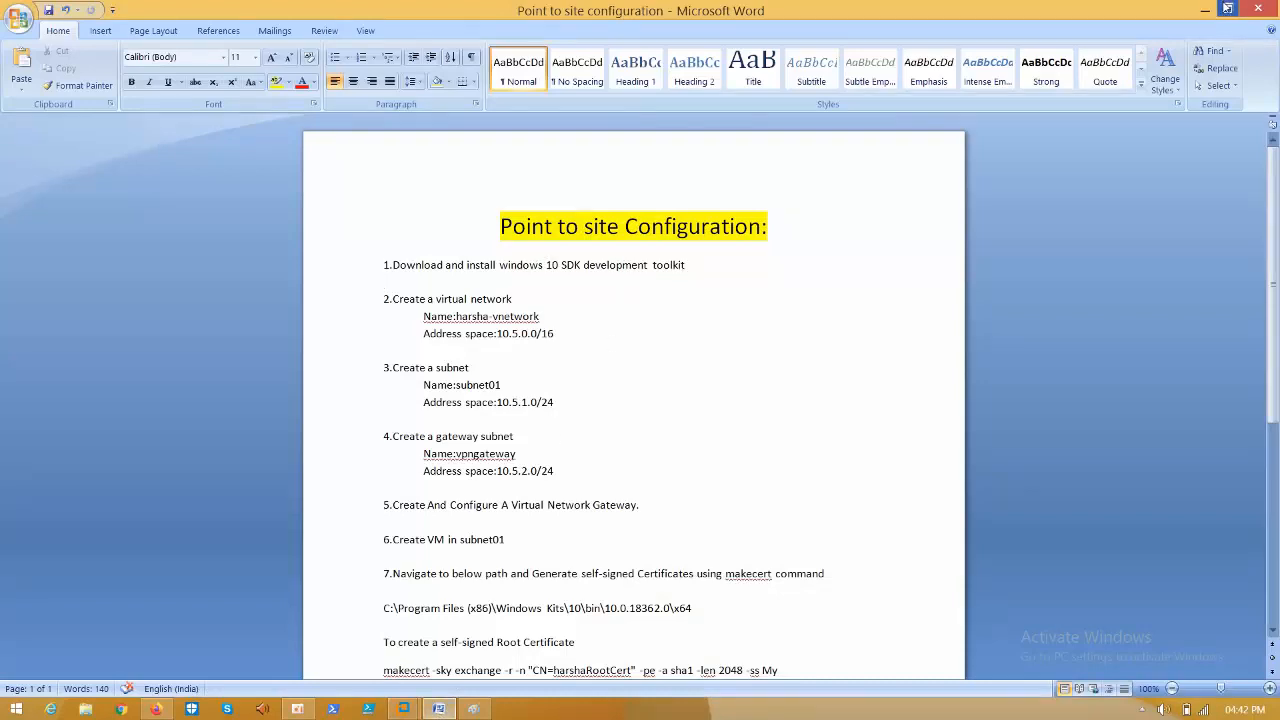
left_click(1204, 10)
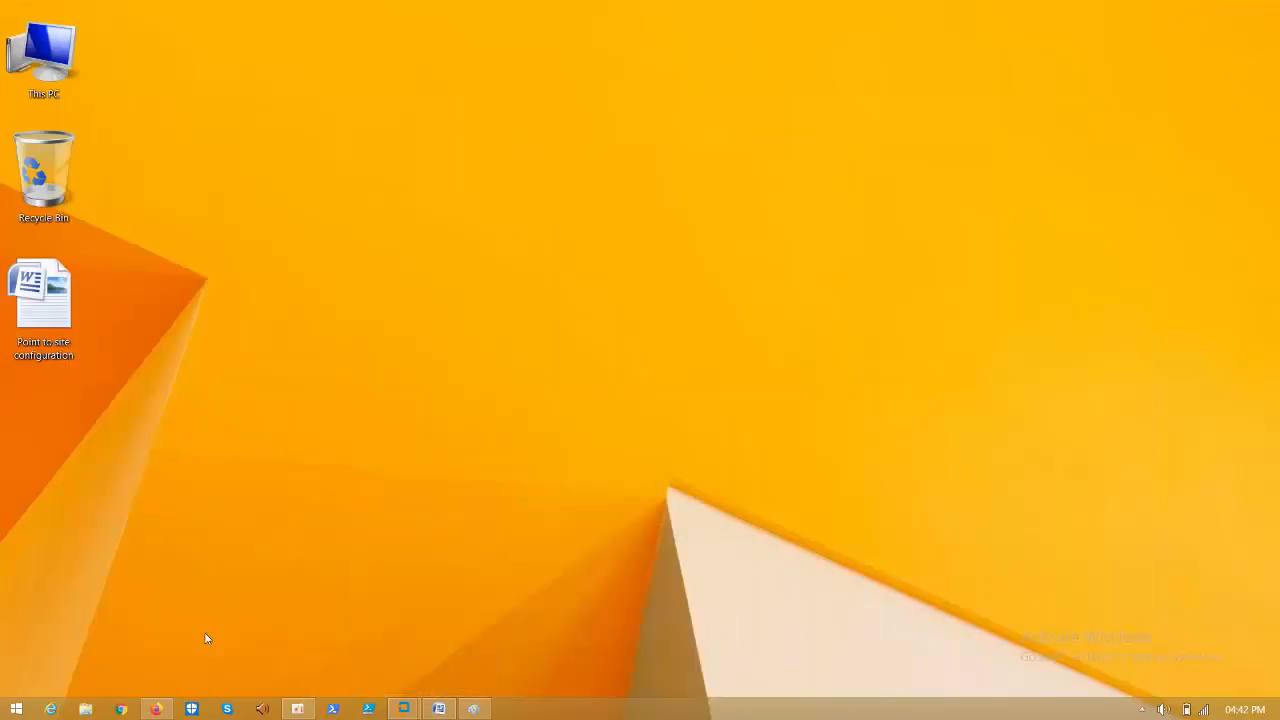
mouse_move(404, 712)
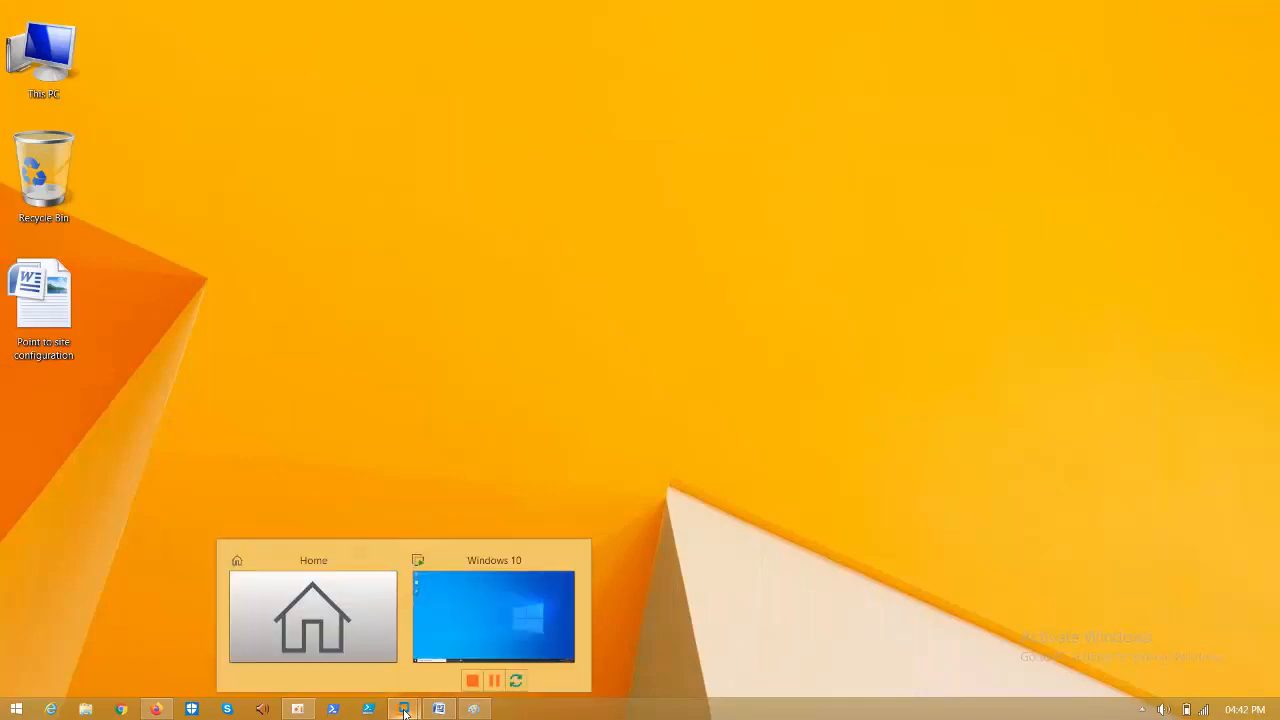
left_click(505, 588)
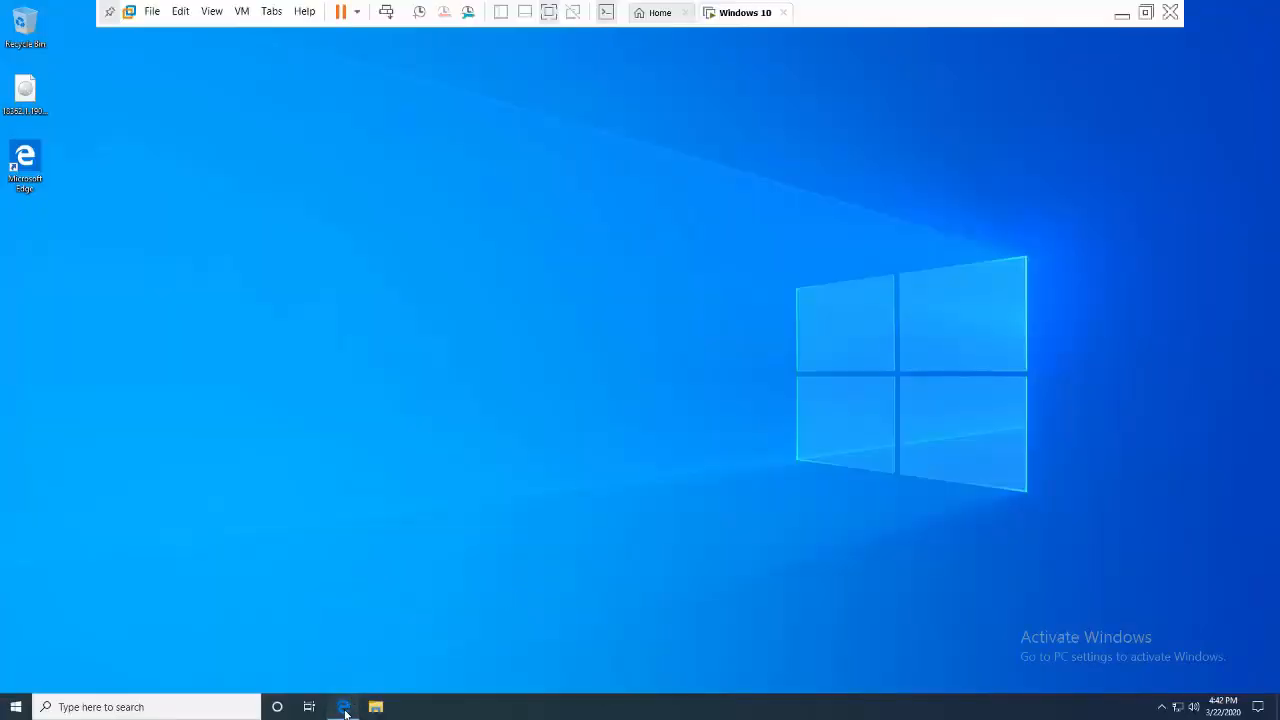
- Close Edge's 'You're not connected' tab, leaving the Windows 10 SDK page, then minimize Edge
left_click(344, 707)
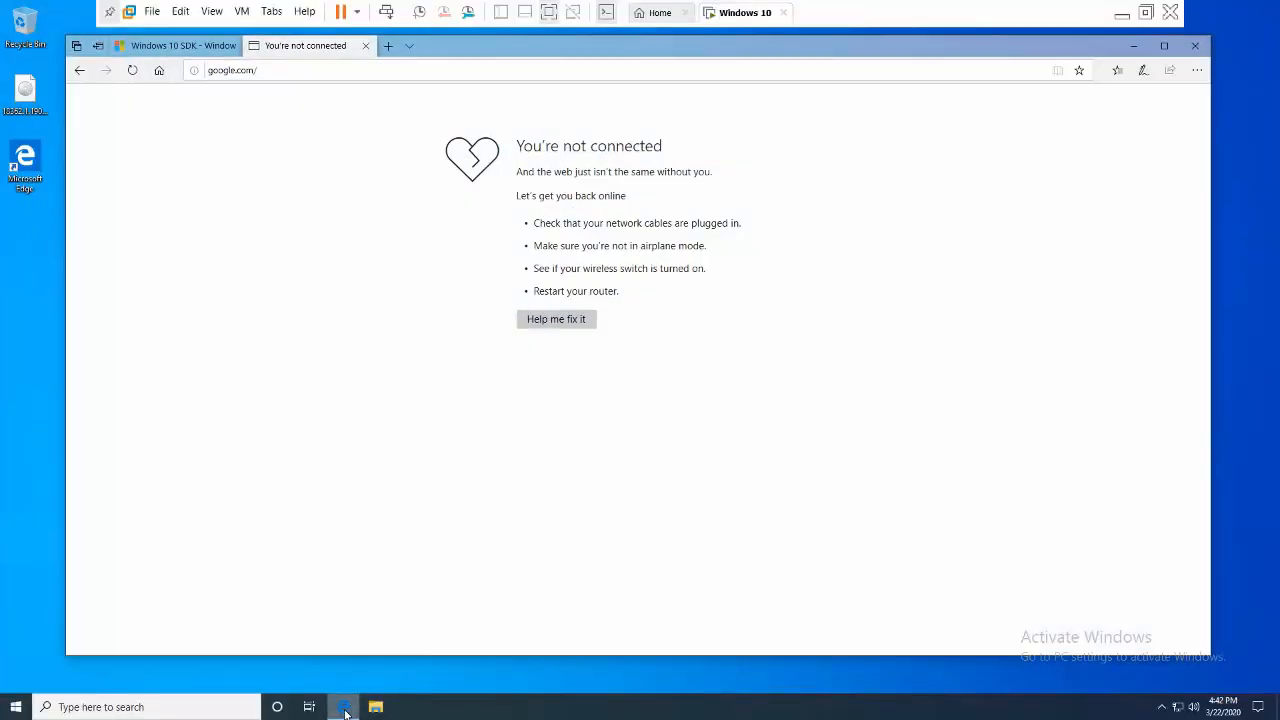
left_click(366, 46)
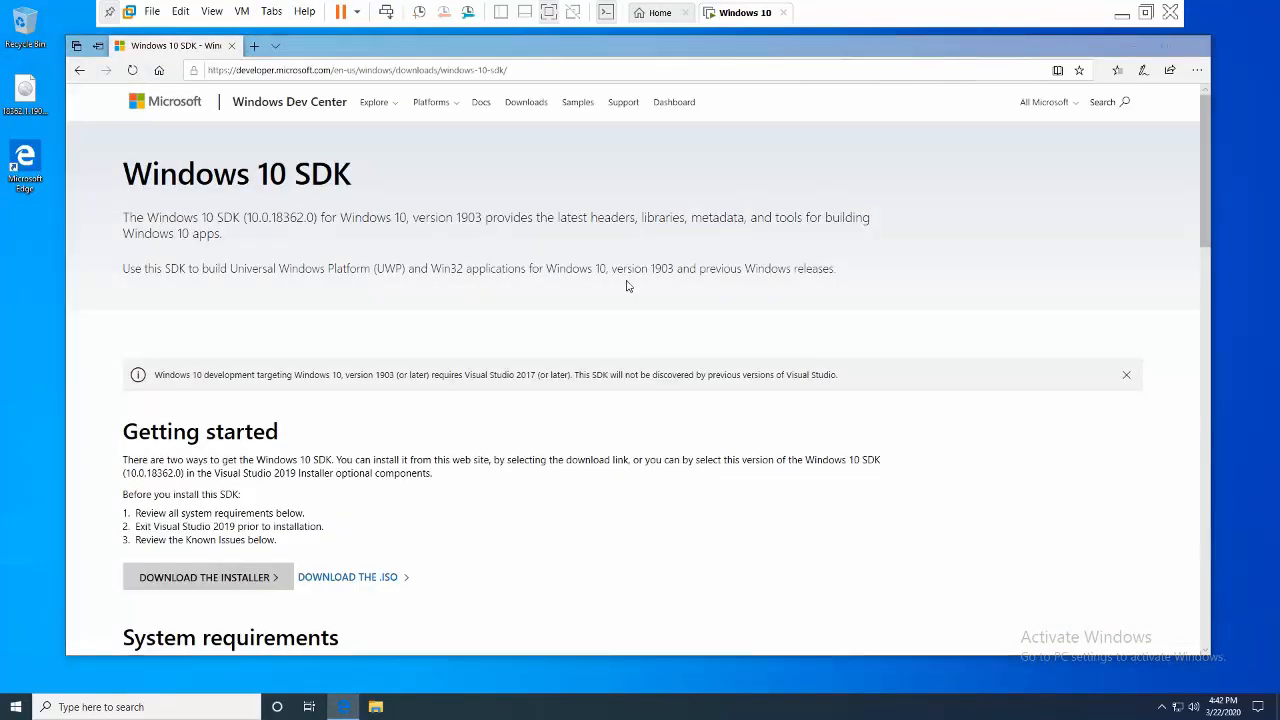
scroll(627, 286, "down", 2)
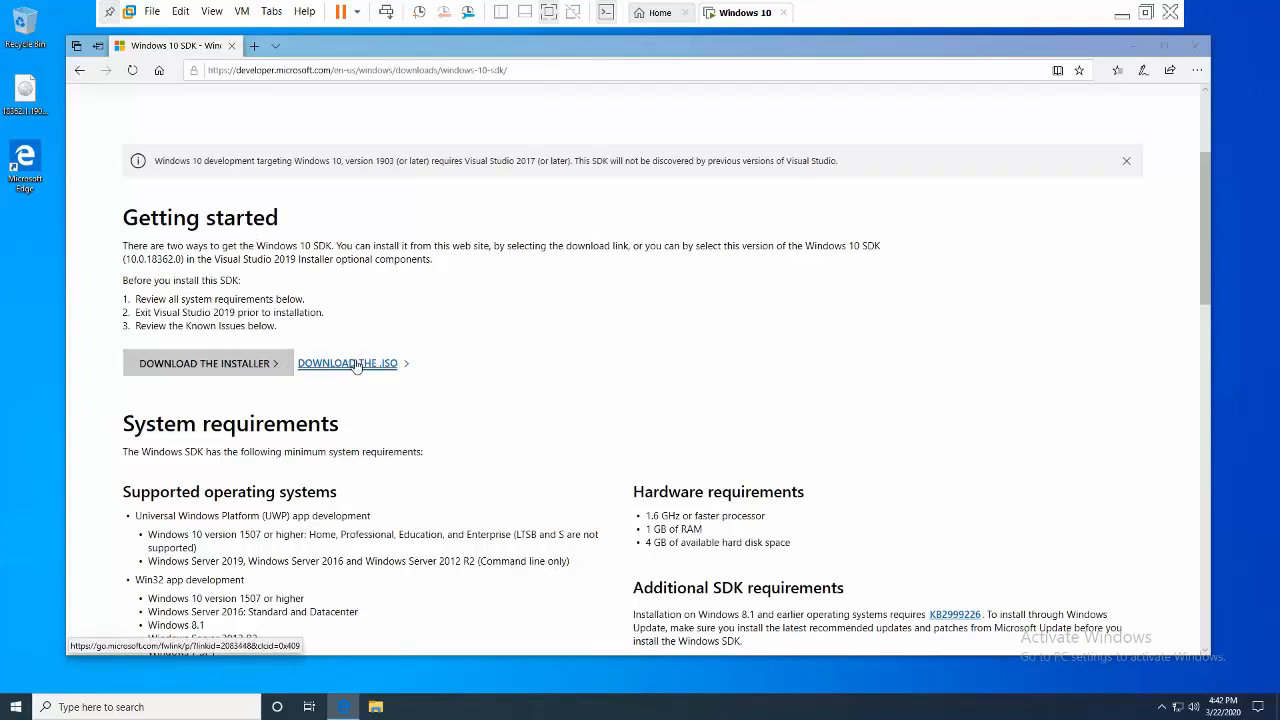
left_click(1134, 45)
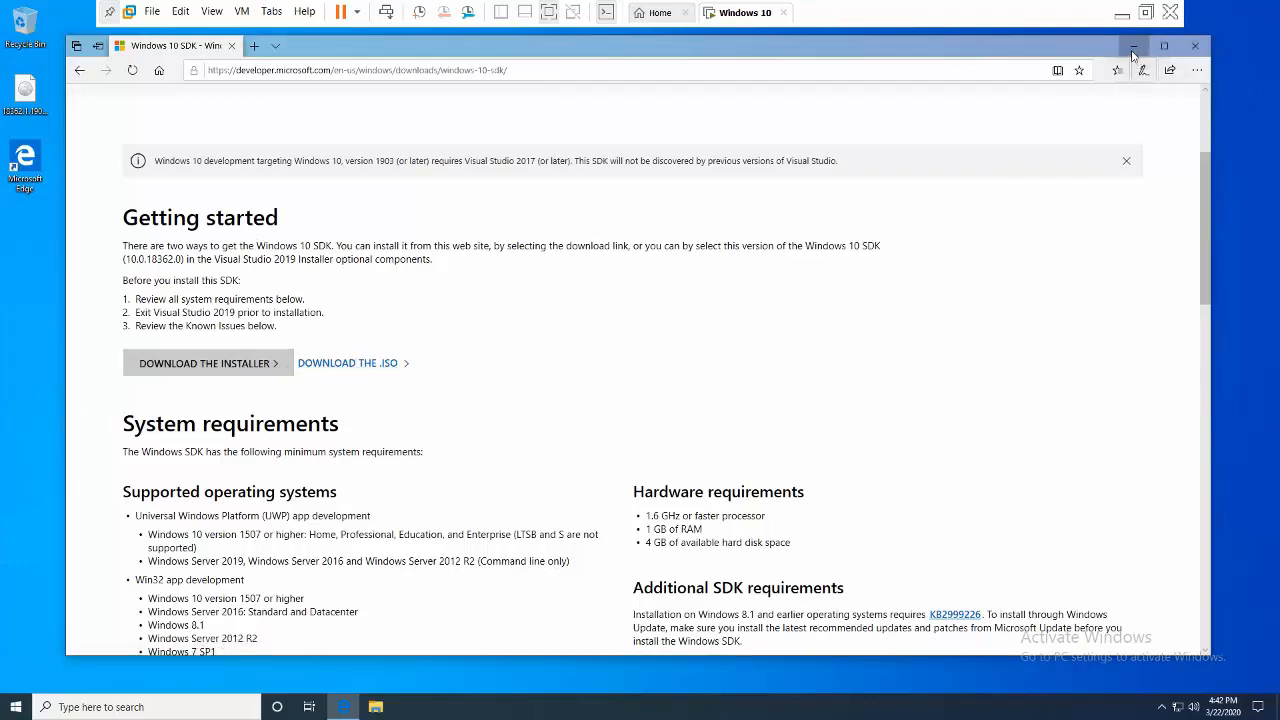
right_click(667, 229)
left_click(683, 260)
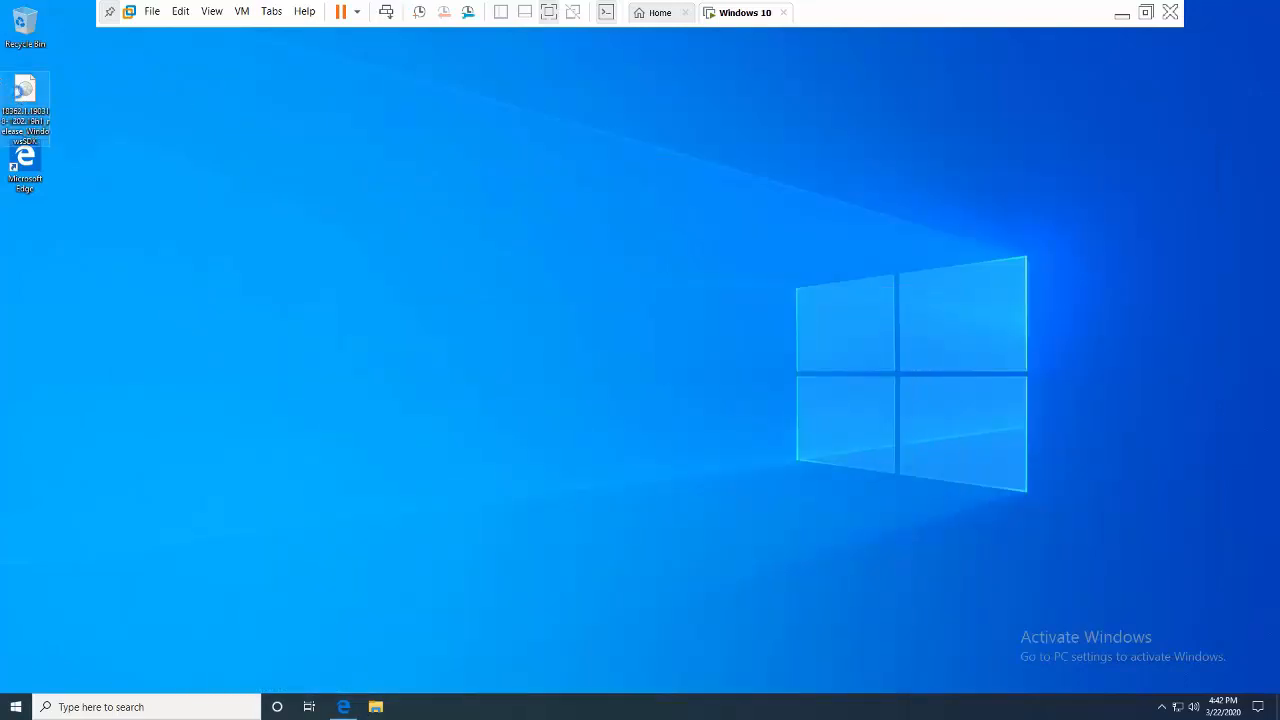
- Mount the SDK ISO and open DVD Drive (E:) in a new window
right_click(18, 95)
left_click(31, 101)
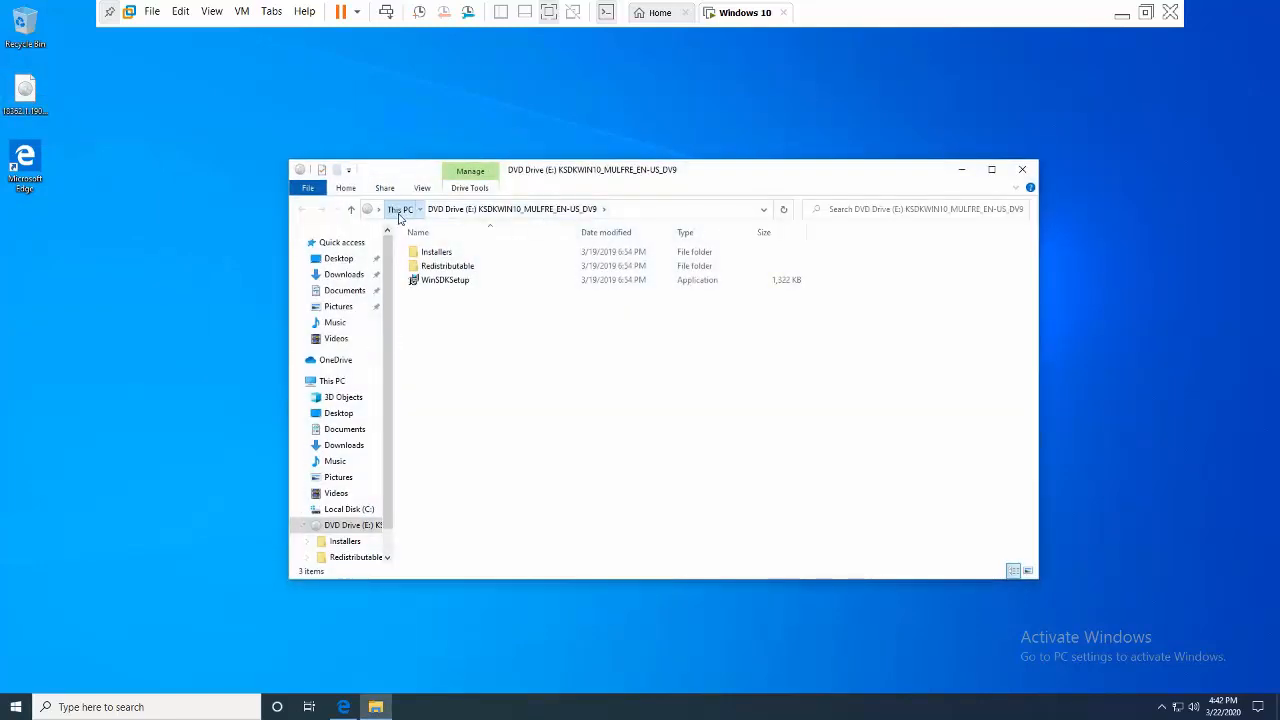
left_click(399, 209)
right_click(822, 403)
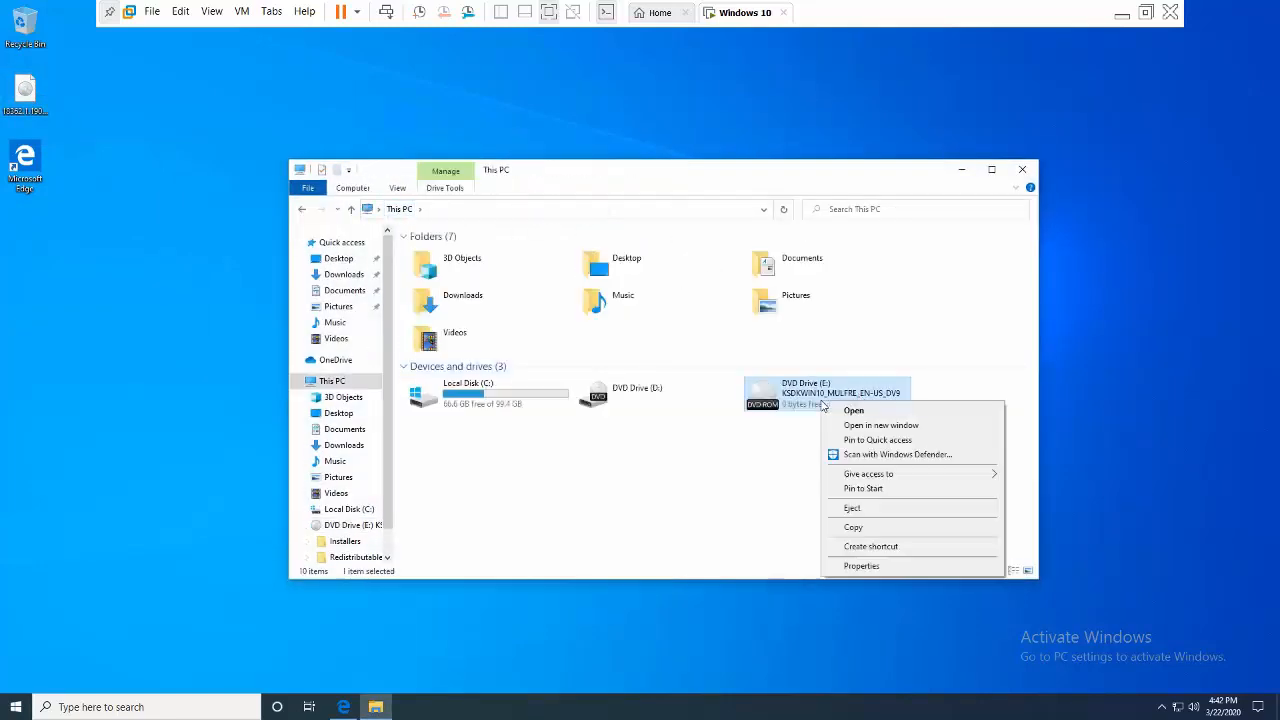
left_click(855, 430)
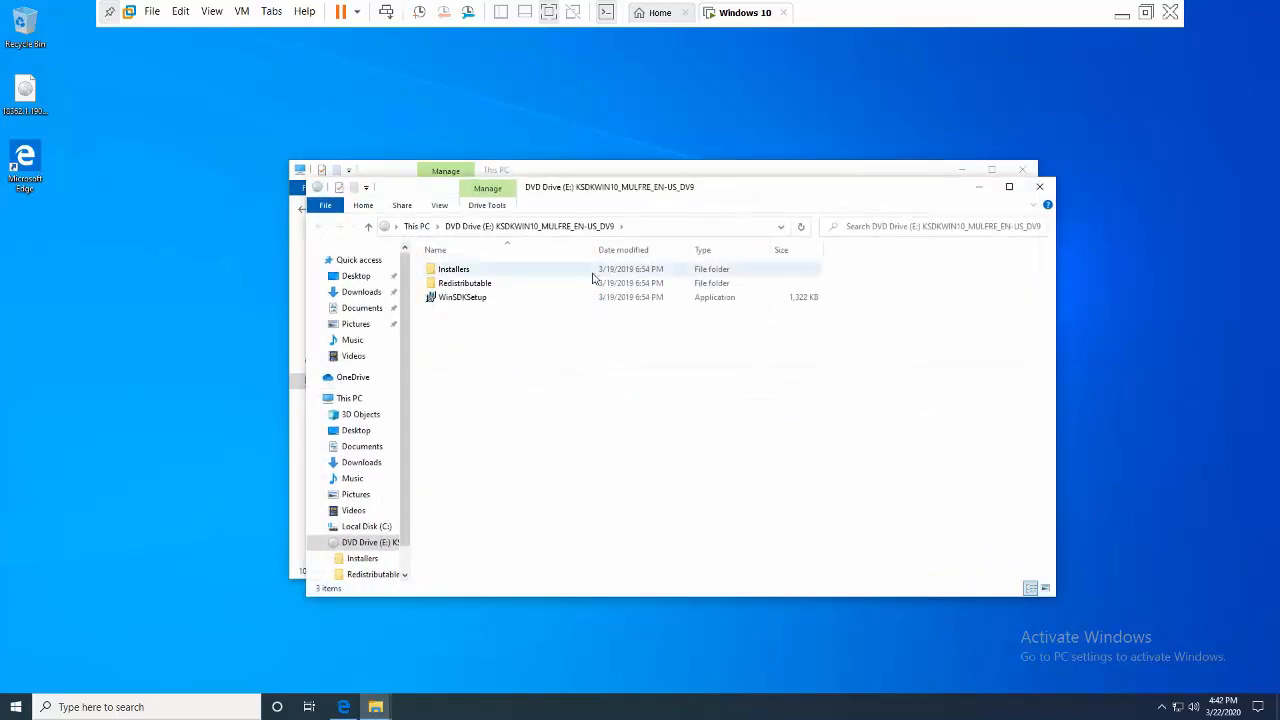
- Run WinSDKSetup as administrator and approve the permission prompt
left_click(528, 301)
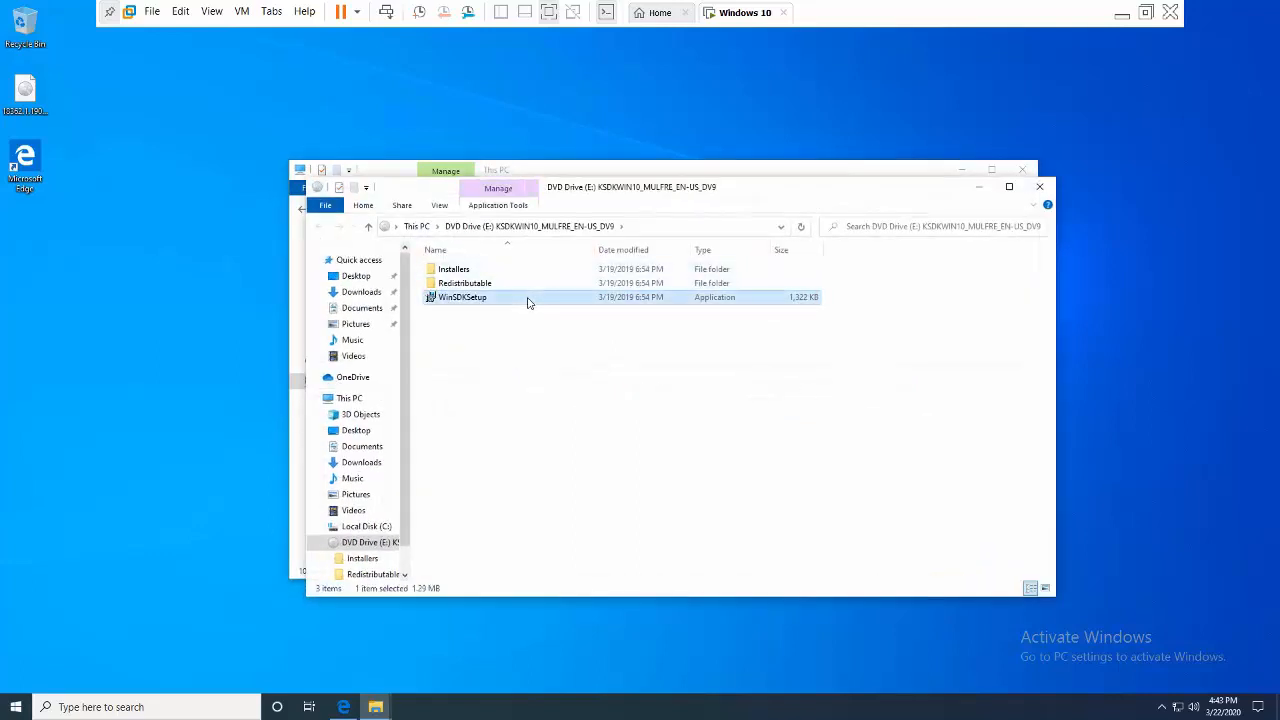
right_click(528, 303)
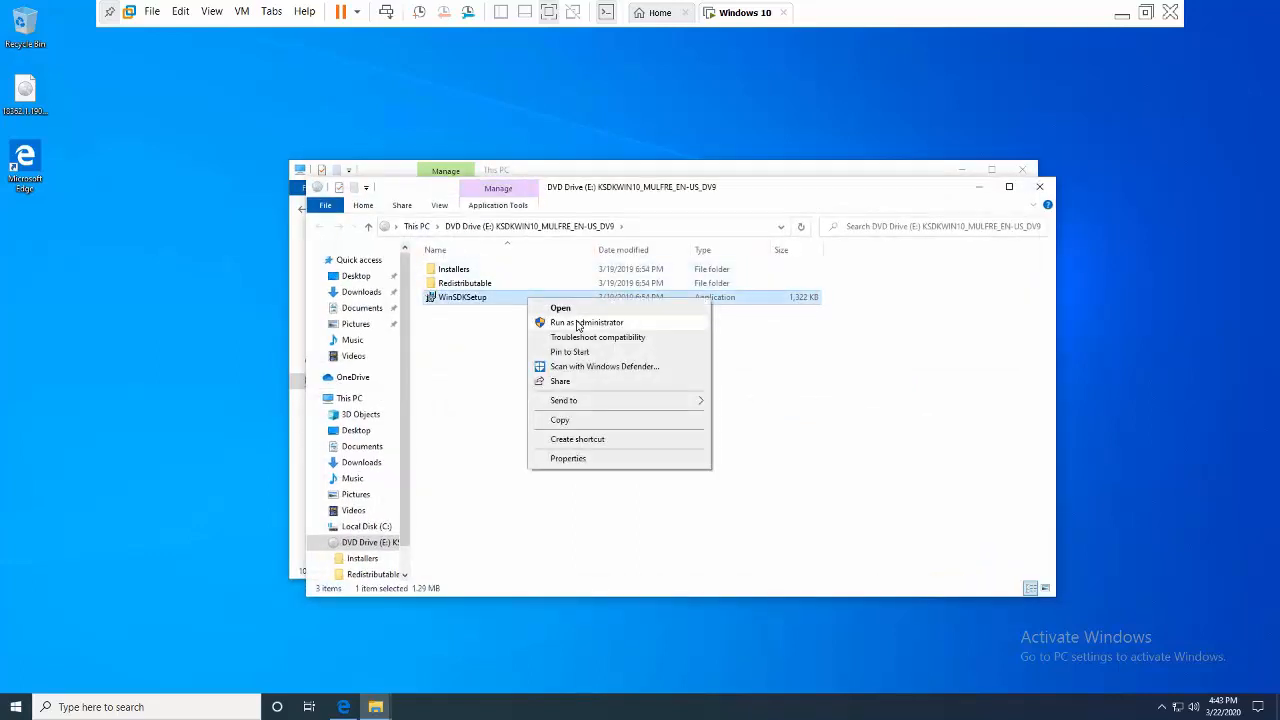
left_click(577, 323)
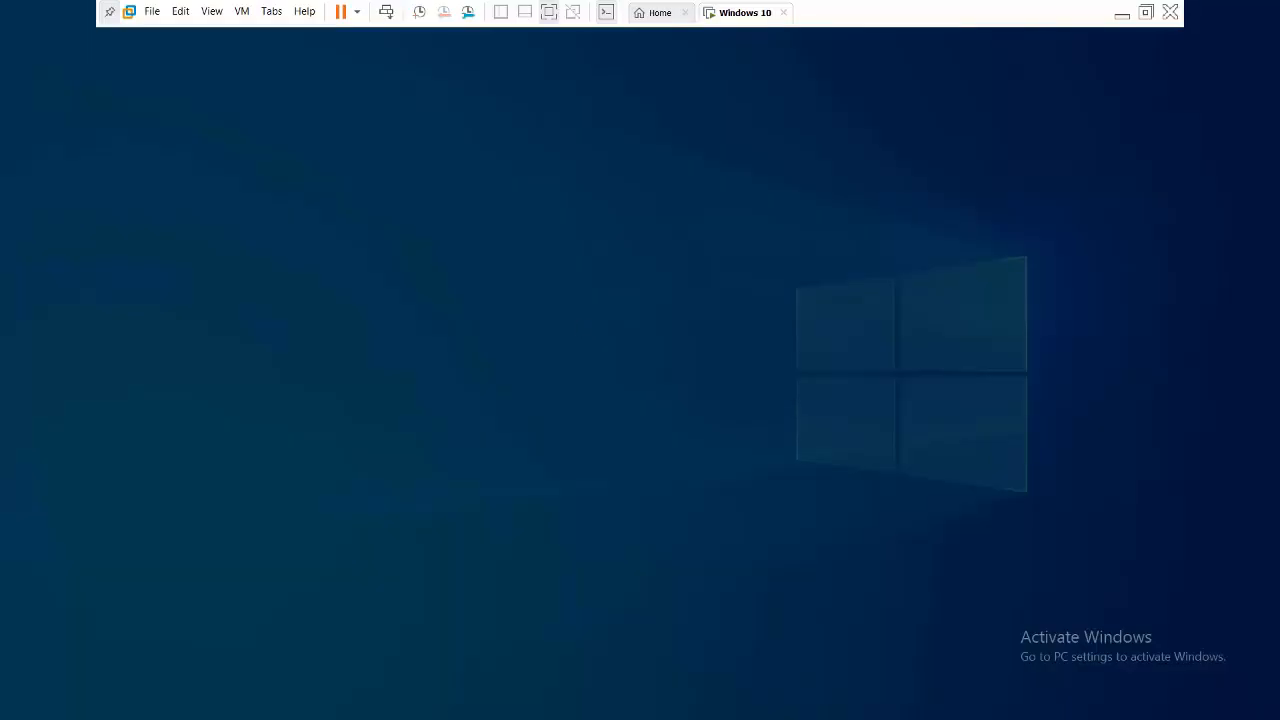
left_click(559, 444)
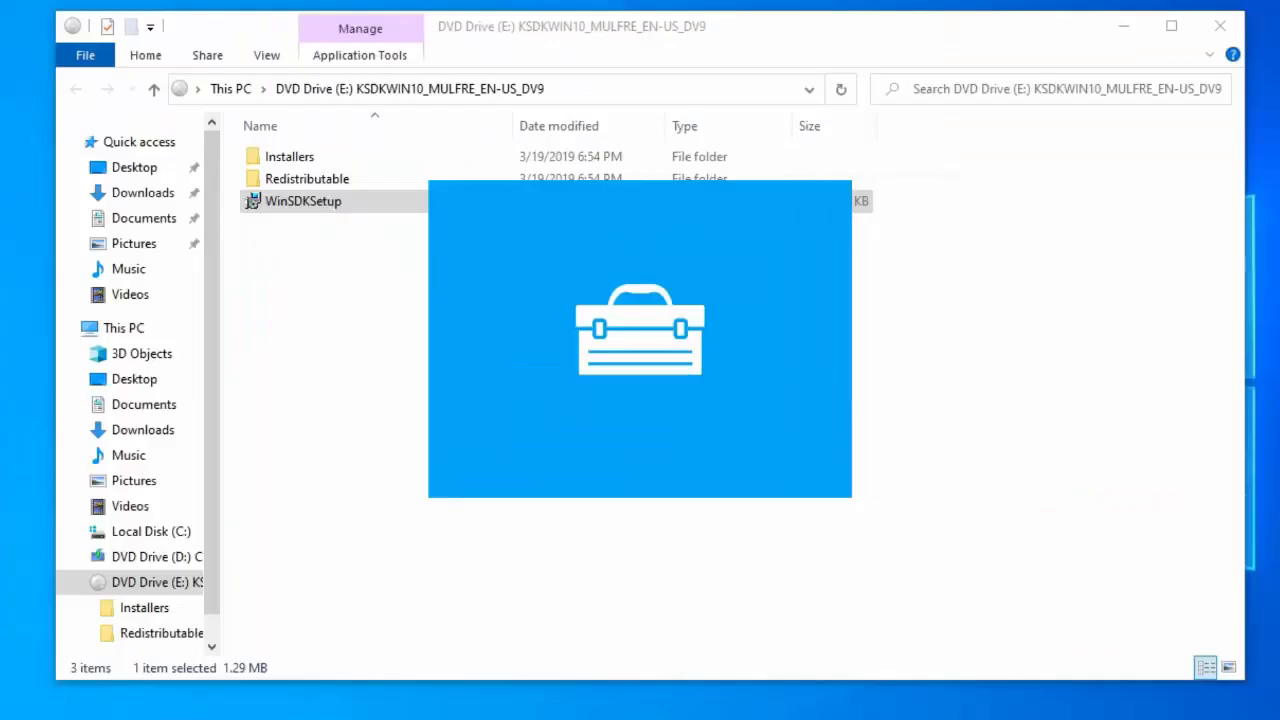
- Install the Windows 10.0.18362.1 SDK to the default path, declining usage data and accepting the license
left_click(1124, 26)
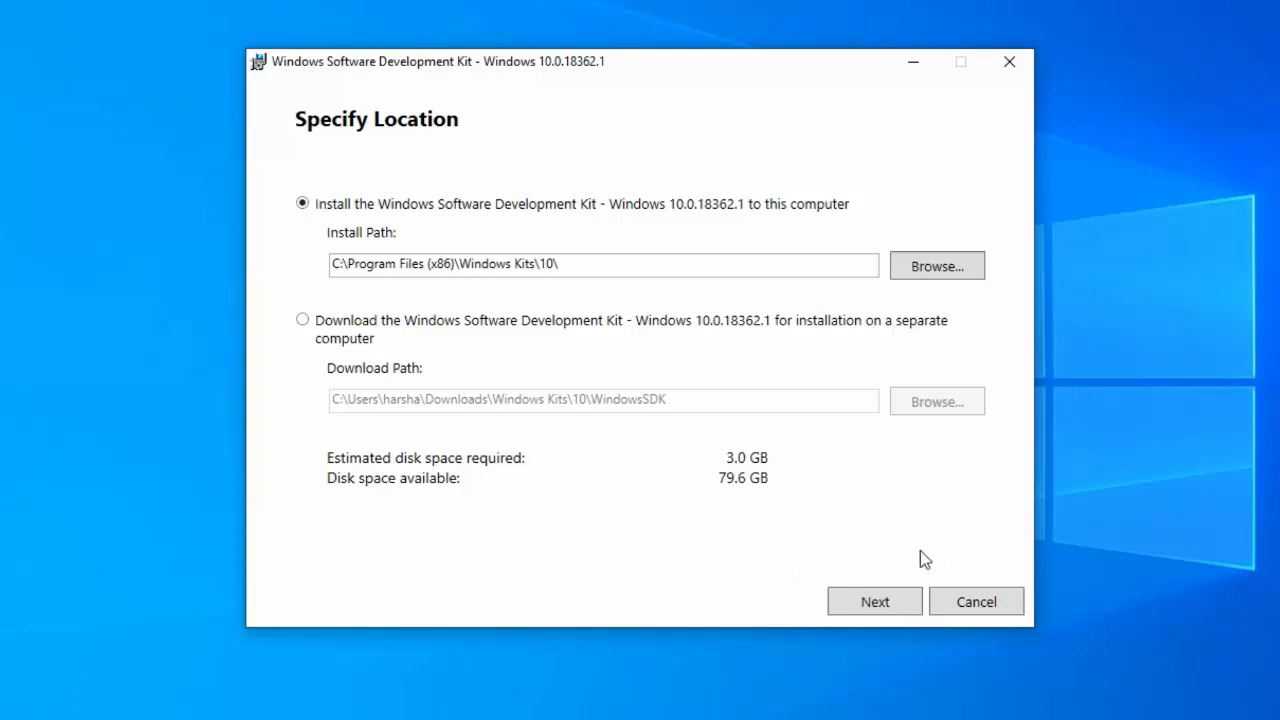
left_click(874, 602)
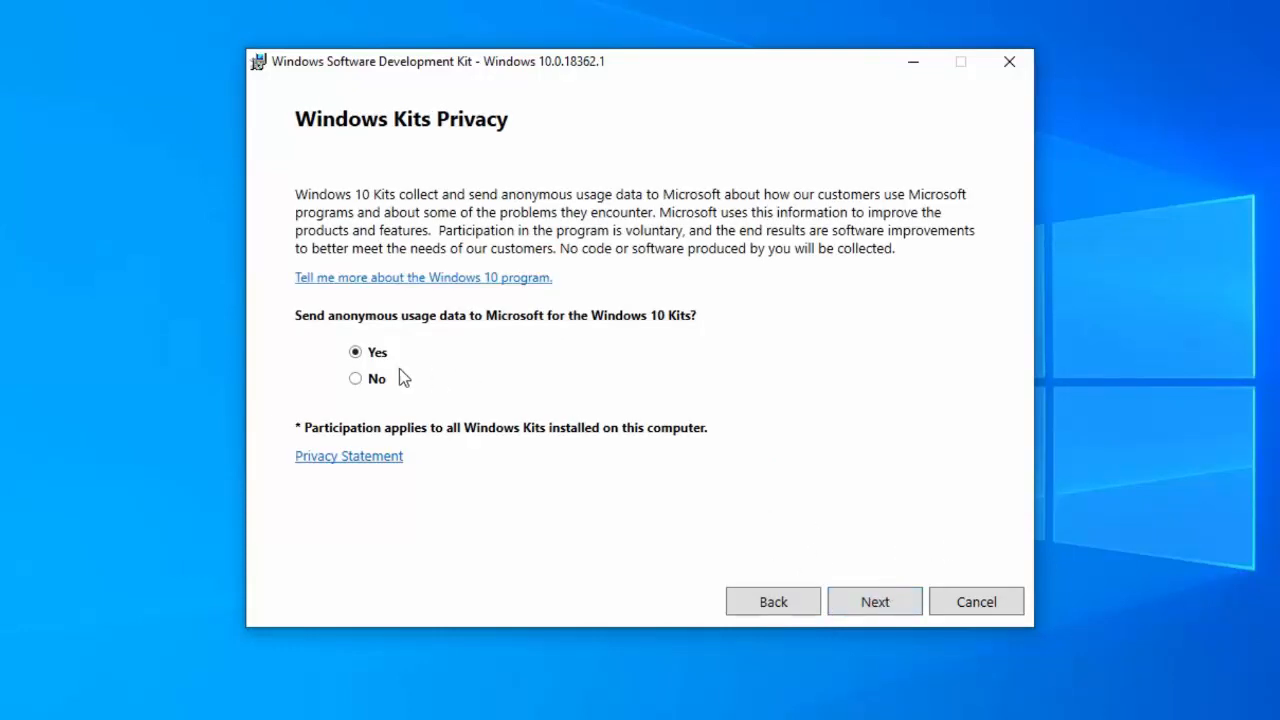
left_click(370, 379)
left_click(895, 603)
left_click(895, 605)
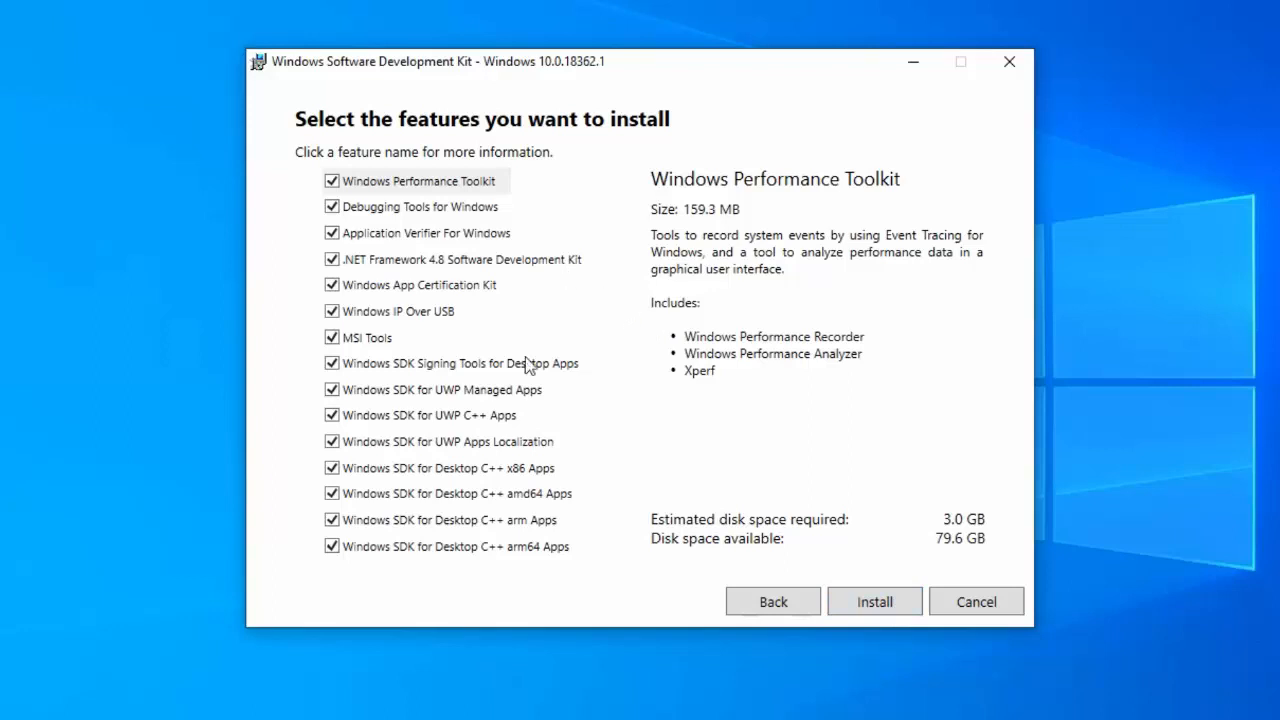
left_click(876, 604)
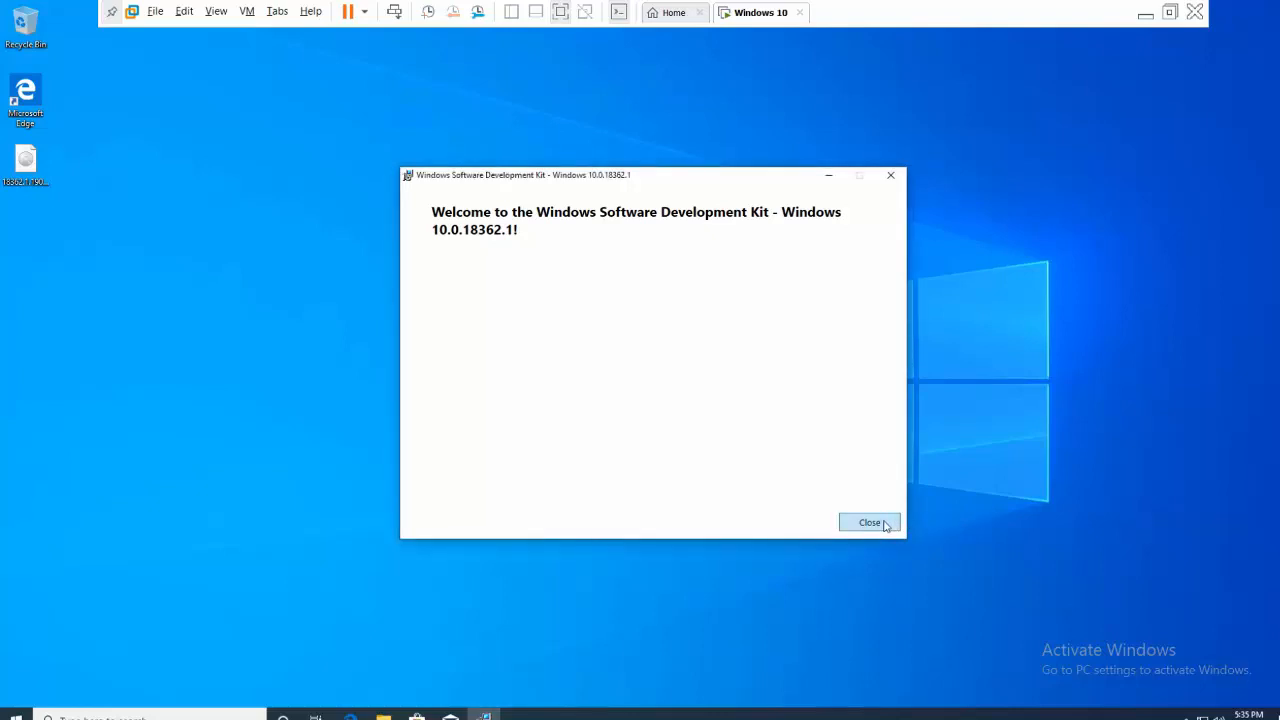
- Close the finished SDK installer and refresh the VM desktop
left_click(885, 524)
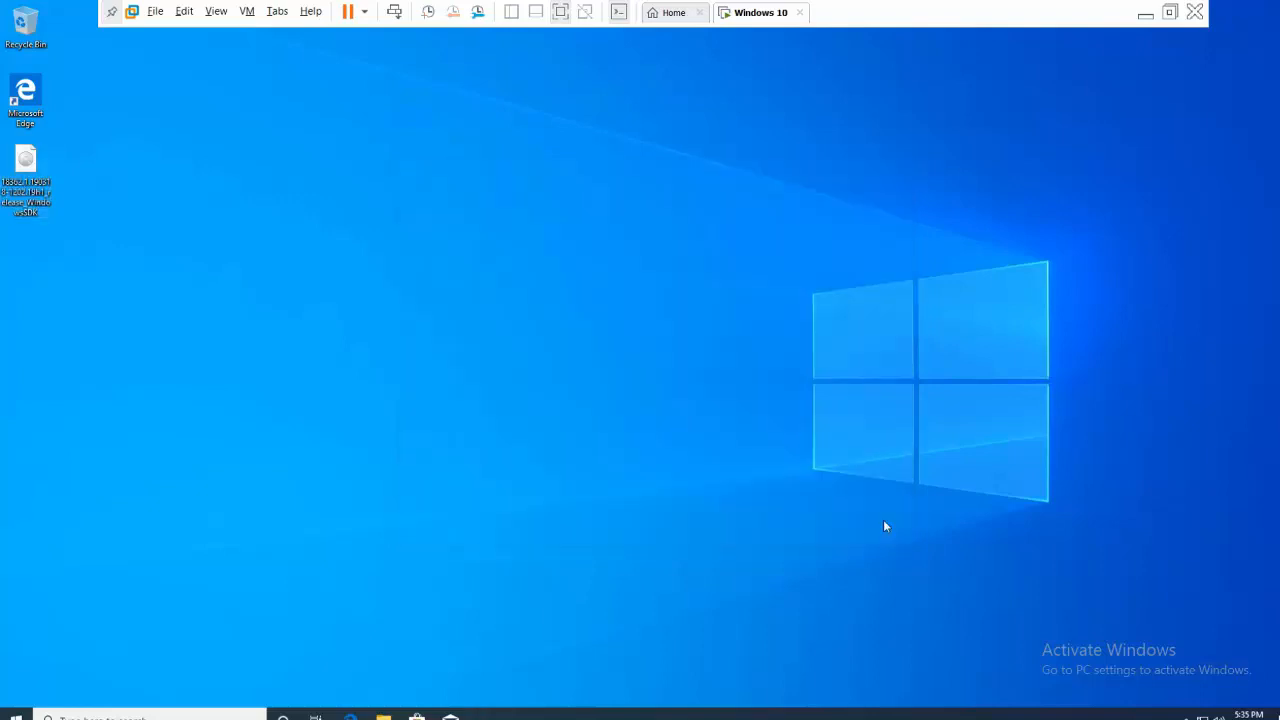
right_click(569, 275)
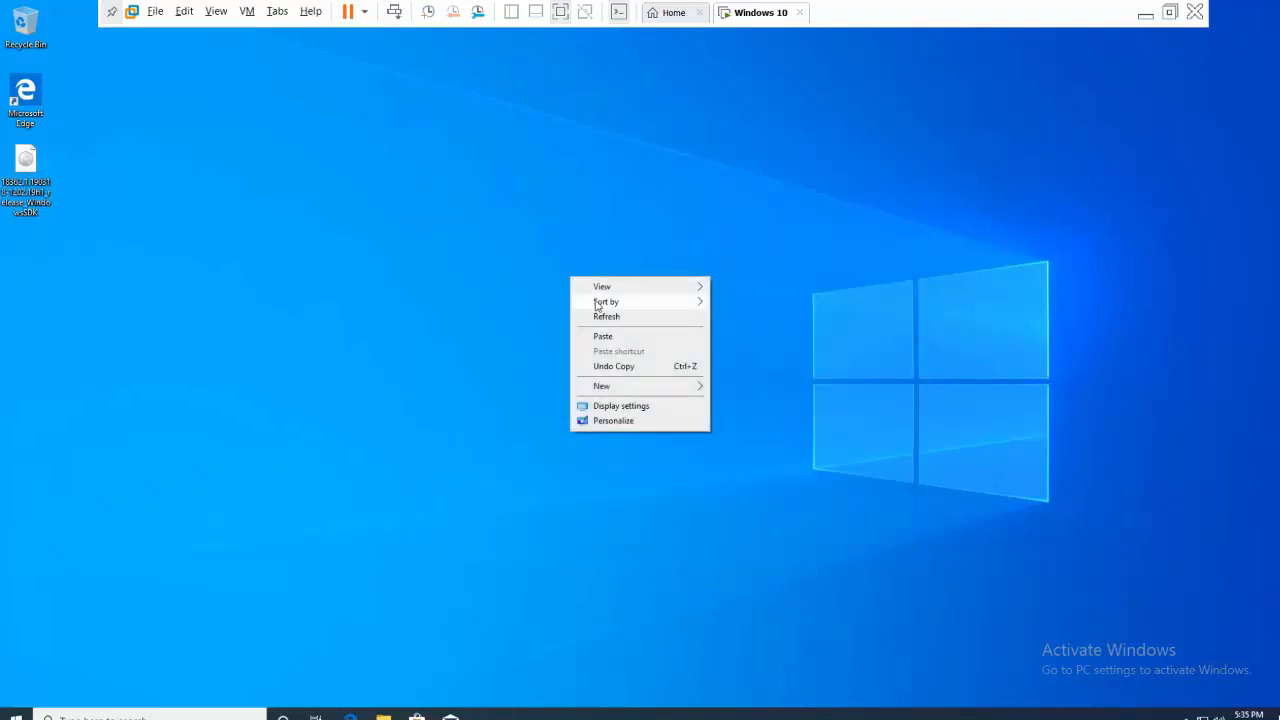
left_click(600, 318)
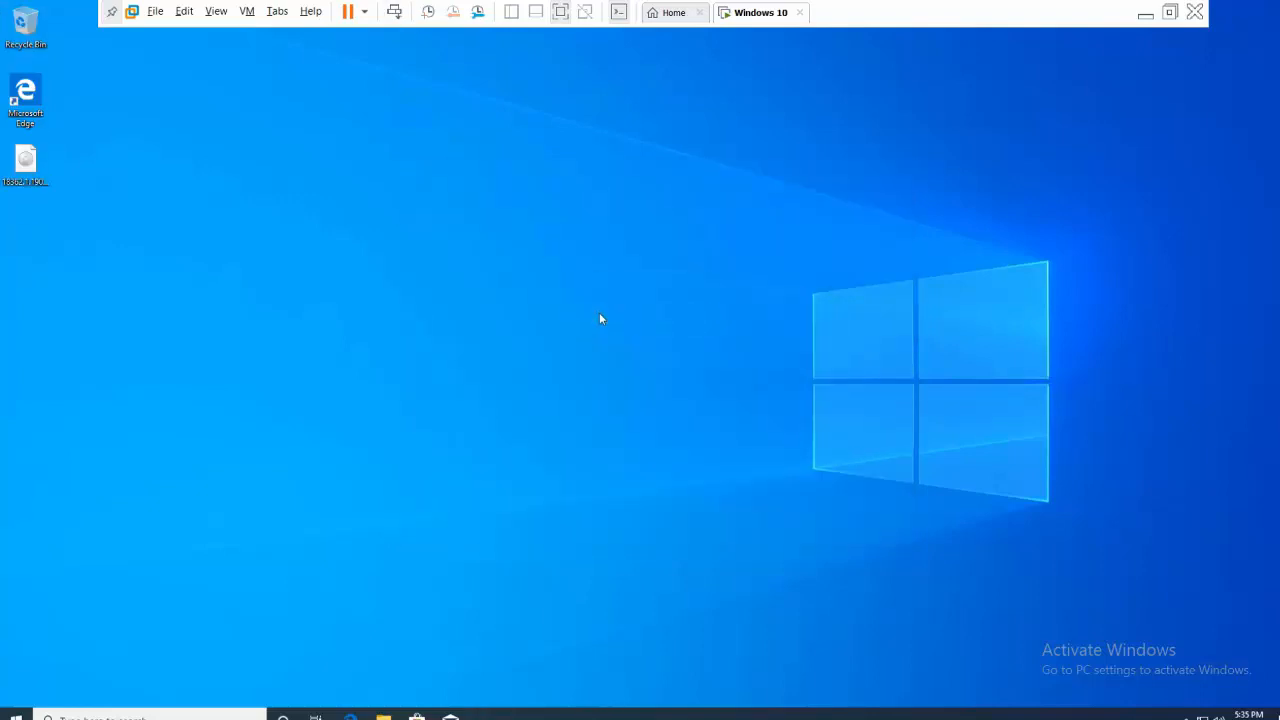
- Minimize the VM, review the Point to site Word notes, then switch to the Azure portal in Firefox
left_click(1145, 14)
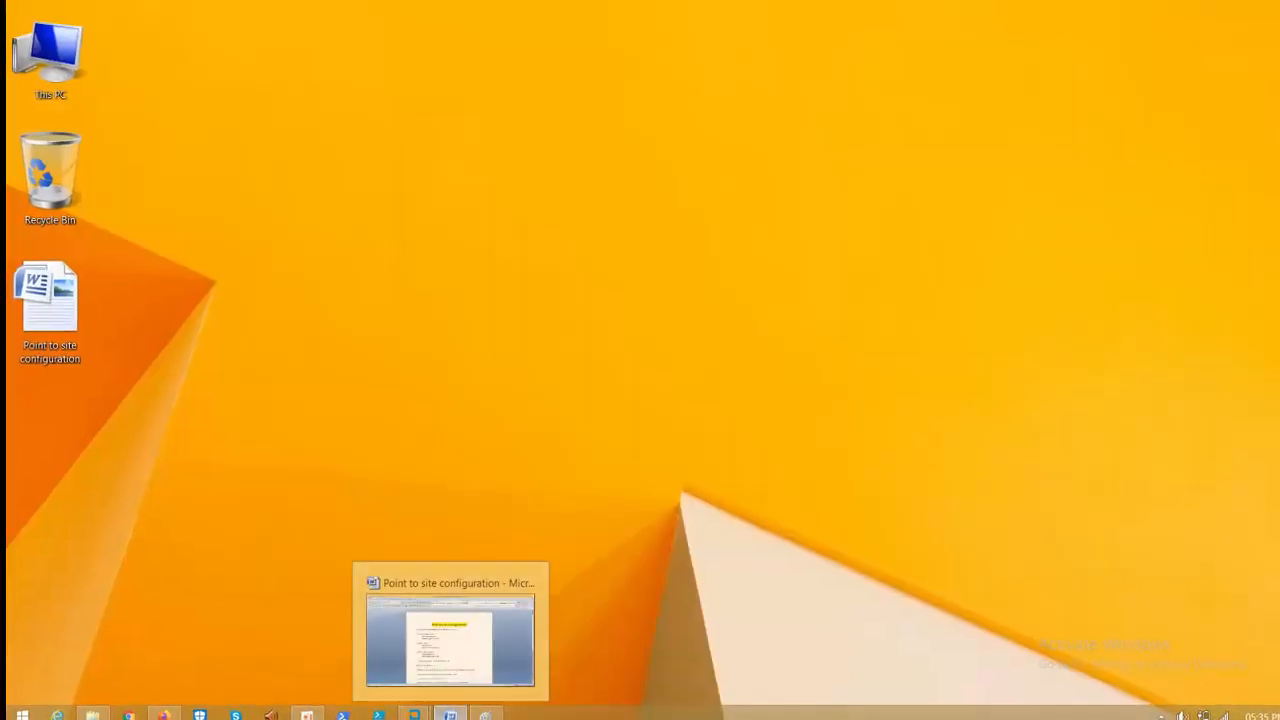
left_click(450, 709)
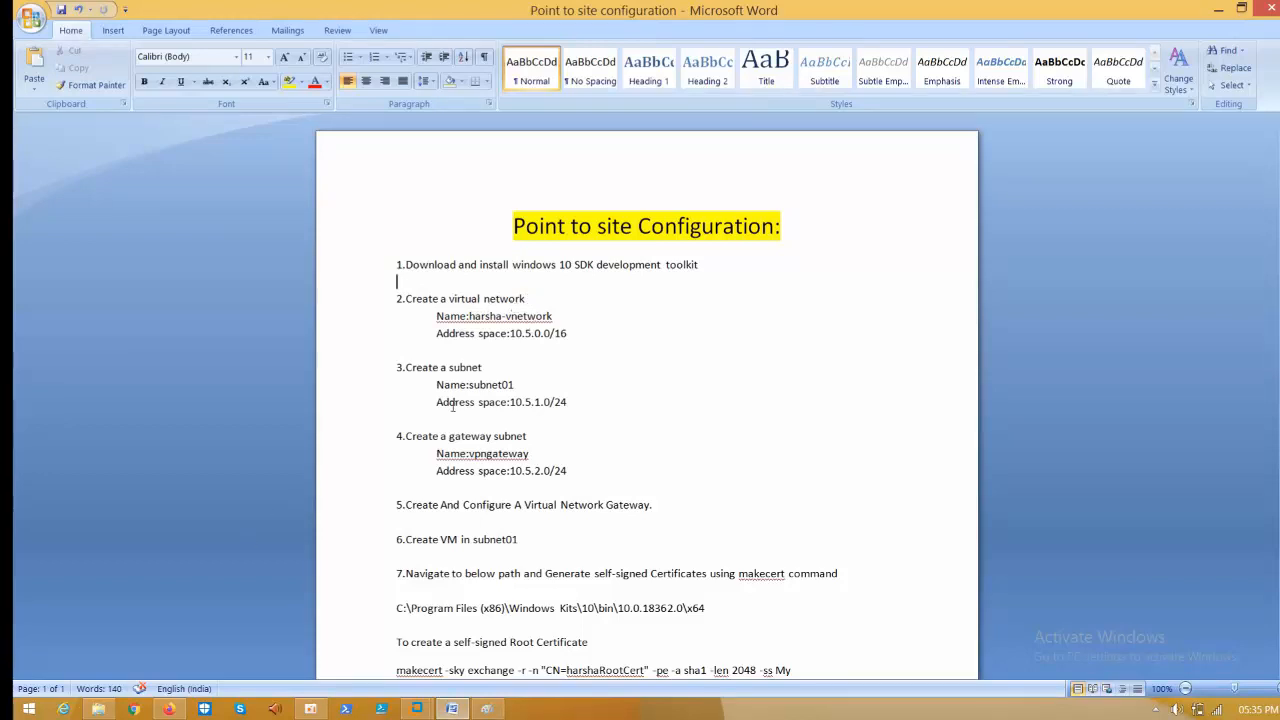
left_click(170, 709)
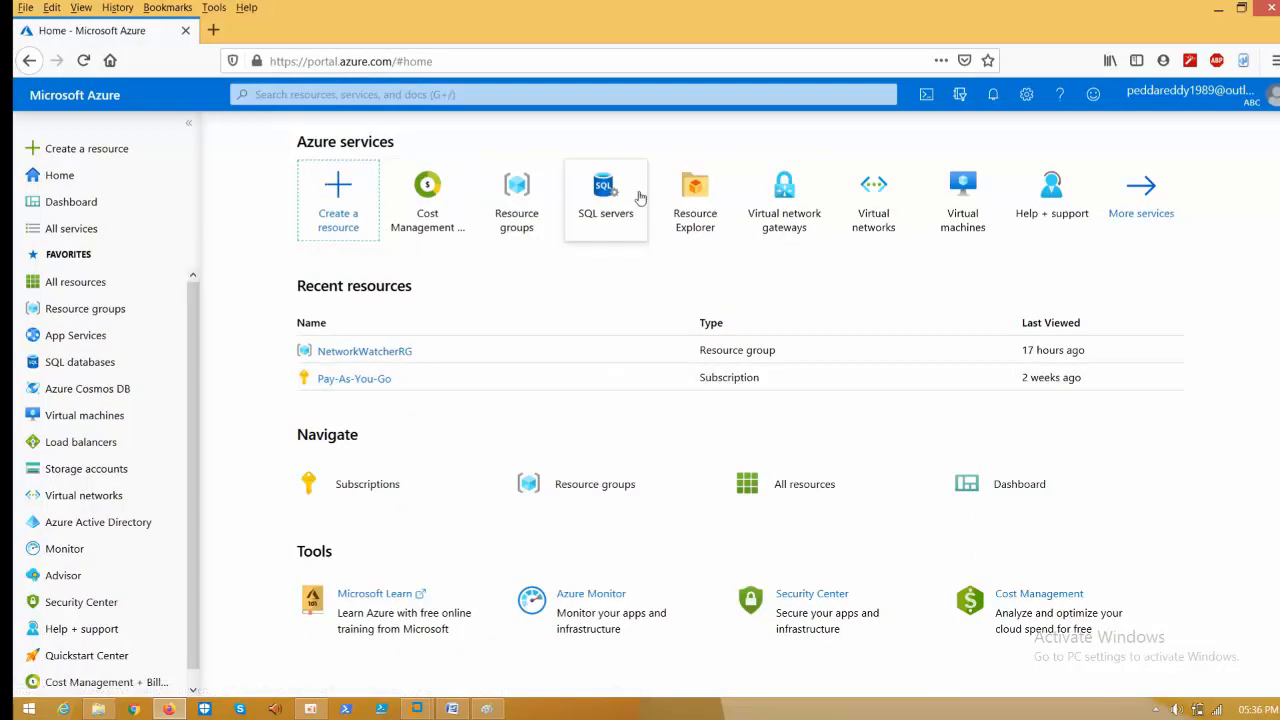
- Start creating a new virtual network from the Virtual networks list
left_click(883, 224)
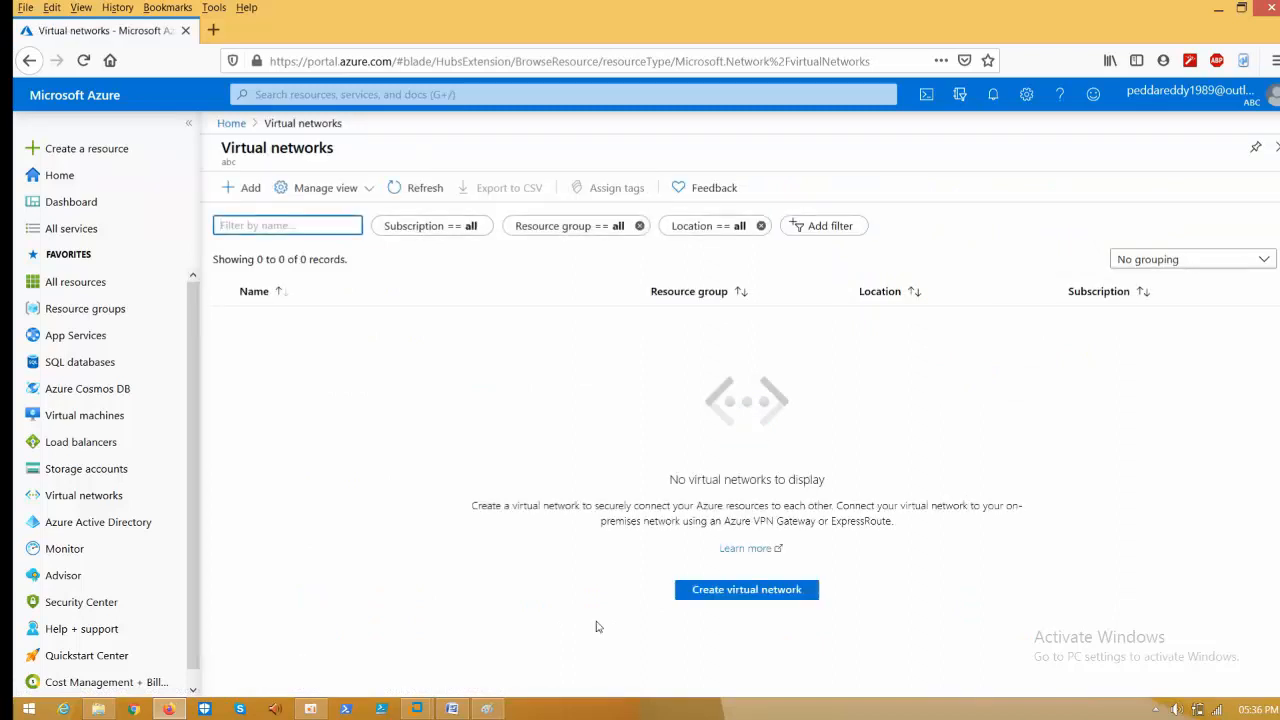
left_click(771, 596)
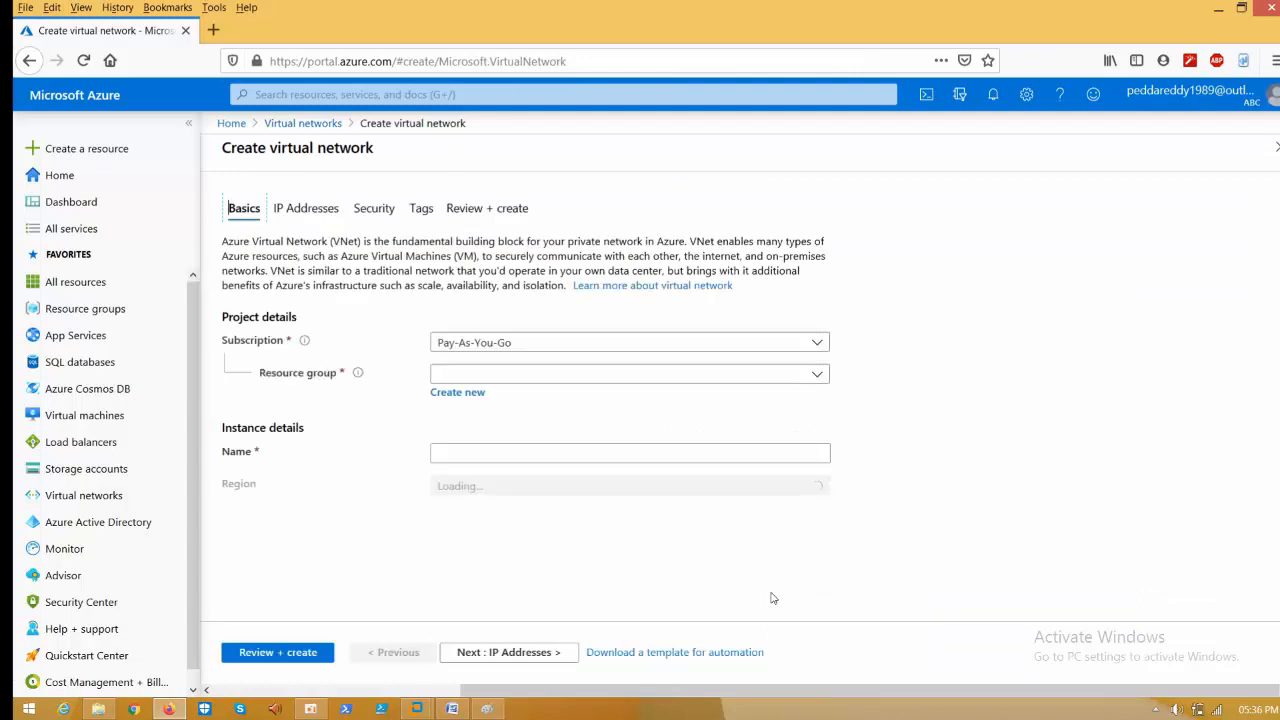
left_click(543, 373)
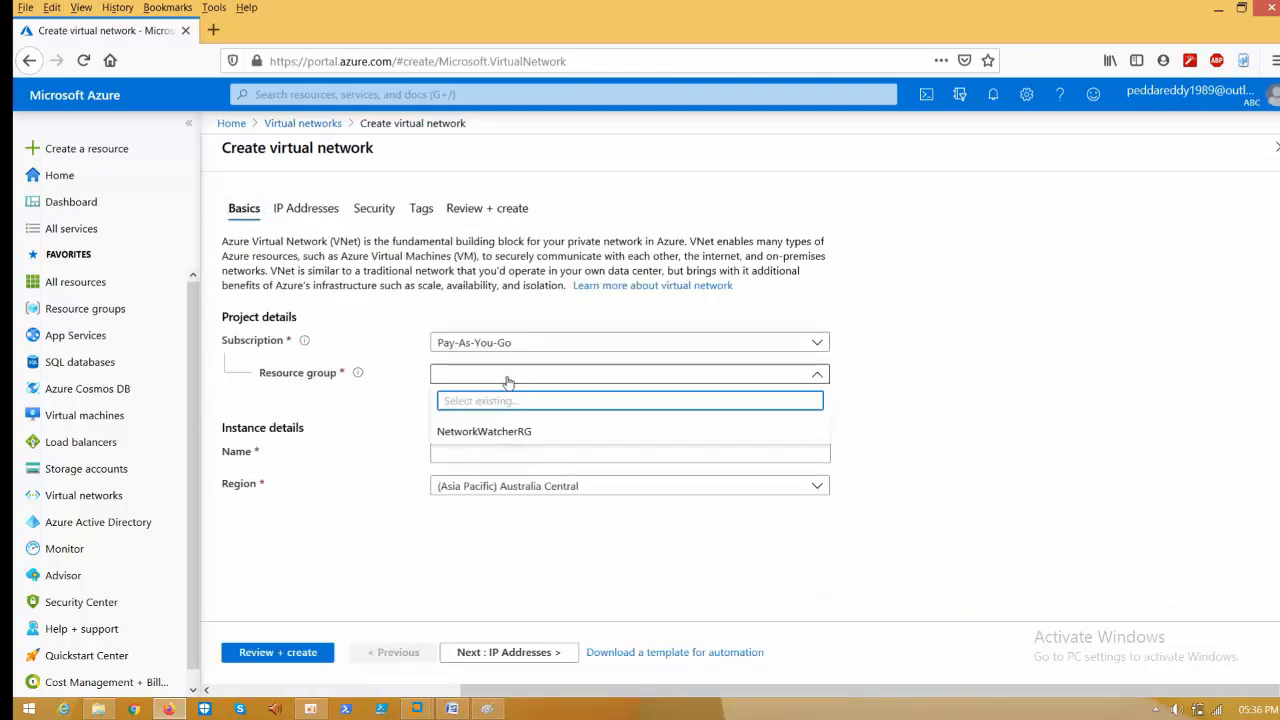
left_click(508, 375)
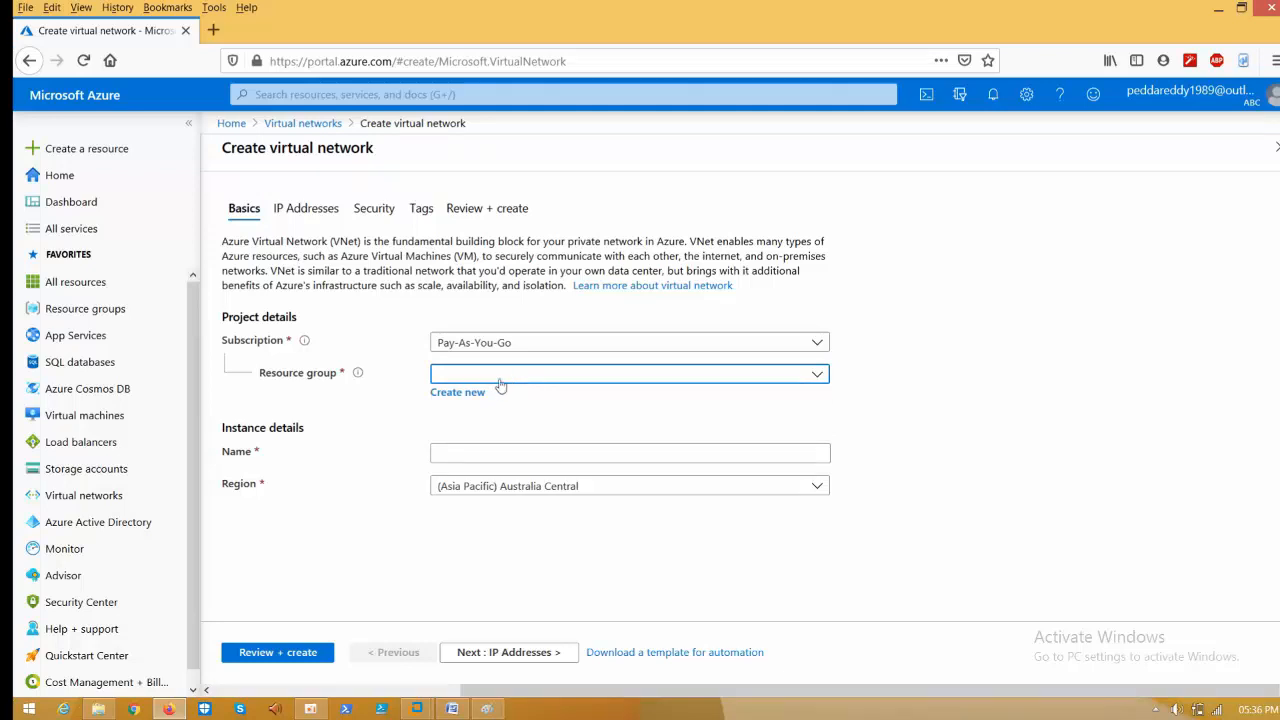
- Create a new resource group named test-RG for the network
left_click(470, 394)
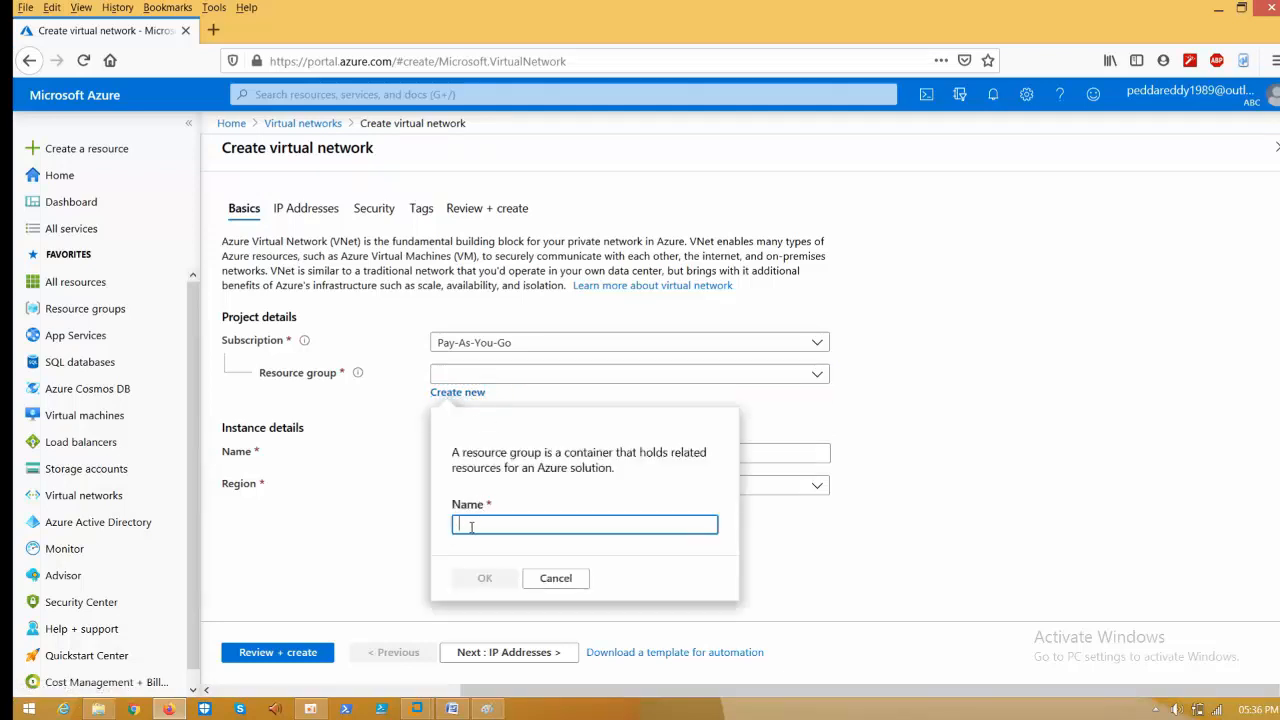
type("test0rd")
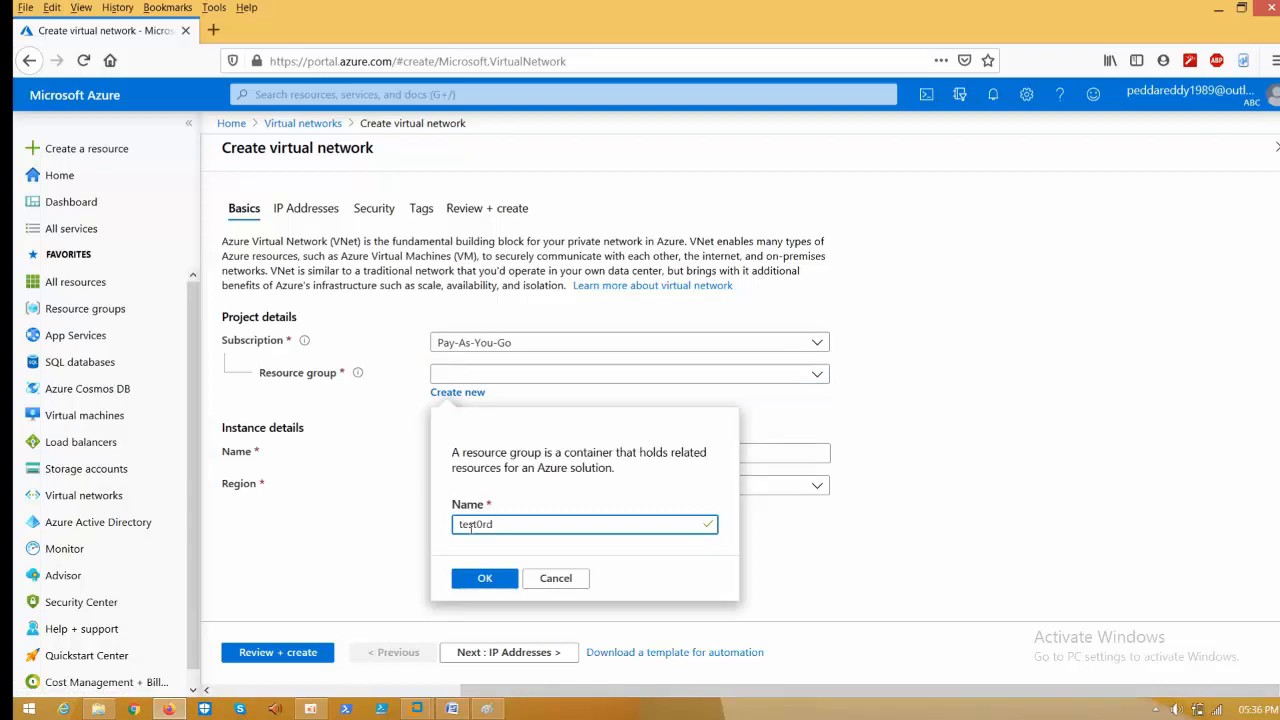
key("BackSpace")
type("D")
left_click(485, 580)
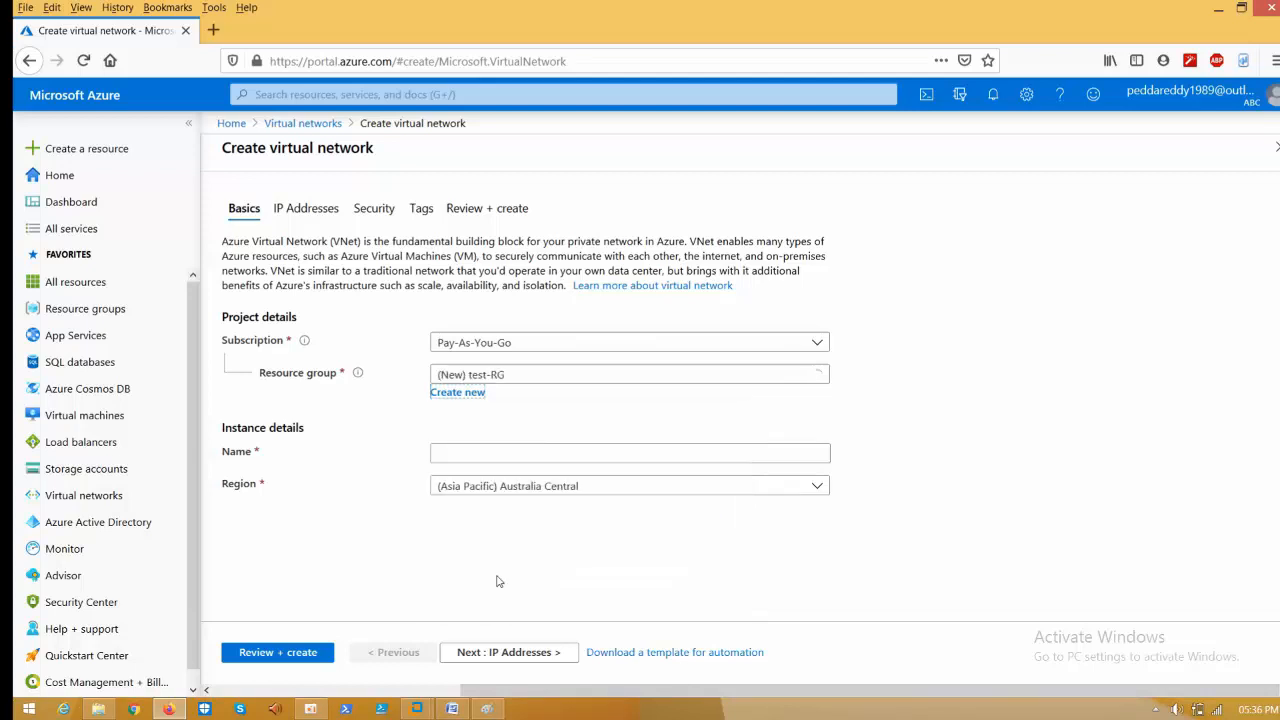
- Name the virtual network harshavnet
left_click(511, 454)
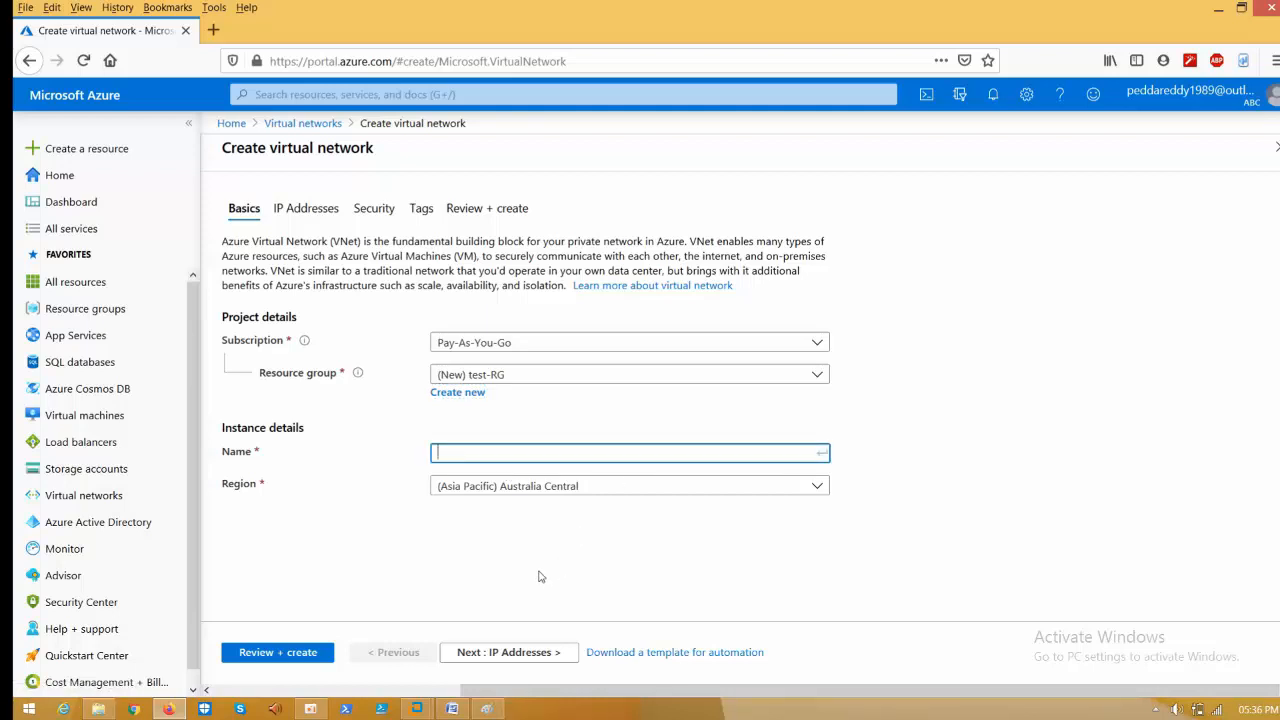
type("harsh")
key("BackSpace")
type("vnet")
- Replace the default 10.0.0.0/16 address space with 10.5.0.0/16 and open the Add subnet pane
left_click(473, 651)
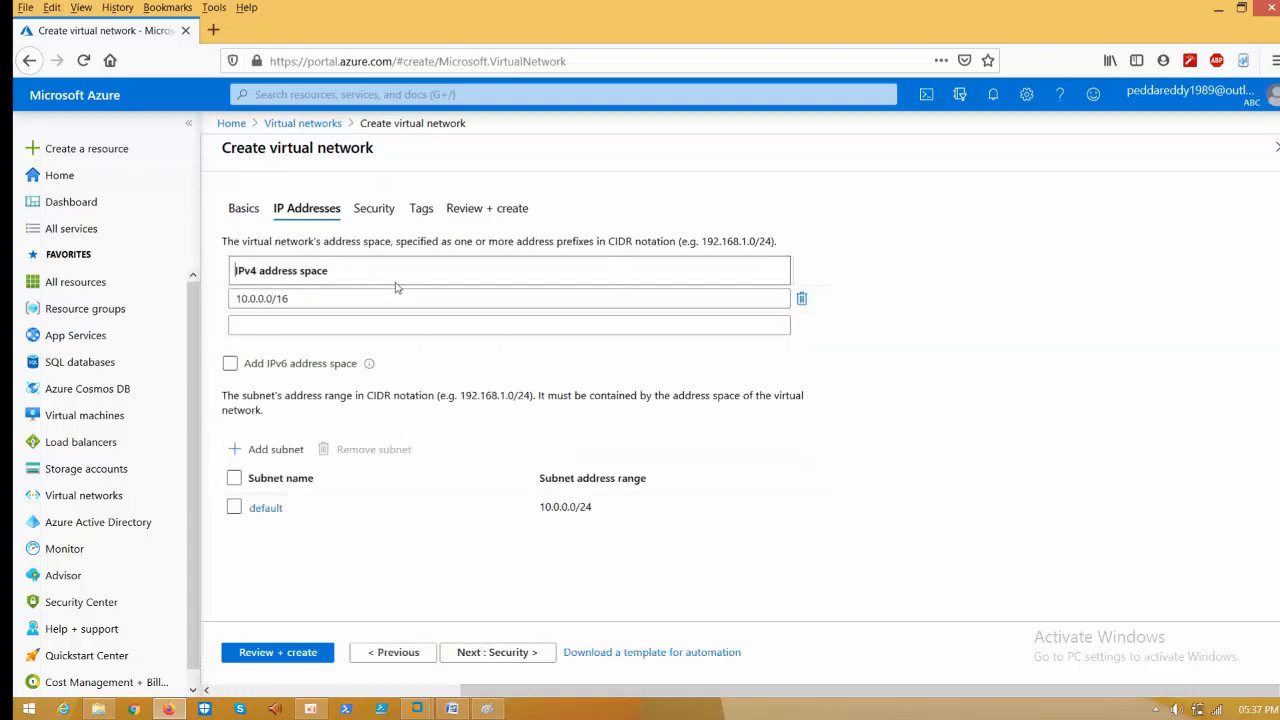
left_click(802, 301)
left_click(538, 299)
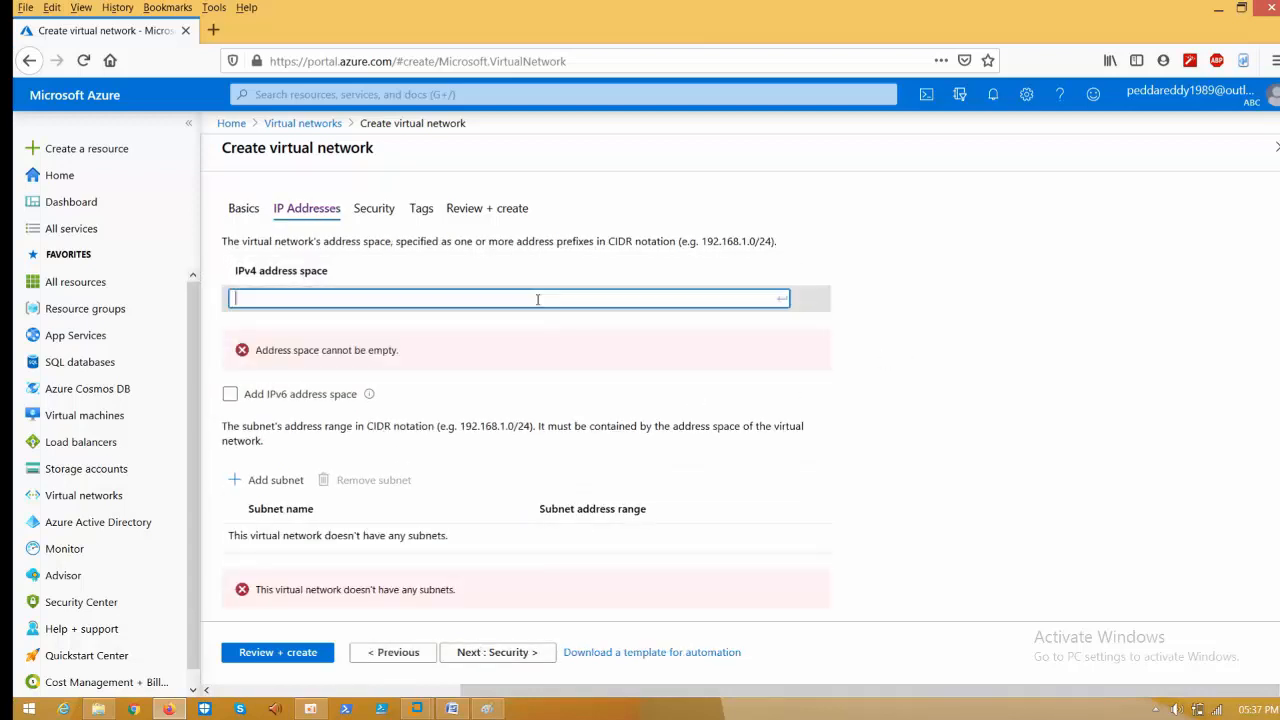
type("10.5.0.")
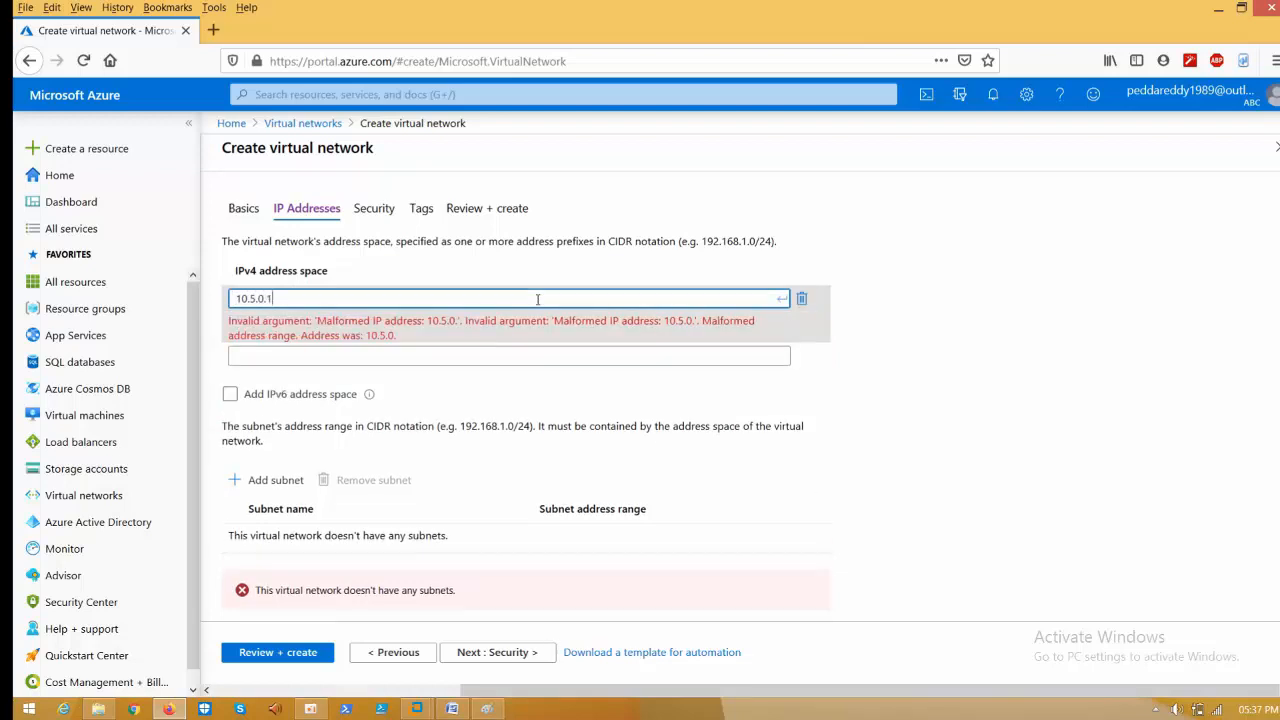
type("0")
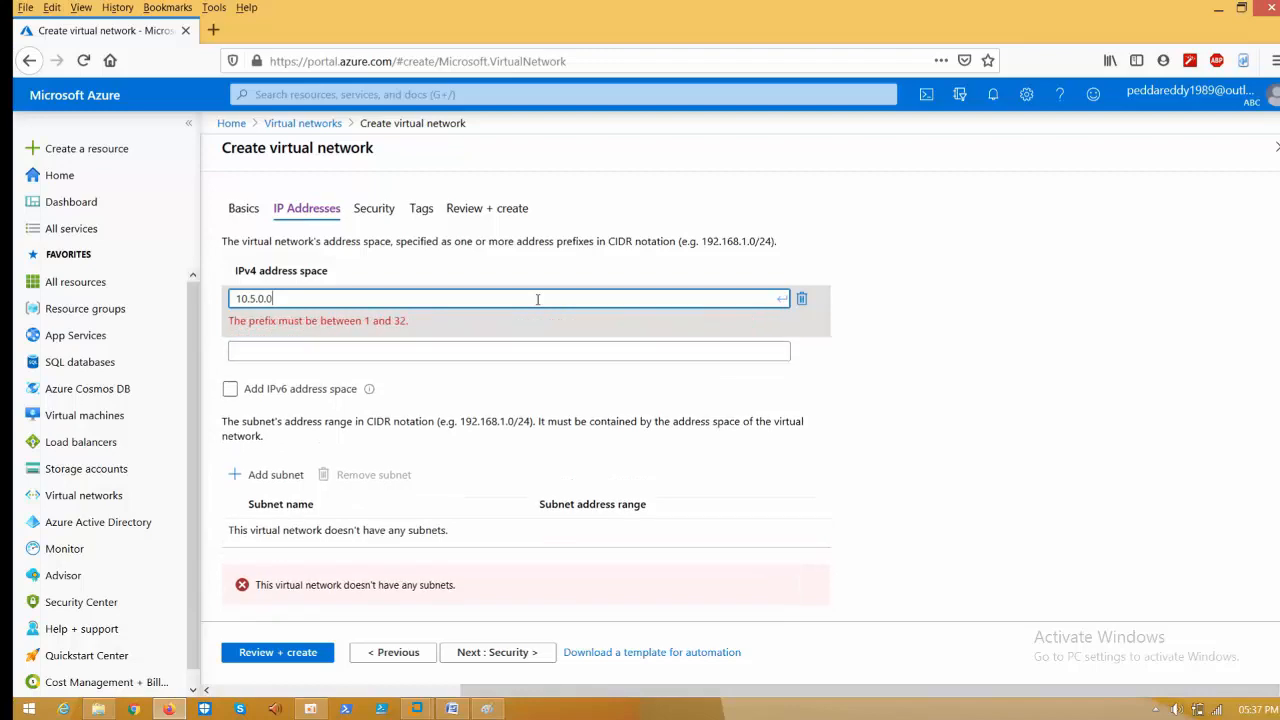
left_click(452, 709)
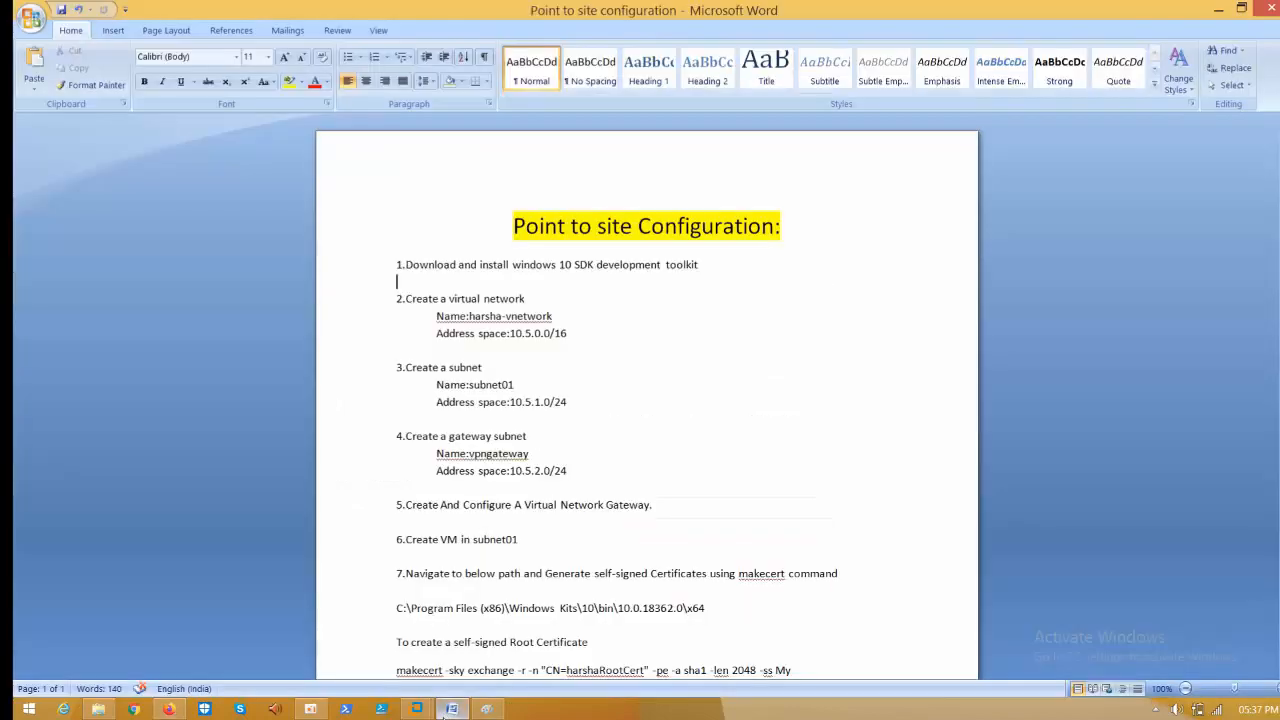
left_click(452, 709)
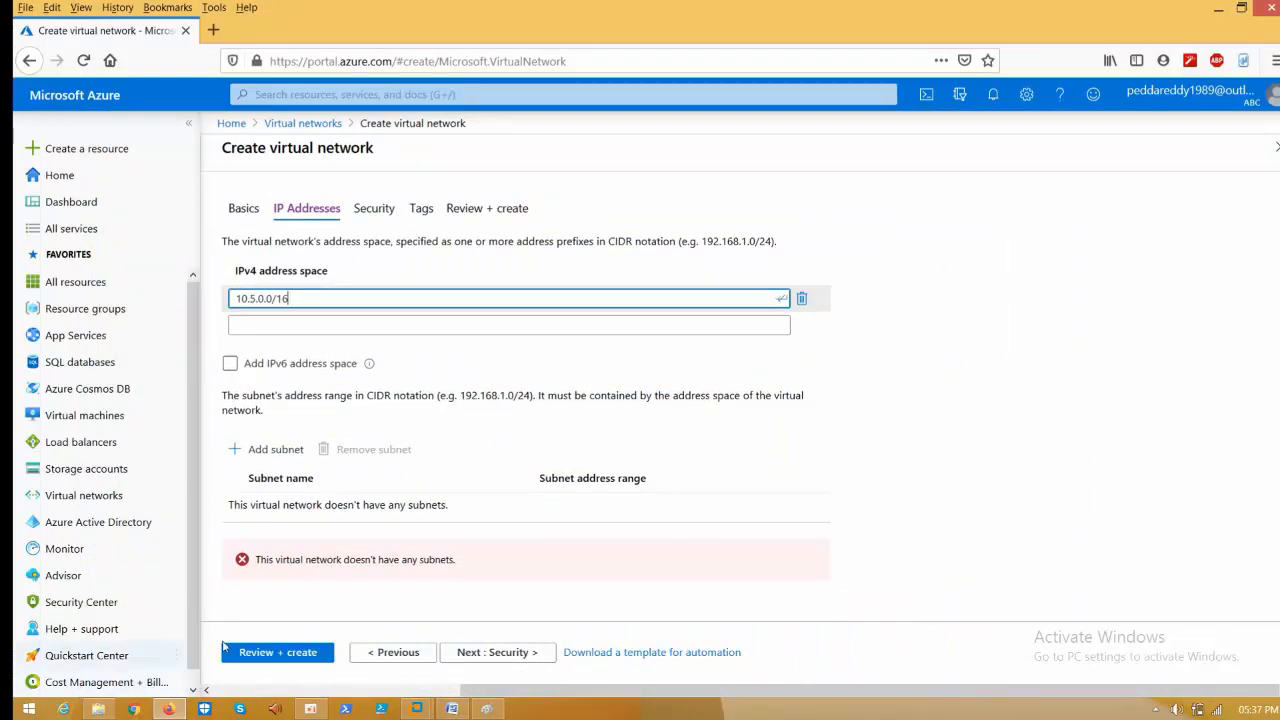
left_click(268, 449)
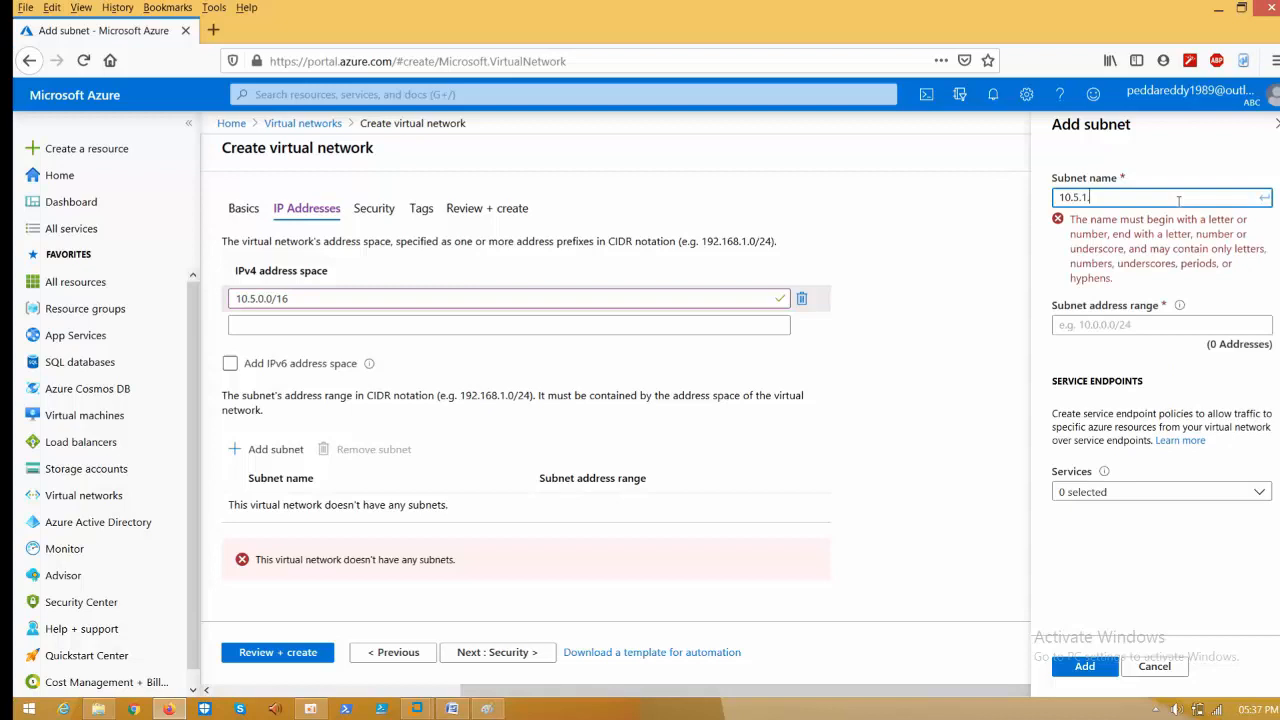
- Enter the subnet's 10.5.1.x value, correcting digits against the Word notes
type("5.1.0/")
key("BackSpace")
type("5")
left_click(458, 710)
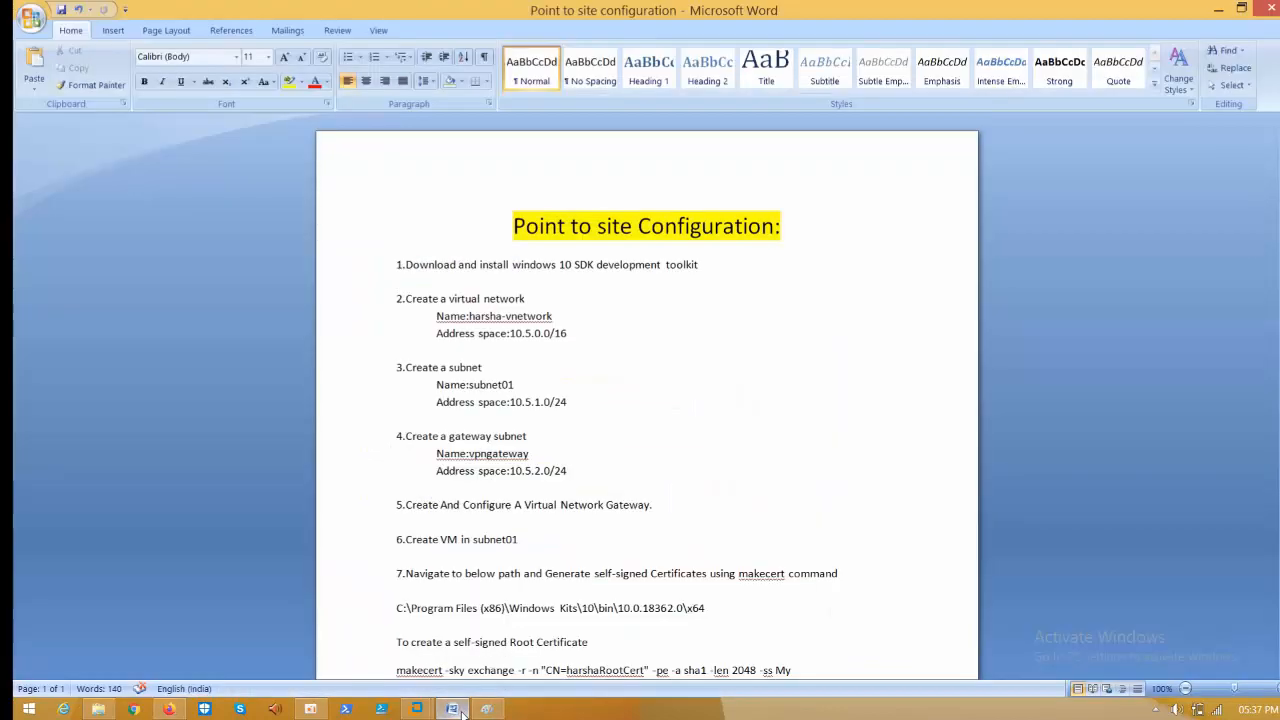
left_click(458, 710)
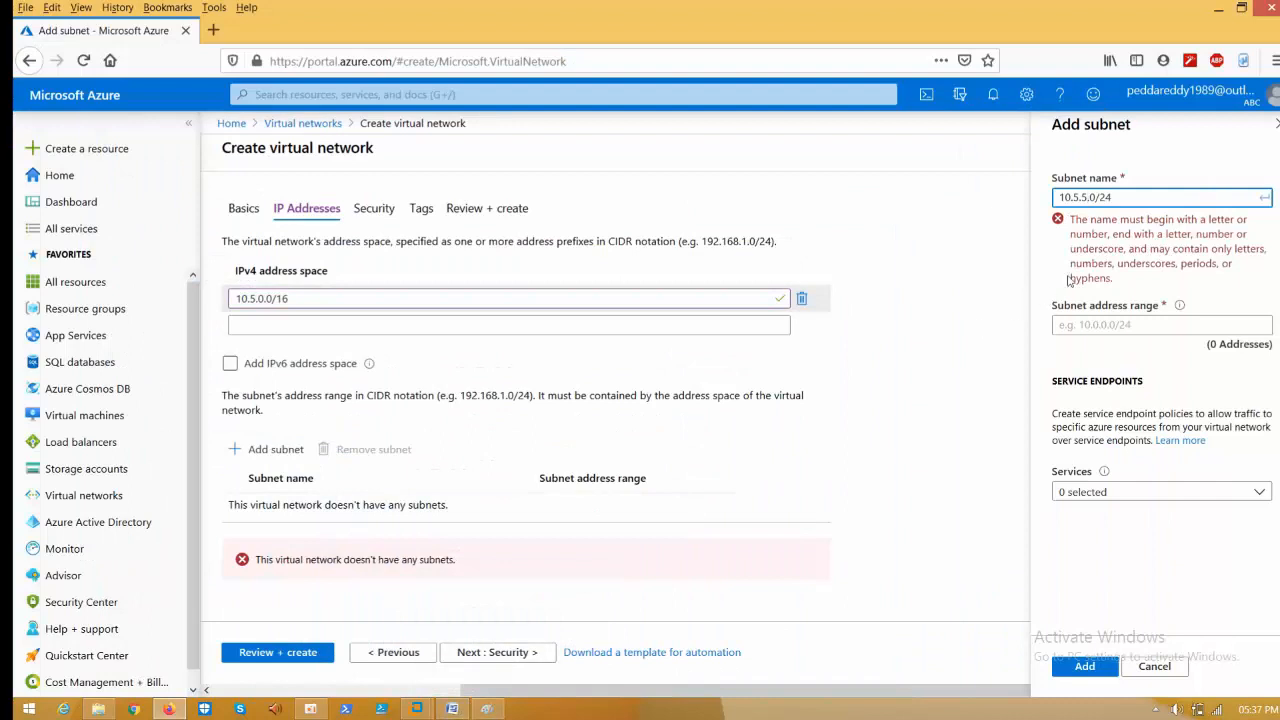
key("BackSpace")
type("1")
- Replace the wrongly entered subnet name, checking the name subnet01 in the notes
triple_click(1127, 197)
key("ctrl+c")
key("BackSpace")
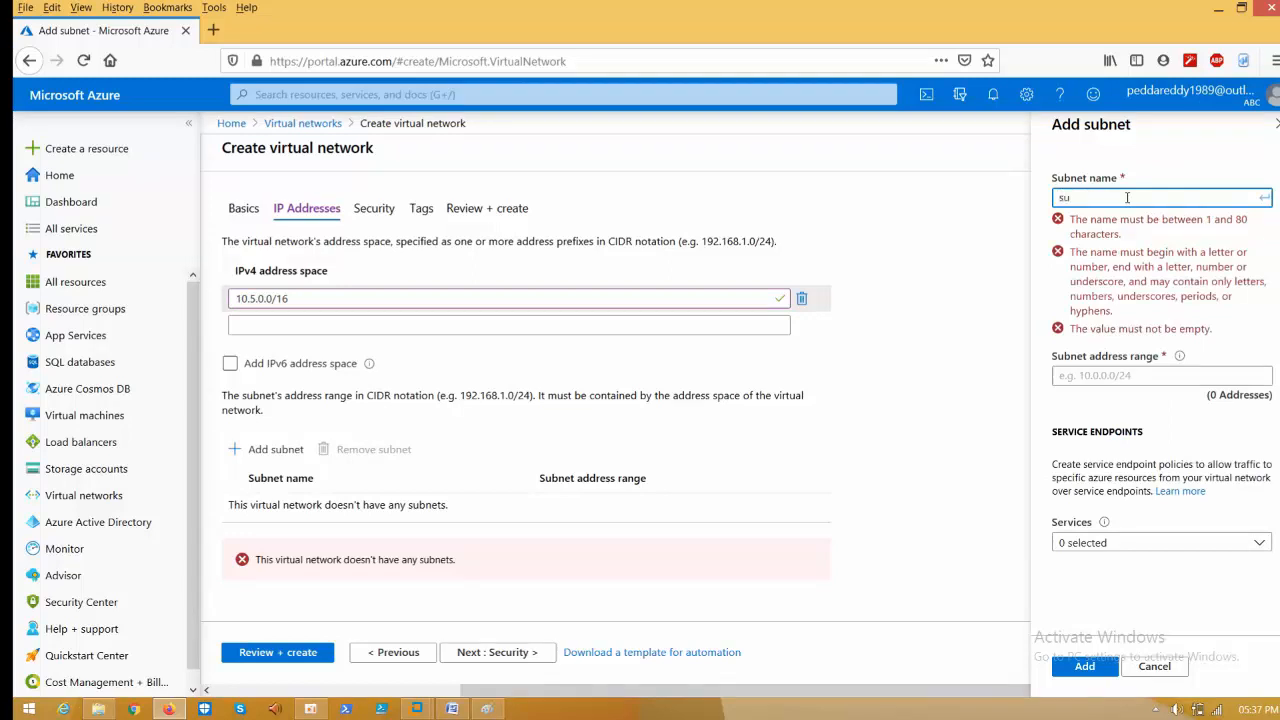
type("sunet01")
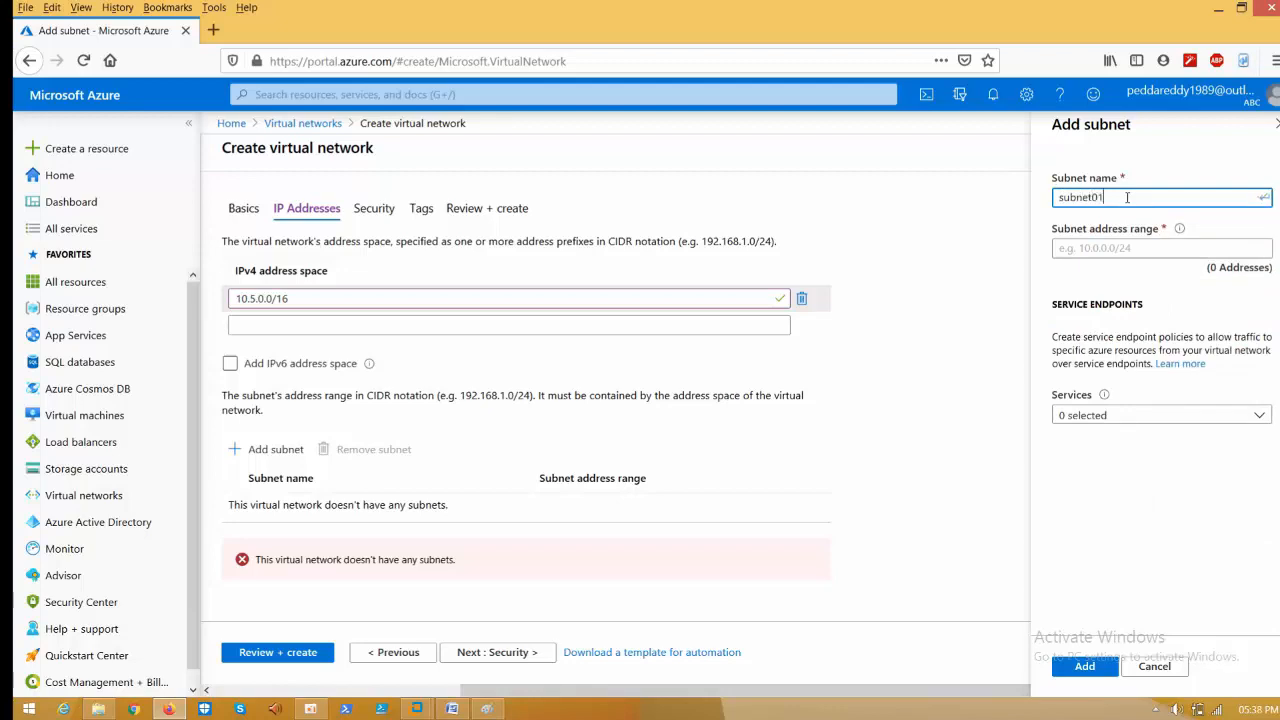
left_click(452, 709)
left_click(452, 709)
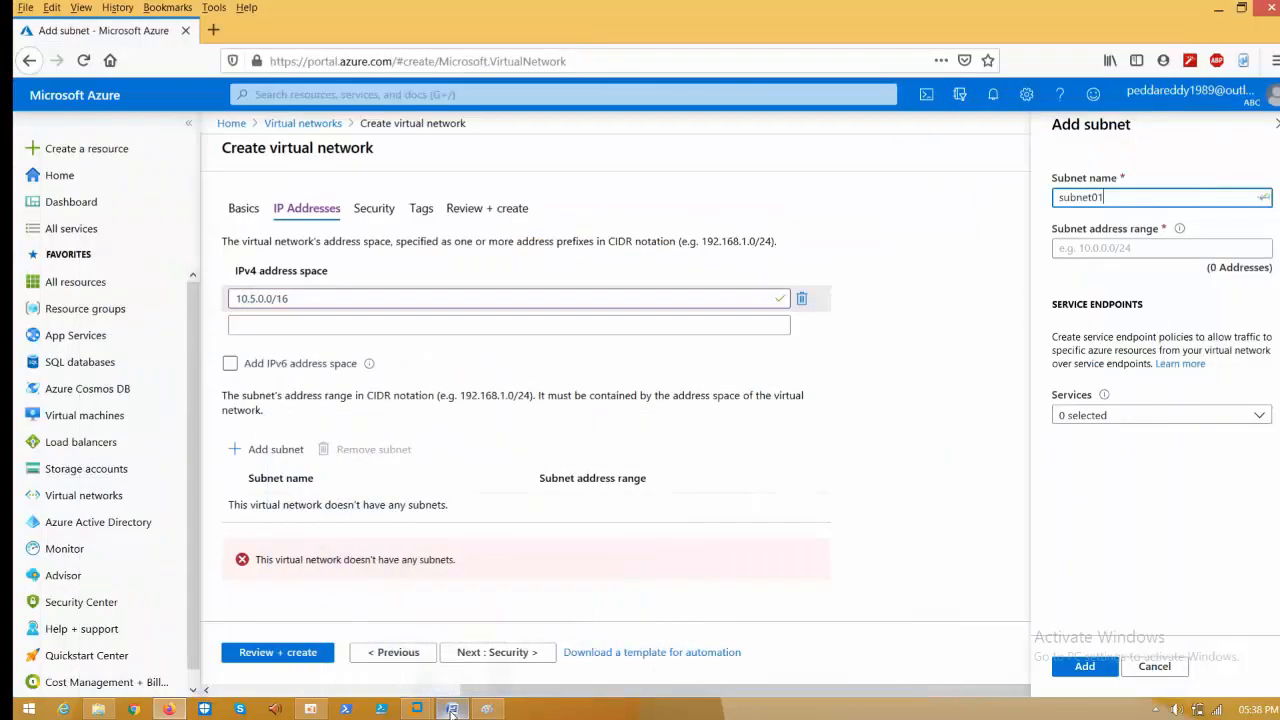
left_click(452, 709)
left_click(452, 709)
- Paste 10.5.1.0/24 as the address range and add subnet01
left_click(1110, 247)
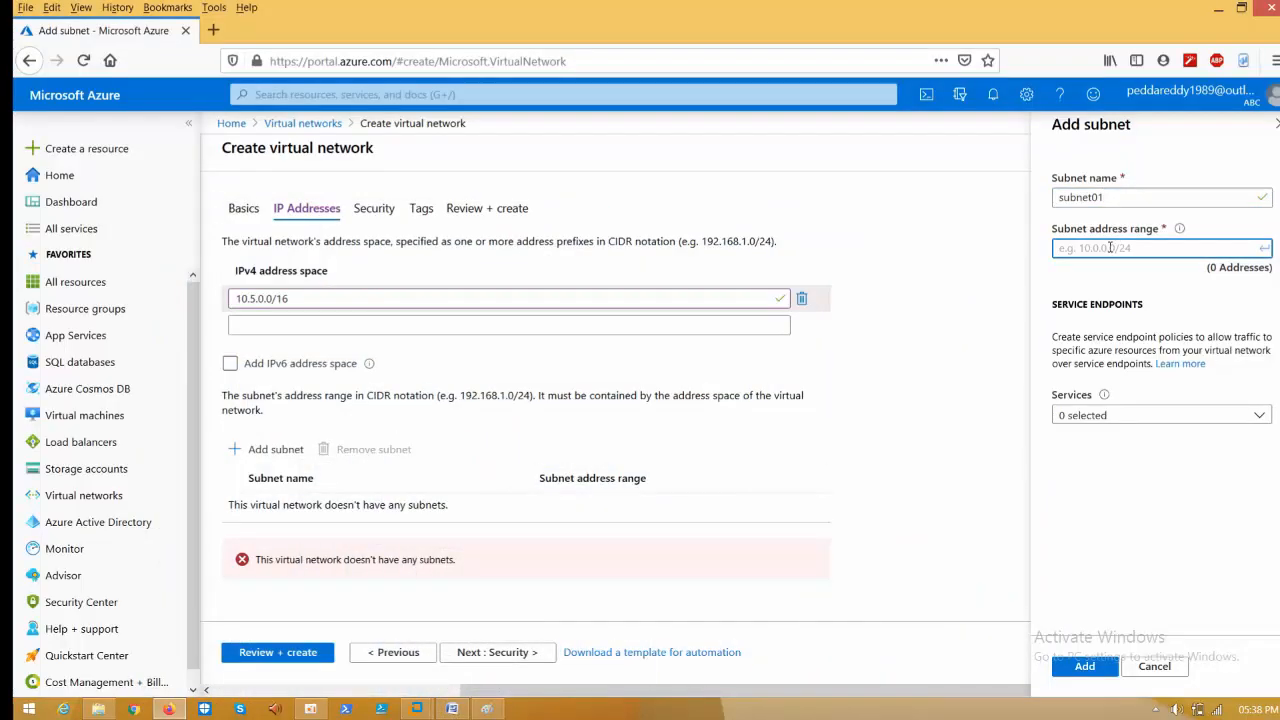
key("ctrl+v")
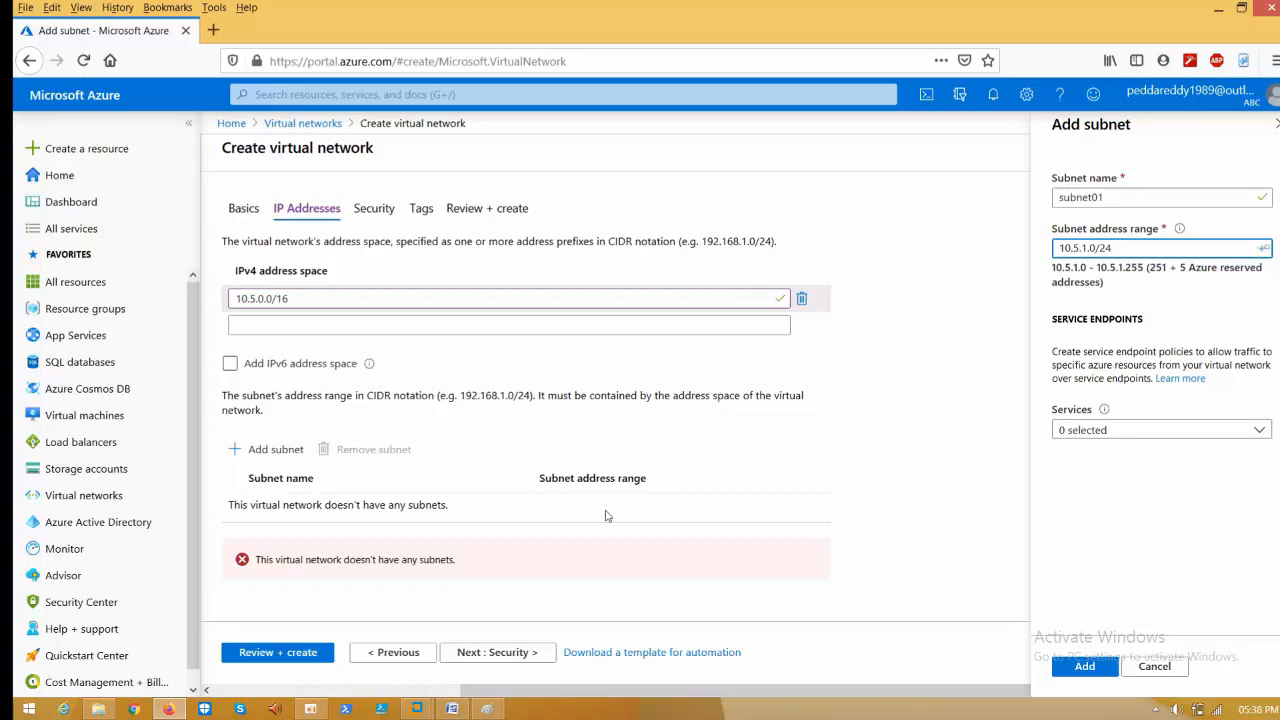
left_click(452, 709)
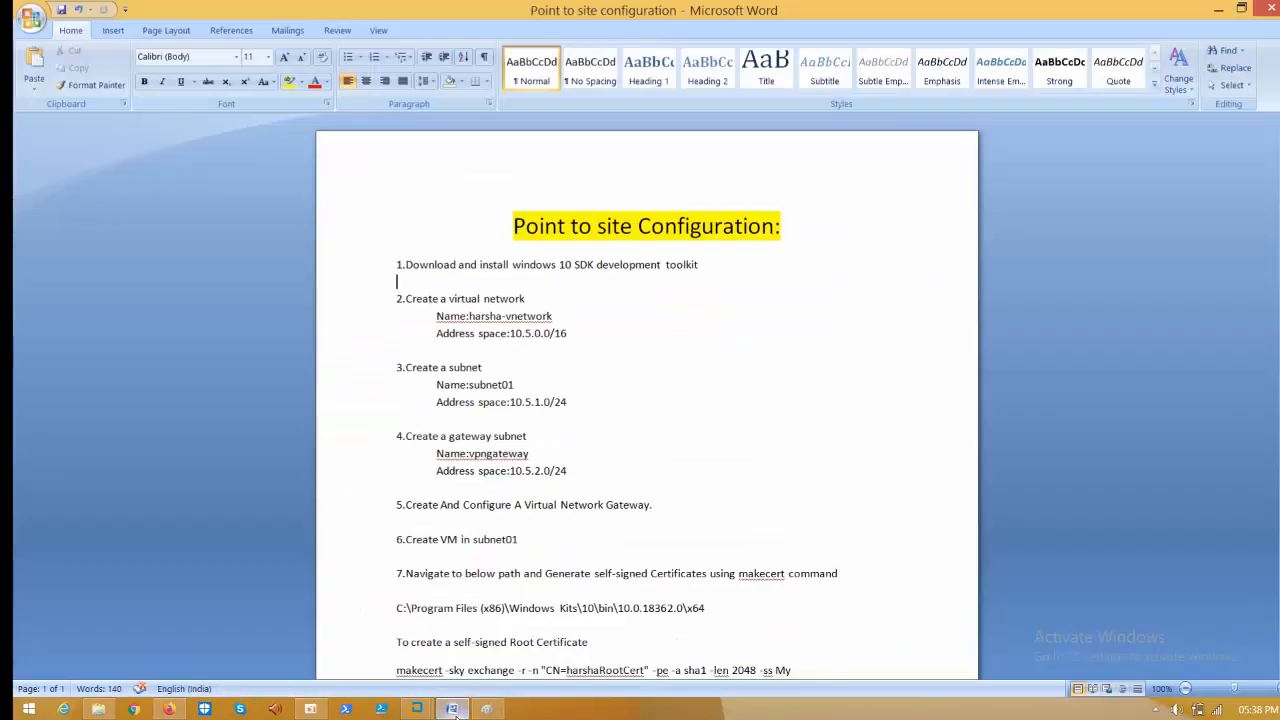
left_click(452, 709)
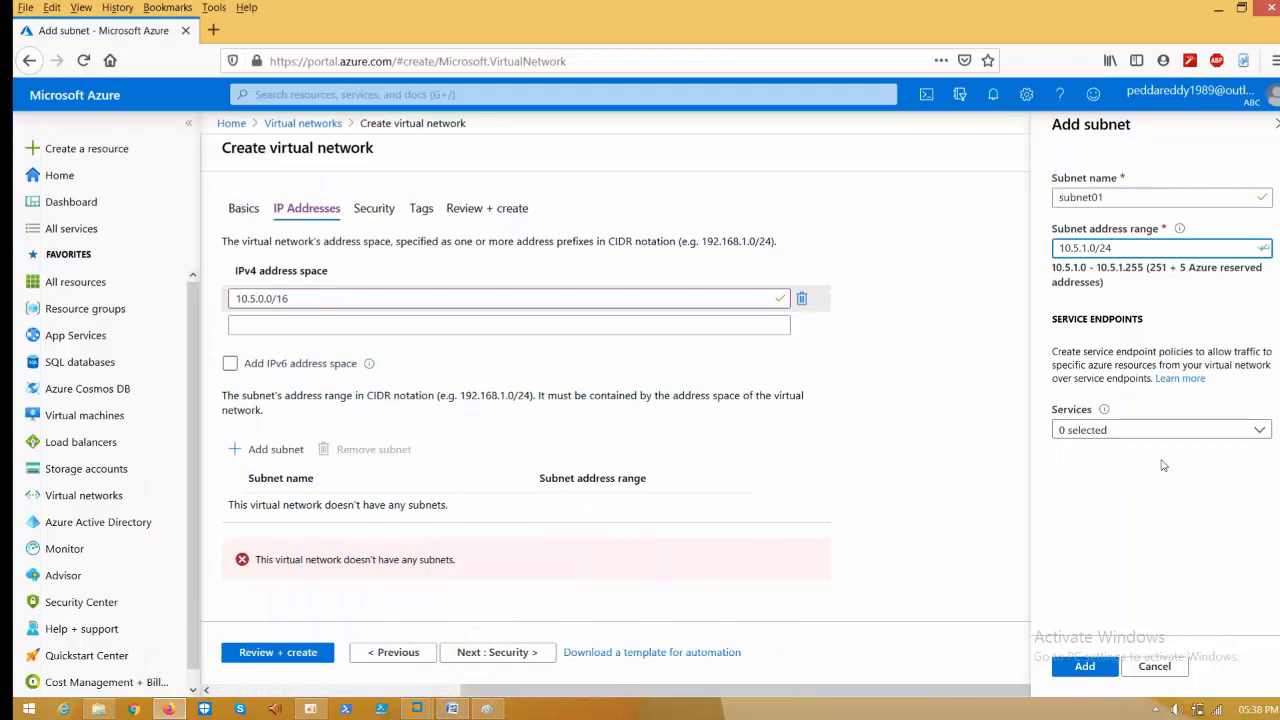
left_click(1085, 666)
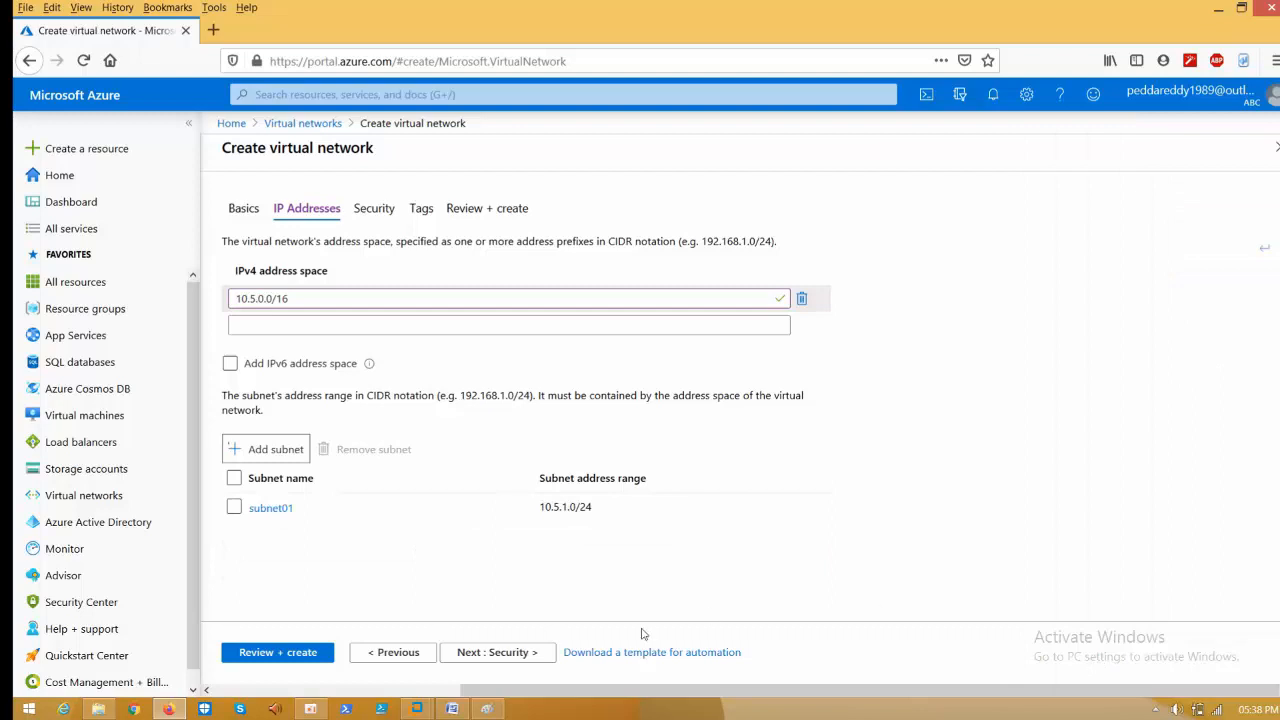
- Review harshavnet's settings and Security tab, then create it after validation passes
left_click(297, 656)
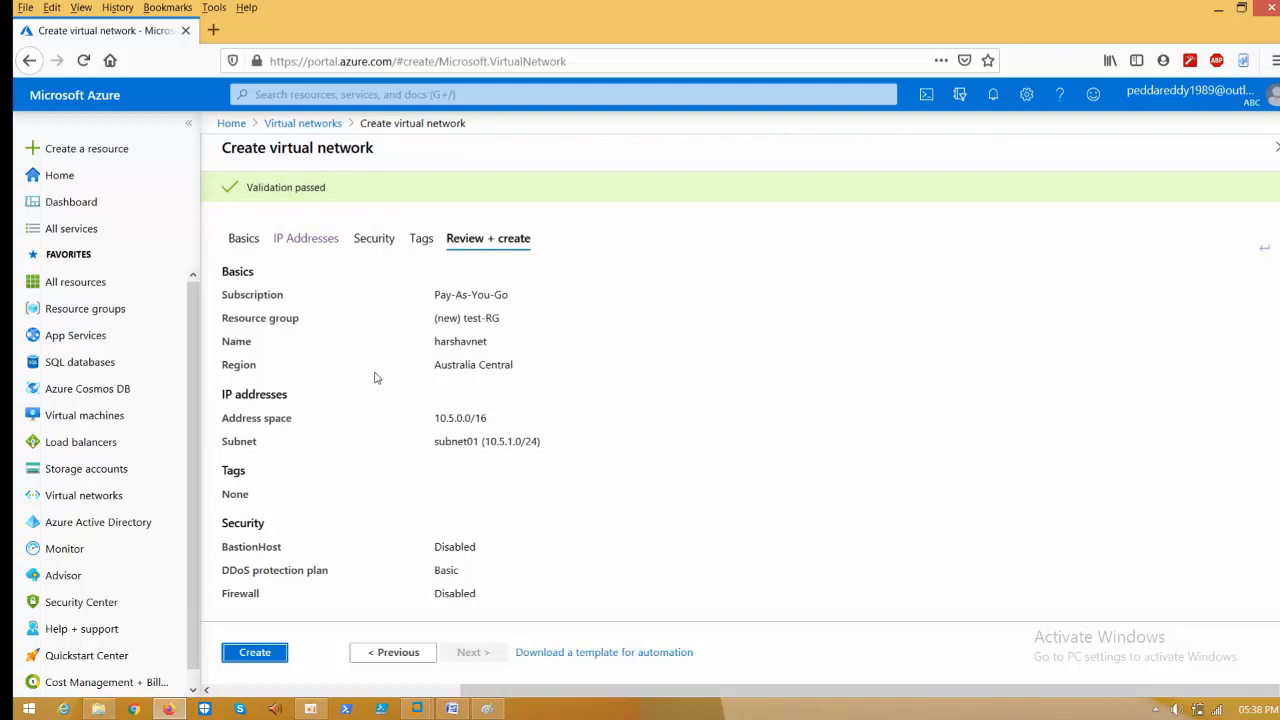
left_click(372, 238)
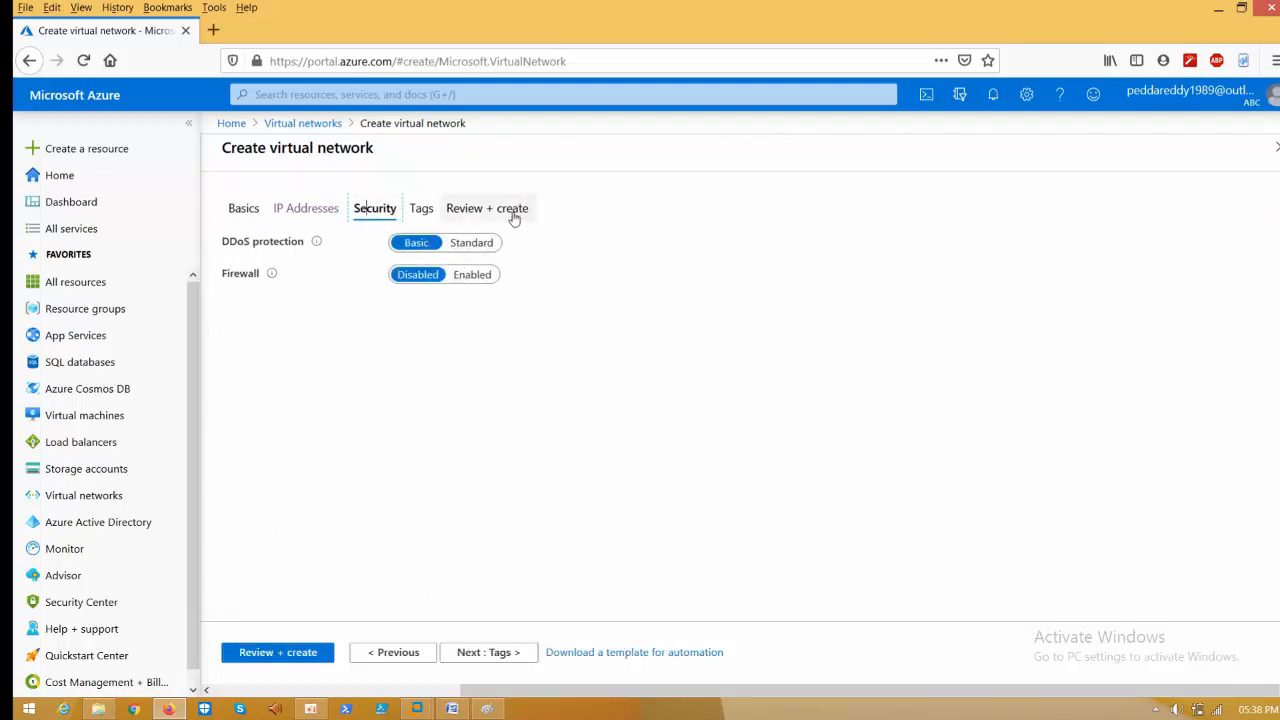
left_click(321, 658)
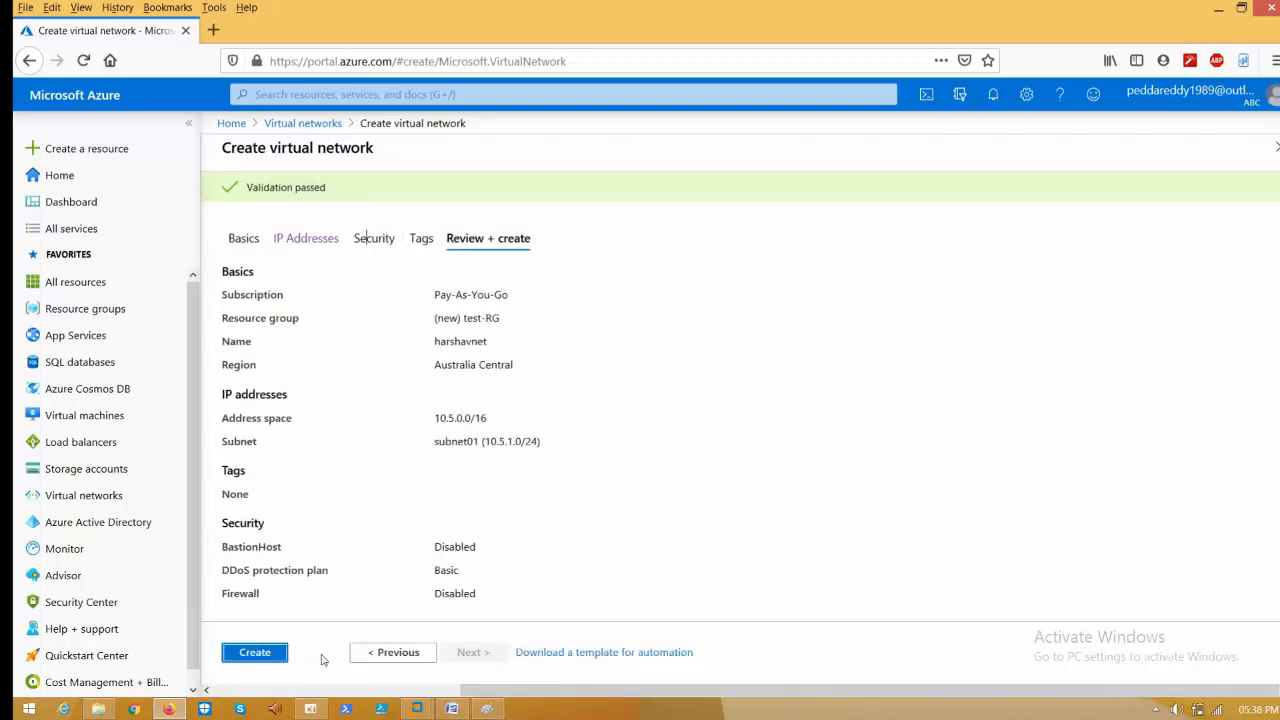
left_click(281, 662)
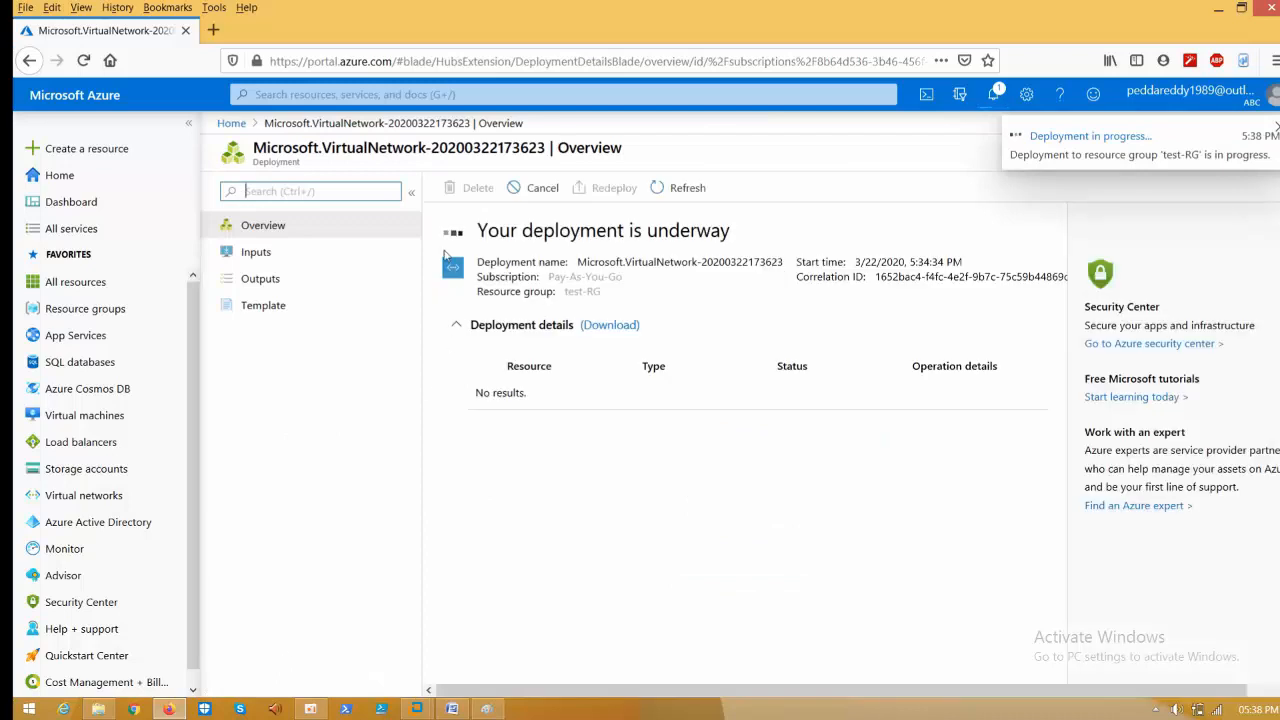
- Follow the deployment in Notifications, then open harshavnet's Subnets page showing subnet01 (10.5.1.0/24)
left_click(991, 98)
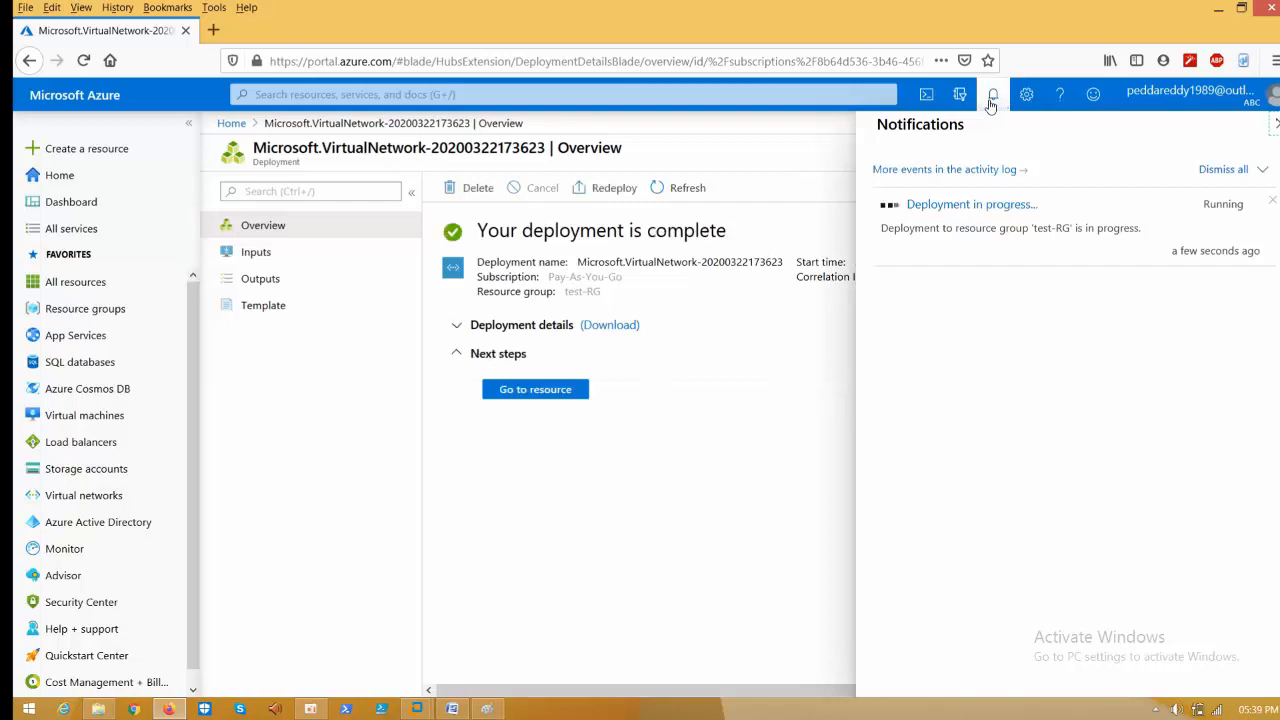
left_click(518, 390)
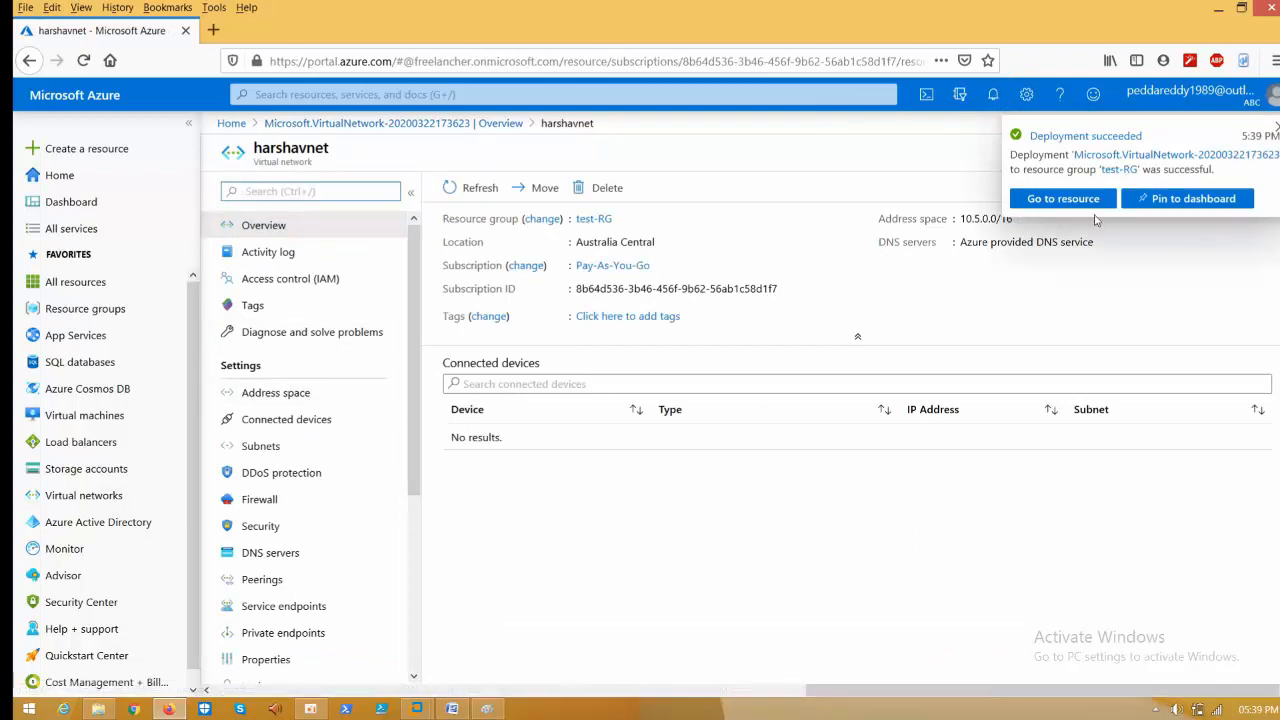
left_click(260, 447)
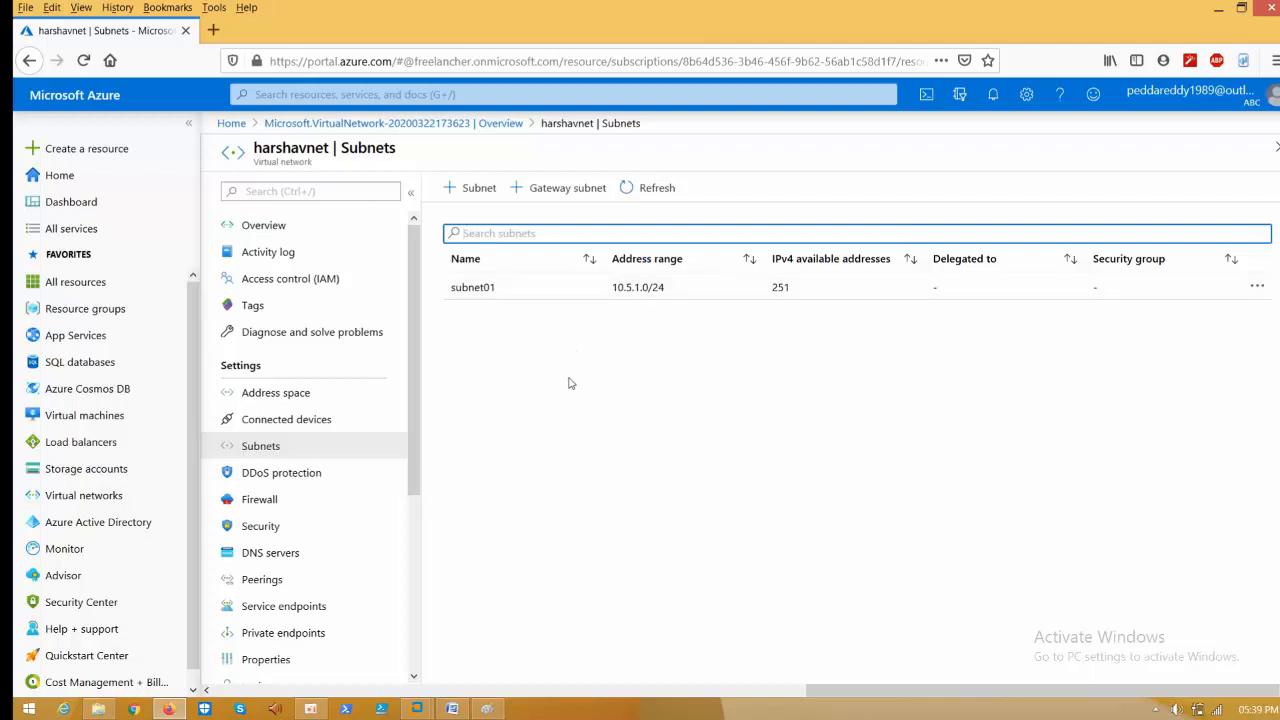
- Start a gateway subnet on harshavnet with address range 10.5.2.0/24, checked against the notes
left_click(556, 191)
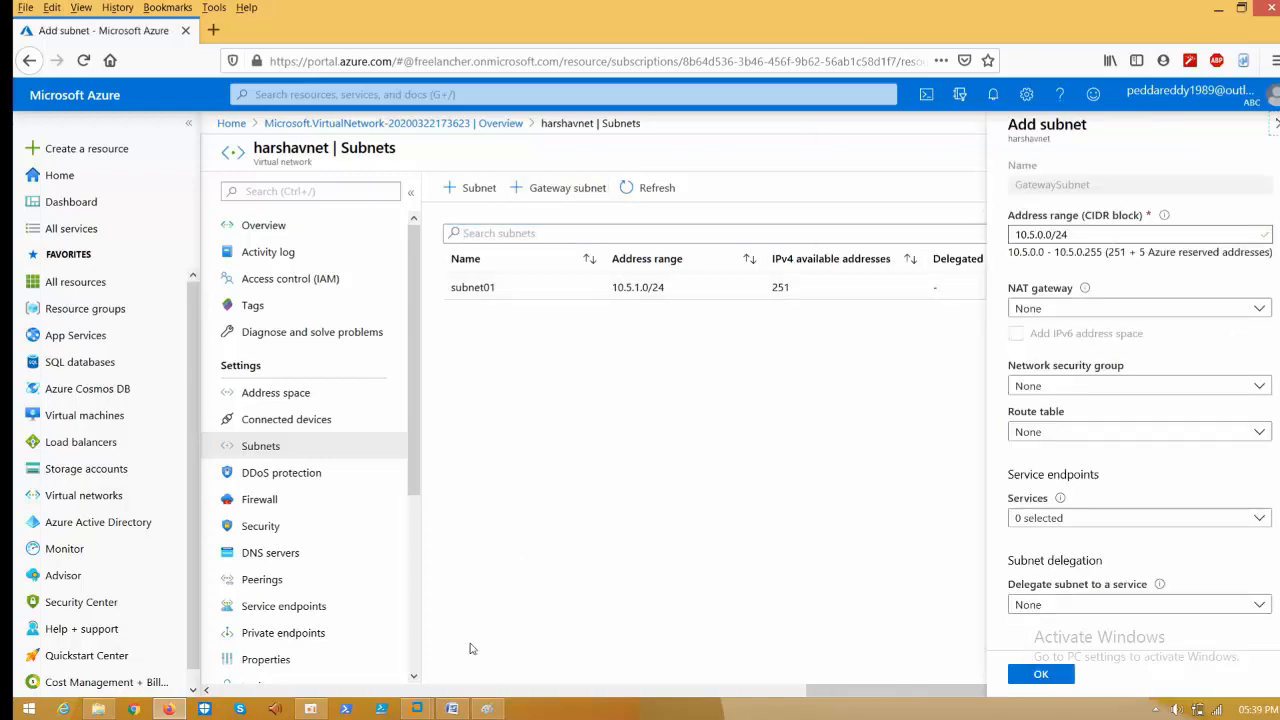
left_click(452, 709)
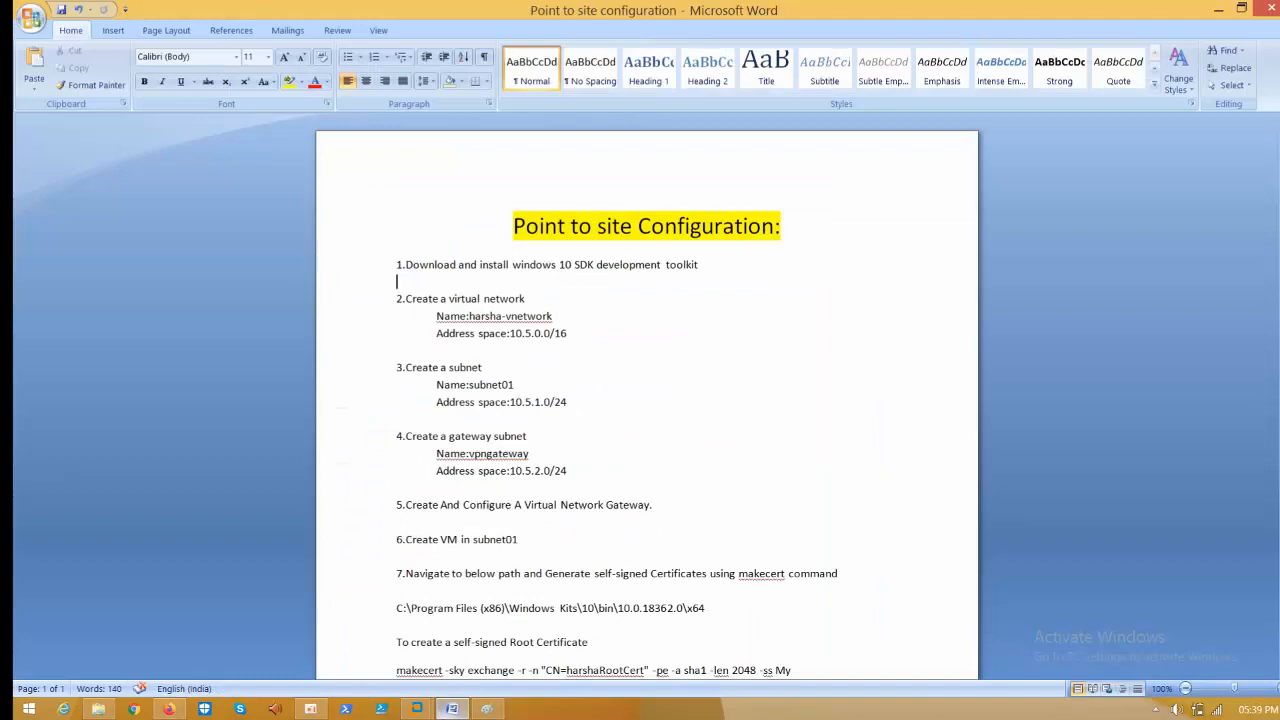
left_click(452, 709)
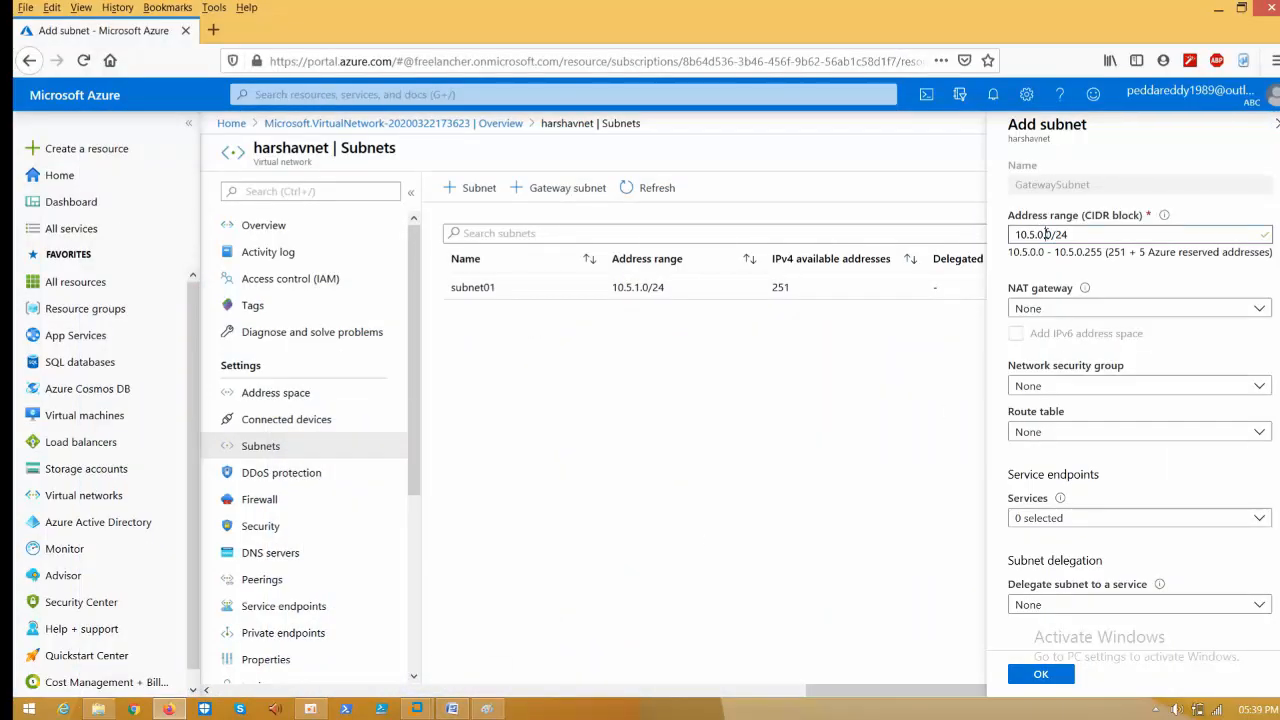
type("2")
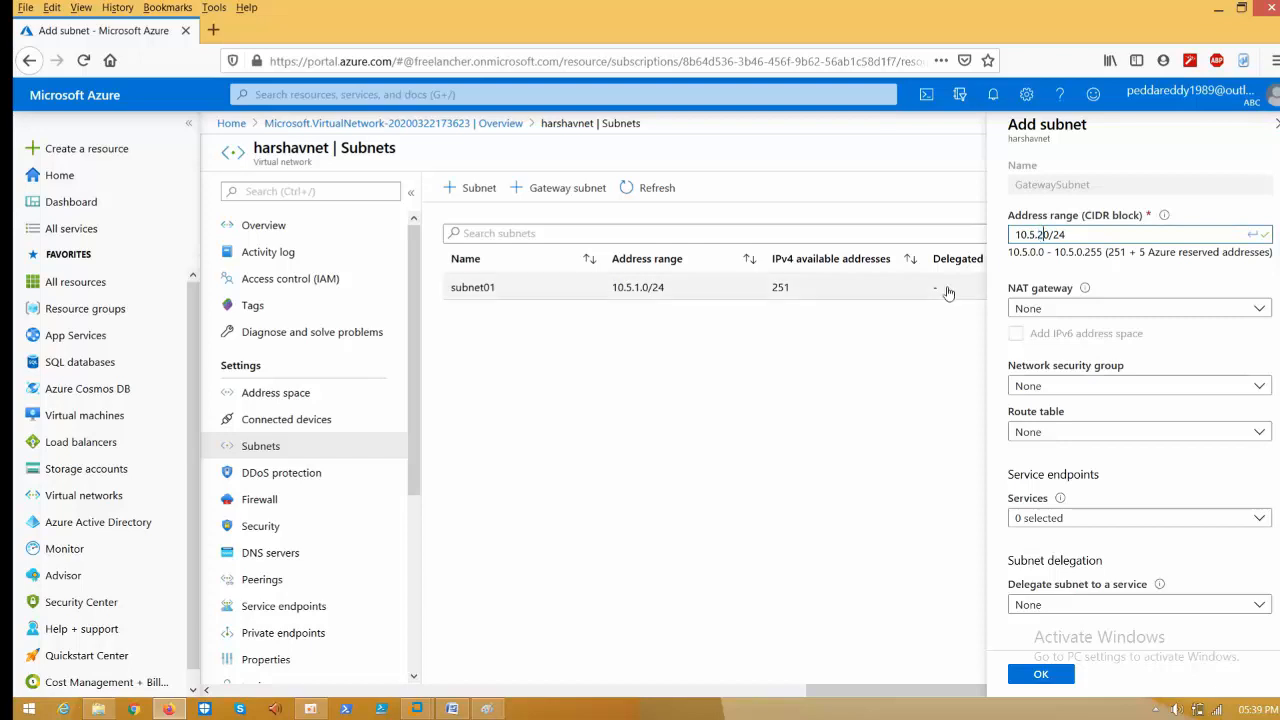
key("BackSpace")
key("BackSpace")
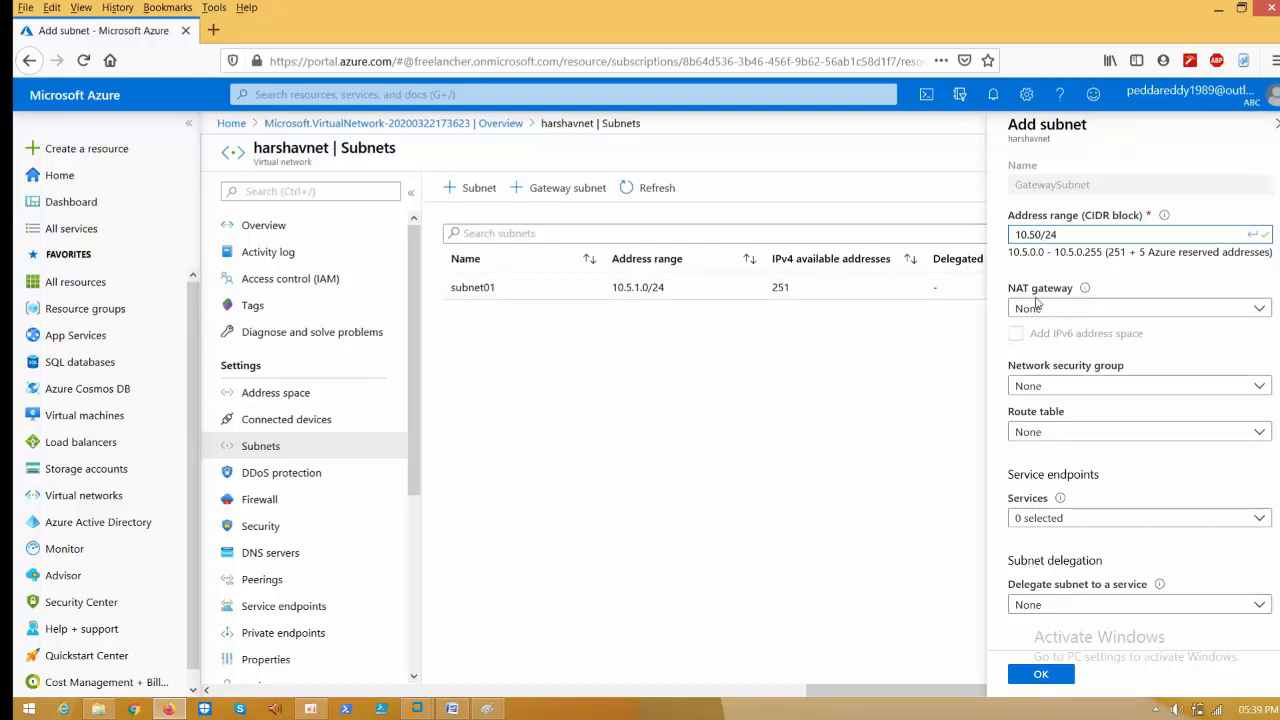
type(".2.")
left_click(452, 709)
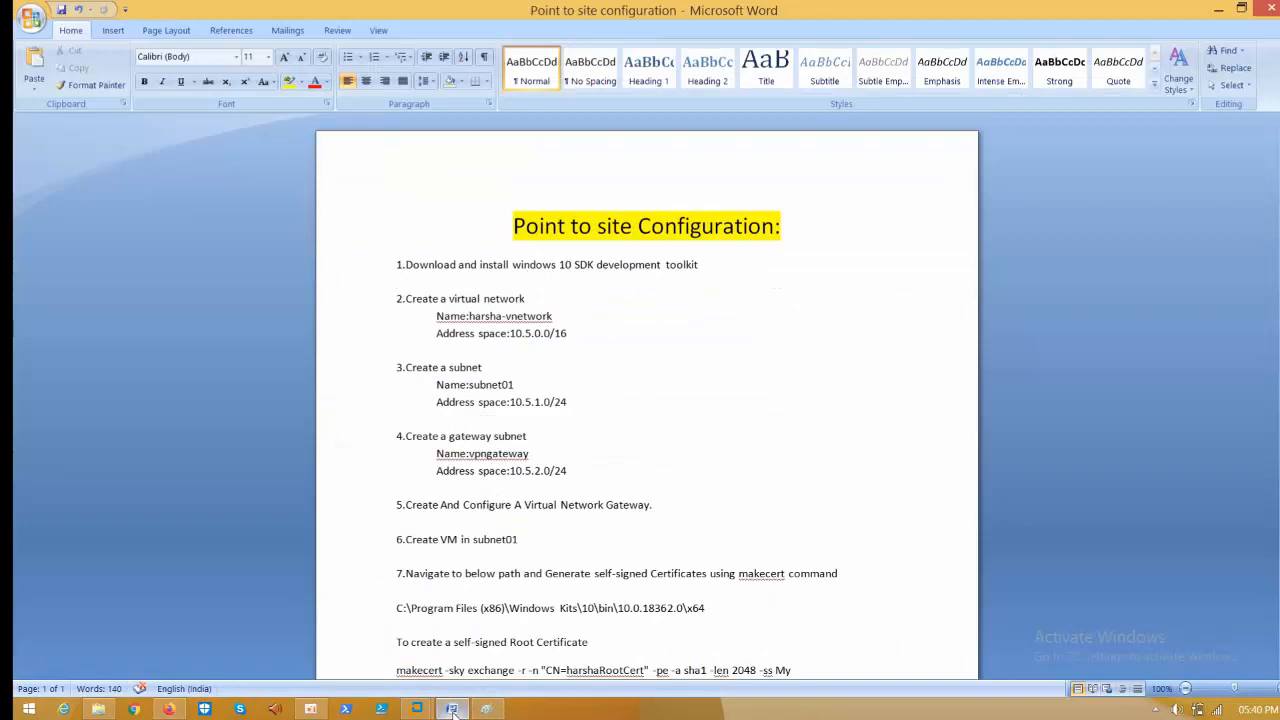
left_click(452, 709)
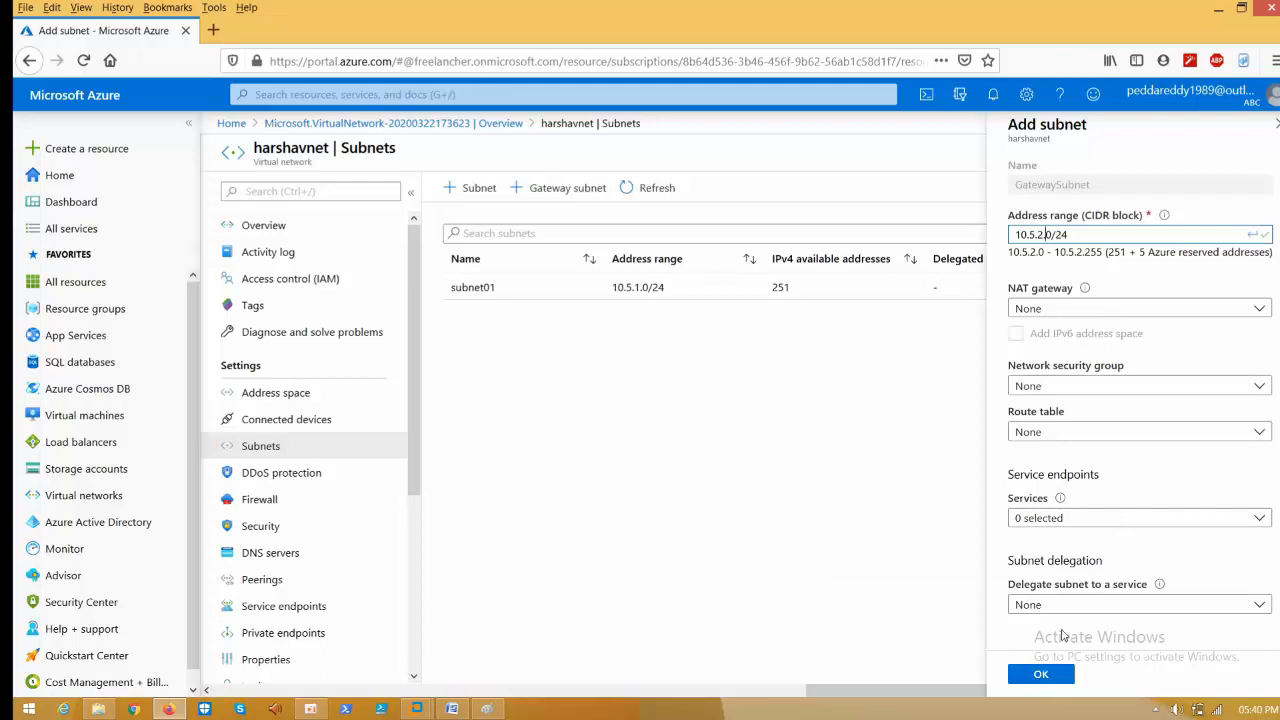
- Keep subnet delegation as None and save the GatewaySubnet
left_click(1073, 606)
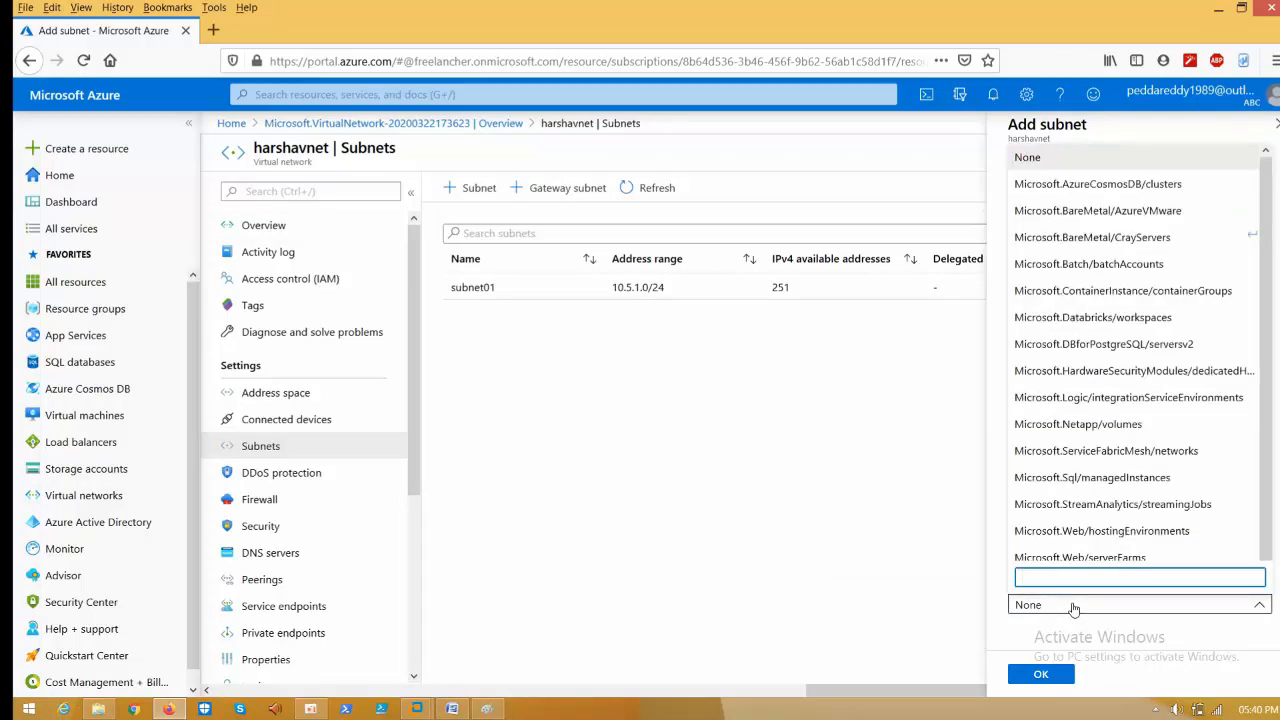
left_click(1073, 606)
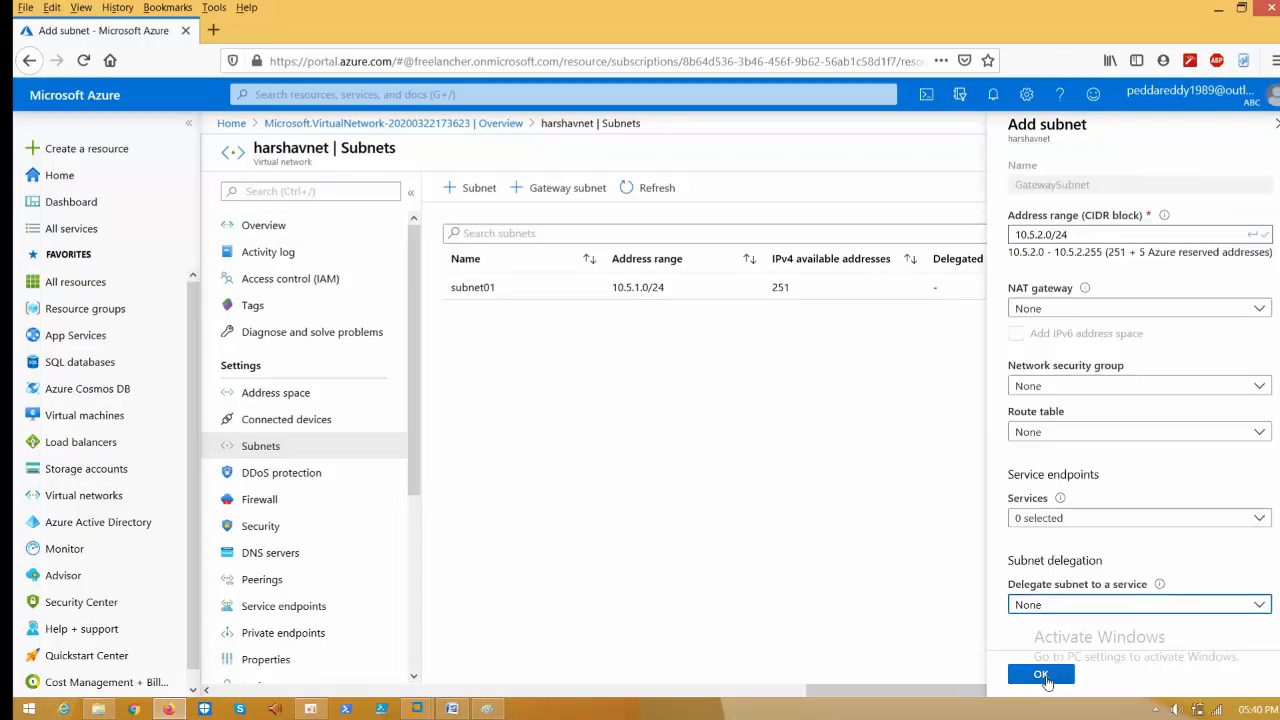
left_click(1047, 676)
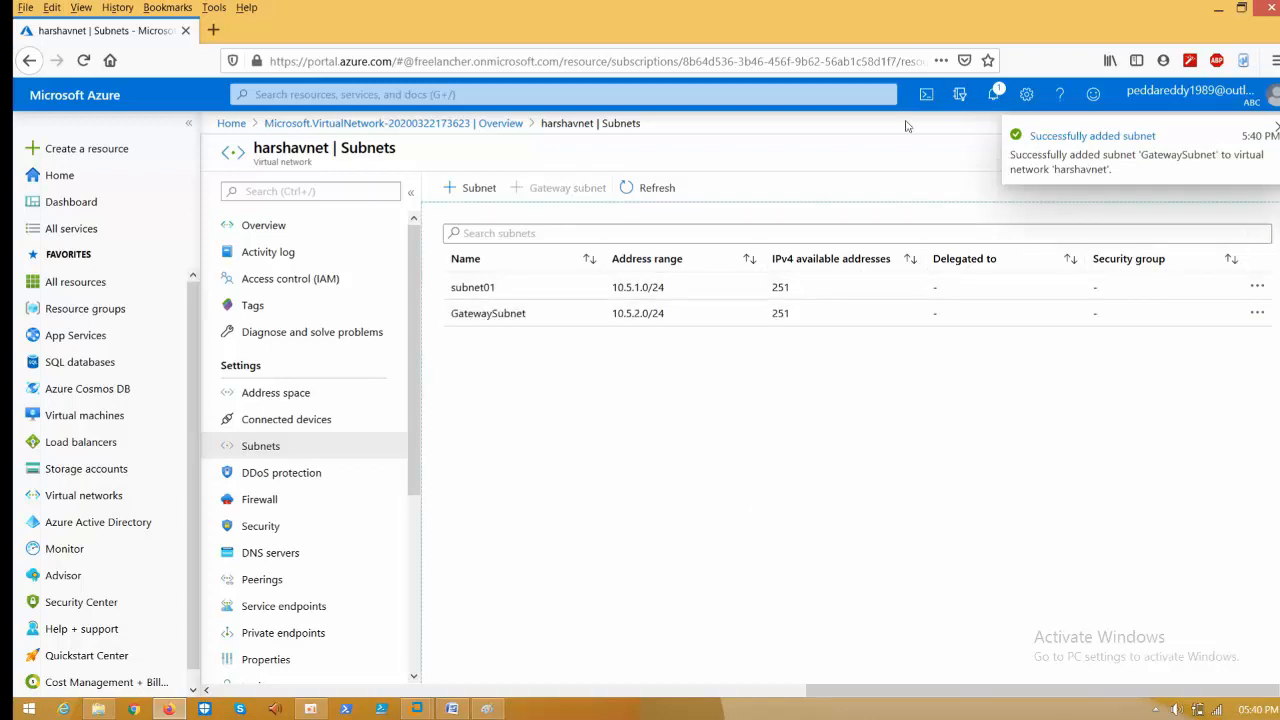
- Verify GatewaySubnet is listed and check the next step in the notes
left_click(995, 93)
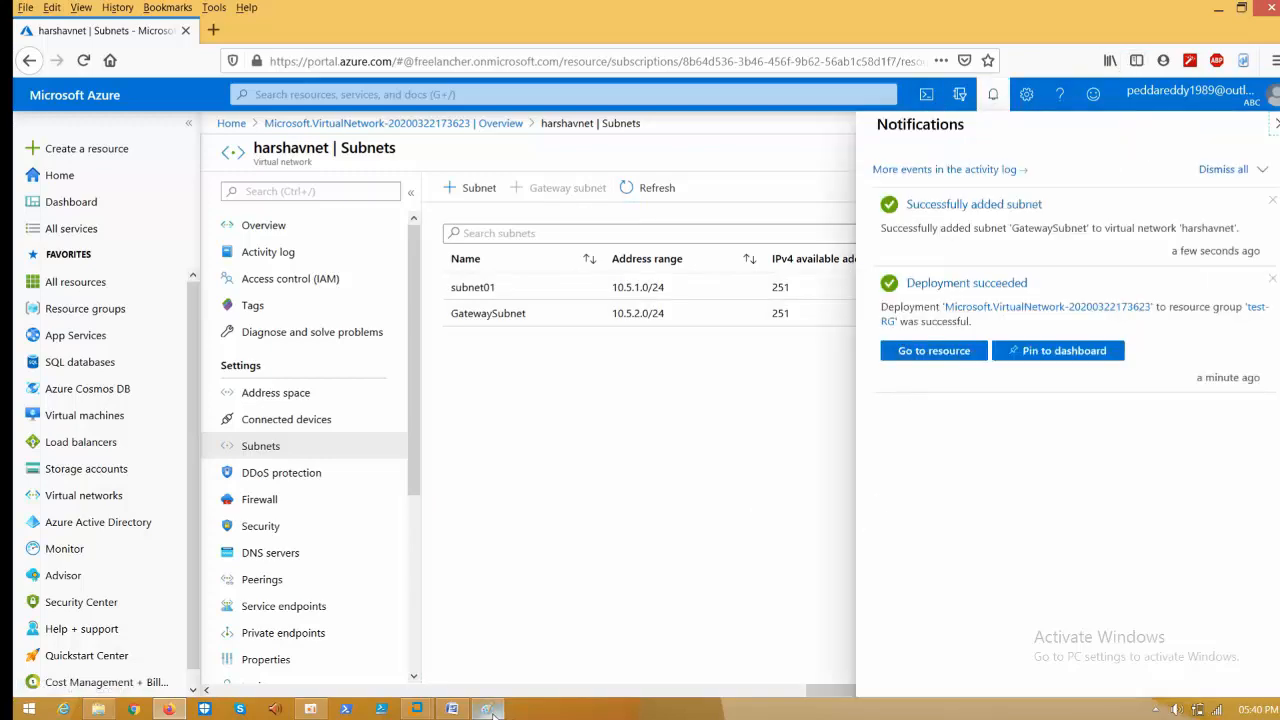
left_click(452, 709)
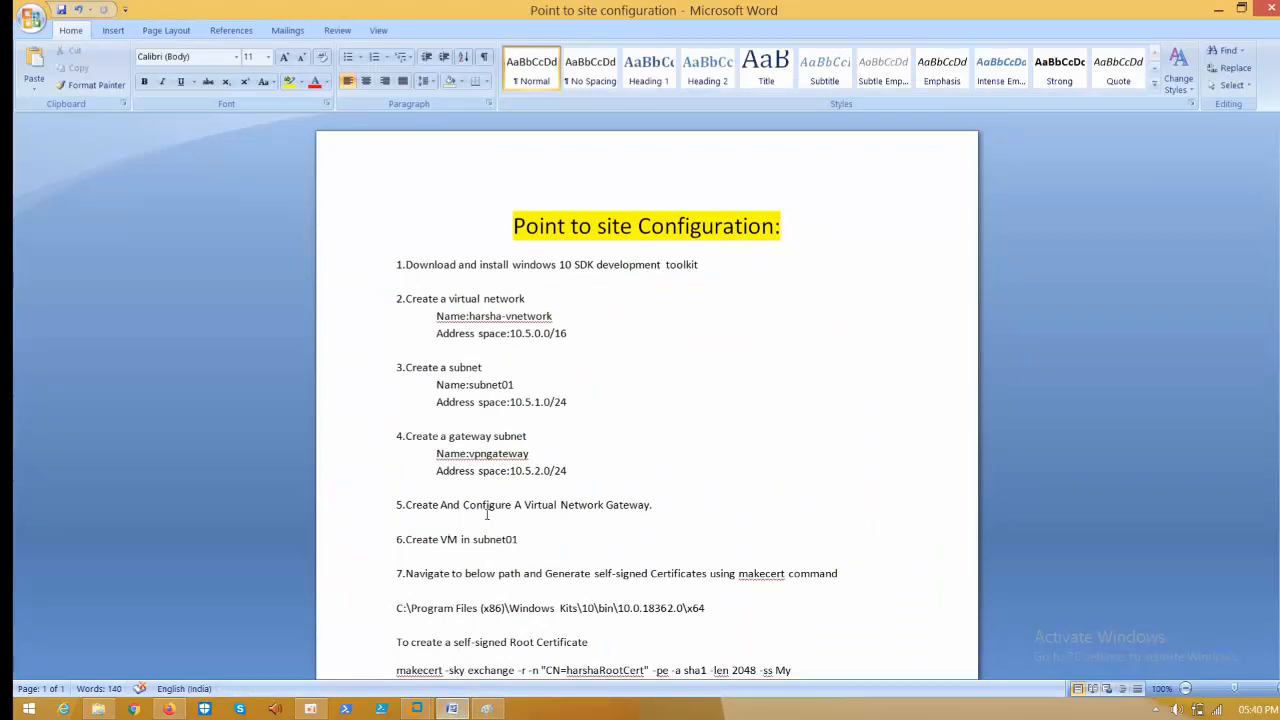
left_click(1218, 10)
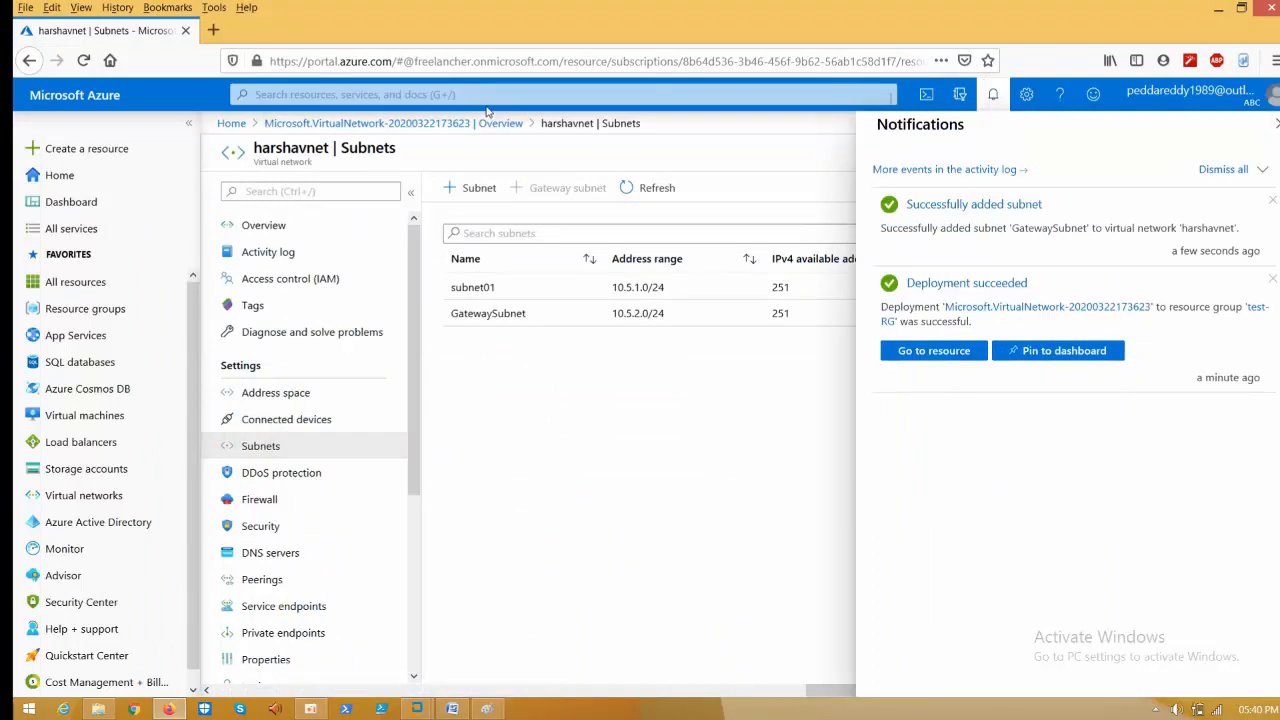
left_click(483, 97)
- Search 'virt', open Virtual network gateways and glance at the create form
type("vi")
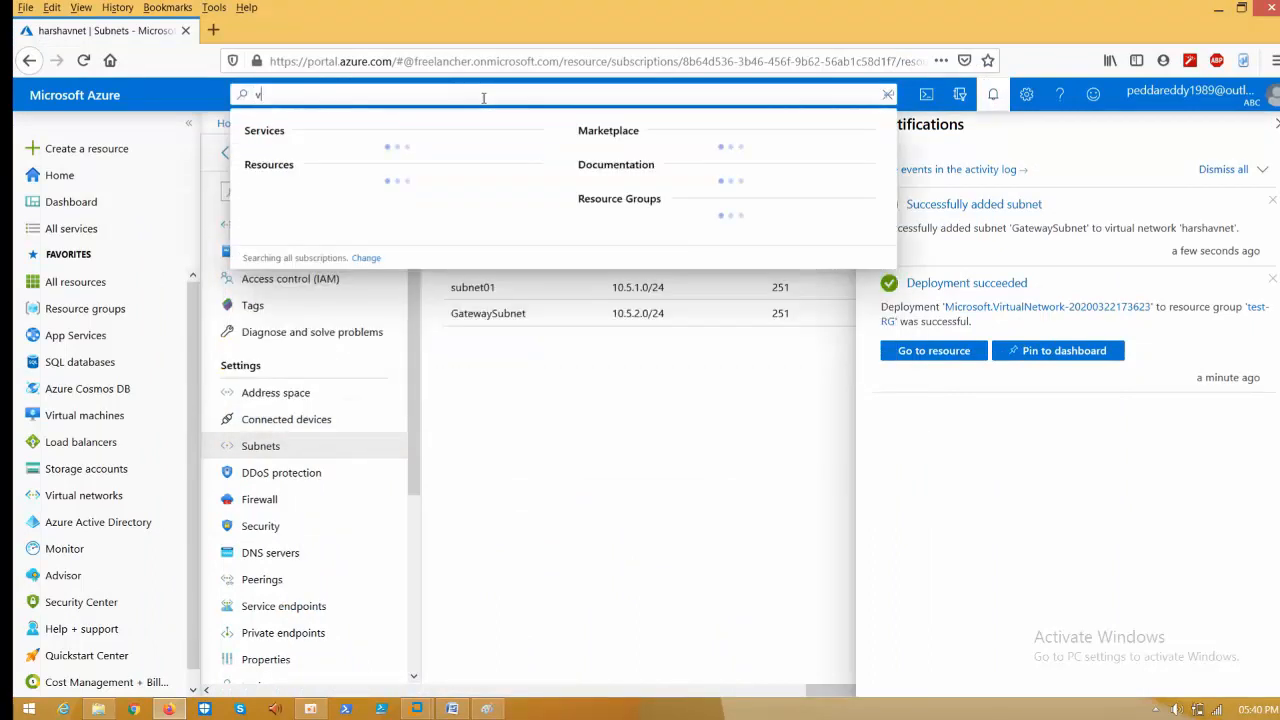
type("rt")
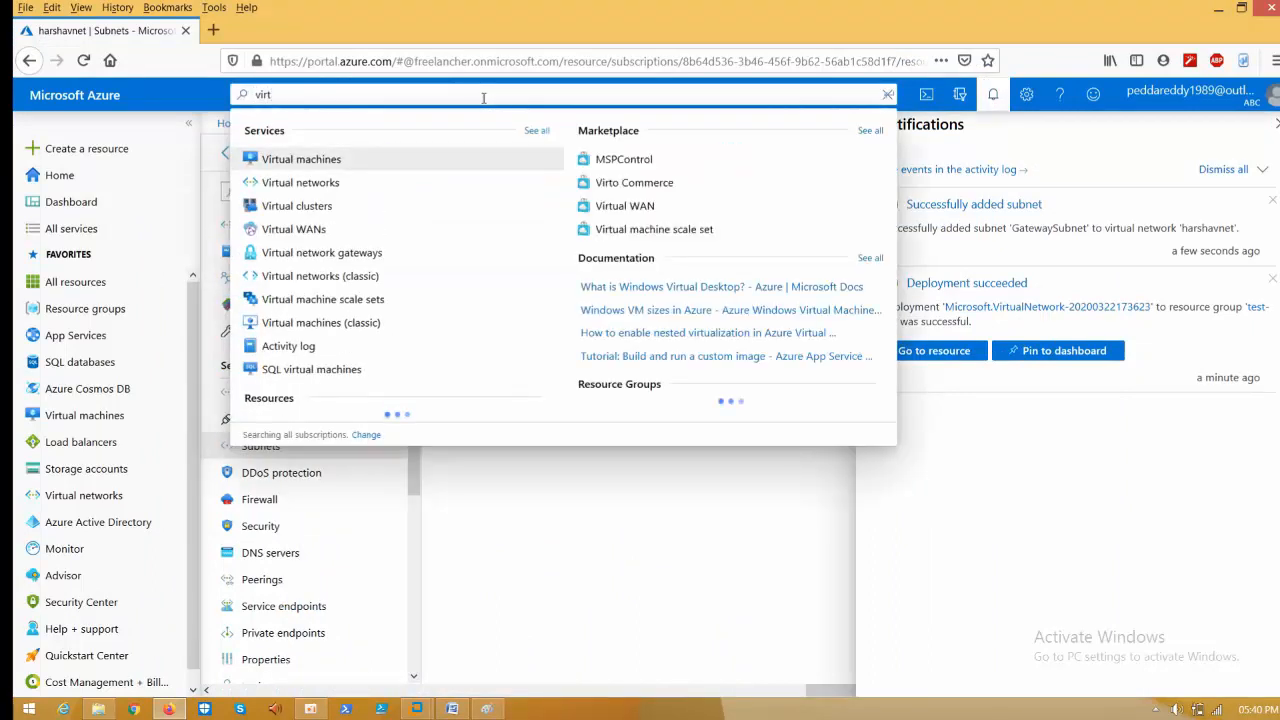
left_click(388, 252)
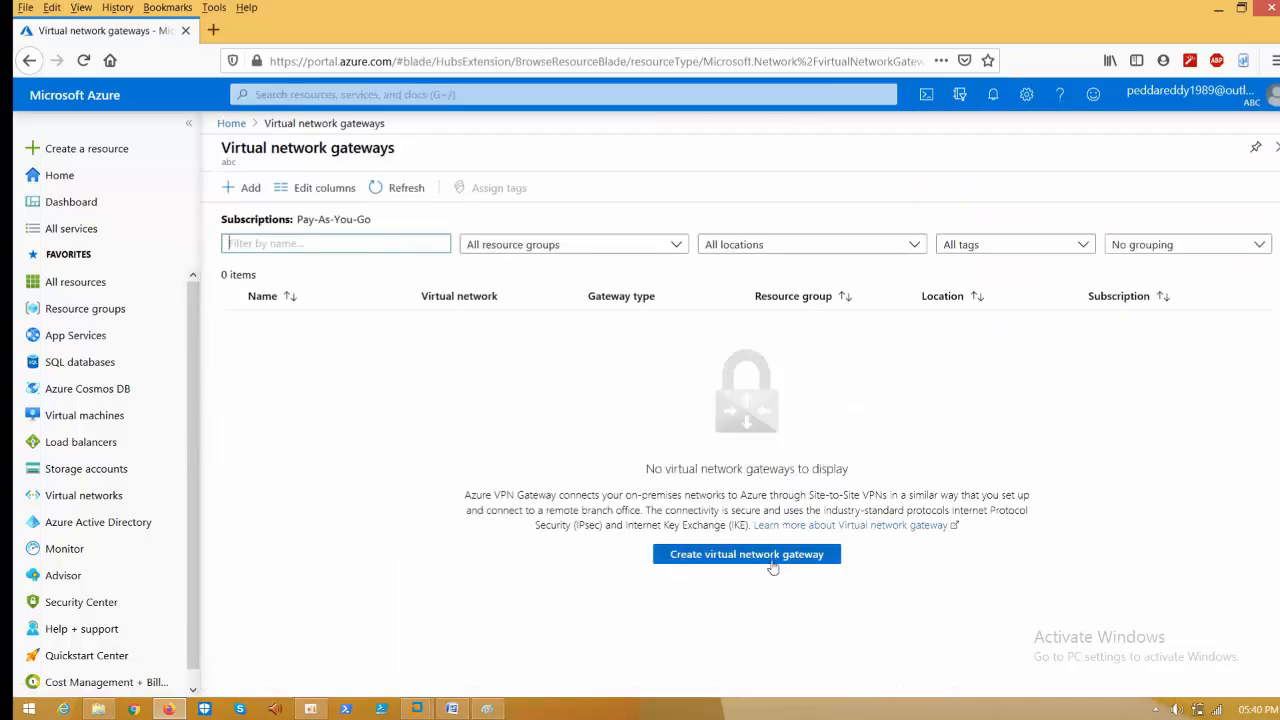
left_click(771, 556)
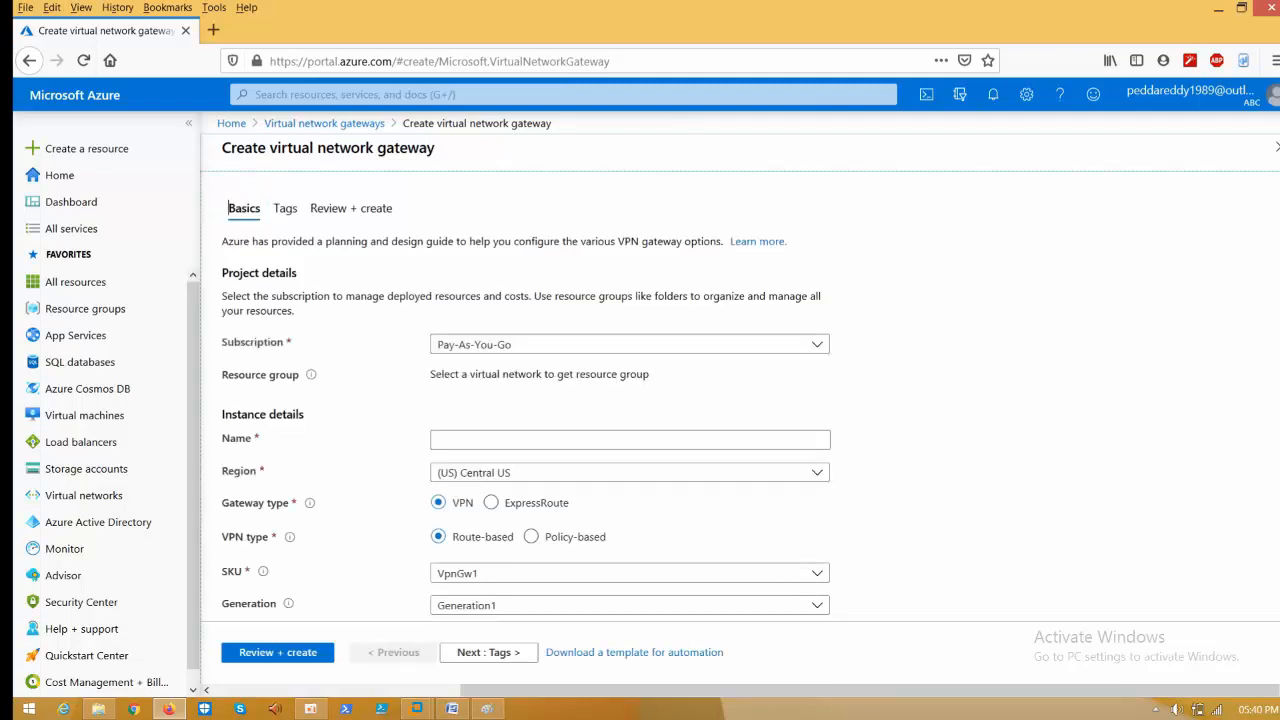
scroll(630, 400, "down", 3)
scroll(630, 400, "up", 3)
- Look over the harshavnet virtual network, then return to the empty Virtual network gateways list
left_click(231, 124)
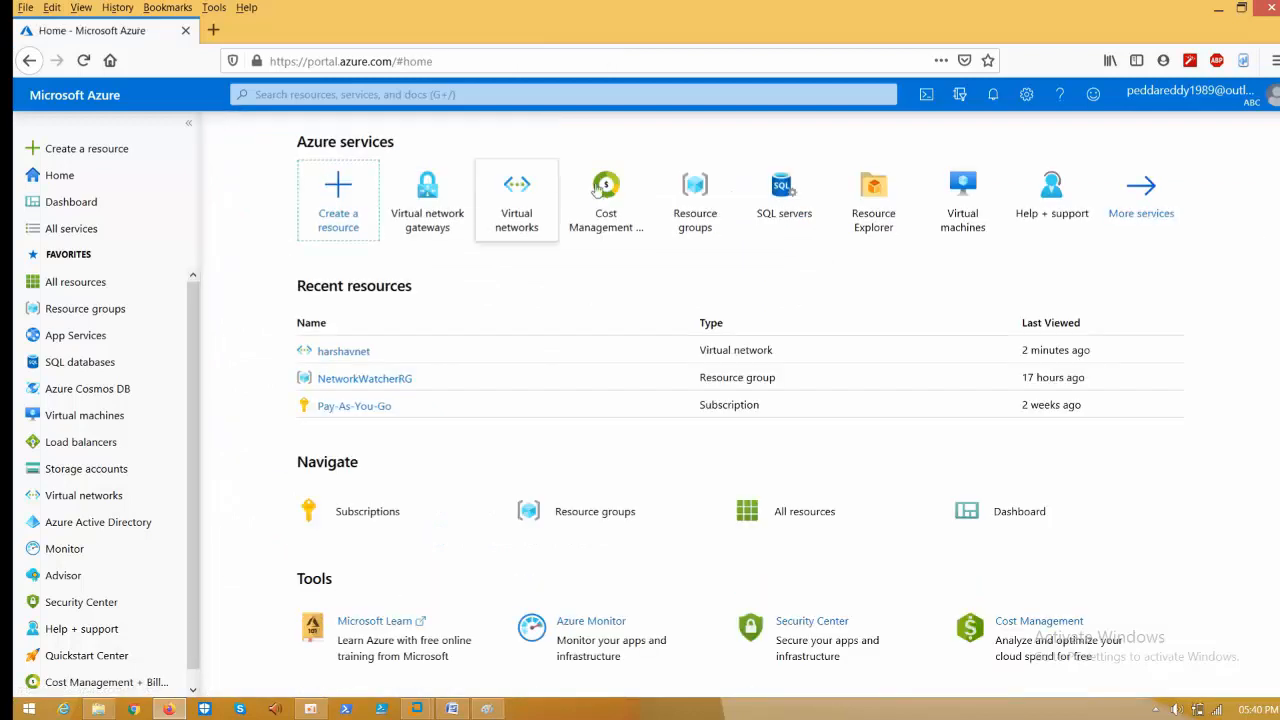
left_click(517, 196)
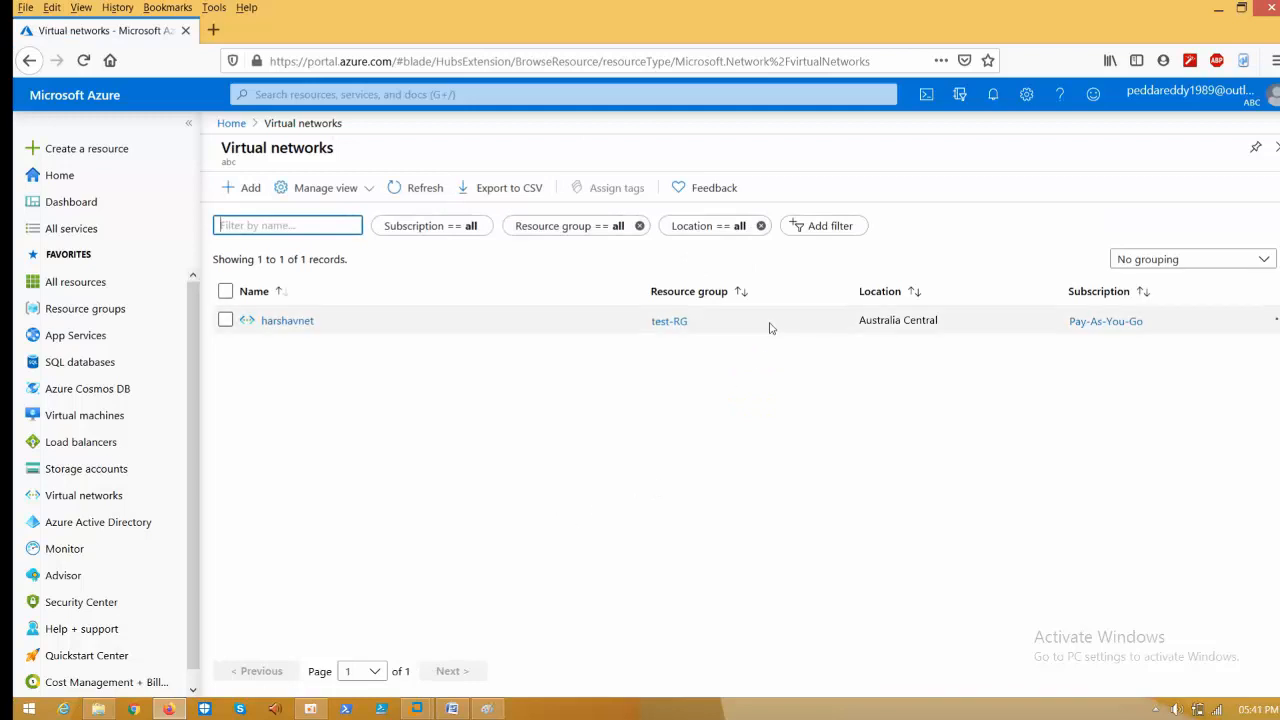
left_click(290, 321)
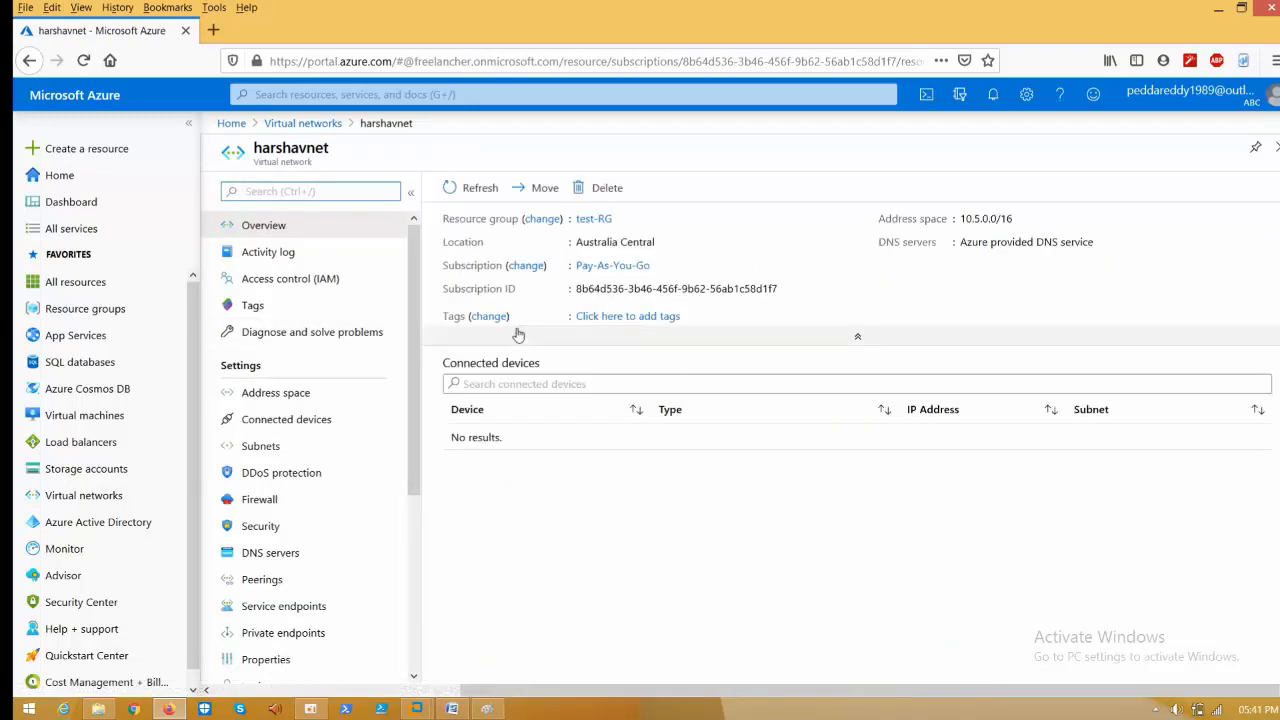
left_click(308, 129)
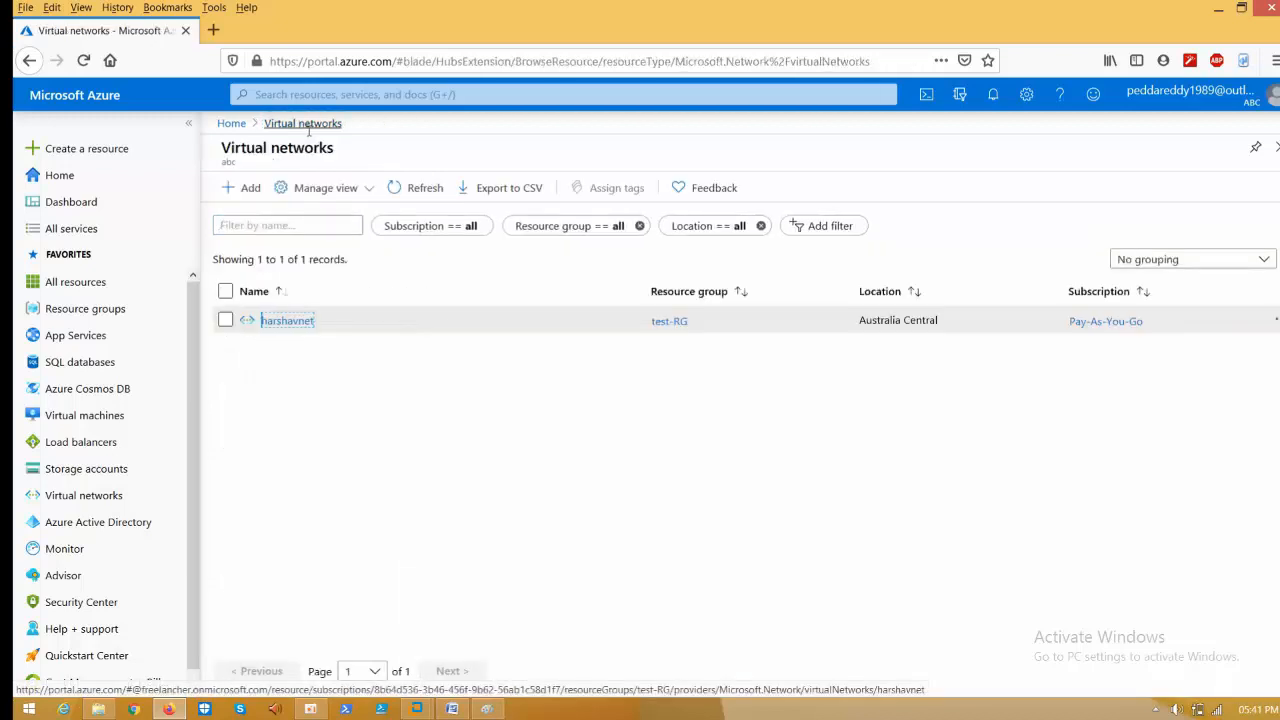
left_click(231, 124)
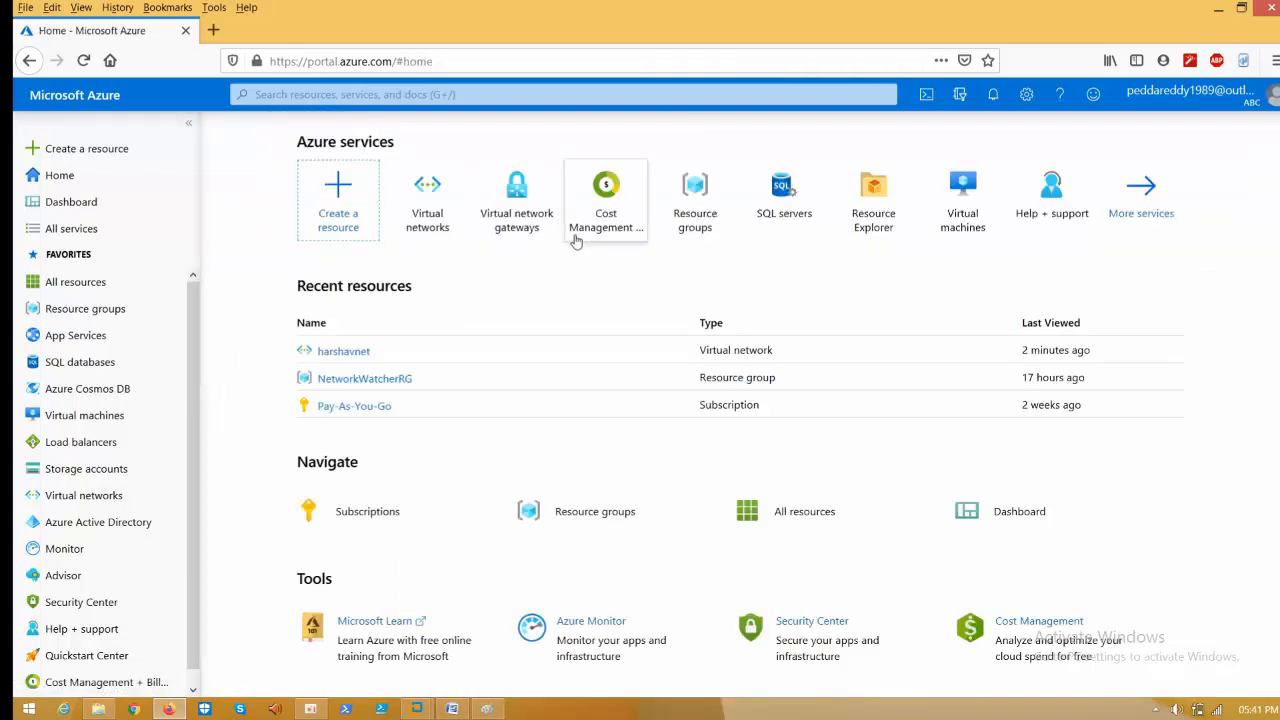
left_click(517, 212)
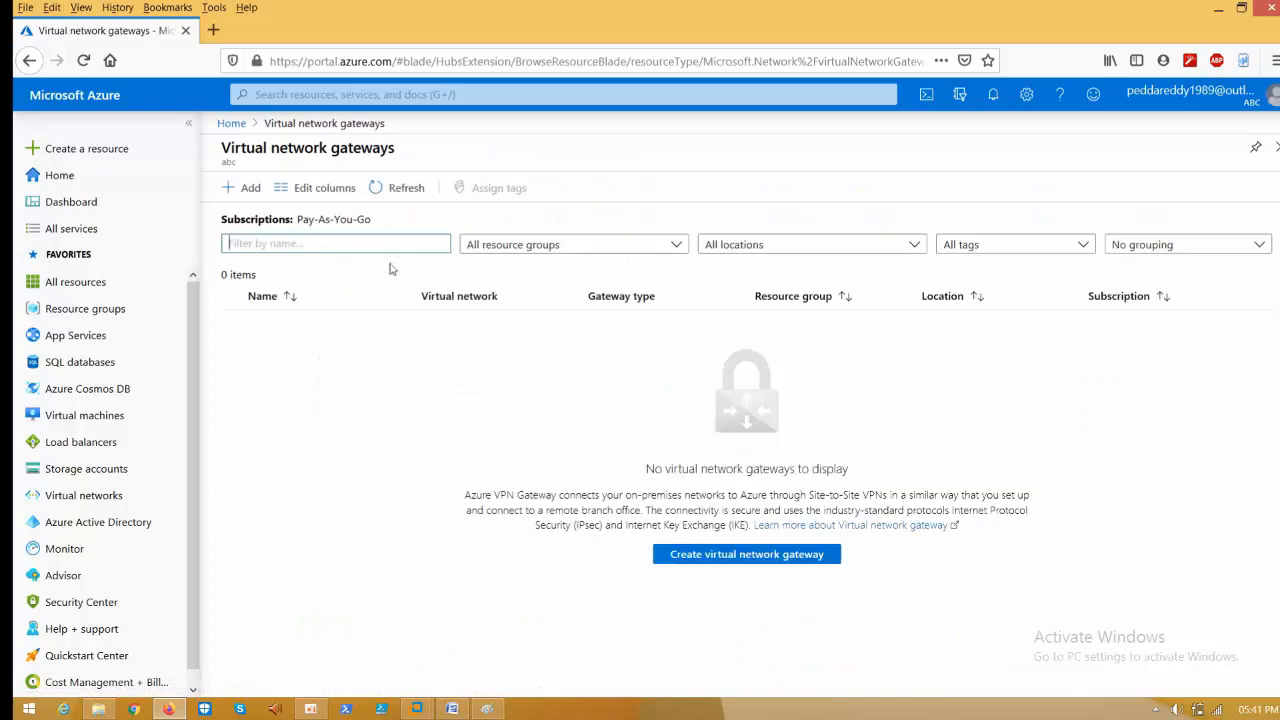
- Start a new gateway in region (Asia Pacific) Australia Central and bring up the Word notes
left_click(779, 558)
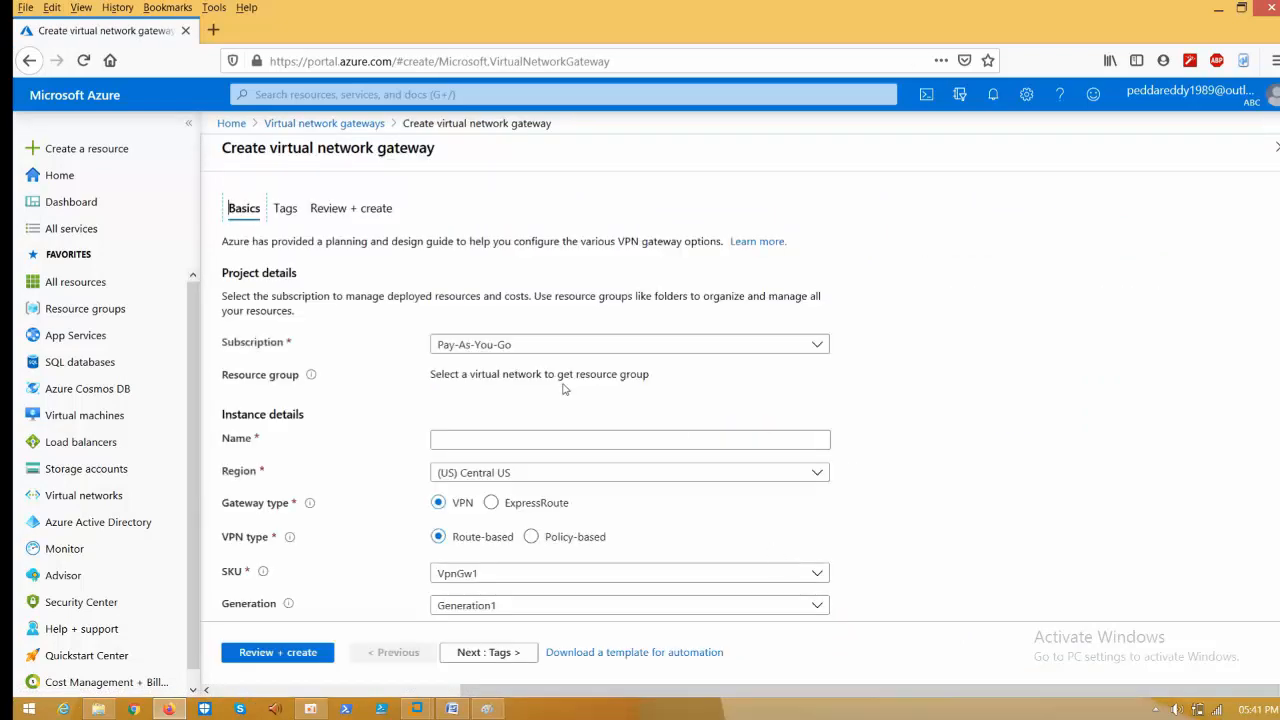
left_click(517, 478)
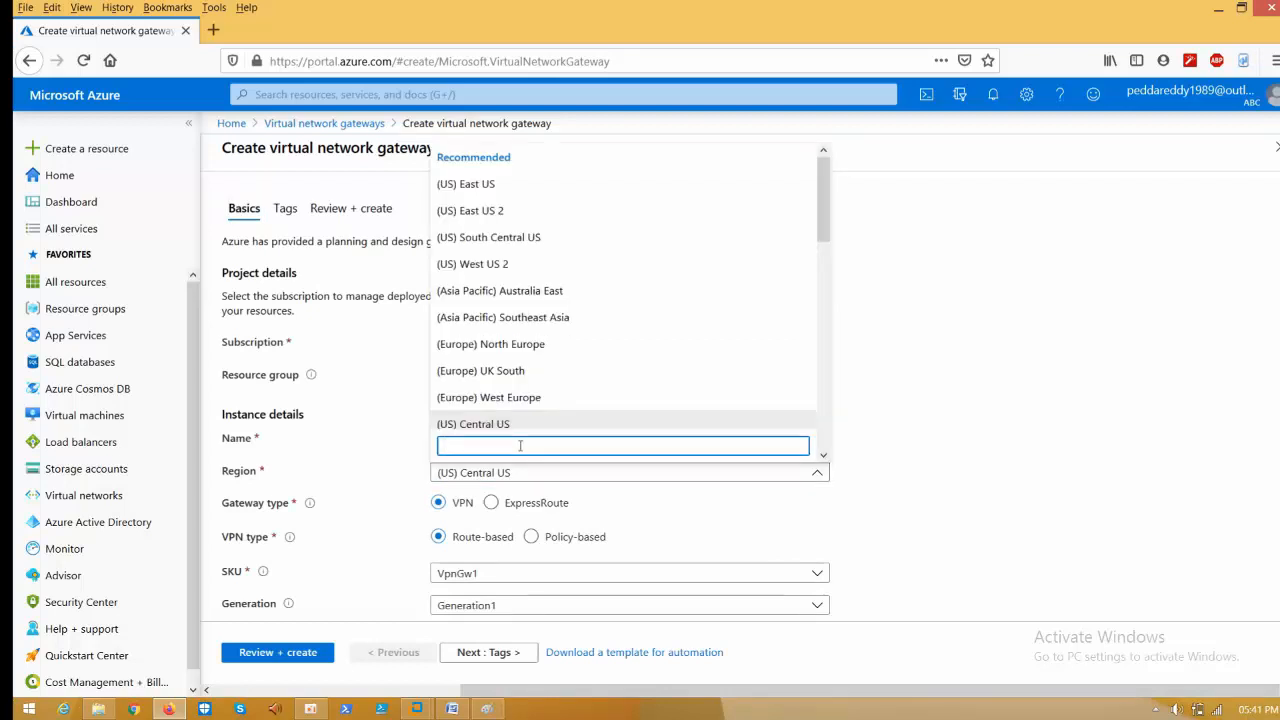
type("ay")
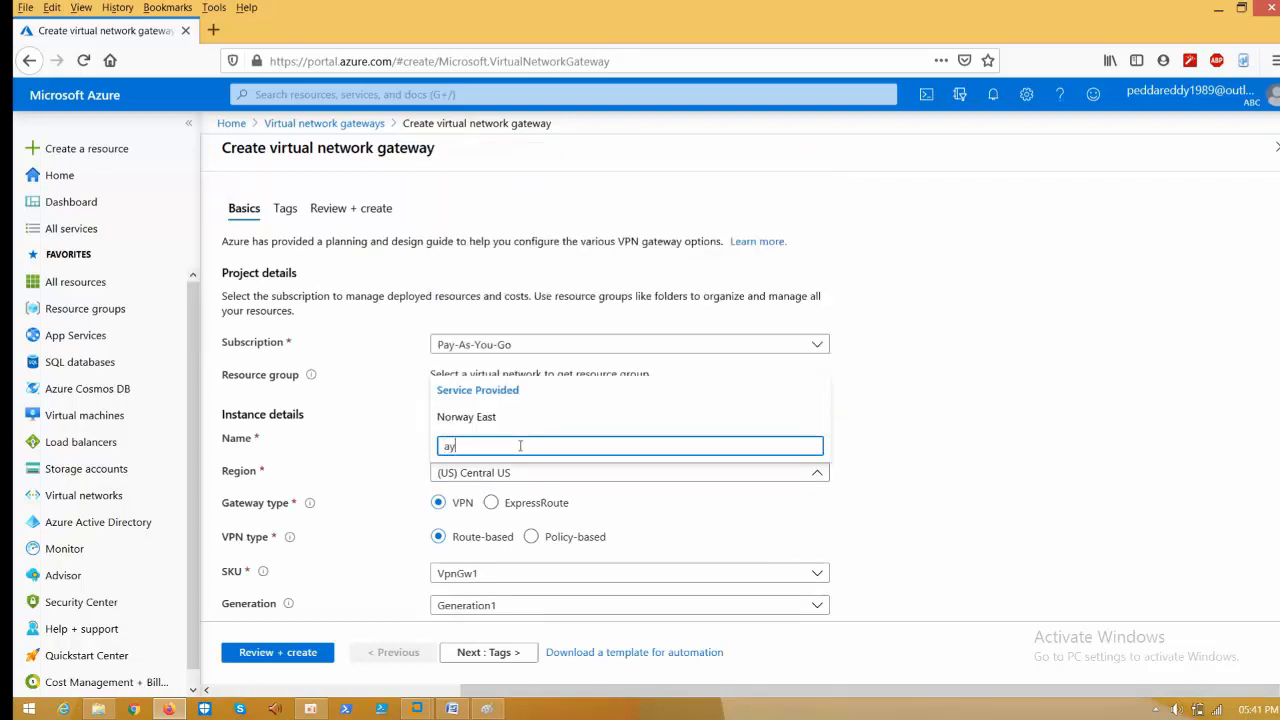
key("BackSpace")
type("u")
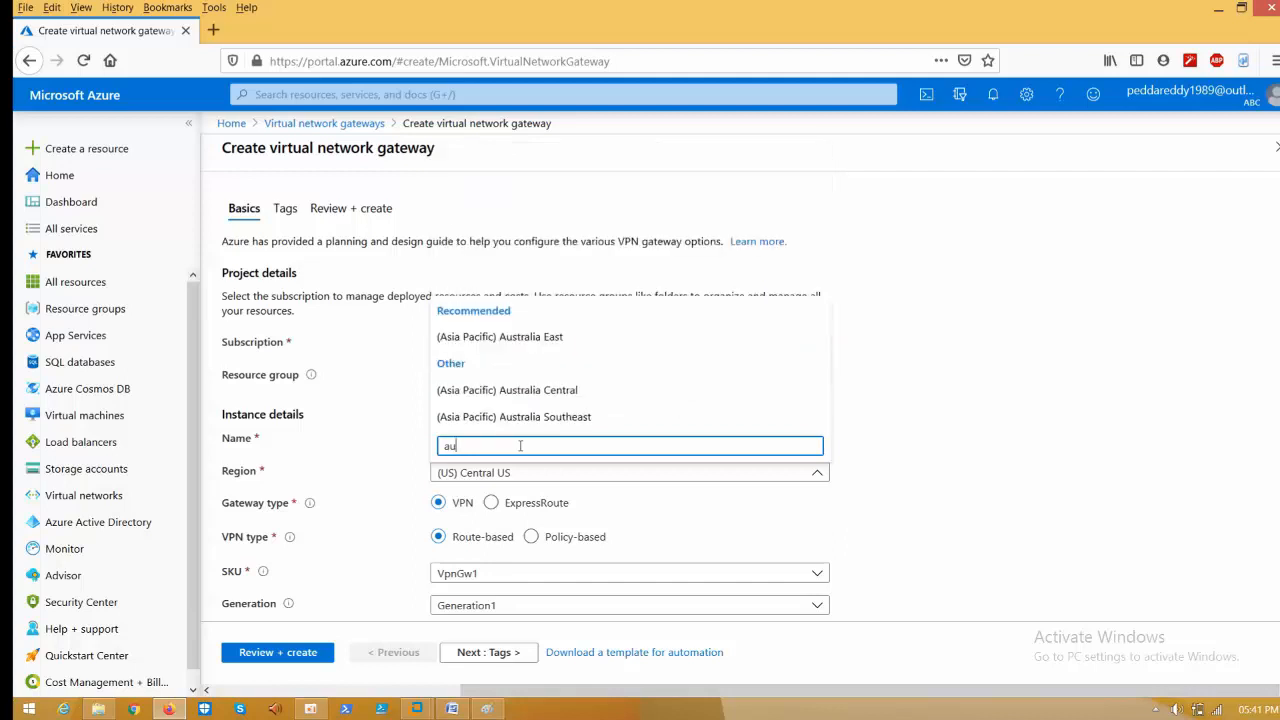
left_click(549, 391)
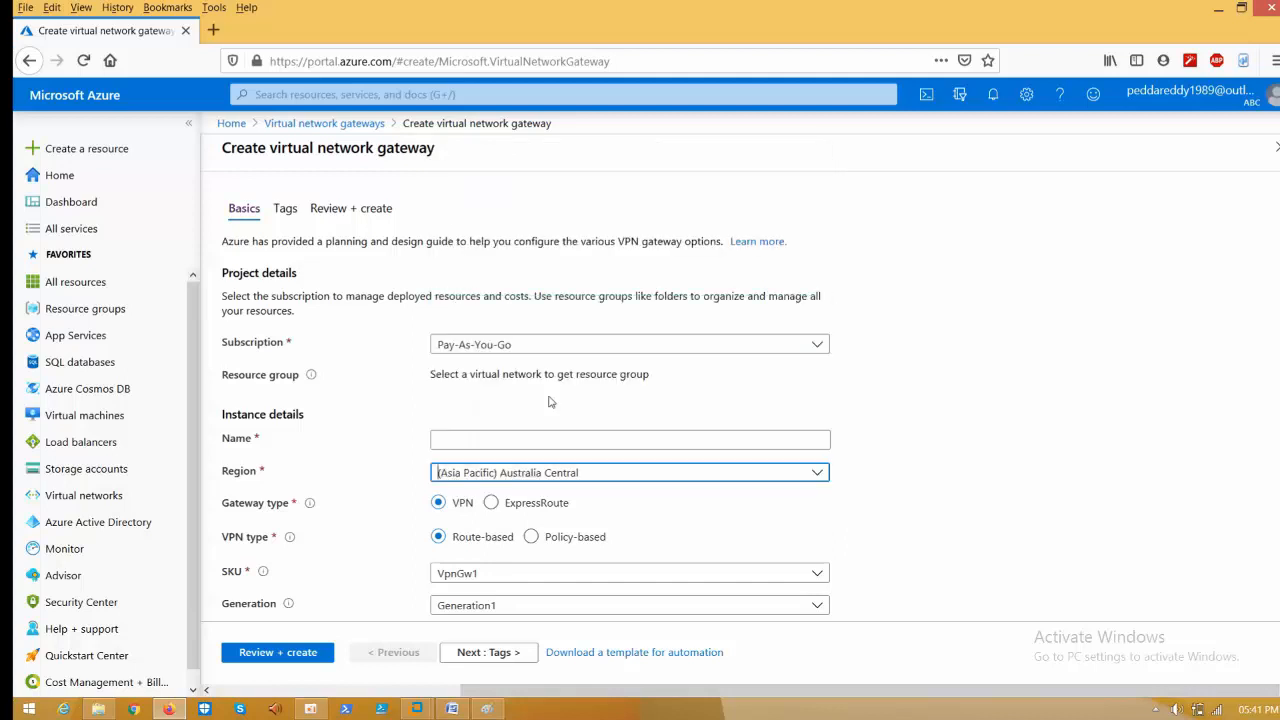
left_click(492, 445)
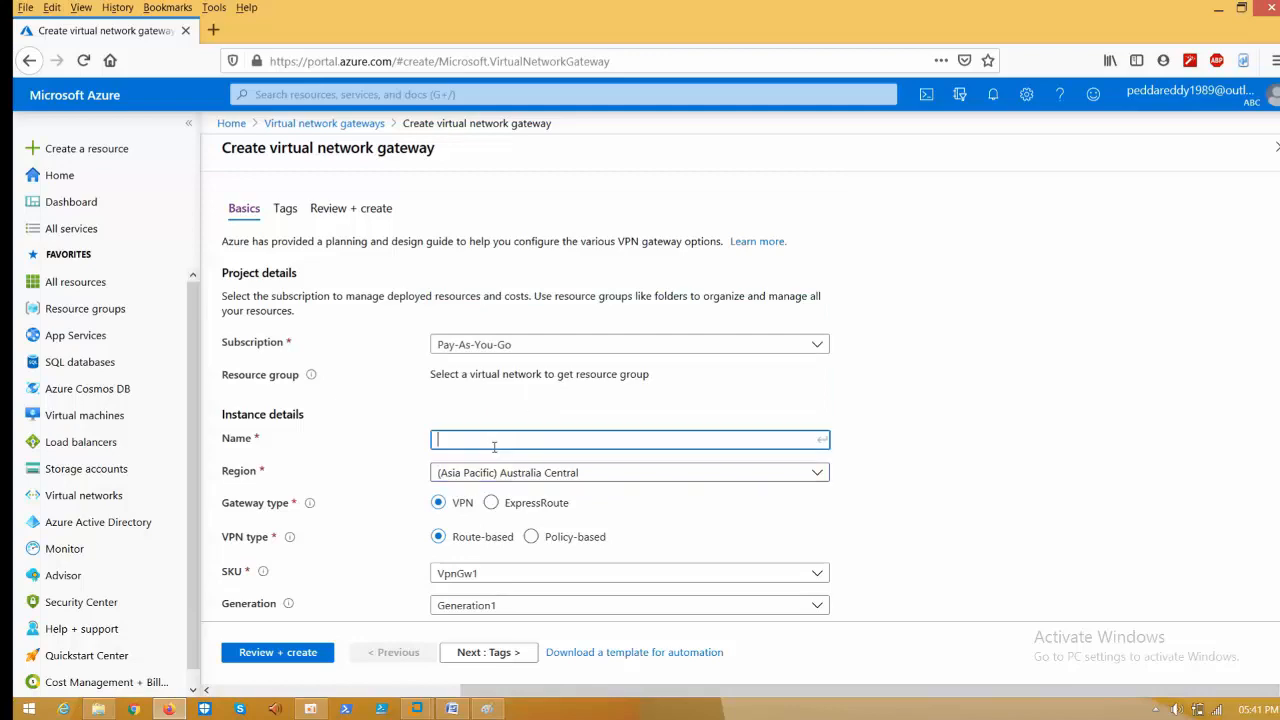
left_click(452, 708)
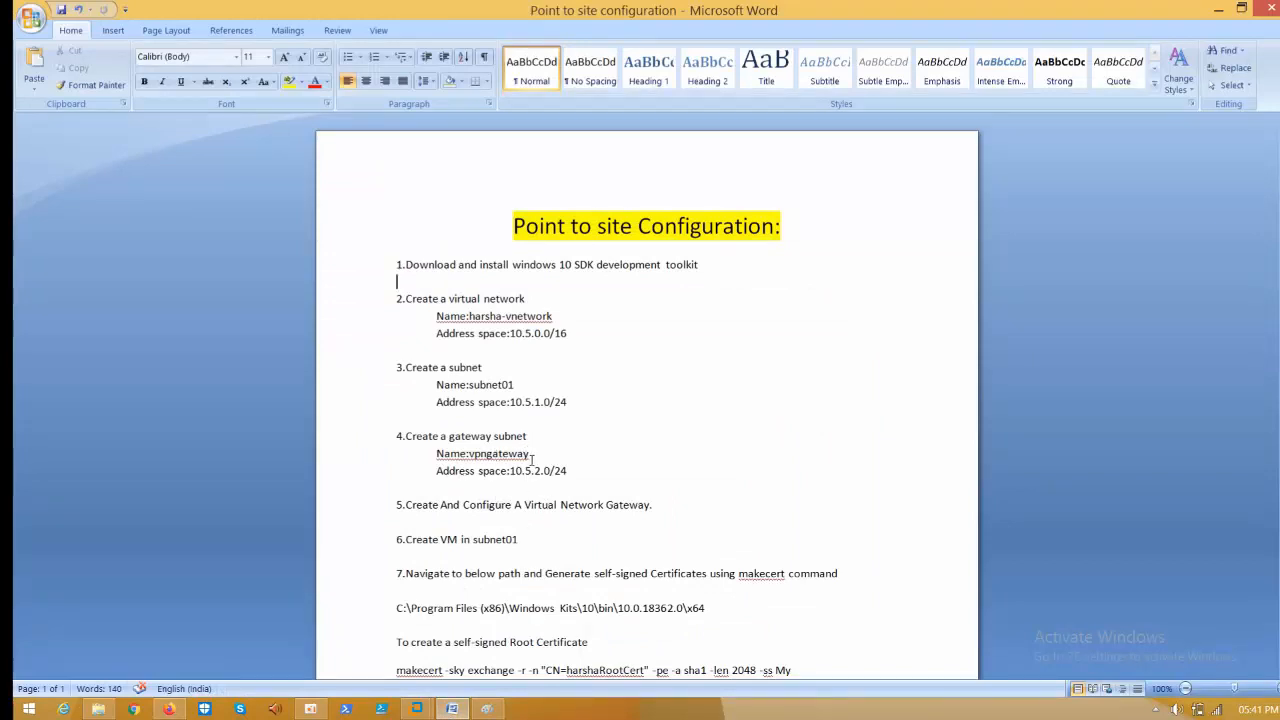
- Copy the gateway name 'vpngateway' from step 4 of the notes and go back to Firefox
left_click_drag(532, 455, 482, 456)
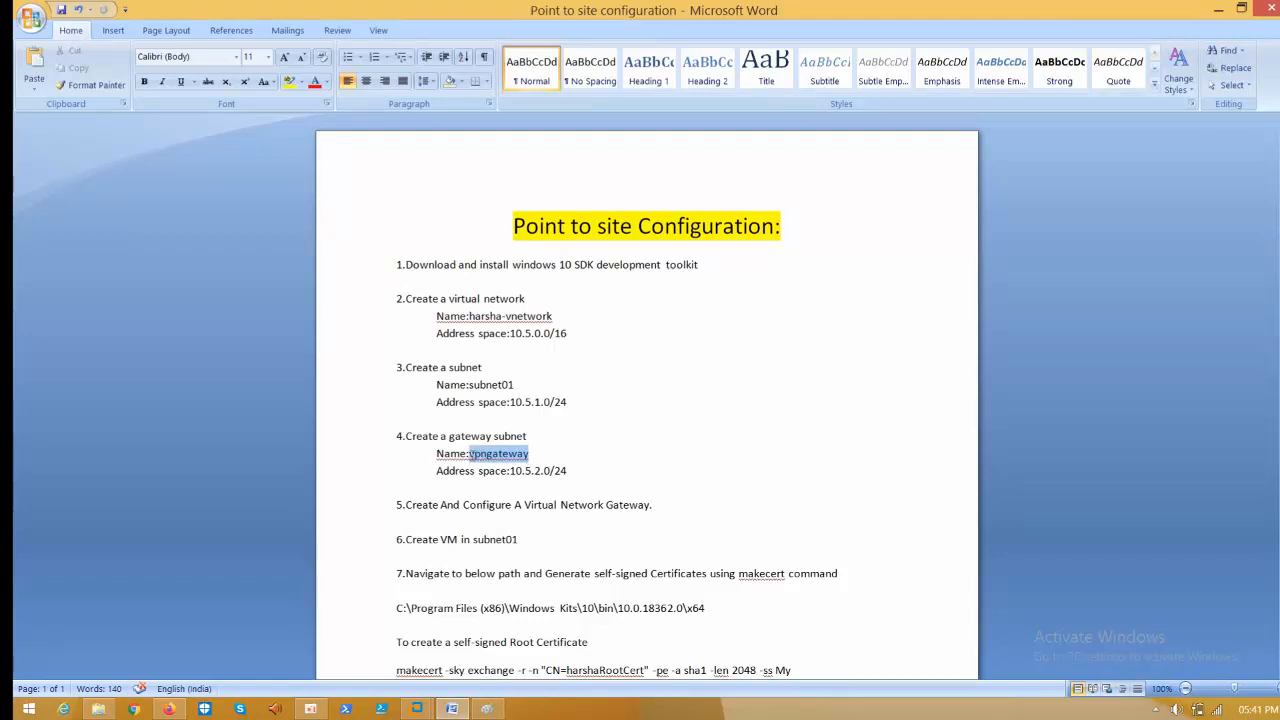
right_click(470, 455)
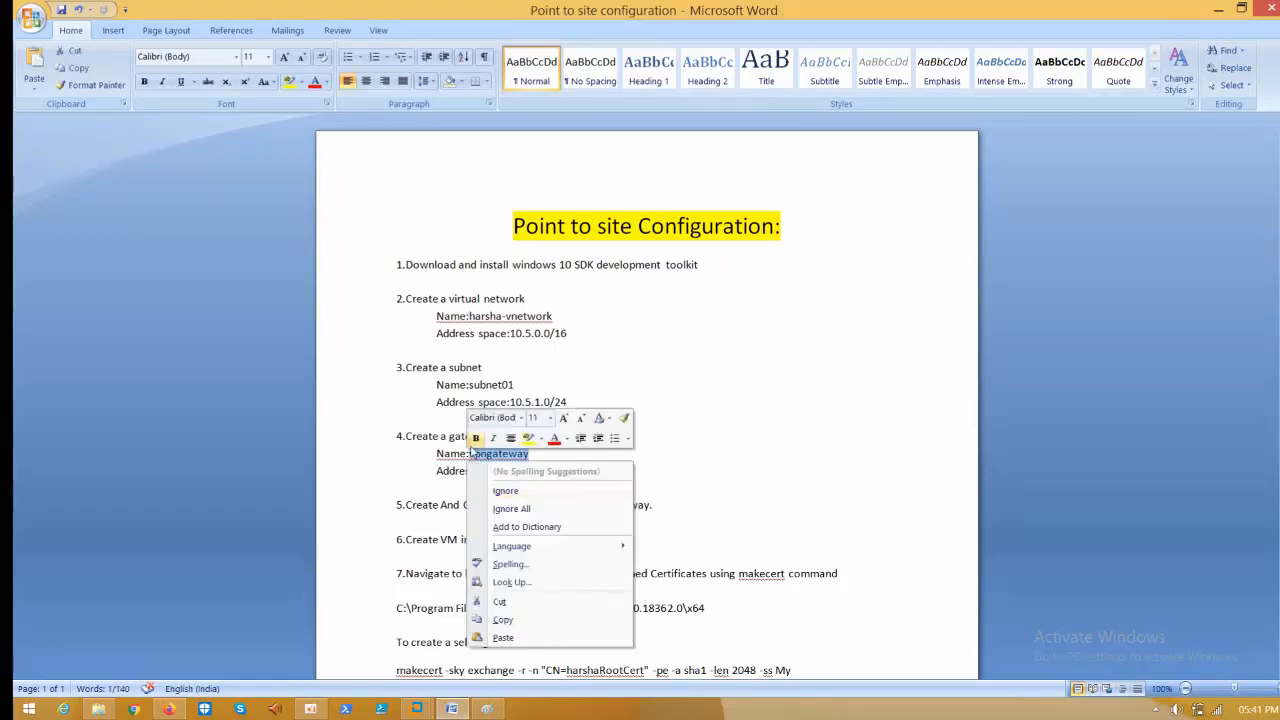
key("Escape")
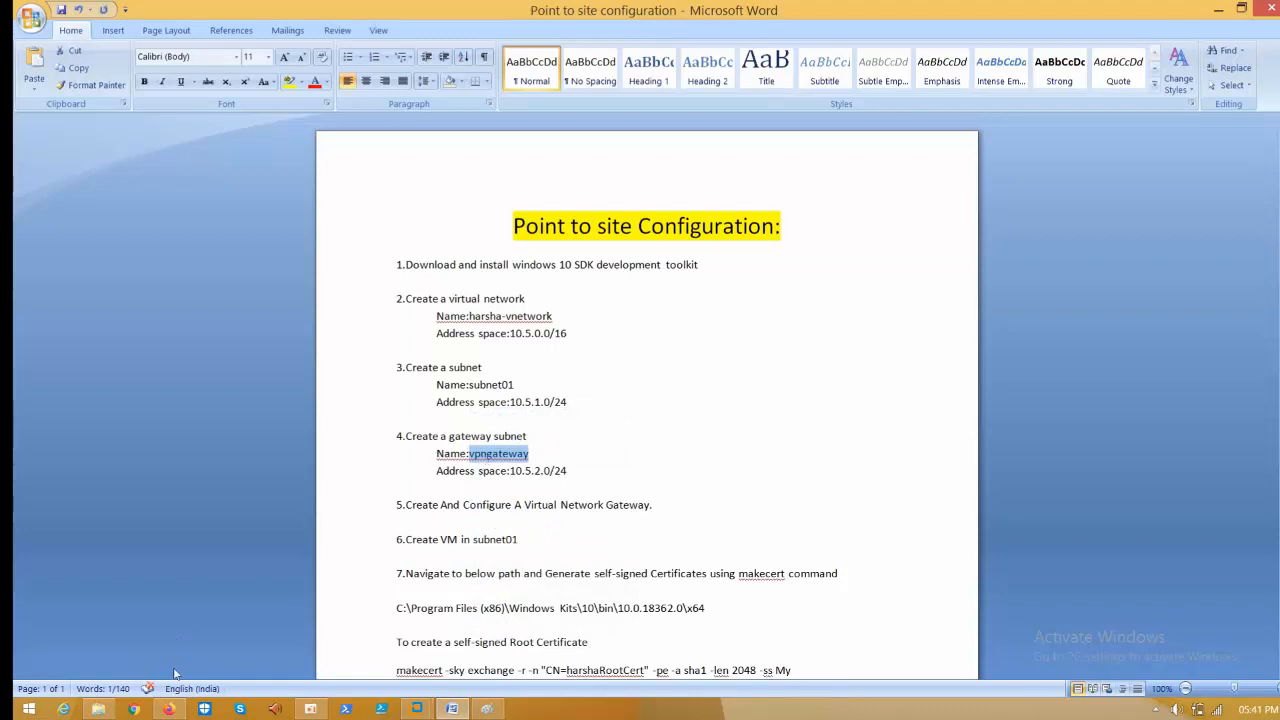
left_click(169, 709)
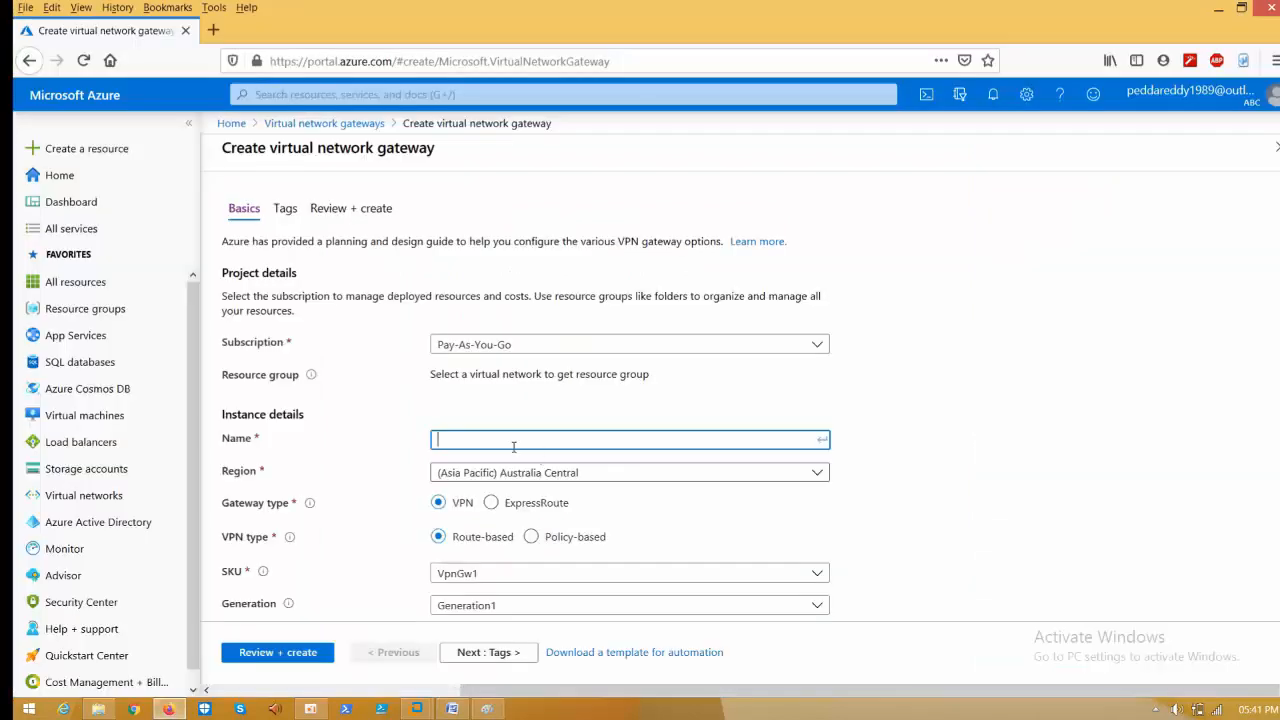
- Name the gateway vpngateway and, after trying Basic and VpnGw5, choose SKU VpnGw1
type("vpngateway")
scroll(438, 198, "down", 5)
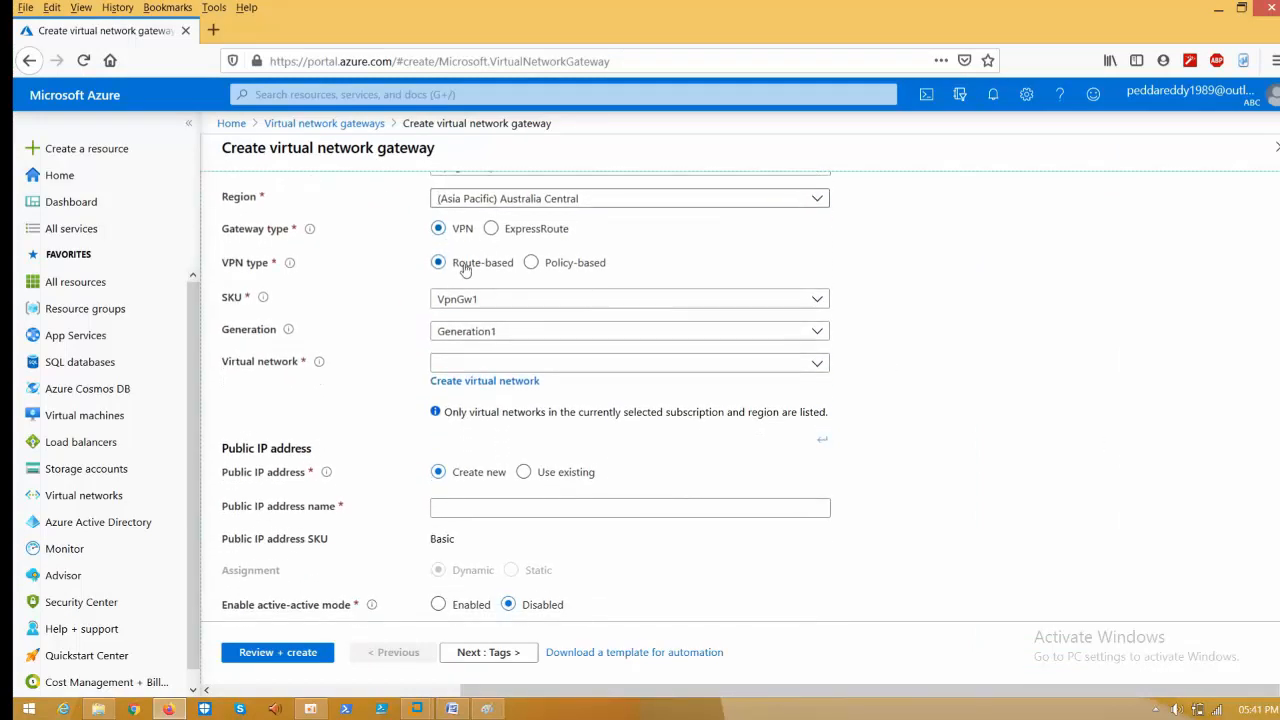
left_click(487, 303)
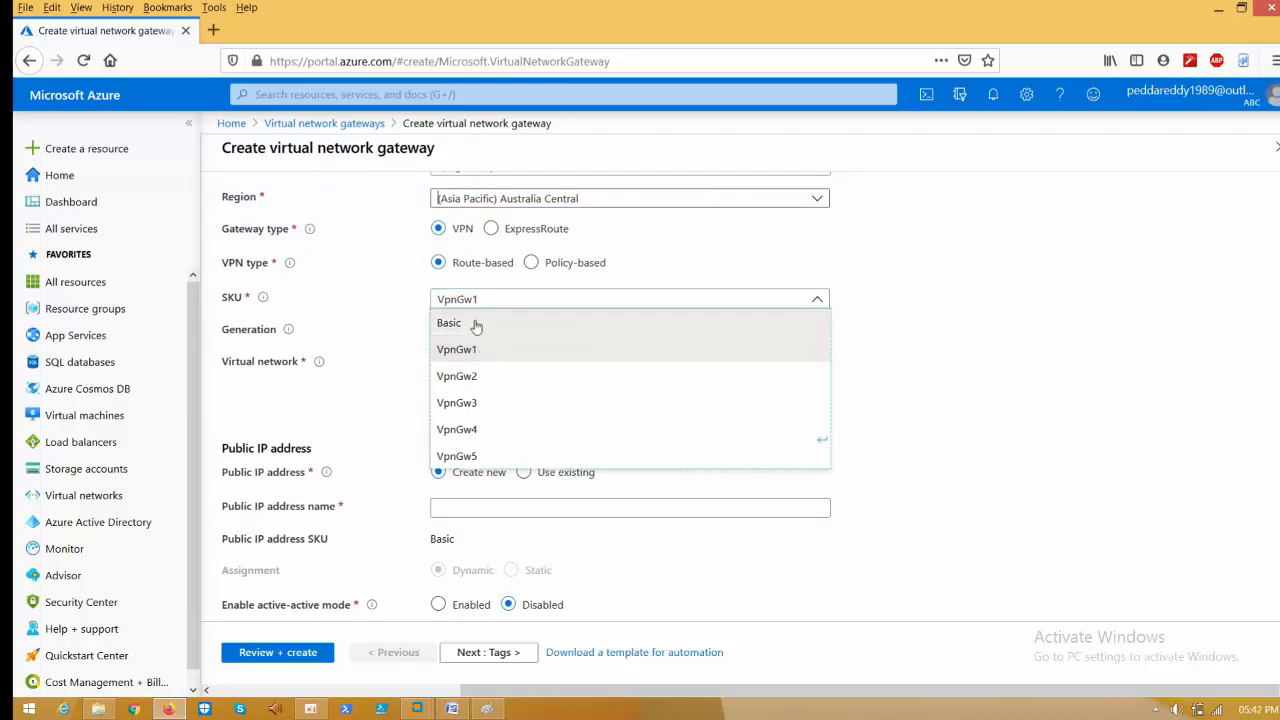
left_click(474, 323)
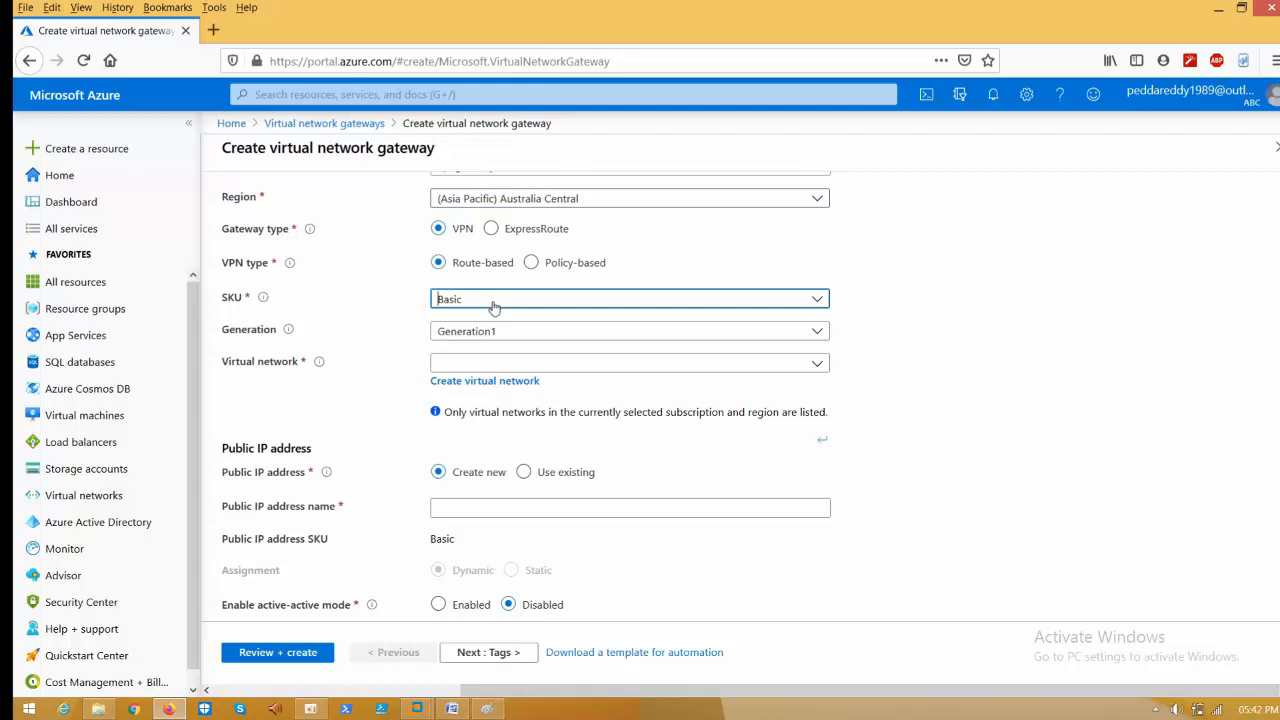
left_click(492, 306)
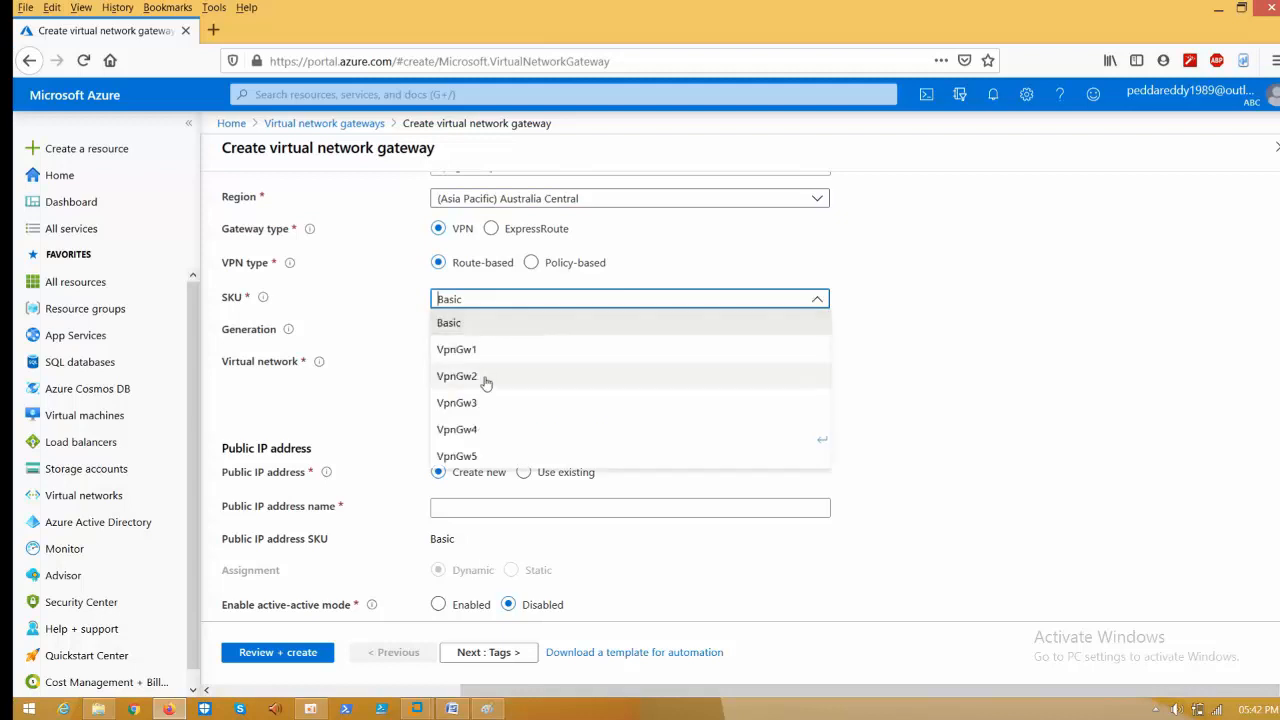
left_click(465, 457)
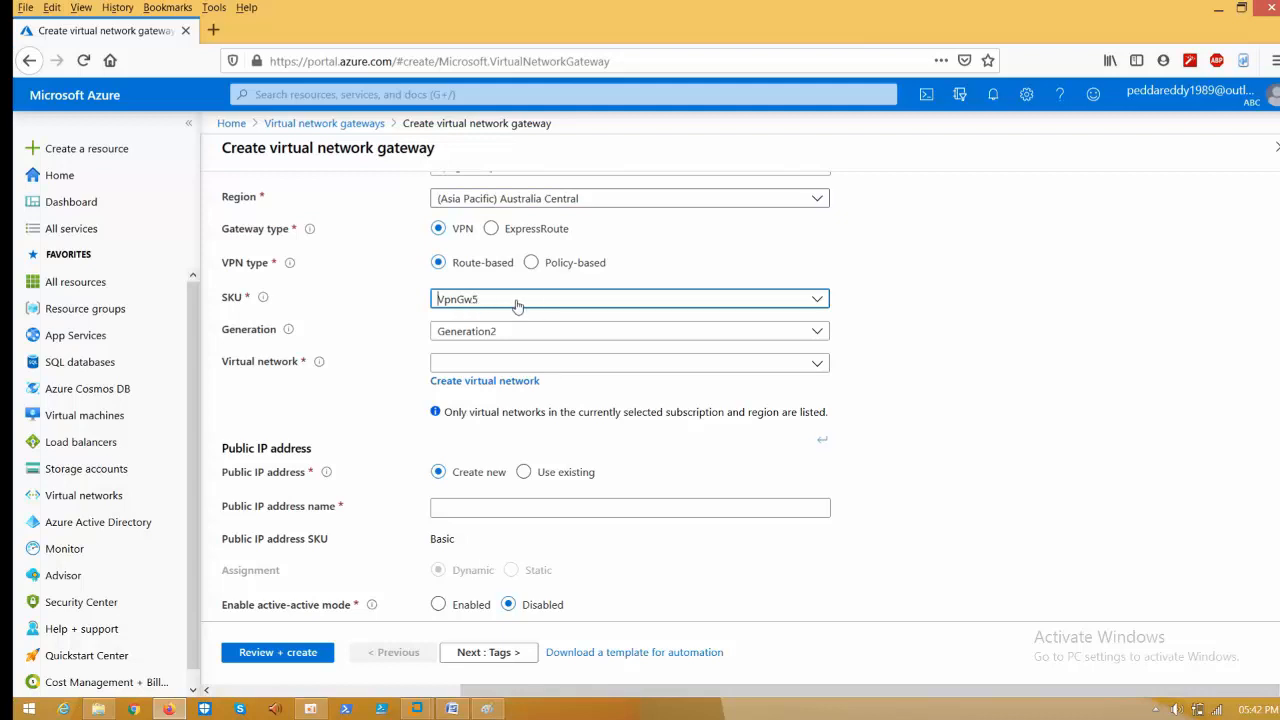
left_click(517, 306)
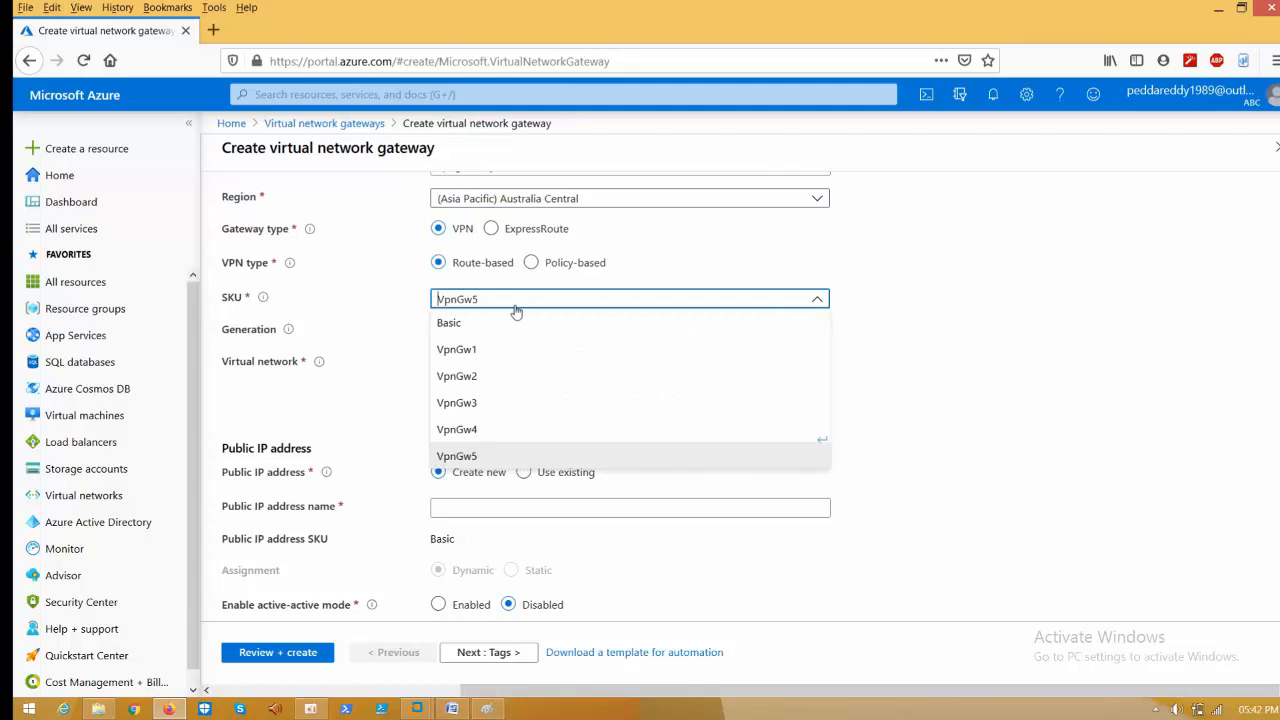
left_click(483, 352)
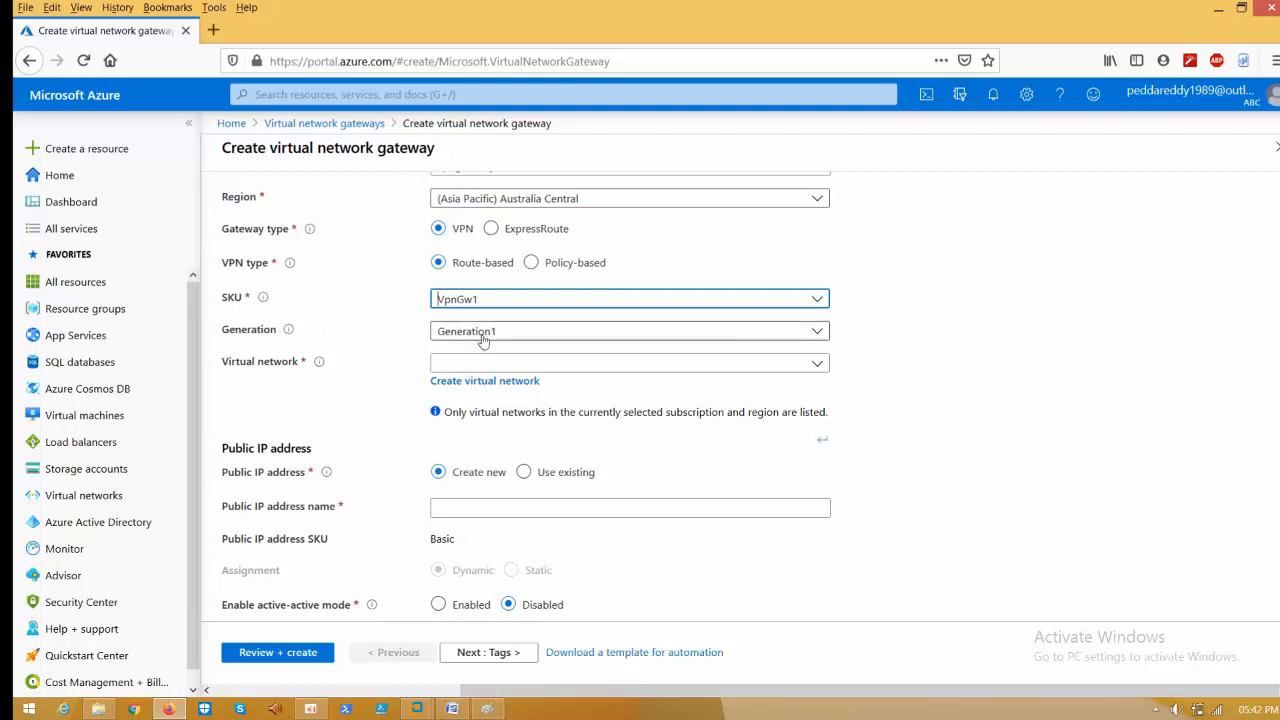
left_click(467, 366)
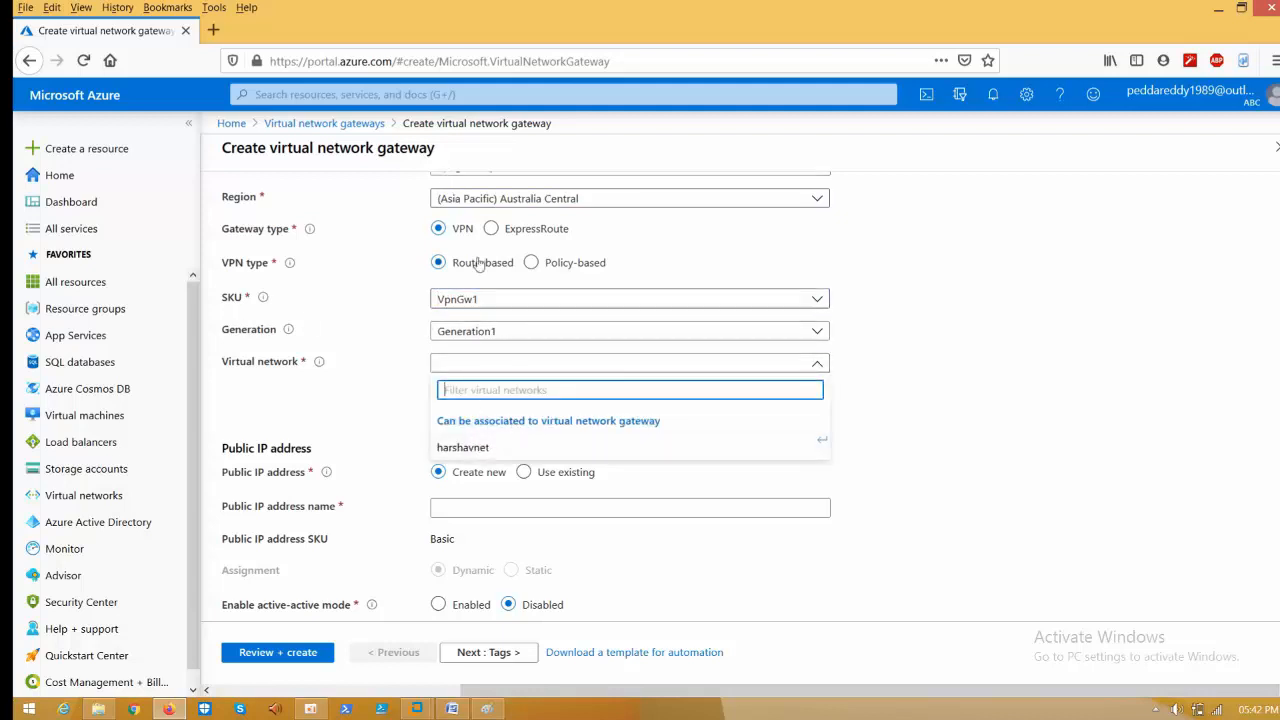
- Attach the gateway to harshavnet, name the new public IP publicip, and advance to Tags
left_click(485, 451)
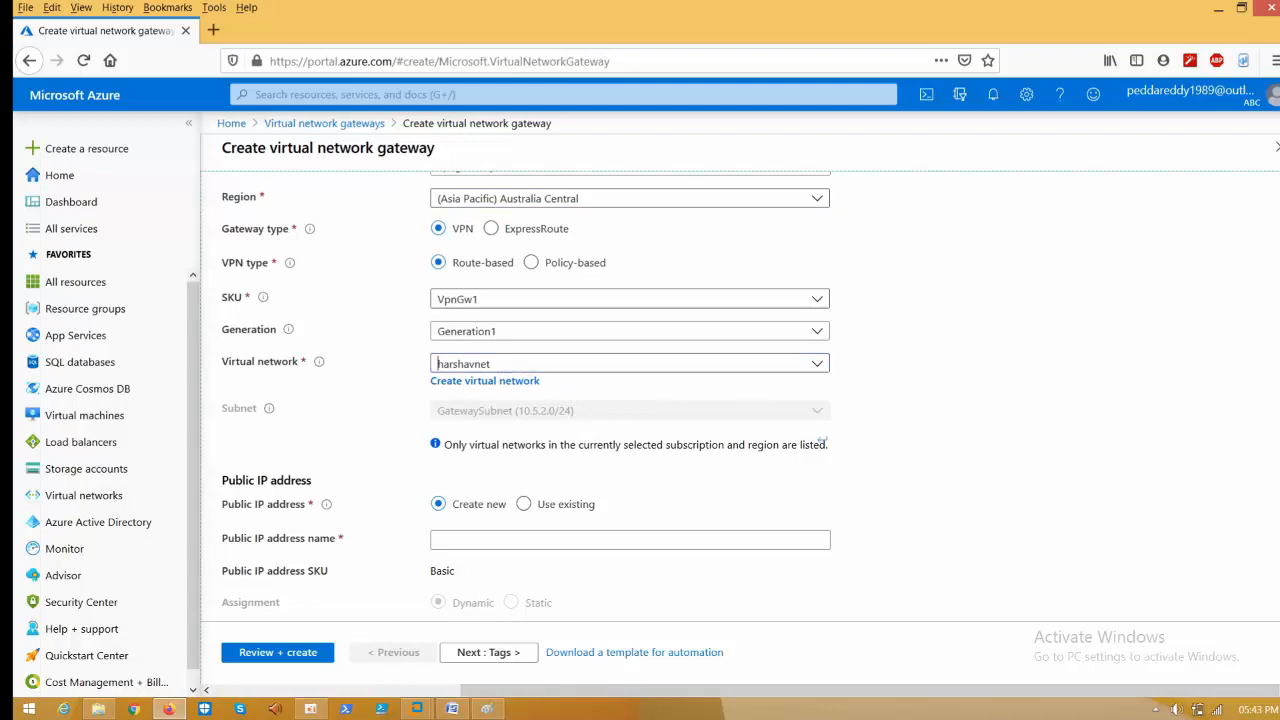
scroll(822, 440, "down", 3)
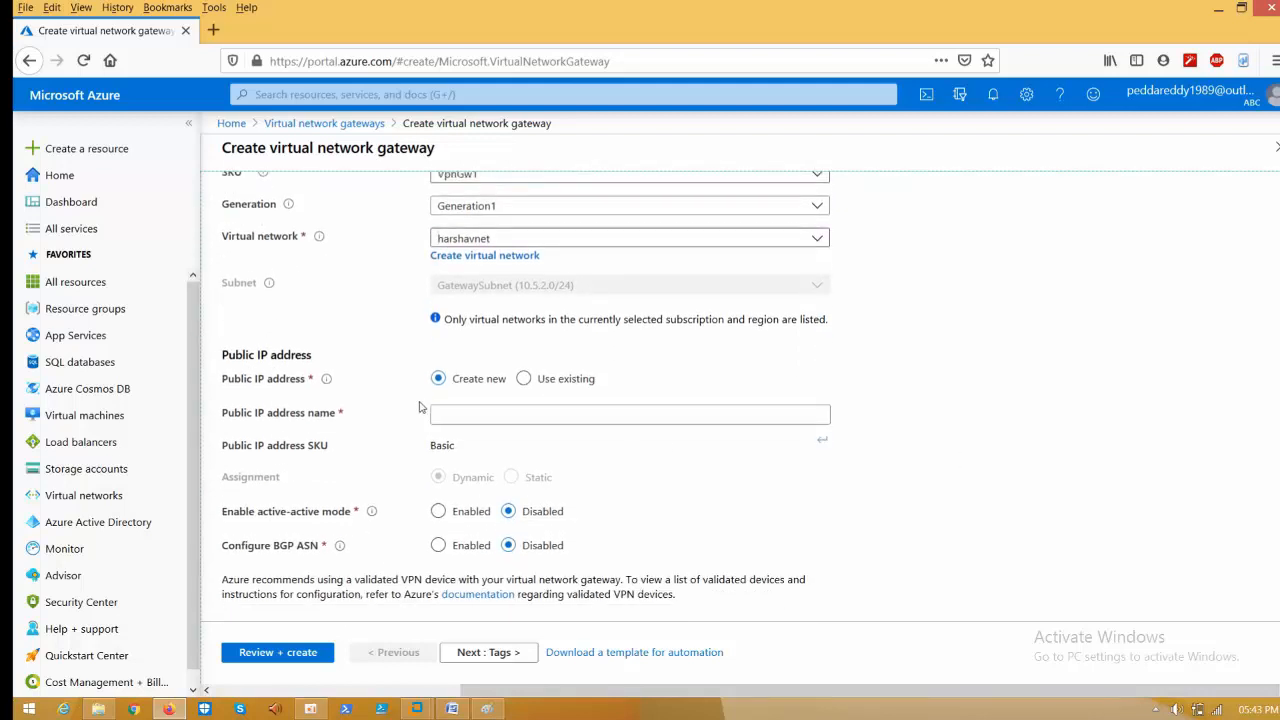
left_click(494, 421)
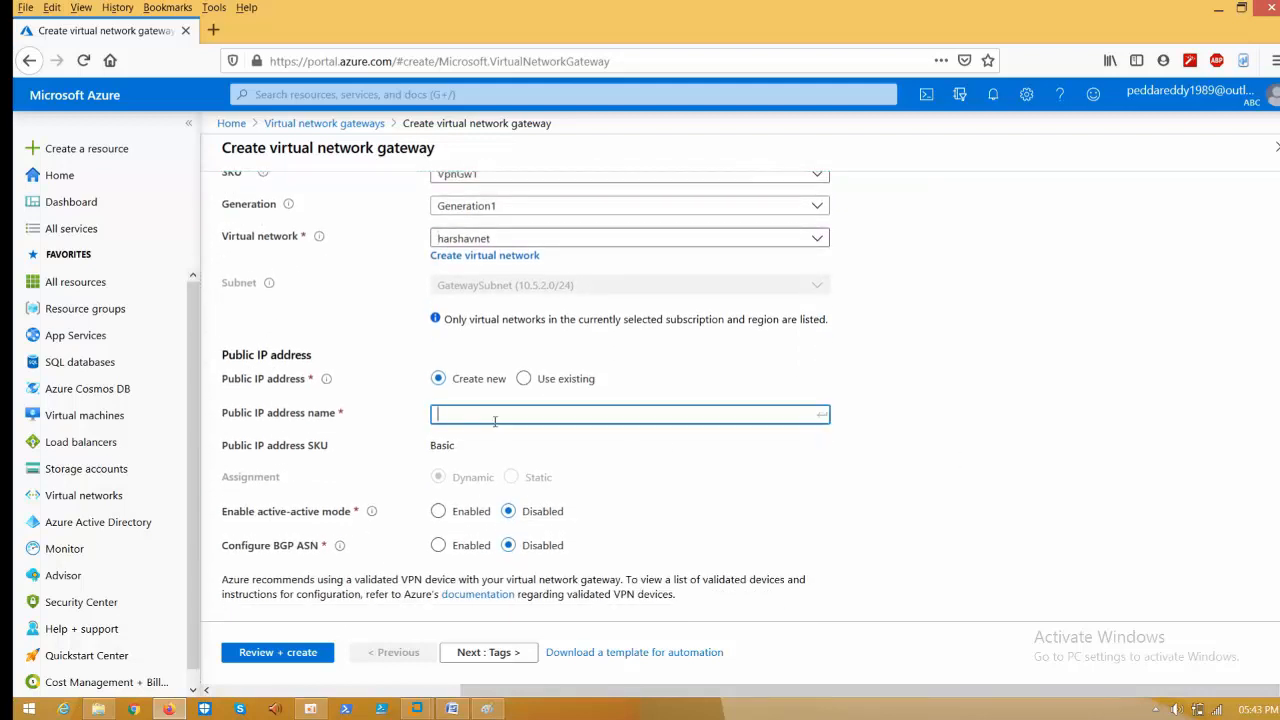
type("publicop")
key("BackSpace")
key("BackSpace")
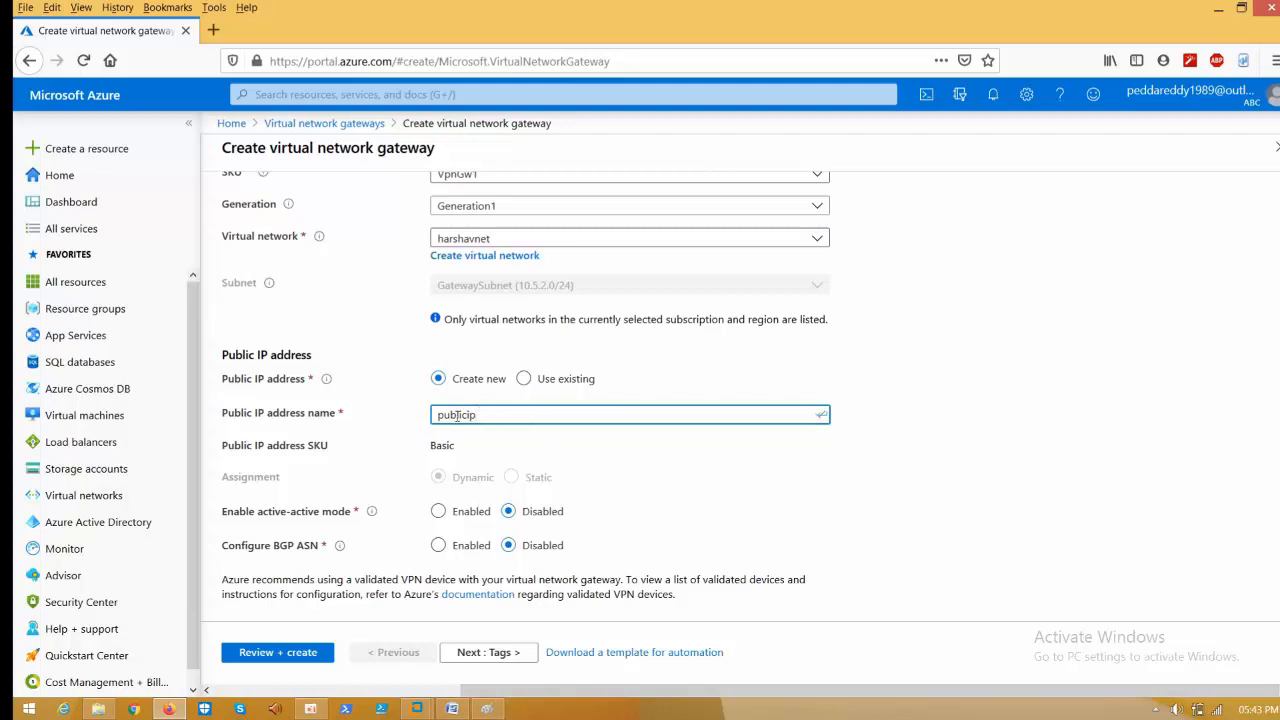
left_click(487, 651)
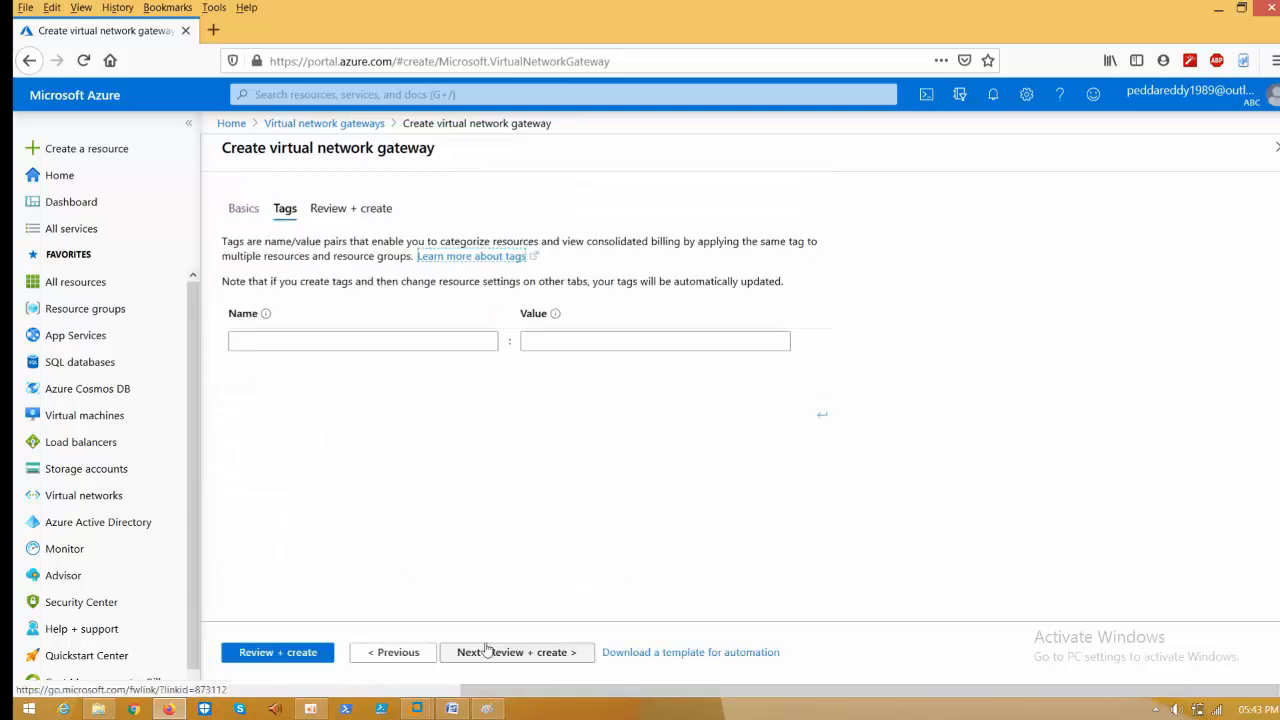
- Pass Review + create validation and create the vpngateway gateway
left_click(487, 651)
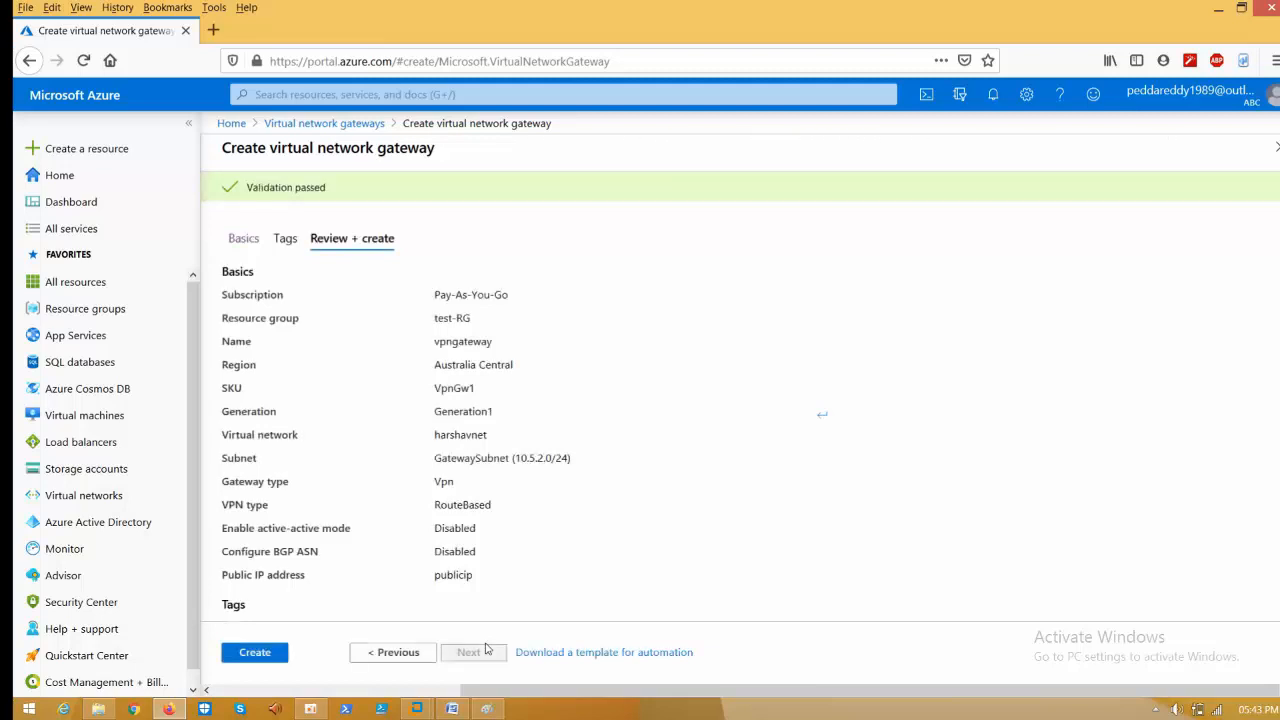
left_click(252, 660)
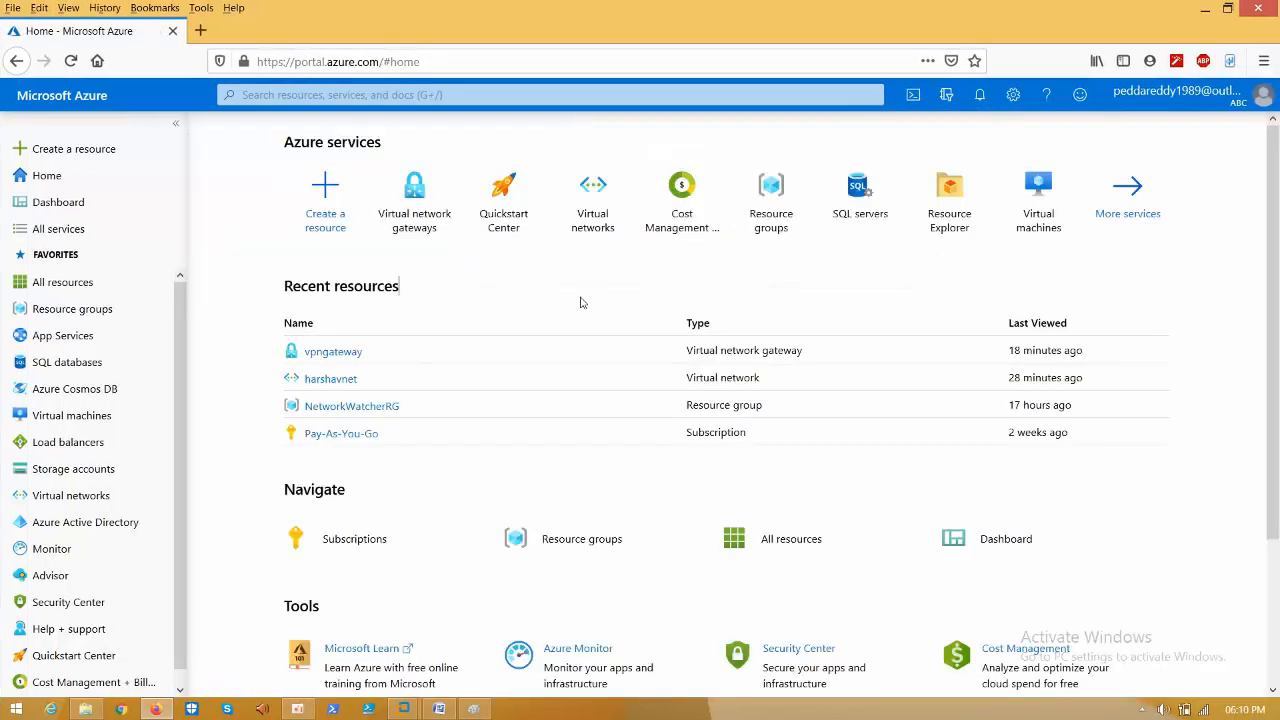
- Open vpngateway from the Virtual network gateways list
left_click(422, 218)
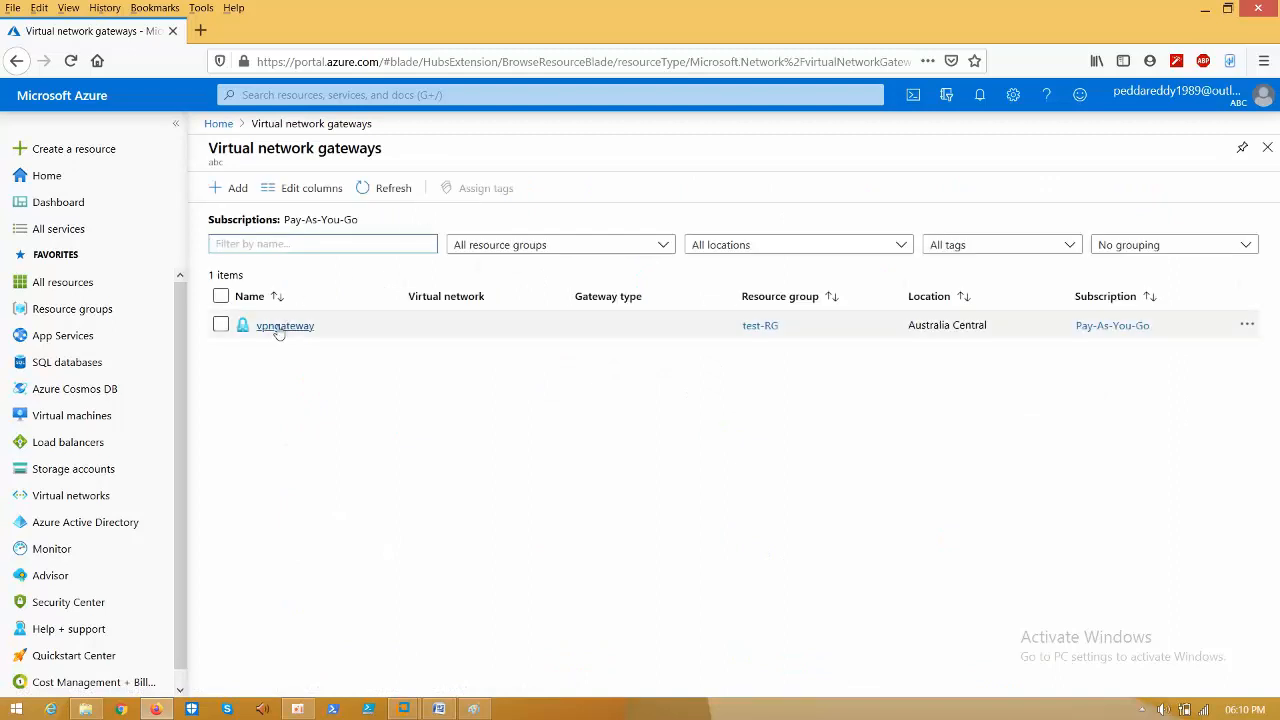
left_click(280, 327)
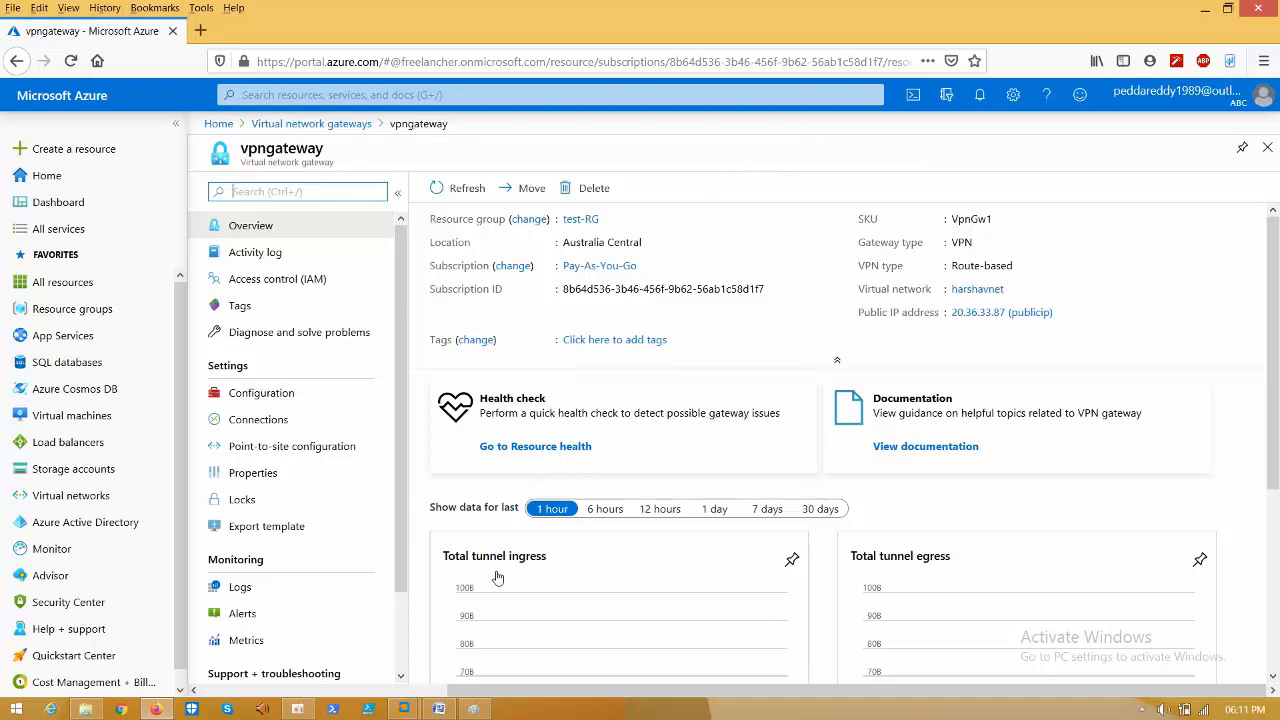
mouse_move(443, 716)
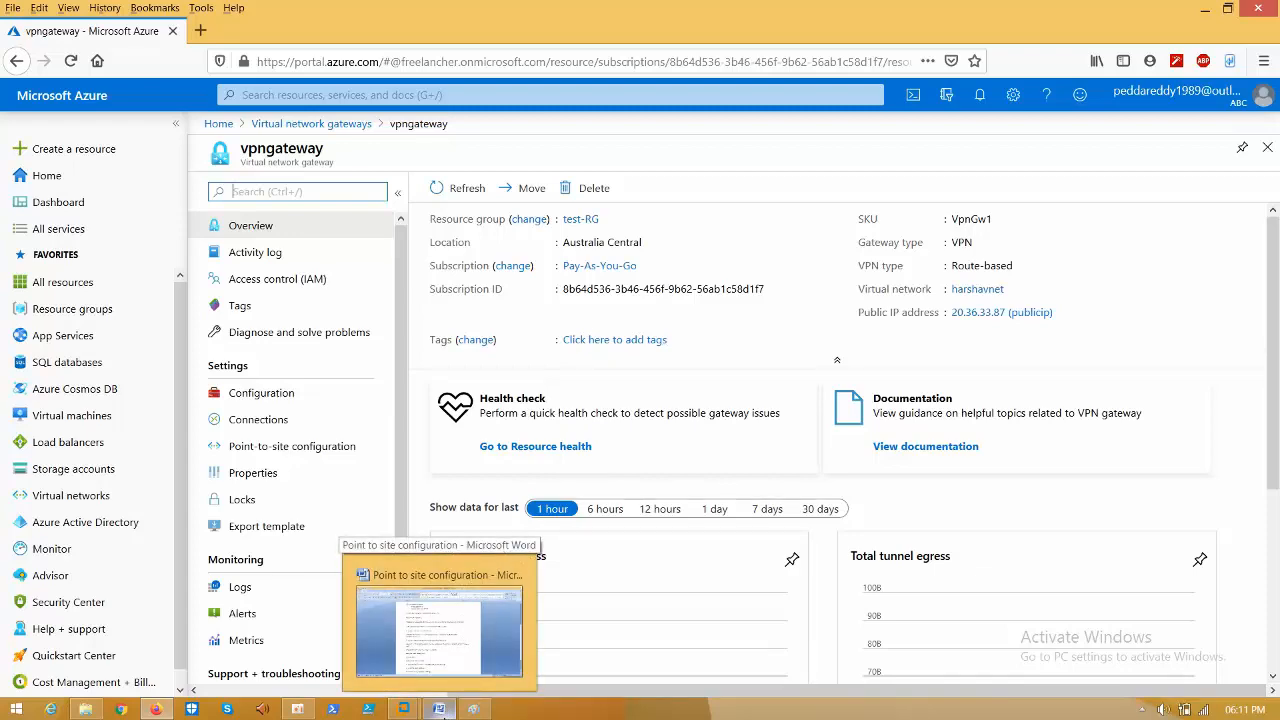
- Review the SDK path, root certificate file name and -sky exchange option in the makecert command
left_click(443, 716)
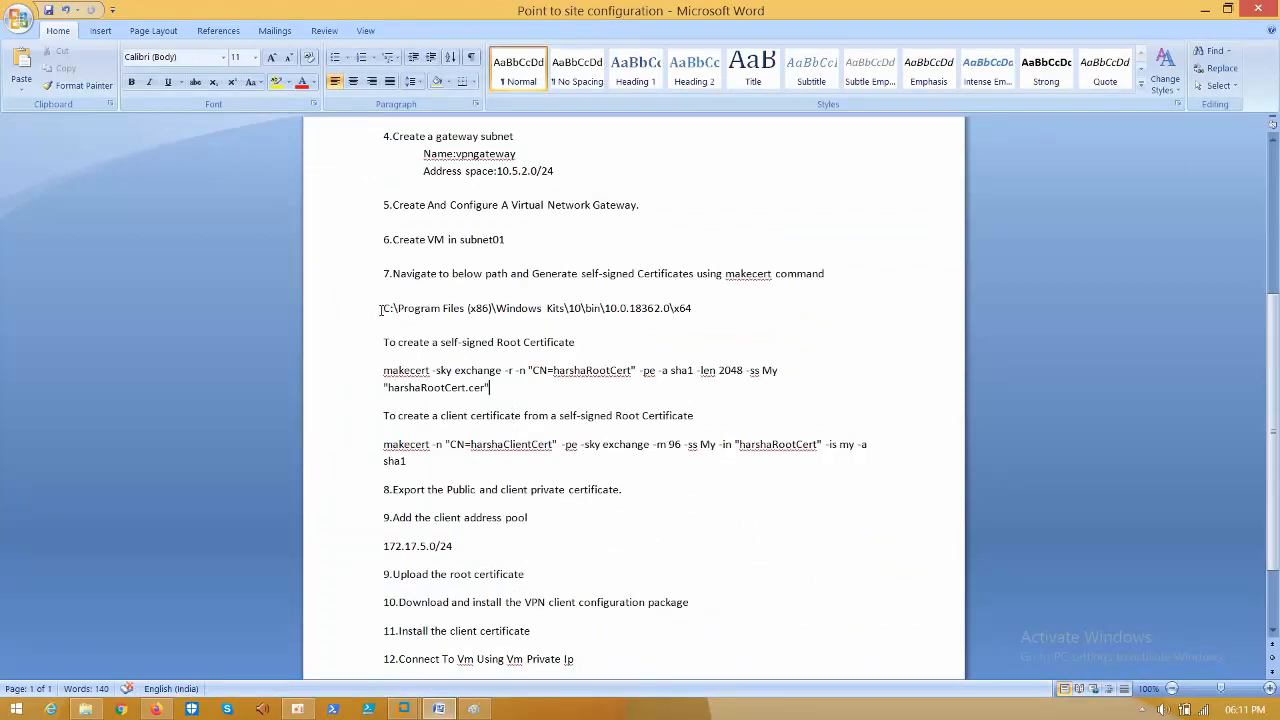
left_click_drag(385, 308, 755, 308)
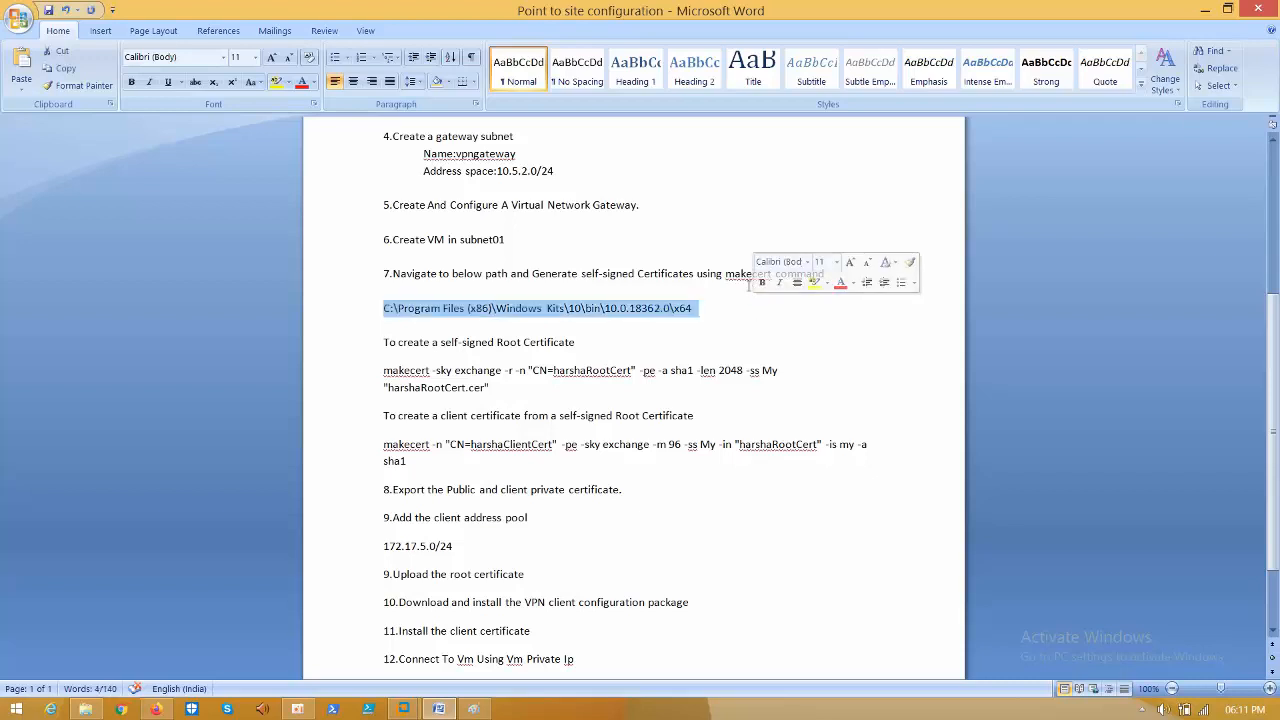
left_click(746, 284)
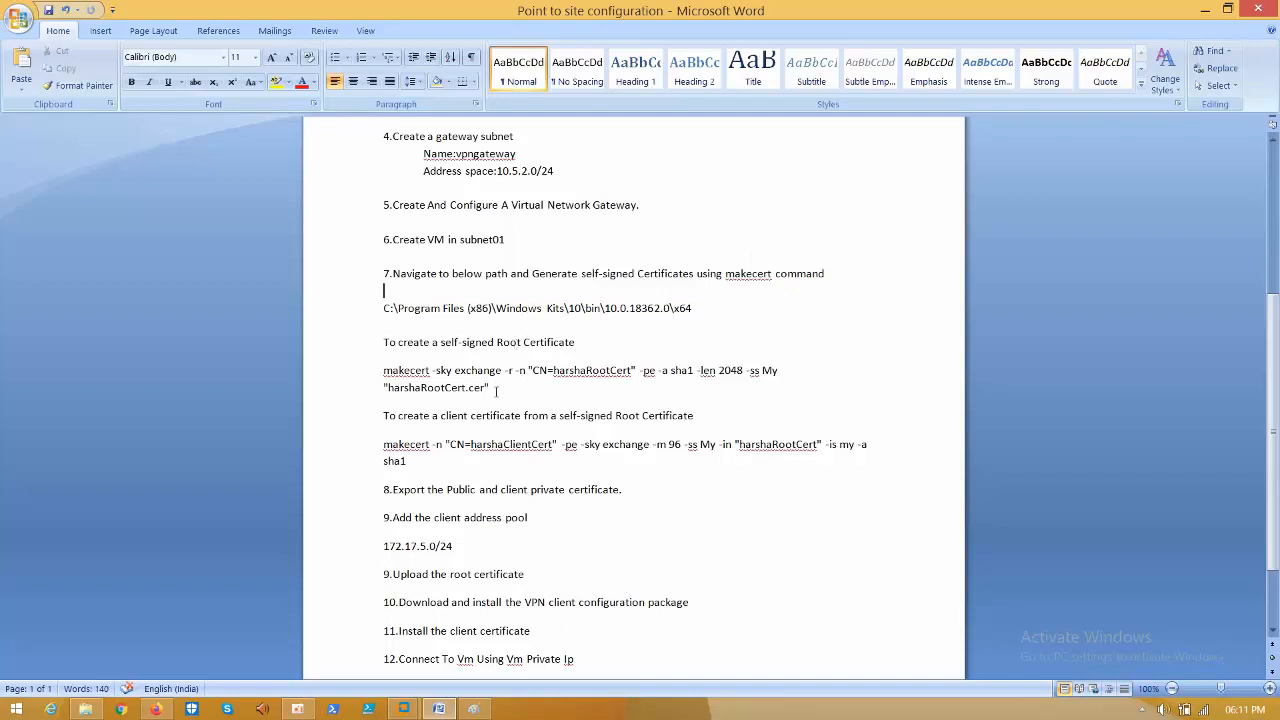
left_click_drag(489, 388, 384, 371)
left_click(441, 400)
left_click_drag(503, 370, 438, 377)
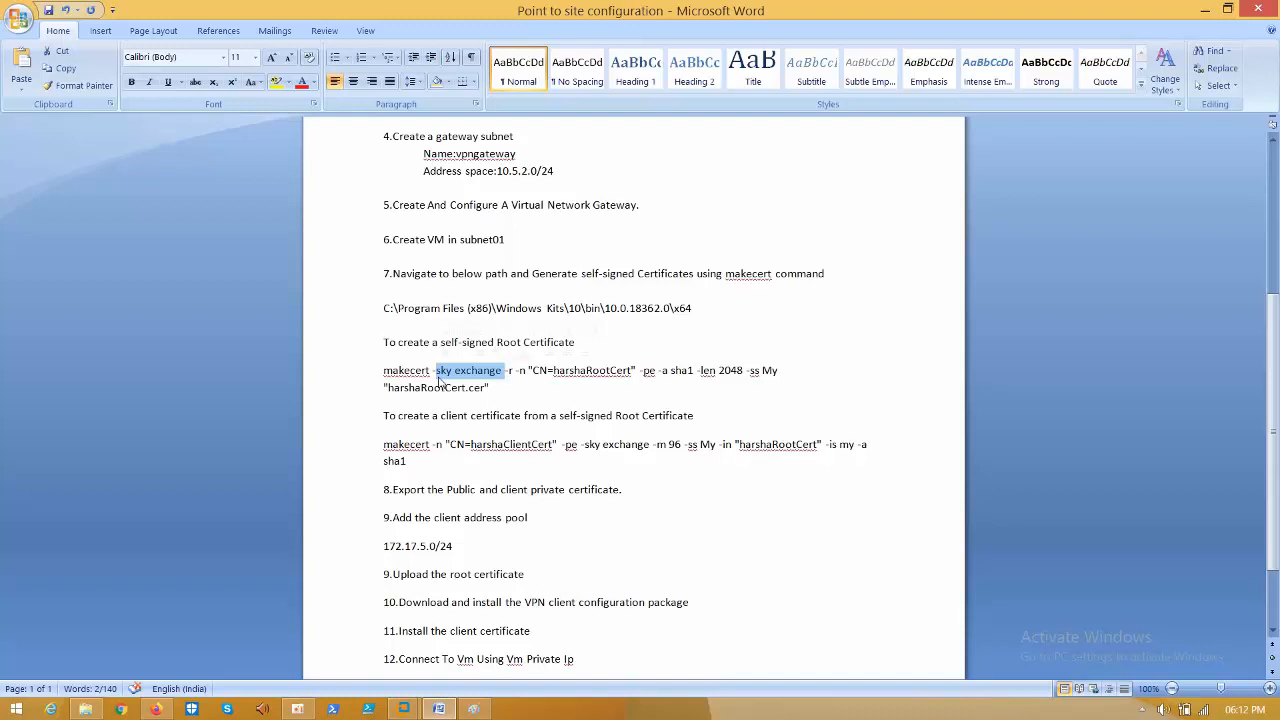
left_click(509, 371)
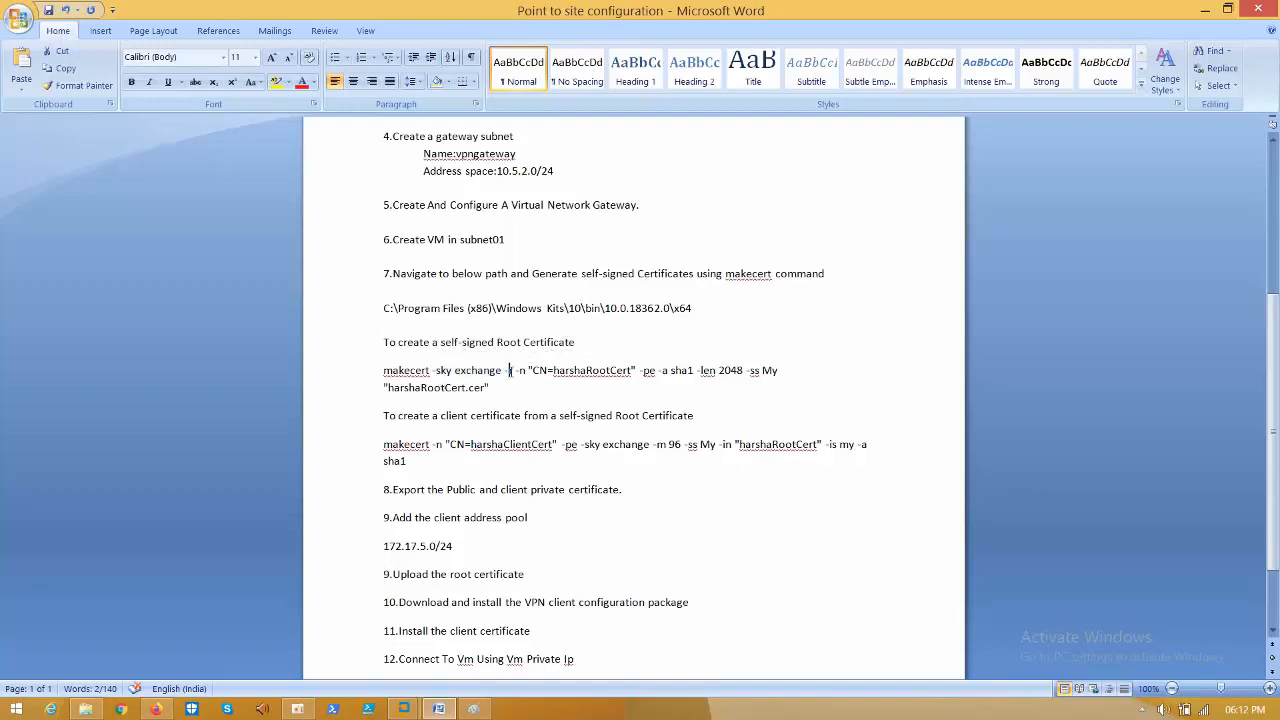
left_click(155, 709)
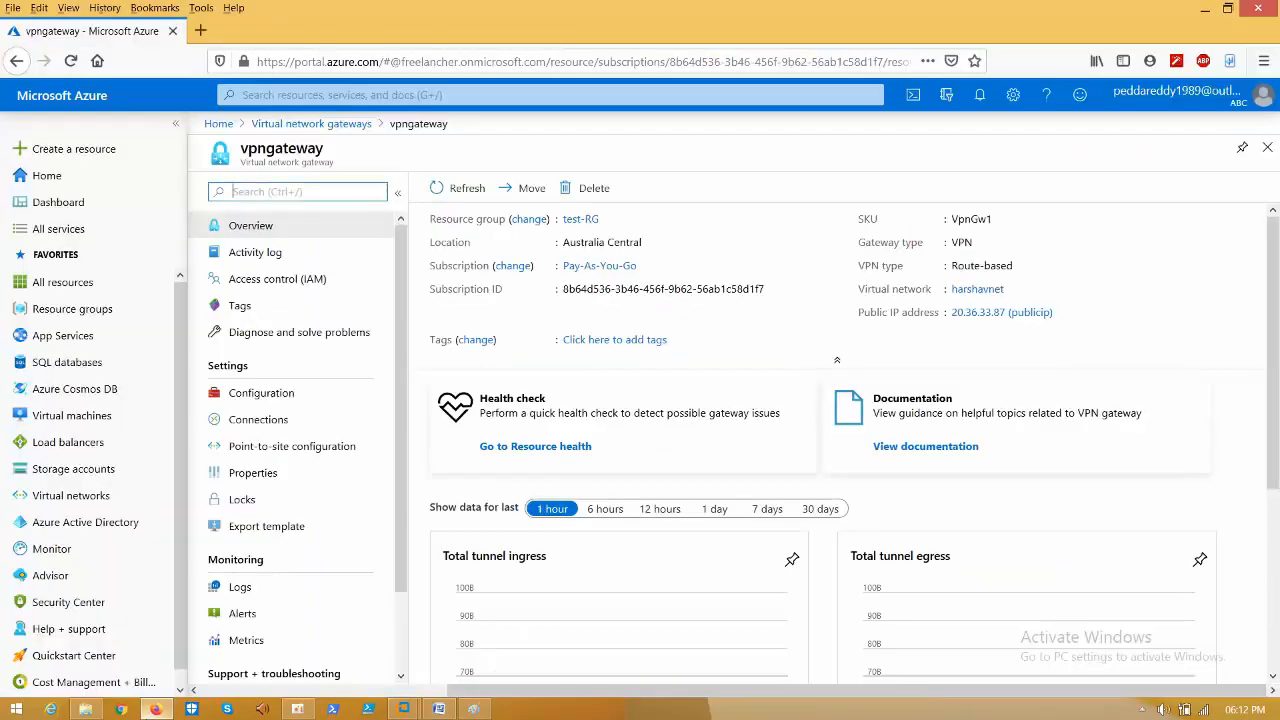
- Search 'make cert' in a new tab and read the MakeCert Windows drivers documentation
left_click(200, 31)
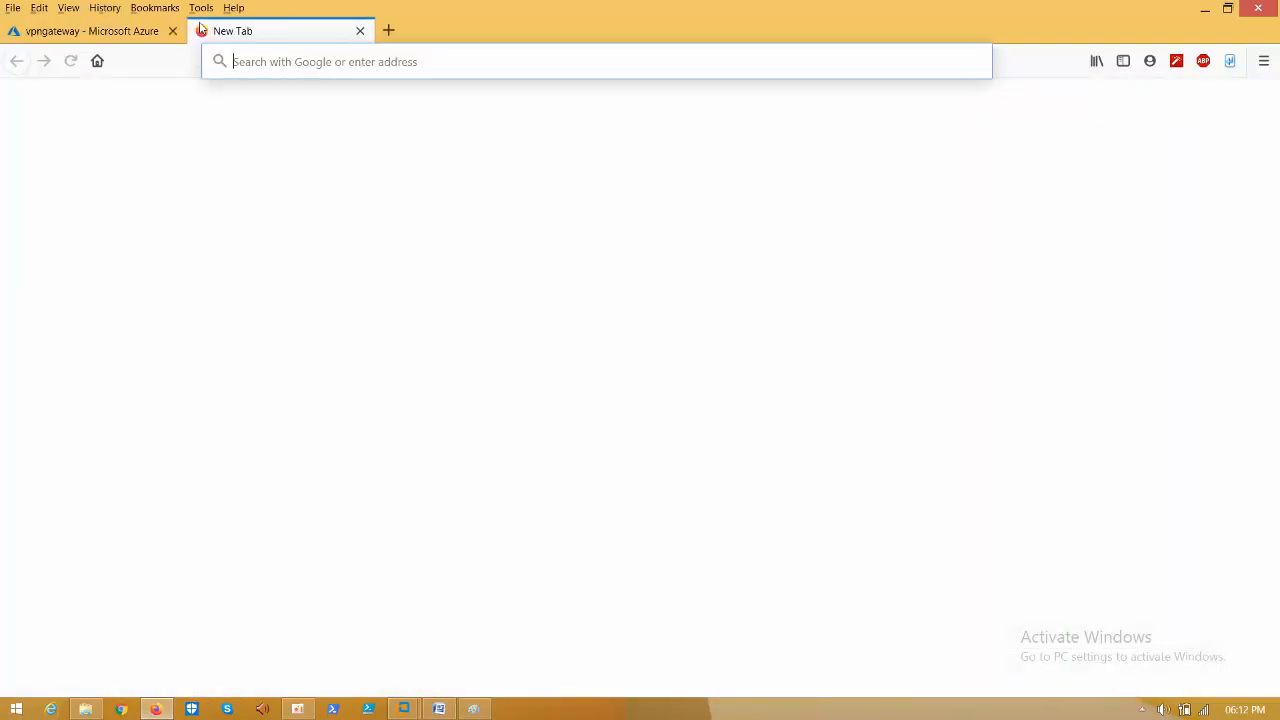
type("m")
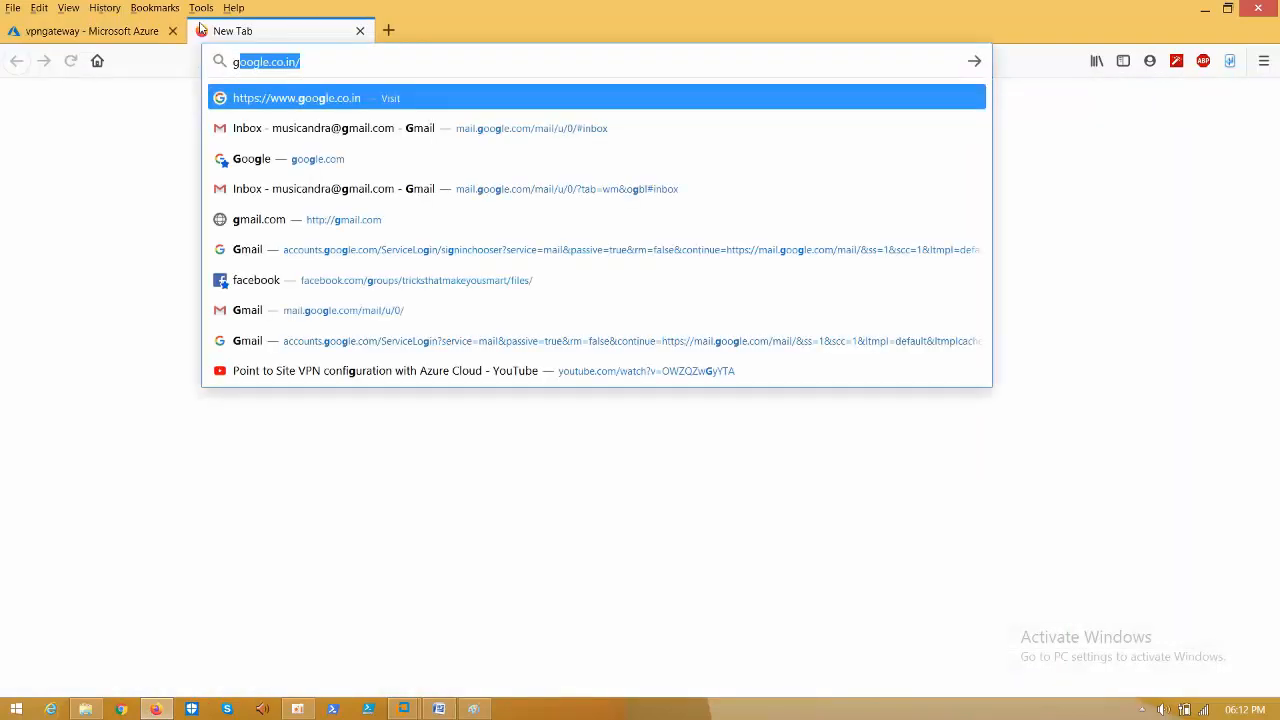
key("BackSpace")
key("BackSpace")
type("make")
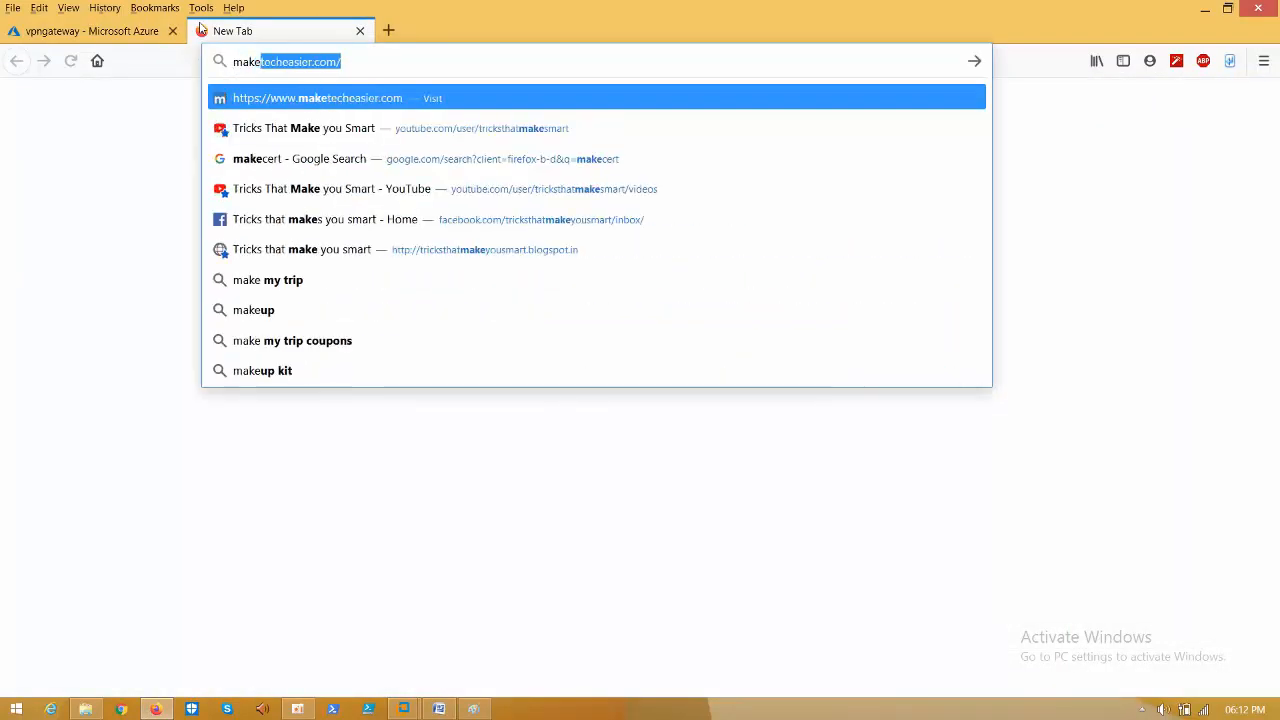
type(" cert")
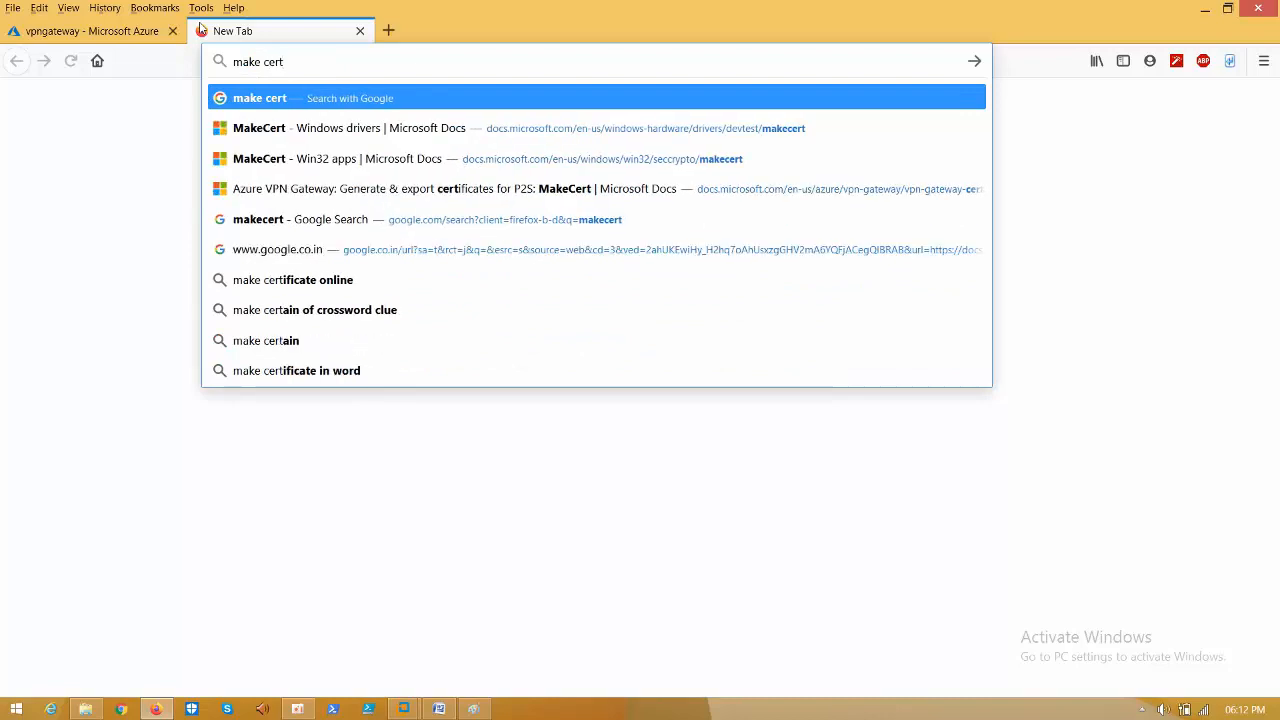
left_click(448, 139)
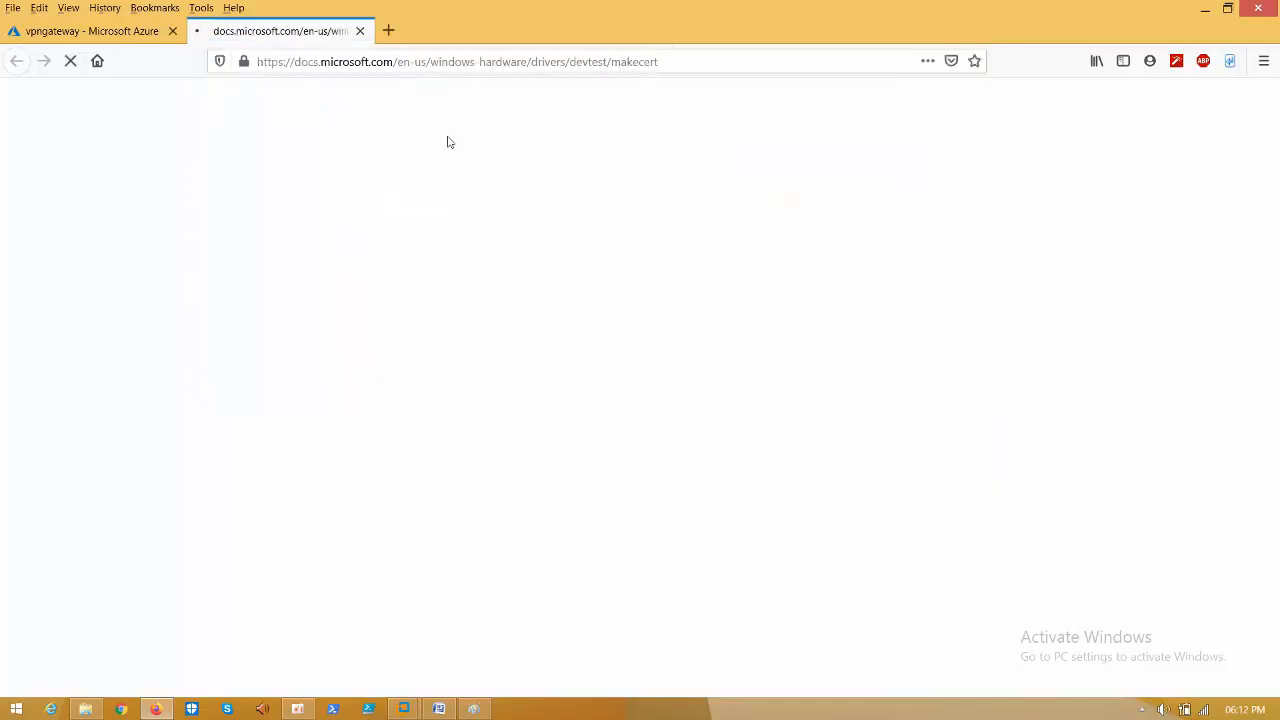
scroll(527, 350, "down", 10)
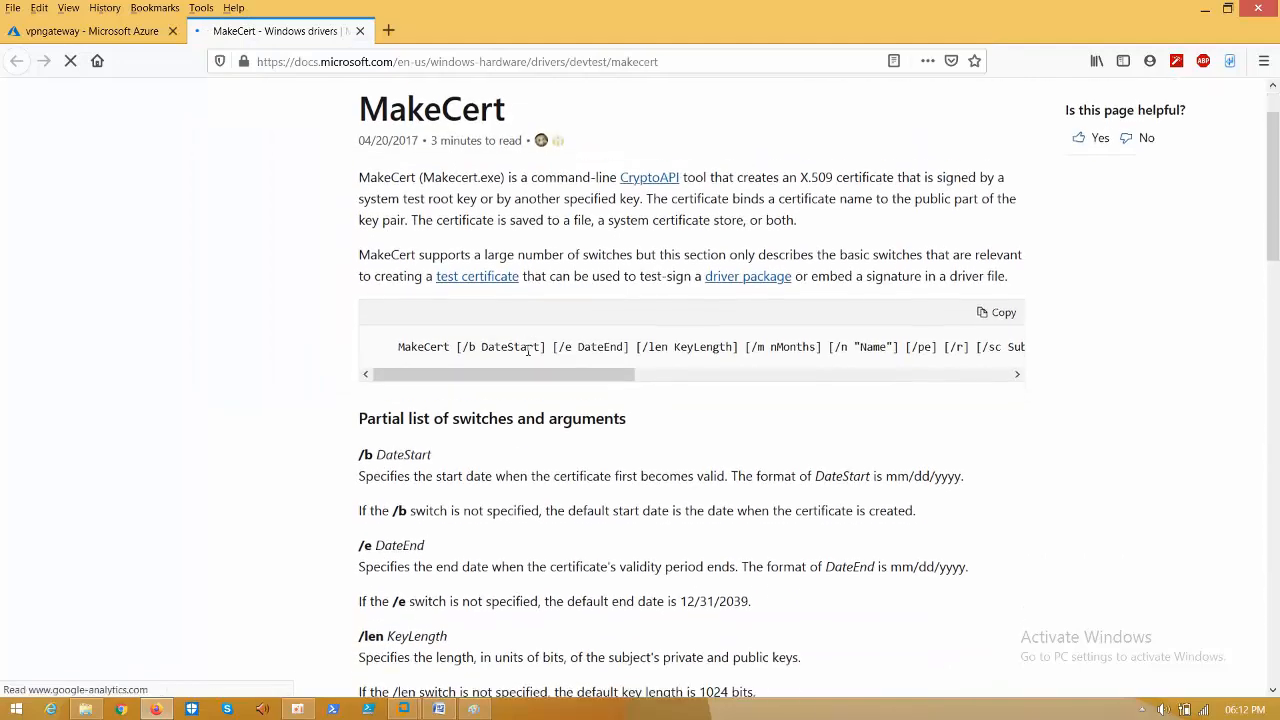
scroll(529, 355, "down", 7)
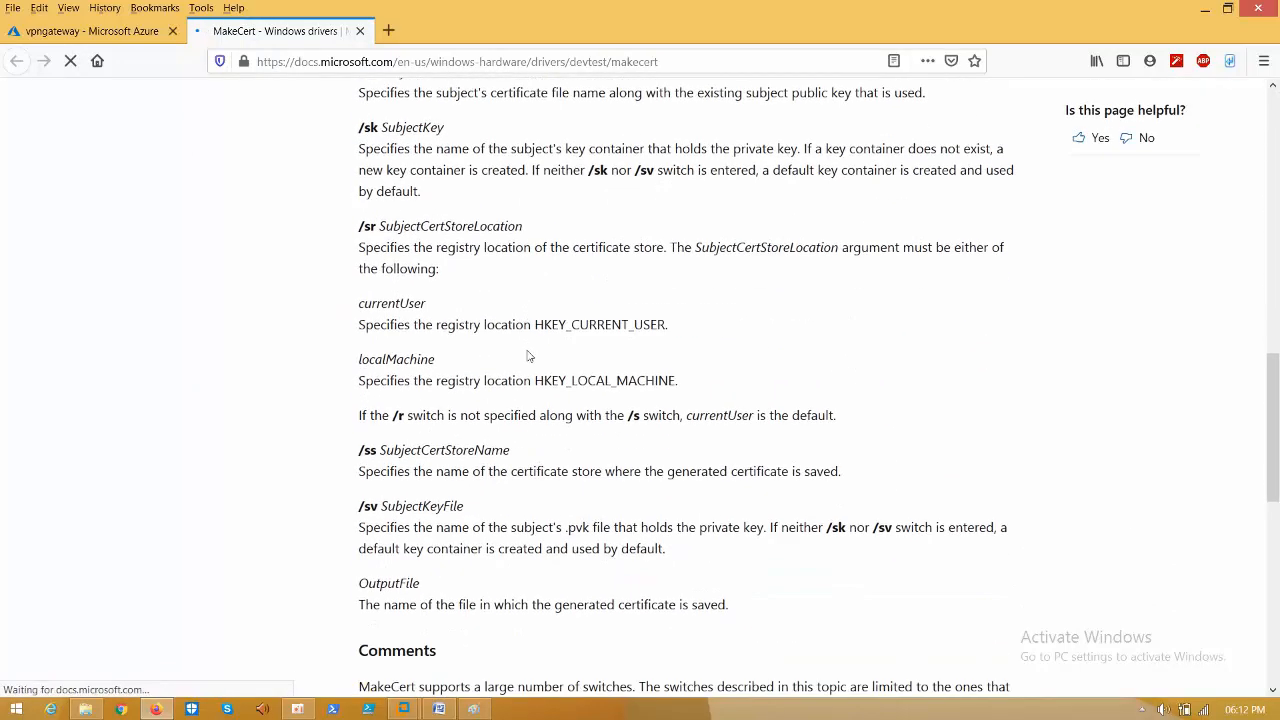
scroll(529, 355, "up", 1)
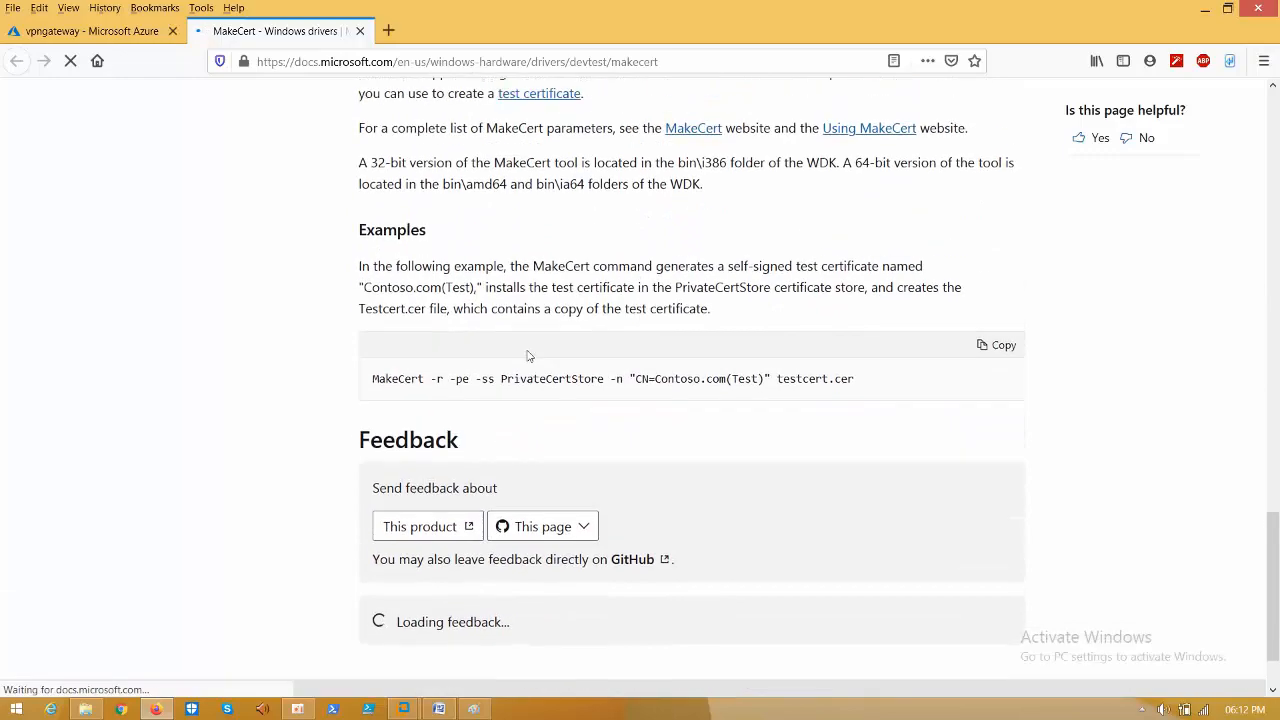
scroll(458, 233, "up", 8)
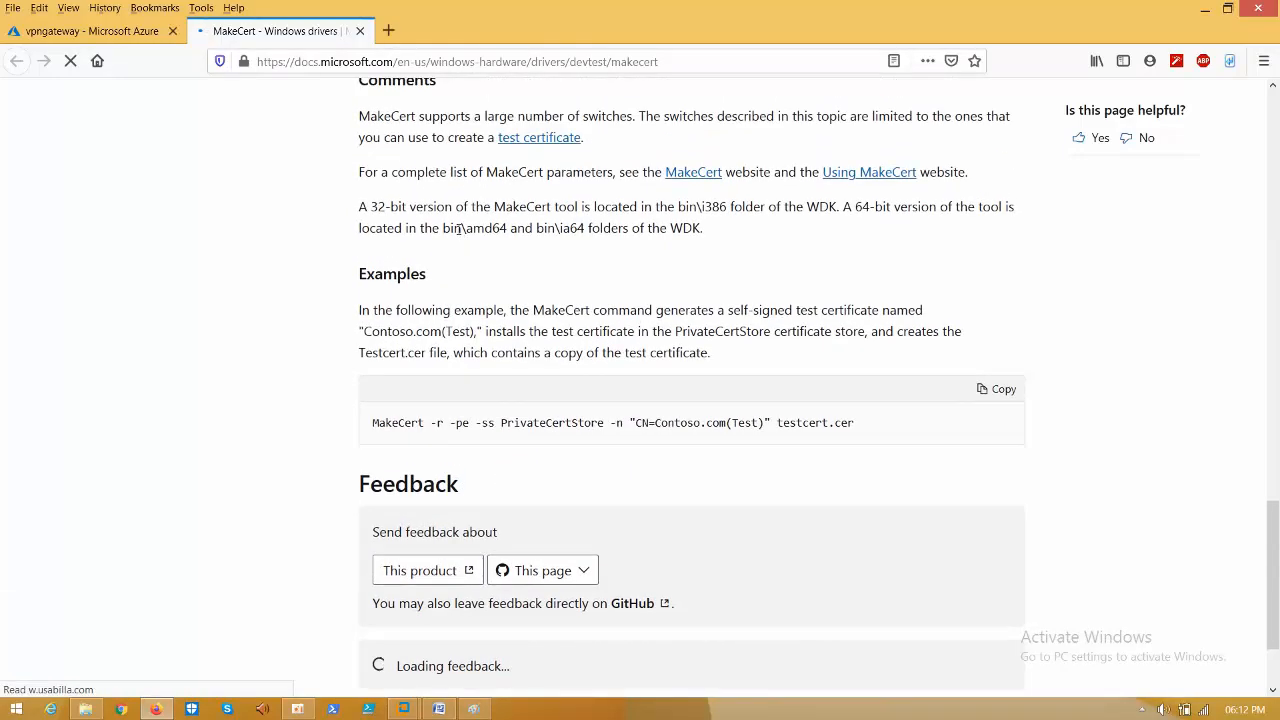
scroll(458, 233, "up", 10)
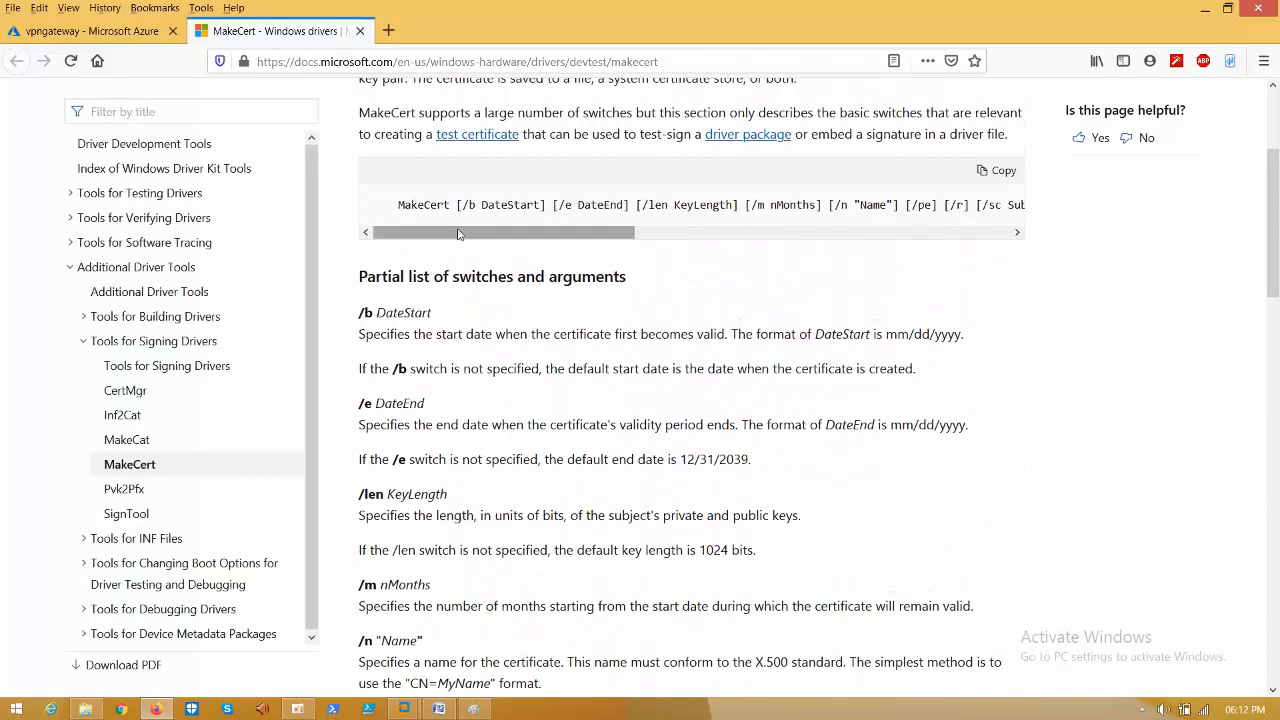
scroll(458, 233, "down", 10)
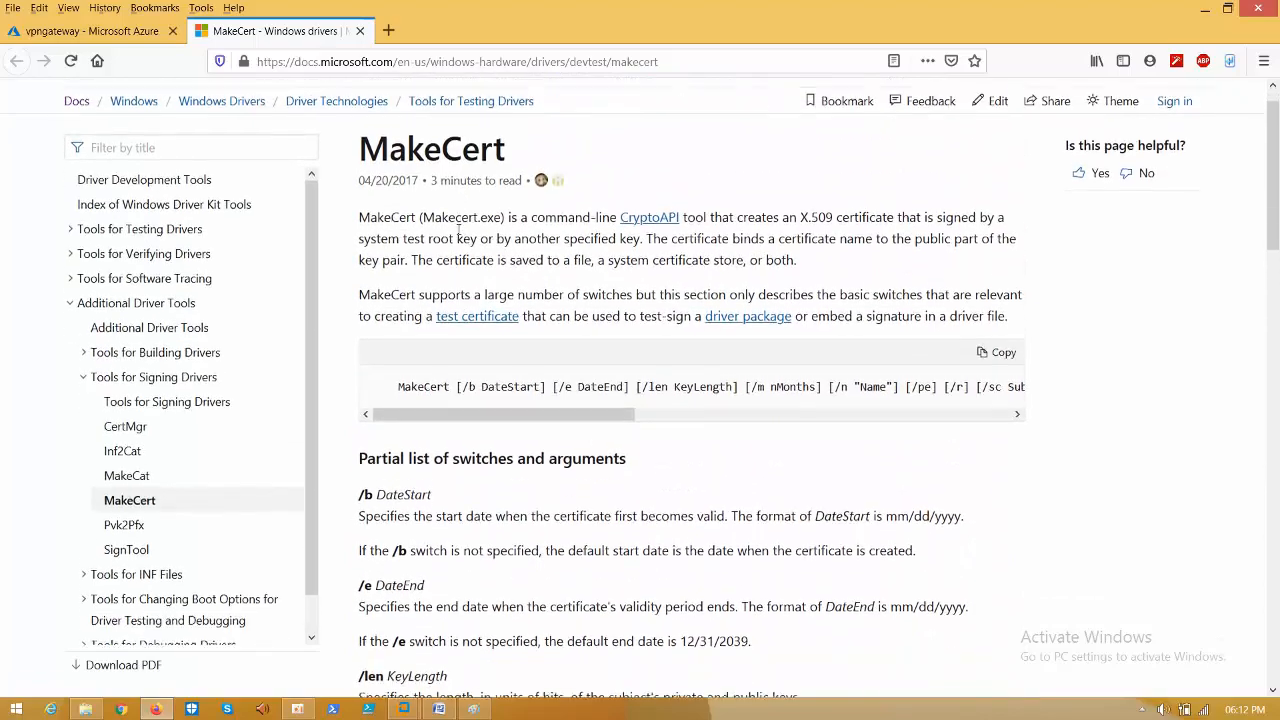
scroll(458, 228, "down", 10)
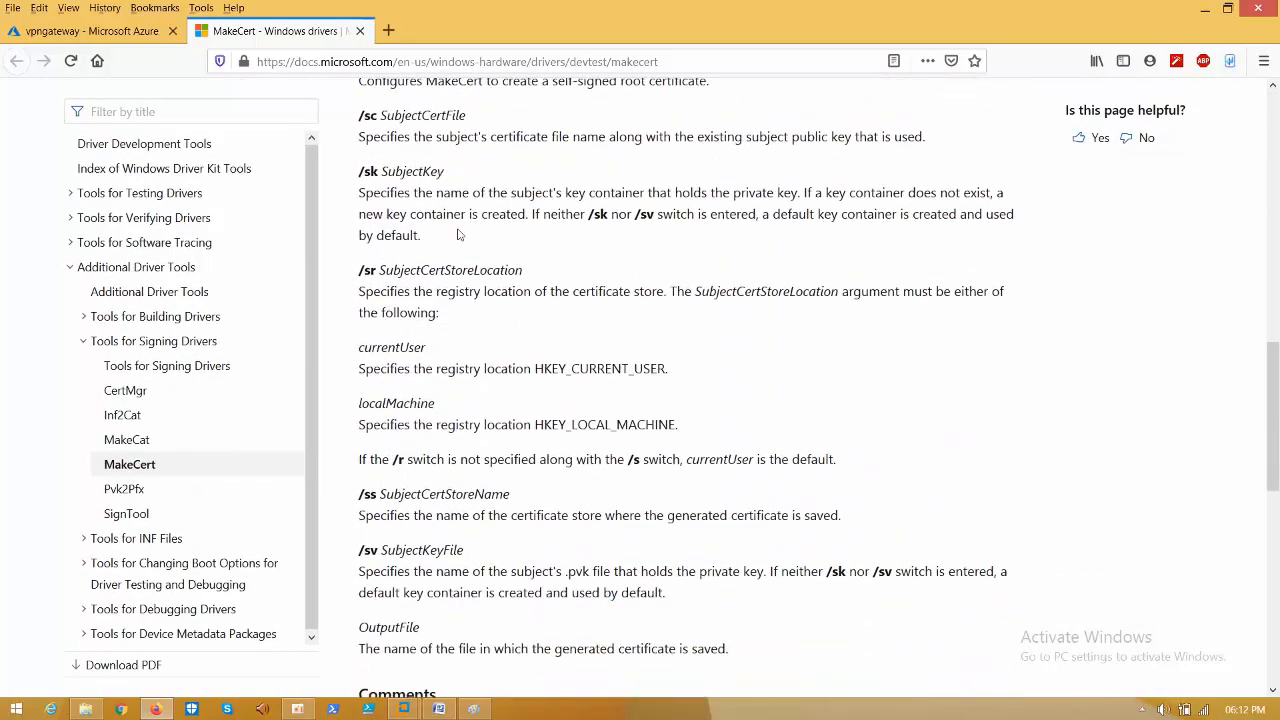
scroll(458, 228, "down", 3)
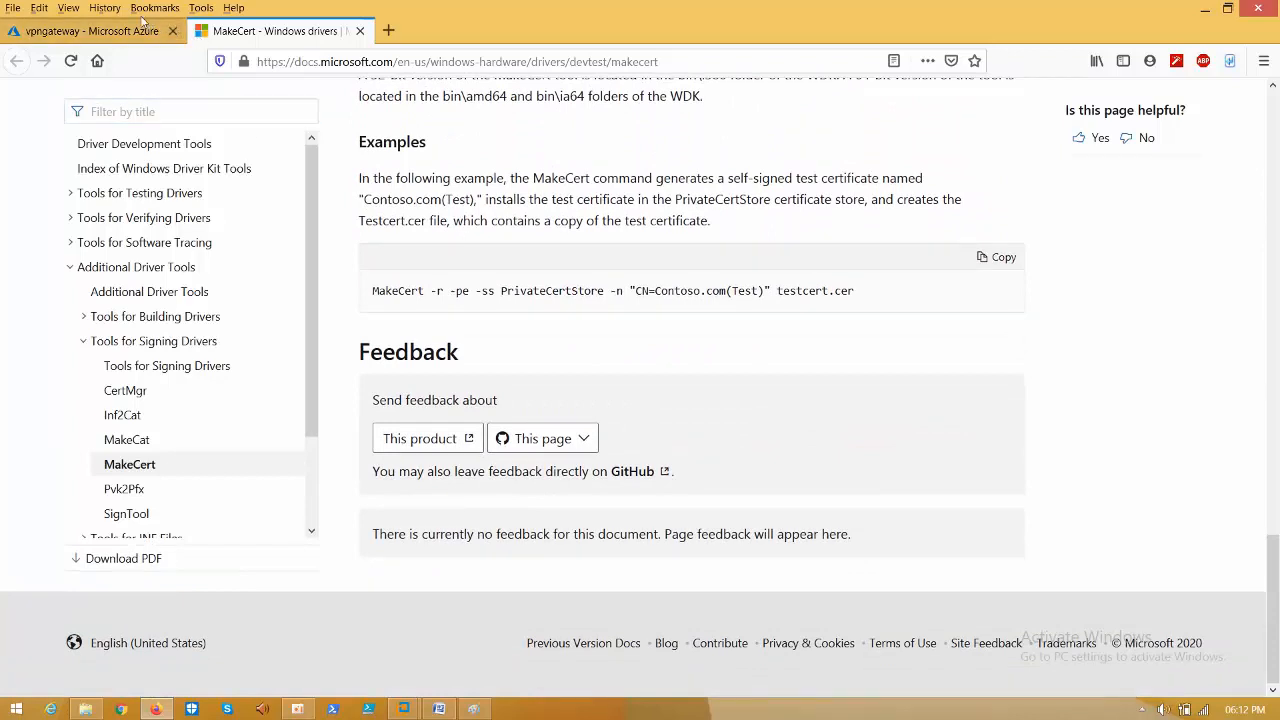
- Reopen MakeCert - Win32 apps from history, scroll to its Options, then return to Word
left_click(104, 8)
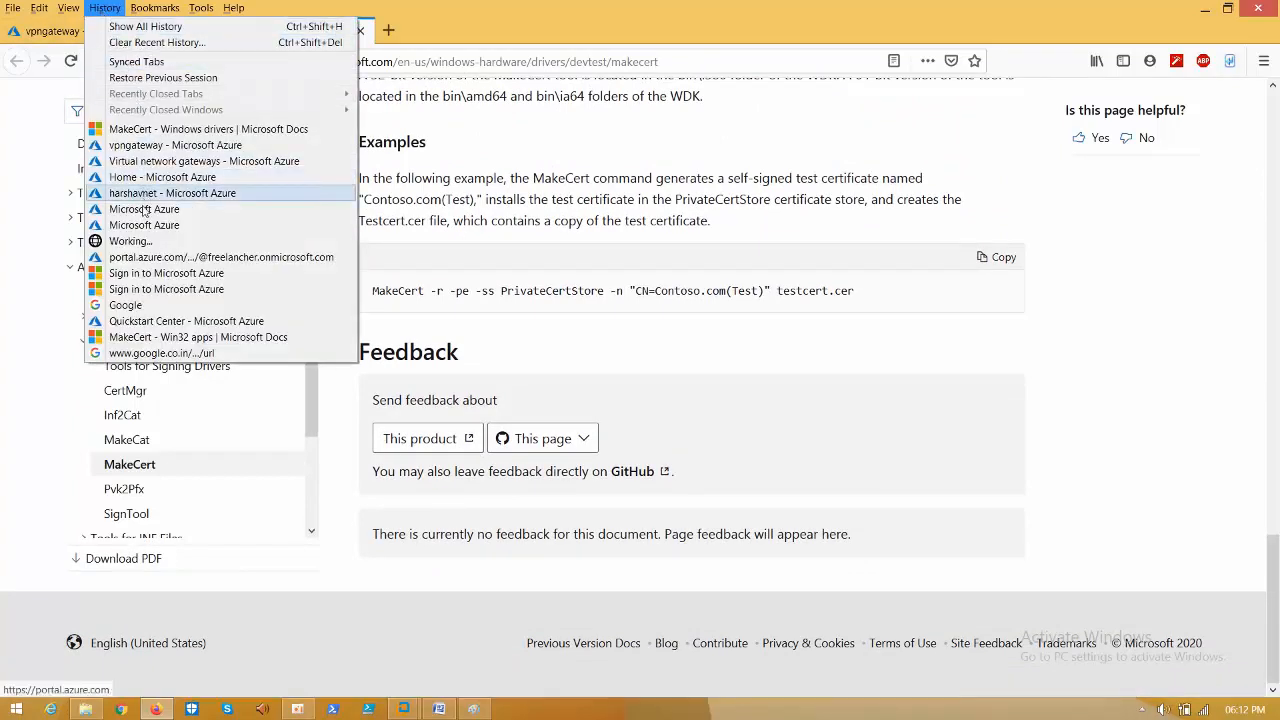
left_click(143, 339)
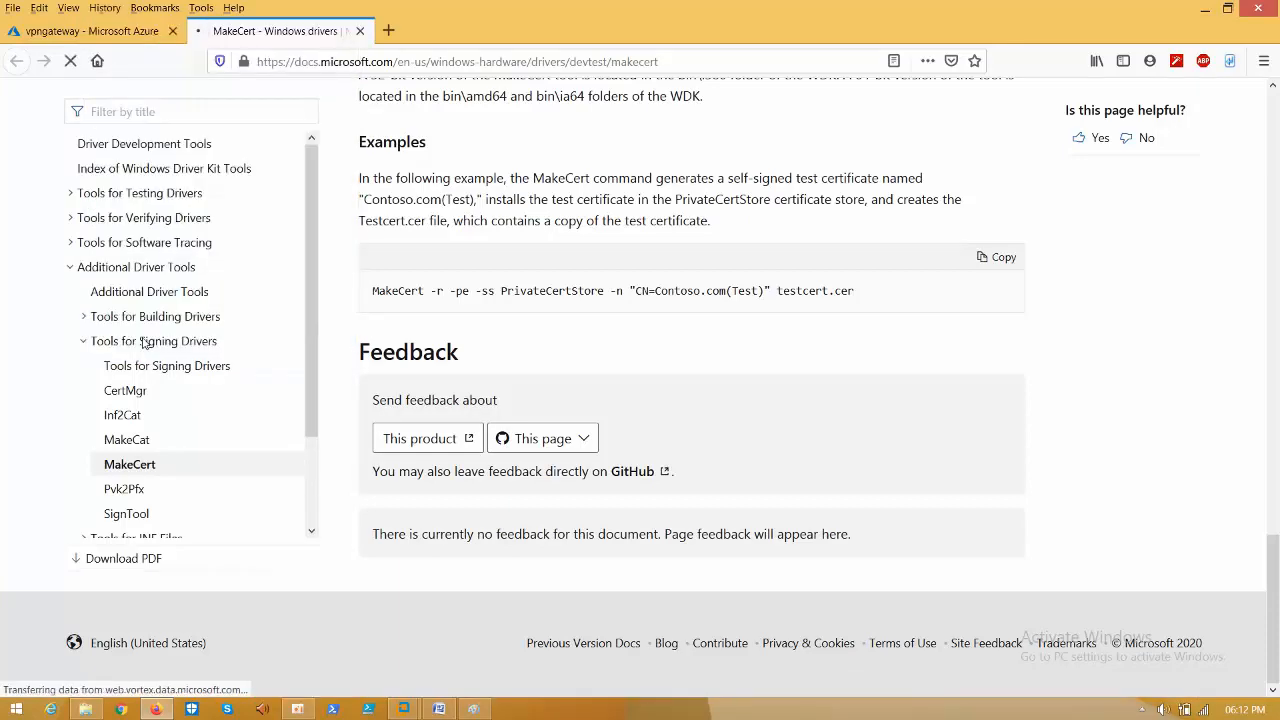
scroll(800, 320, "down", 1)
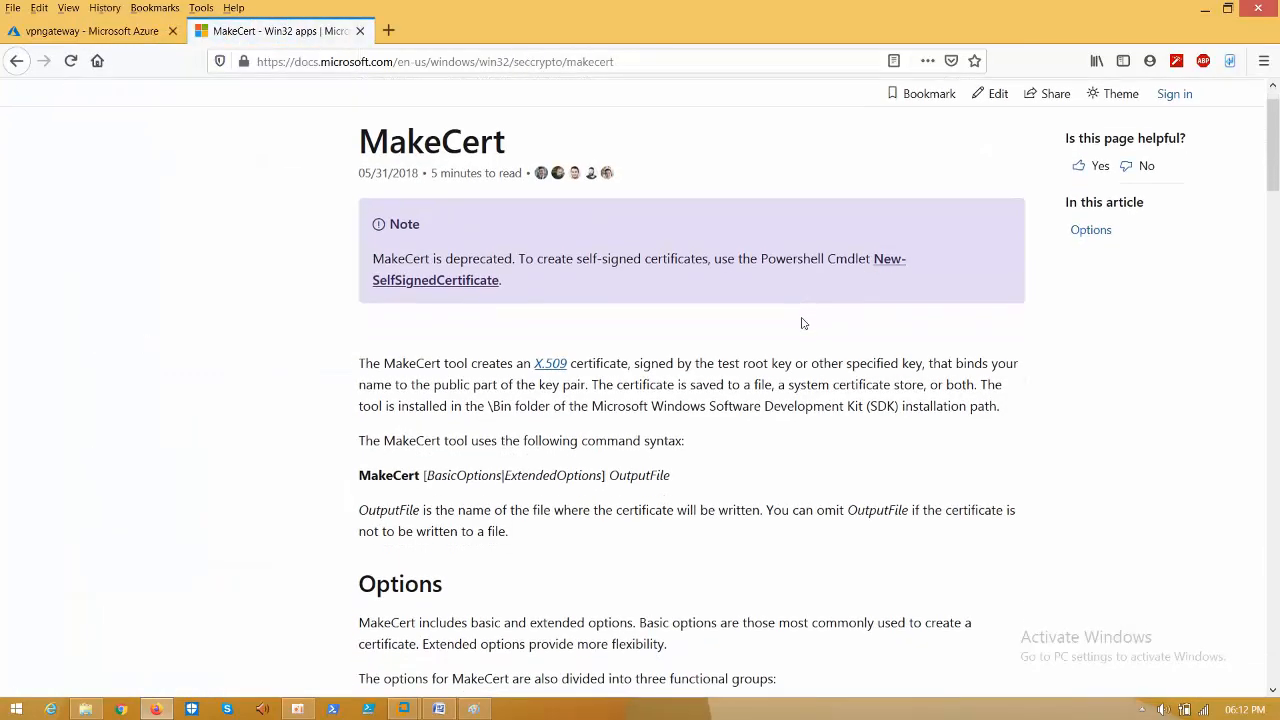
scroll(801, 323, "down", 10)
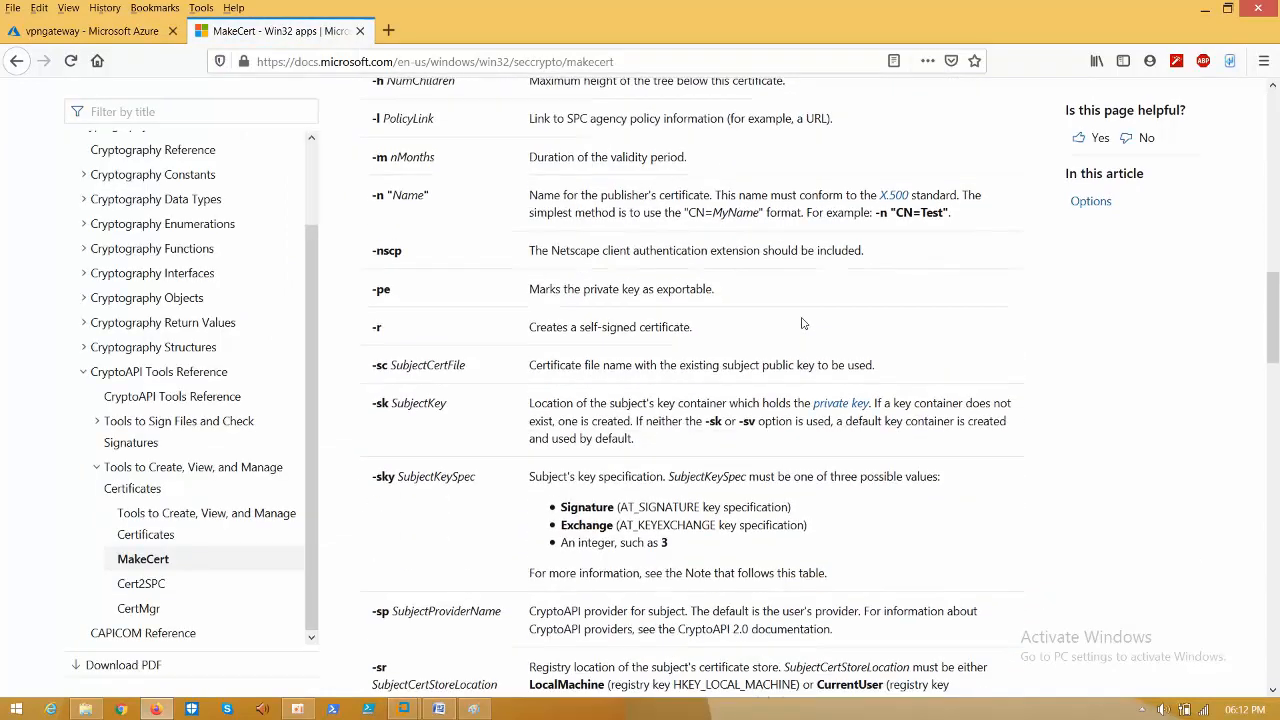
scroll(801, 323, "up", 1)
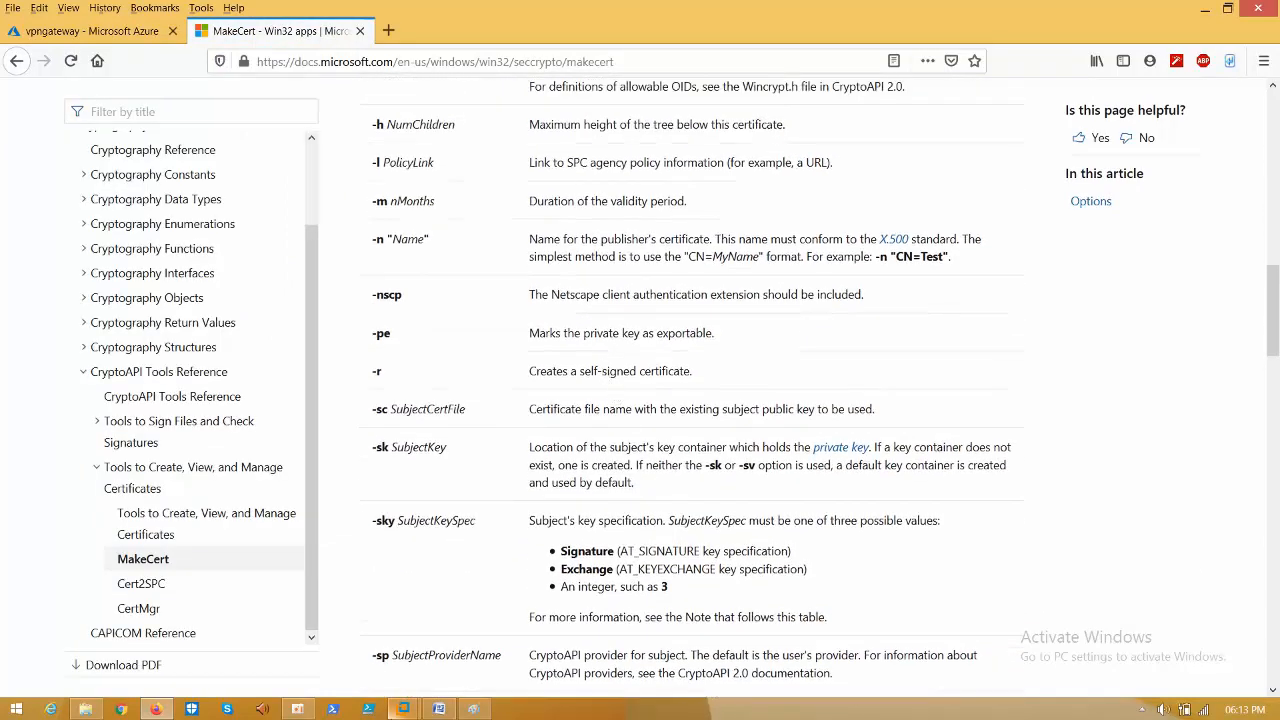
left_click(440, 710)
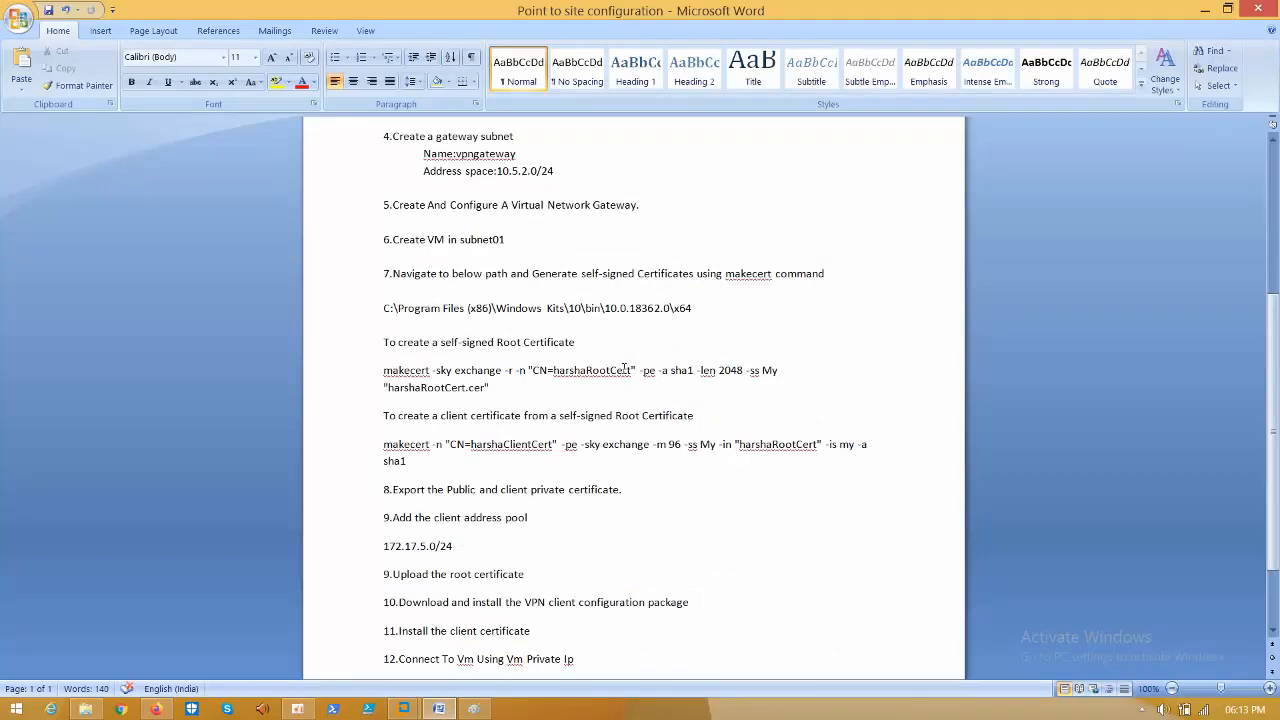
- Check the -pe and -a sha1 options in the notes against the MakeCert documentation
left_click(655, 372)
double_click(655, 372)
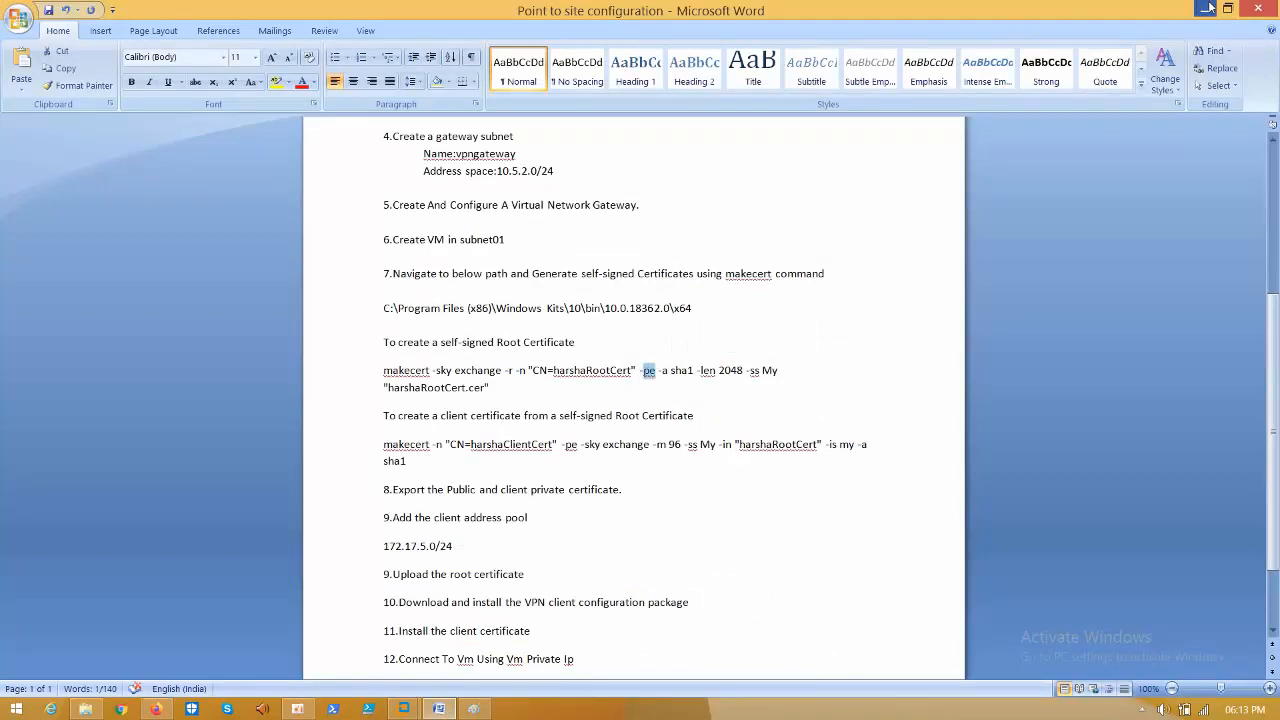
left_click(1207, 9)
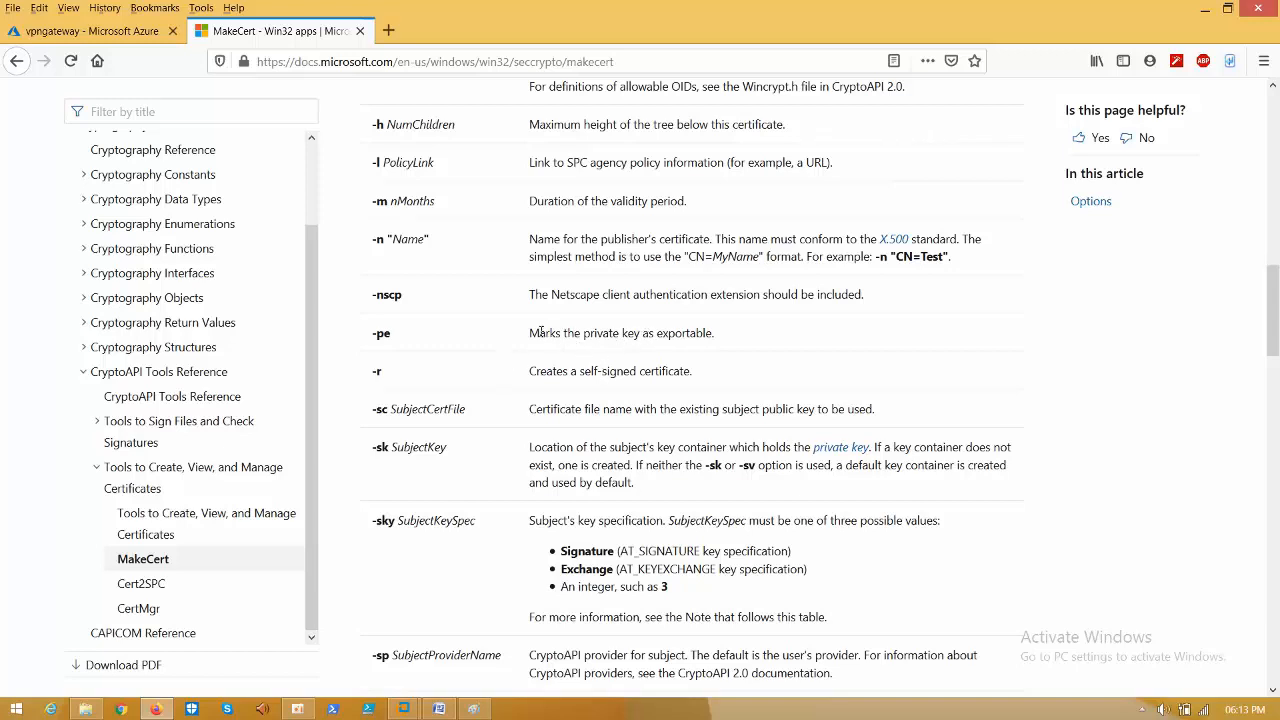
left_click_drag(539, 333, 578, 333)
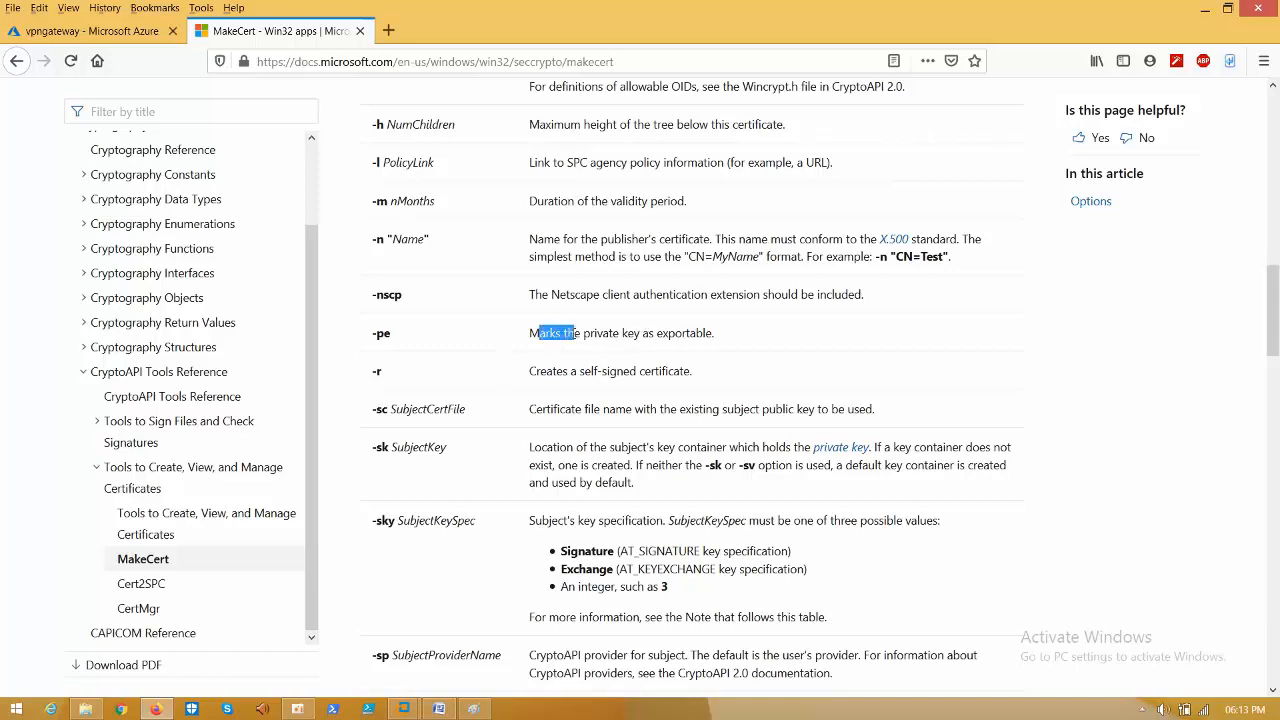
left_click(440, 709)
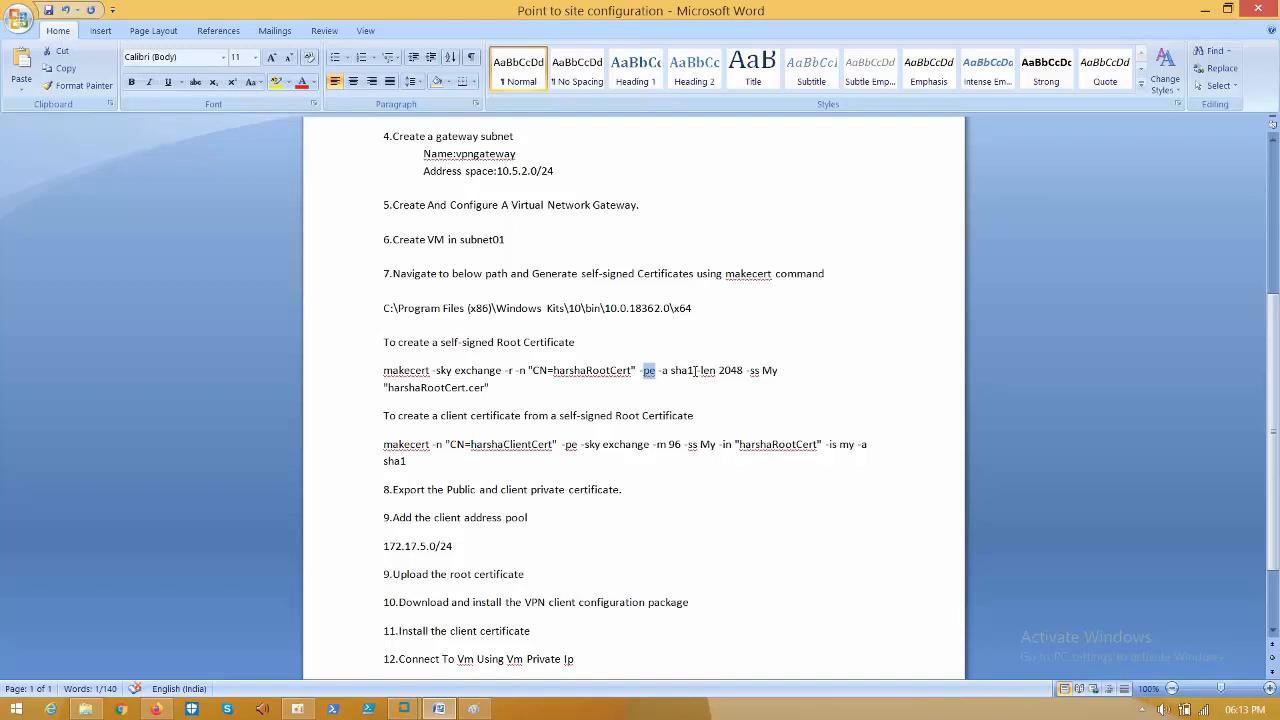
left_click(695, 370)
left_click_drag(695, 370, 661, 372)
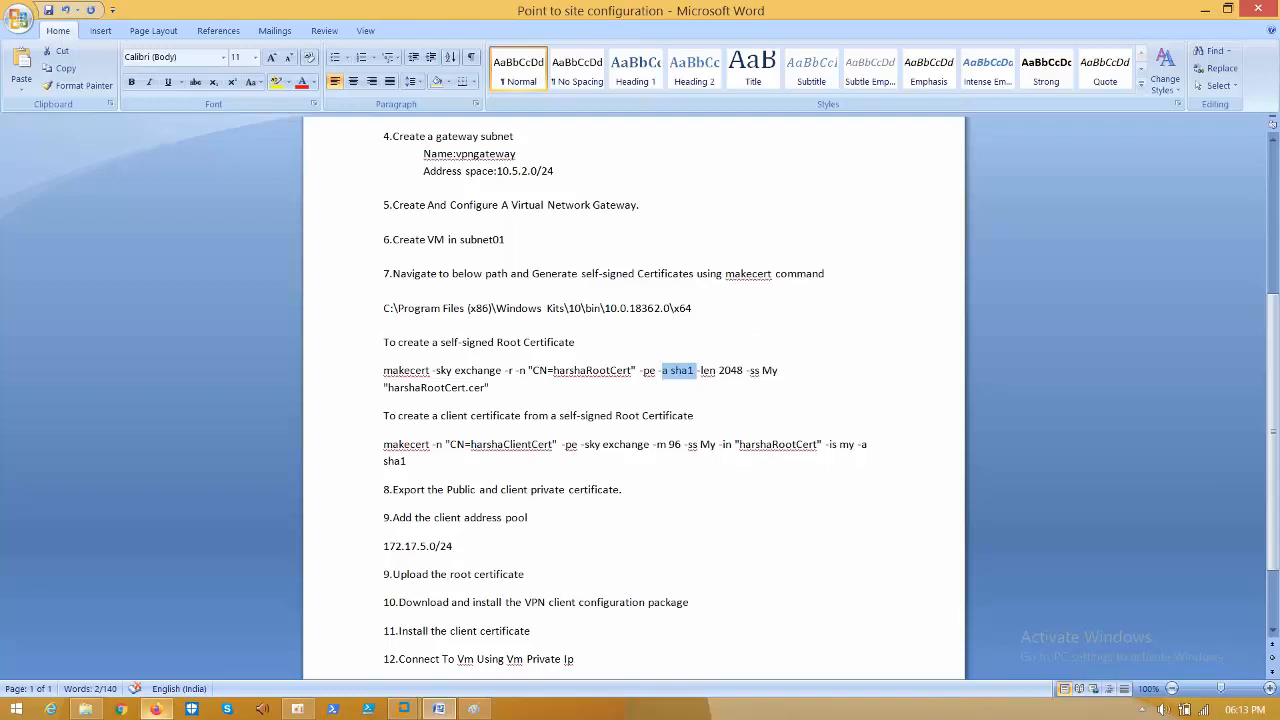
left_click(156, 709)
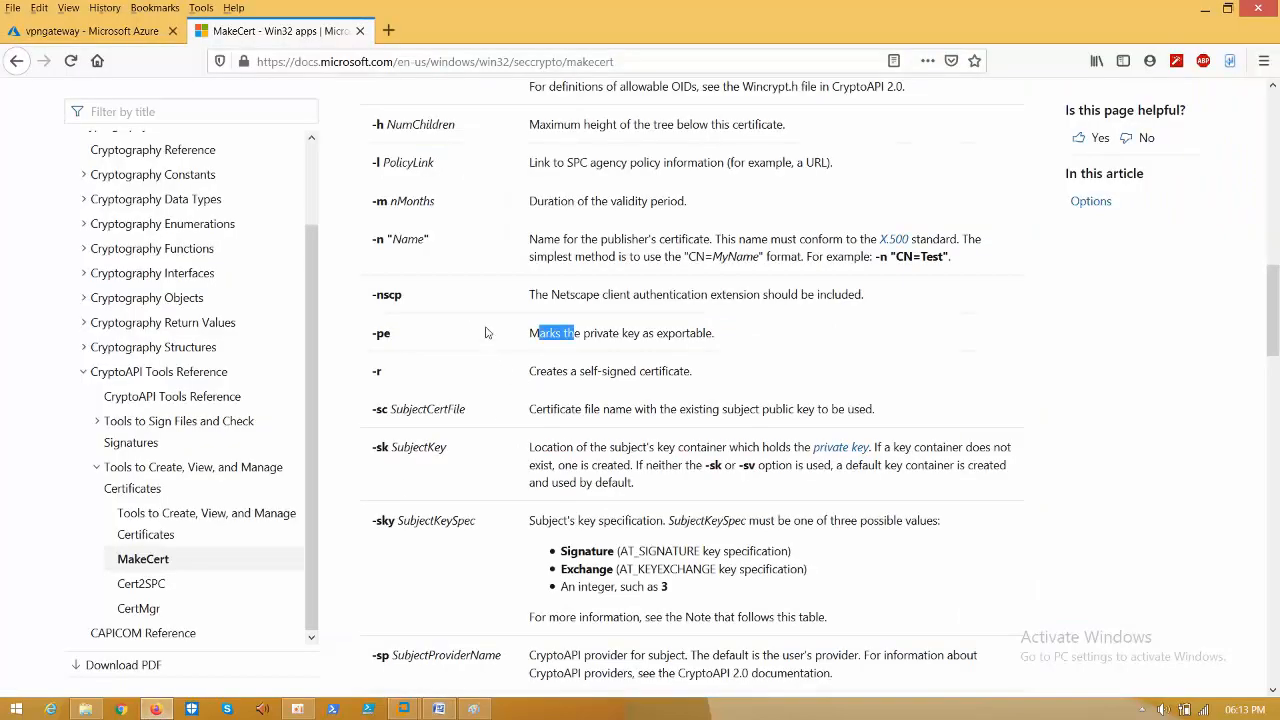
left_click(485, 328)
left_click_drag(1275, 340, 1277, 253)
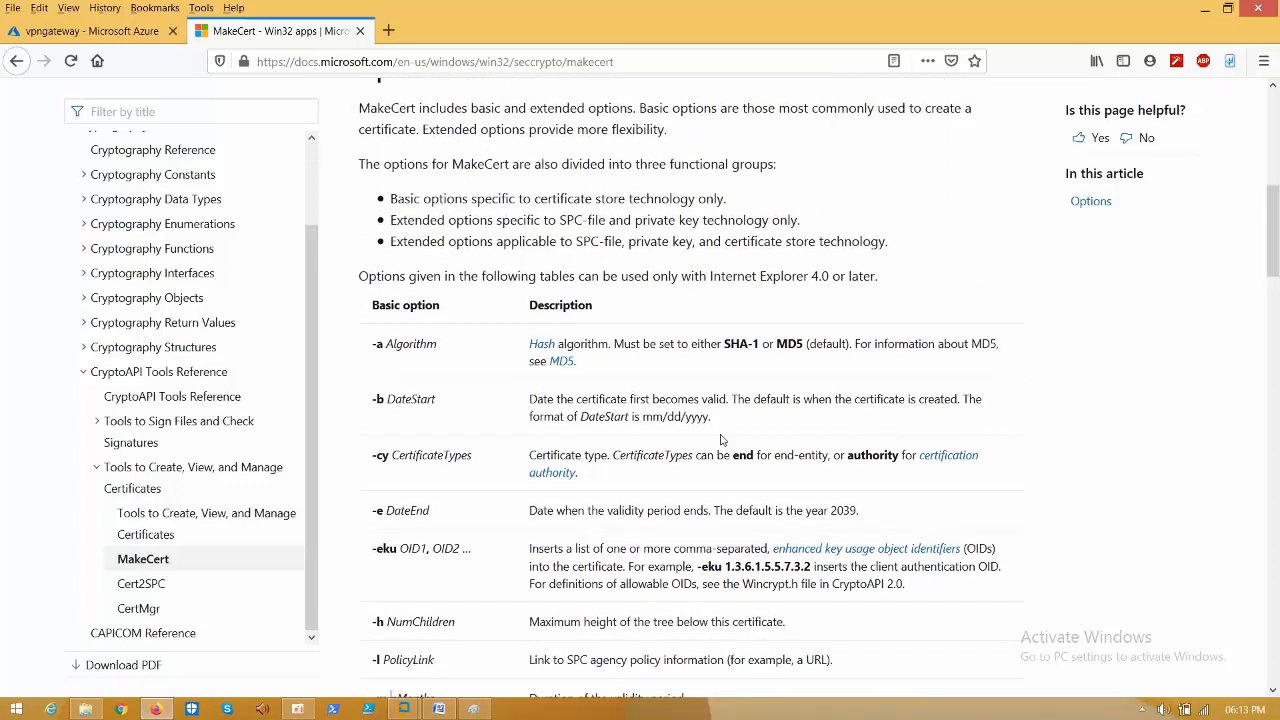
left_click(439, 709)
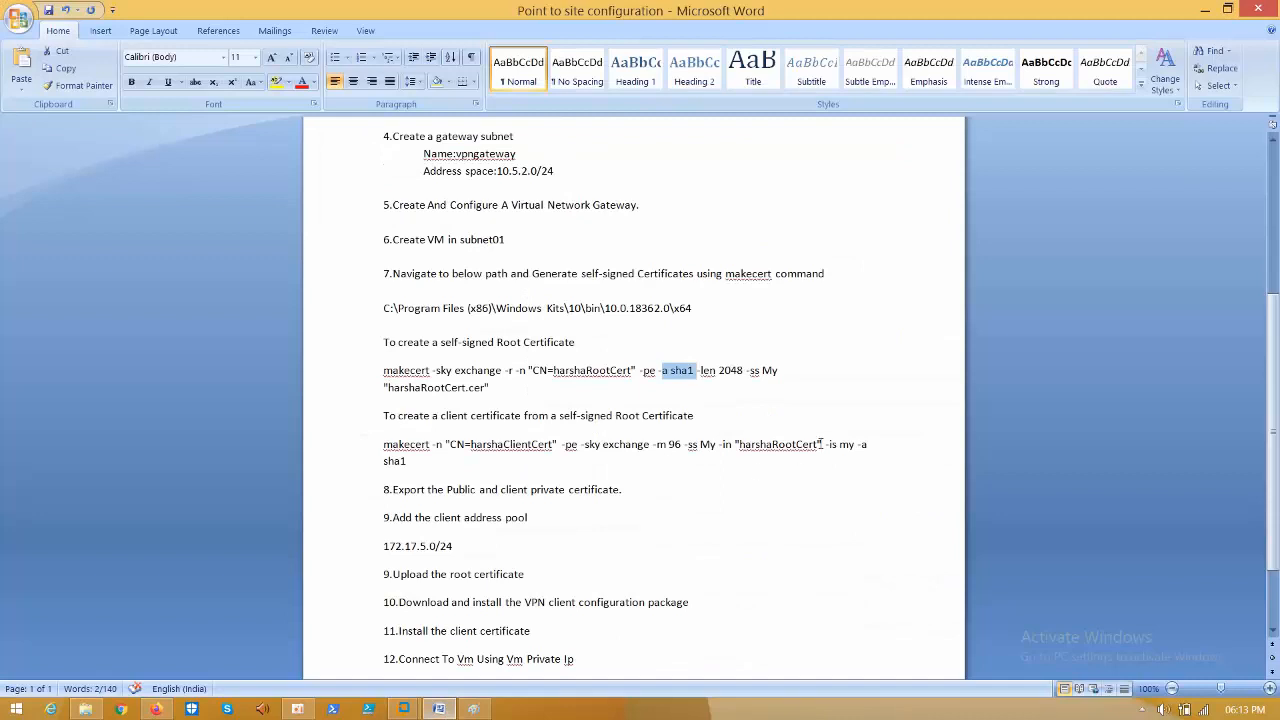
left_click(708, 370)
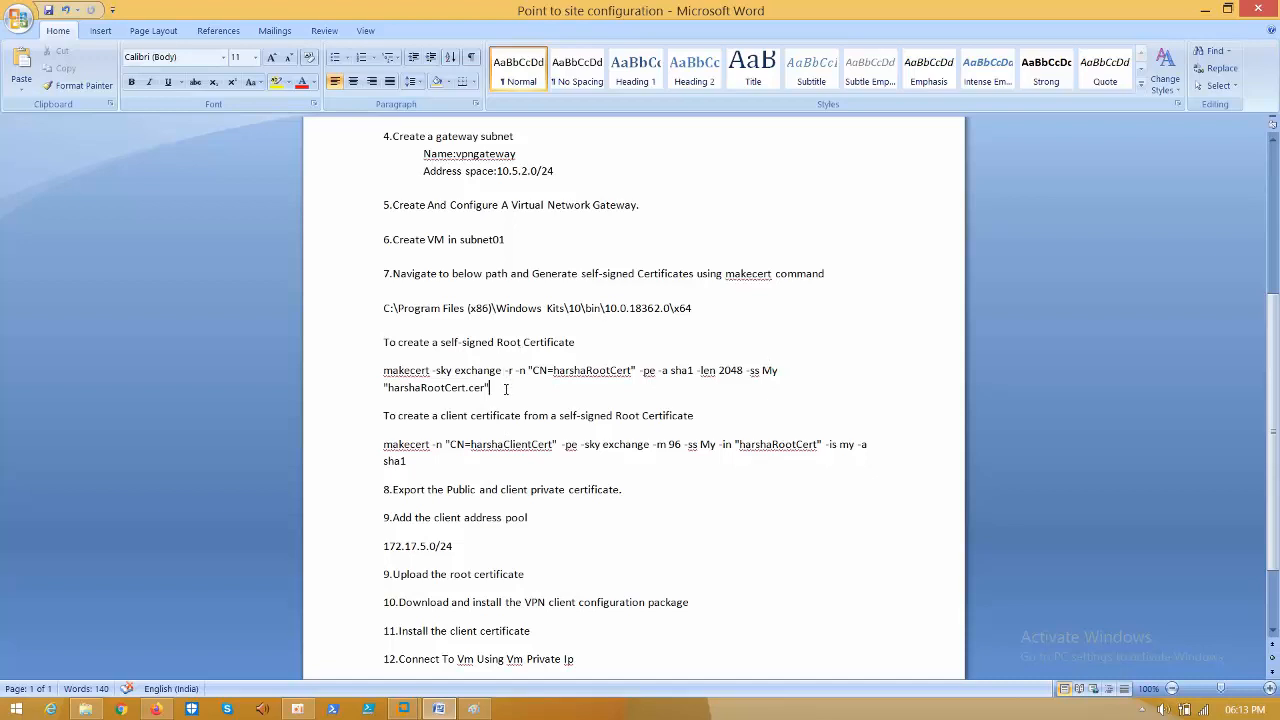
- Copy the full root-certificate makecert command (-sky exchange -r, sha1, 2048) from the Word notes
left_click_drag(505, 389, 406, 381)
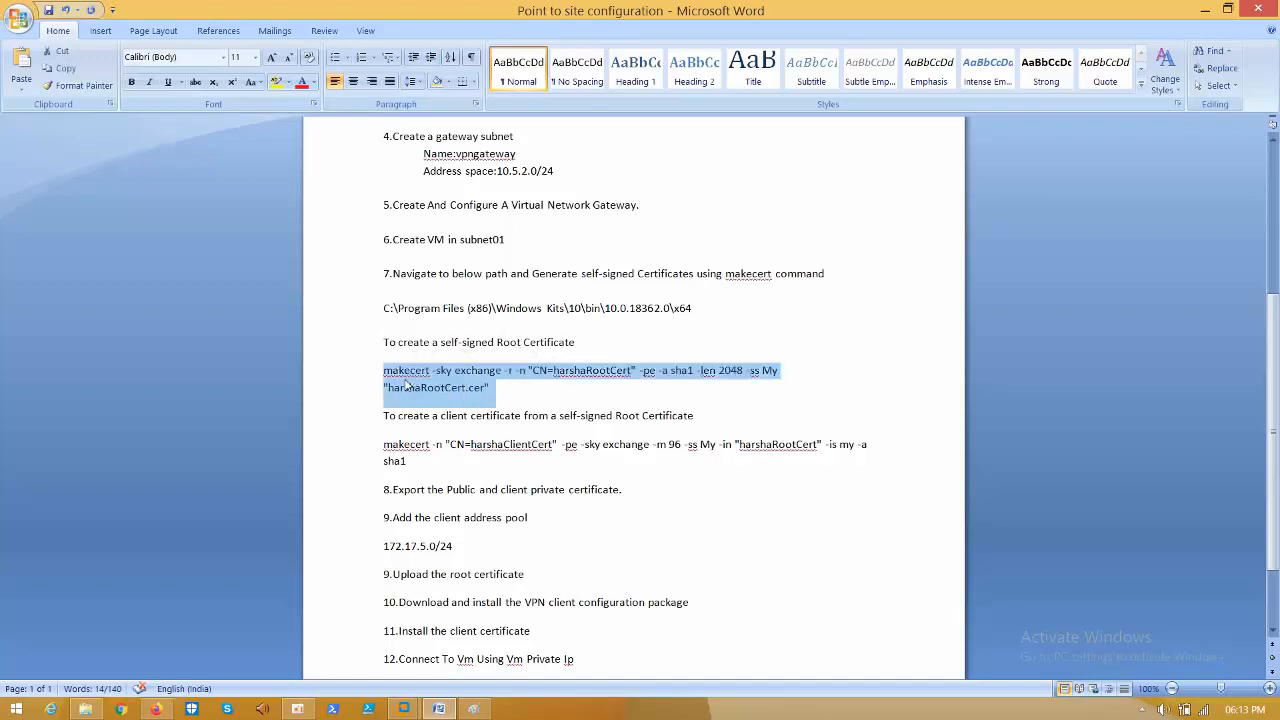
left_click(413, 460)
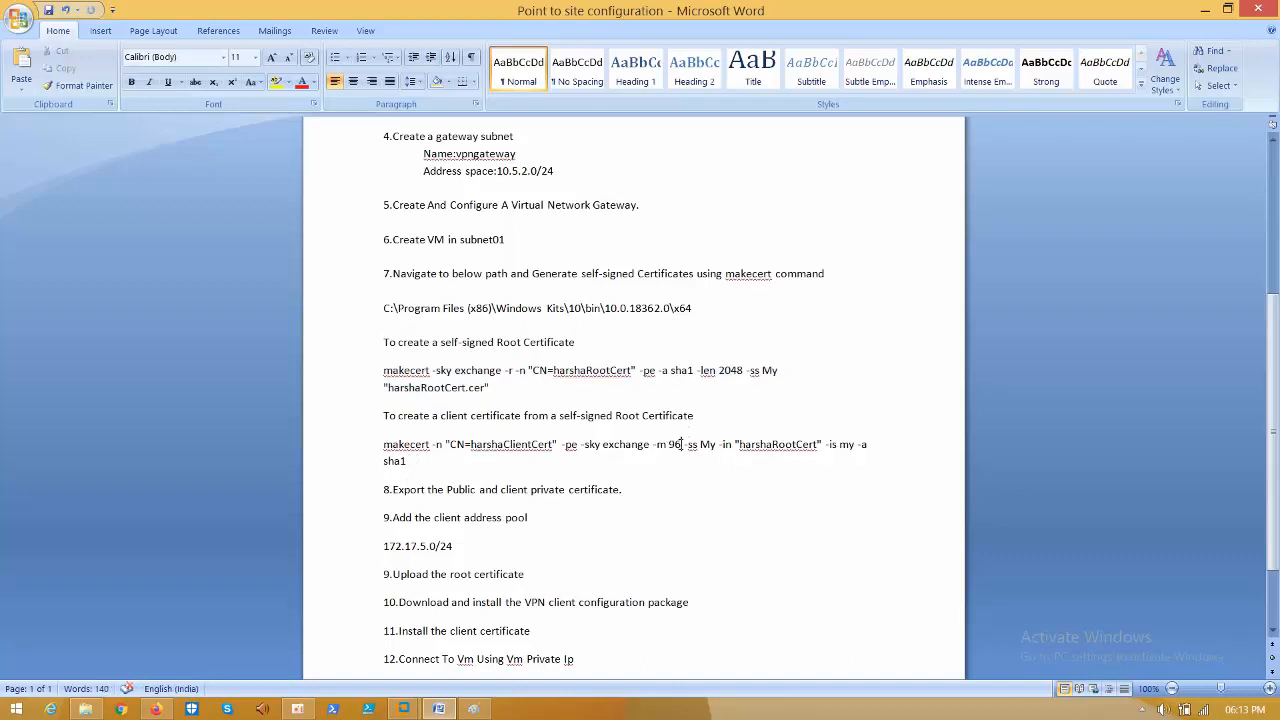
double_click(675, 446)
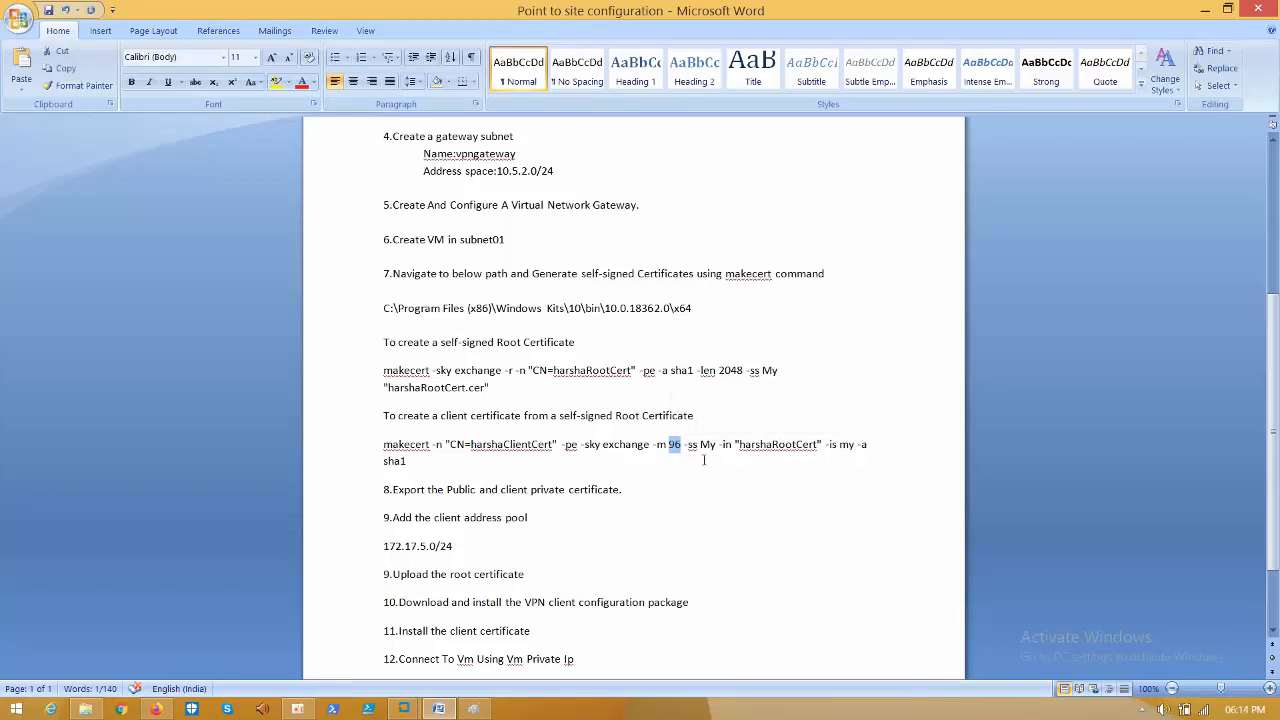
left_click(646, 471)
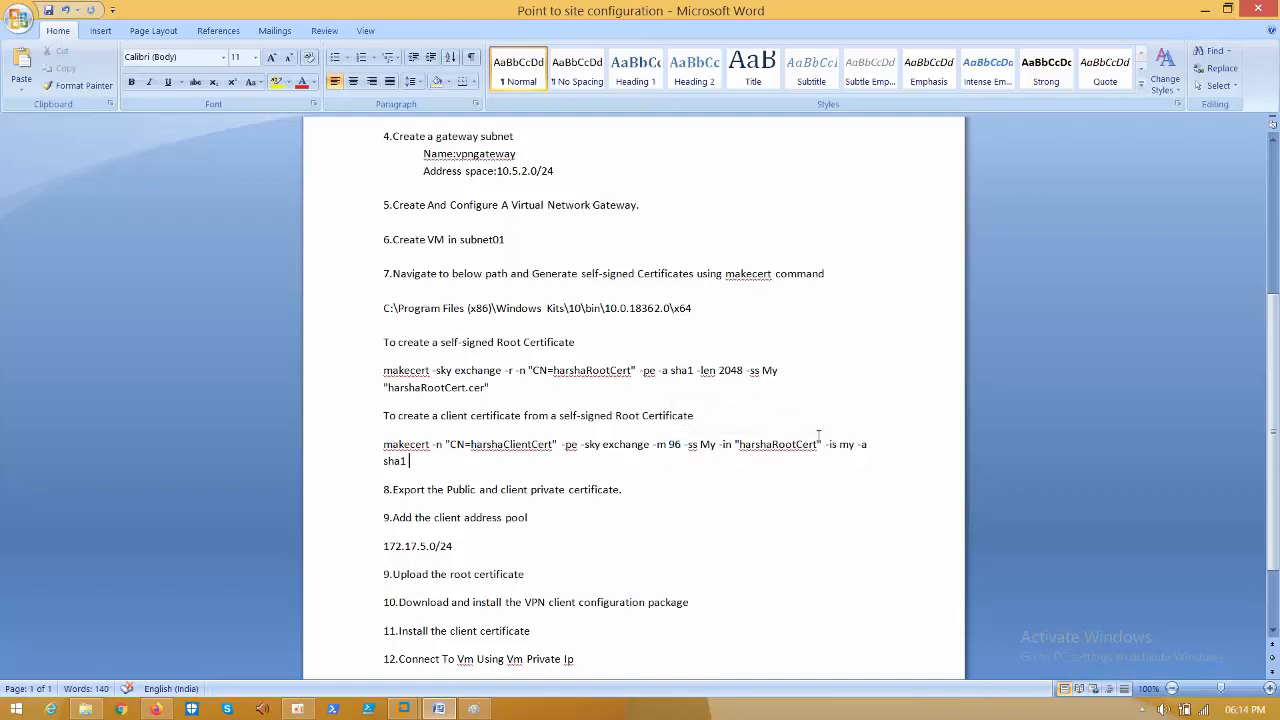
triple_click(493, 388)
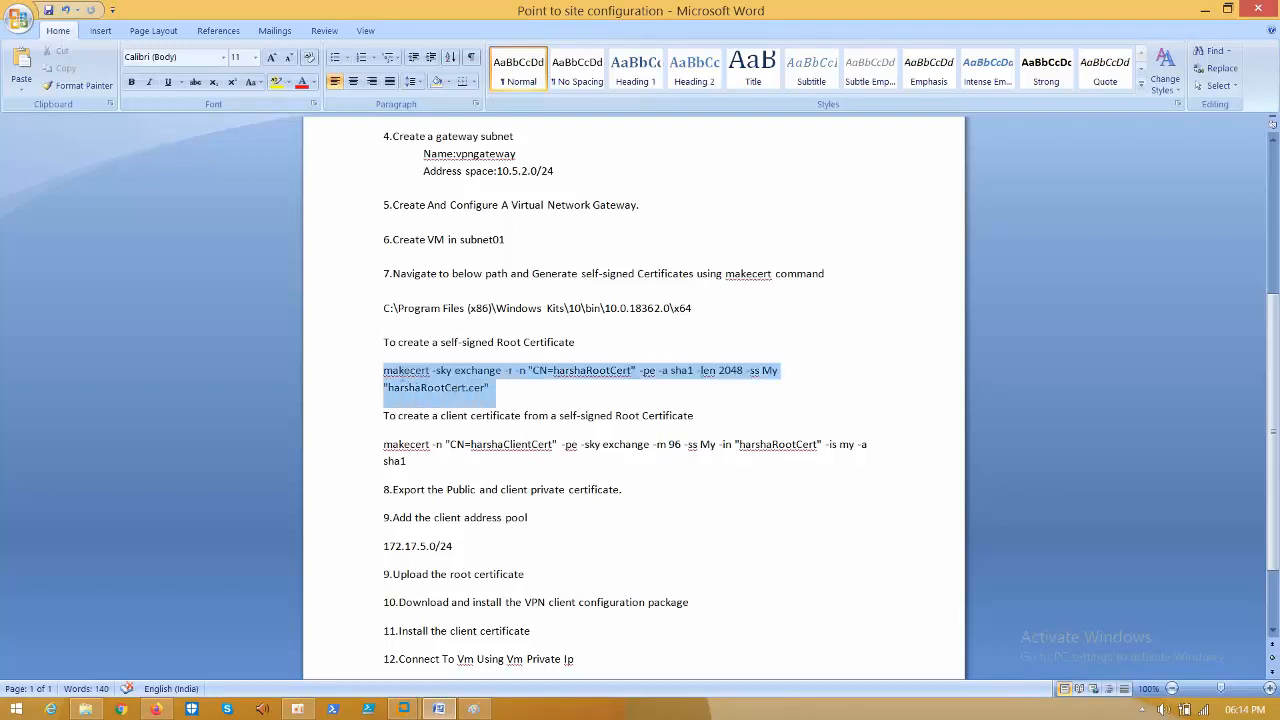
right_click(418, 392)
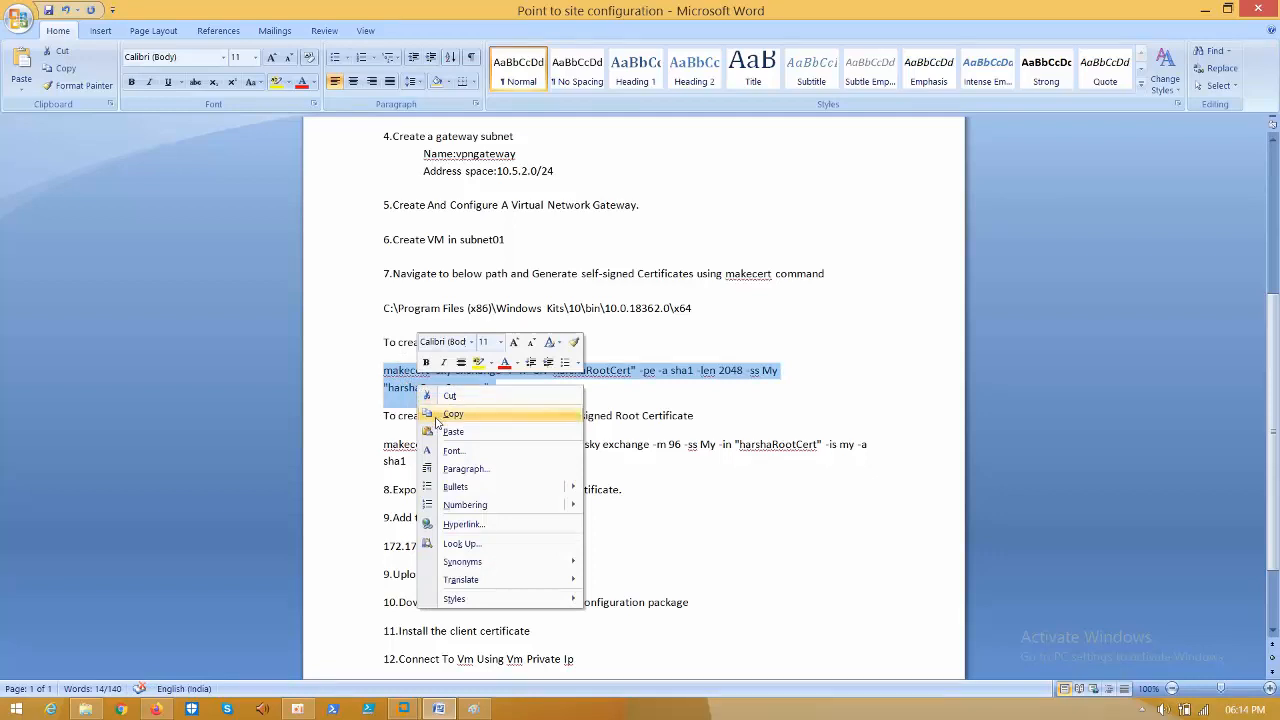
left_click(436, 422)
left_click(404, 709)
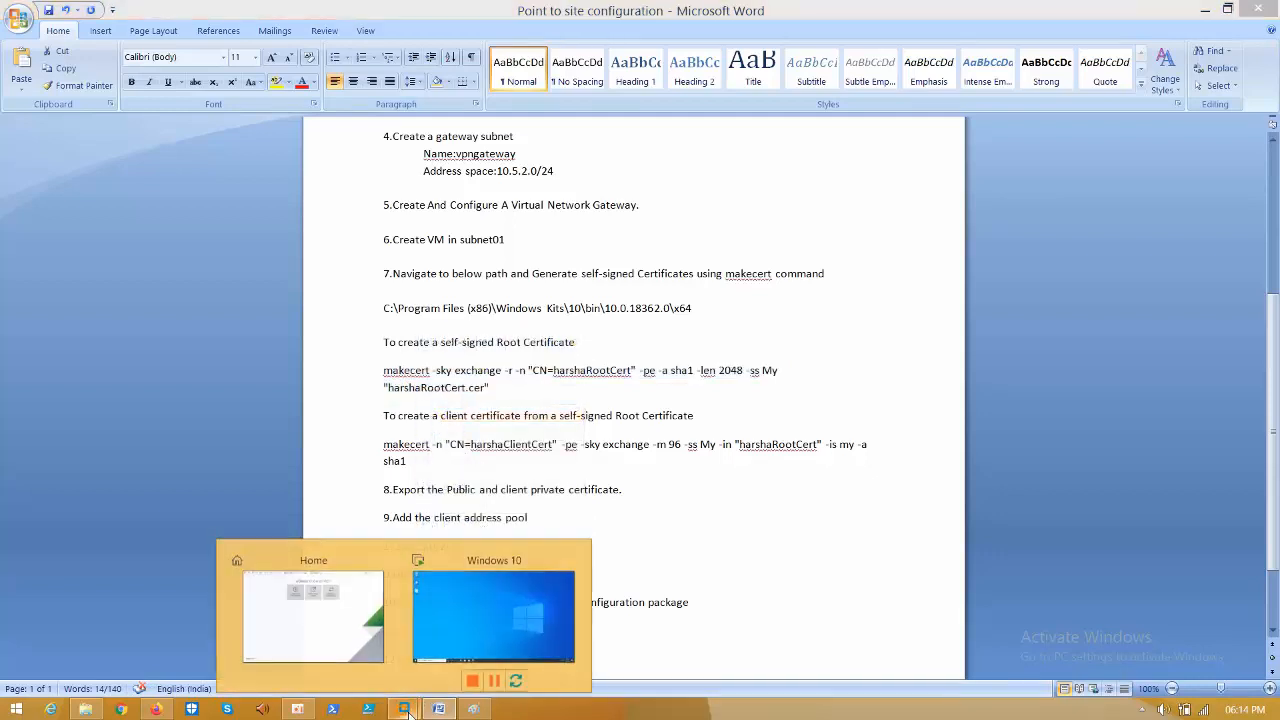
- In the Windows 10 VM, browse to C:\Program Files (x86)\Windows Kits\10\bin\10.0.18362.0\x64
left_click(476, 643)
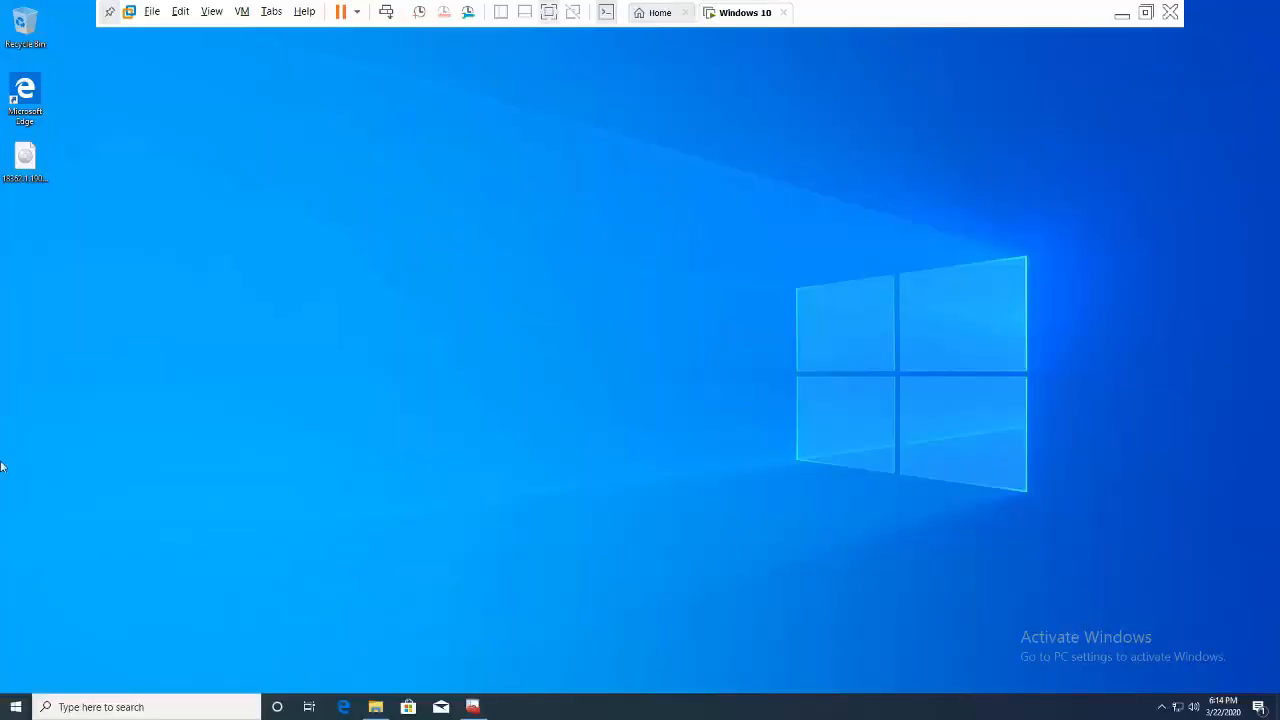
left_click(375, 707)
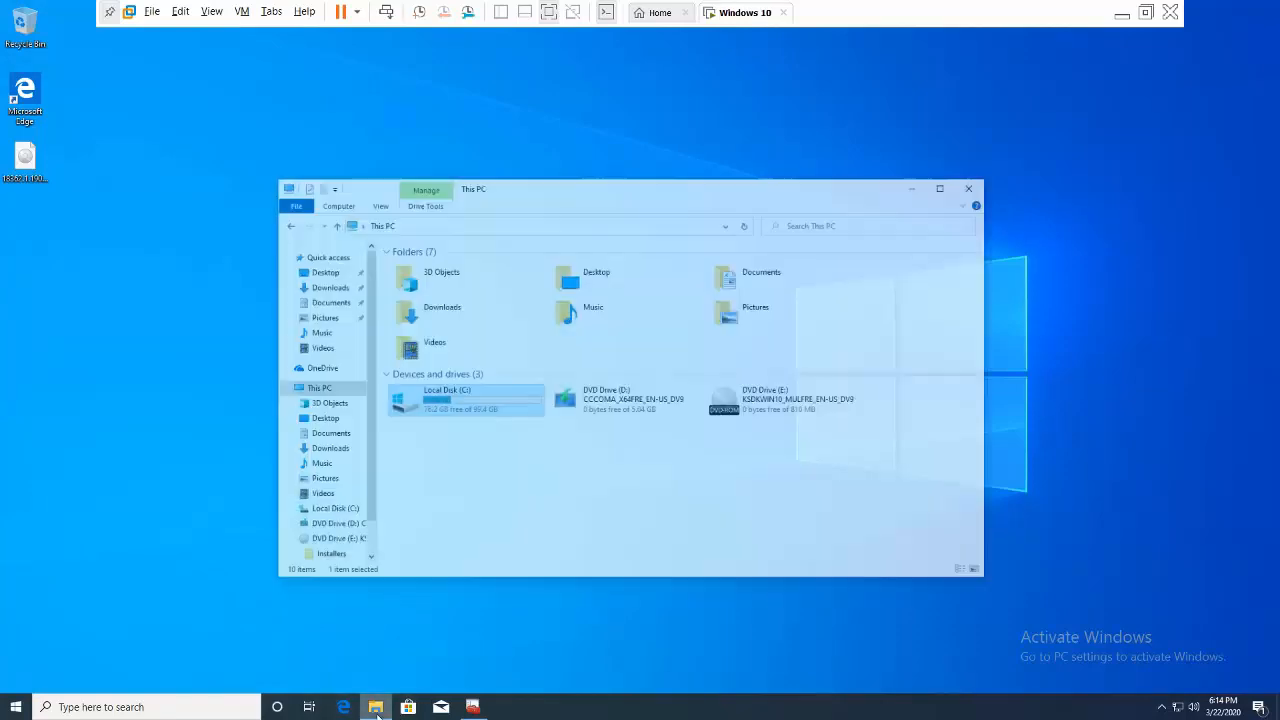
double_click(466, 380)
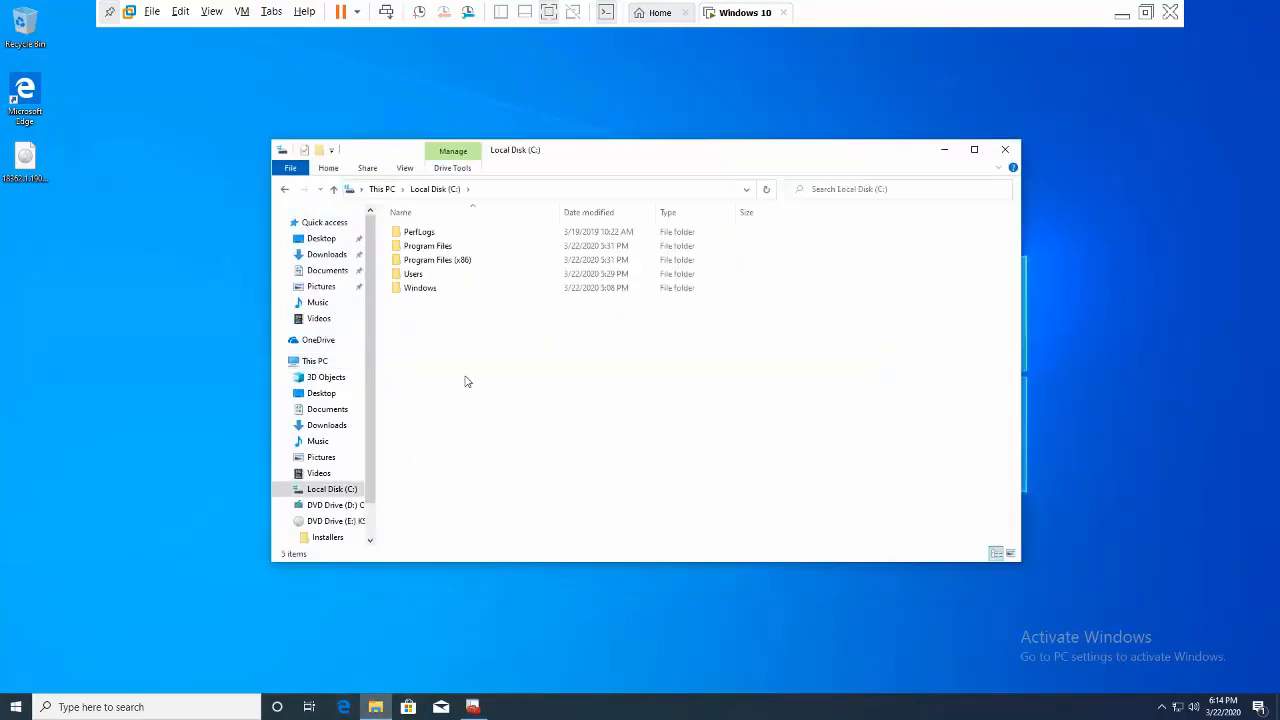
left_click(431, 264)
double_click(431, 264)
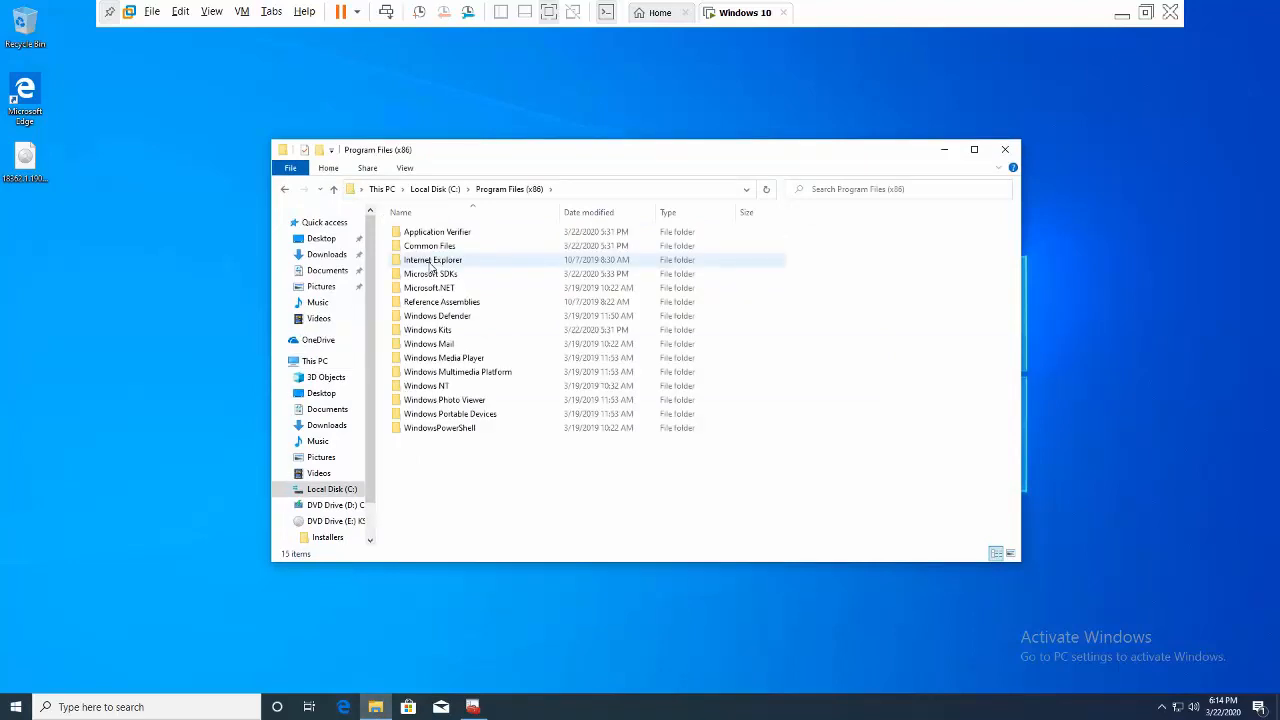
double_click(443, 334)
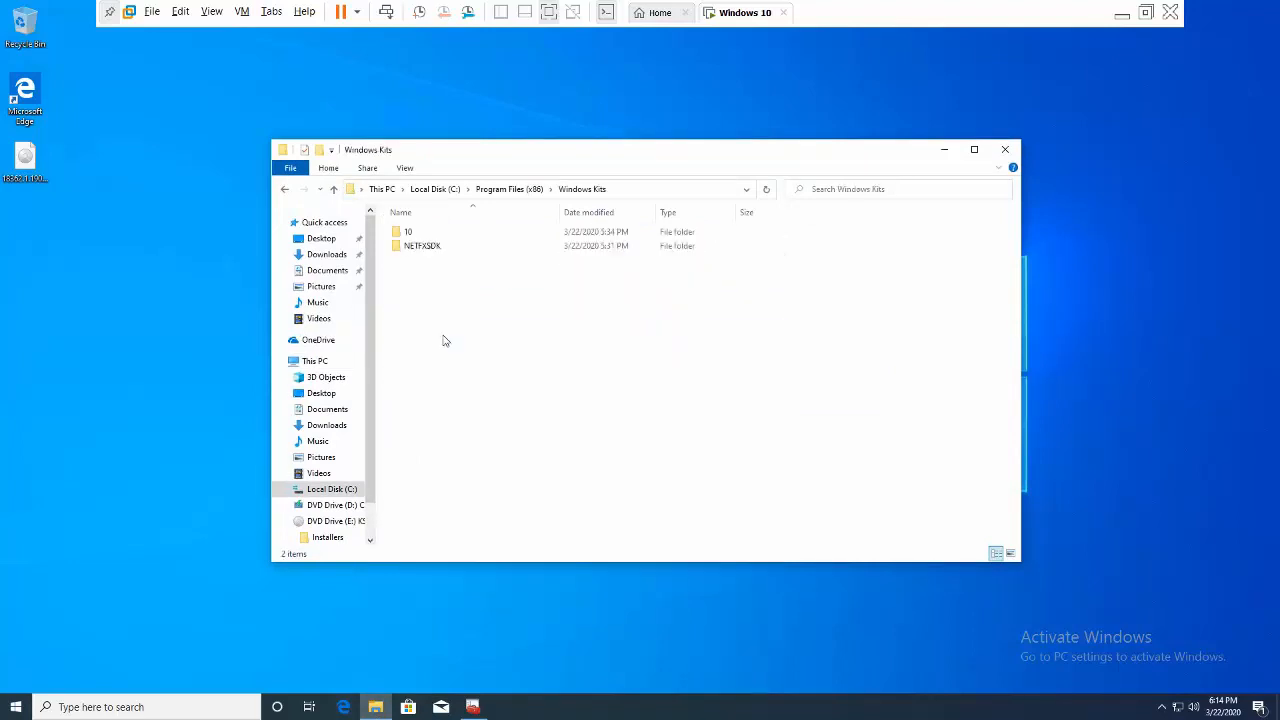
left_click(429, 236)
double_click(429, 236)
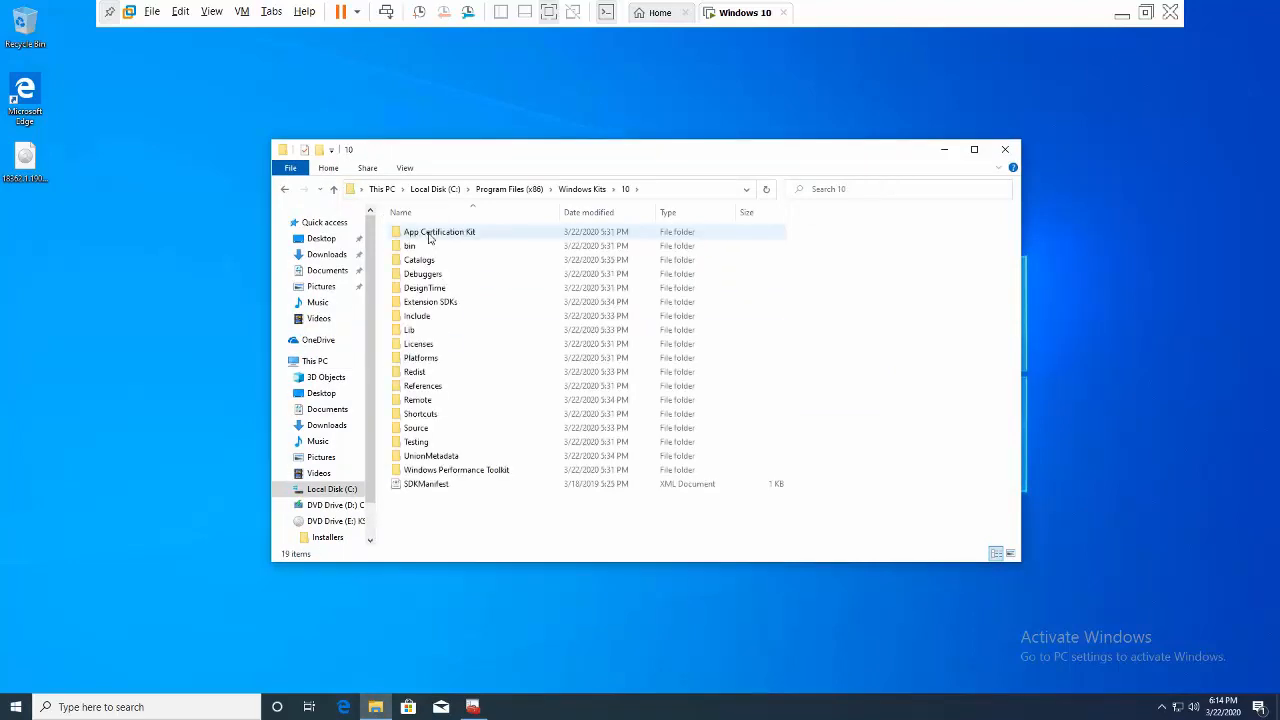
double_click(427, 246)
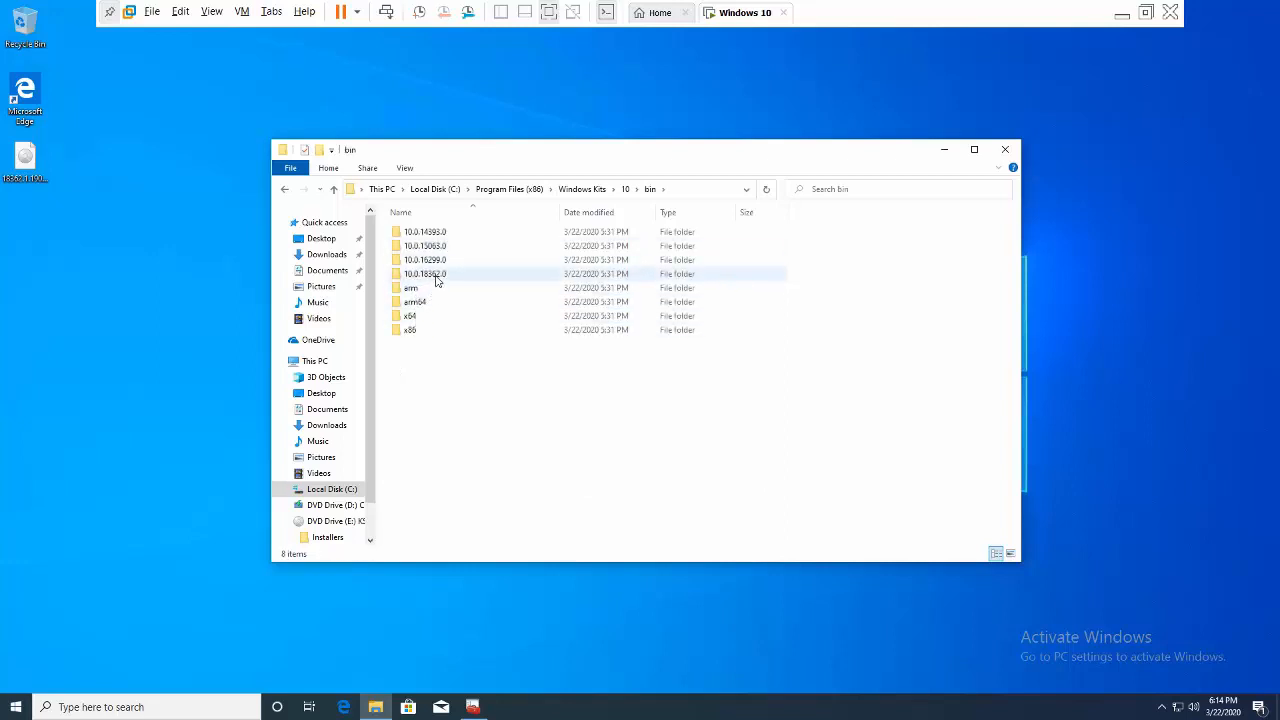
double_click(433, 275)
double_click(421, 266)
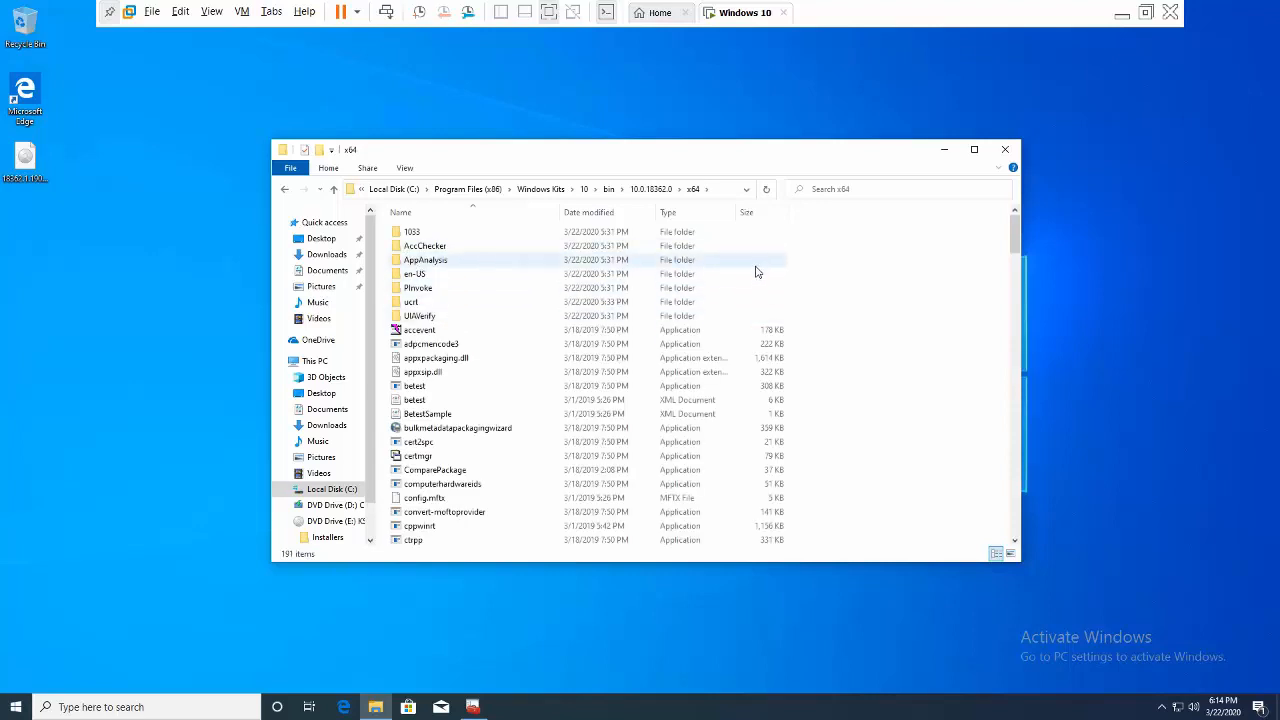
- Show the File menu's Open Windows PowerShell launch choices for the x64 folder
left_click(287, 172)
mouse_move(352, 225)
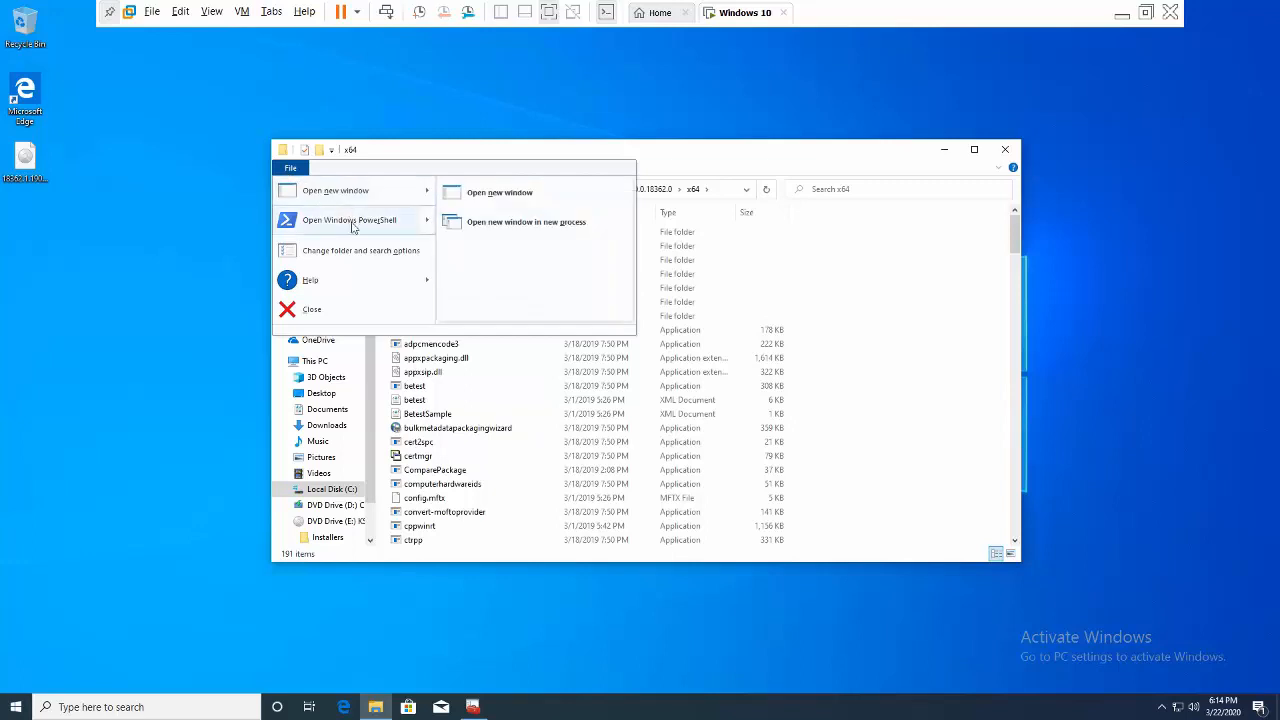
mouse_move(391, 191)
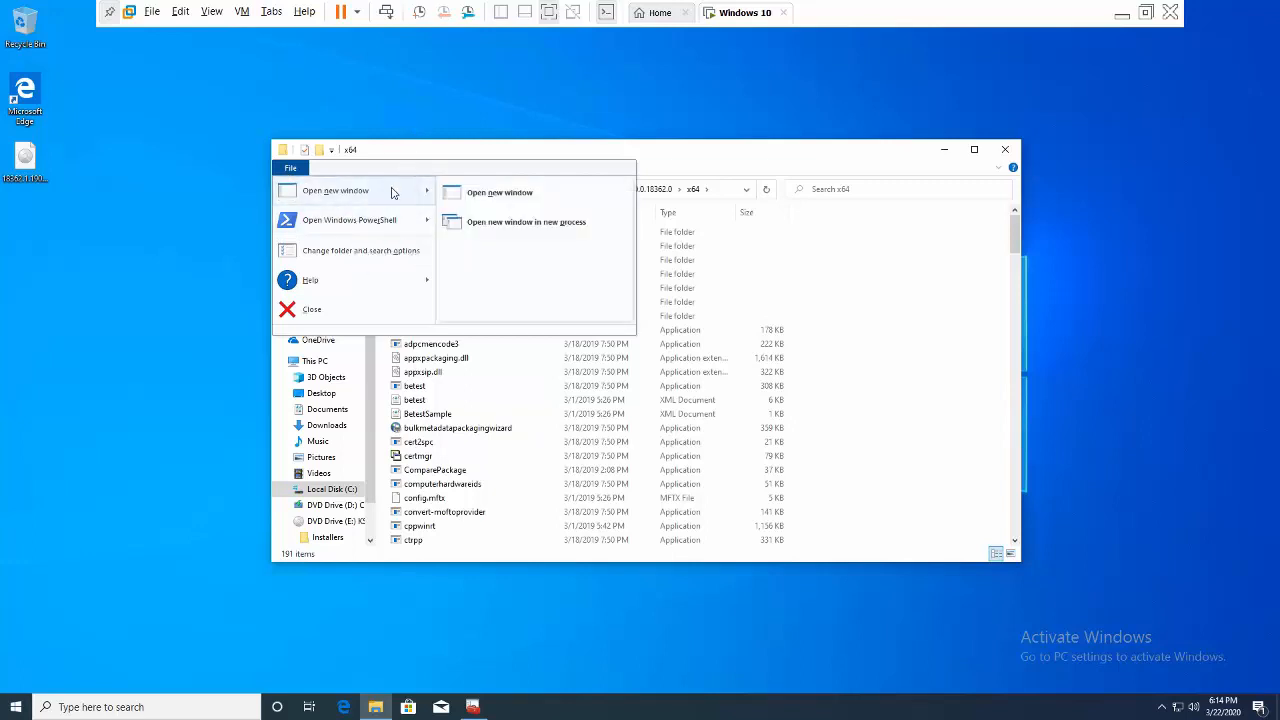
mouse_move(407, 221)
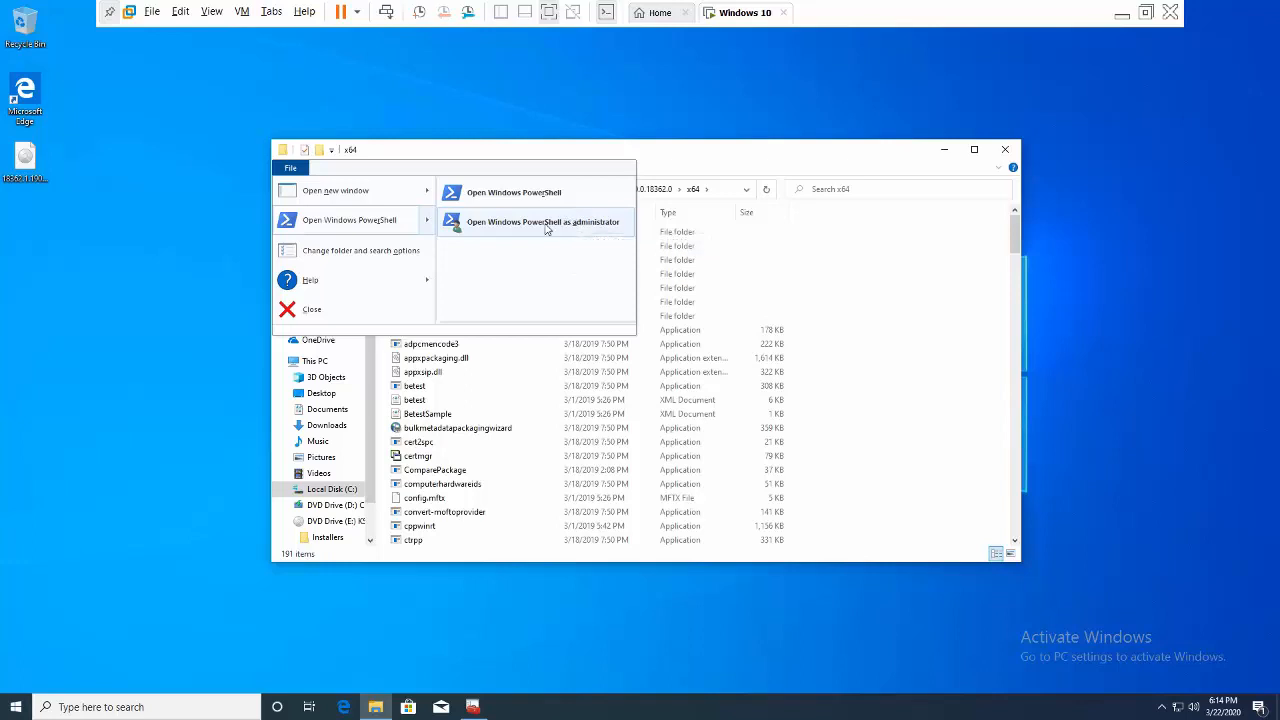
- Run the root-certificate makecert command in an administrator PowerShell, then close it after the not-recognized error
left_click(546, 224)
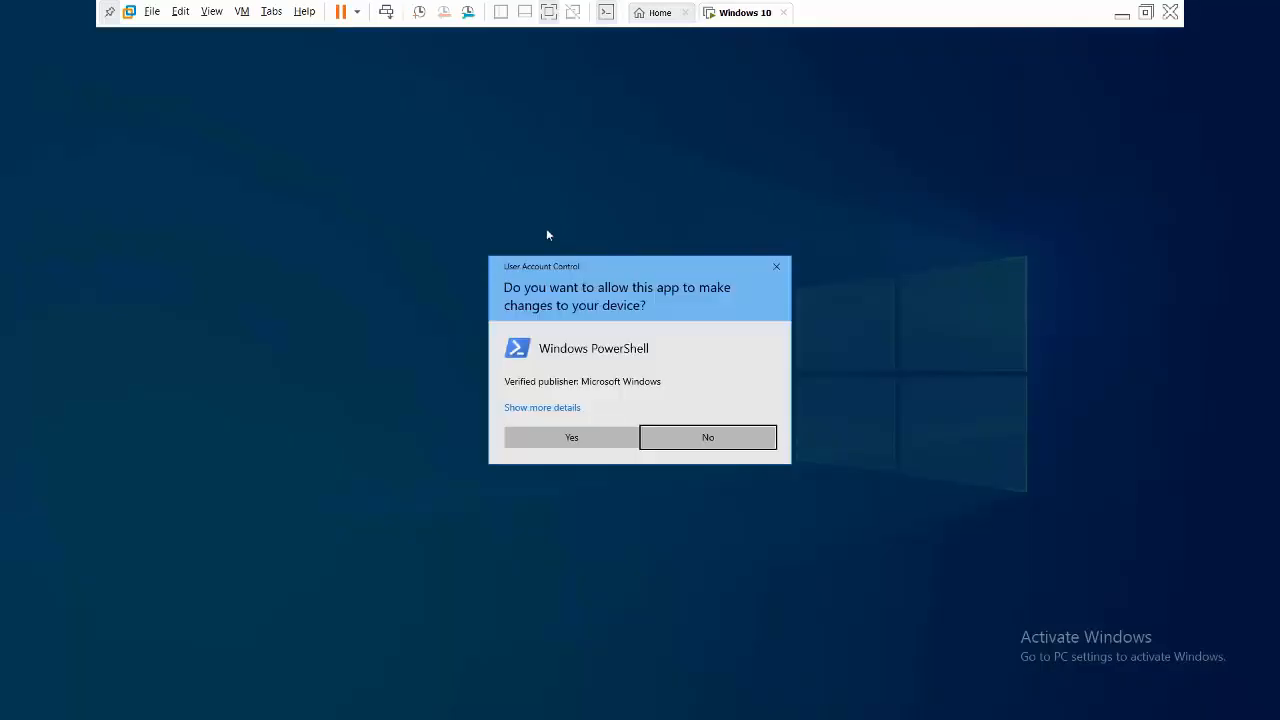
left_click(557, 435)
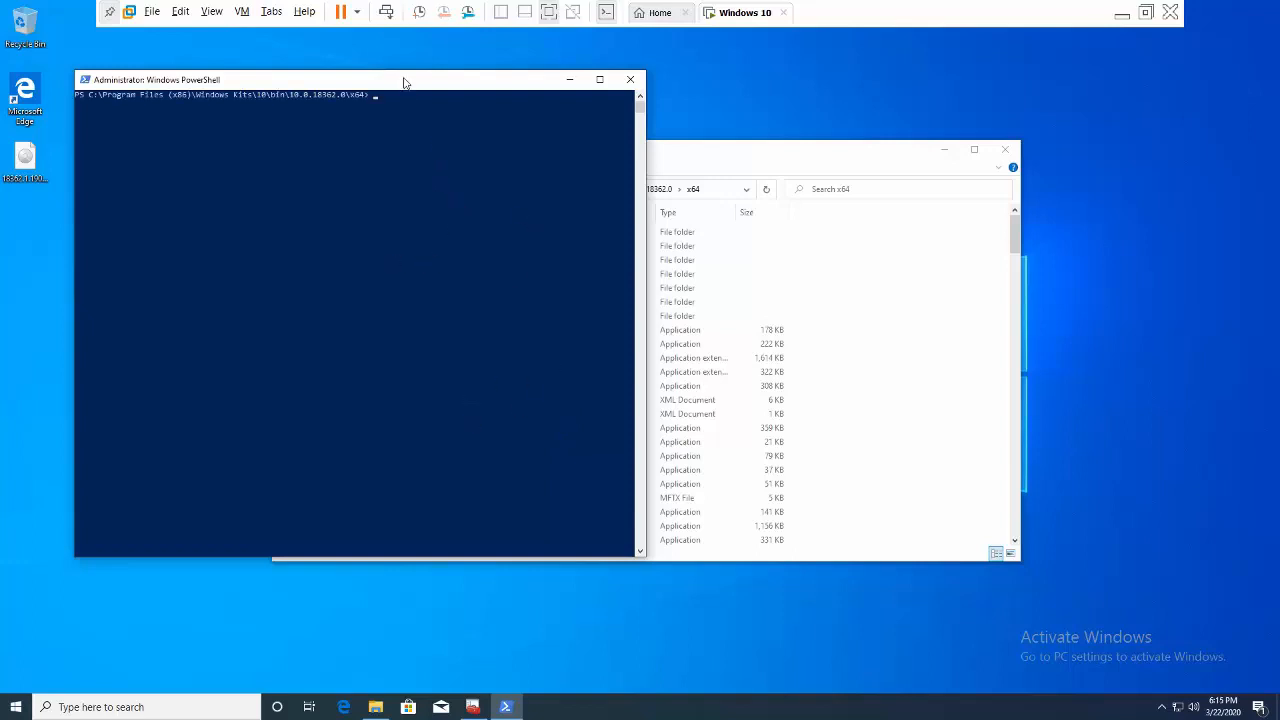
left_click_drag(405, 82, 726, 258)
key("ctrl+v")
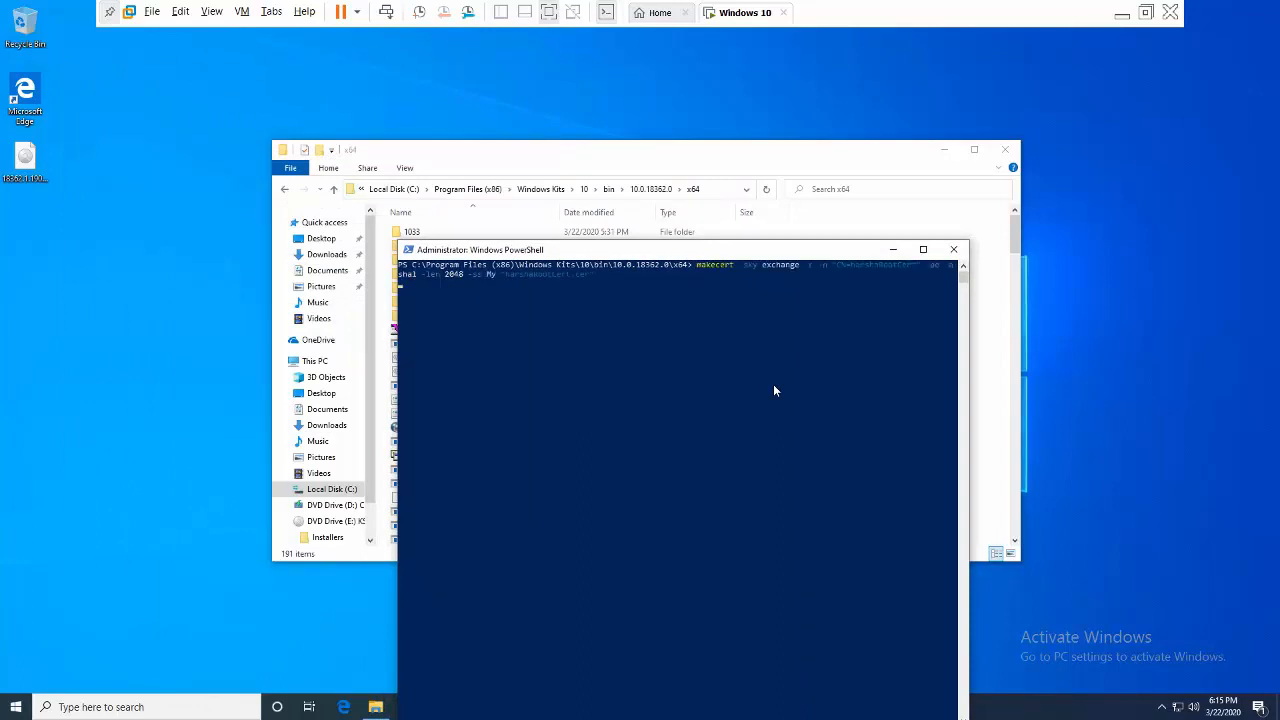
key("Return")
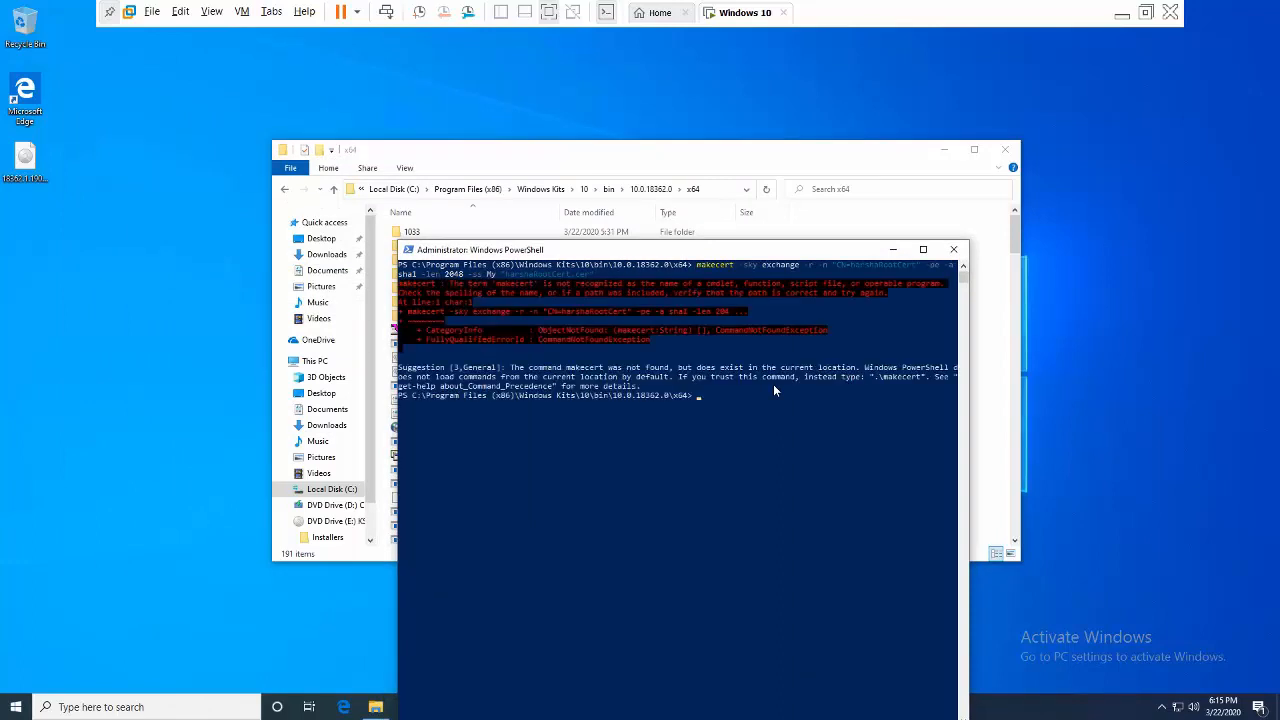
left_click(953, 251)
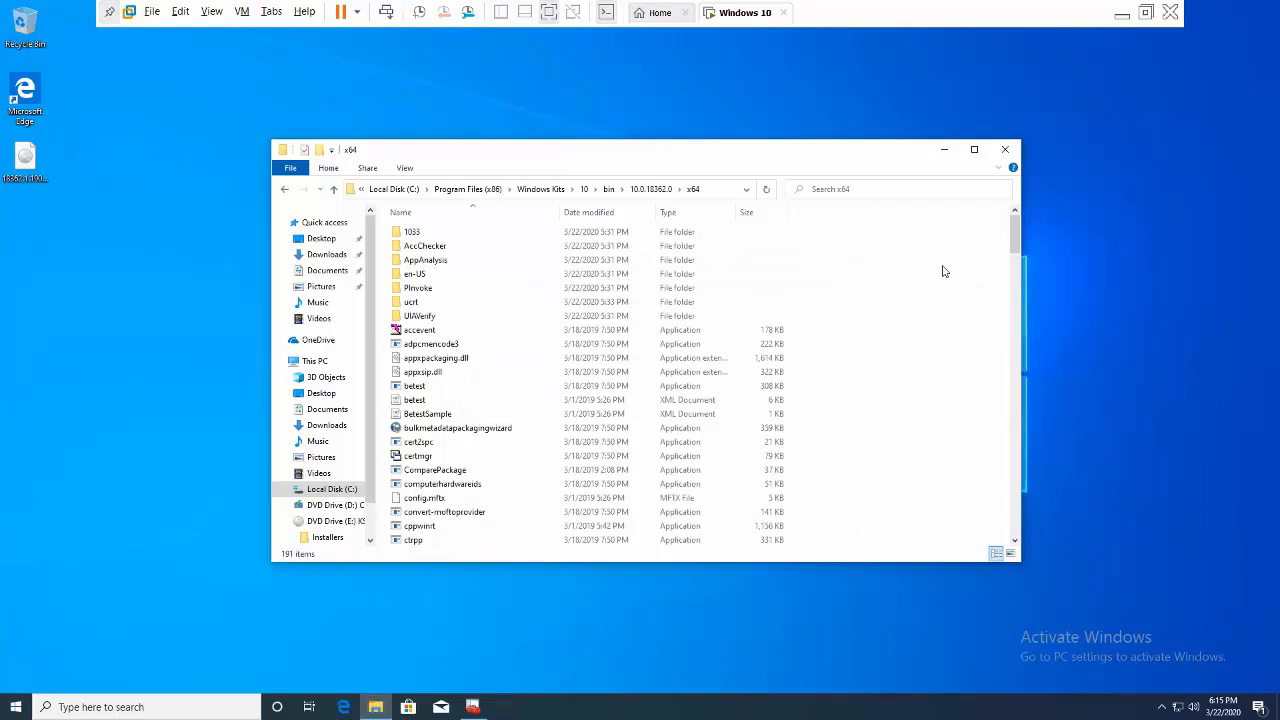
- Launch Command Prompt as administrator from a Windows search for cmd
right_click(899, 315)
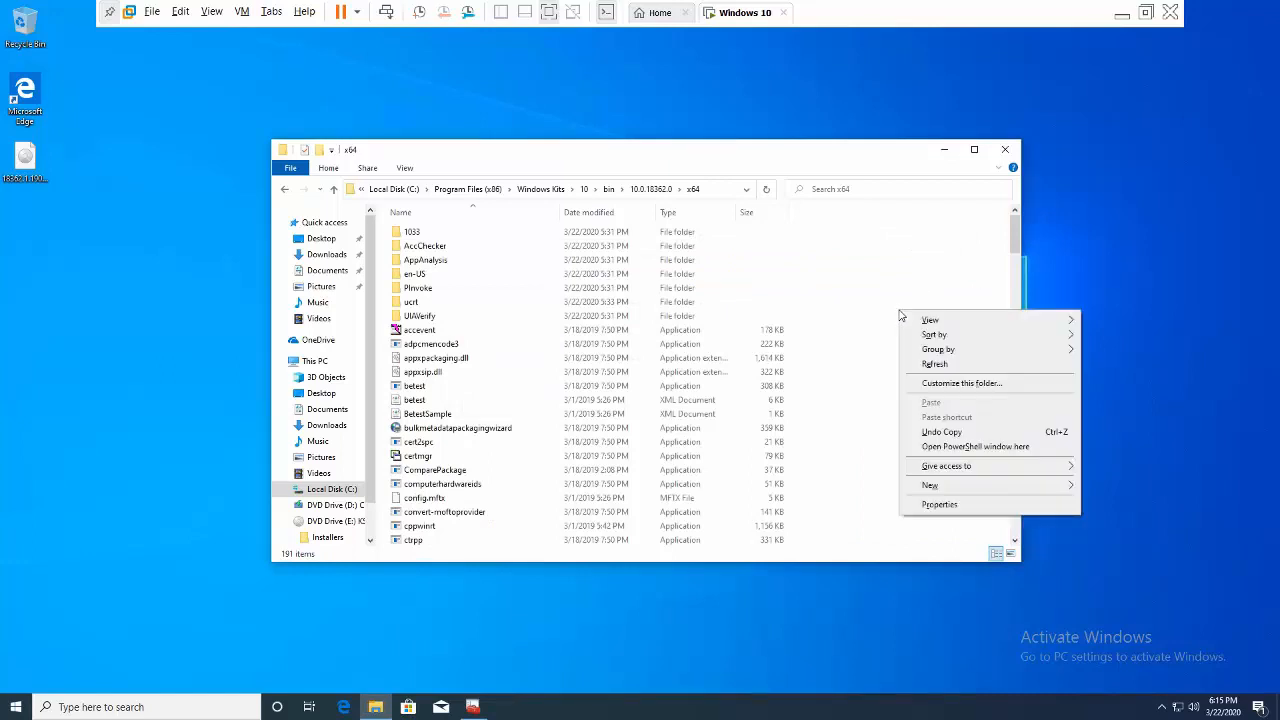
left_click(868, 385)
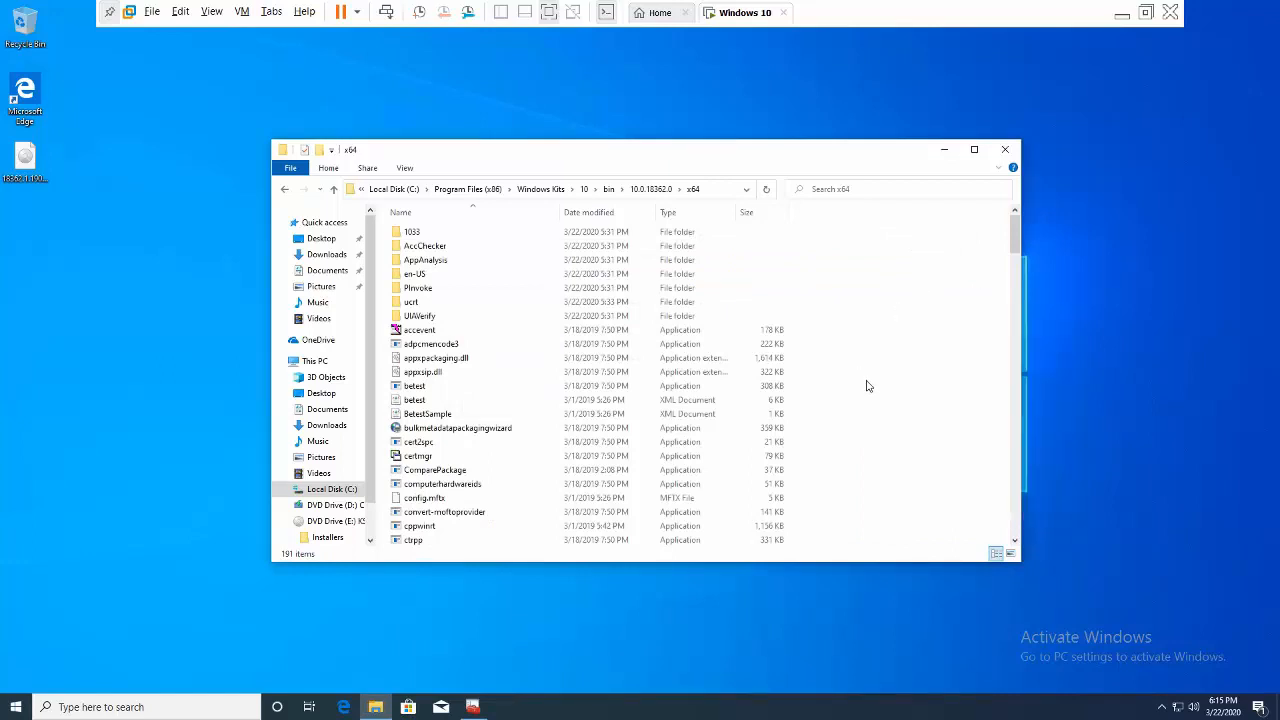
left_click(170, 707)
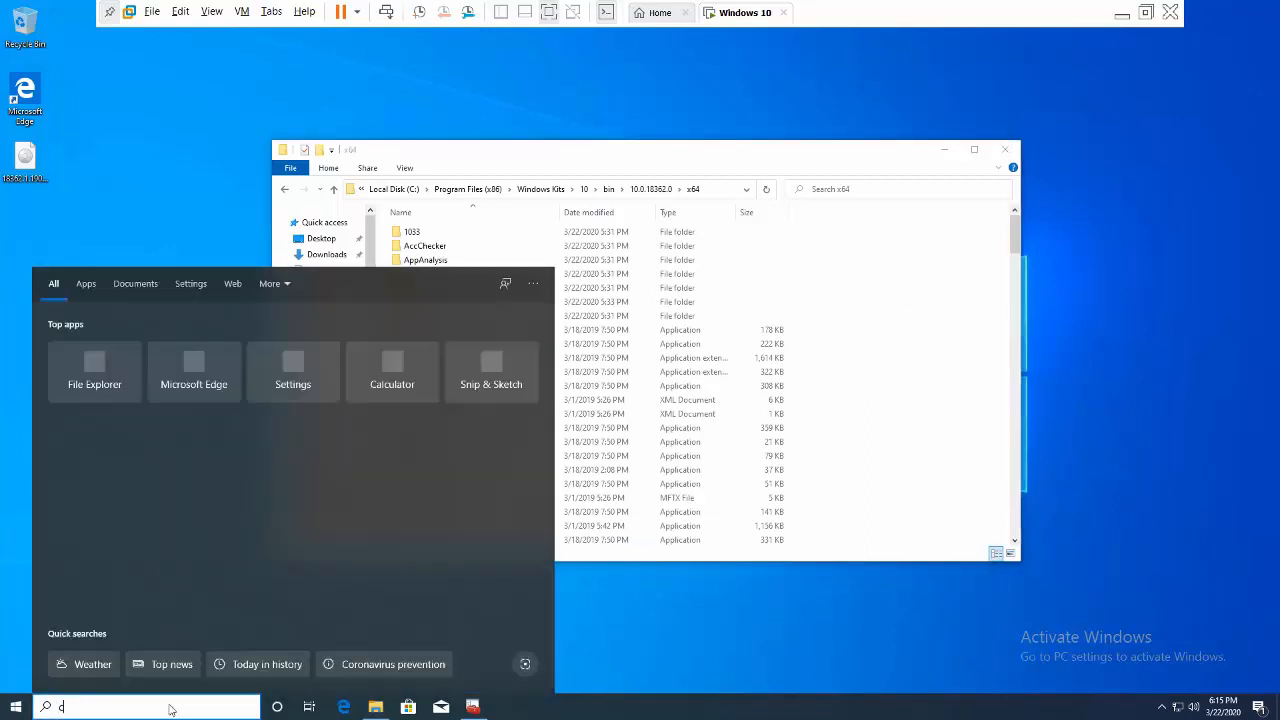
type("cmd")
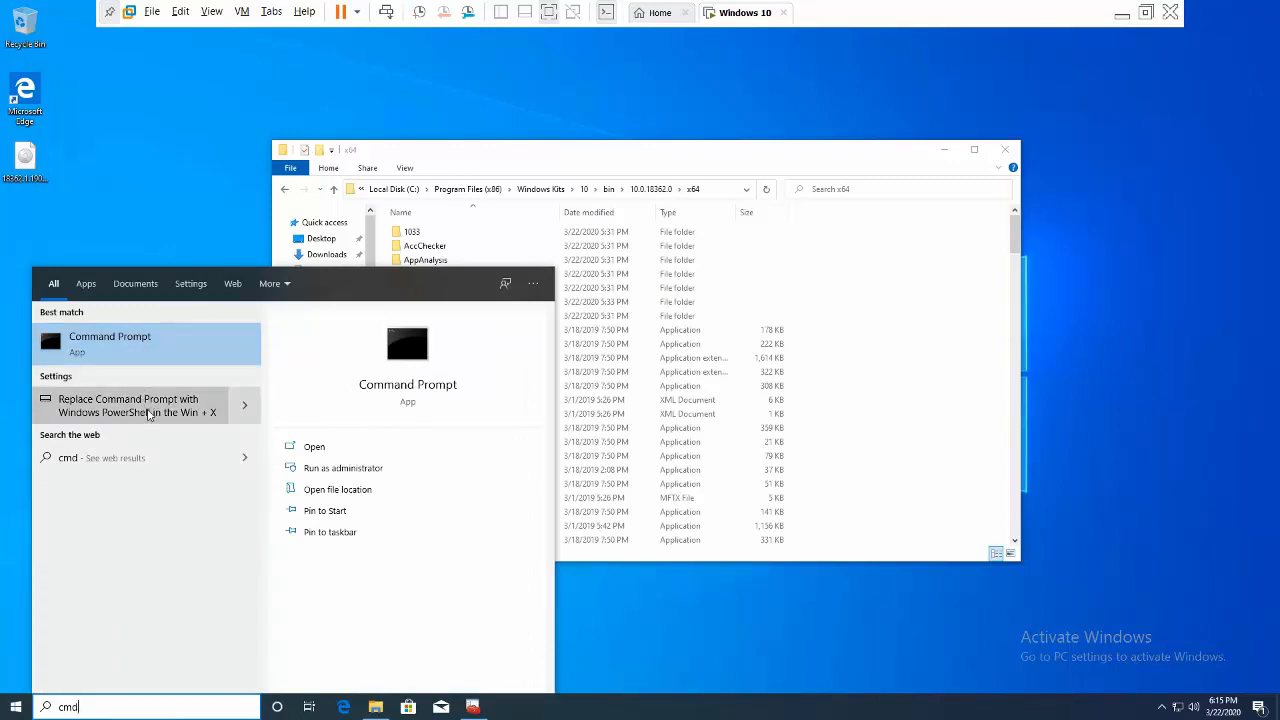
left_click(147, 412)
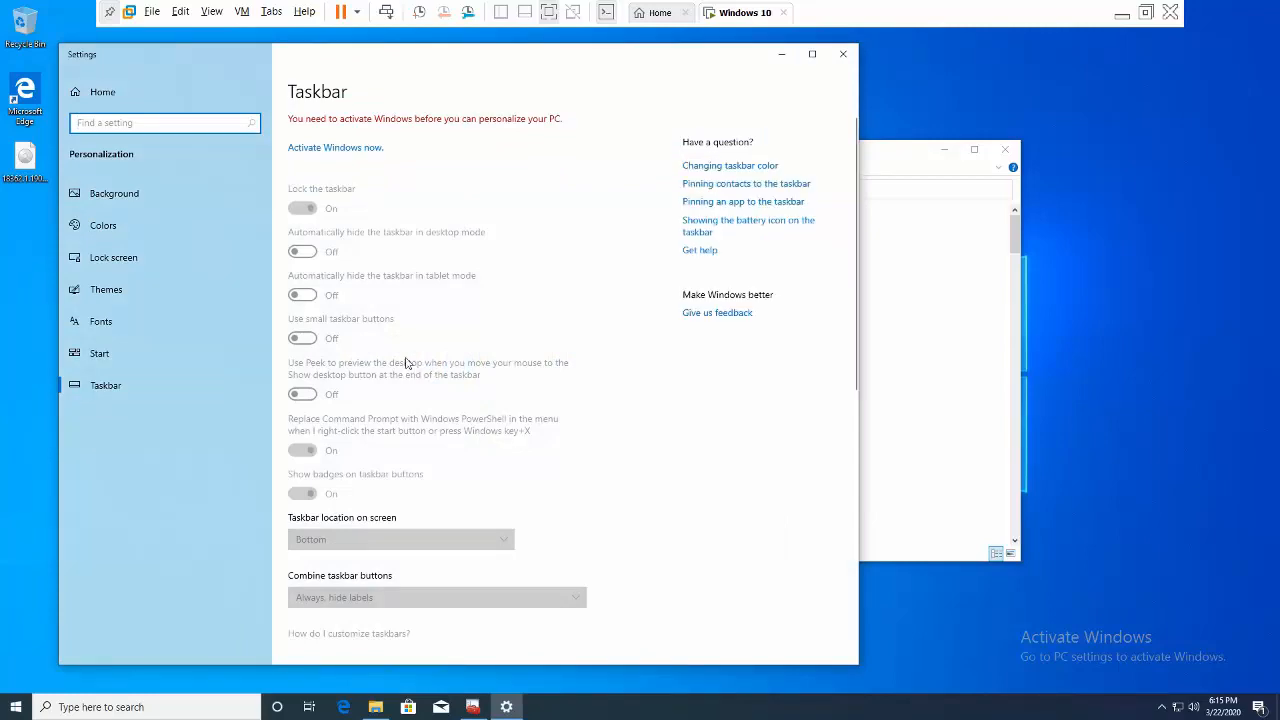
left_click(842, 56)
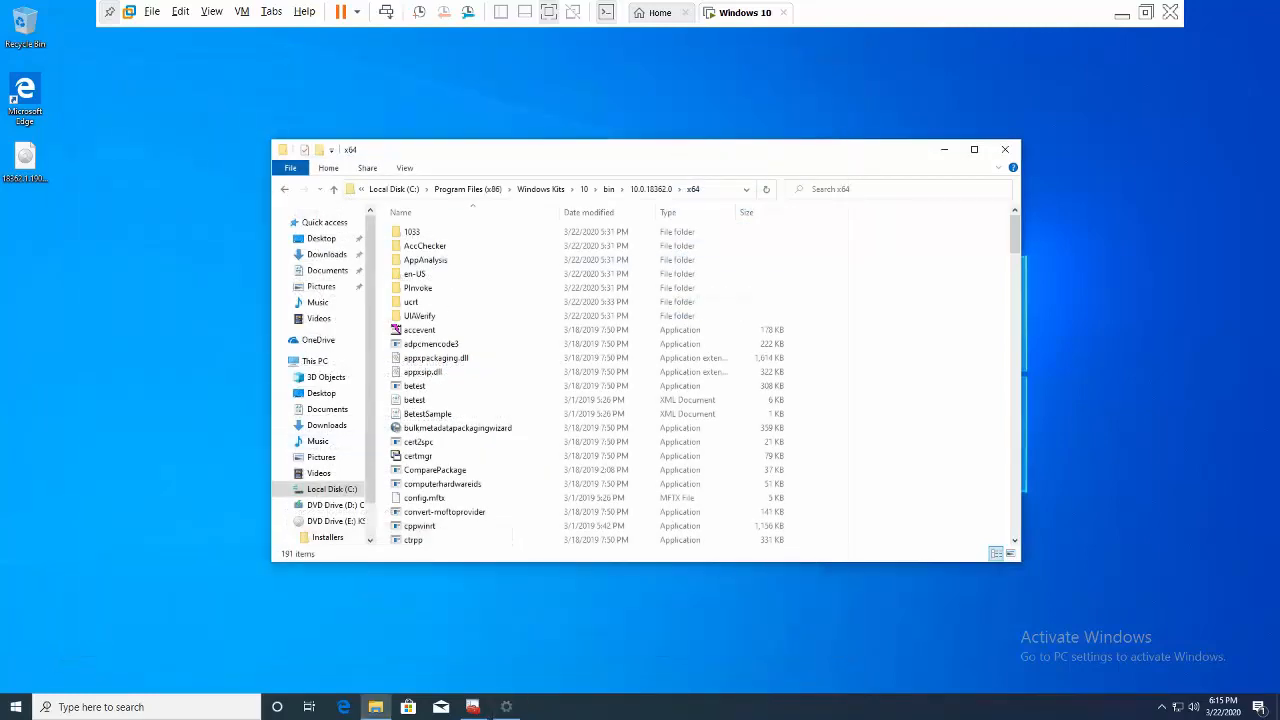
left_click(148, 706)
type("cmd")
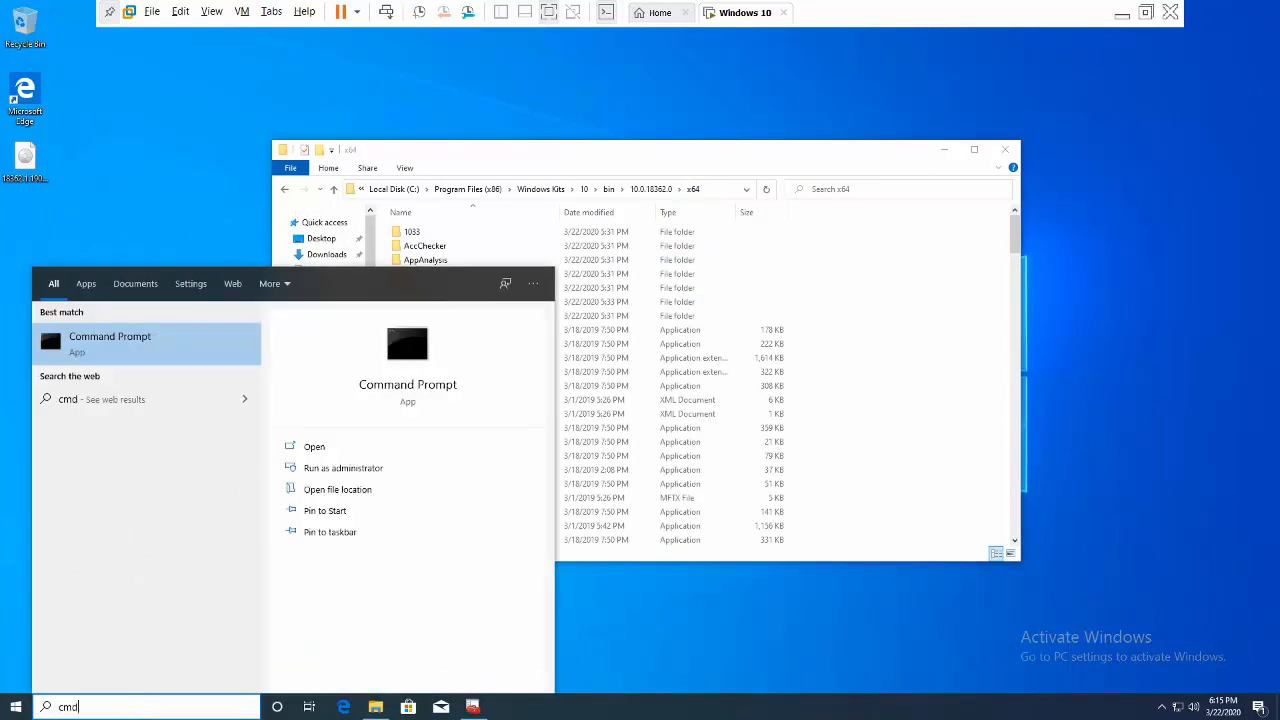
right_click(128, 338)
left_click(164, 347)
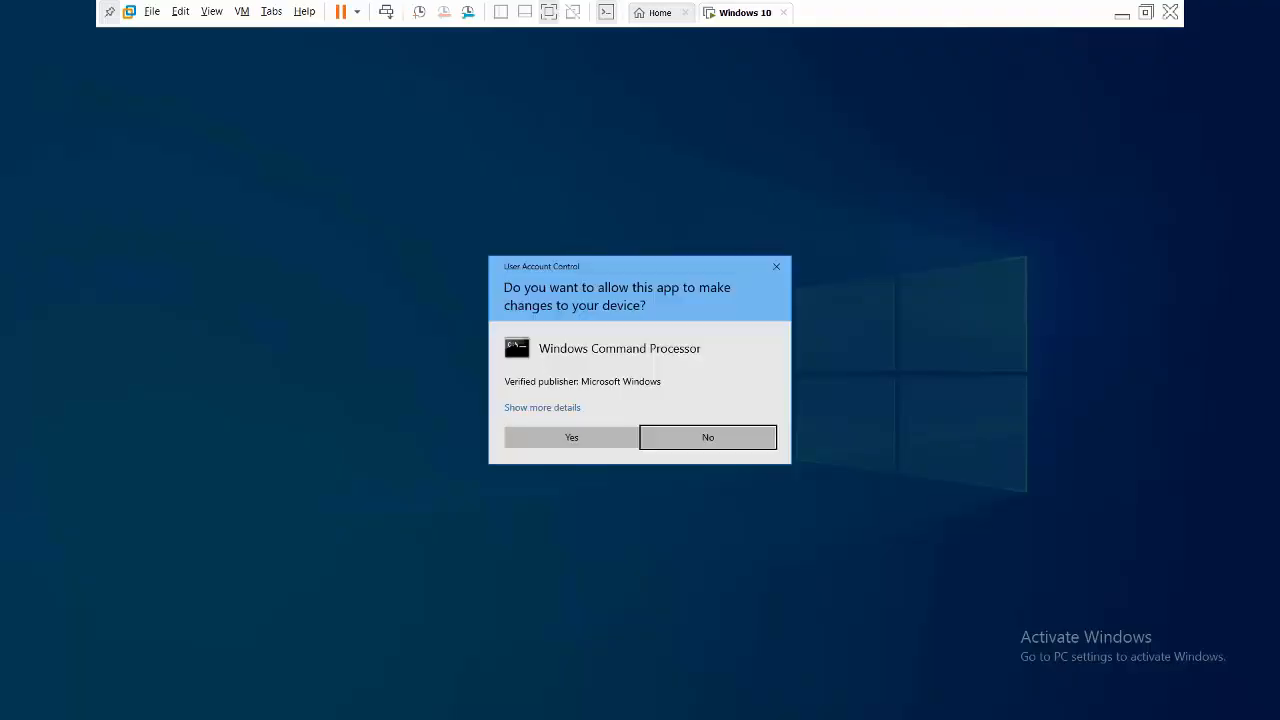
left_click(590, 440)
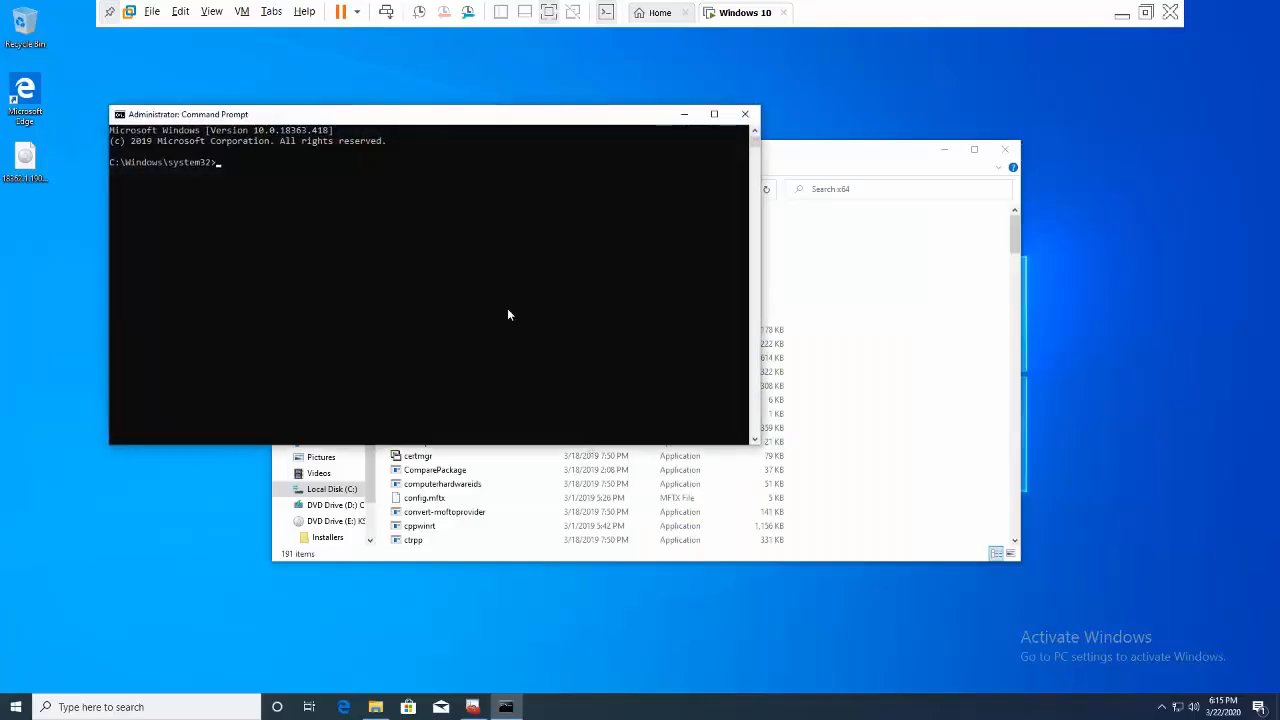
left_click_drag(405, 120, 687, 351)
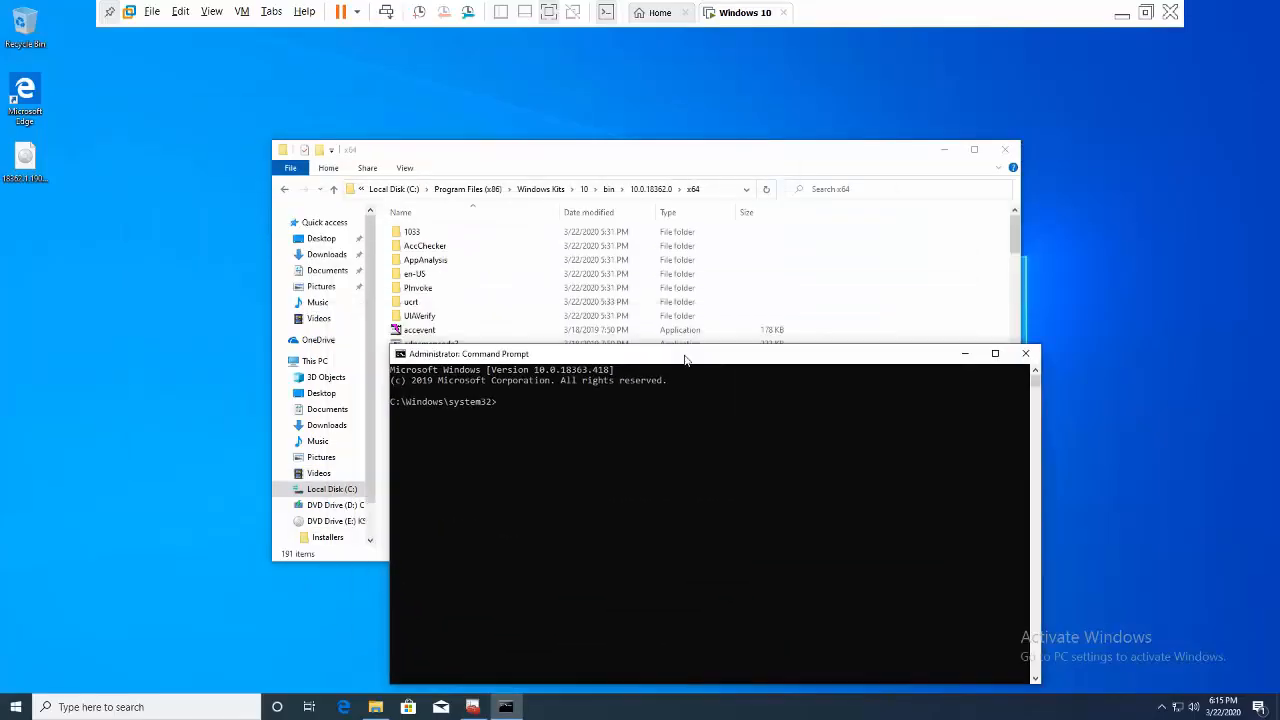
- Change the Command Prompt into the SDK x64 folder using cd with Explorer's copied path
left_click(715, 195)
left_click(715, 190)
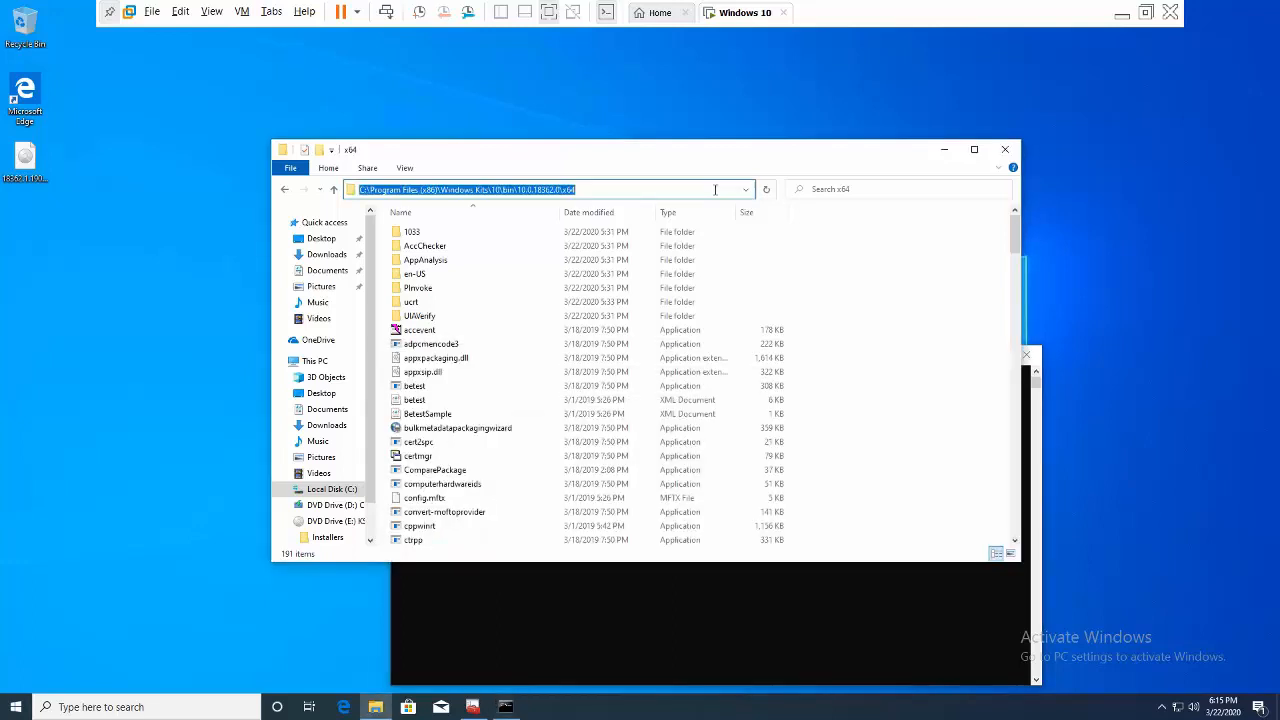
left_click(566, 441)
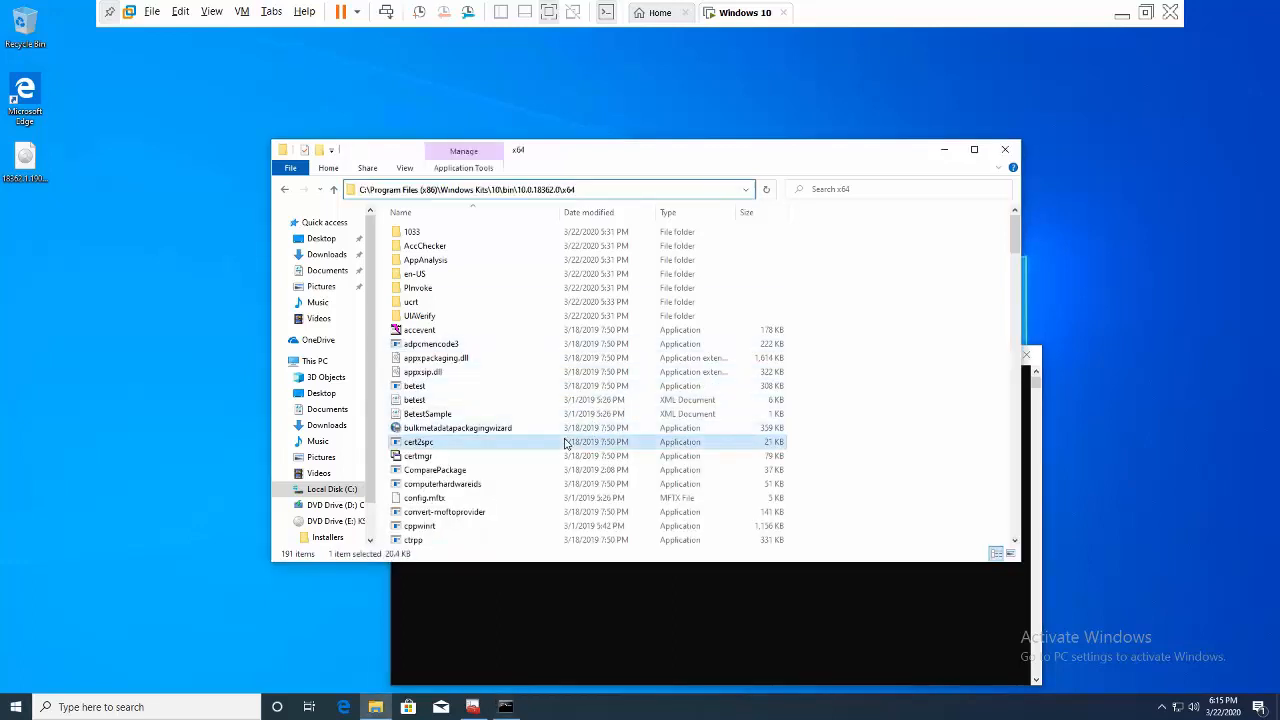
key("m")
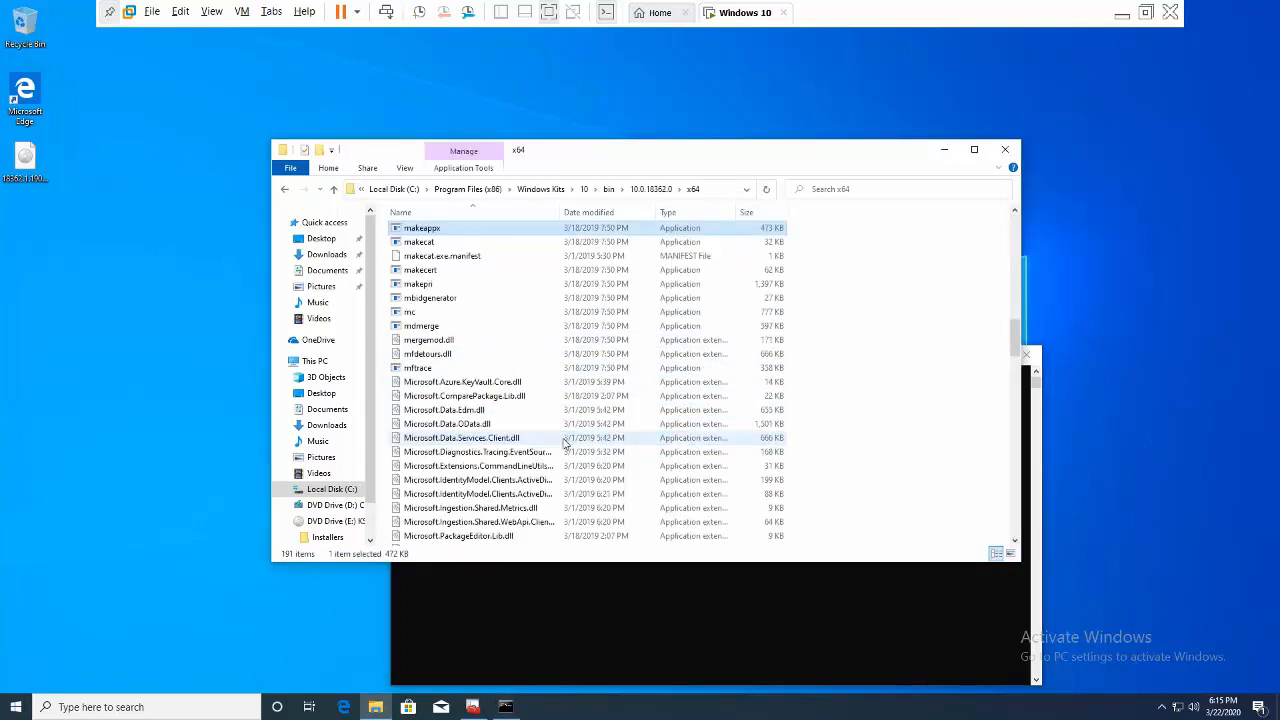
left_click(723, 611)
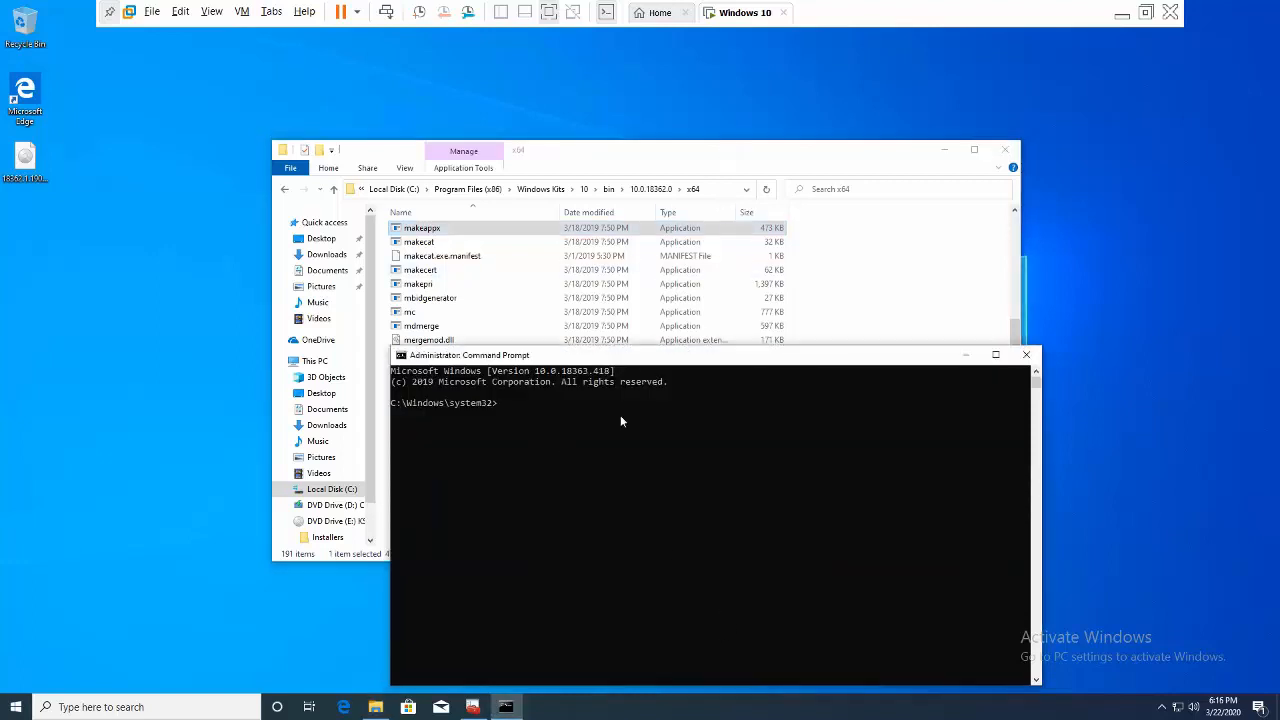
type("cd")
left_click(716, 190)
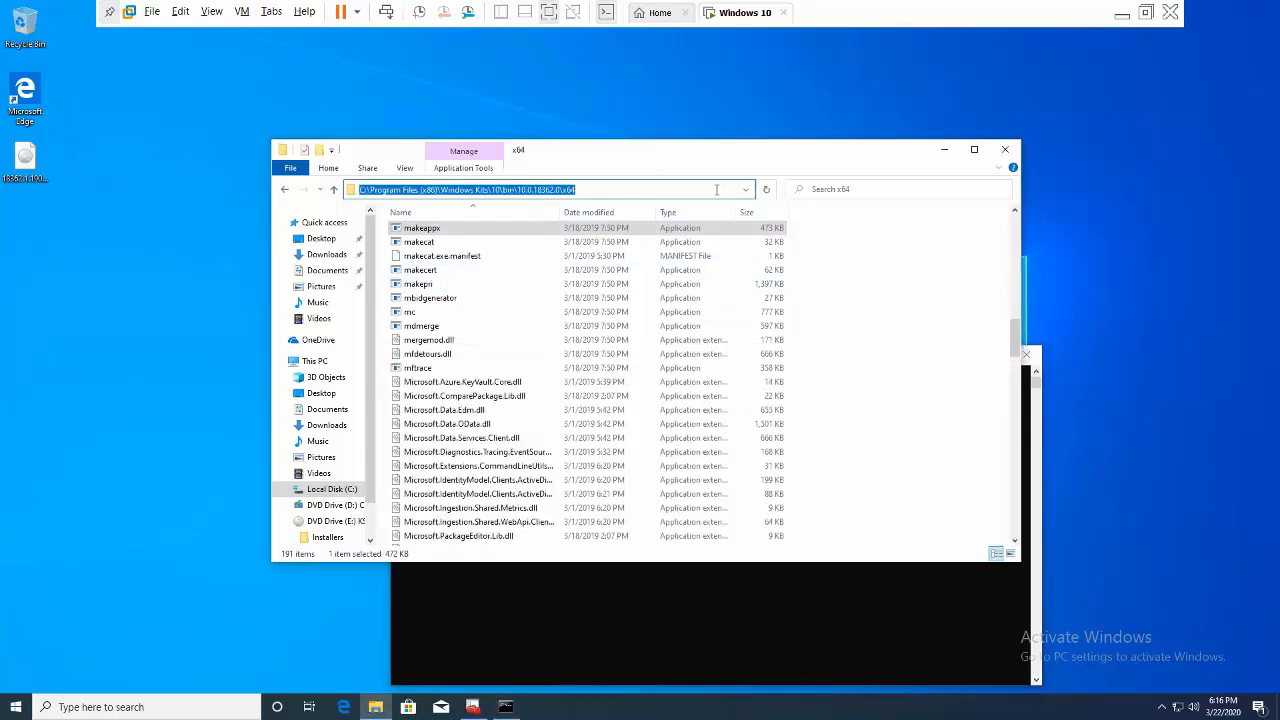
right_click(716, 190)
left_click(745, 229)
left_click(654, 667)
key("ctrl+v")
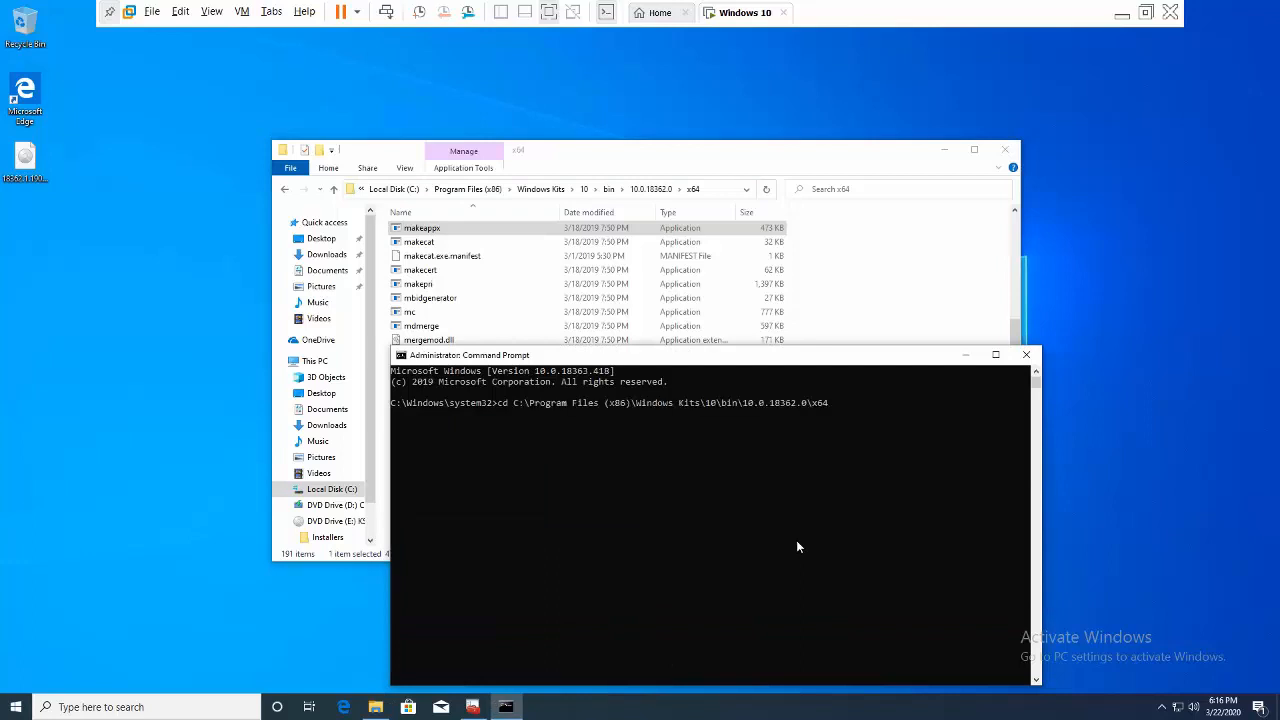
key("Return")
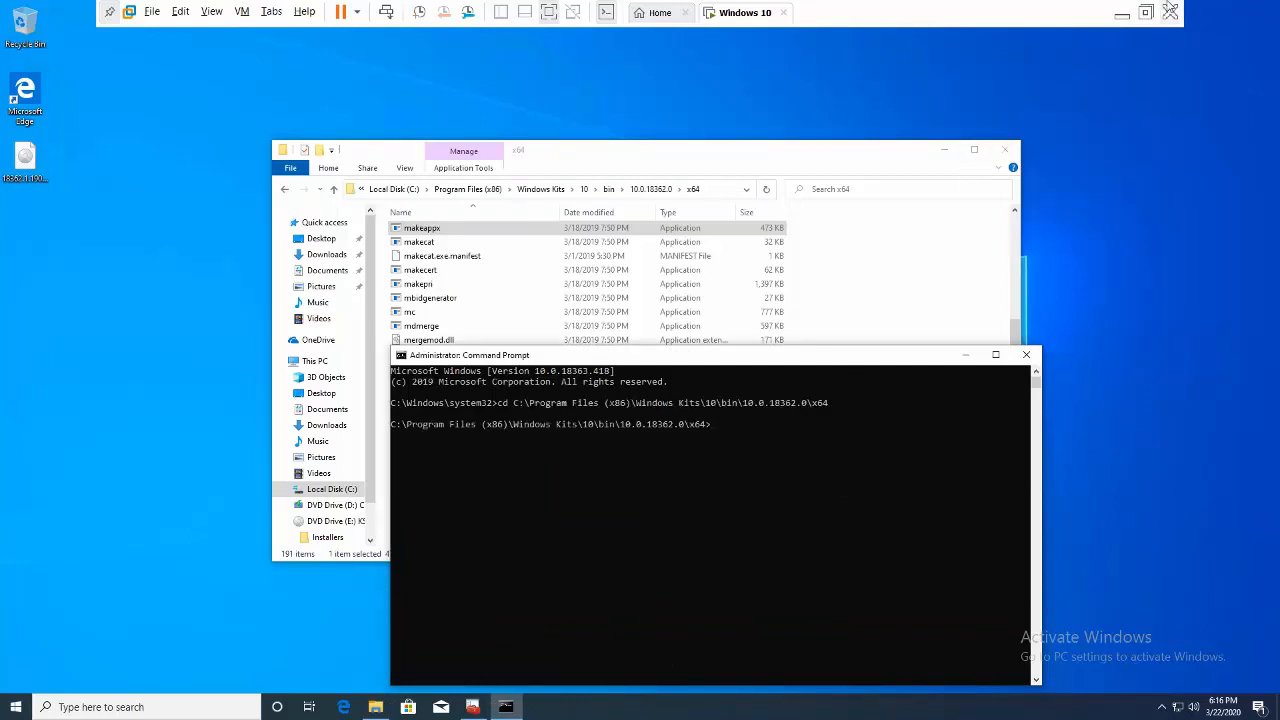
left_click(1122, 13)
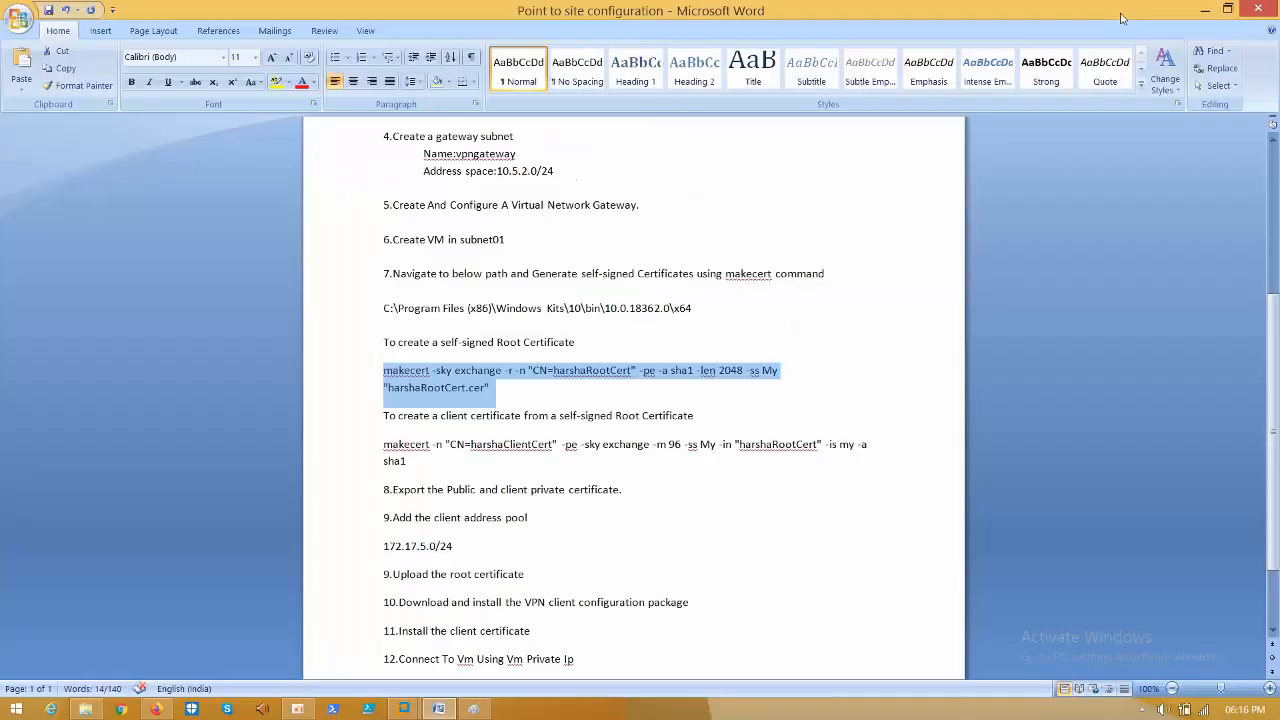
- Run the copied root-certificate makecert command in the VM's Command Prompt
right_click(480, 397)
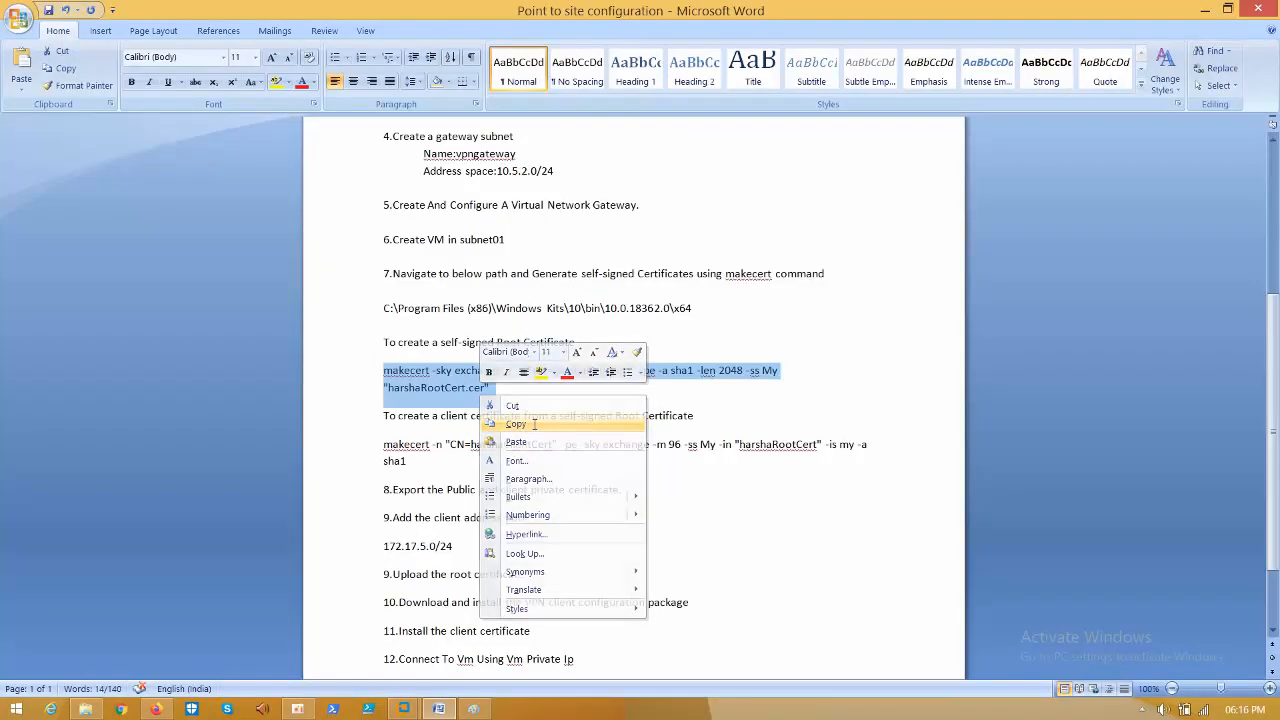
left_click(516, 424)
left_click(405, 709)
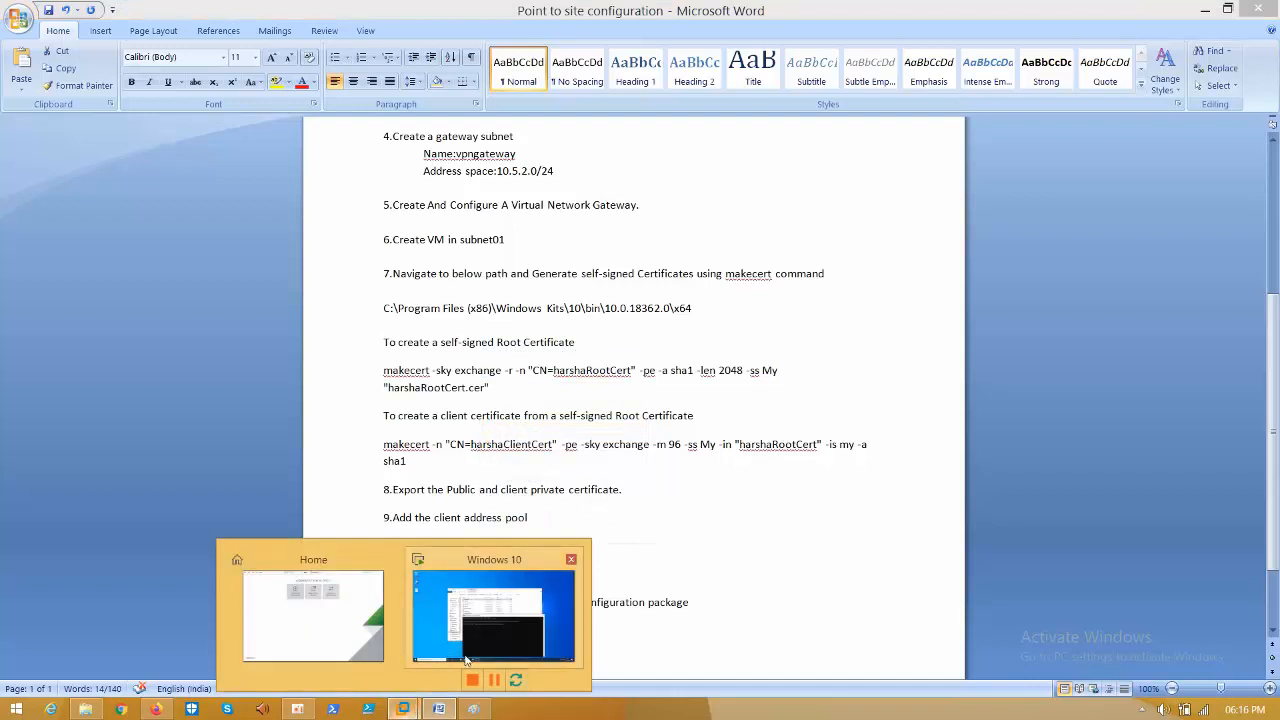
left_click(490, 620)
key("ctrl+v")
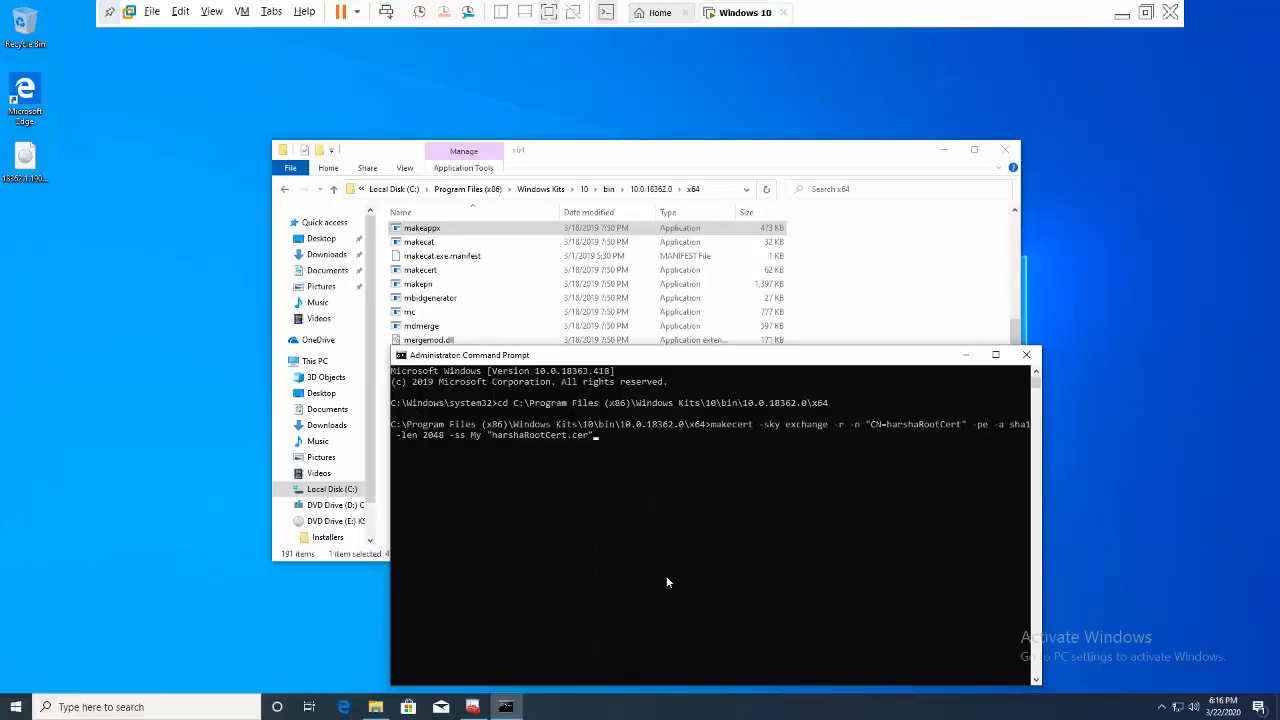
key("Return")
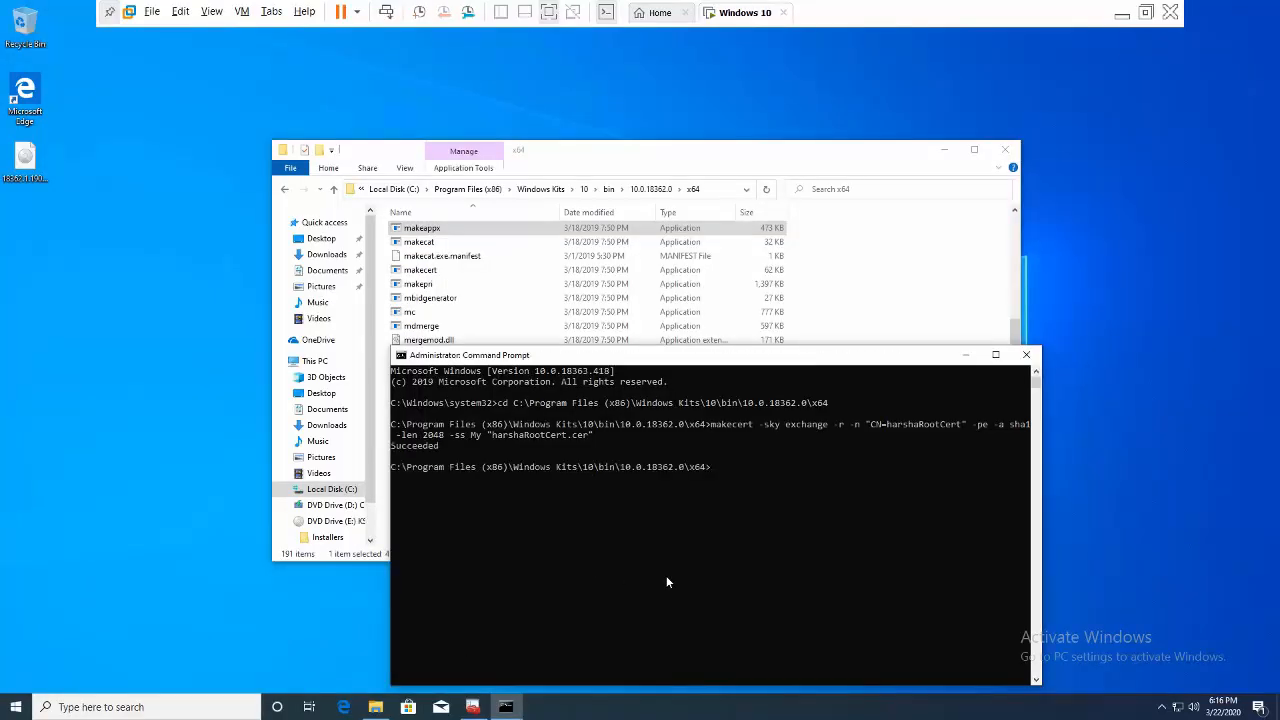
left_click(1121, 13)
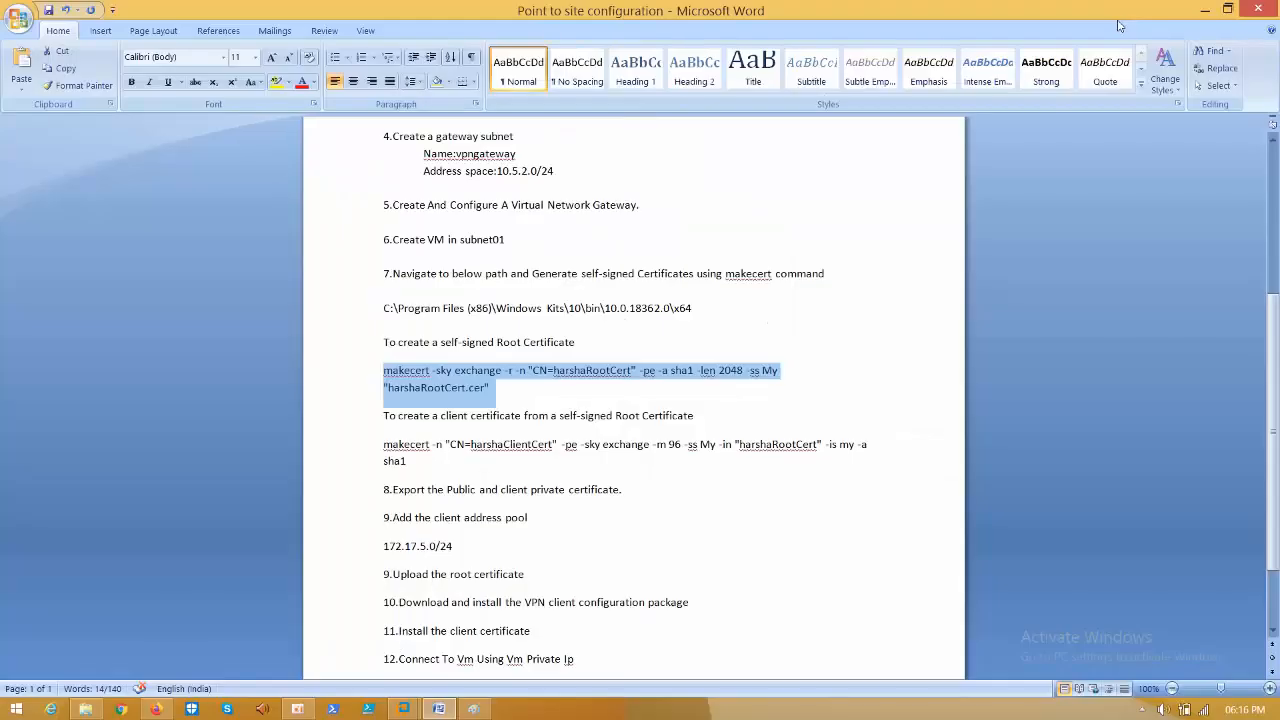
- Copy and run the client-certificate makecert command, which reports Succeeded
left_click_drag(411, 468, 378, 445)
right_click(393, 461)
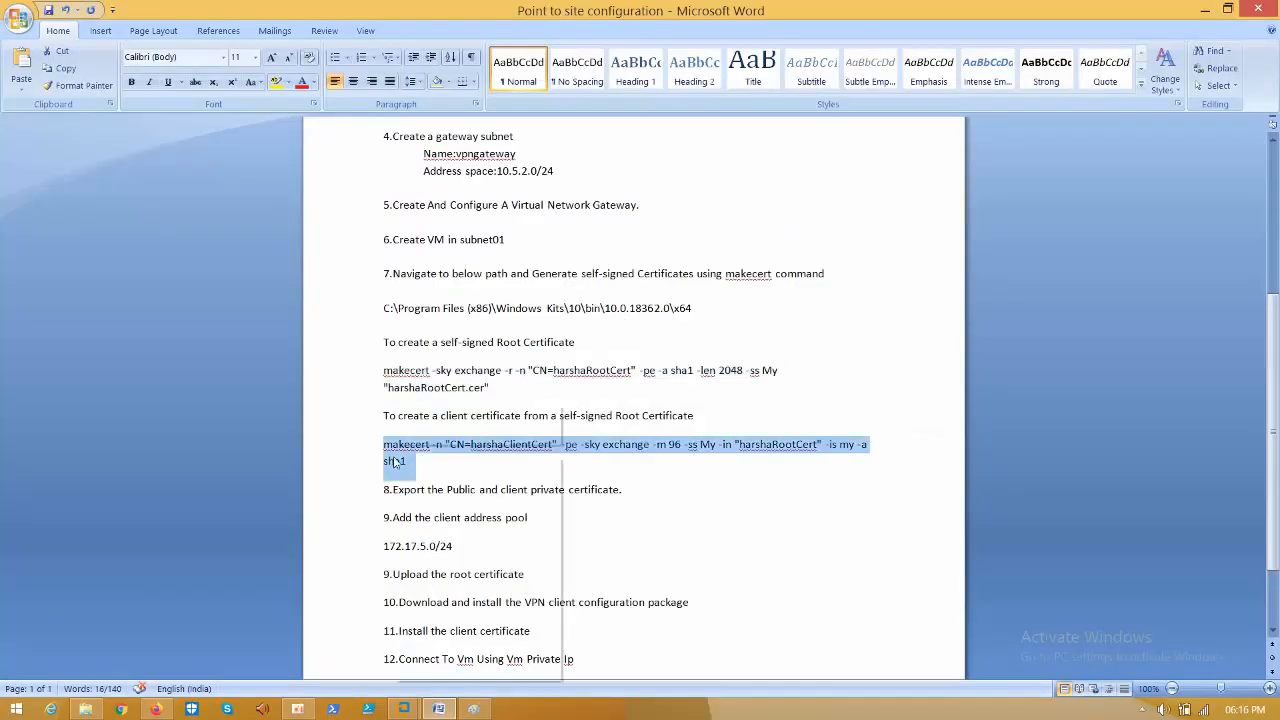
left_click(392, 473)
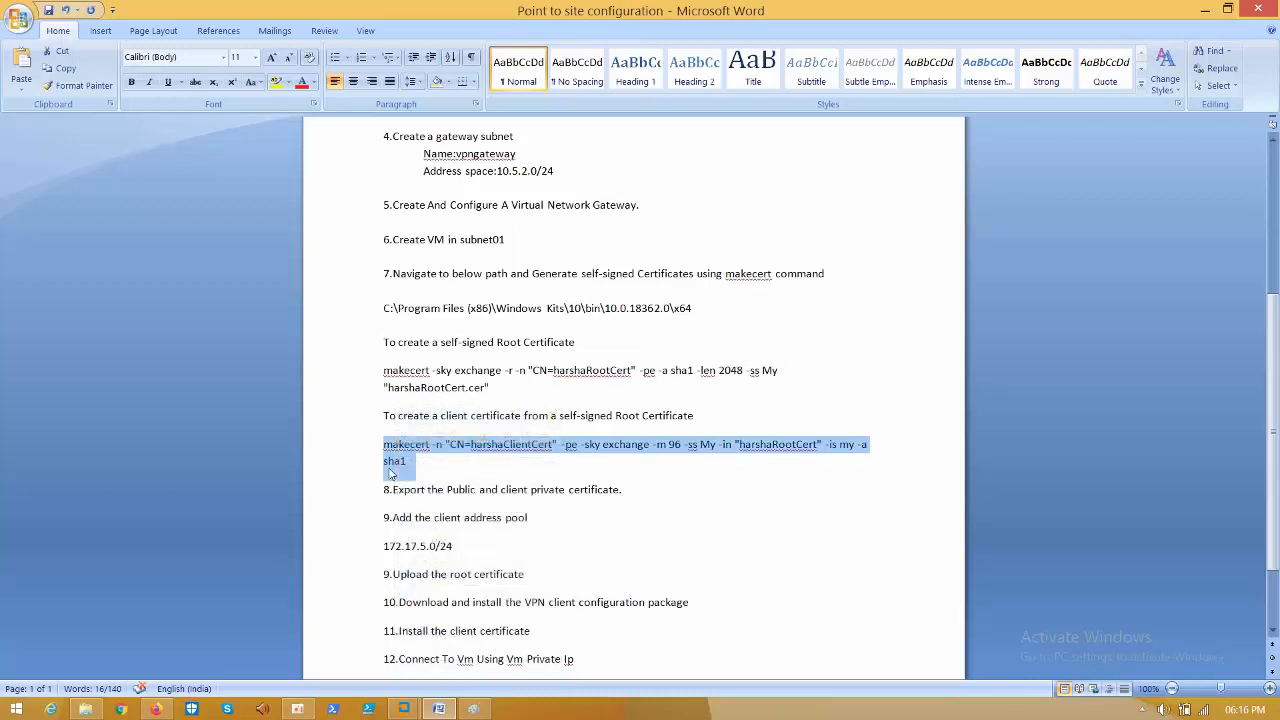
left_click(407, 461)
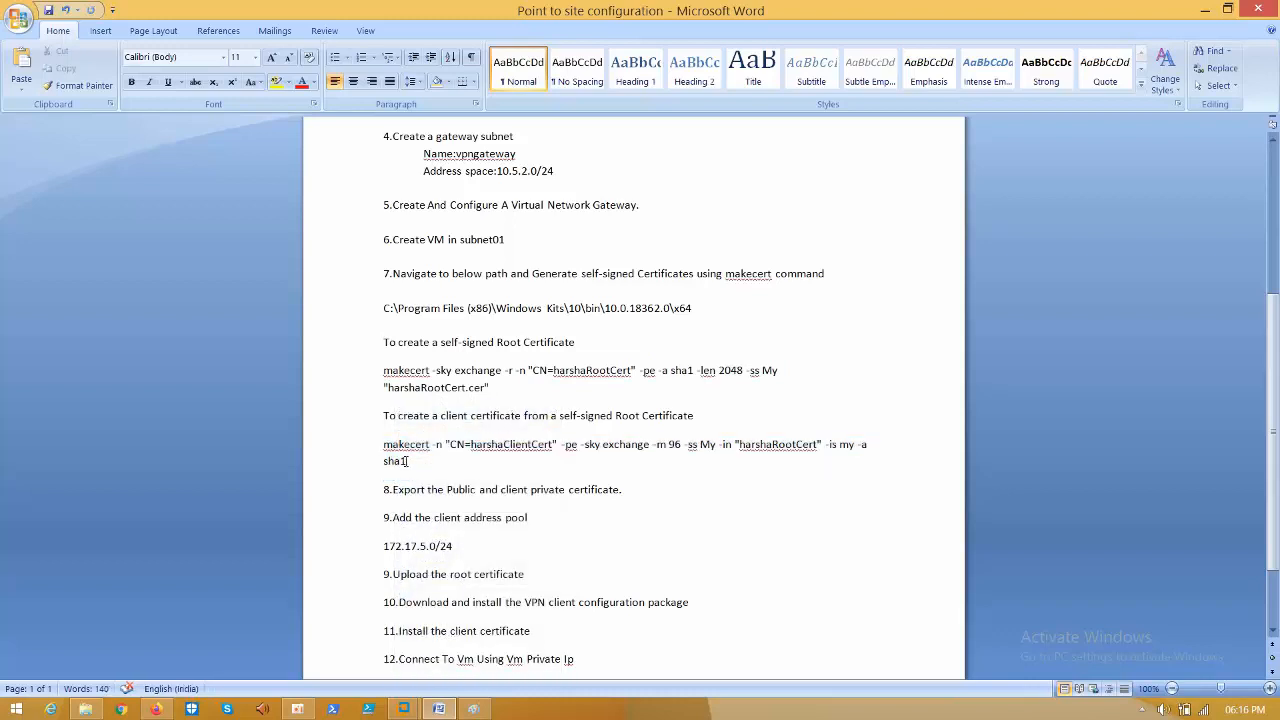
left_click_drag(407, 461, 386, 443)
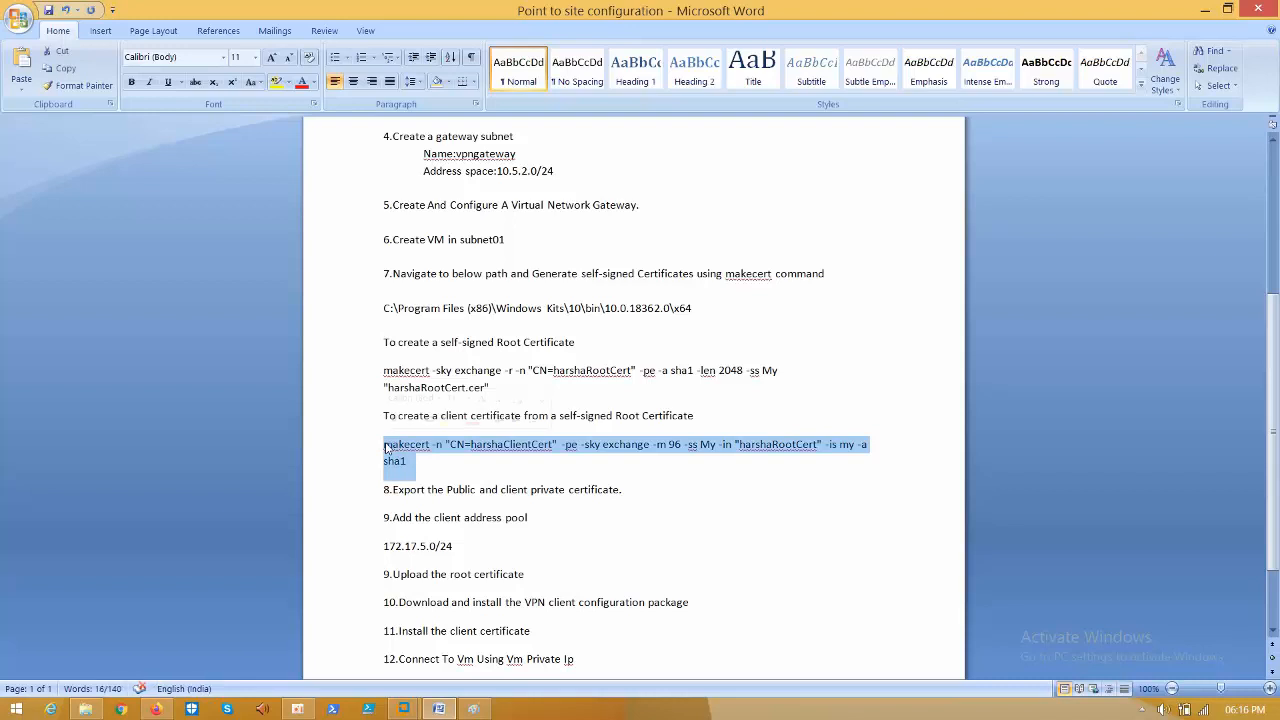
right_click(398, 460)
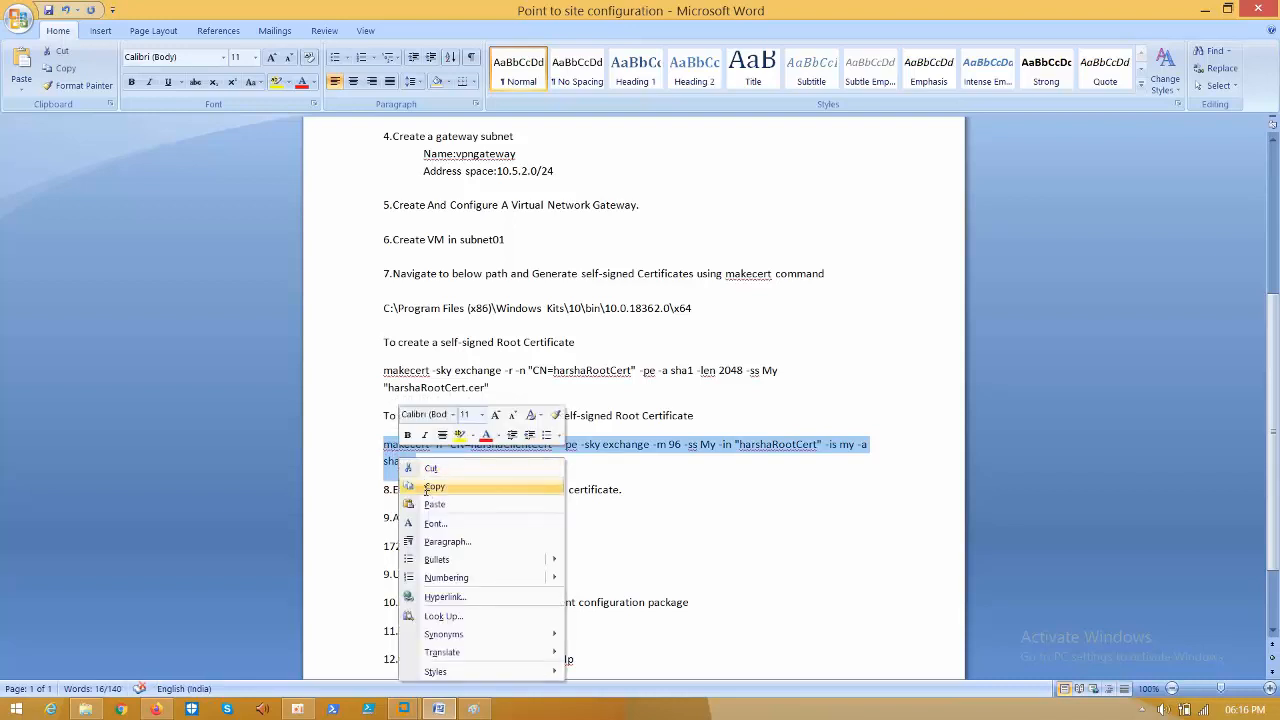
left_click(433, 486)
mouse_move(404, 708)
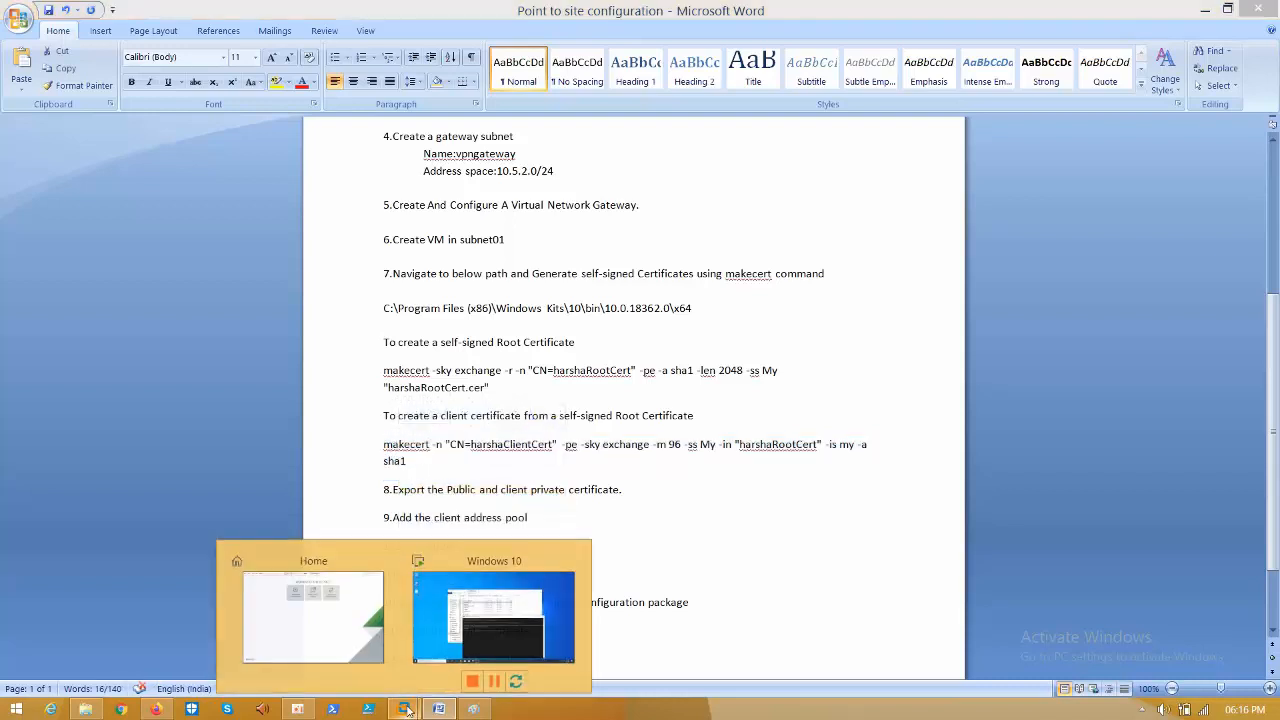
left_click(459, 660)
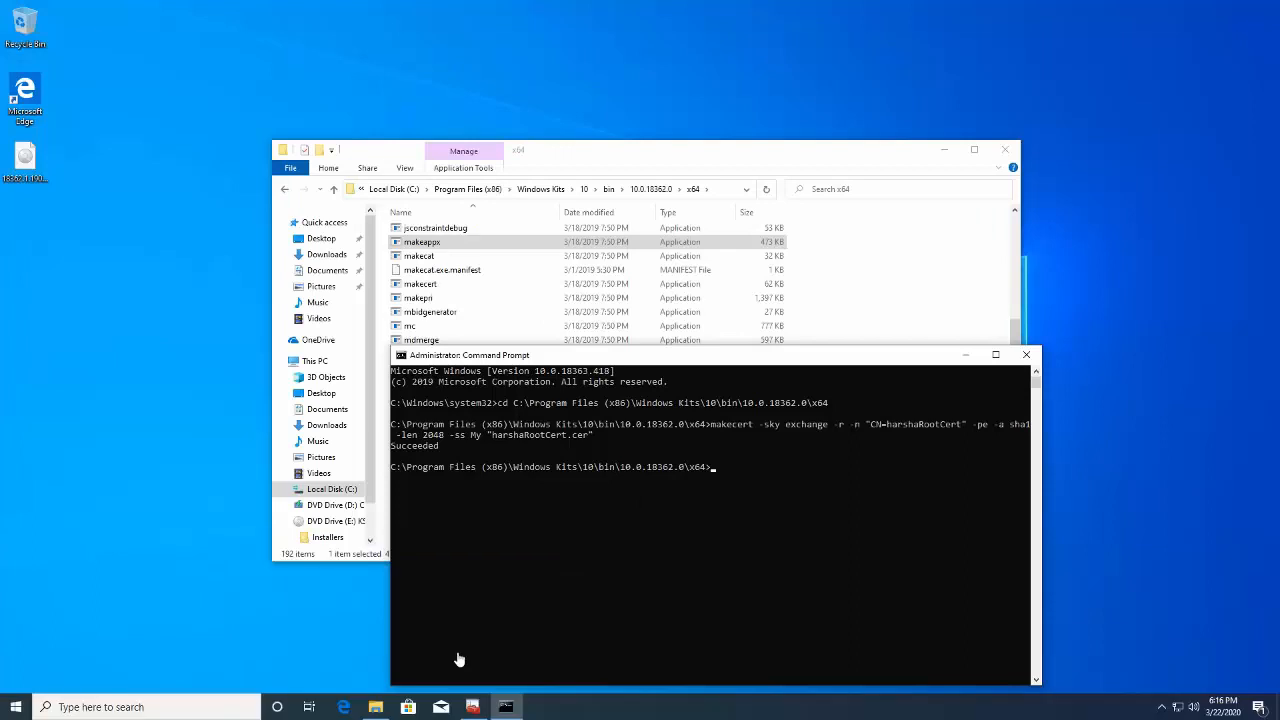
right_click(700, 518)
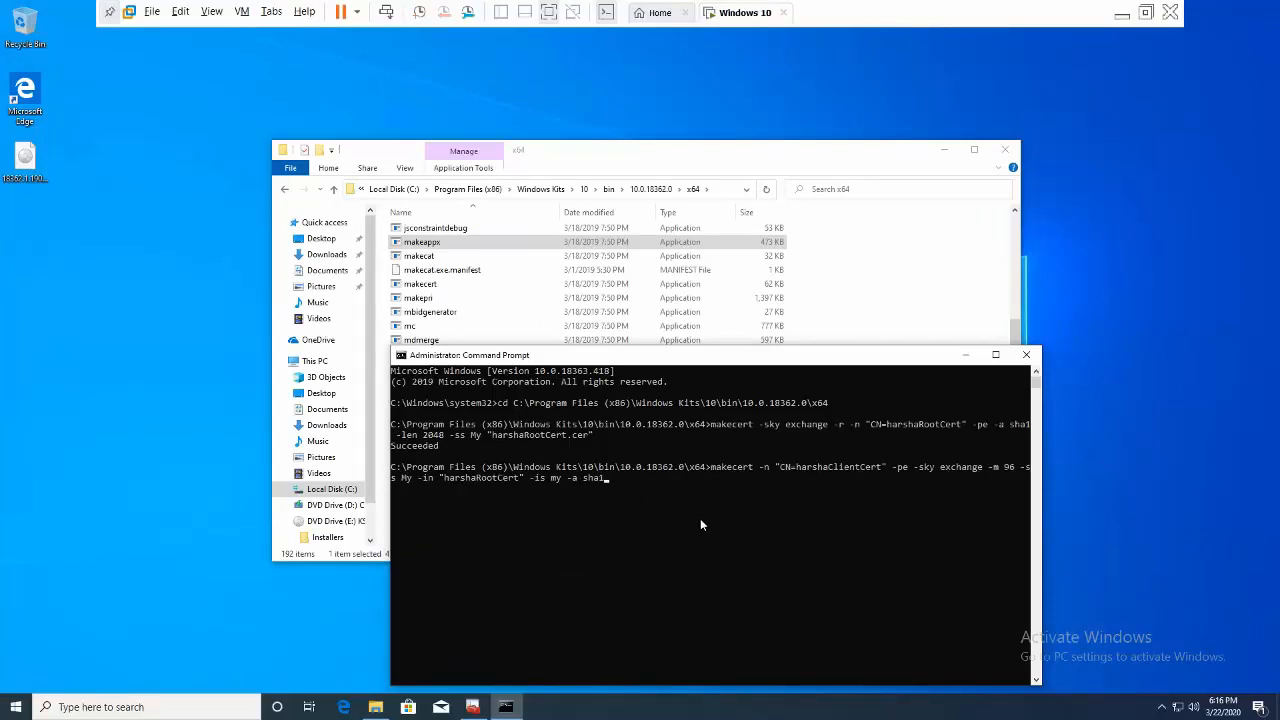
key("Return")
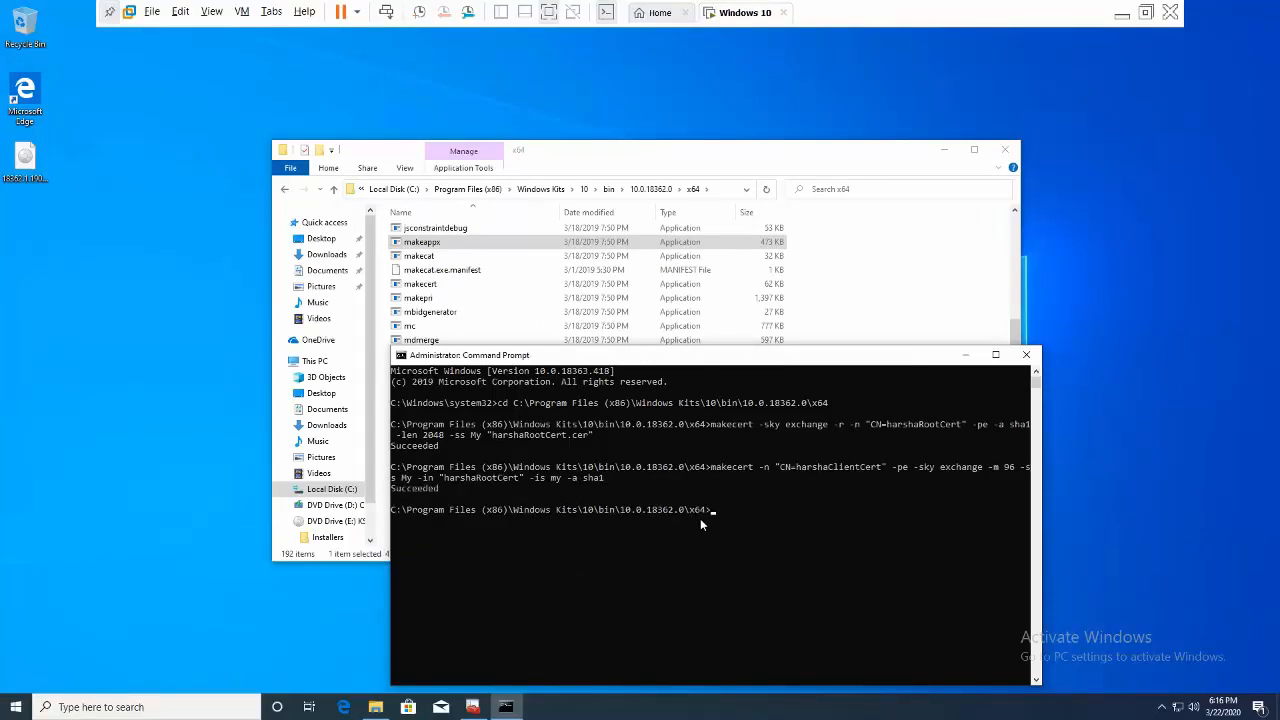
left_click(966, 352)
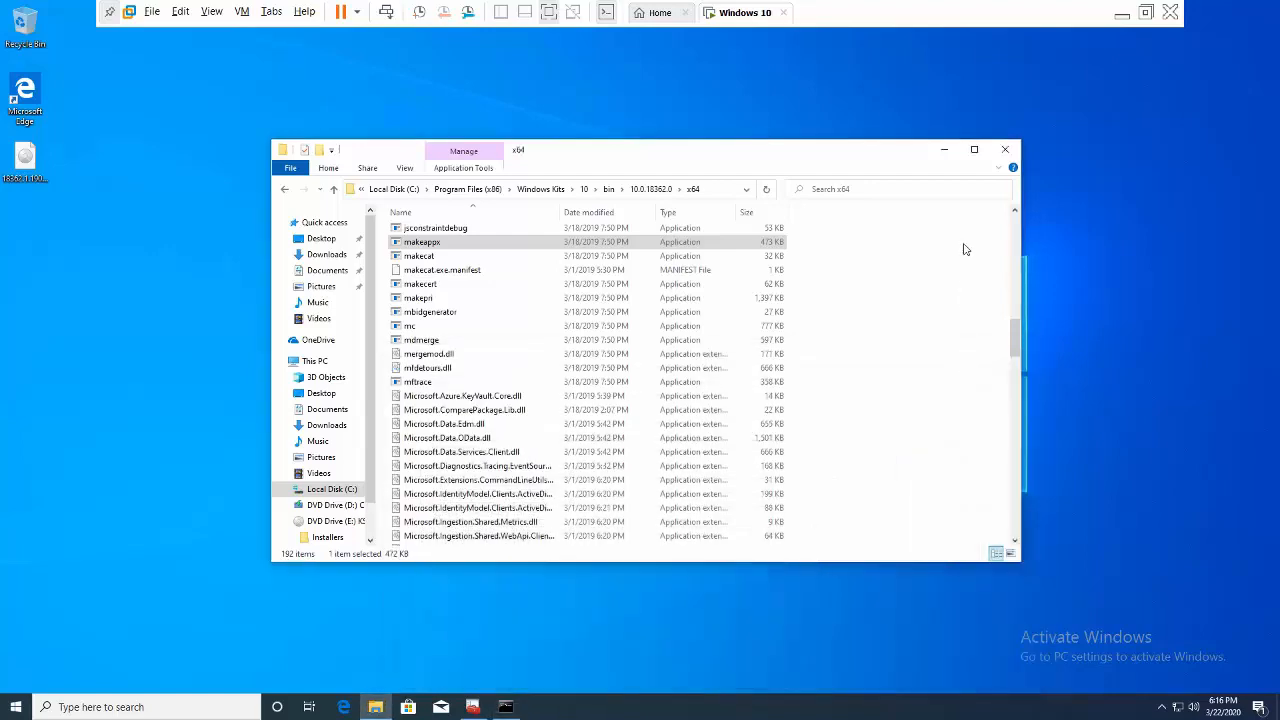
- Launch certmgr from the Run box
left_click(943, 150)
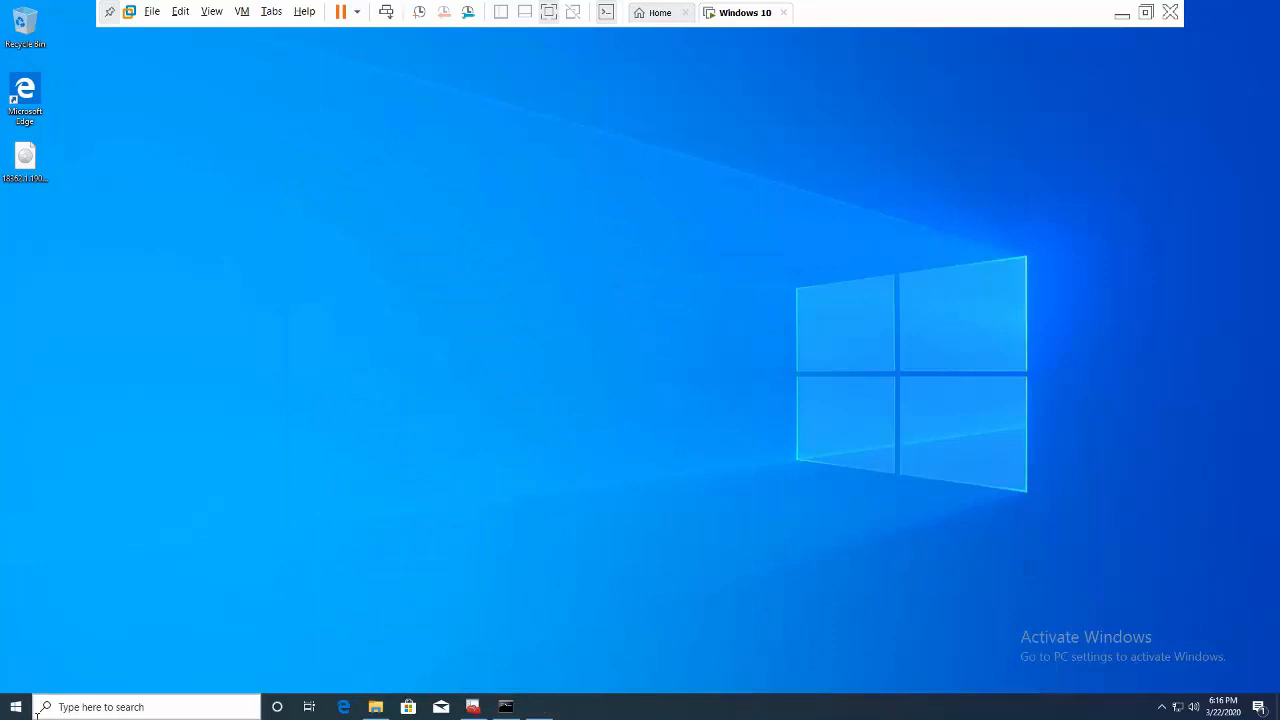
key("super+r")
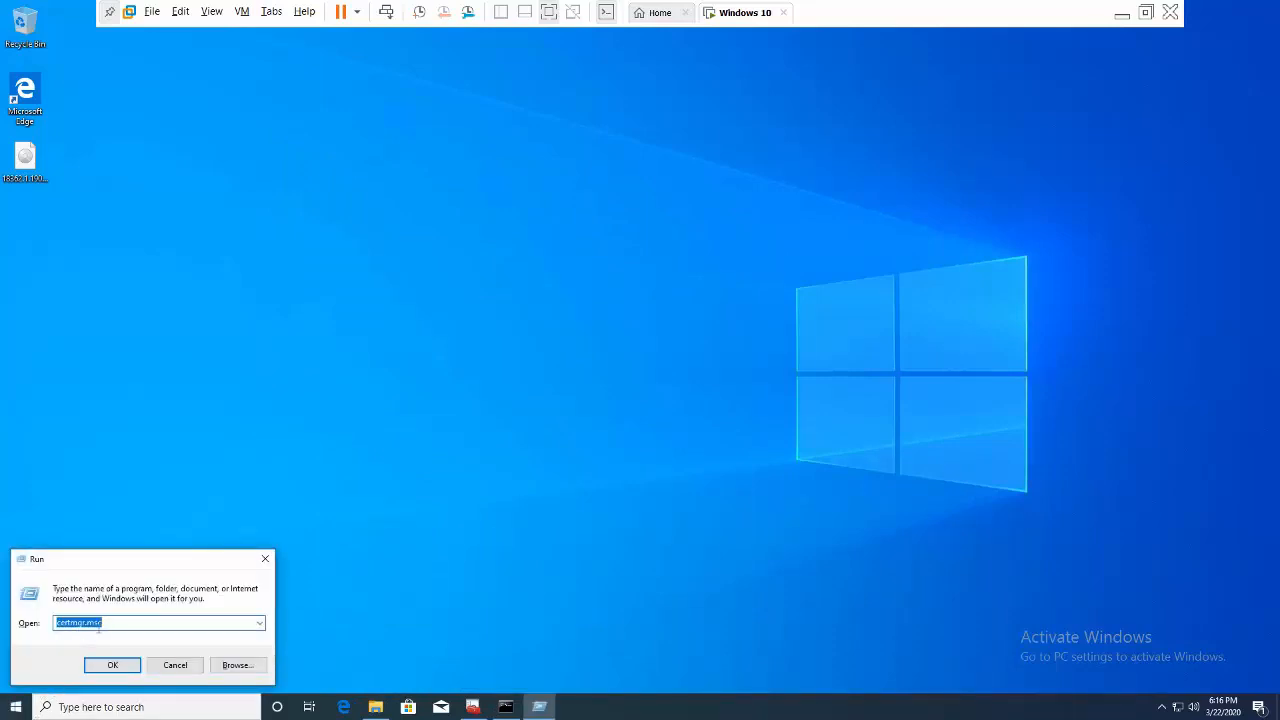
left_click(110, 666)
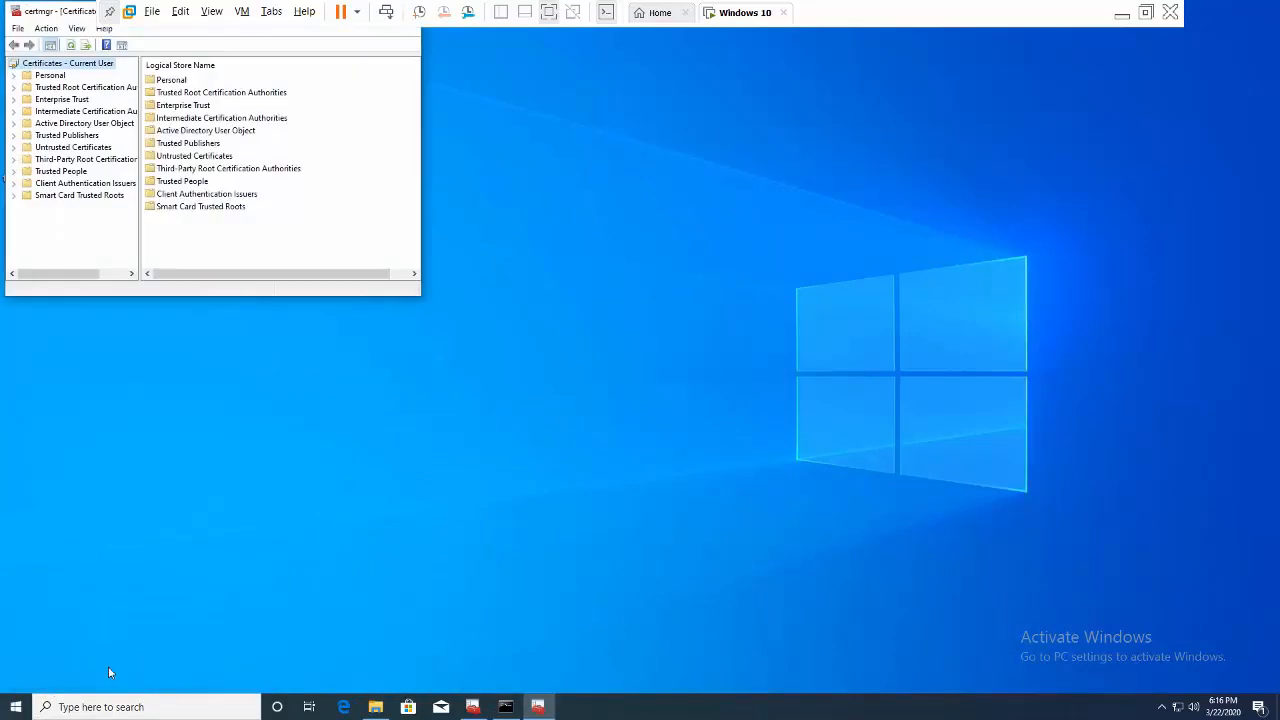
left_click(46, 28)
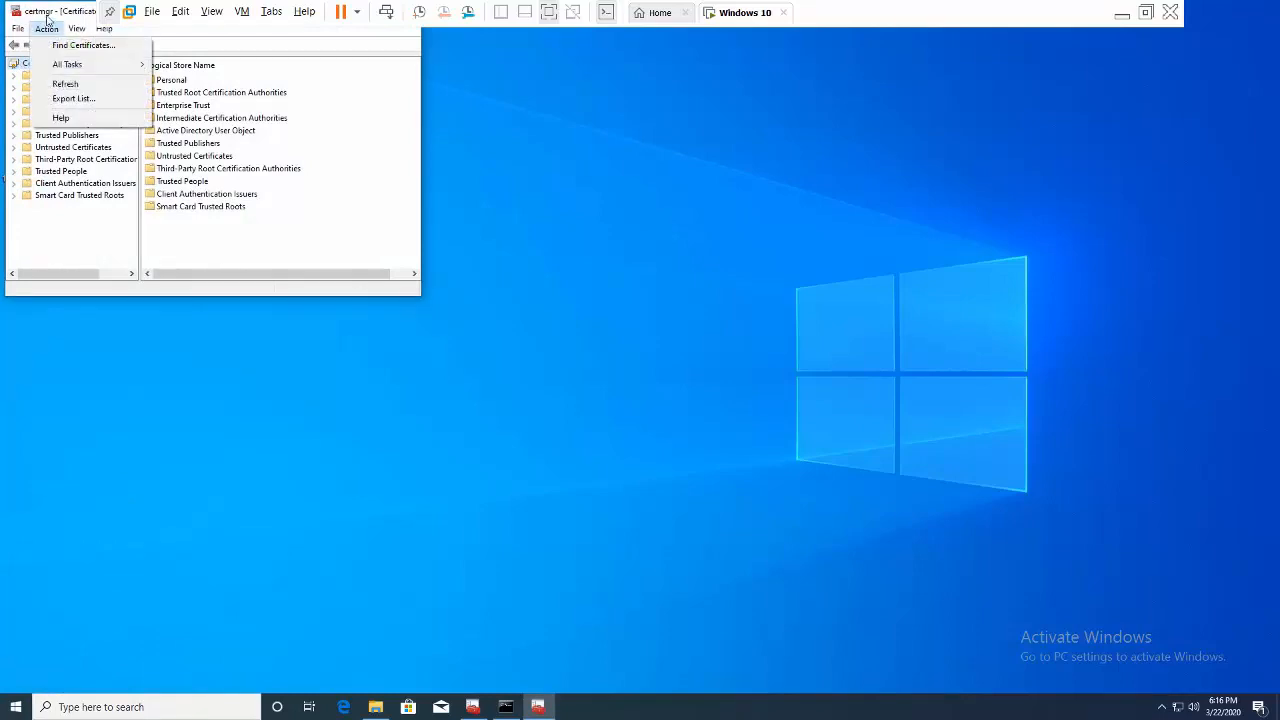
left_click_drag(51, 12, 243, 152)
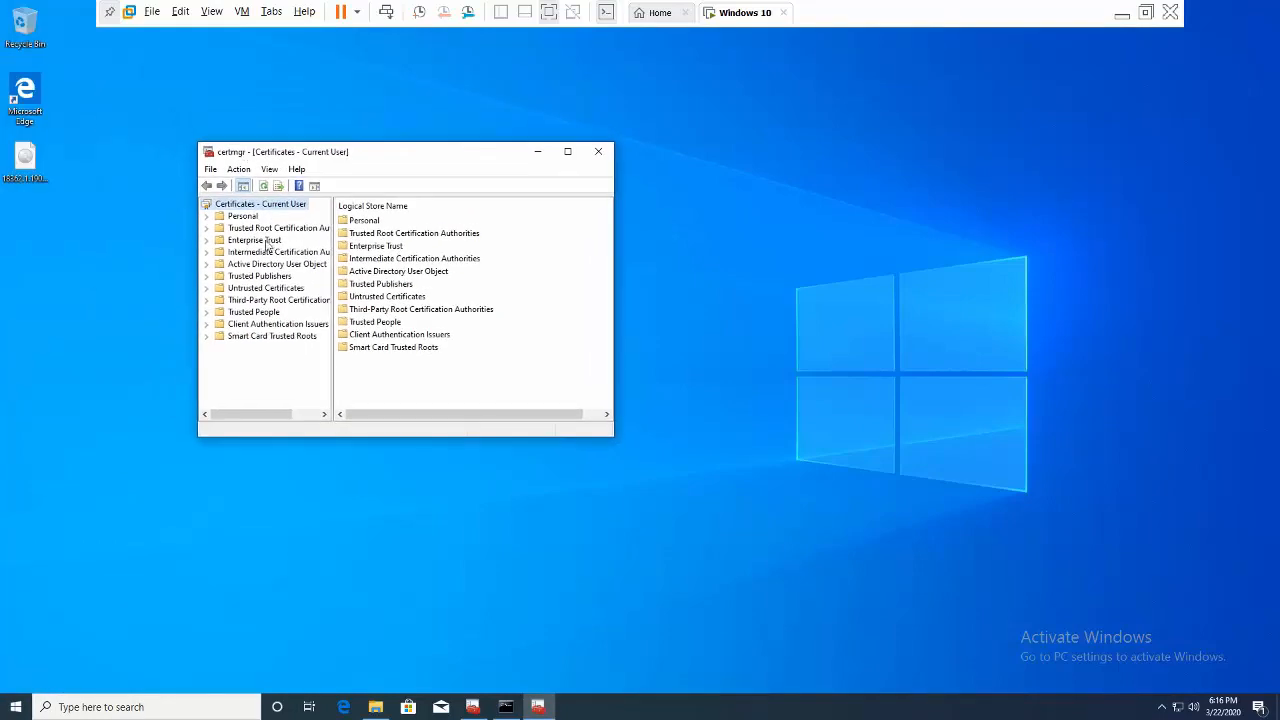
- Open Personal > Certificates and choose All Tasks > Export for the root certificate
double_click(243, 218)
left_click(256, 228)
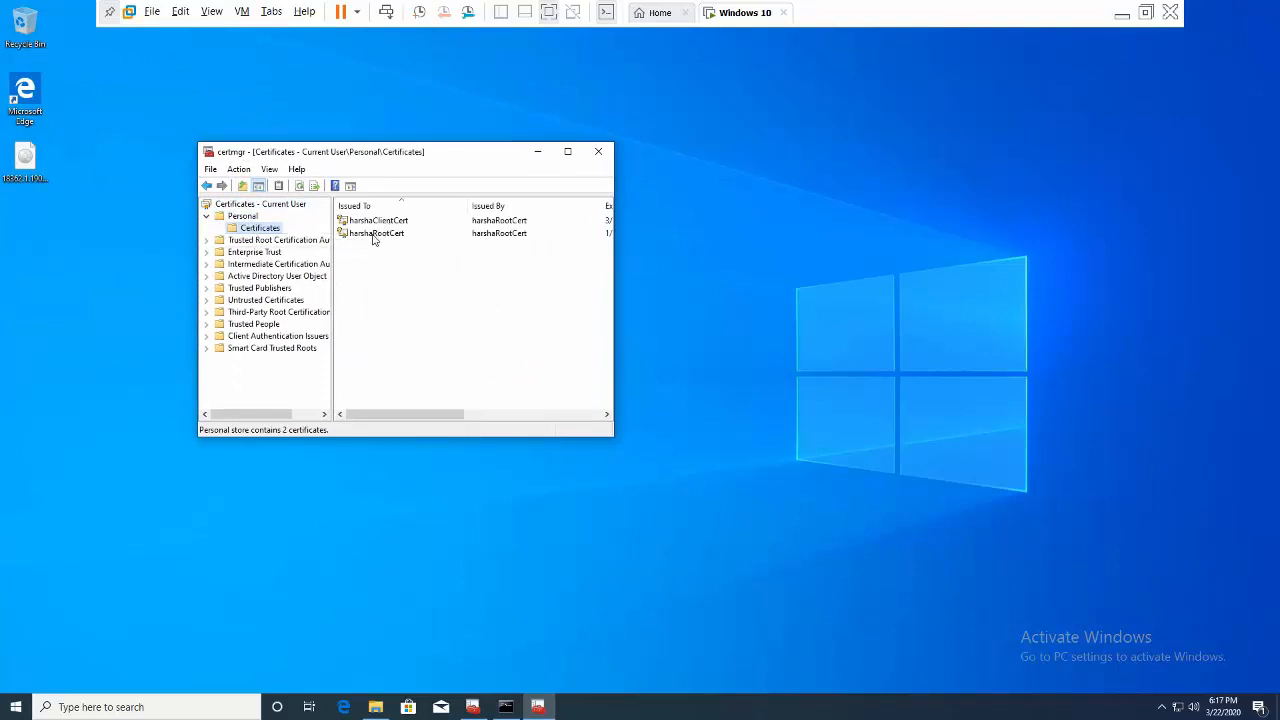
left_click(372, 235)
right_click(372, 235)
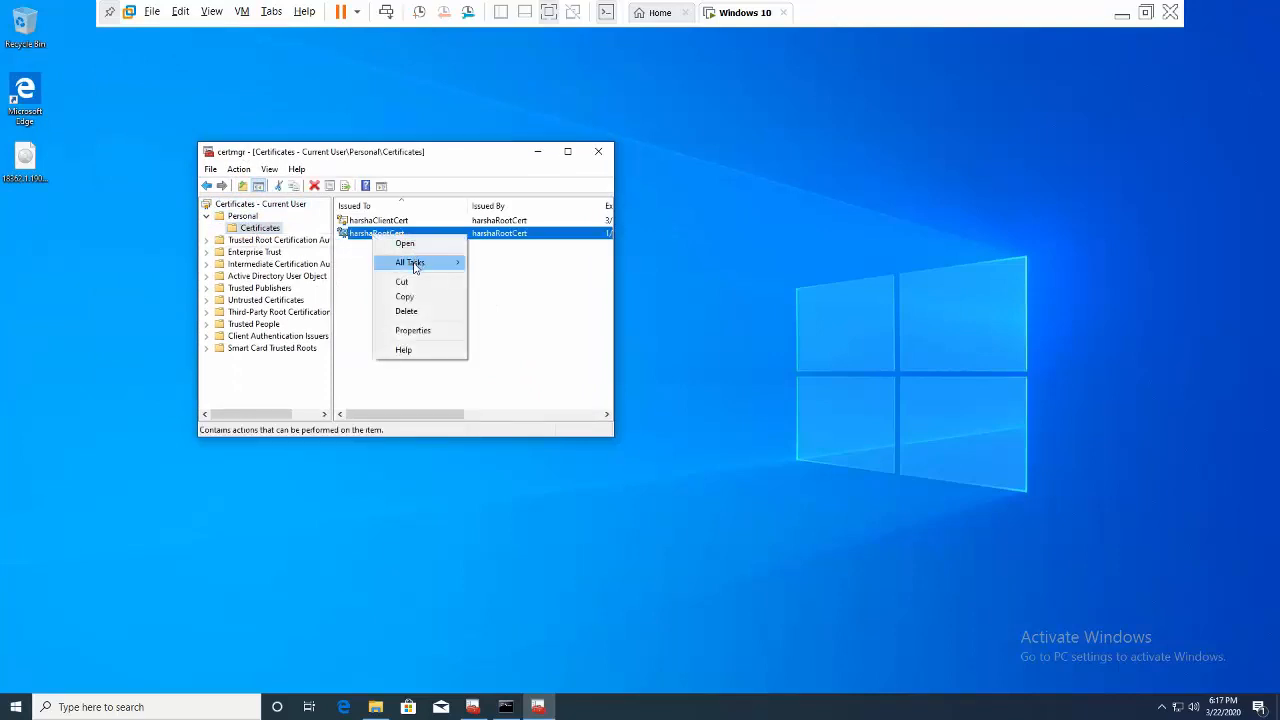
mouse_move(413, 263)
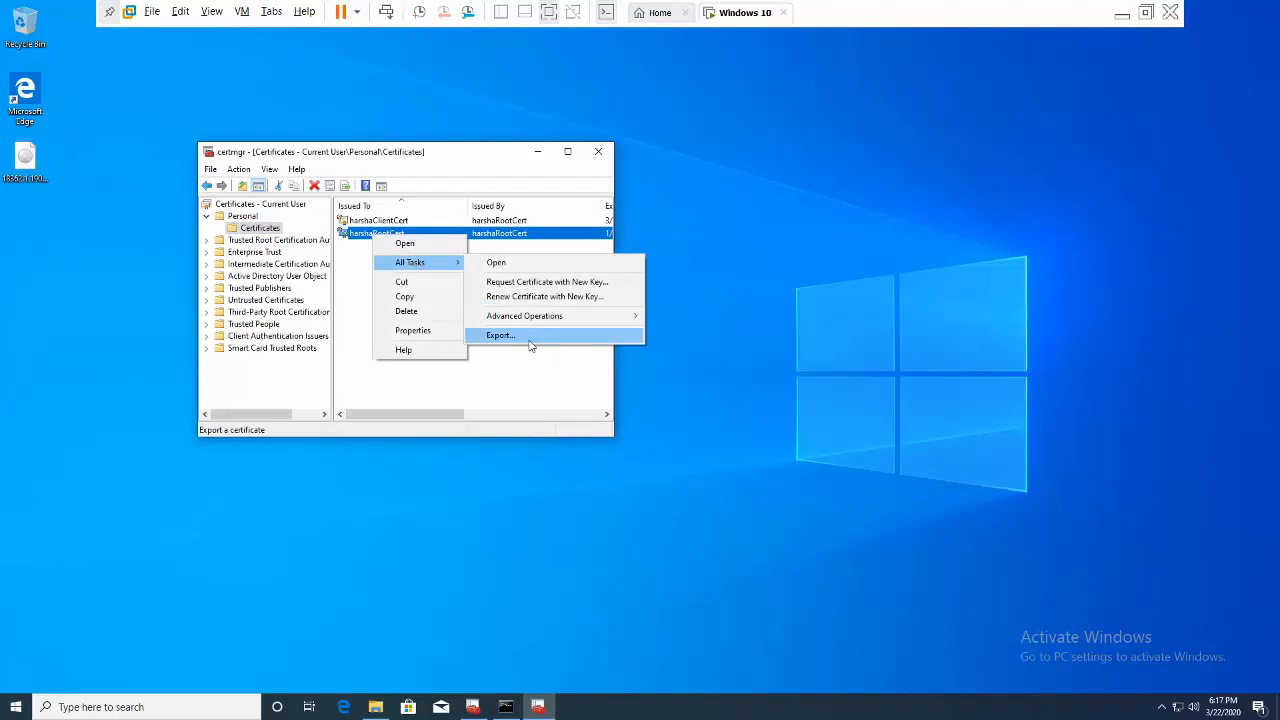
left_click(530, 345)
- Export the root certificate without its private key as Base-64 X.509 to Desktop\root.cer
left_click(497, 451)
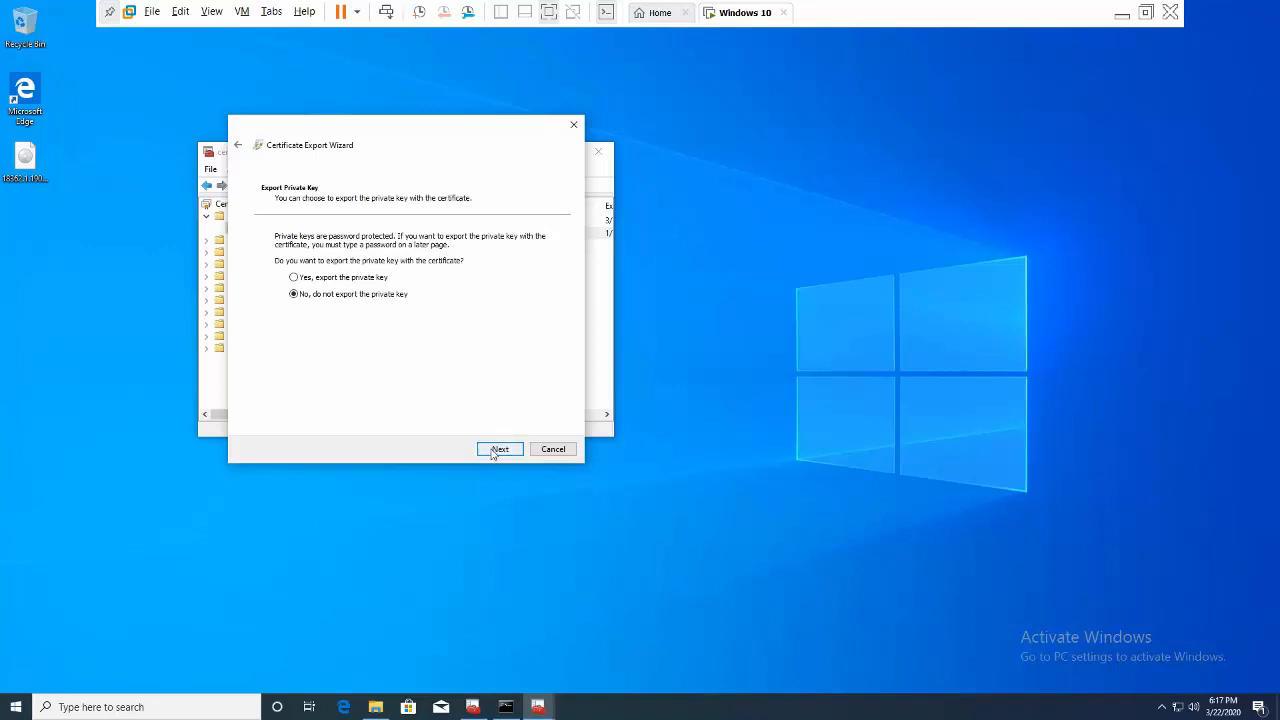
left_click(497, 450)
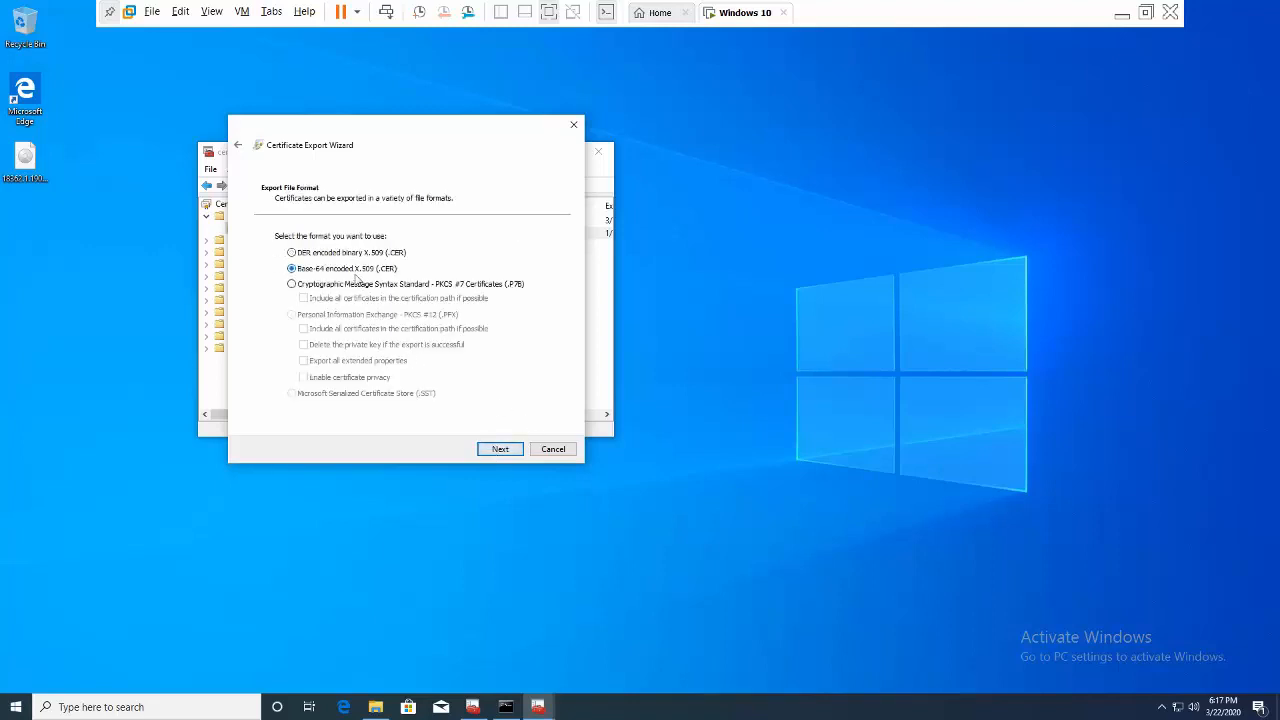
left_click(499, 449)
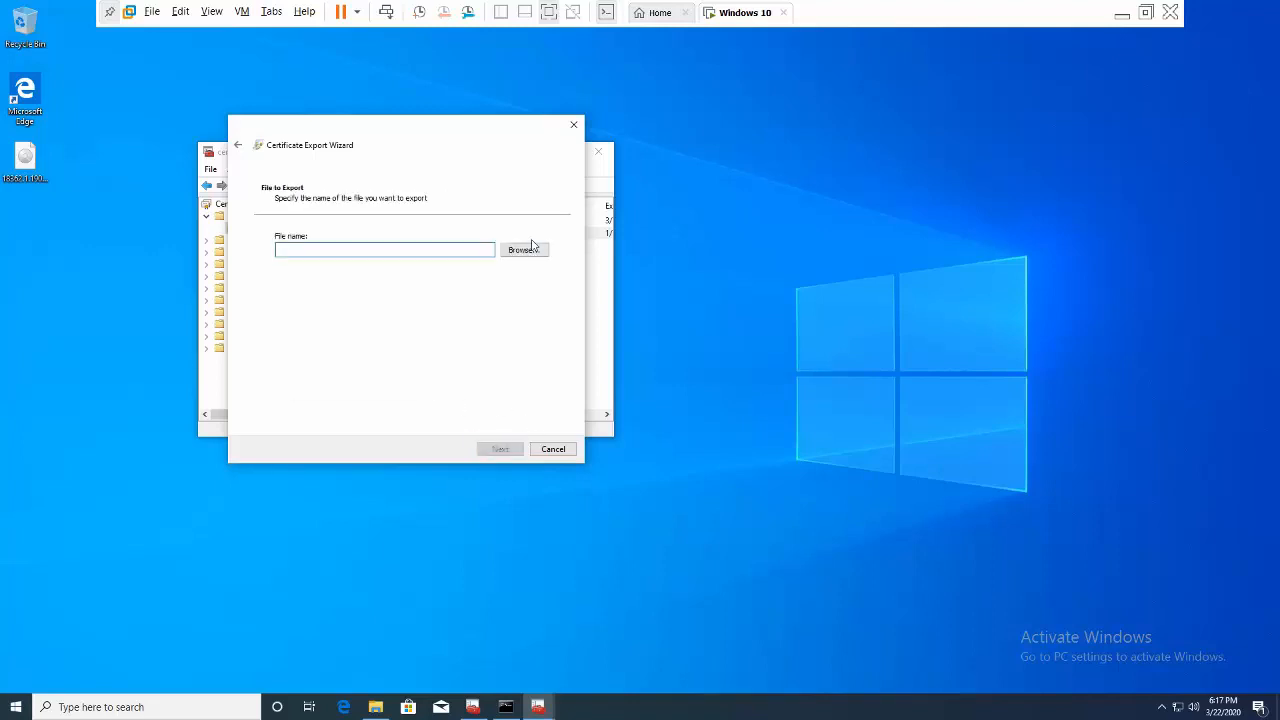
left_click(520, 251)
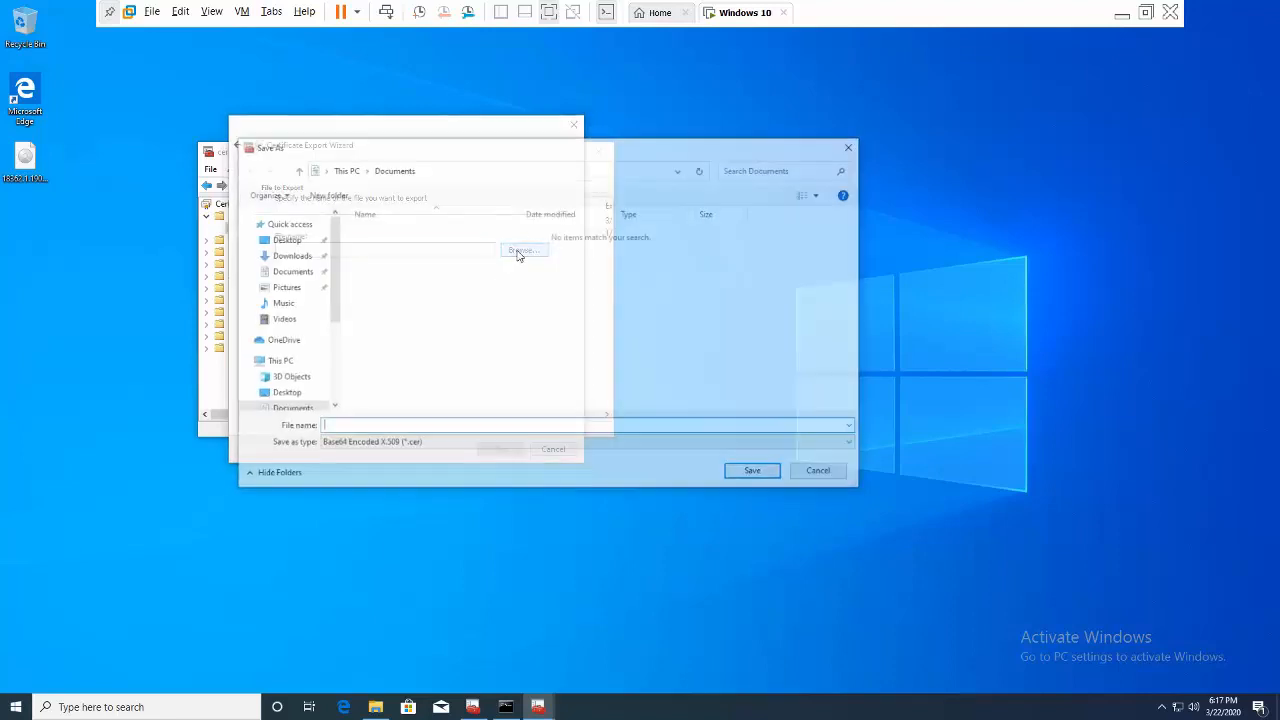
left_click(283, 239)
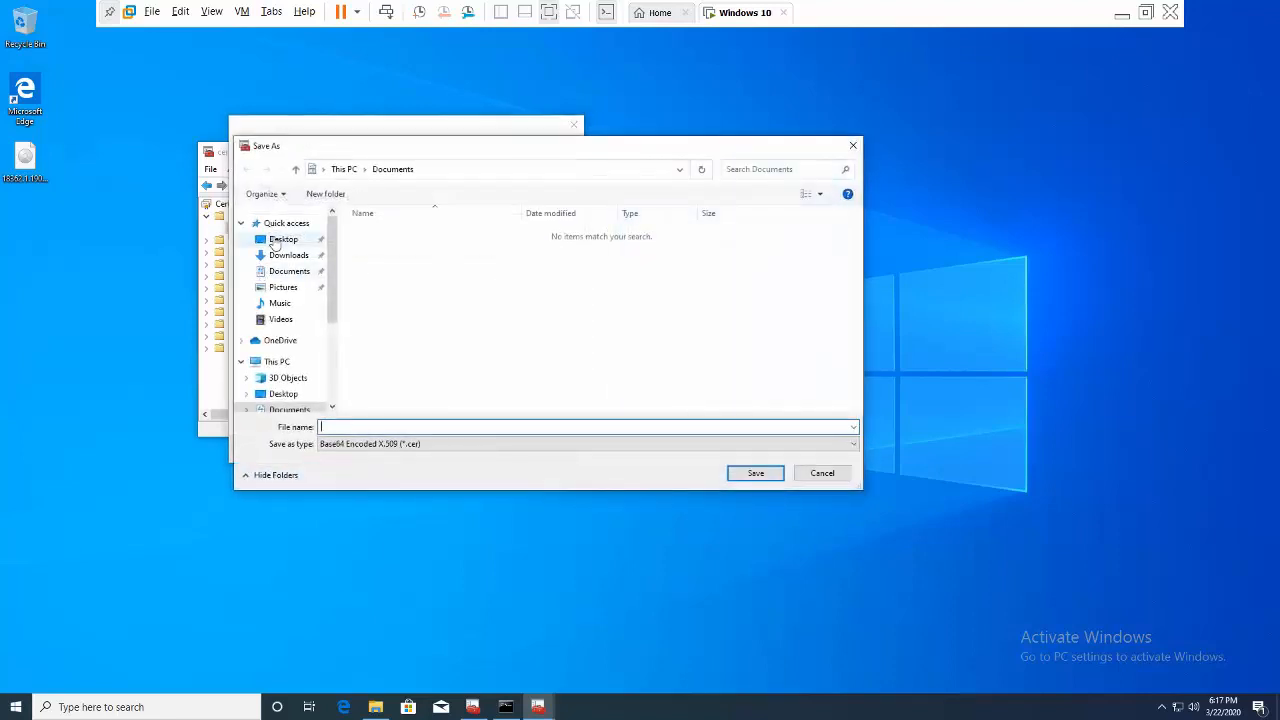
left_click(356, 428)
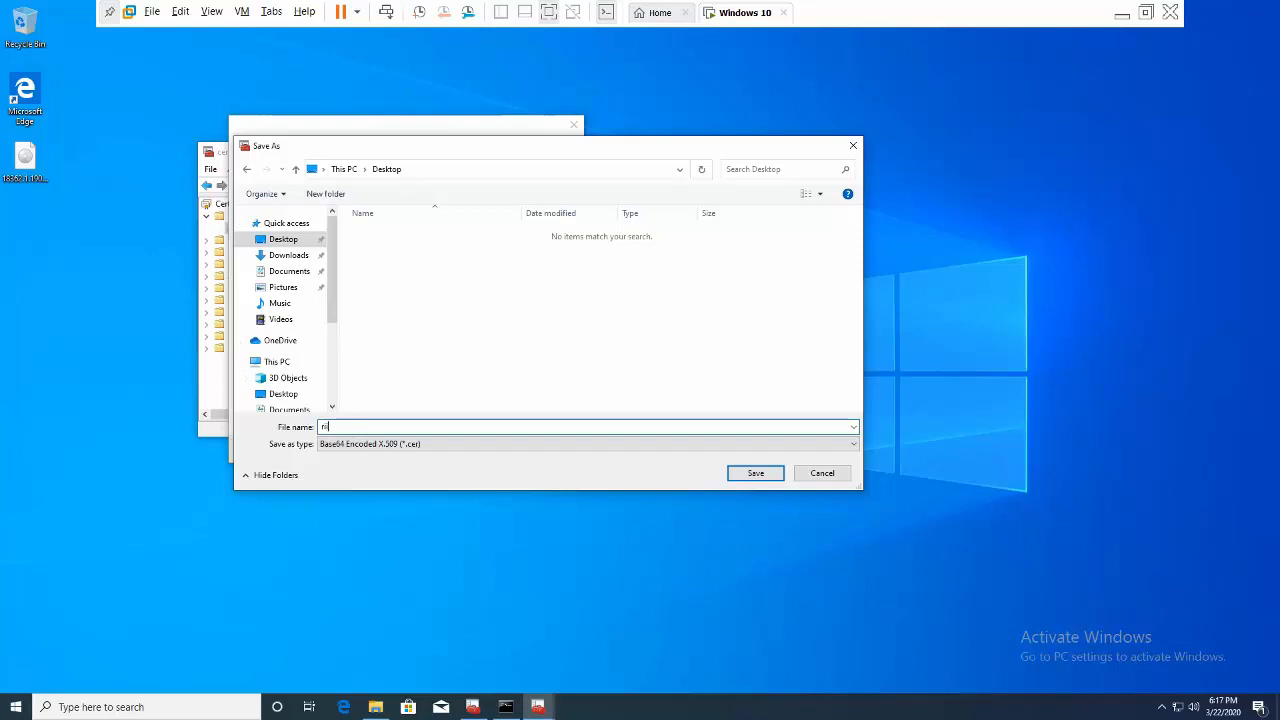
type("riit")
key("BackSpace")
key("BackSpace")
key("BackSpace")
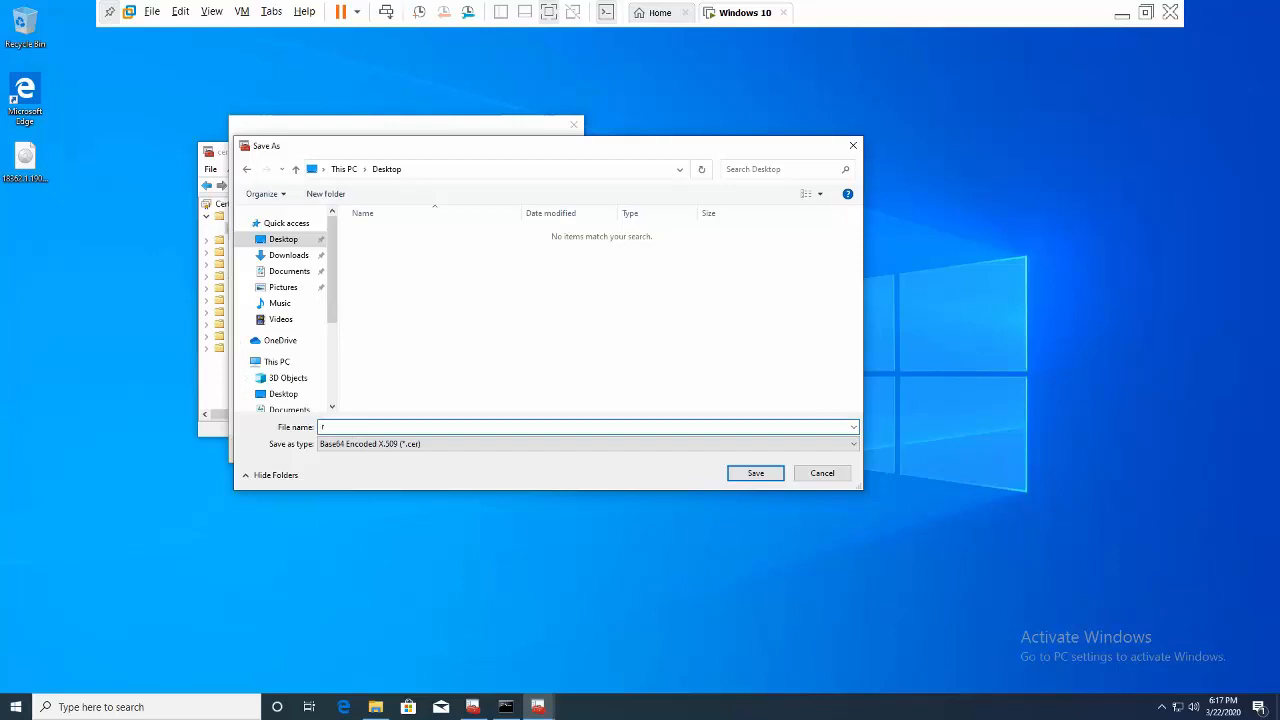
type("oot")
left_click(758, 473)
left_click(502, 450)
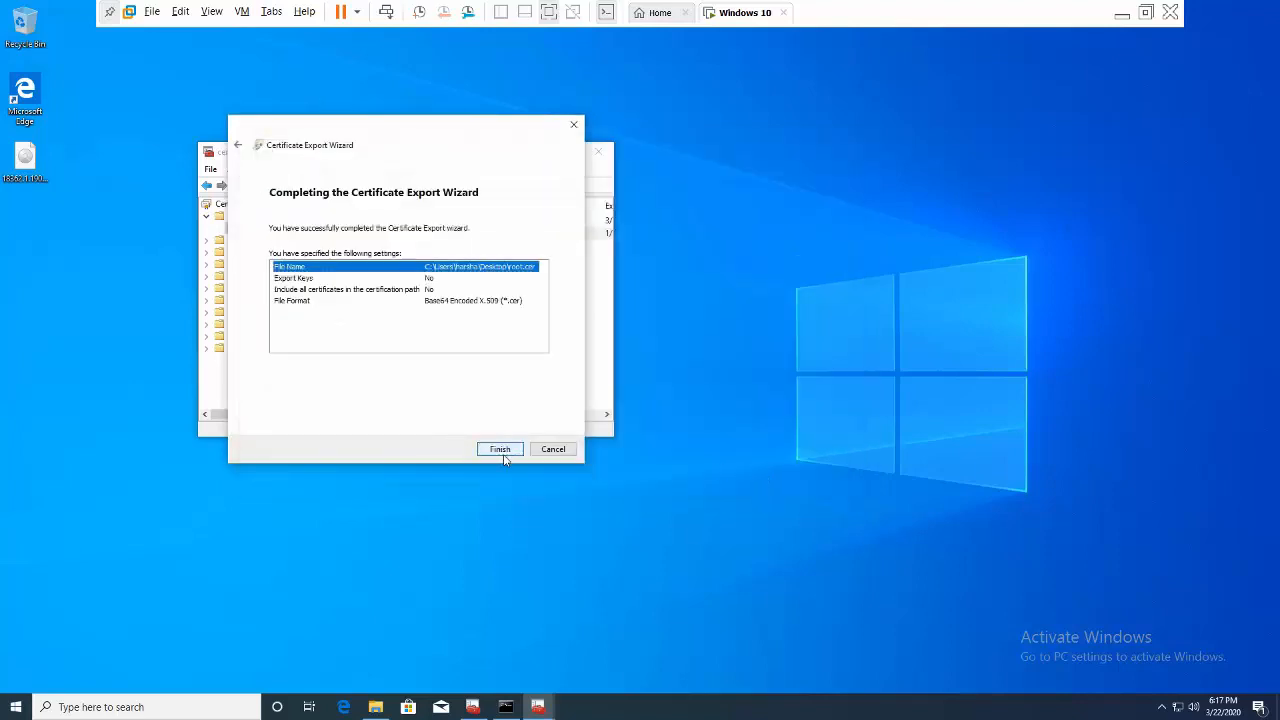
left_click(500, 451)
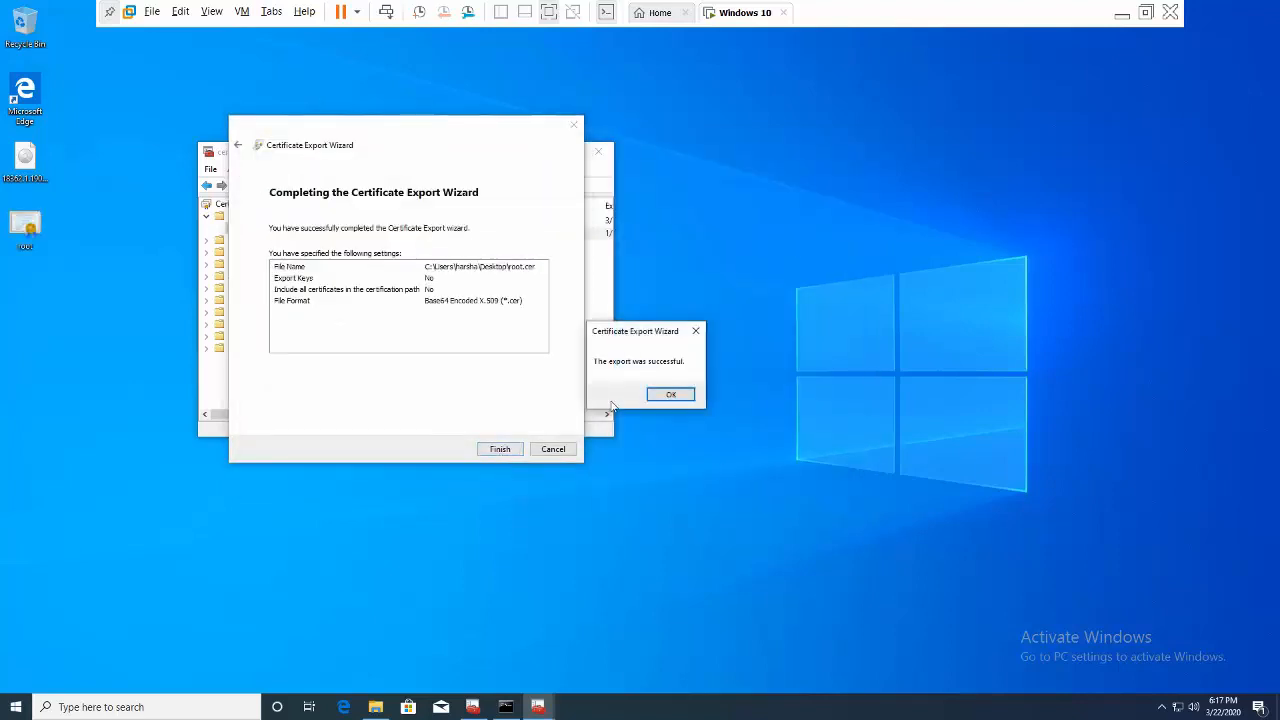
left_click(656, 396)
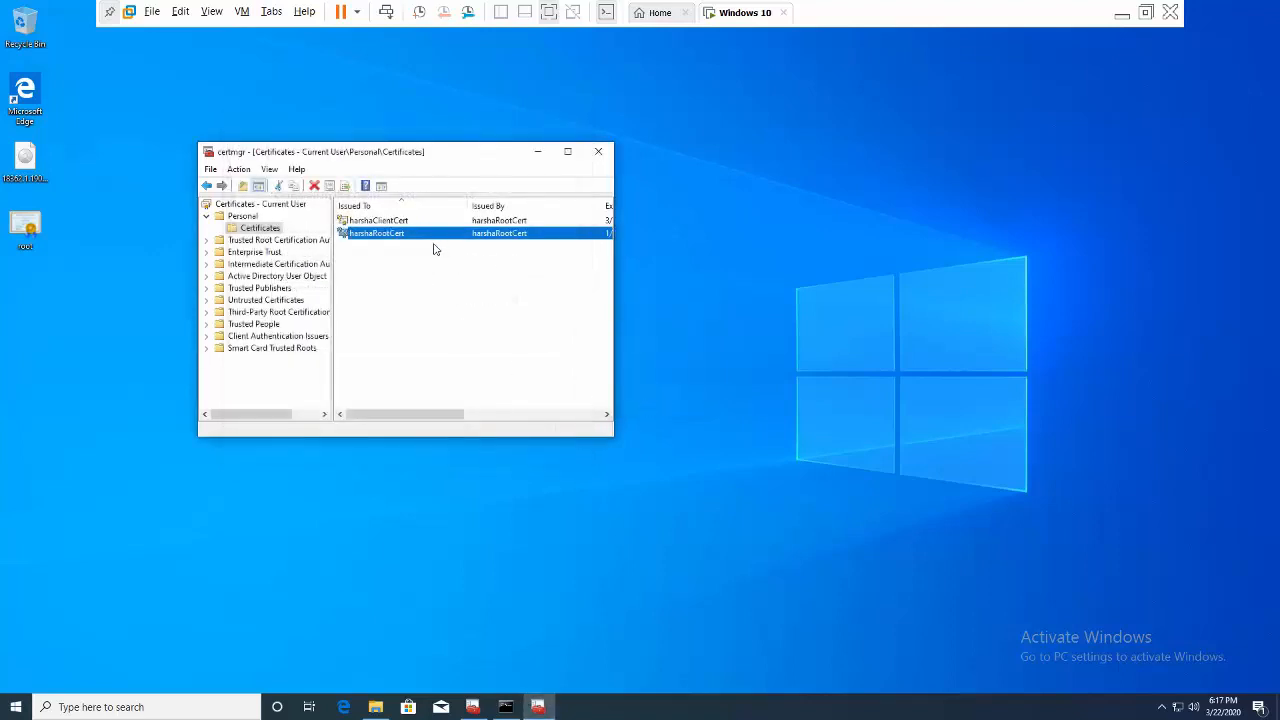
- Export the client certificate with its private key as PFX, protected by a password
right_click(393, 224)
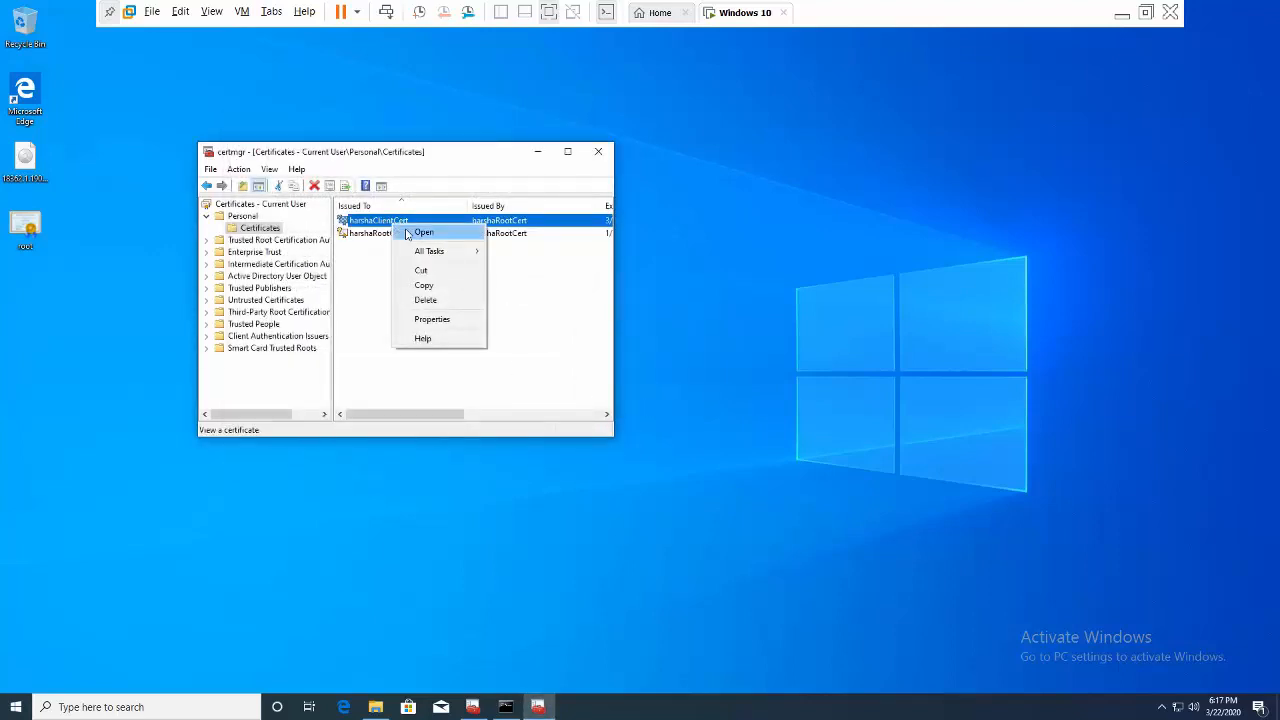
mouse_move(435, 258)
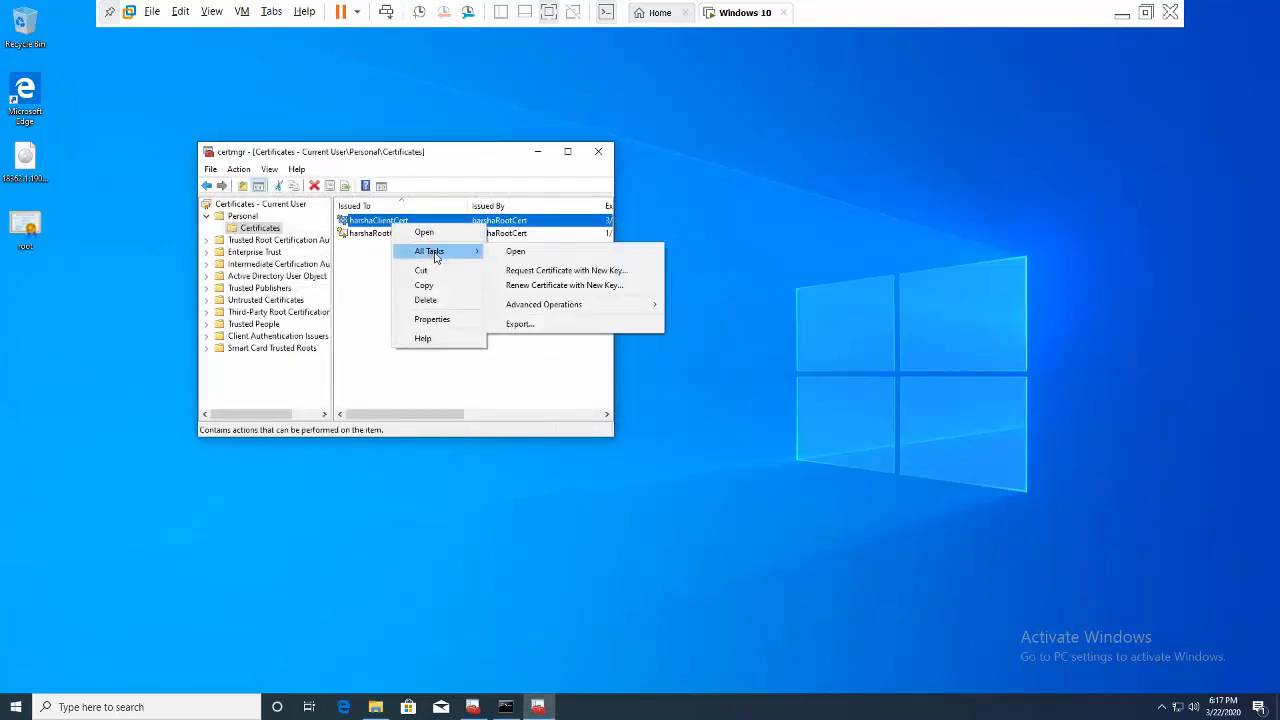
left_click(516, 324)
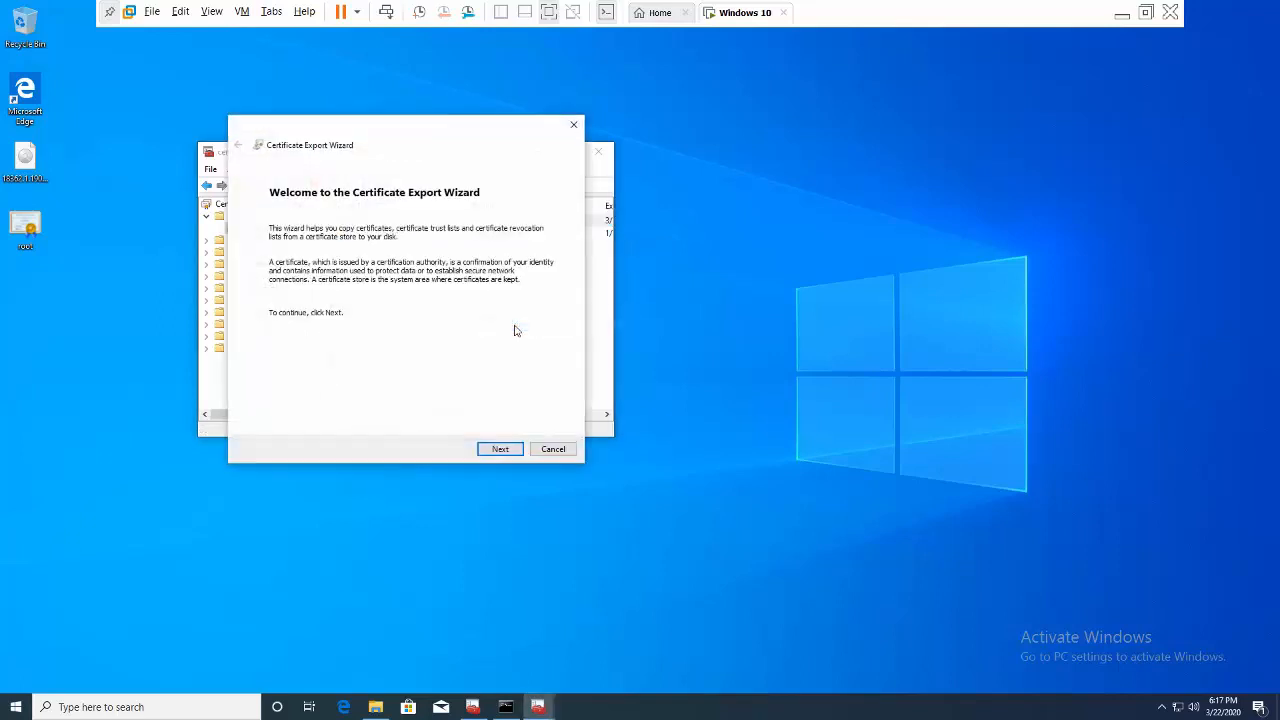
left_click(491, 450)
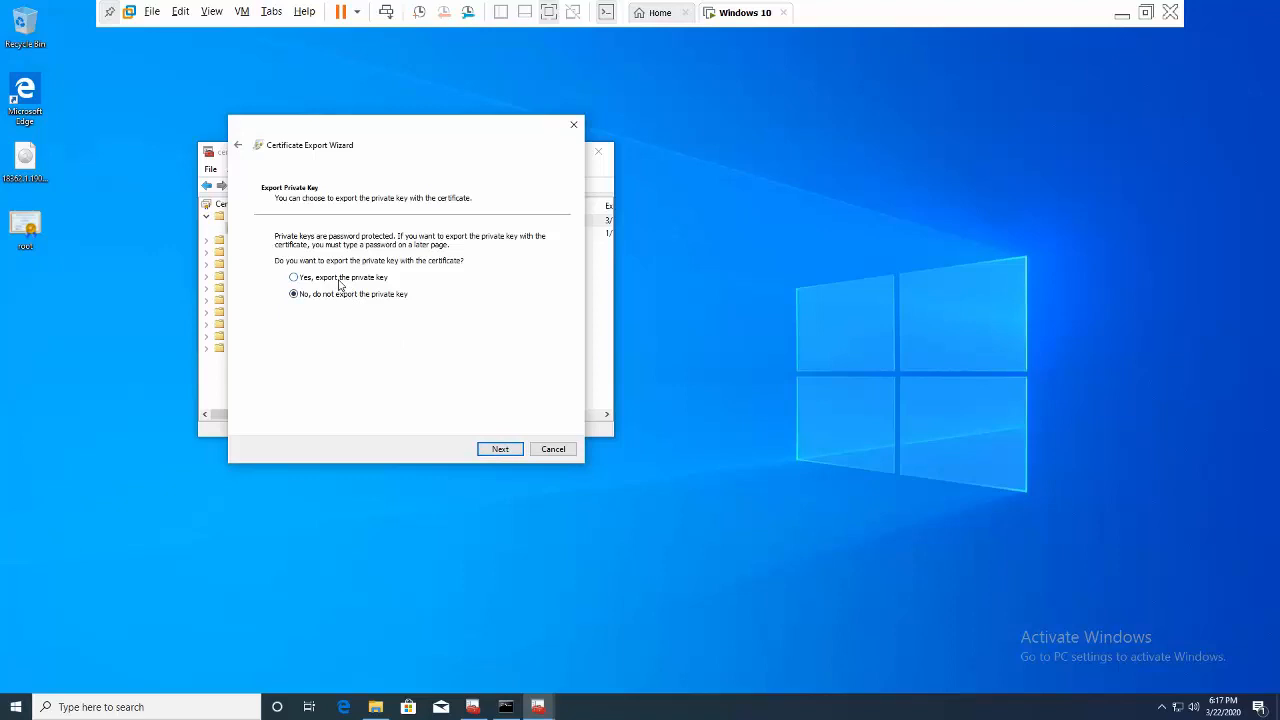
left_click(511, 449)
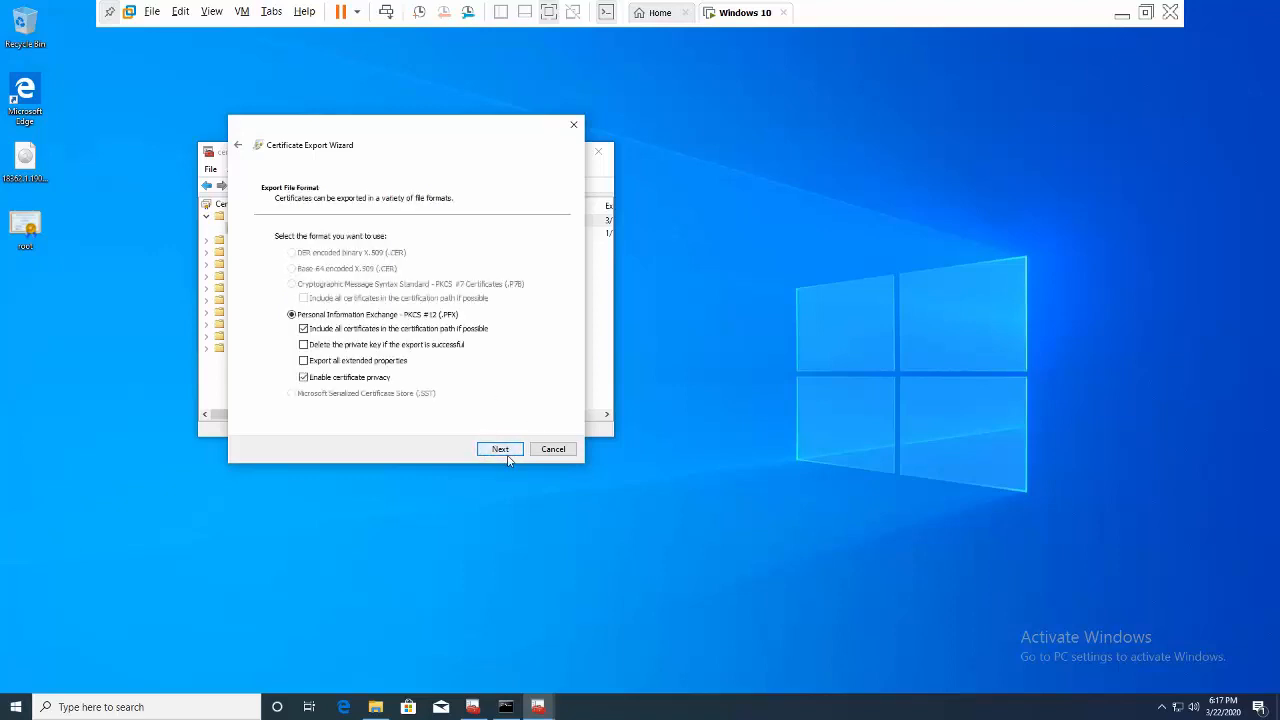
left_click(501, 450)
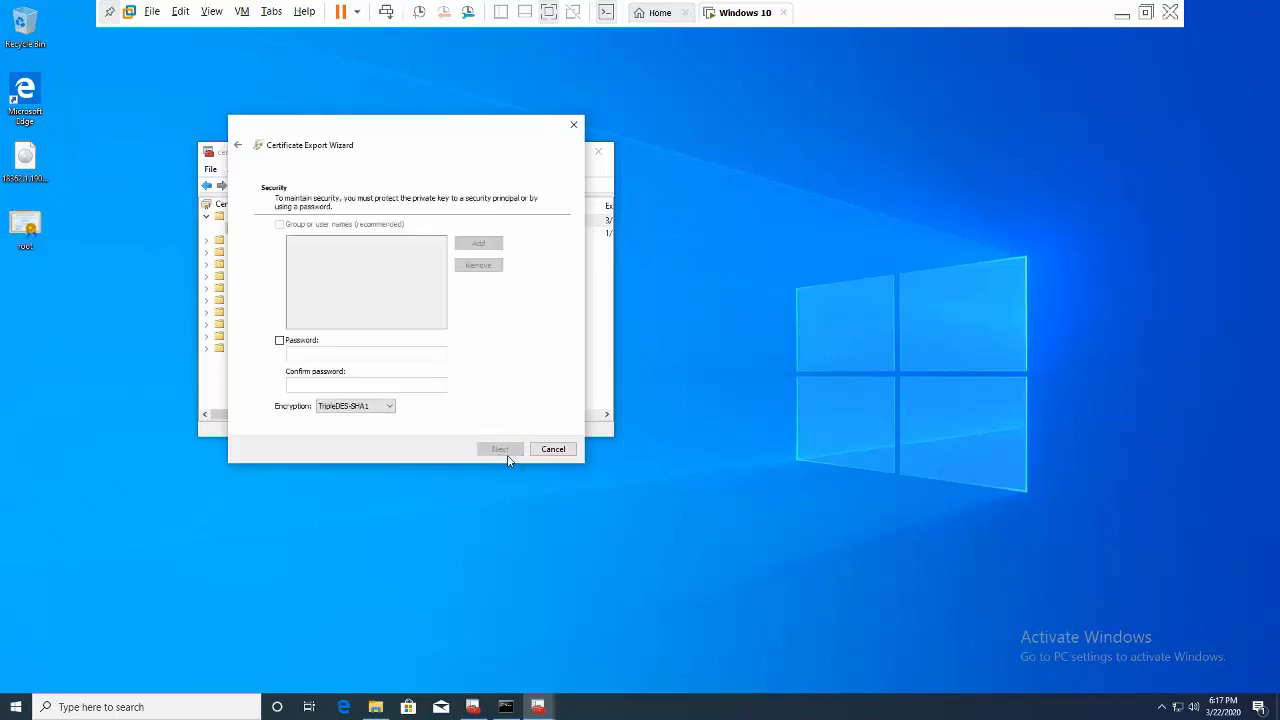
left_click(314, 343)
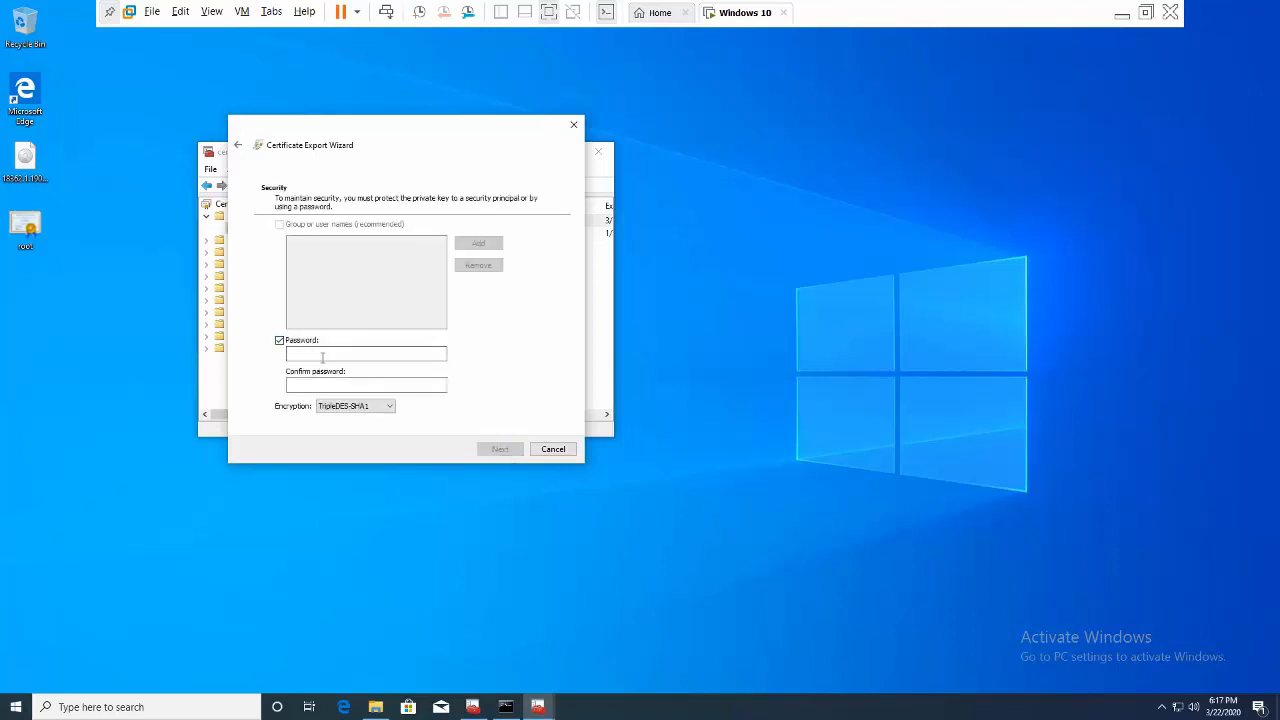
left_click(323, 355)
type("12")
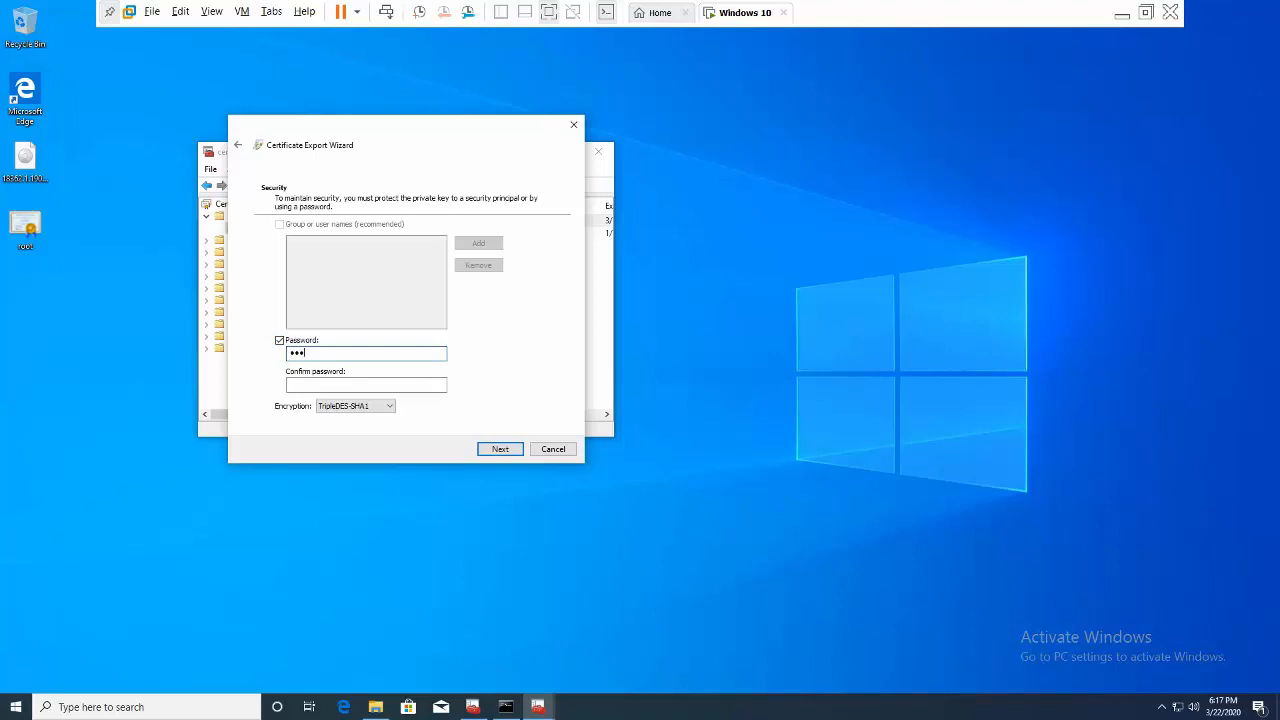
type("3")
left_click(302, 385)
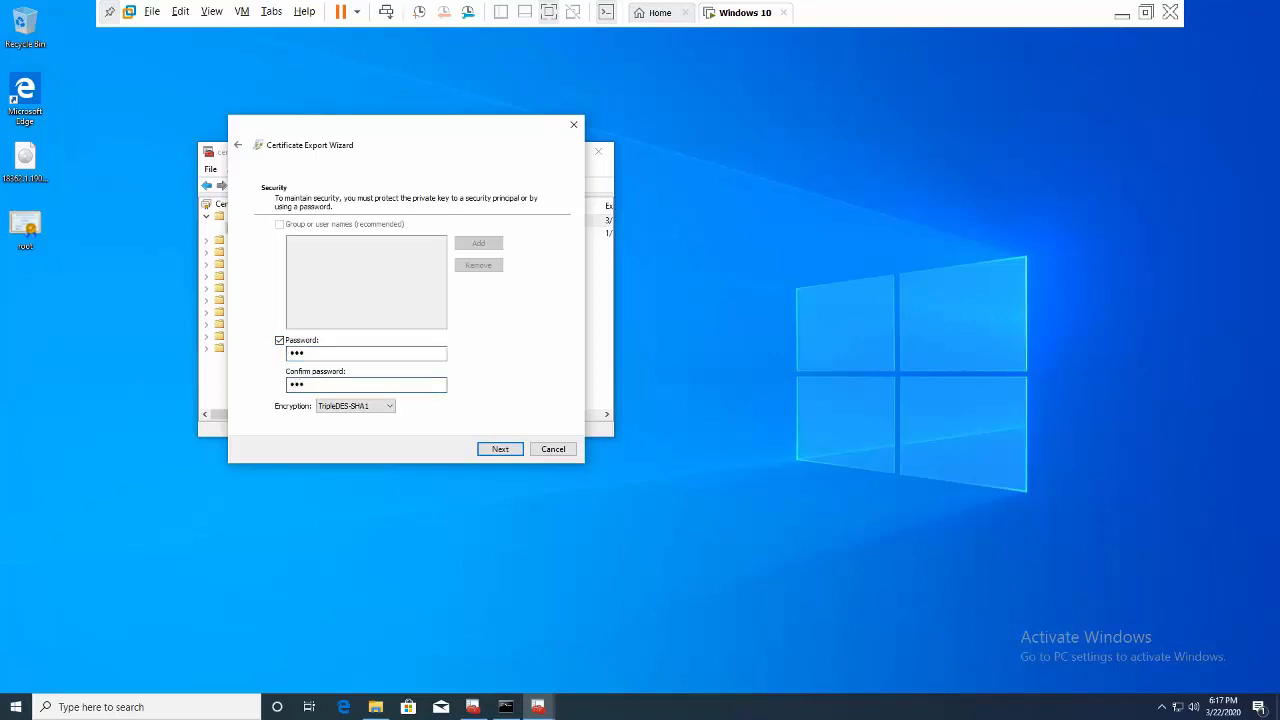
type("123")
left_click(488, 451)
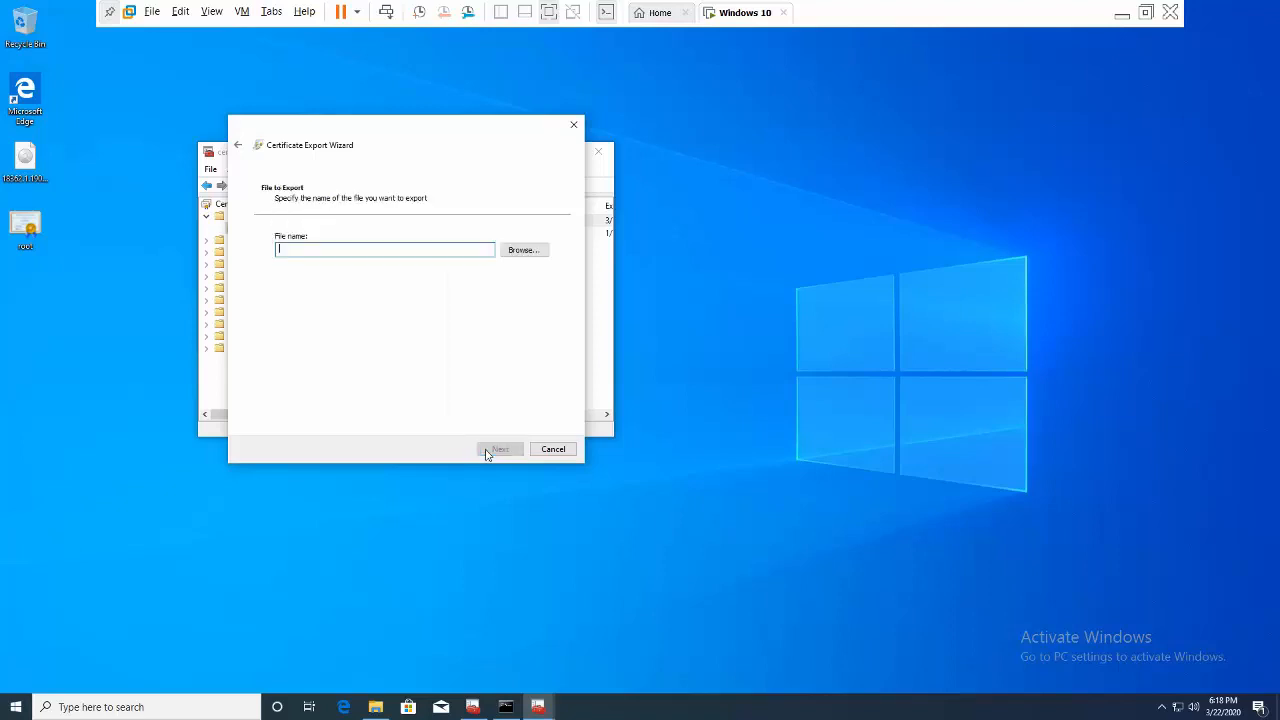
- Save the client export as client.pfx on the Desktop and finish the wizard
left_click(518, 255)
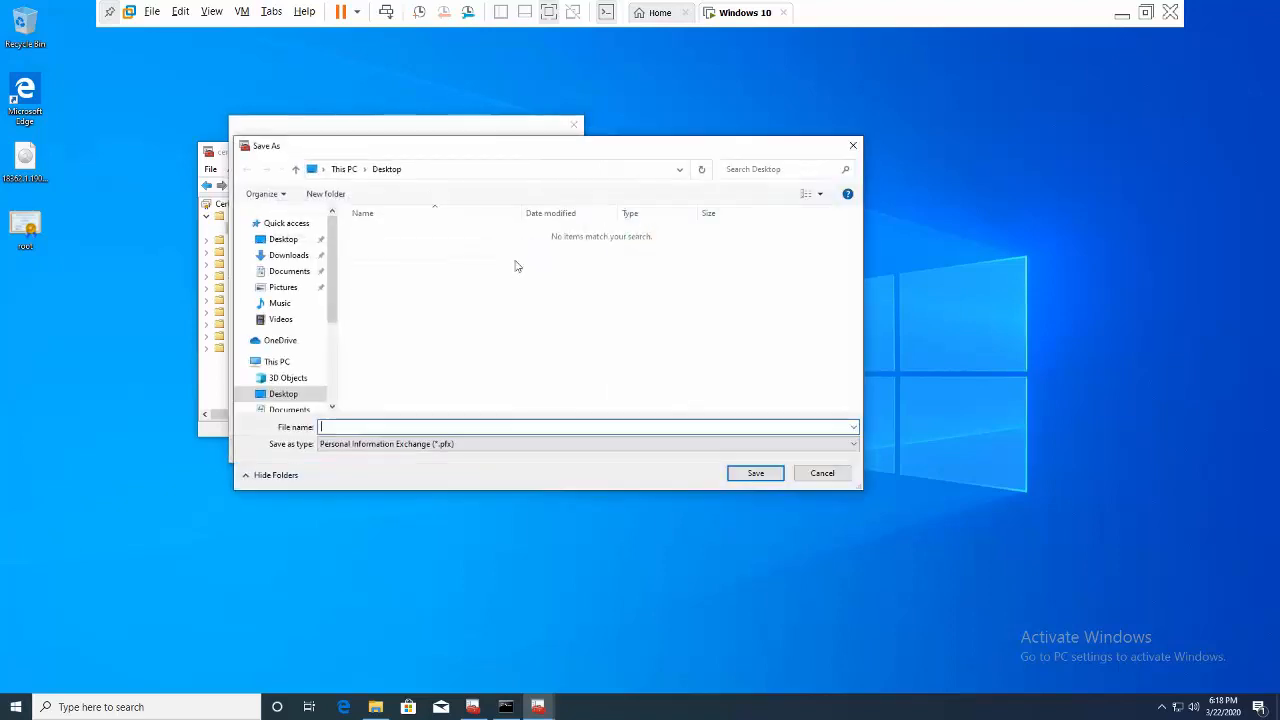
type("client")
left_click(755, 473)
left_click(503, 449)
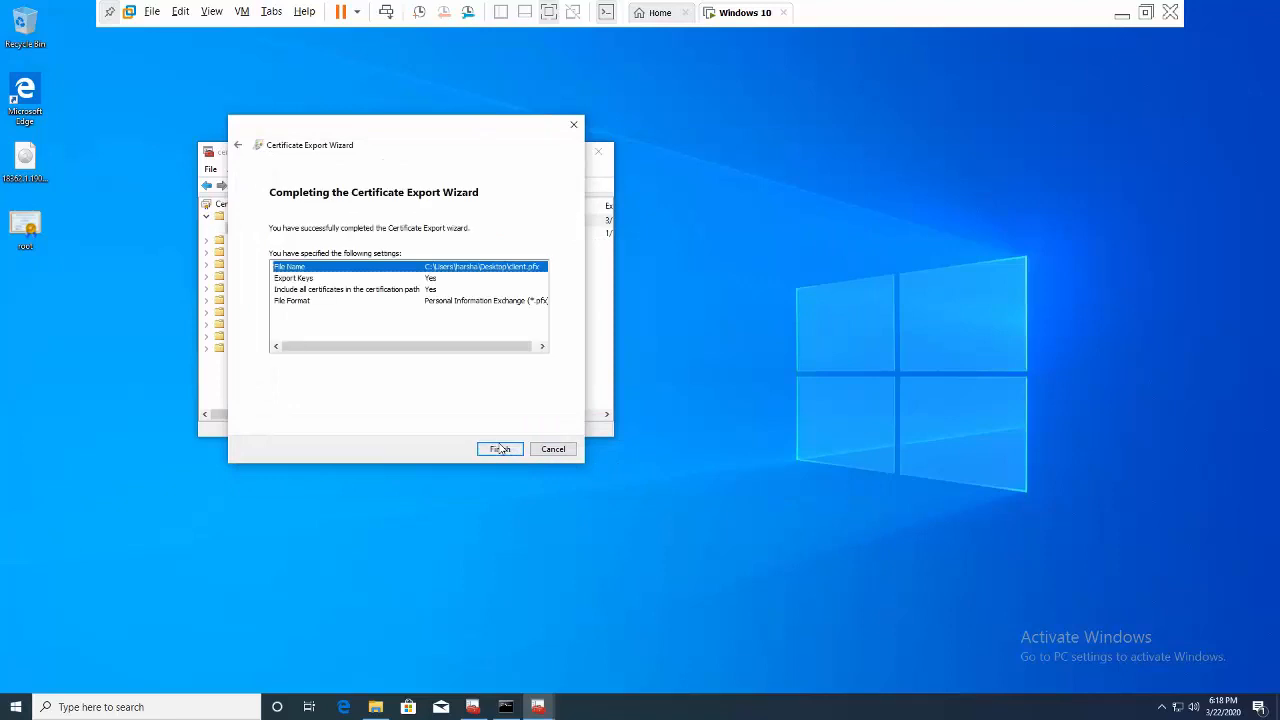
left_click(500, 449)
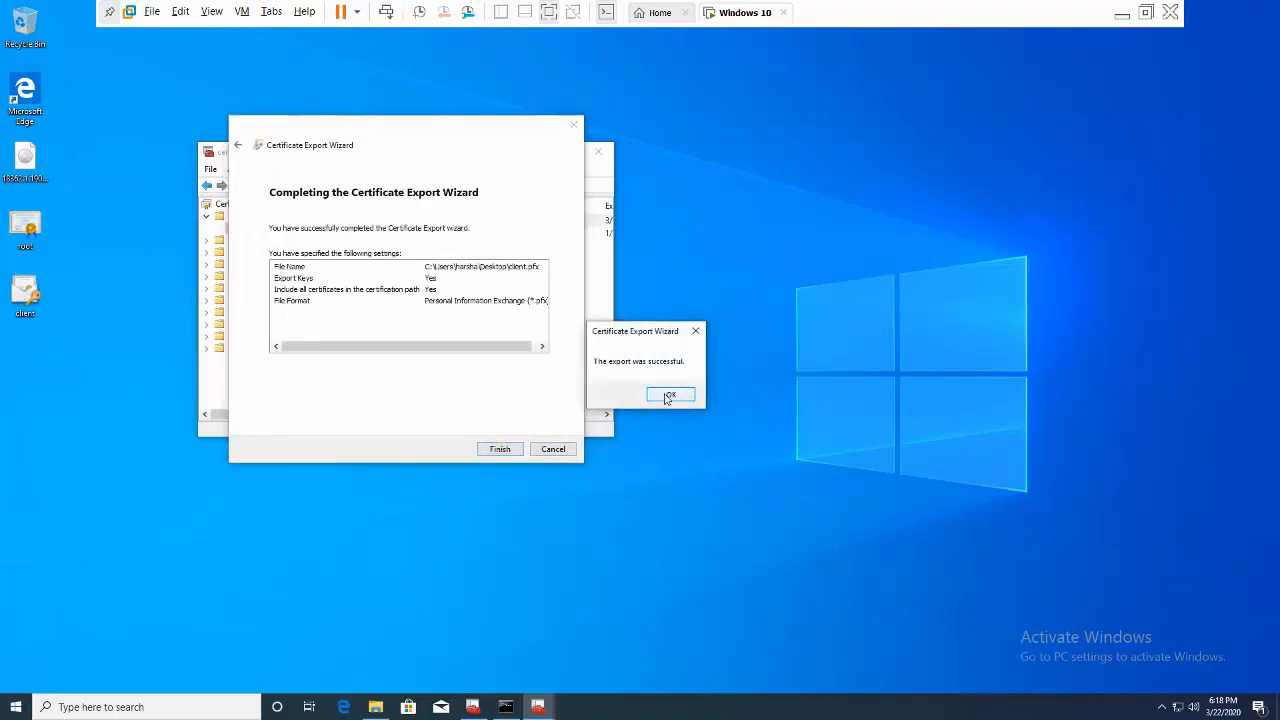
left_click(668, 396)
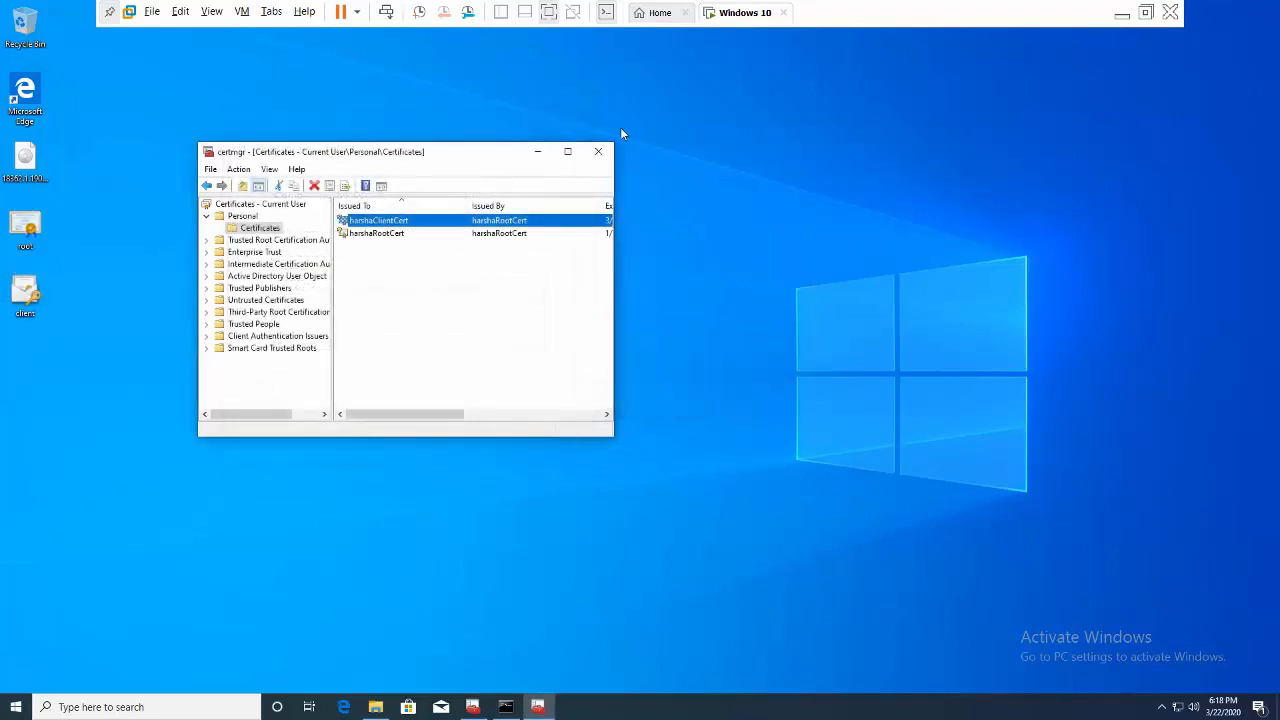
left_click(537, 152)
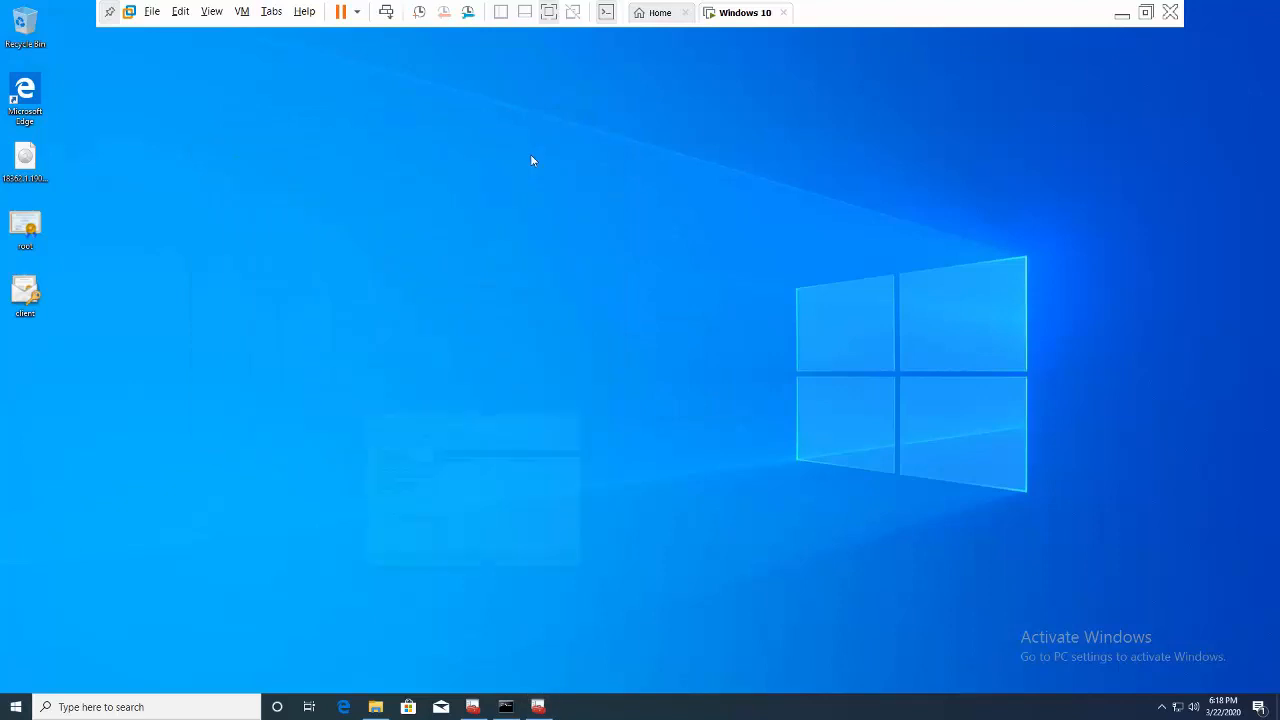
- Refresh the desktop from its right-click menu
right_click(243, 223)
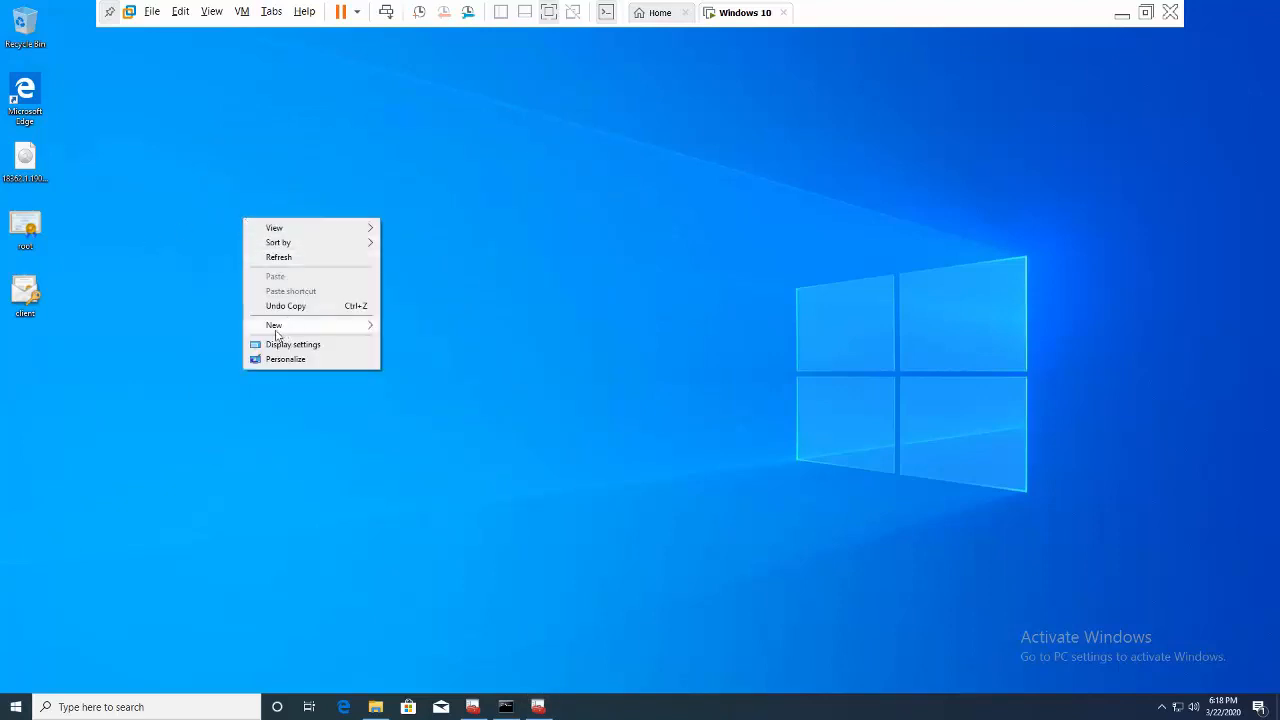
left_click(77, 334)
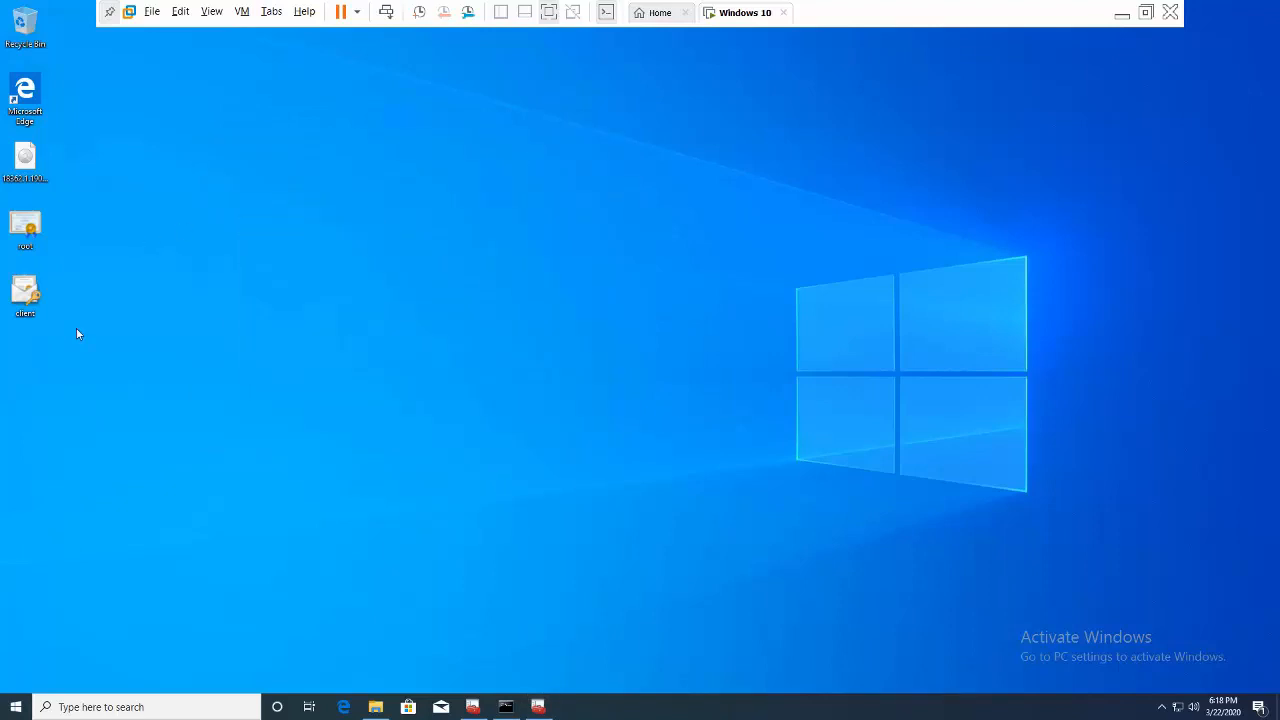
right_click(245, 336)
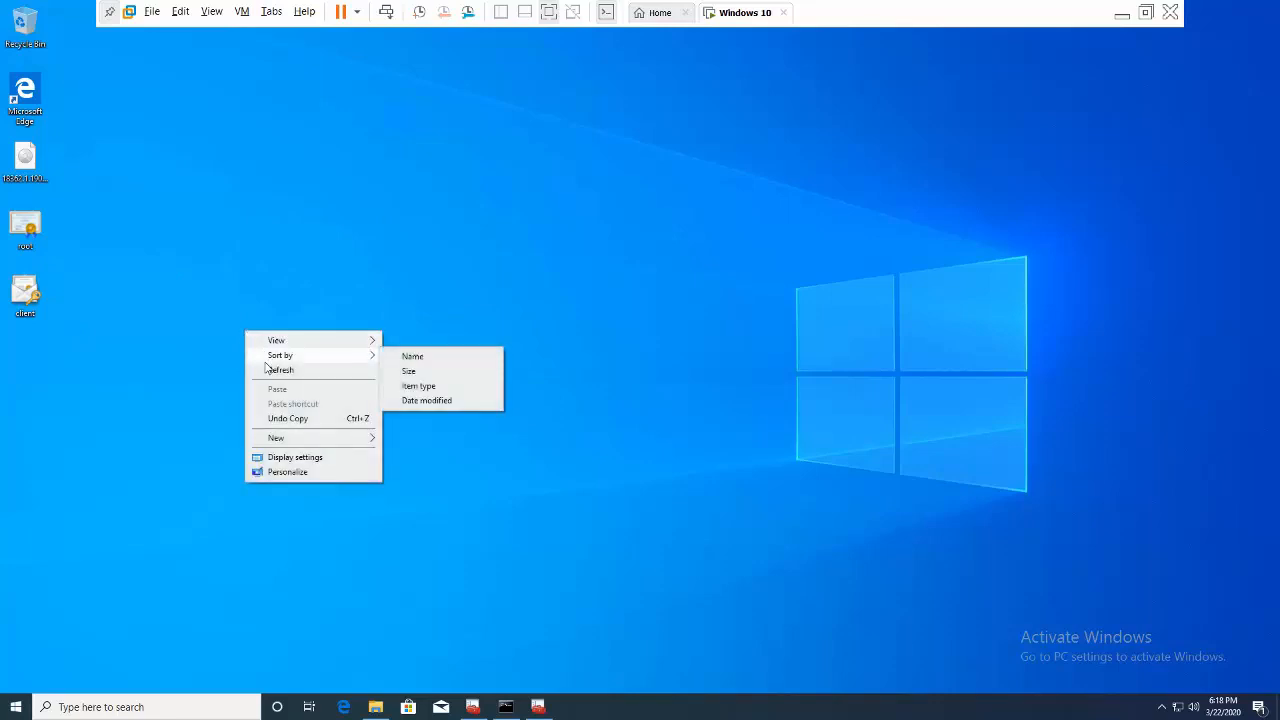
left_click(270, 369)
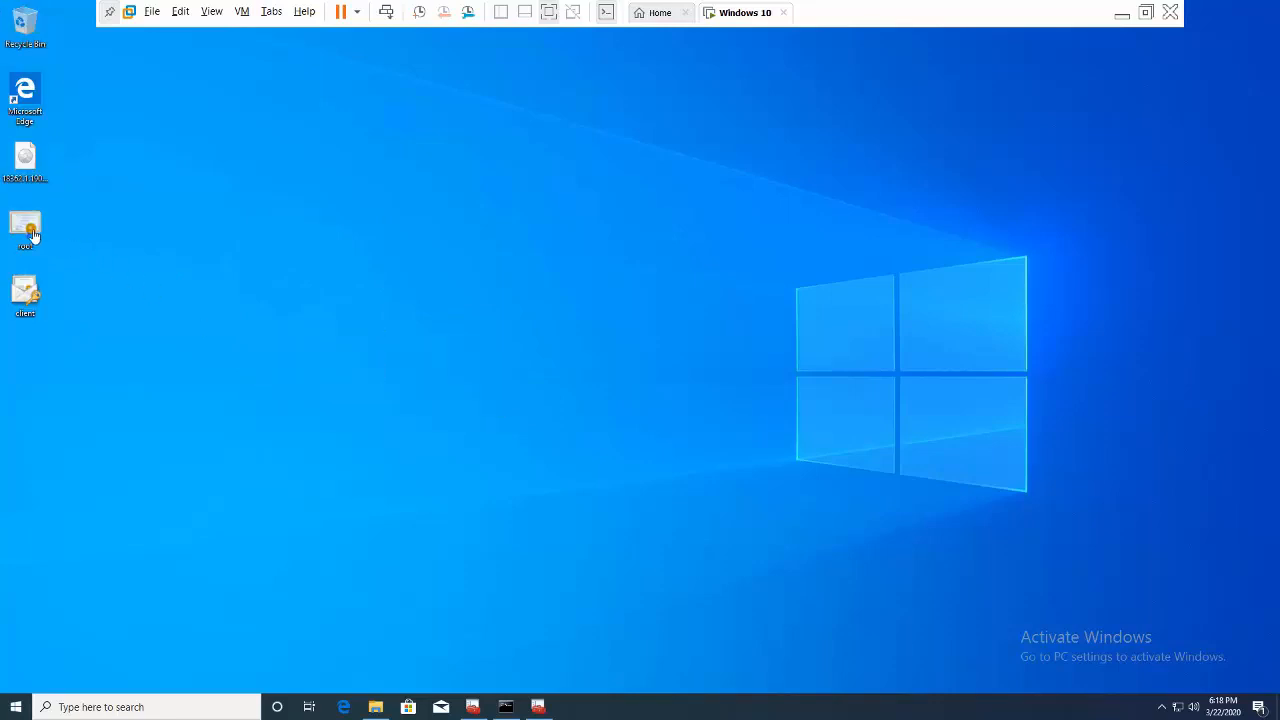
- Copy root.cer, then create and open a desktop folder named 'New folder'
right_click(32, 233)
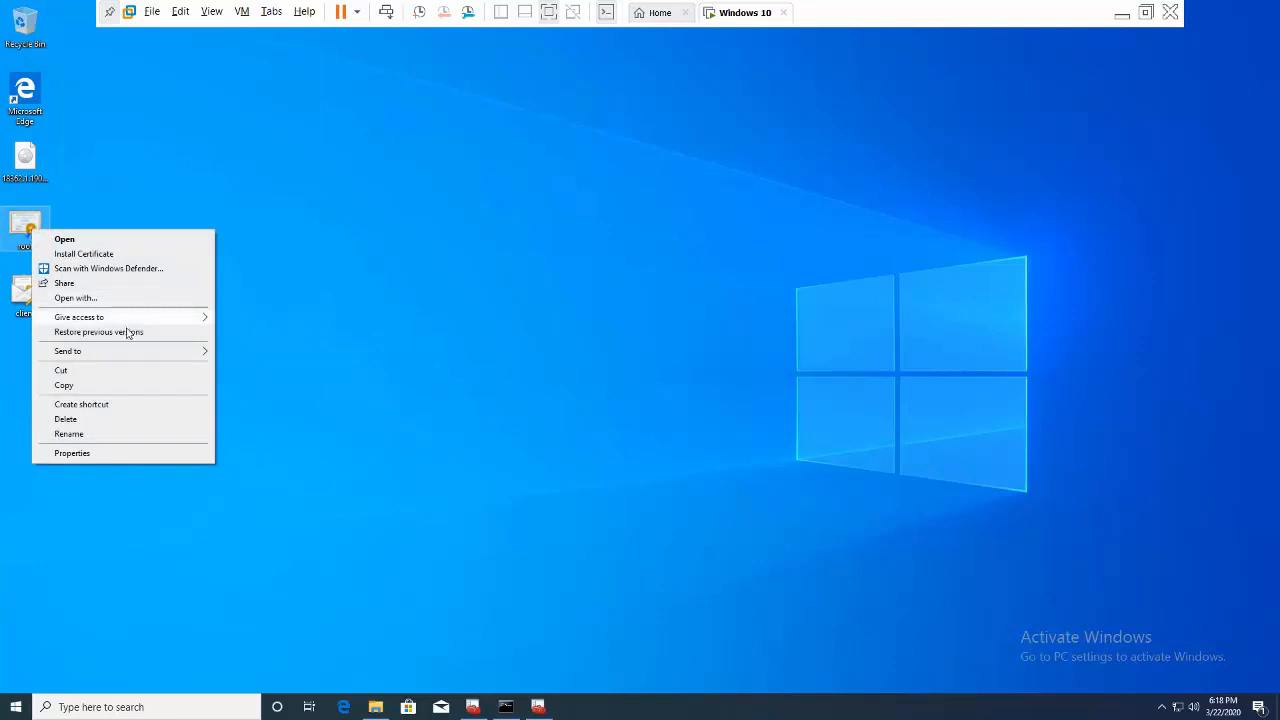
left_click(80, 387)
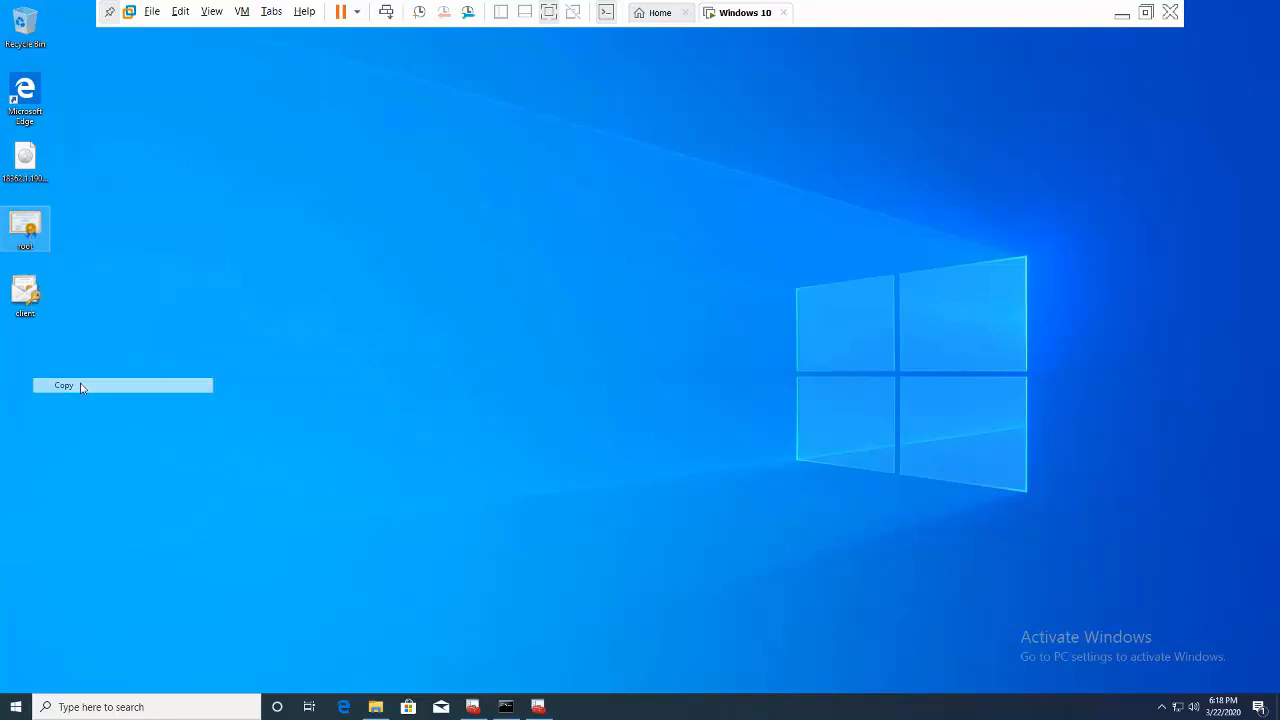
right_click(397, 182)
mouse_move(500, 288)
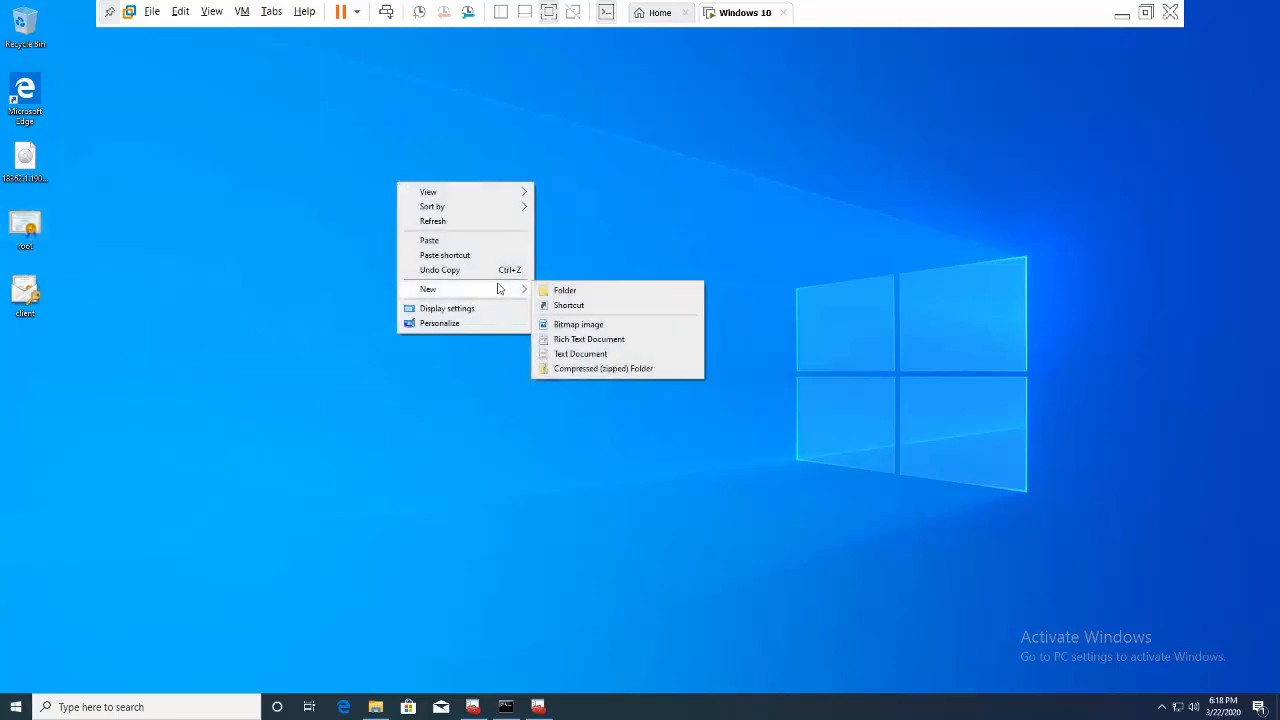
left_click(567, 292)
left_click(509, 259)
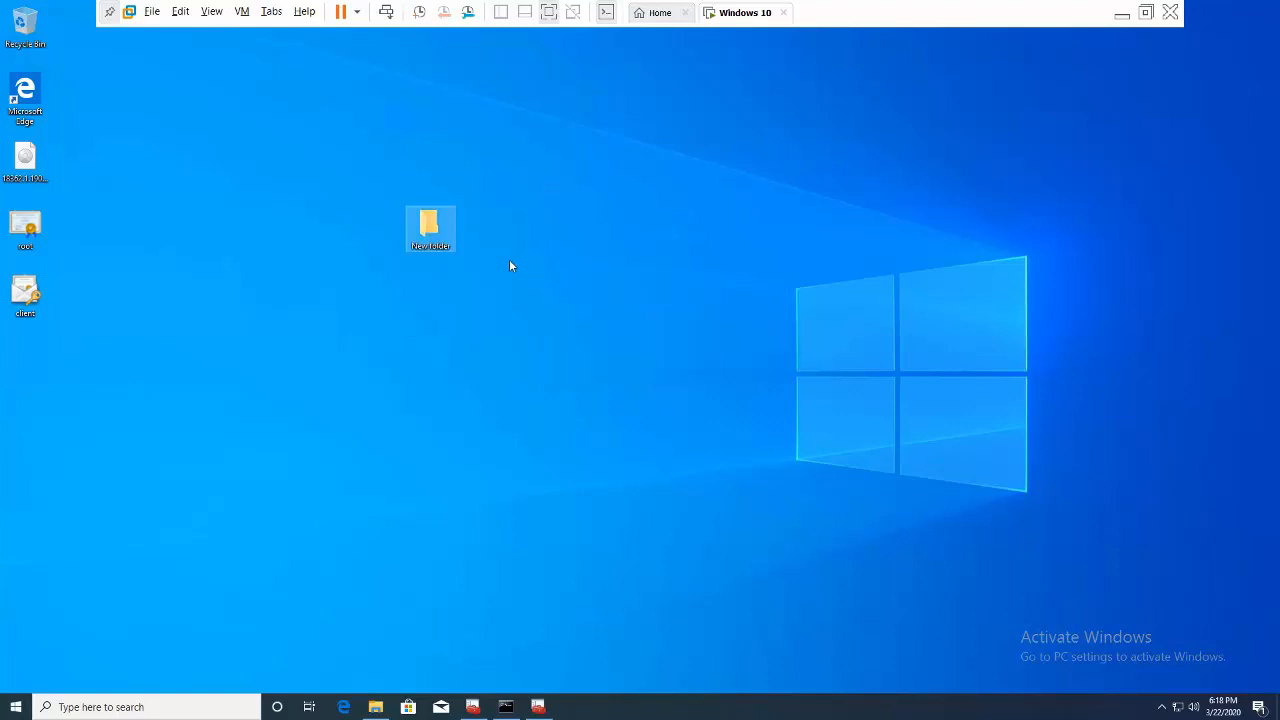
double_click(430, 230)
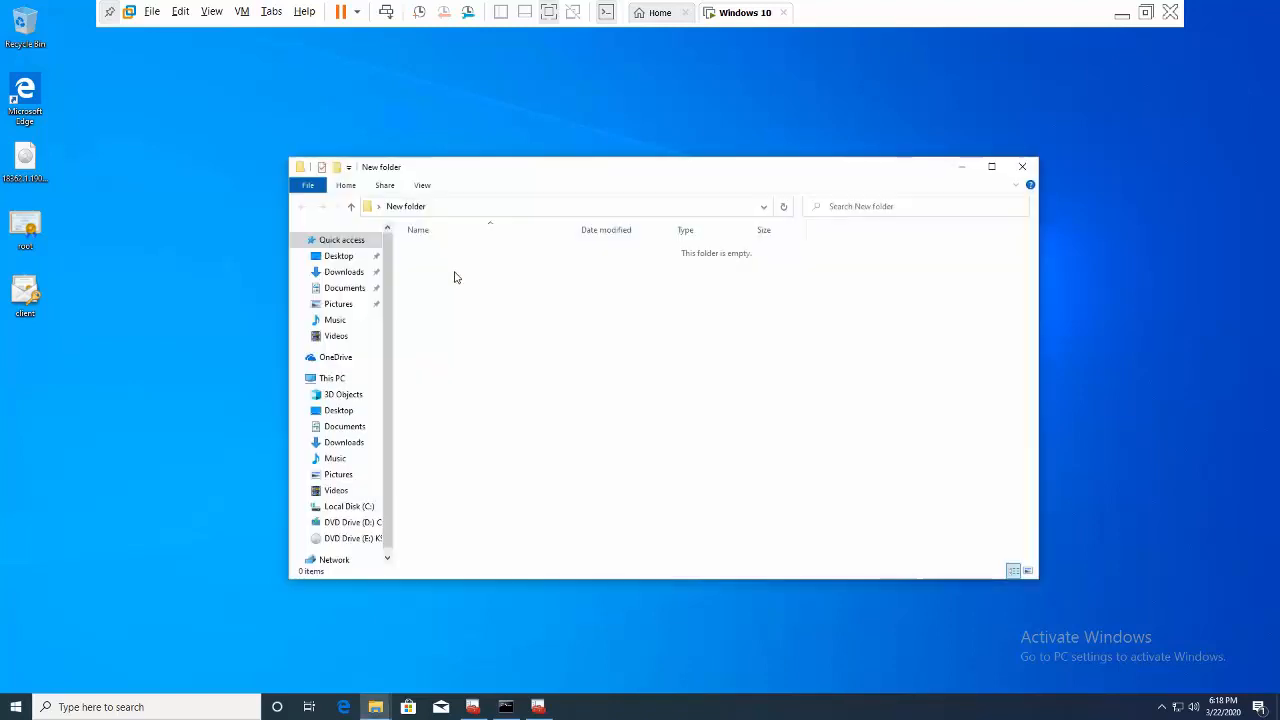
- Paste root.cer into the folder and open it with Notepad, always using Notepad for .cer files
right_click(454, 277)
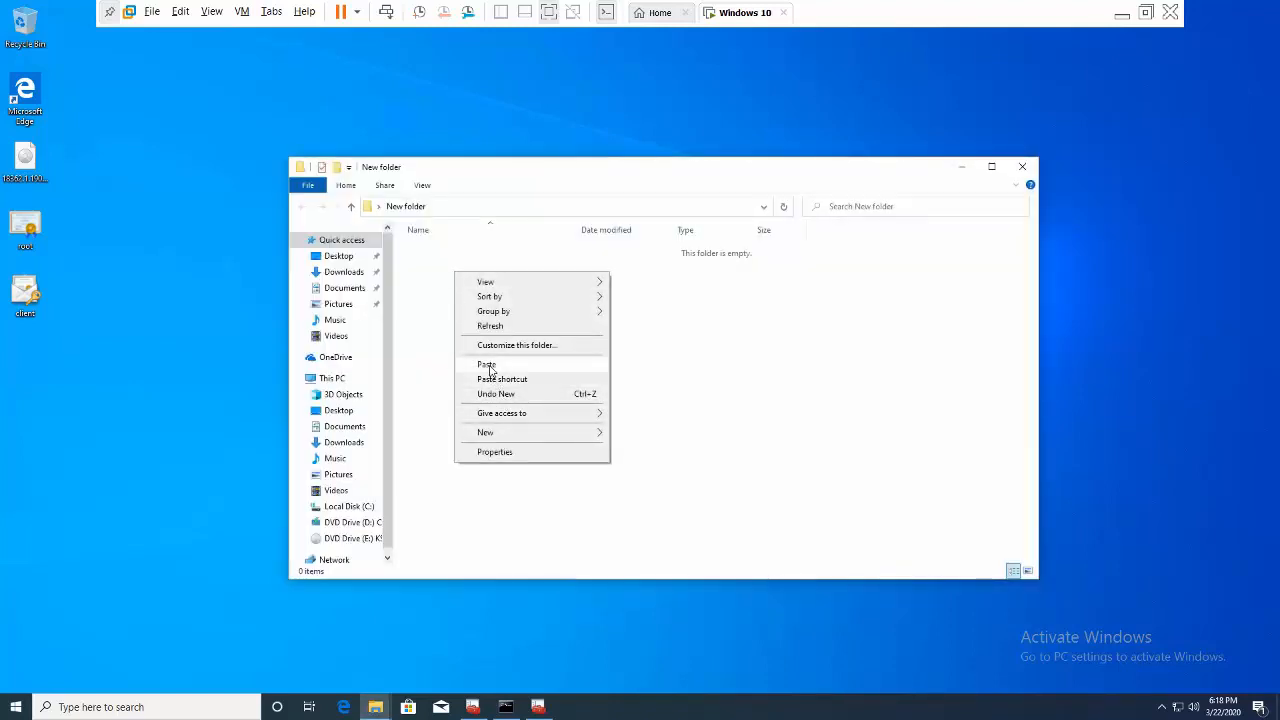
left_click(489, 366)
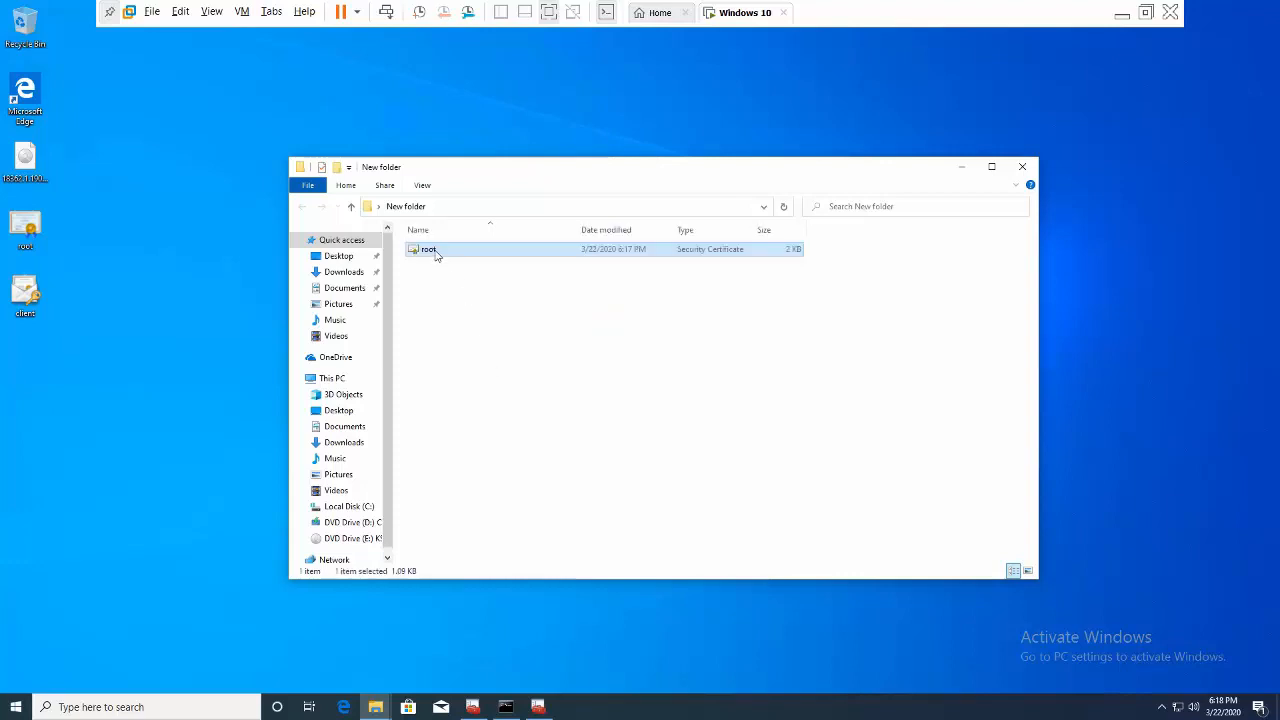
right_click(435, 256)
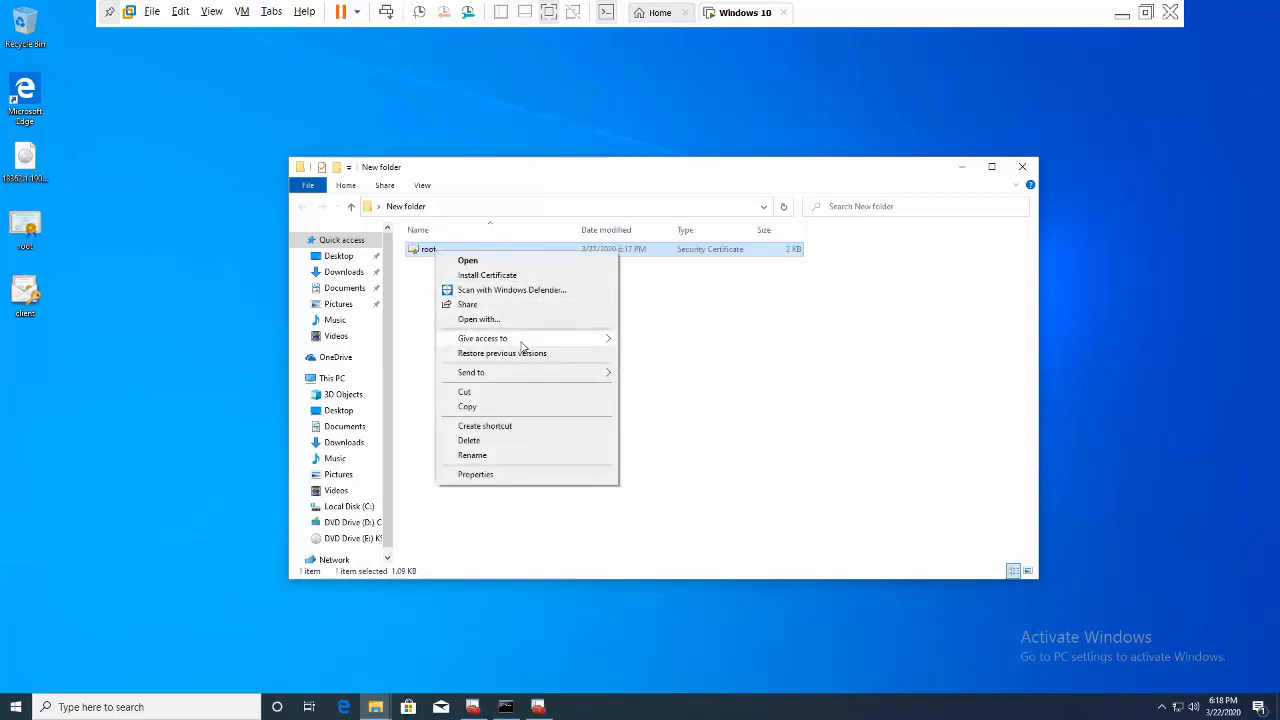
left_click(529, 321)
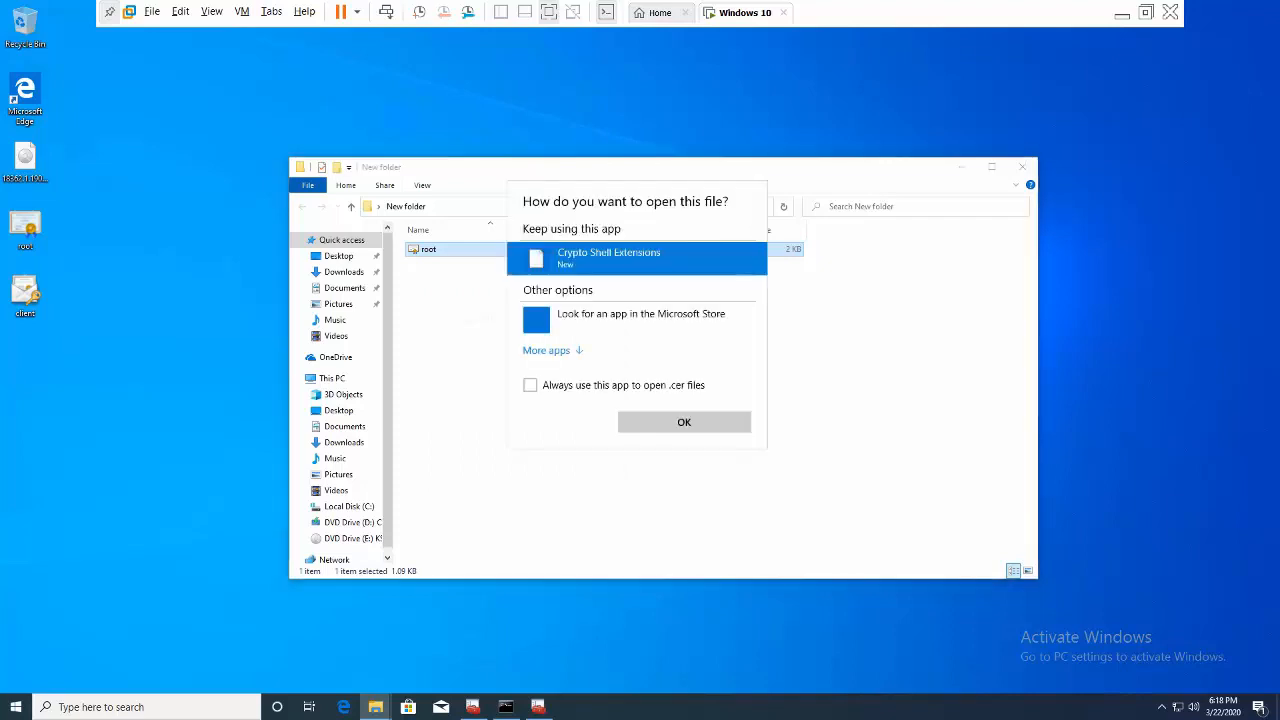
left_click(567, 389)
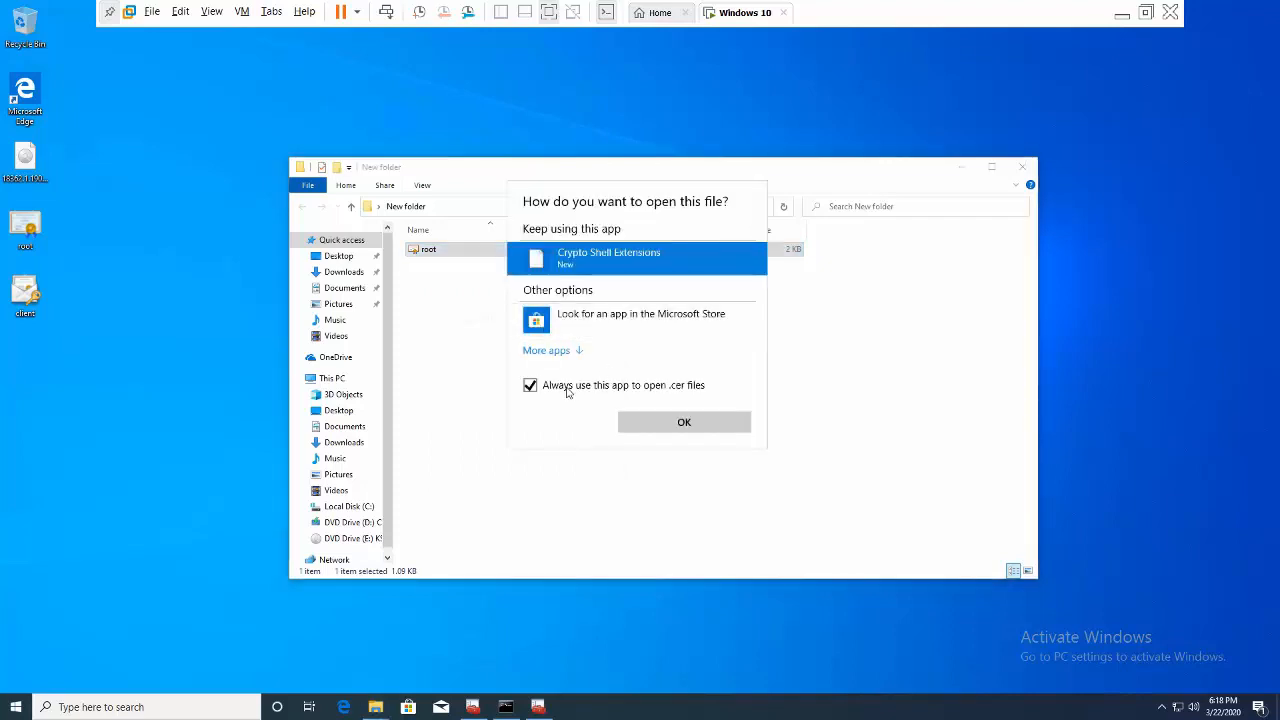
left_click(556, 351)
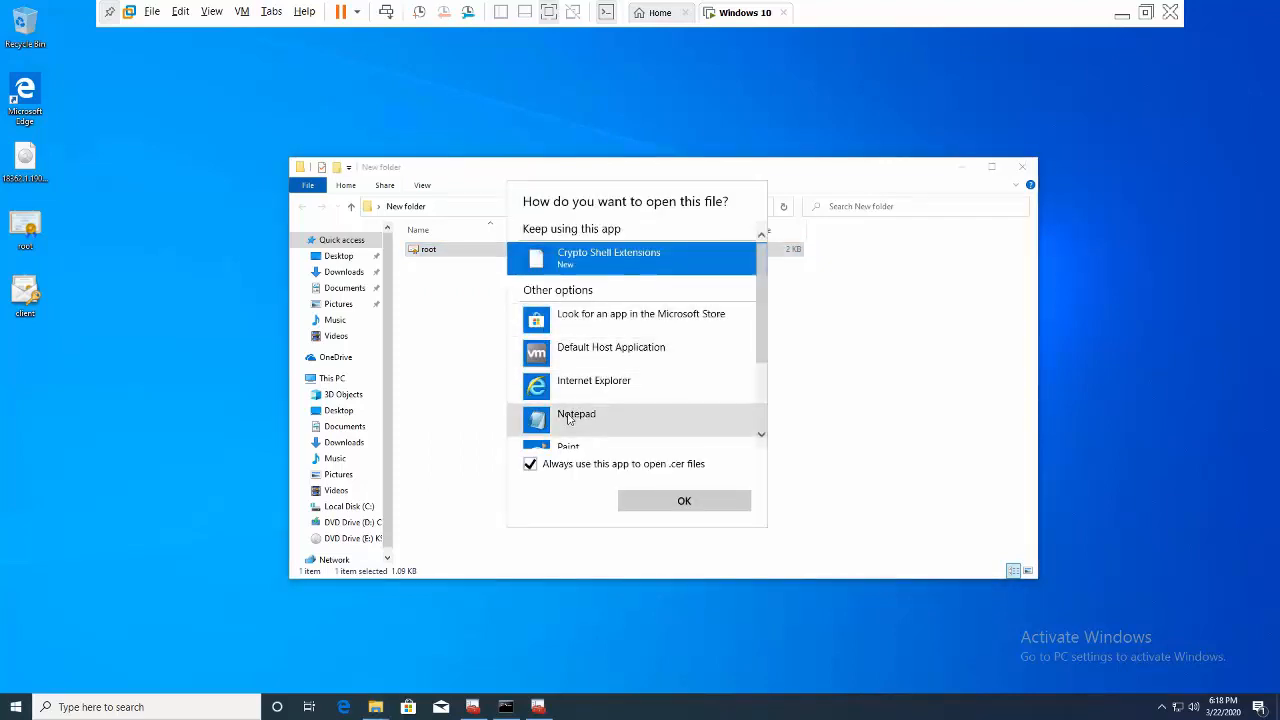
left_click(568, 418)
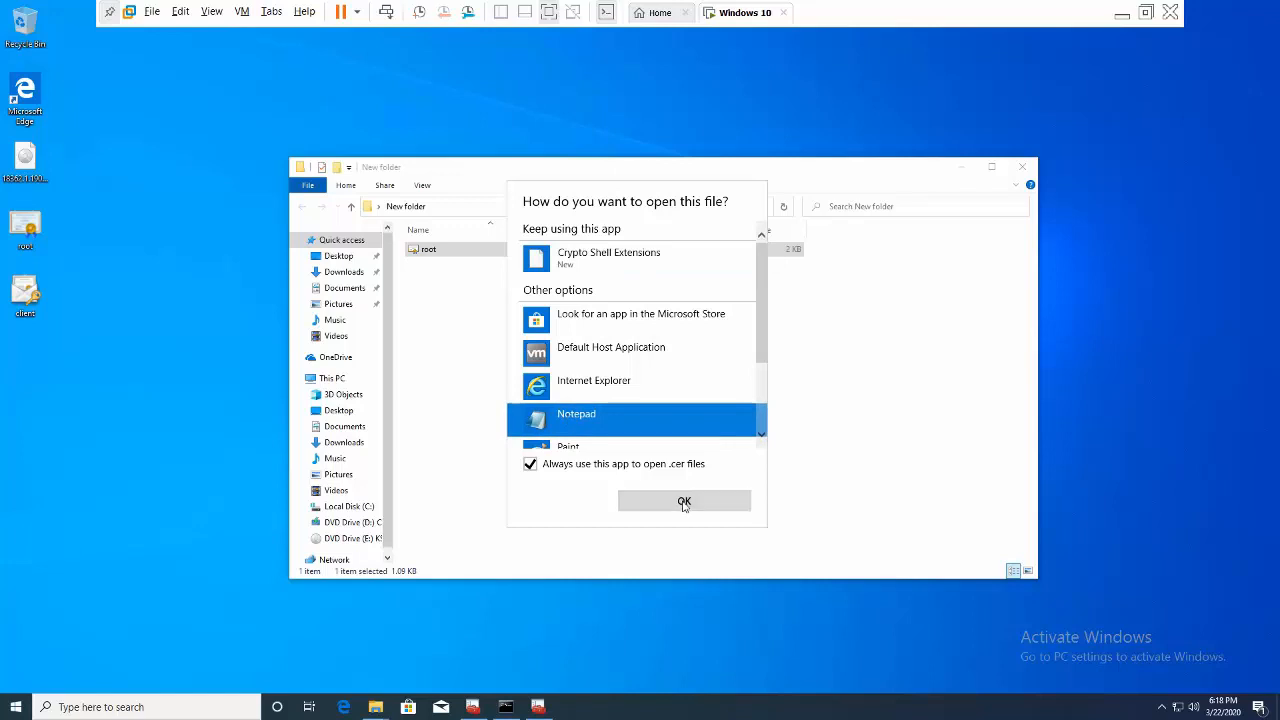
left_click(684, 503)
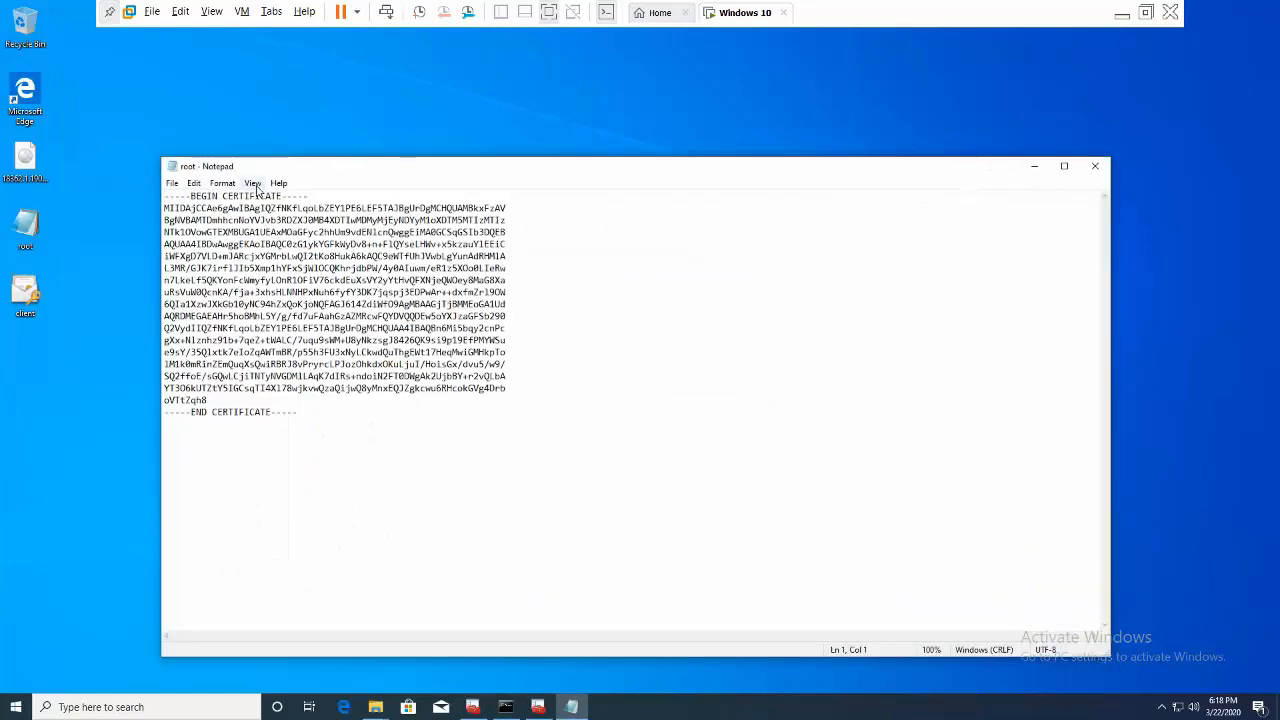
- Check Notepad's Format options without changes and move the window up and right
left_click(223, 184)
left_click(331, 500)
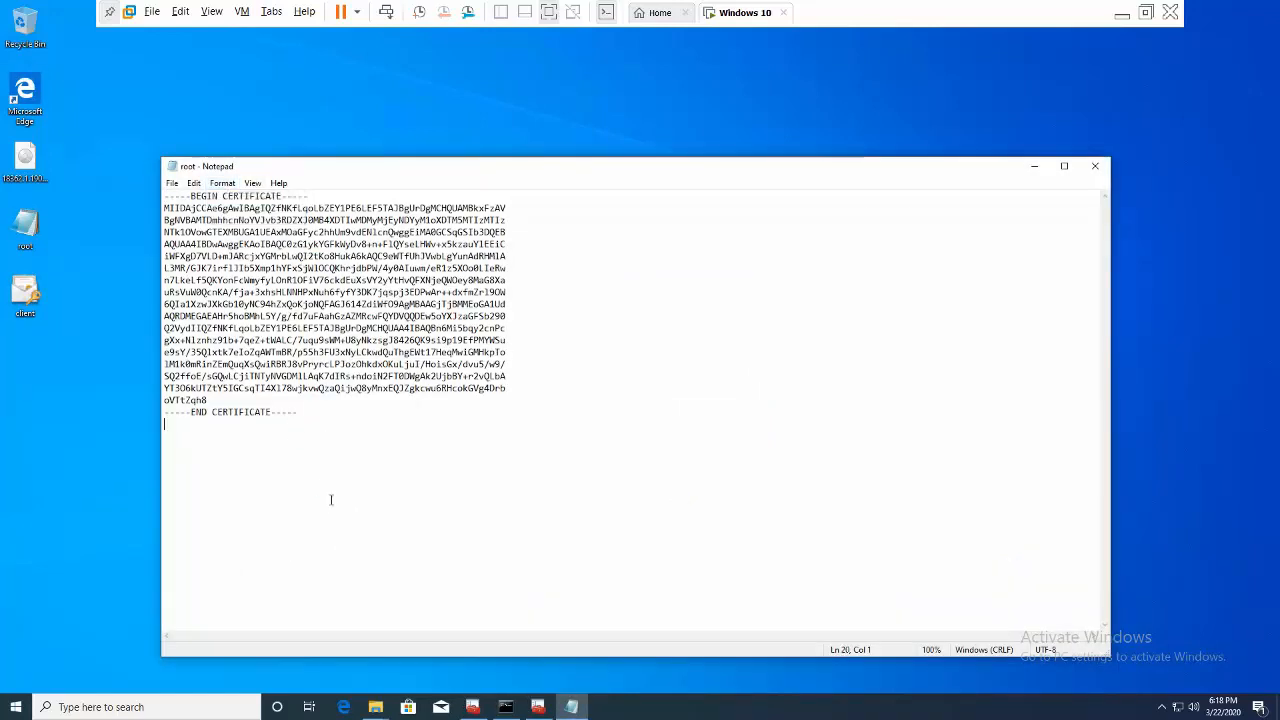
left_click(222, 183)
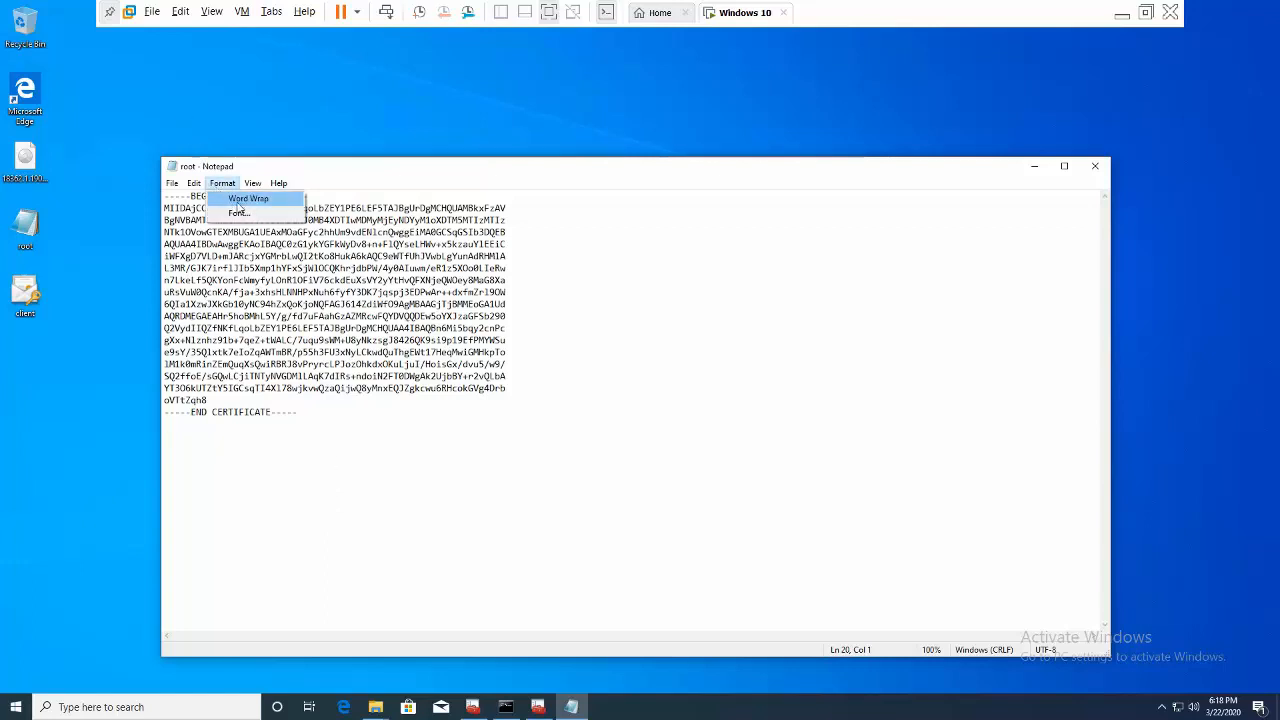
left_click(354, 438)
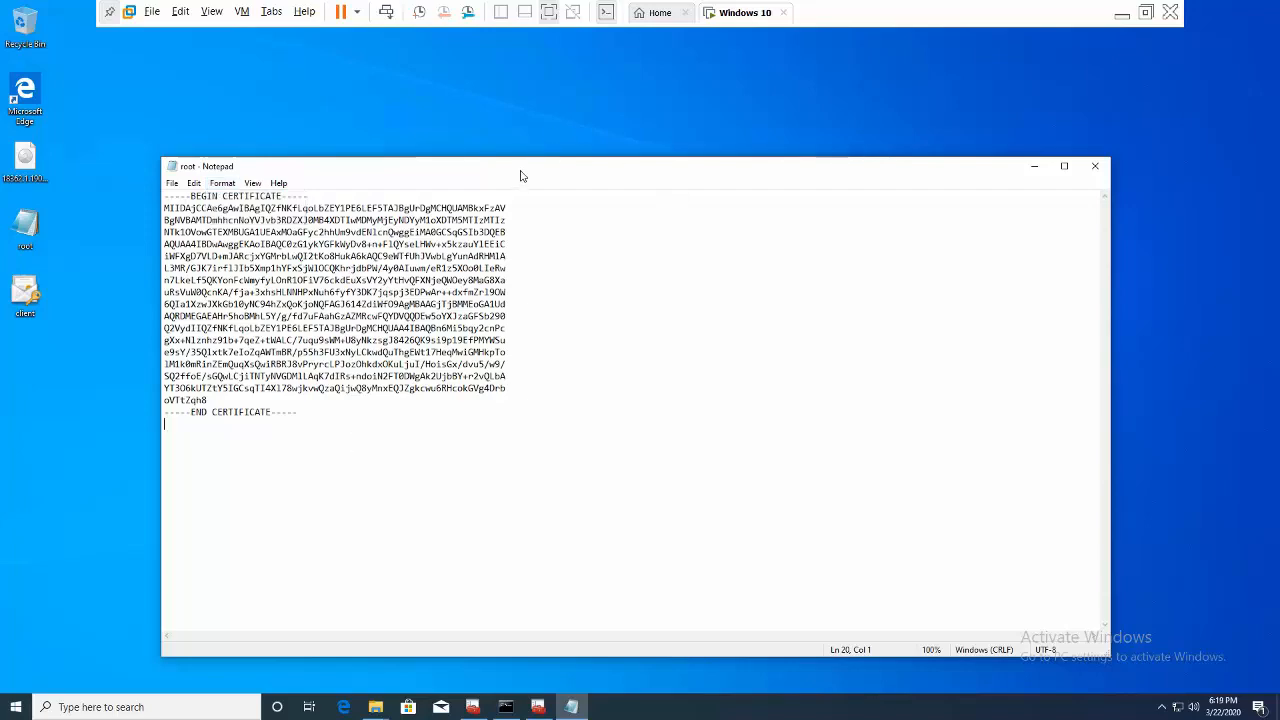
left_click_drag(520, 176, 566, 142)
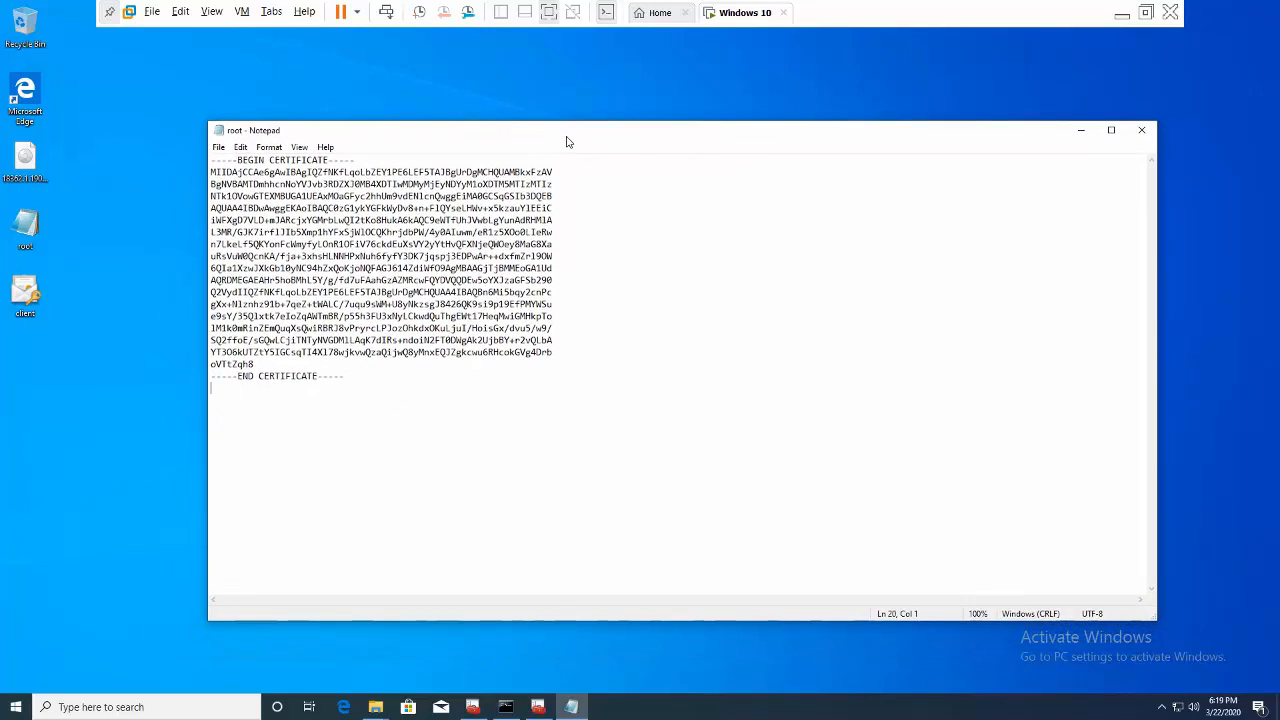
- Delete the -----BEGIN CERTIFICATE----- line and its leftover empty line
left_click(395, 162)
left_click_drag(395, 162, 209, 158)
key("Delete")
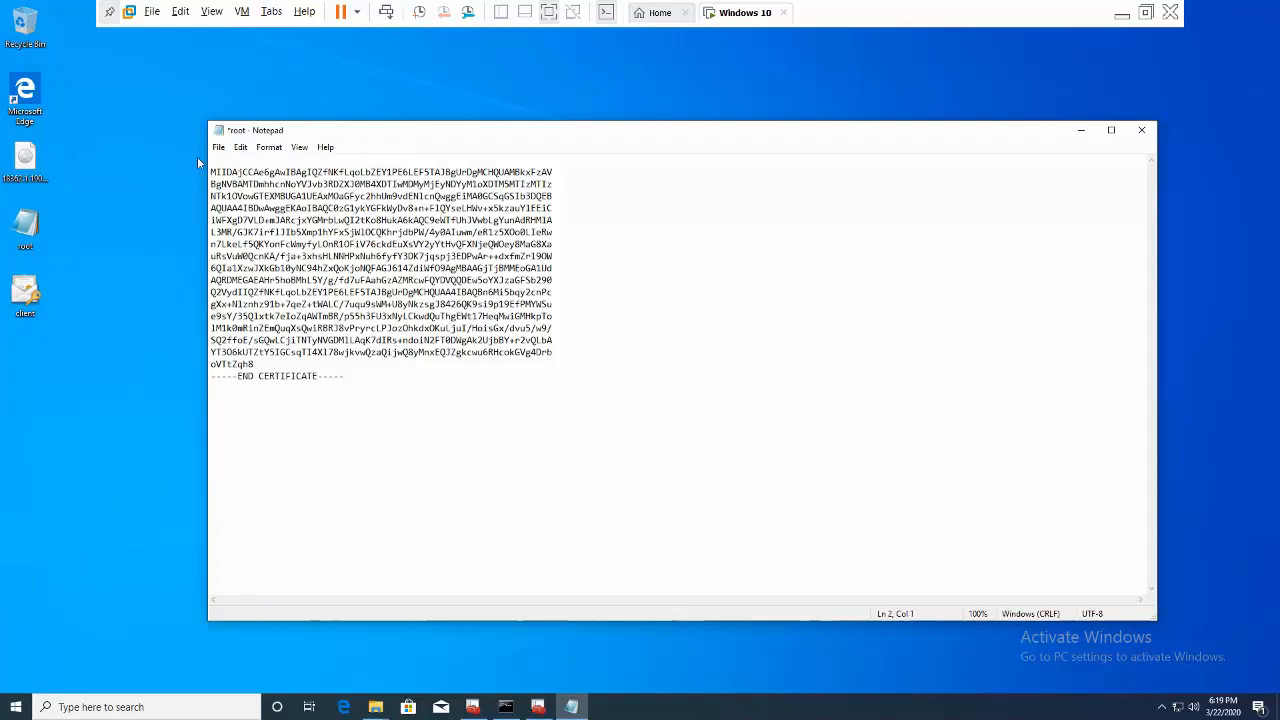
key("Delete")
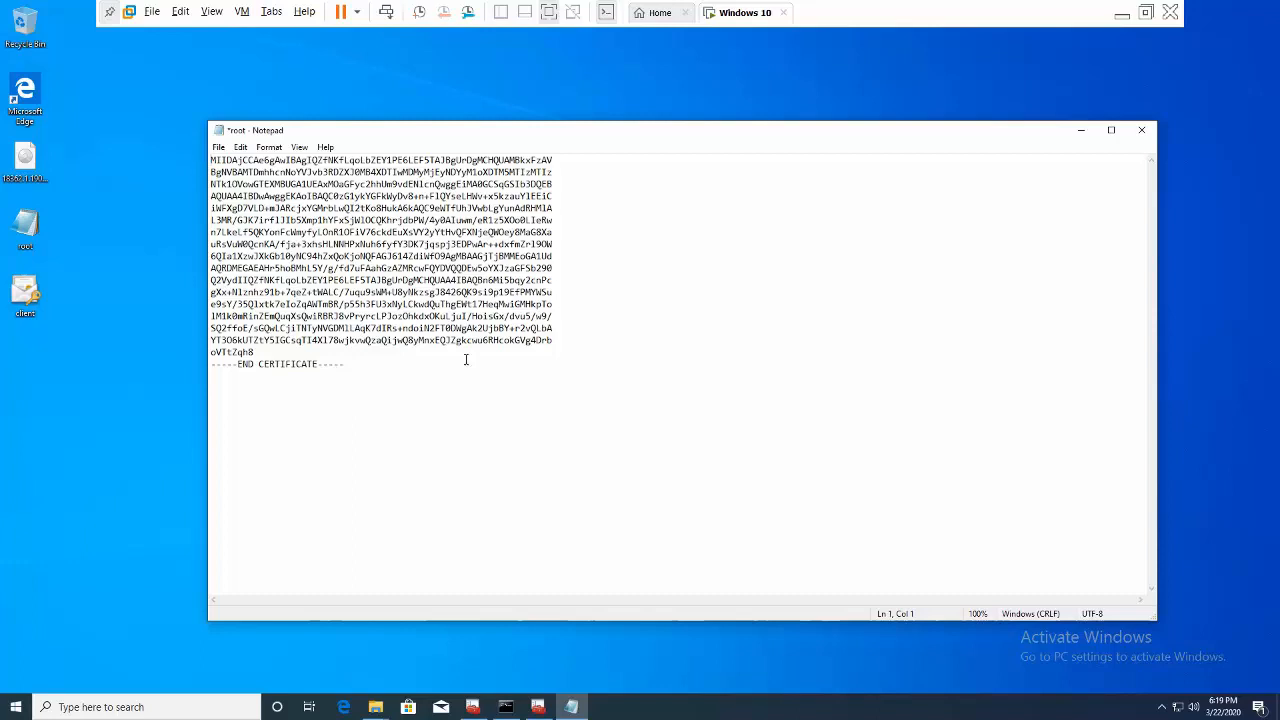
- Delete the -----END CERTIFICATE----- line and join the last encoded line upward
left_click(390, 381)
left_click_drag(208, 374, 198, 363)
key("Delete")
key("BackSpace")
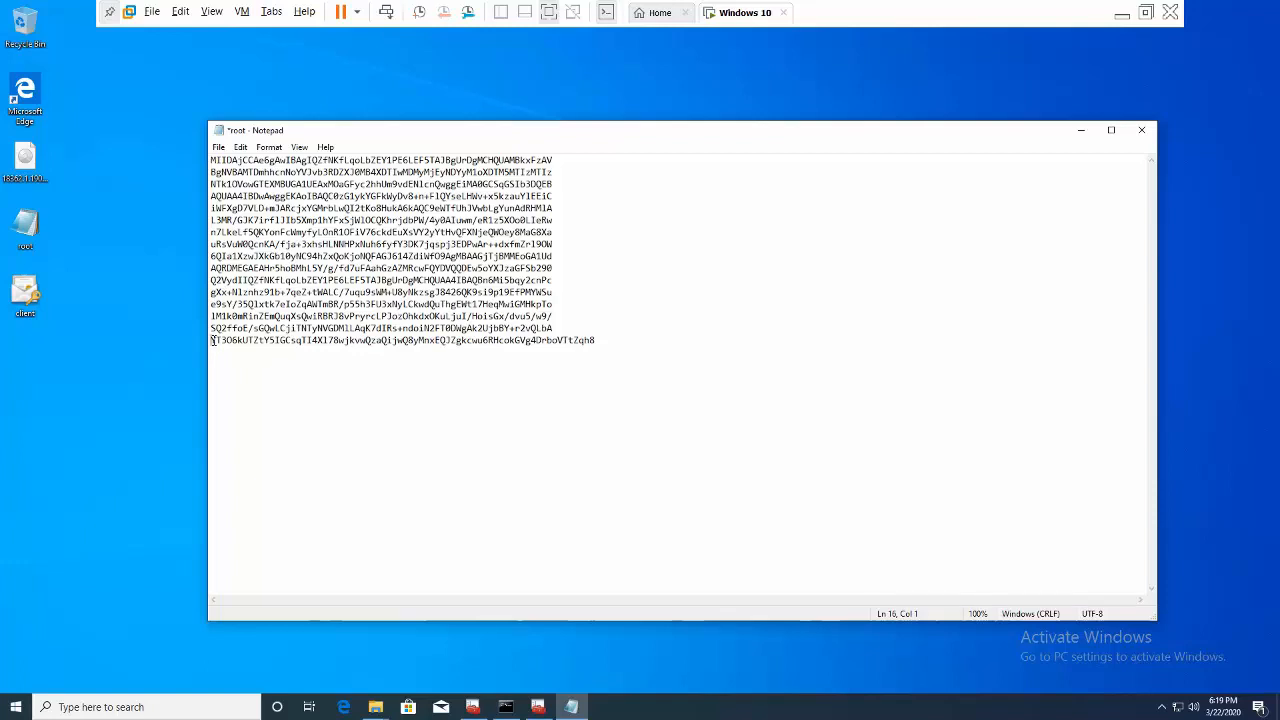
- Remove the line breaks in the lower certificate text, joining lines 15, 12, 11 and 8 upward
key("BackSpace")
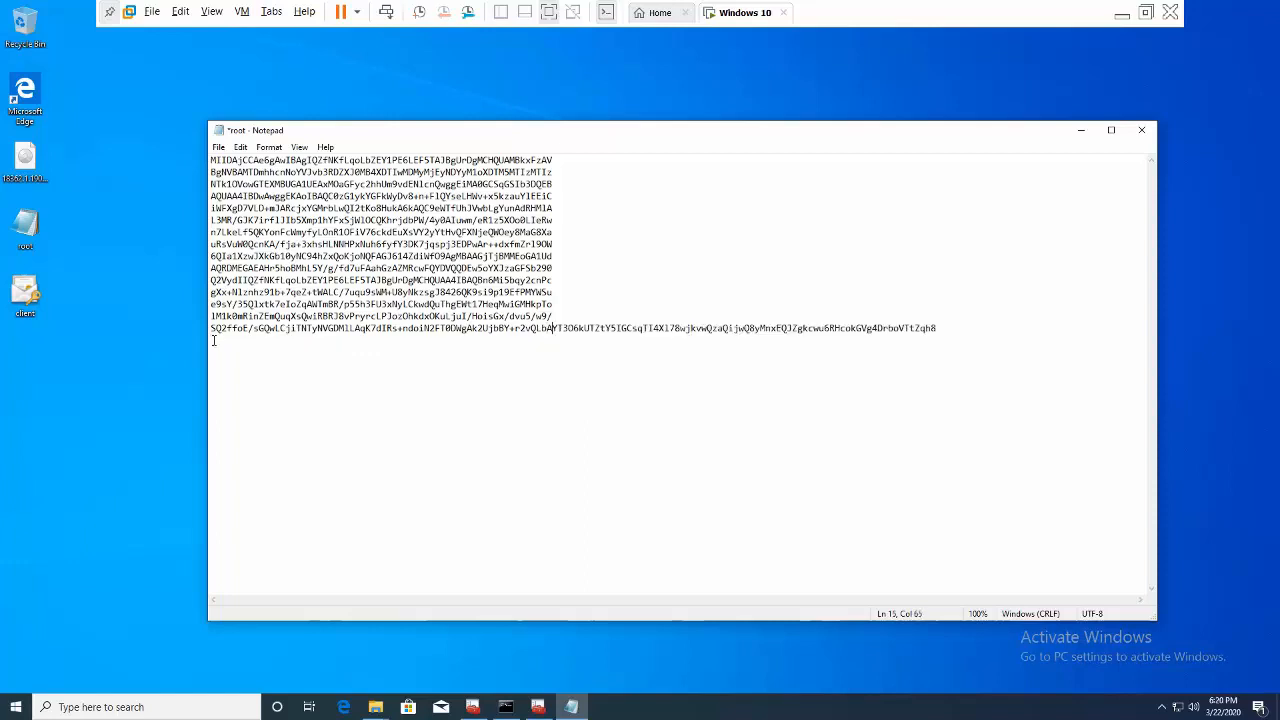
key("Right")
key("BackSpace")
left_click(213, 340)
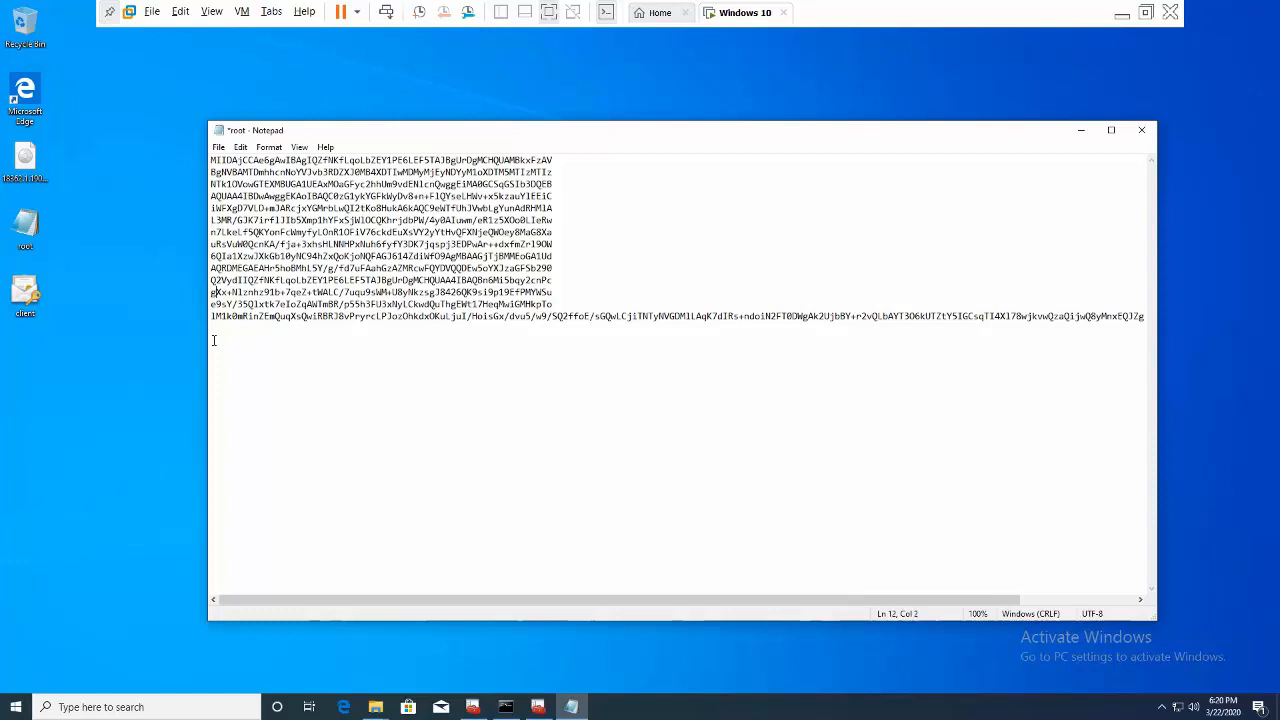
left_click(575, 281)
key("Delete")
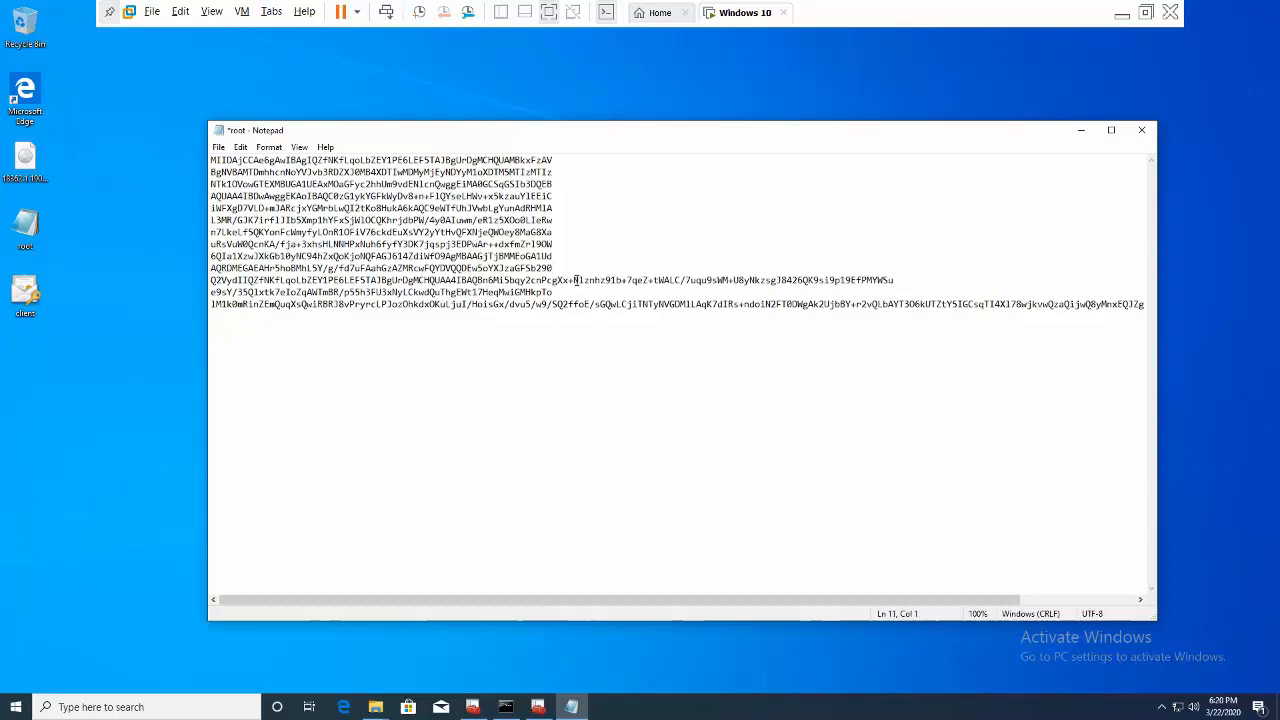
key("BackSpace")
key("Up")
key("Up")
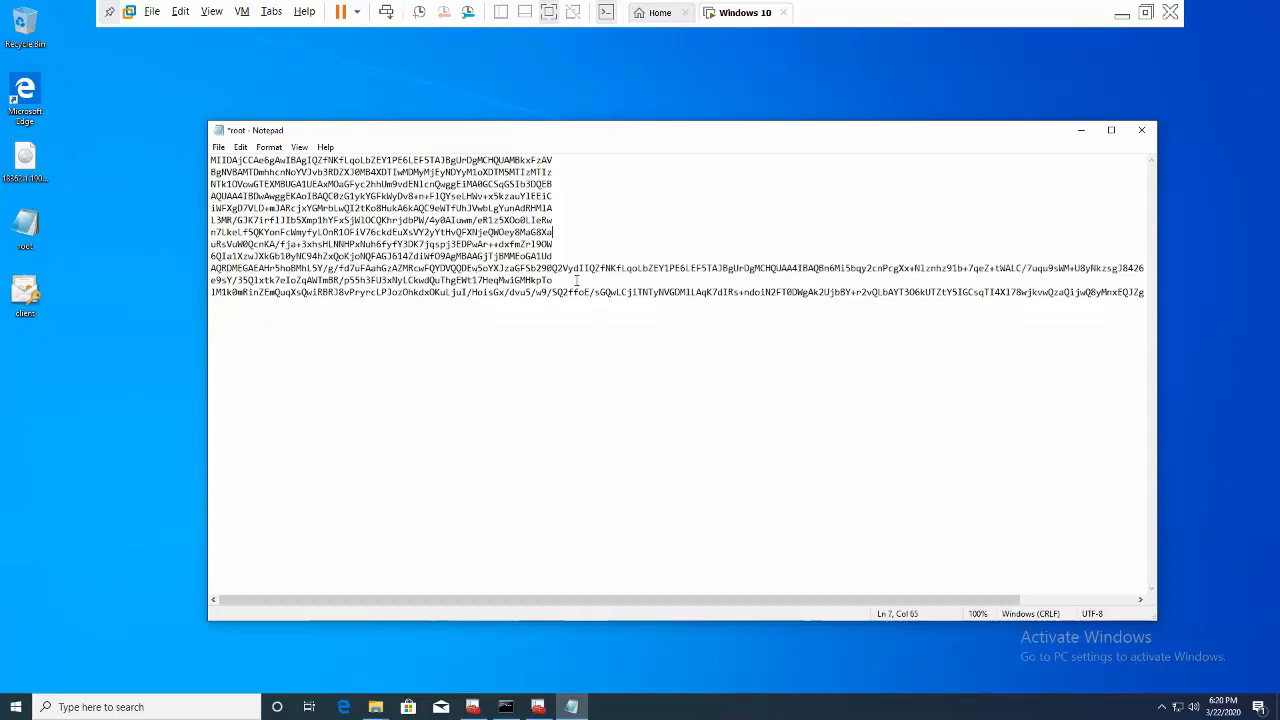
key("BackSpace")
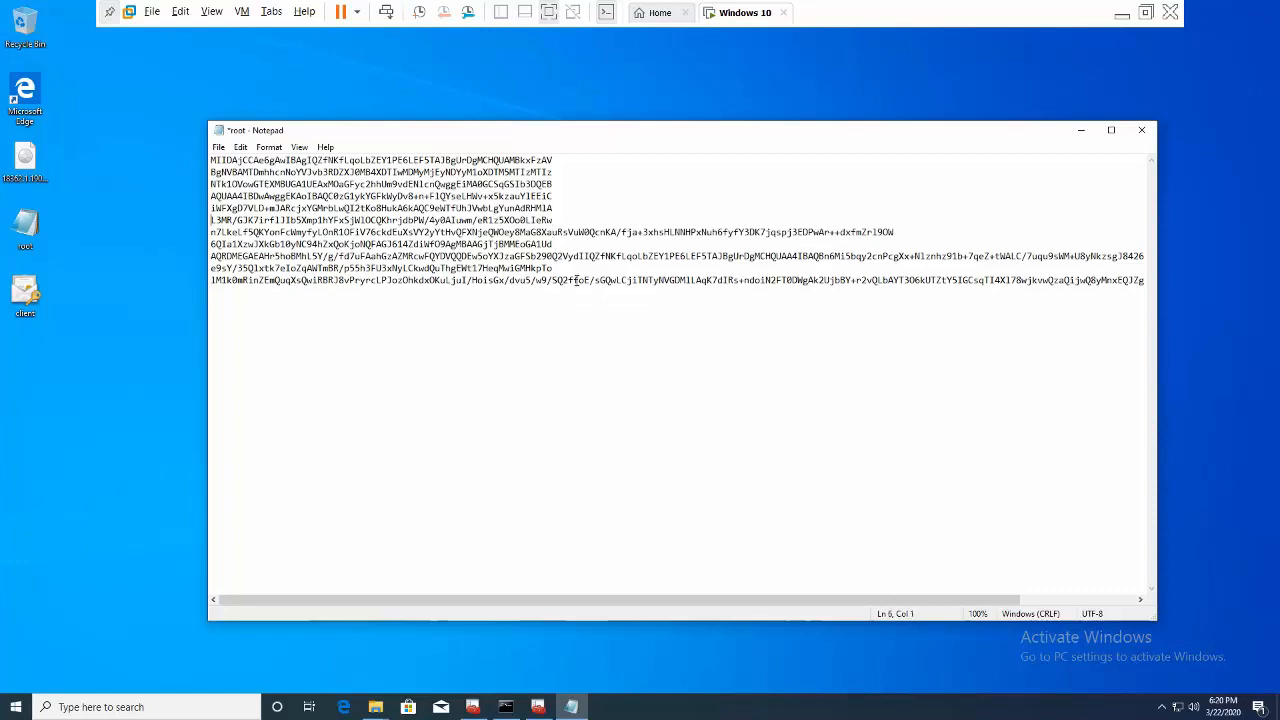
- Join certificate lines 2 through 6 onto their preceding lines, leaving three long base64 lines
key("BackSpace")
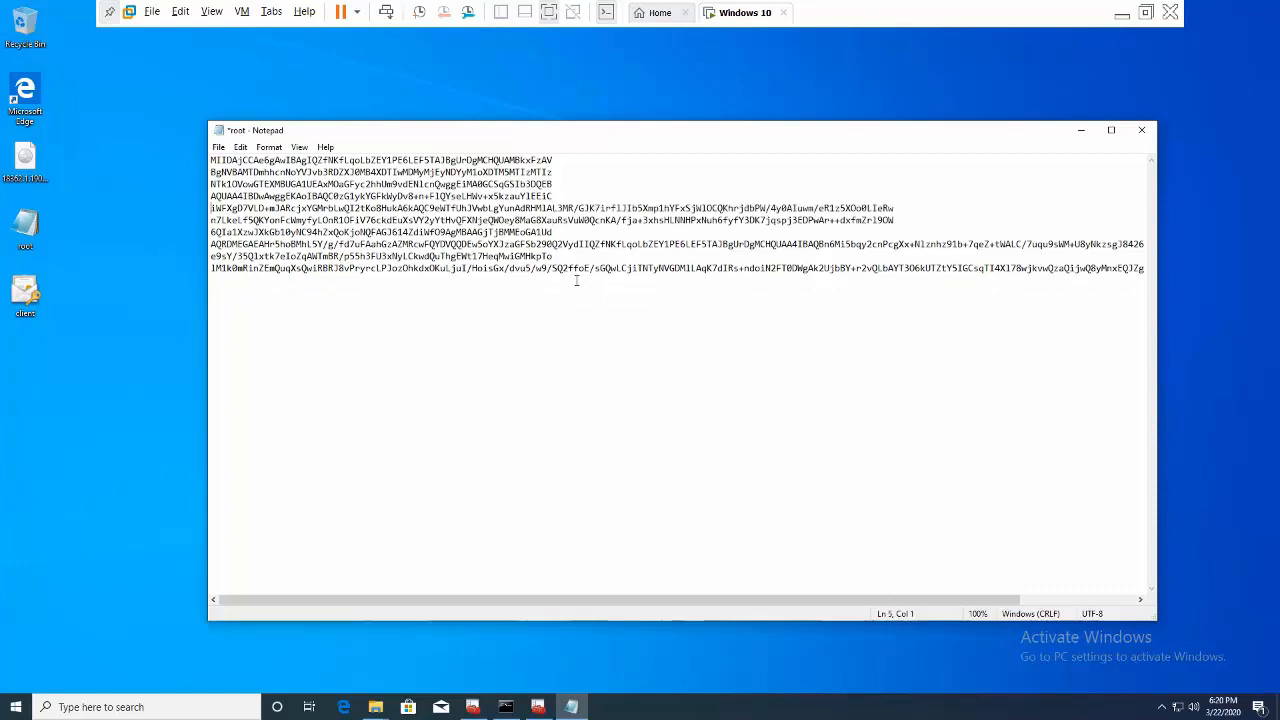
key("BackSpace")
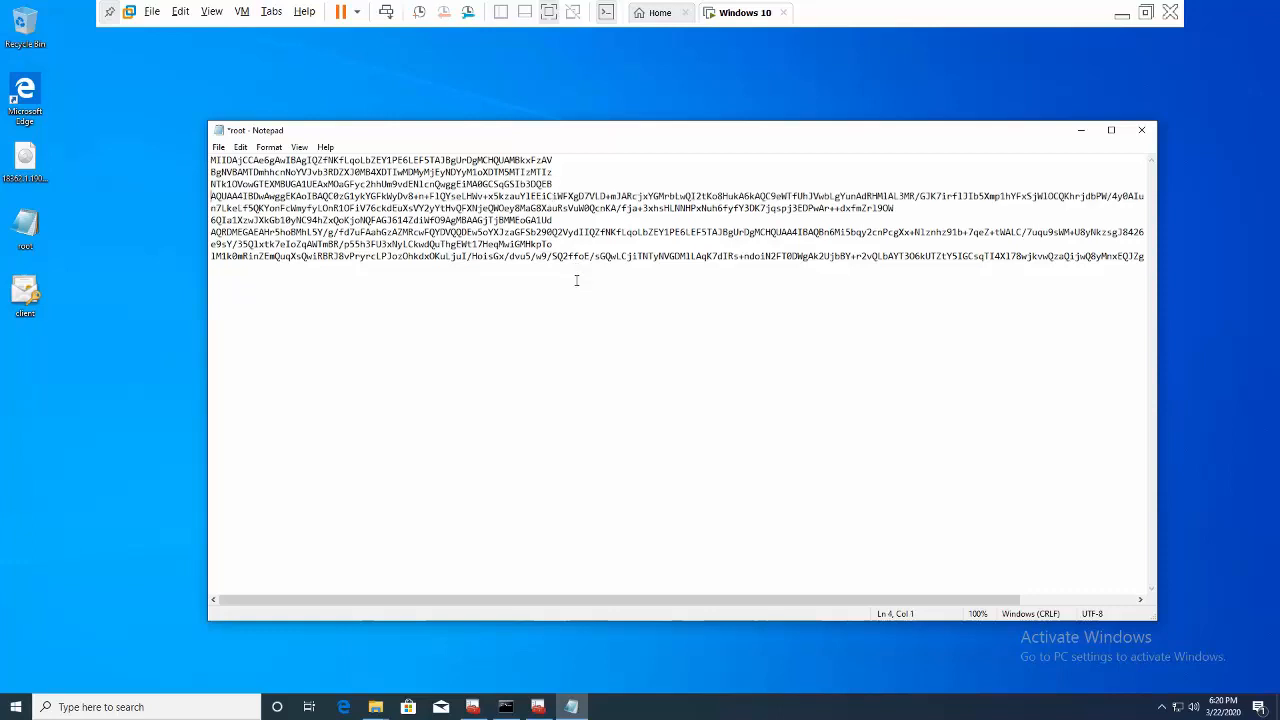
key("BackSpace")
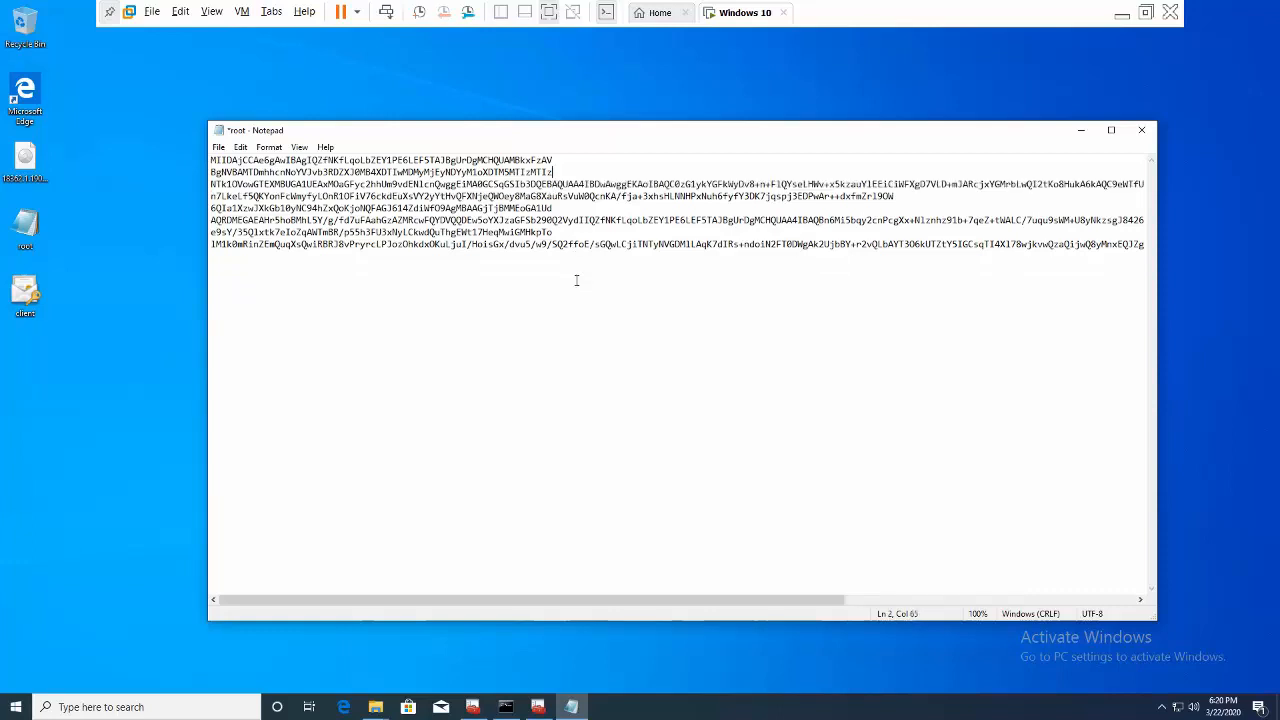
key("BackSpace")
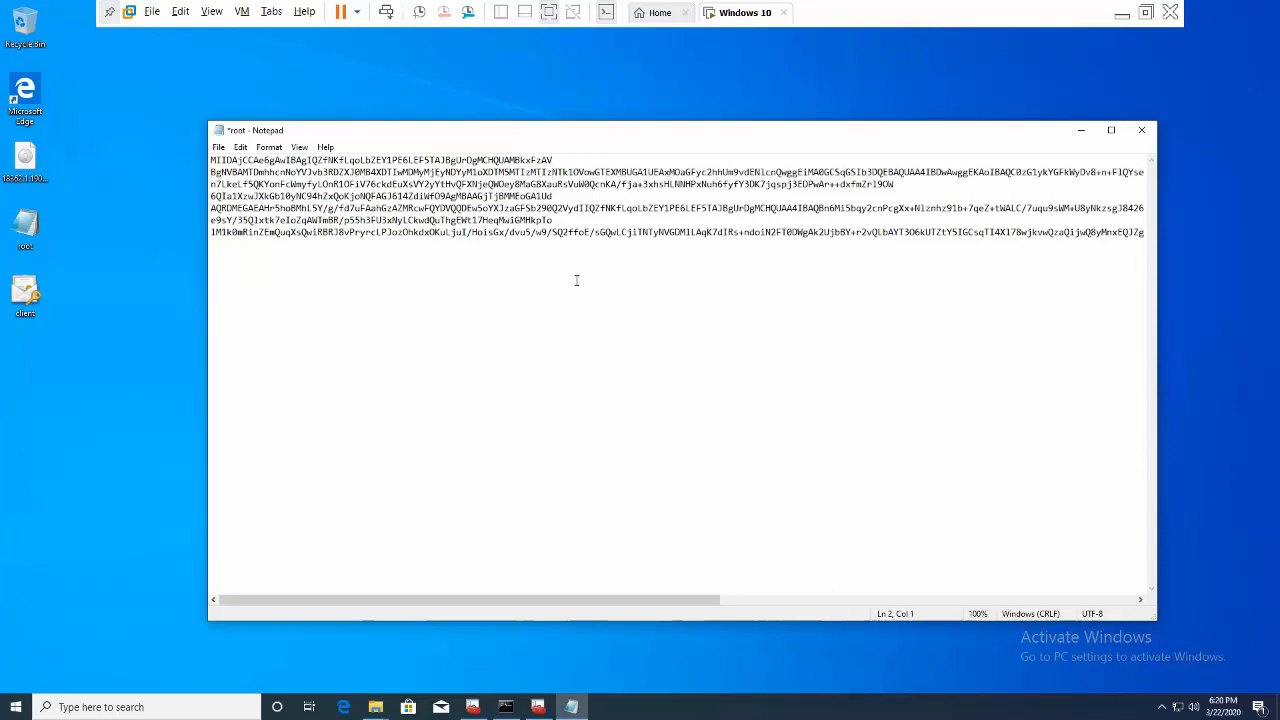
key("BackSpace")
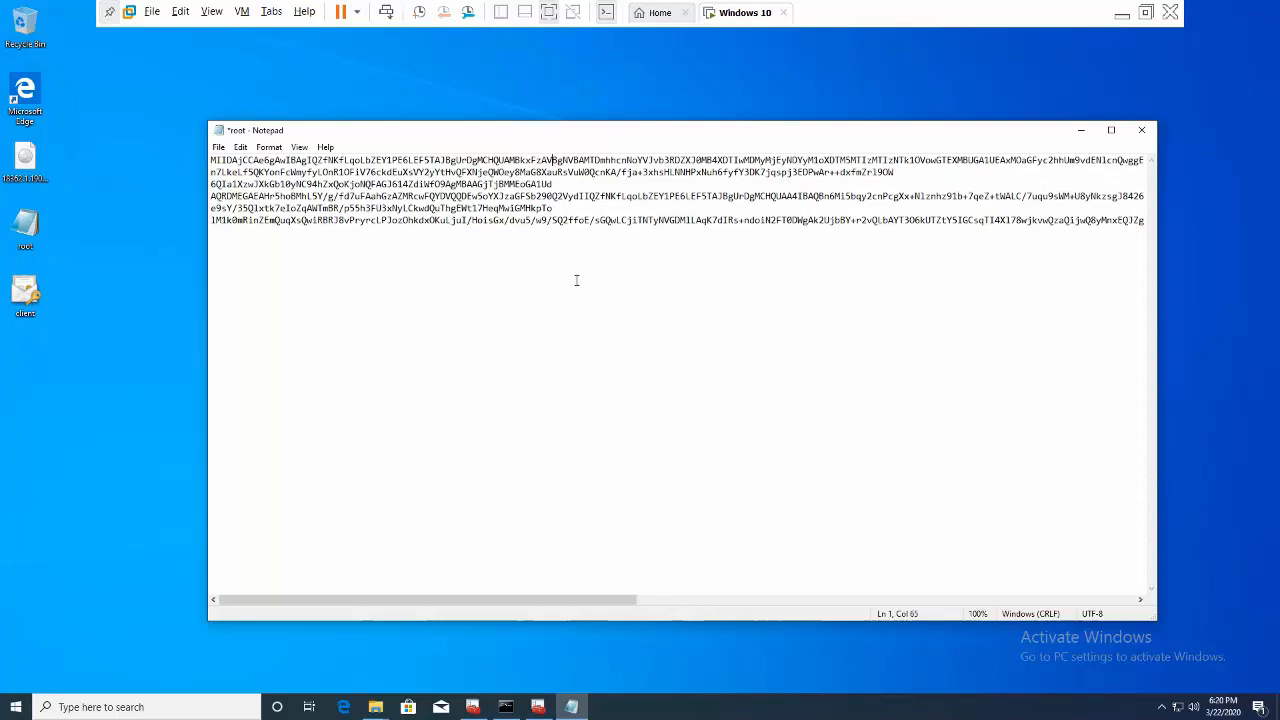
key("Right")
key("BackSpace")
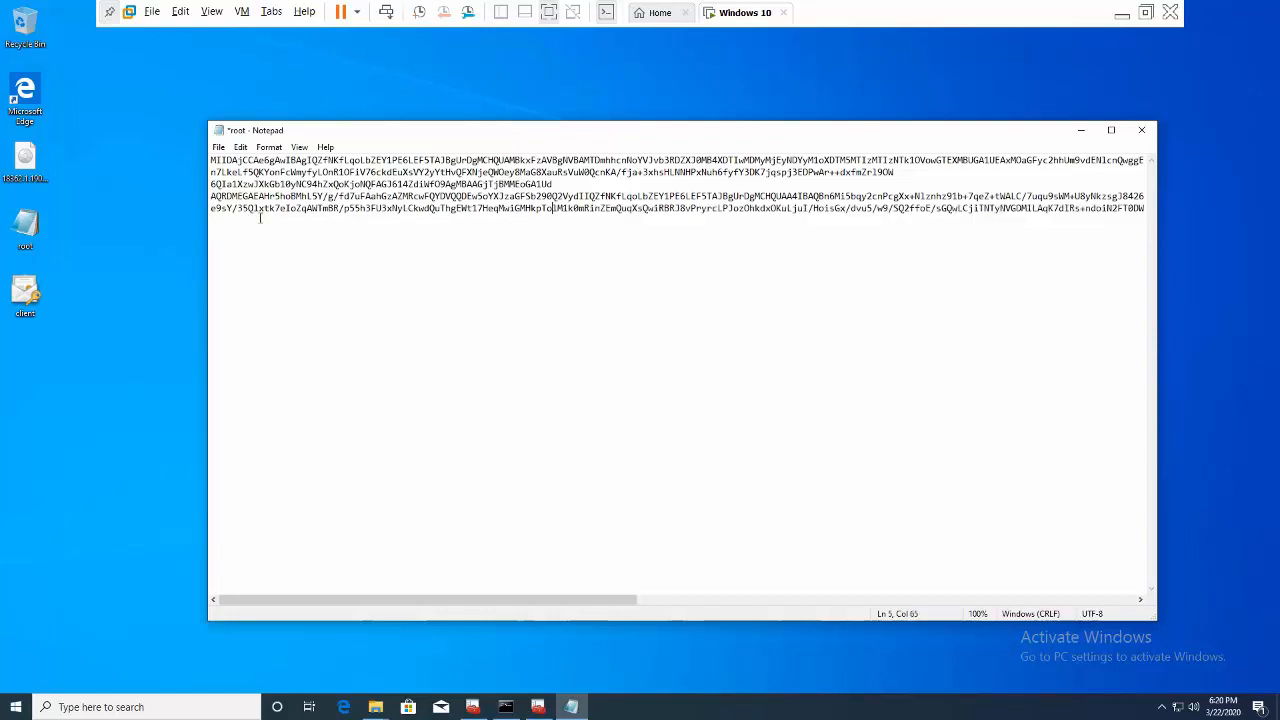
left_click_drag(523, 603, 481, 628)
left_click(211, 197)
key("BackSpace")
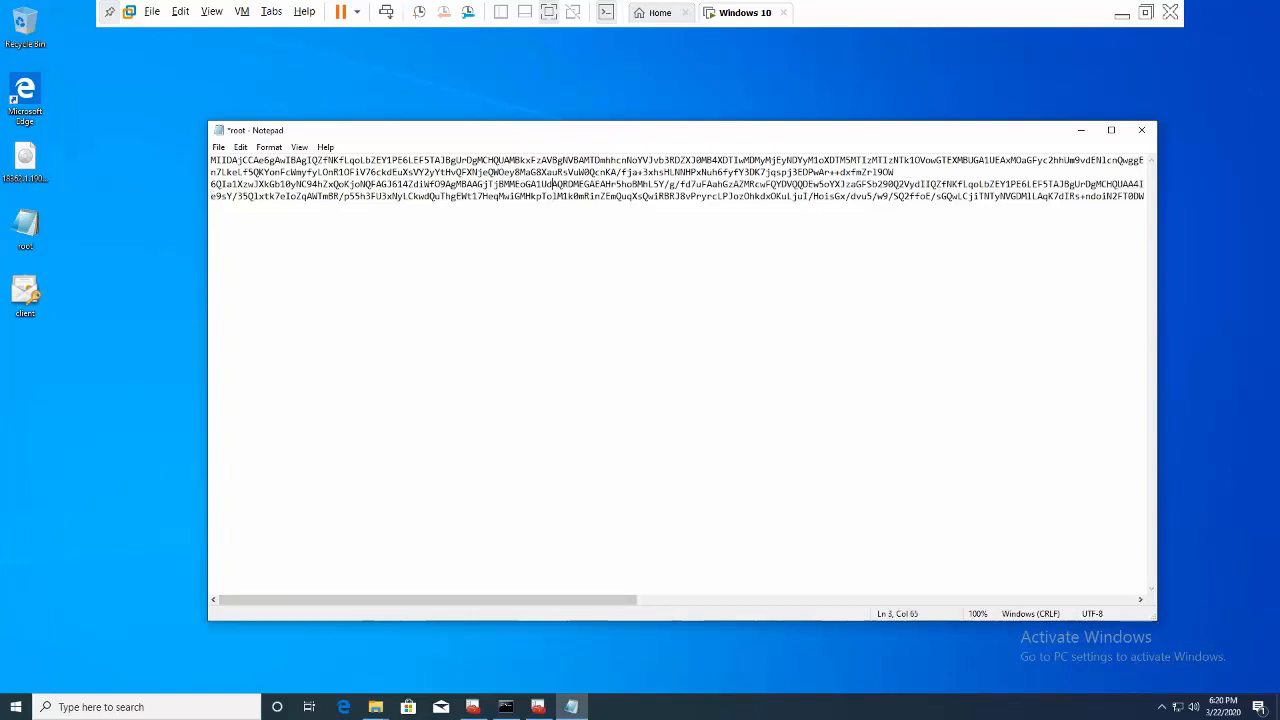
left_click(918, 172)
key("BackSpace")
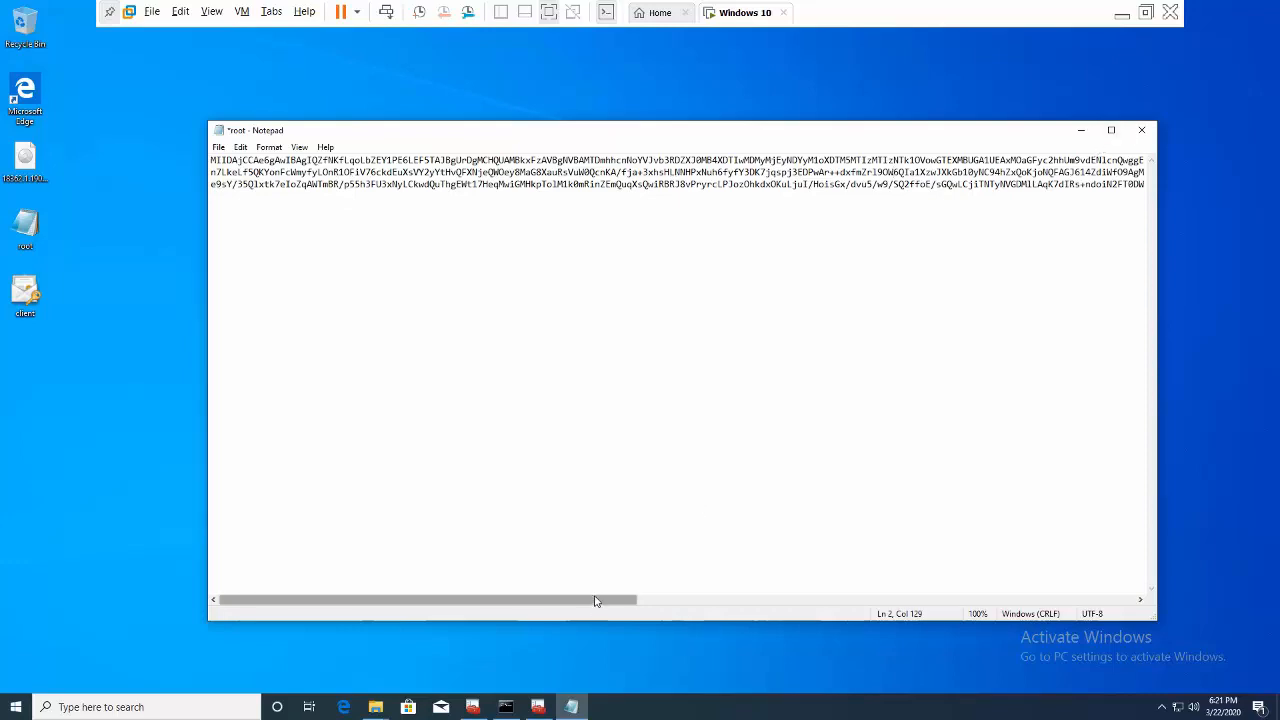
- Remove the last two line breaks so the base64 certificate sits on a single line
left_click_drag(594, 600, 600, 555)
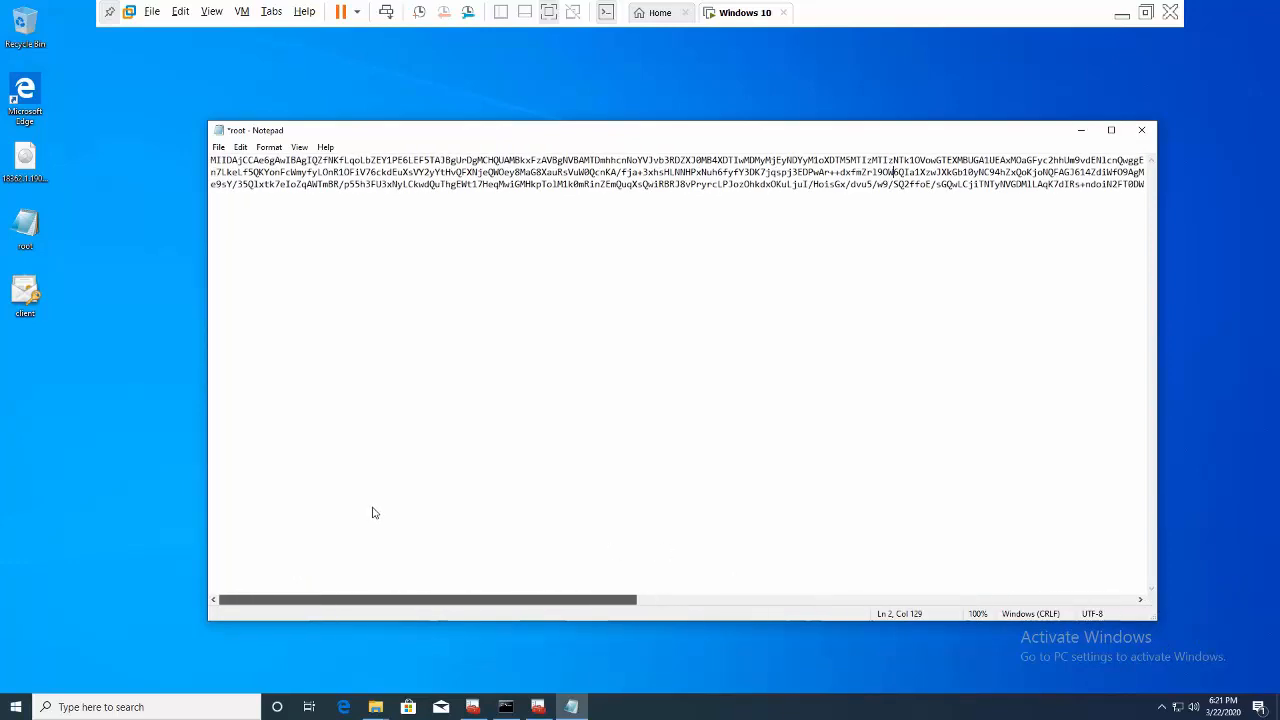
left_click_drag(372, 513, 565, 615)
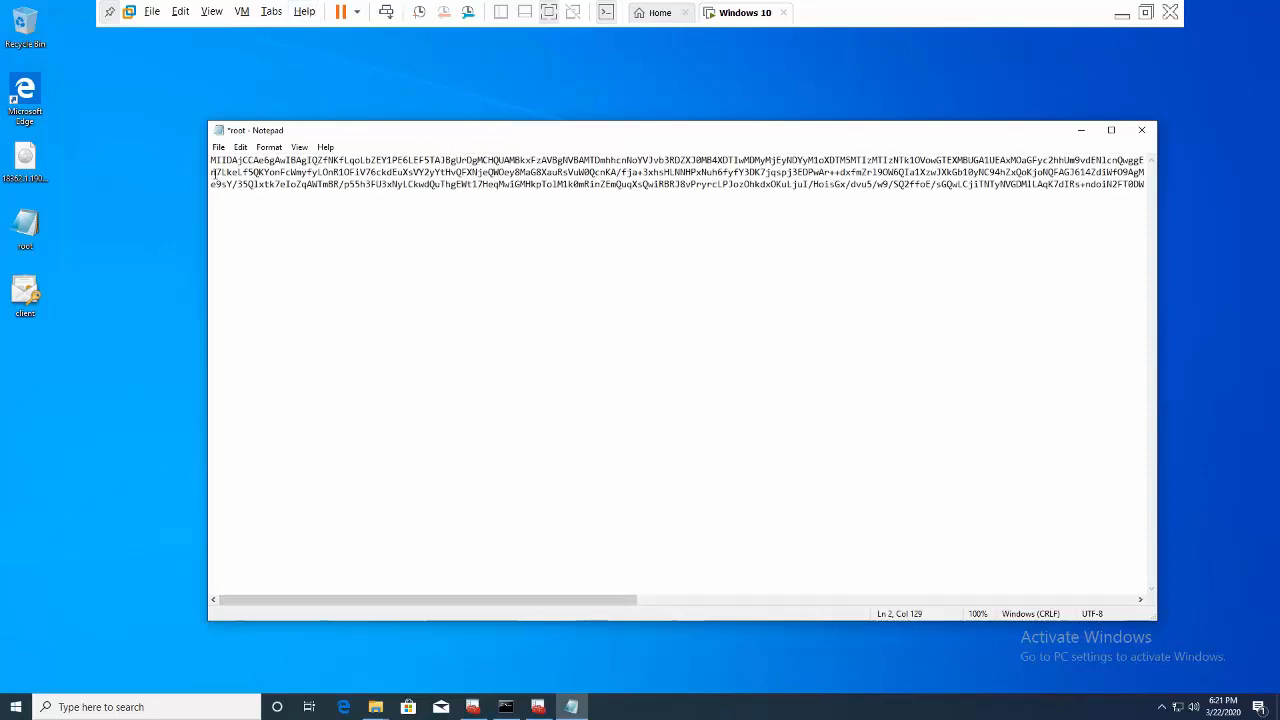
key("BackSpace")
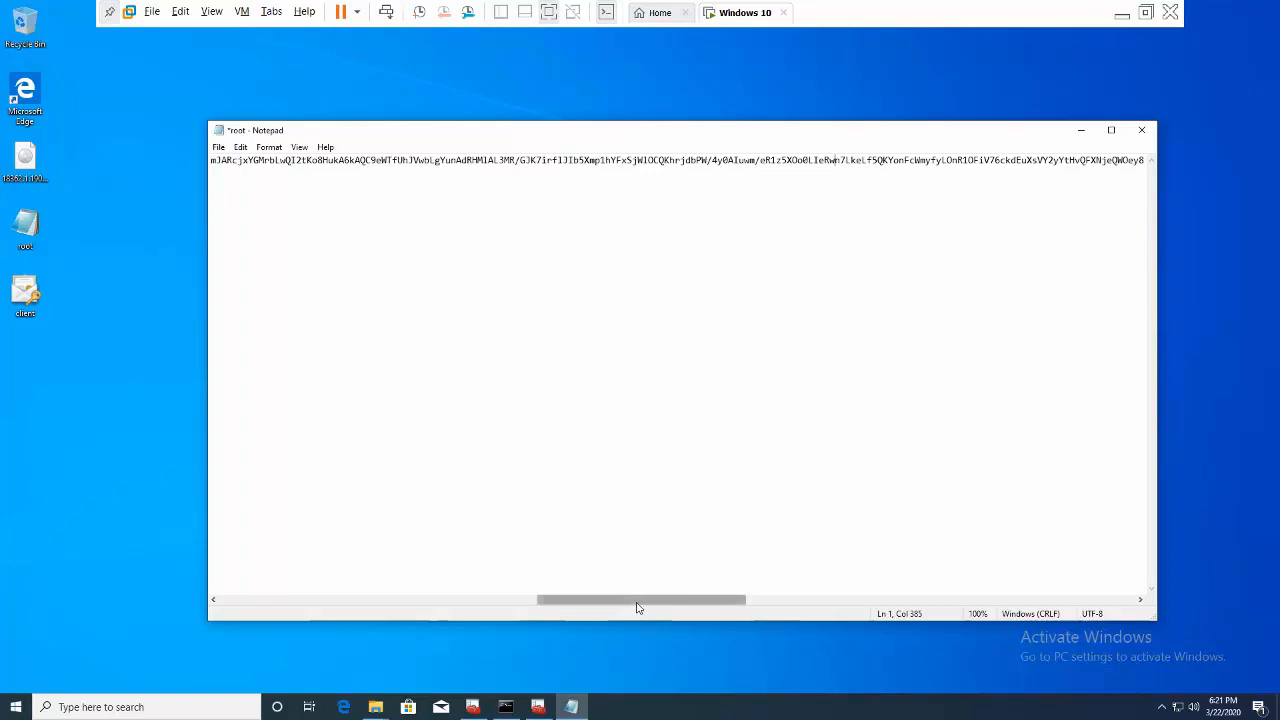
left_click_drag(638, 607, 265, 584)
left_click(211, 173)
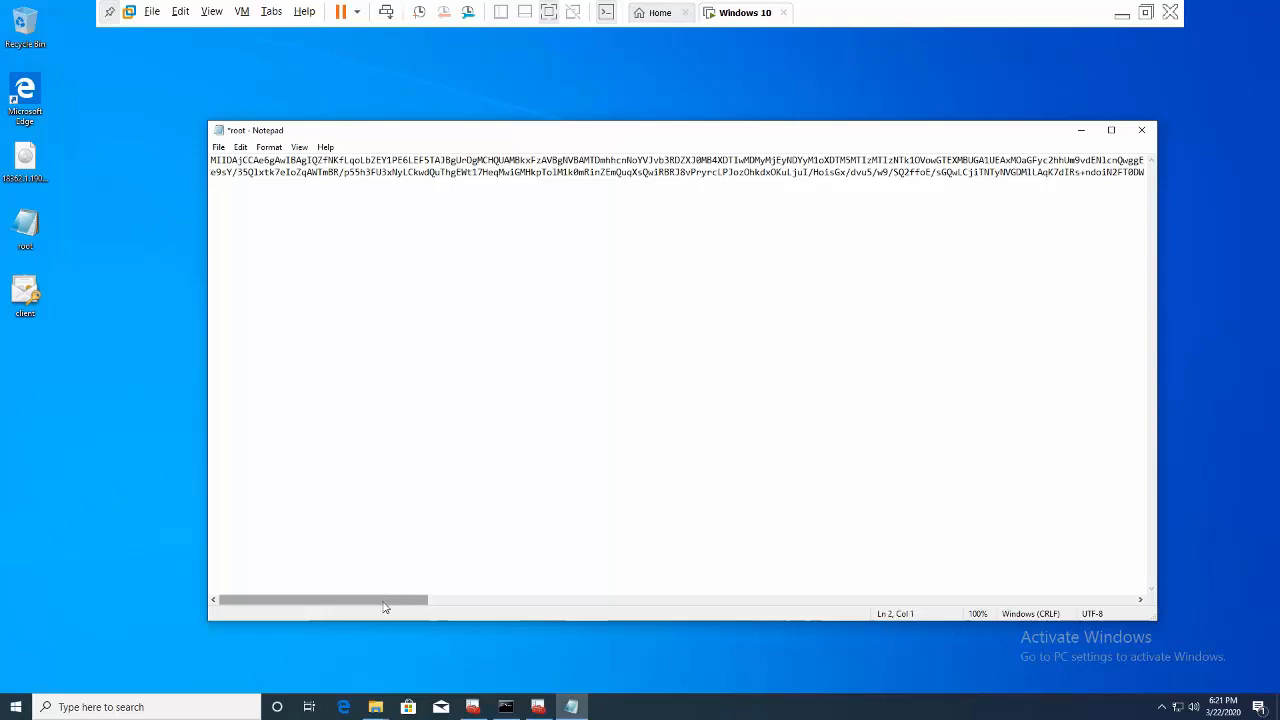
left_click_drag(386, 602, 1070, 672)
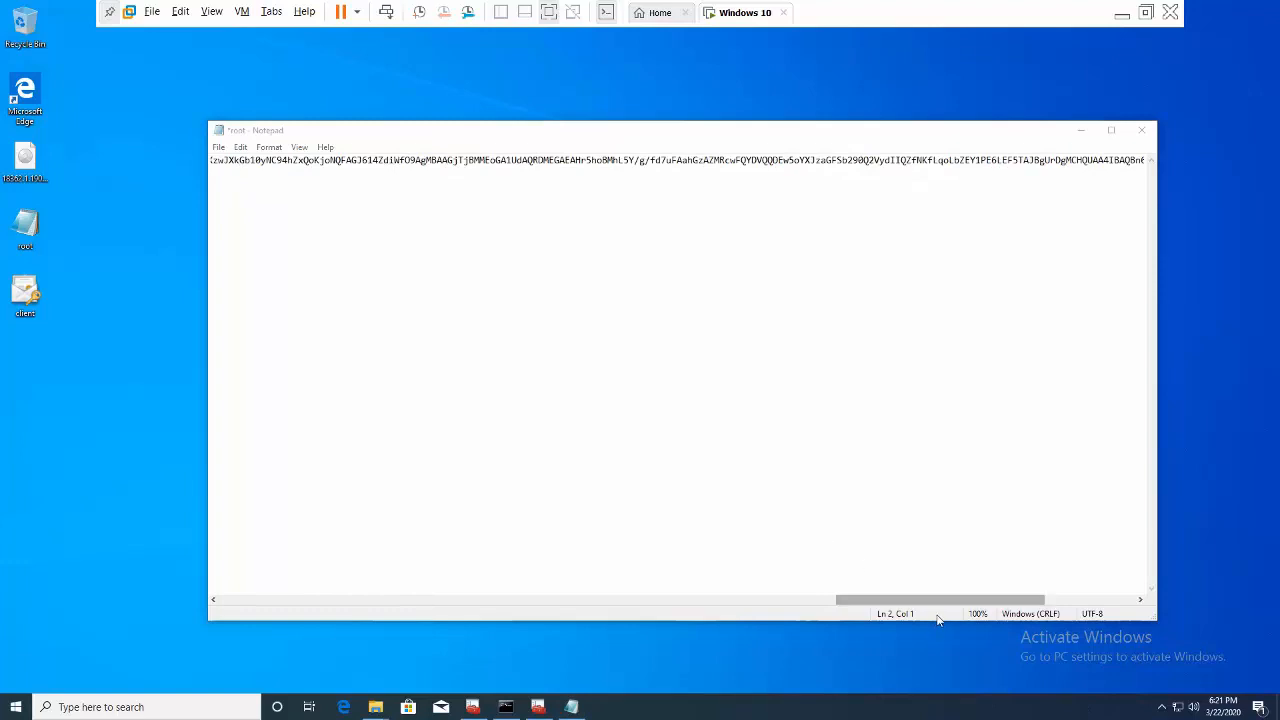
left_click_drag(940, 600, 213, 624)
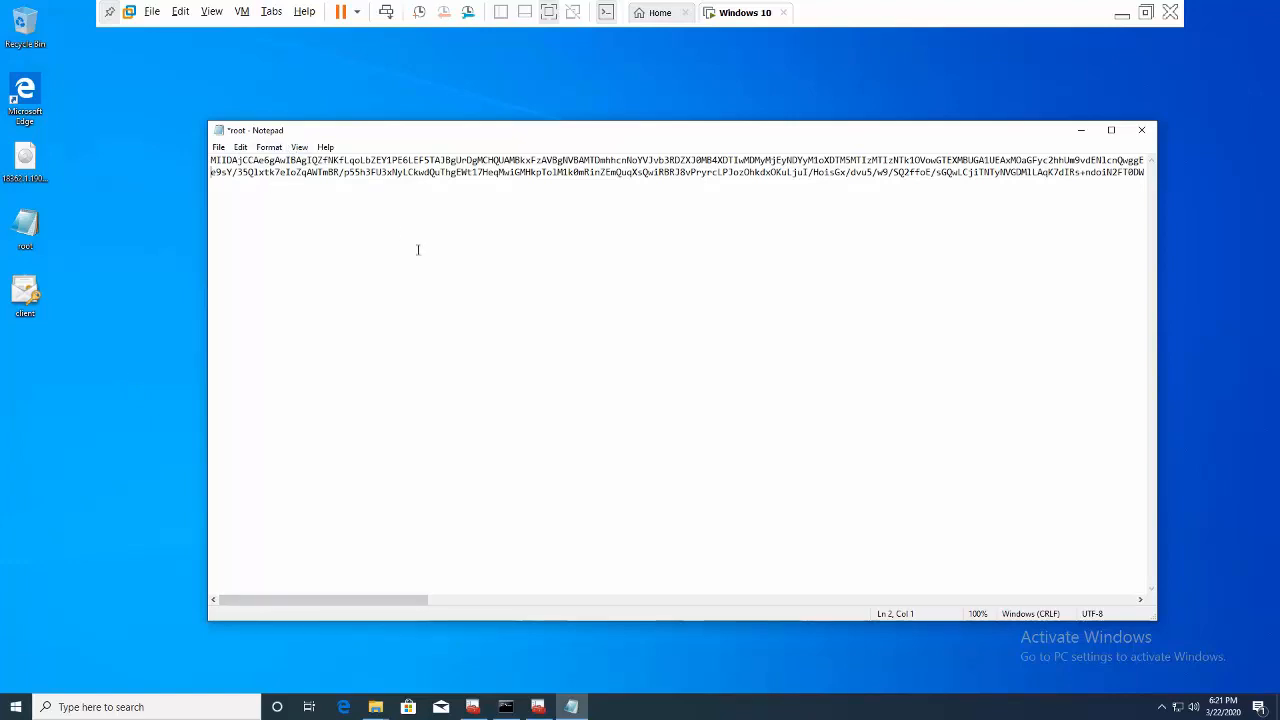
key("BackSpace")
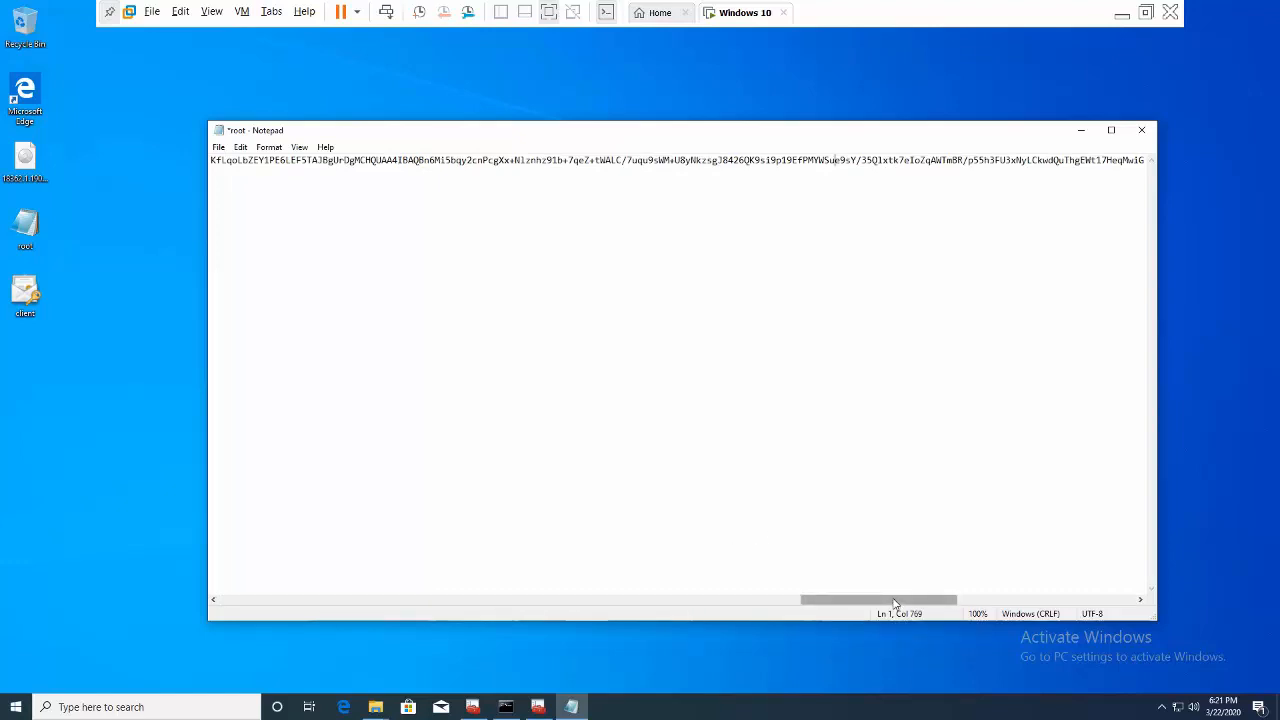
left_click_drag(895, 604, 274, 589)
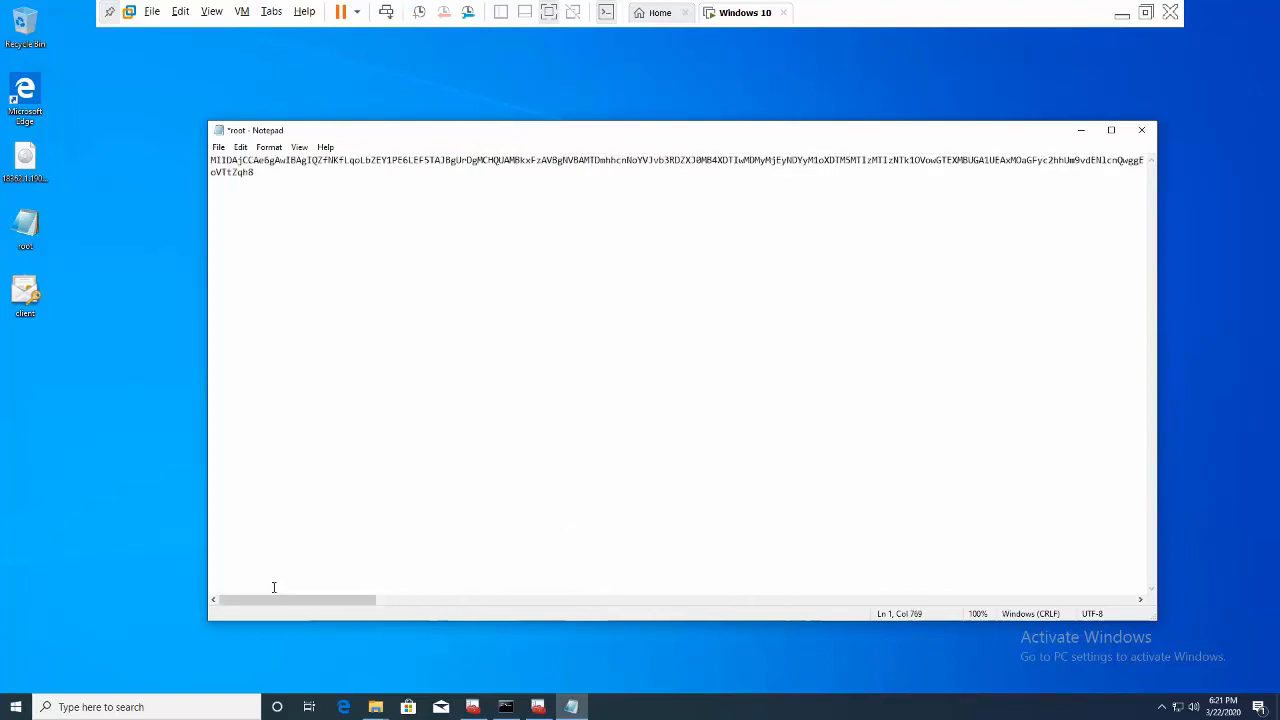
- Copy the full single-line certificate string and minimise the virtual machine window
left_click(287, 190)
left_click_drag(212, 186, 199, 166)
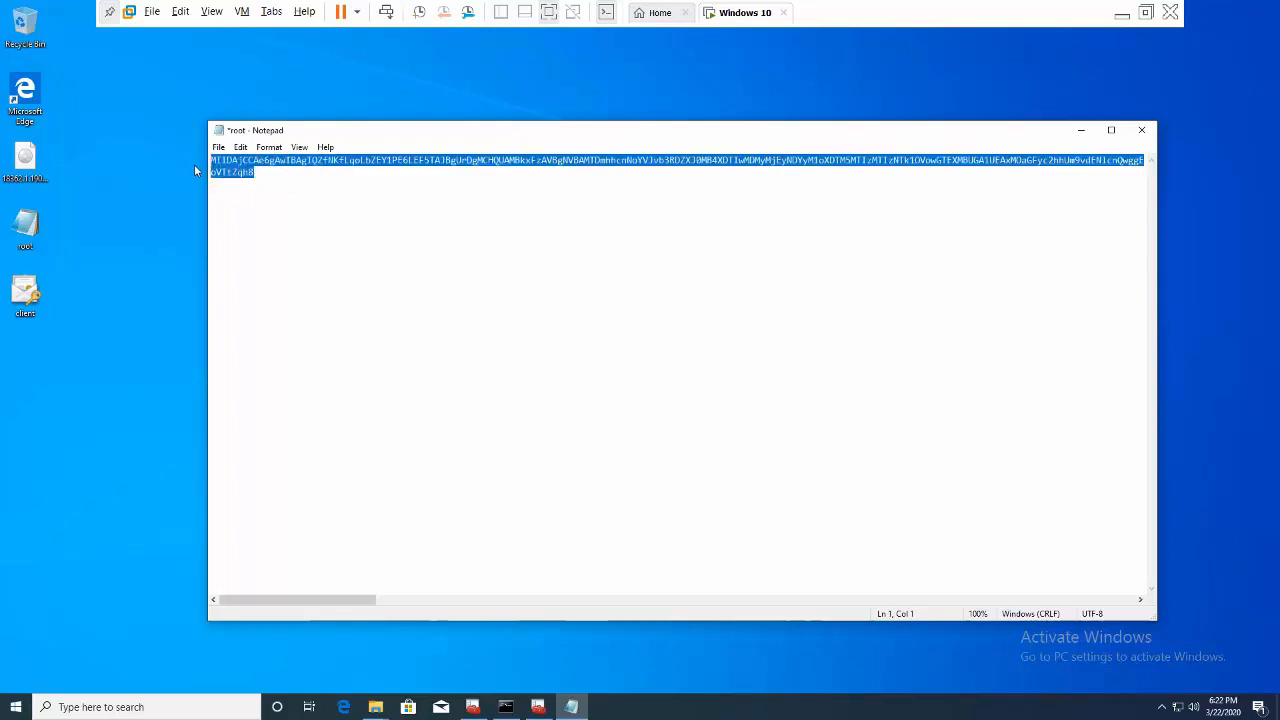
left_click(342, 236)
left_click(256, 172)
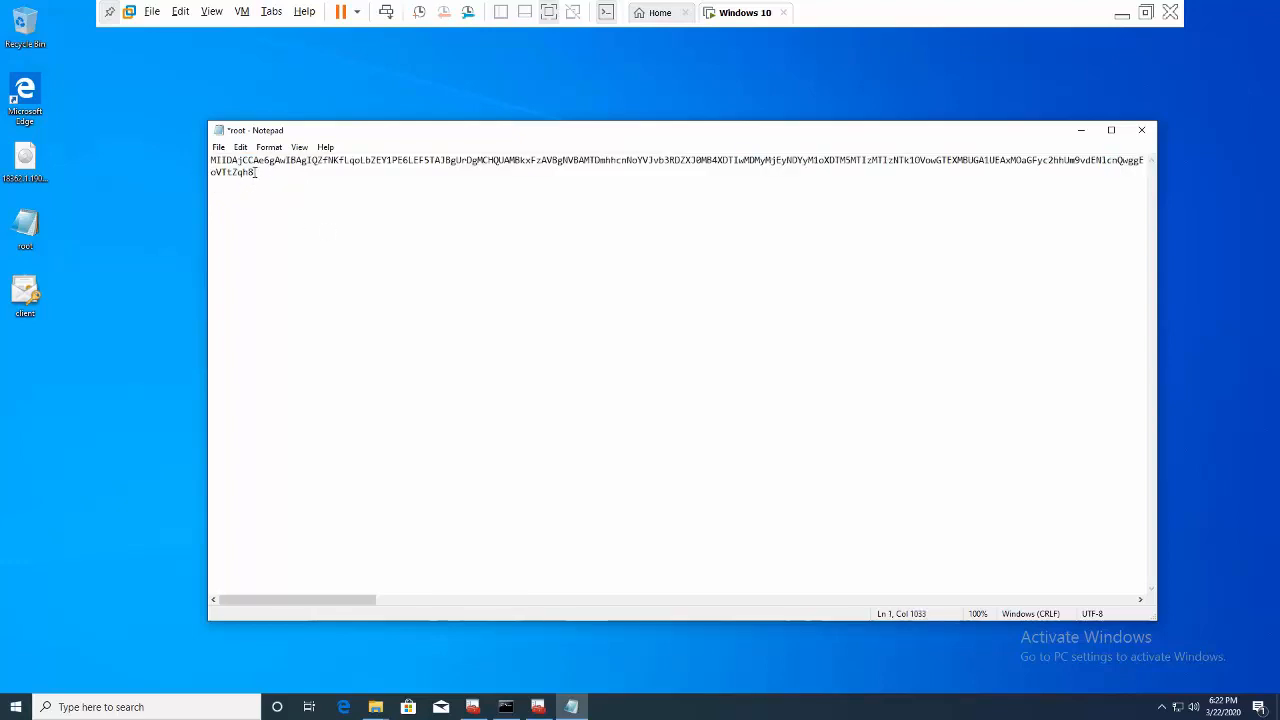
left_click_drag(256, 172, 212, 162)
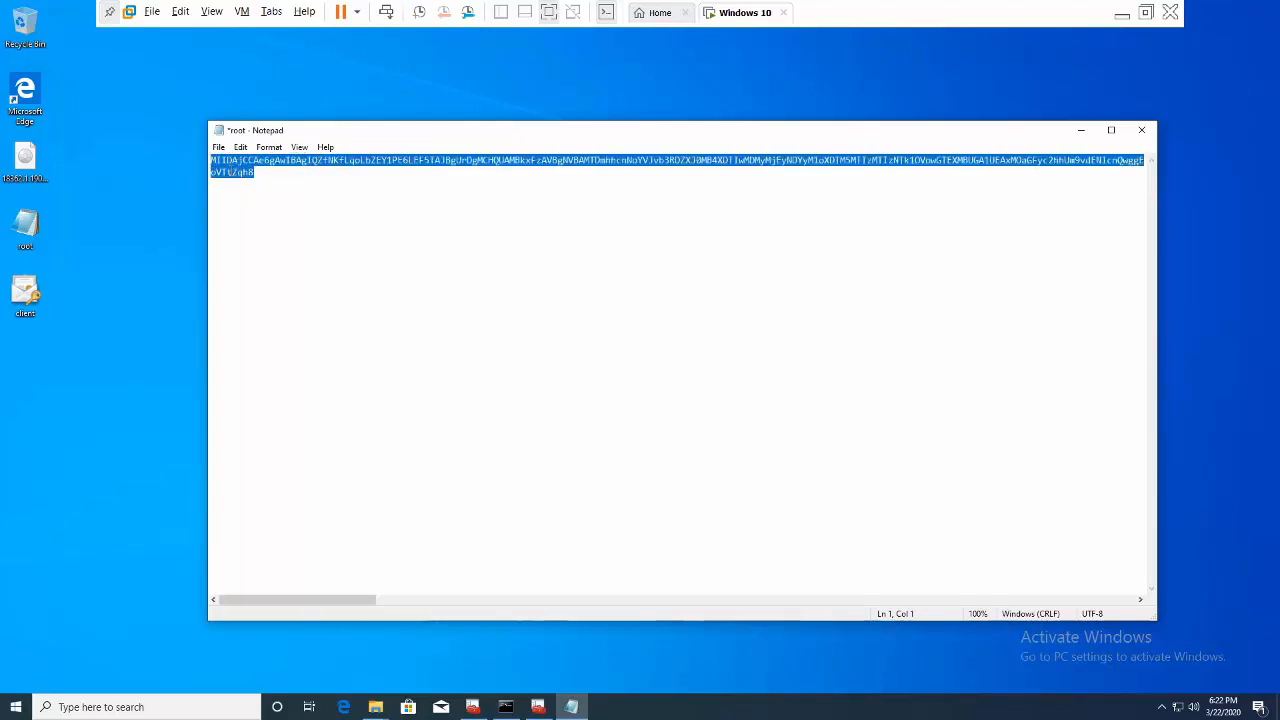
right_click(230, 168)
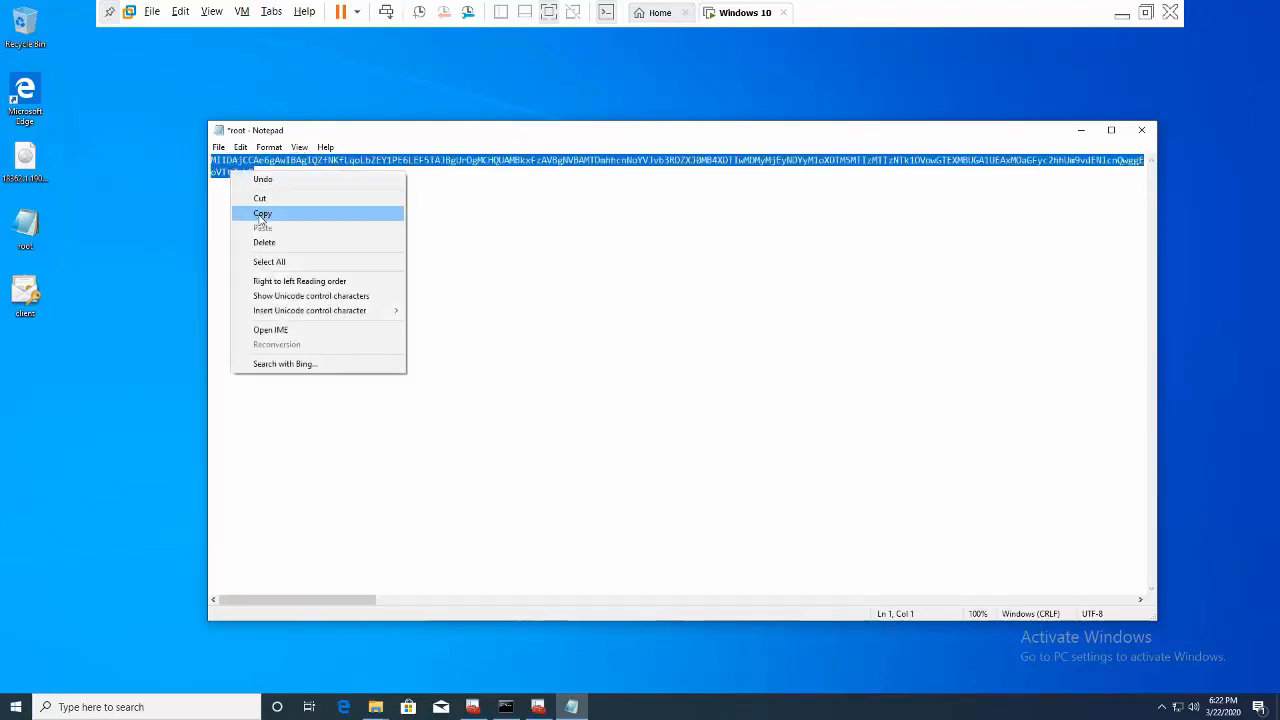
left_click(259, 213)
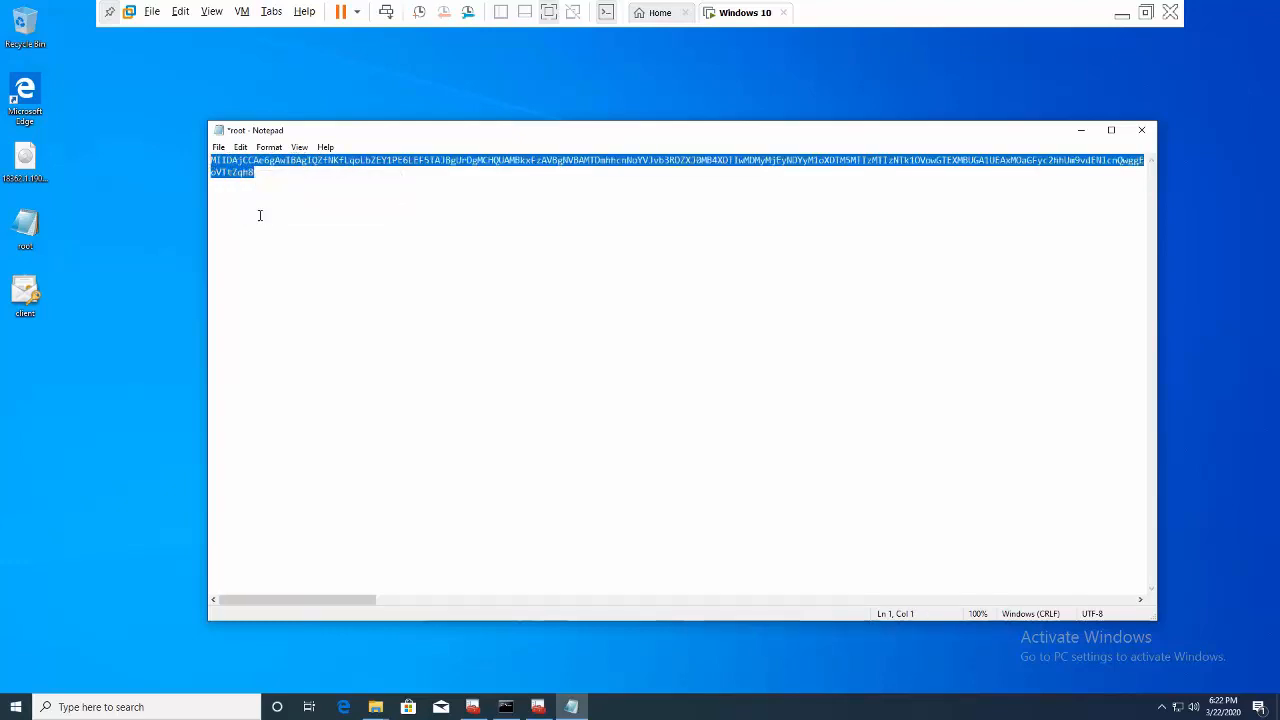
left_click(1121, 12)
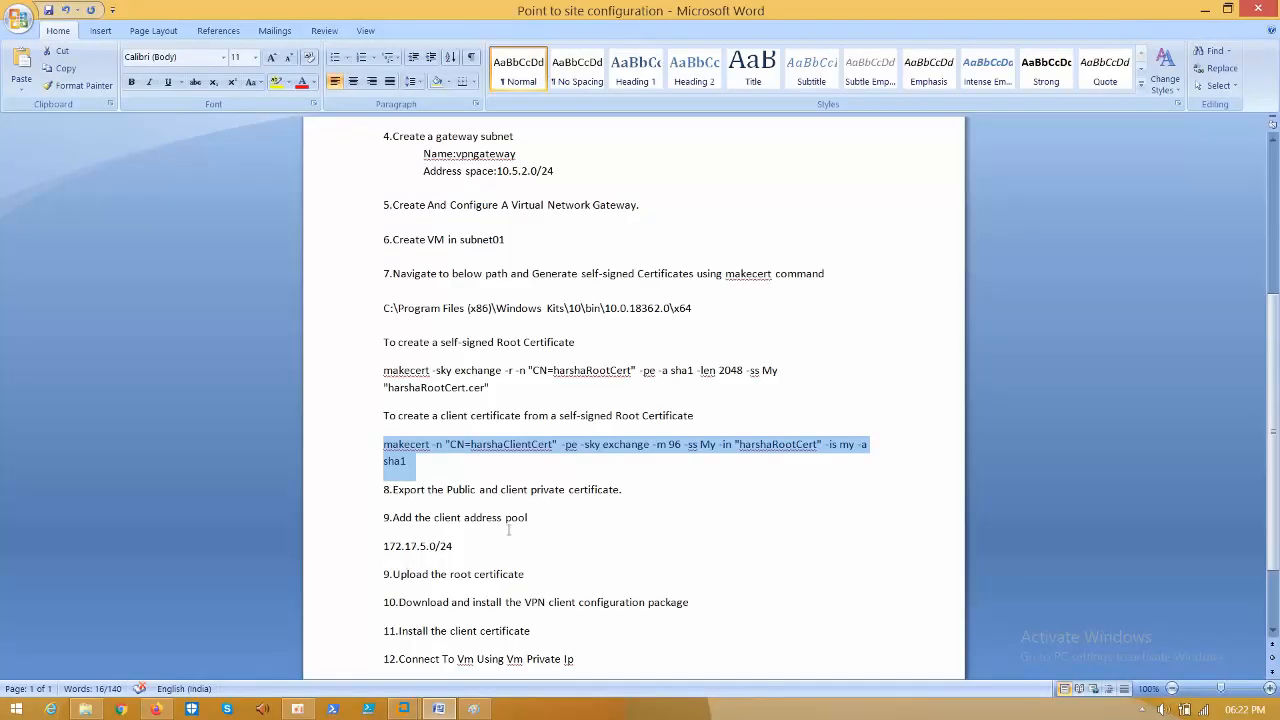
- On vpngateway, go to Point-to-site configuration and start a new configuration with Configure now
left_click(156, 709)
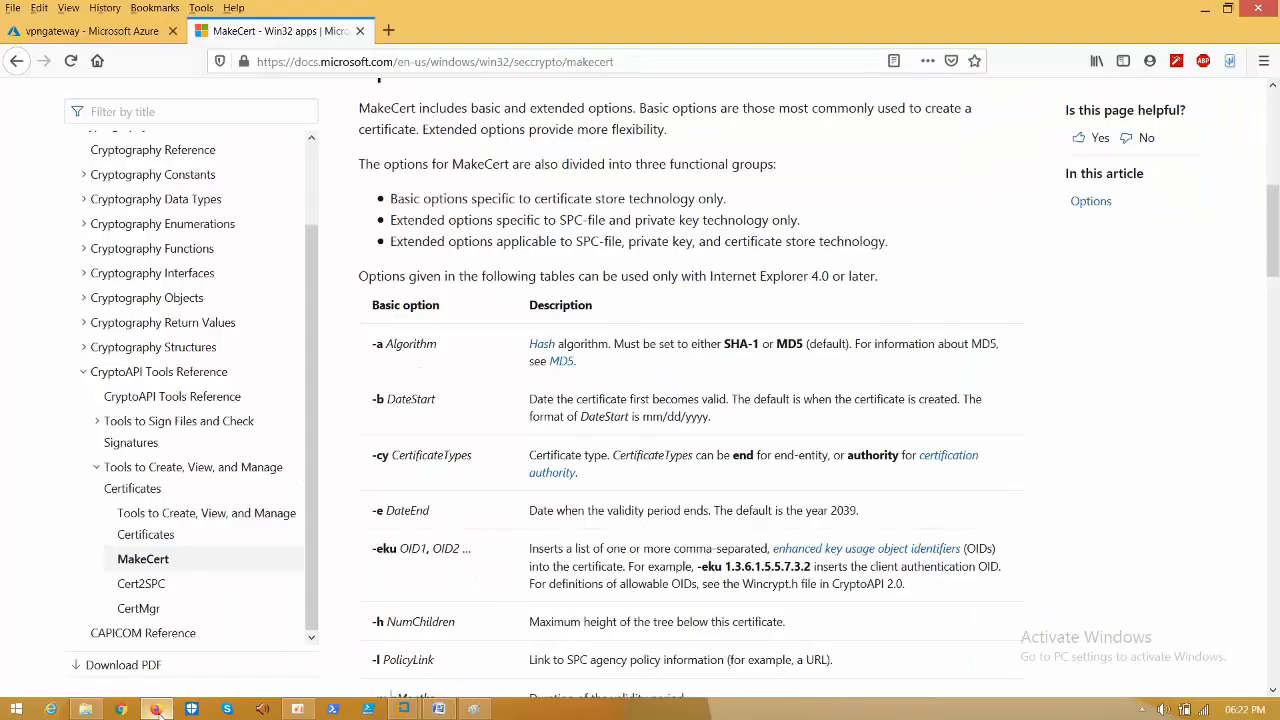
left_click(104, 36)
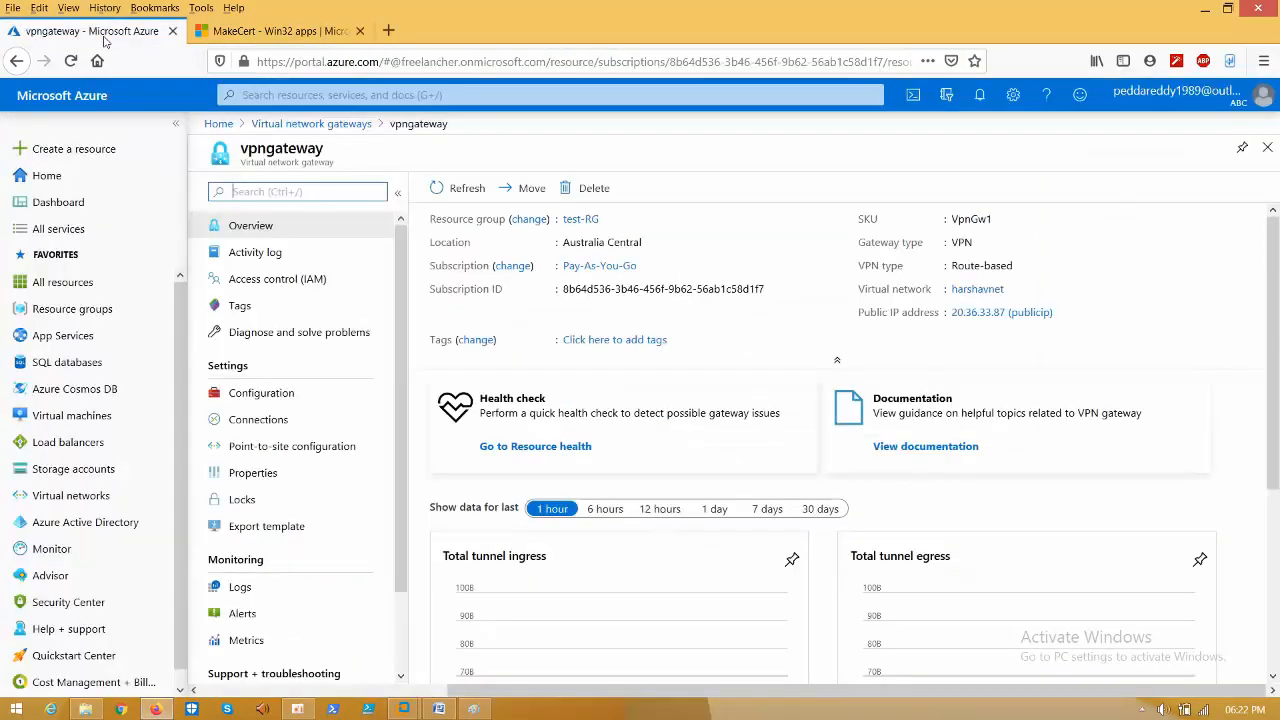
left_click(276, 452)
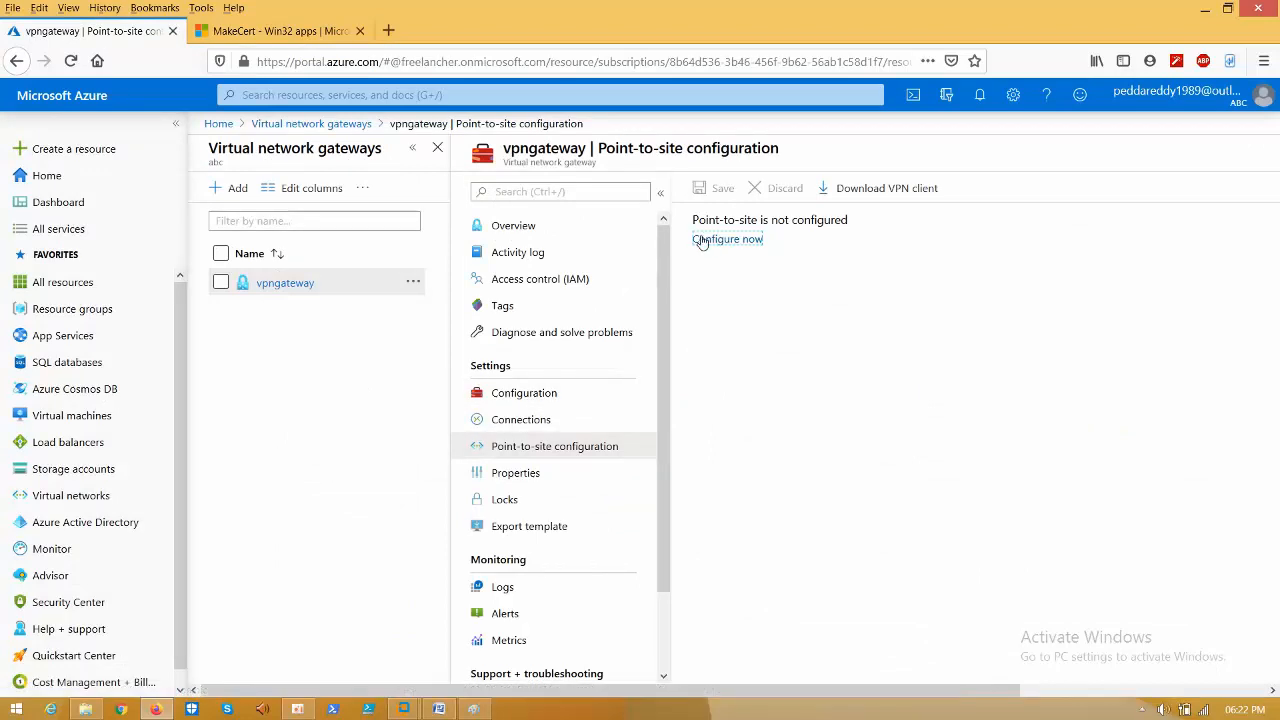
left_click(707, 243)
left_click(734, 246)
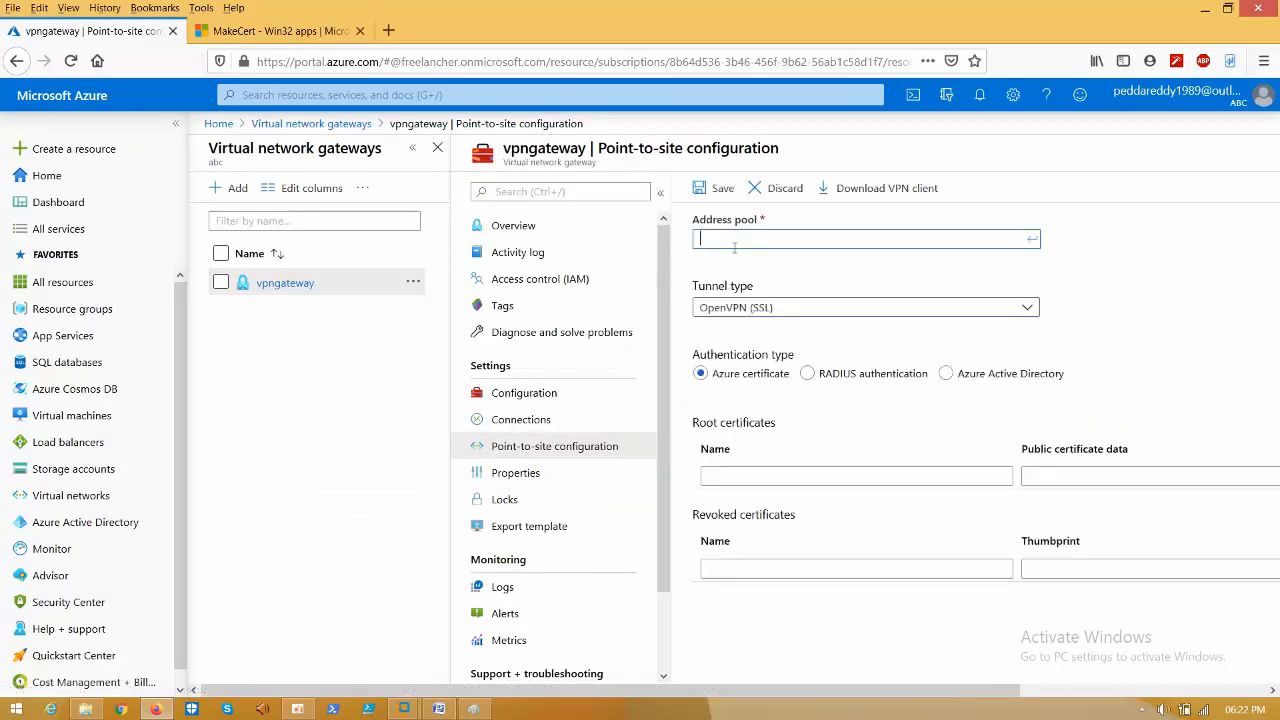
- Enter address pool 172.17.5.0/24 and choose SSTP (SSL) as the tunnel type
type("172.")
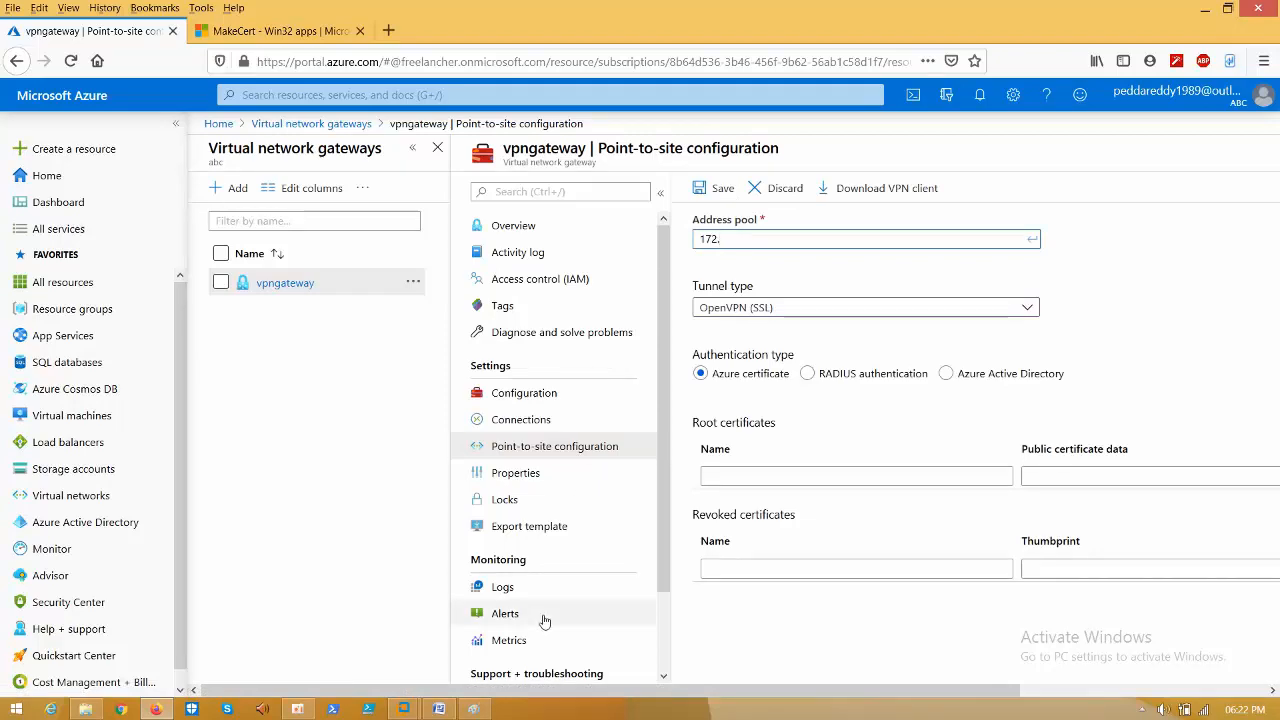
left_click(447, 711)
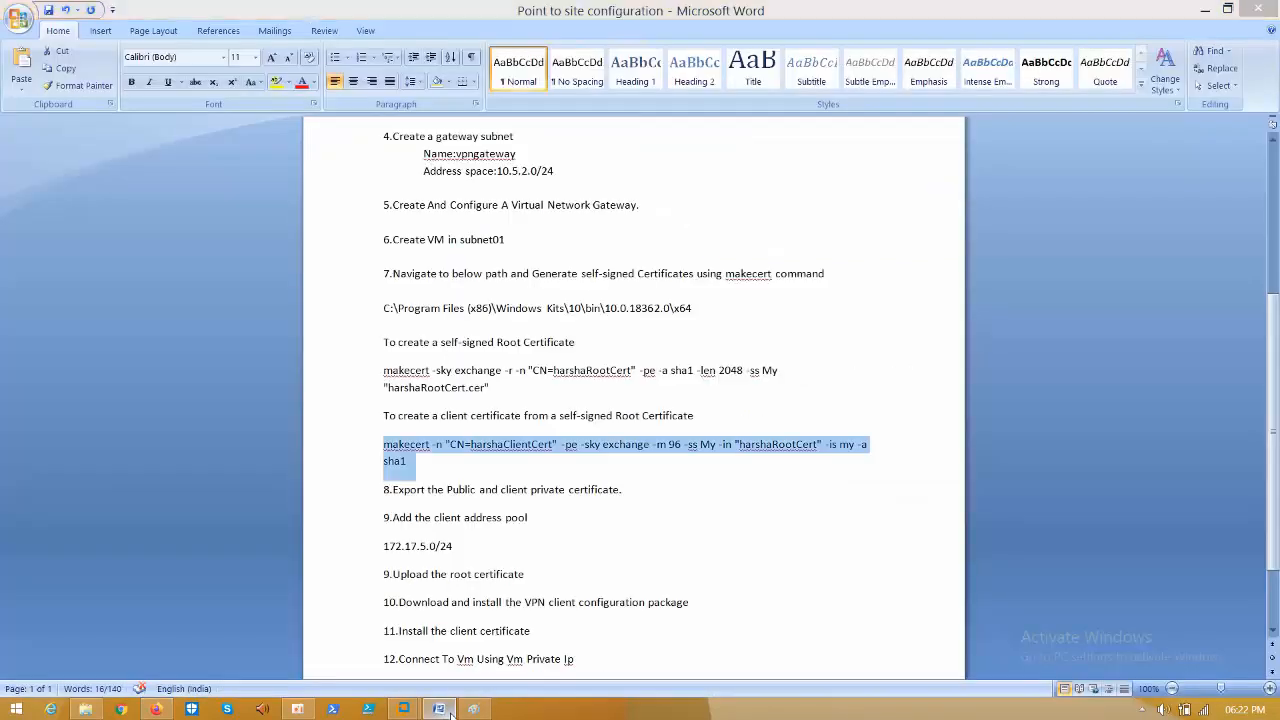
left_click(450, 713)
type(".14")
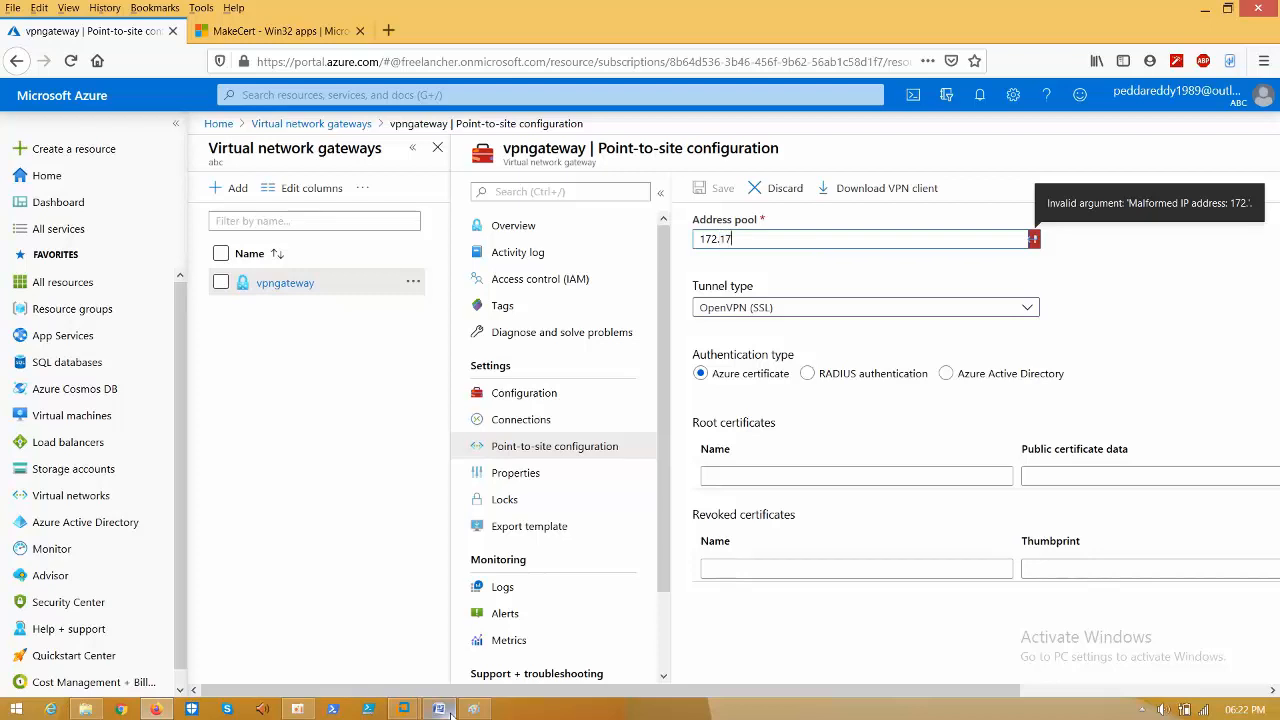
type(".5.")
left_click(450, 713)
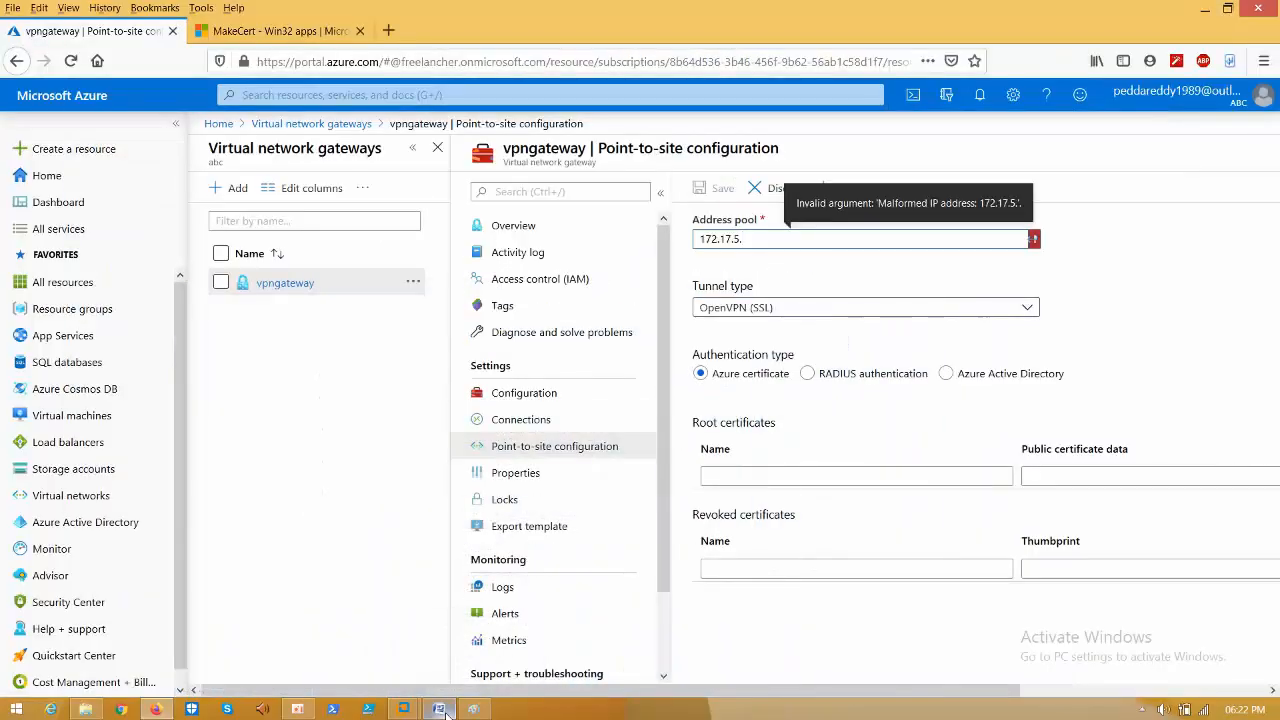
type("0/24")
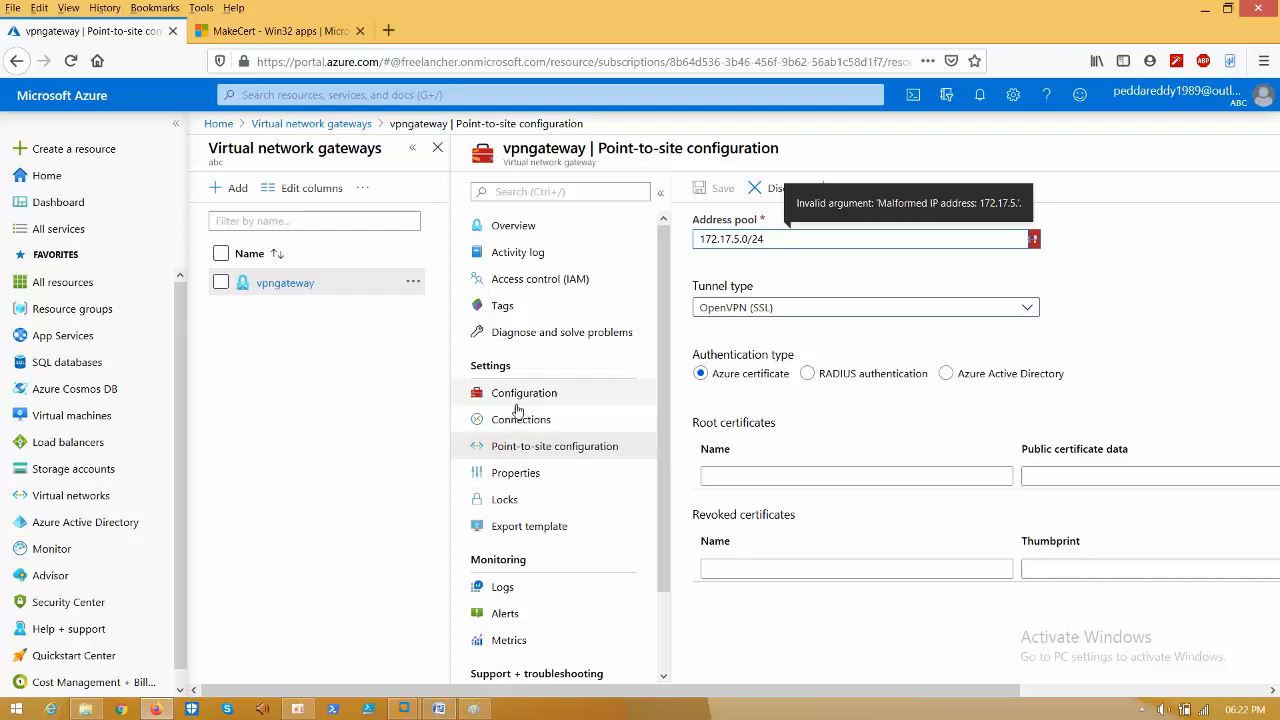
left_click(755, 310)
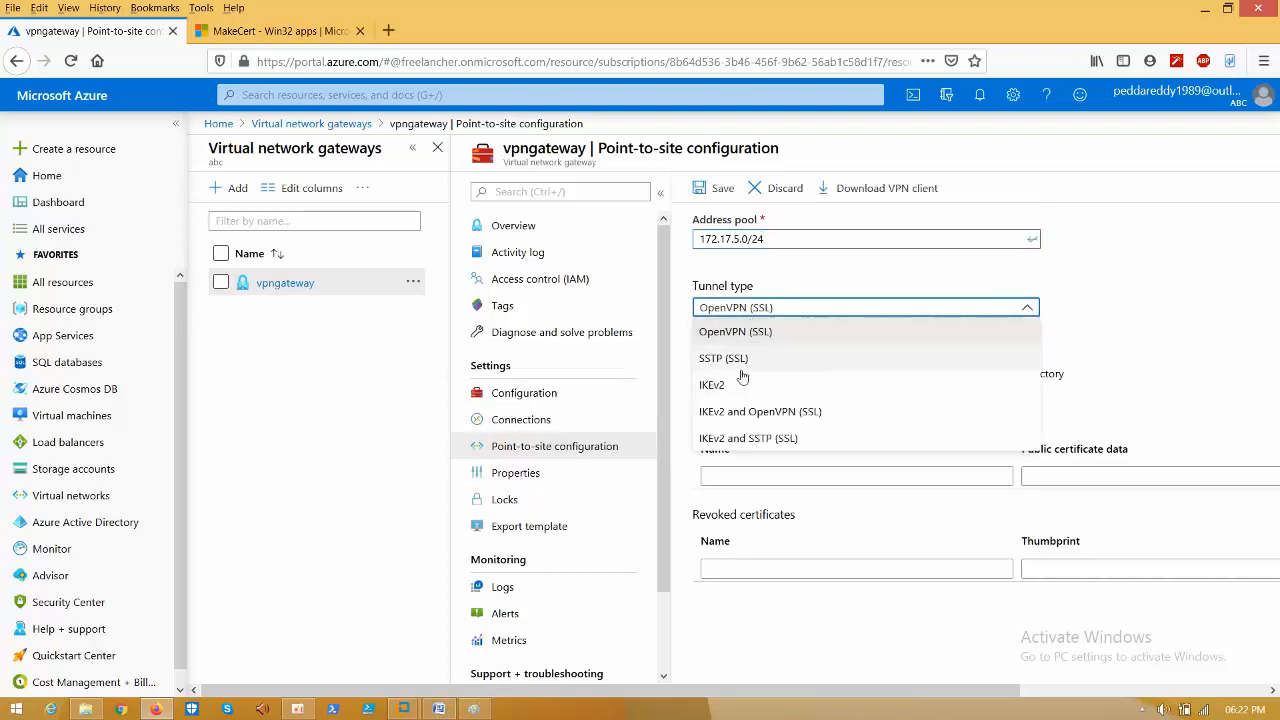
left_click(750, 369)
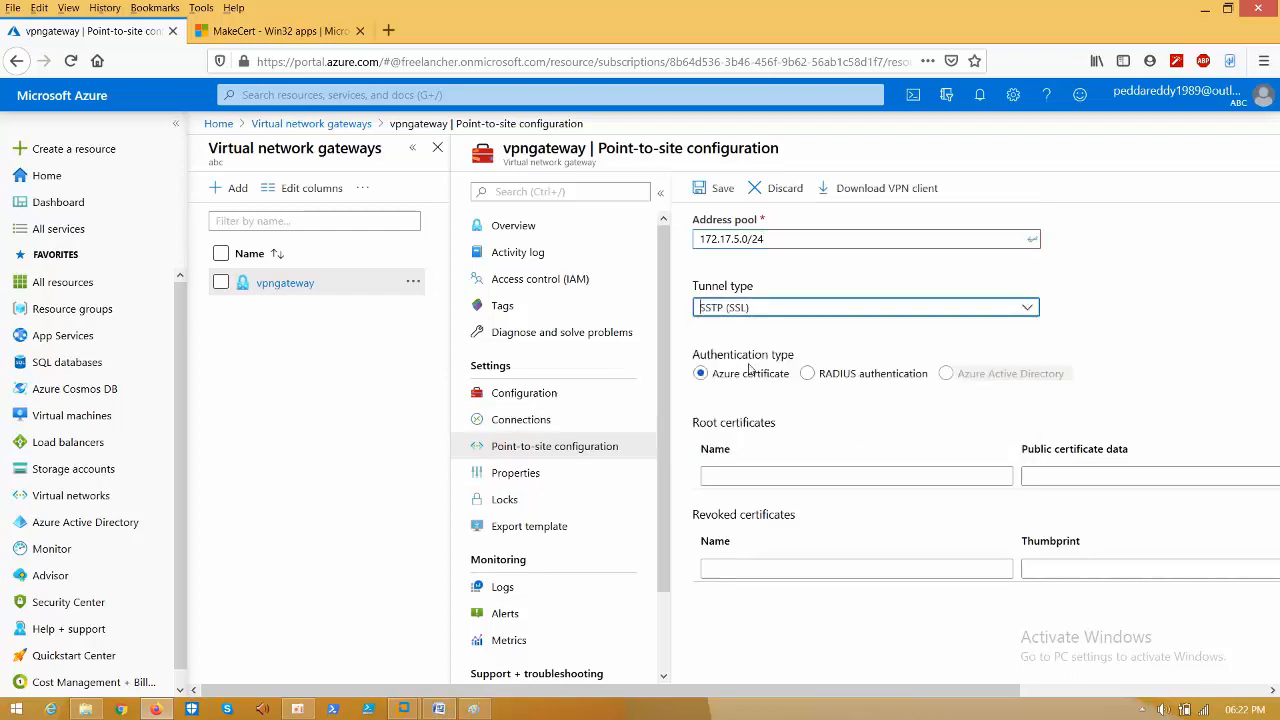
left_click(759, 474)
- Name the root certificate 'root' and paste the copied certificate string as its public data
type("root")
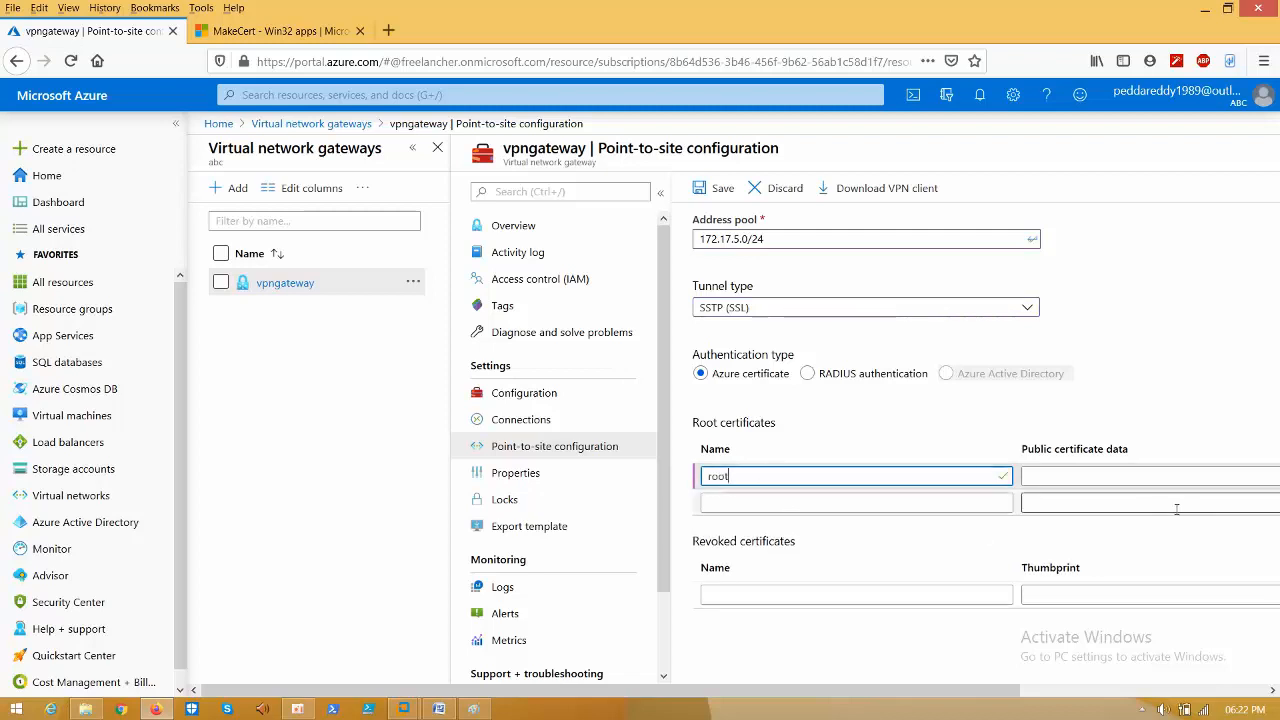
left_click(1101, 474)
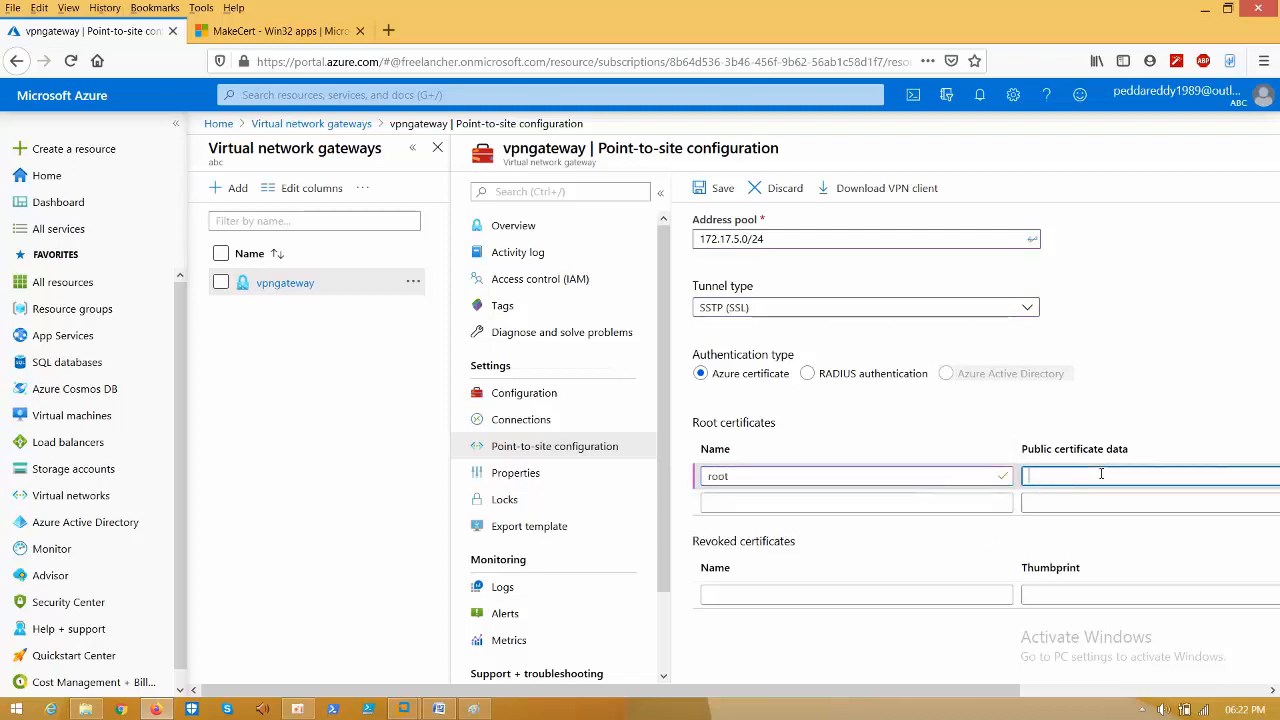
key("ctrl+v")
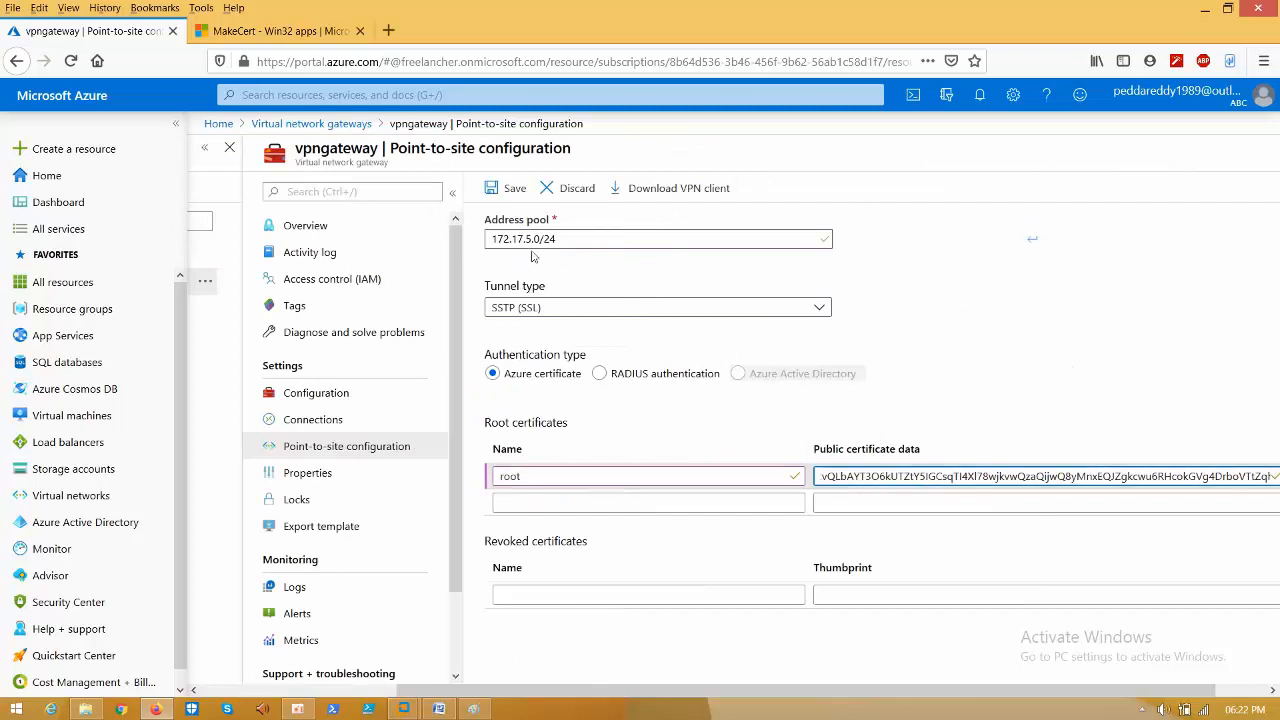
left_click(510, 190)
- Save the point-to-site configuration, confirm the saved-gateway notification, and download the VPN client
left_click(505, 190)
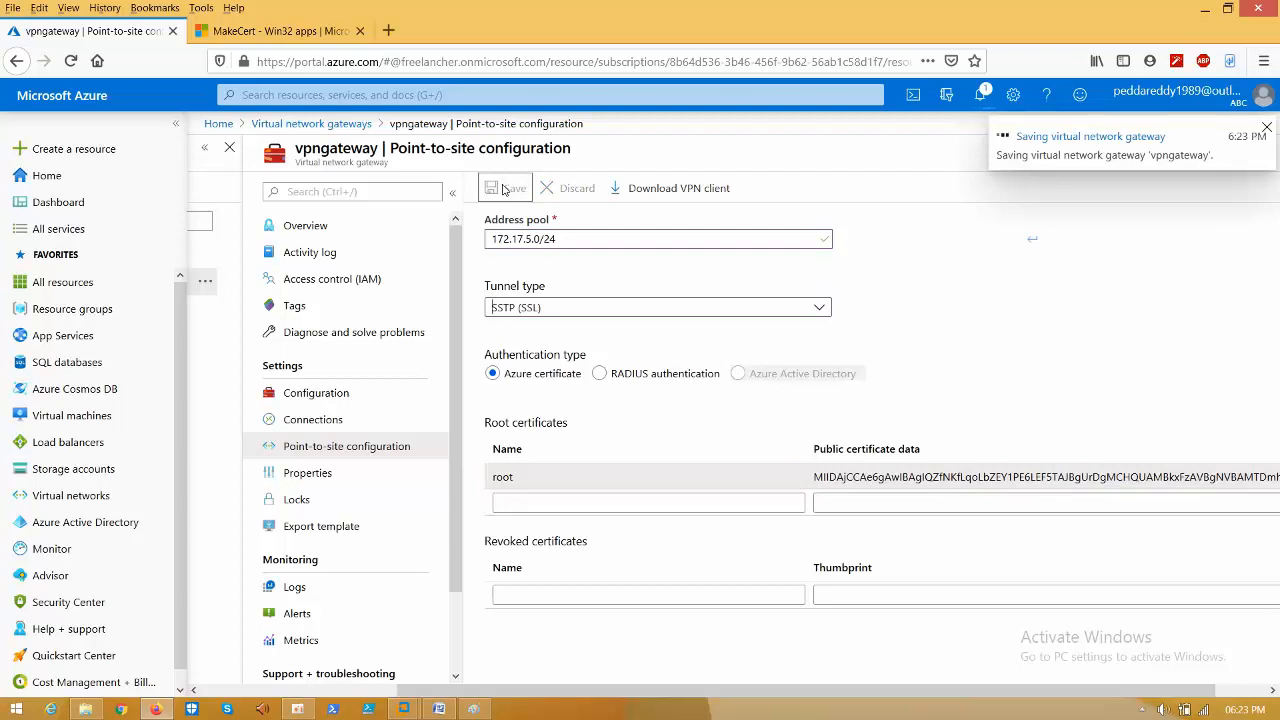
left_click(980, 94)
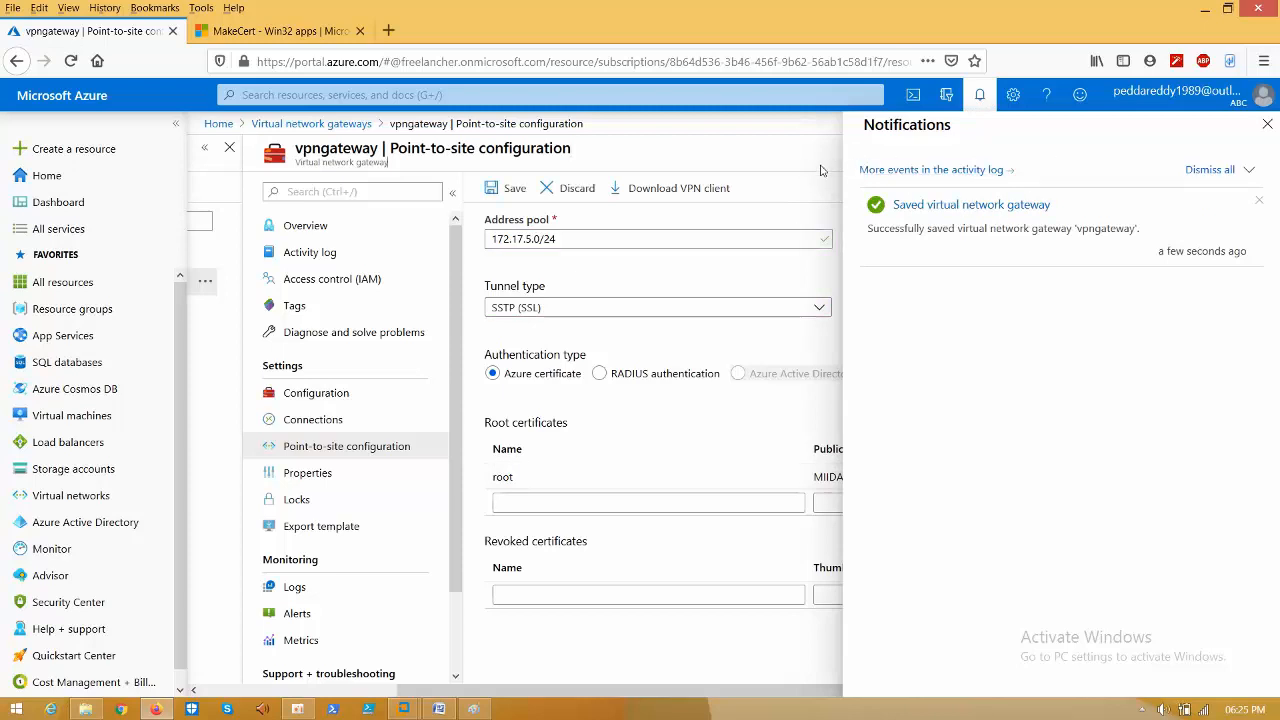
left_click(771, 209)
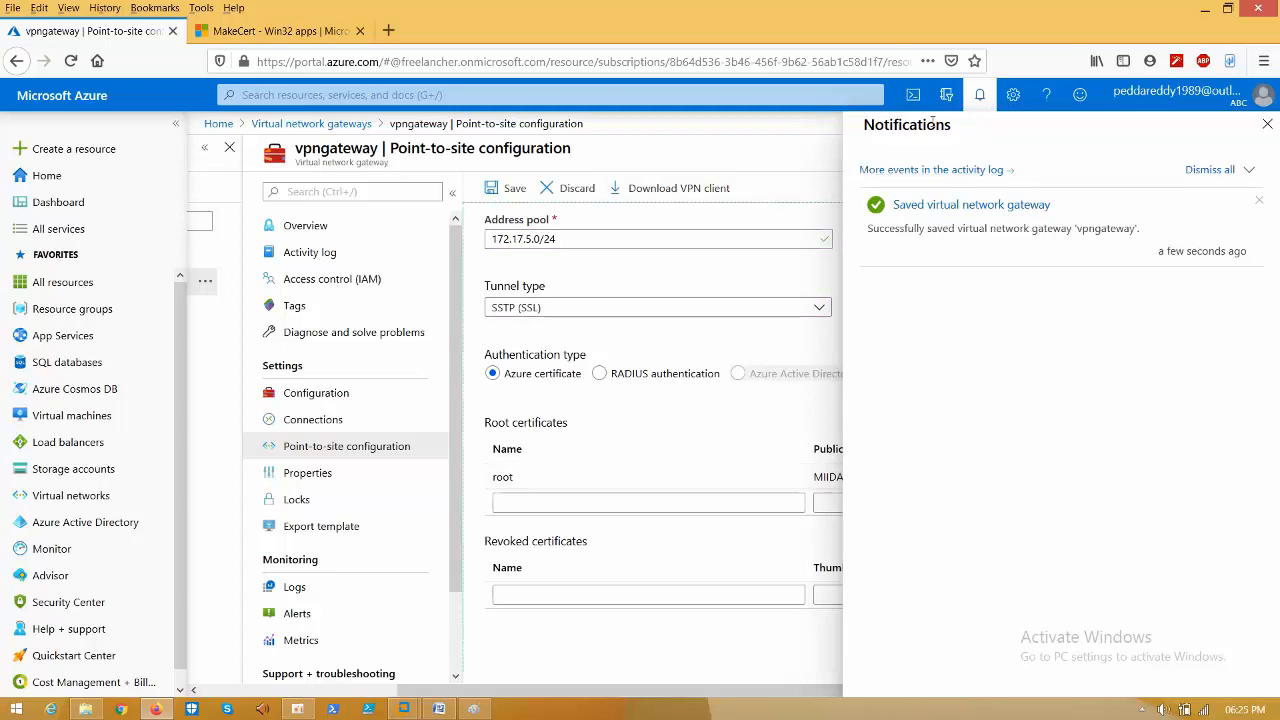
left_click(949, 101)
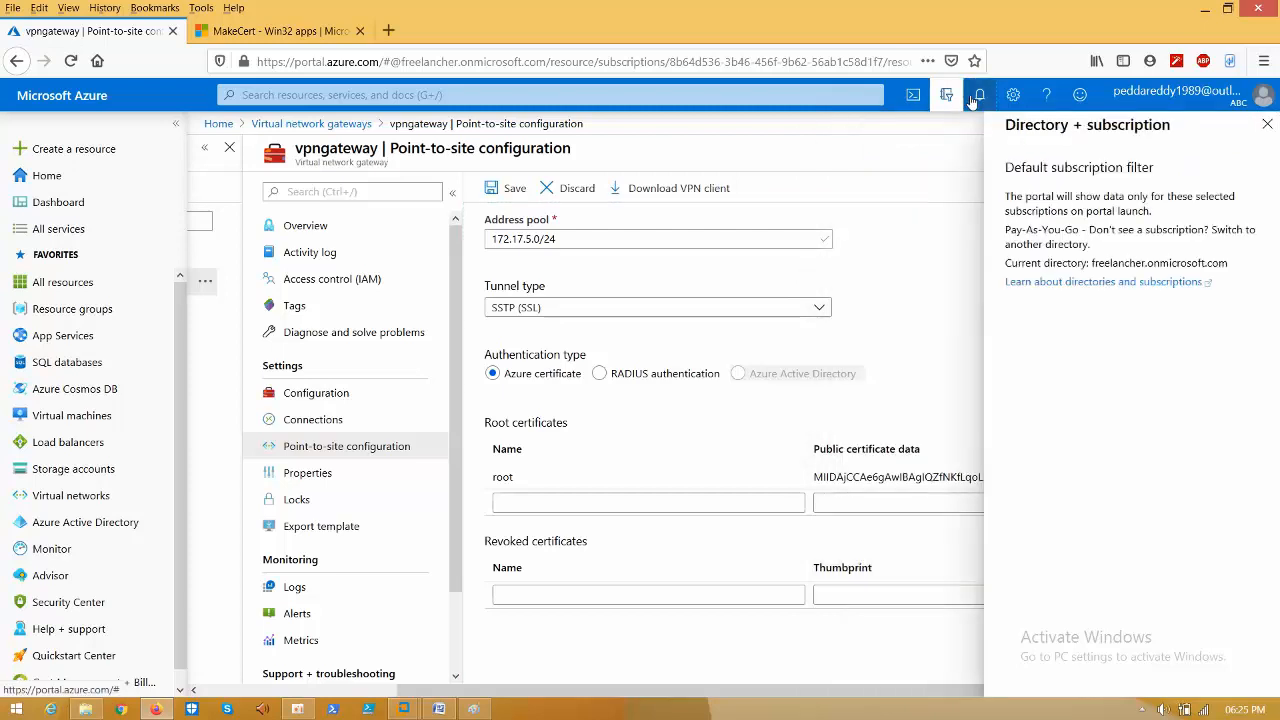
left_click(975, 100)
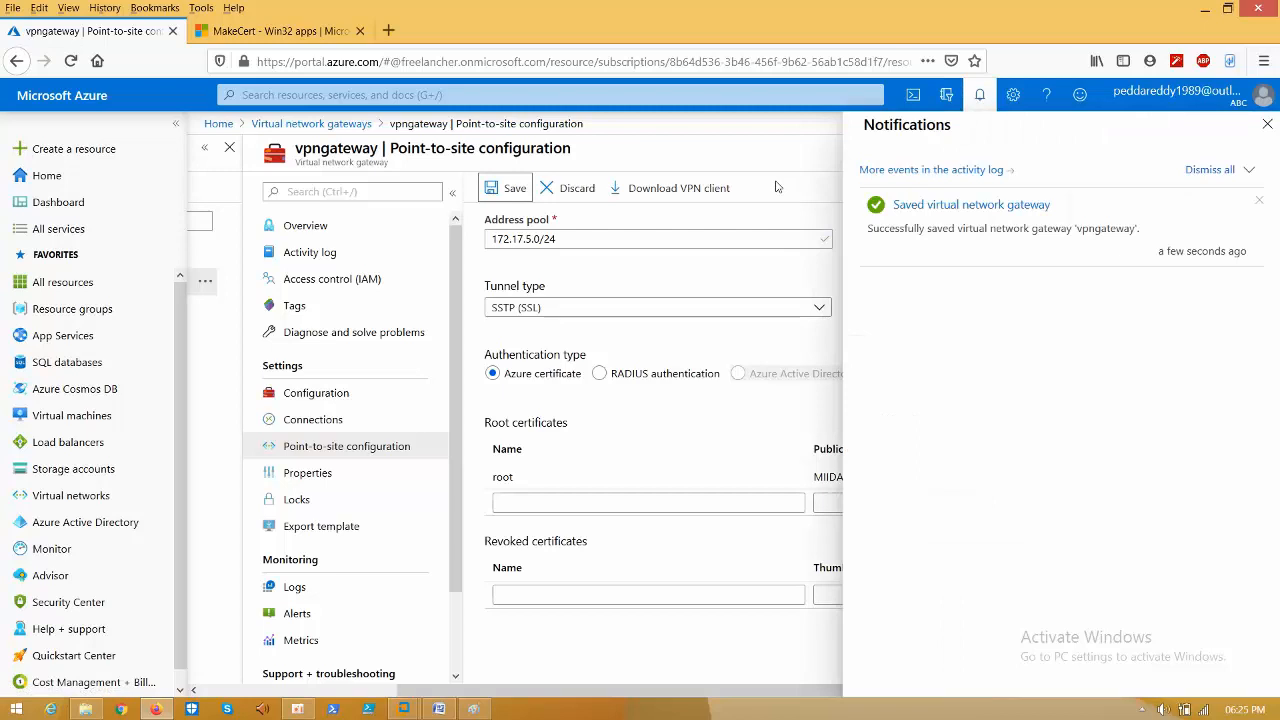
left_click(979, 97)
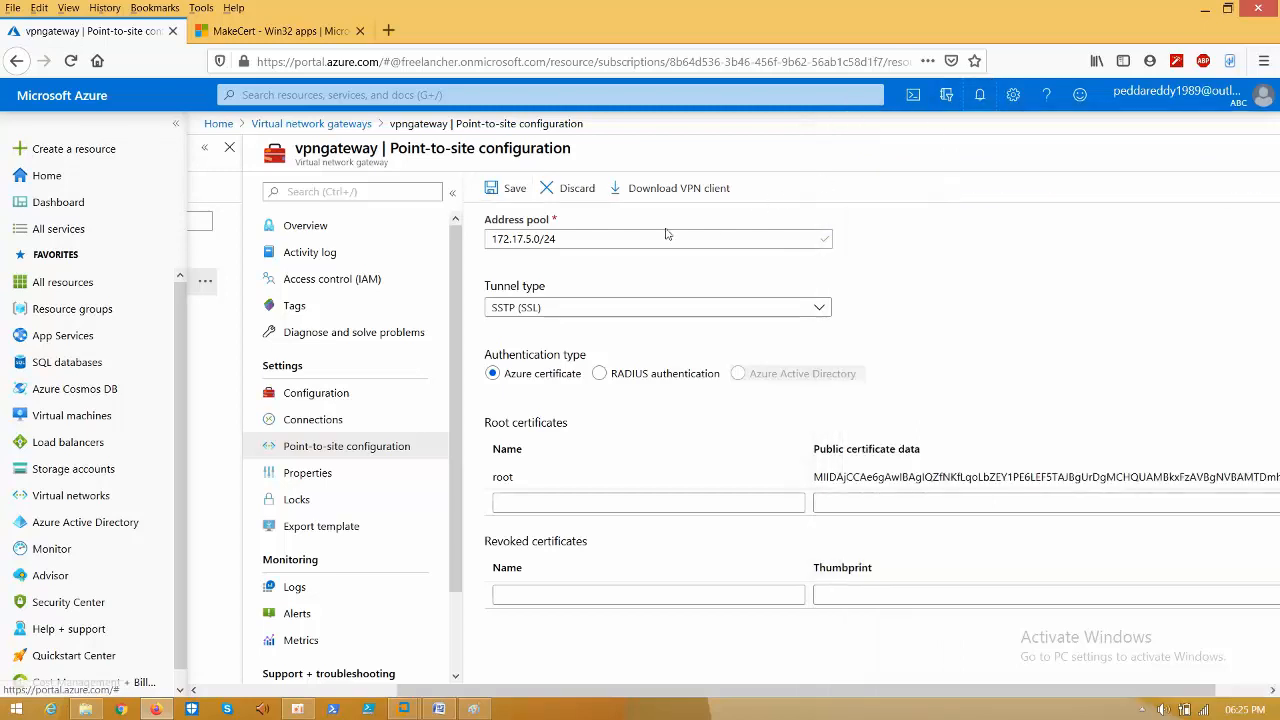
left_click(689, 196)
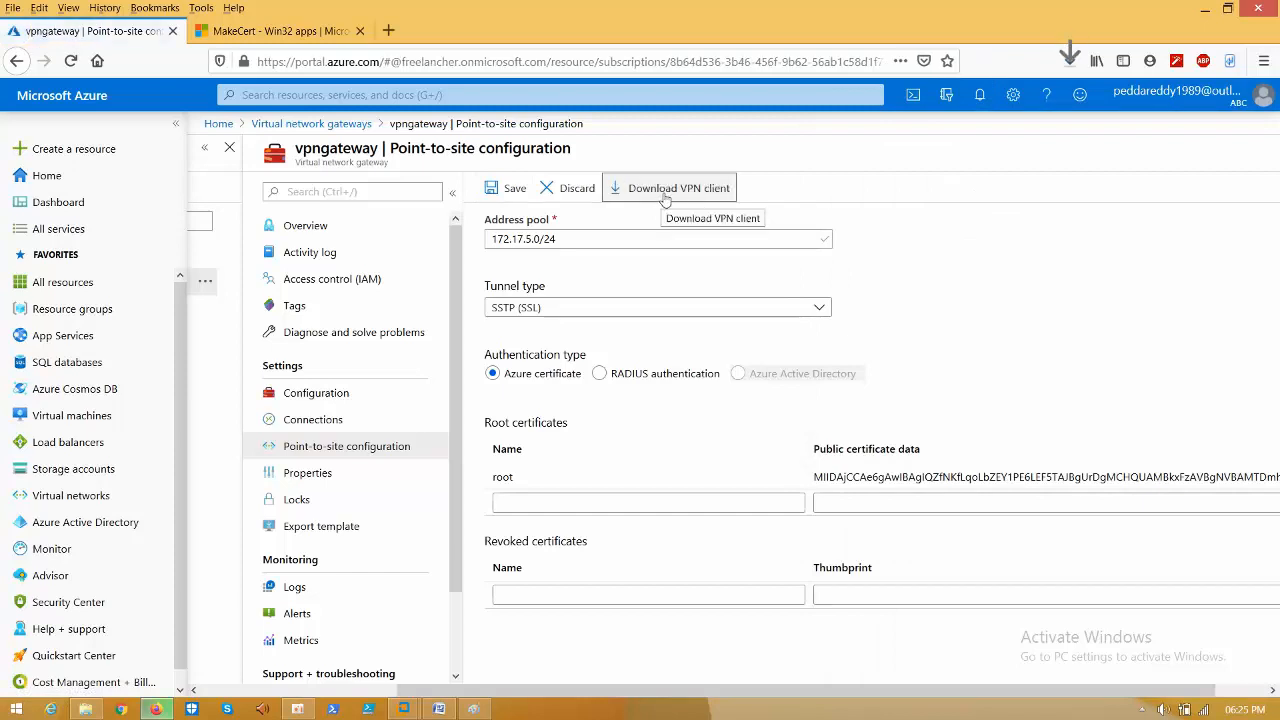
- Extract vpngateway.zip in Downloads into a vpngateway folder and cut that folder
left_click(1069, 61)
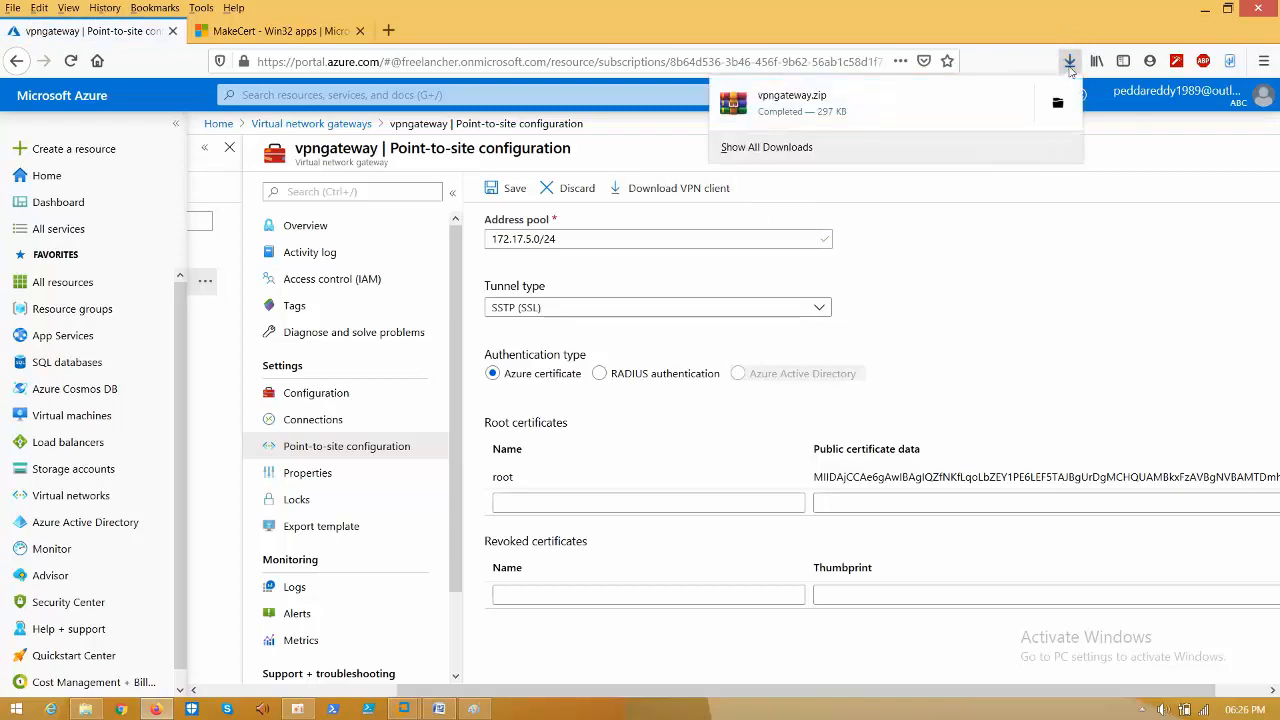
left_click(1059, 103)
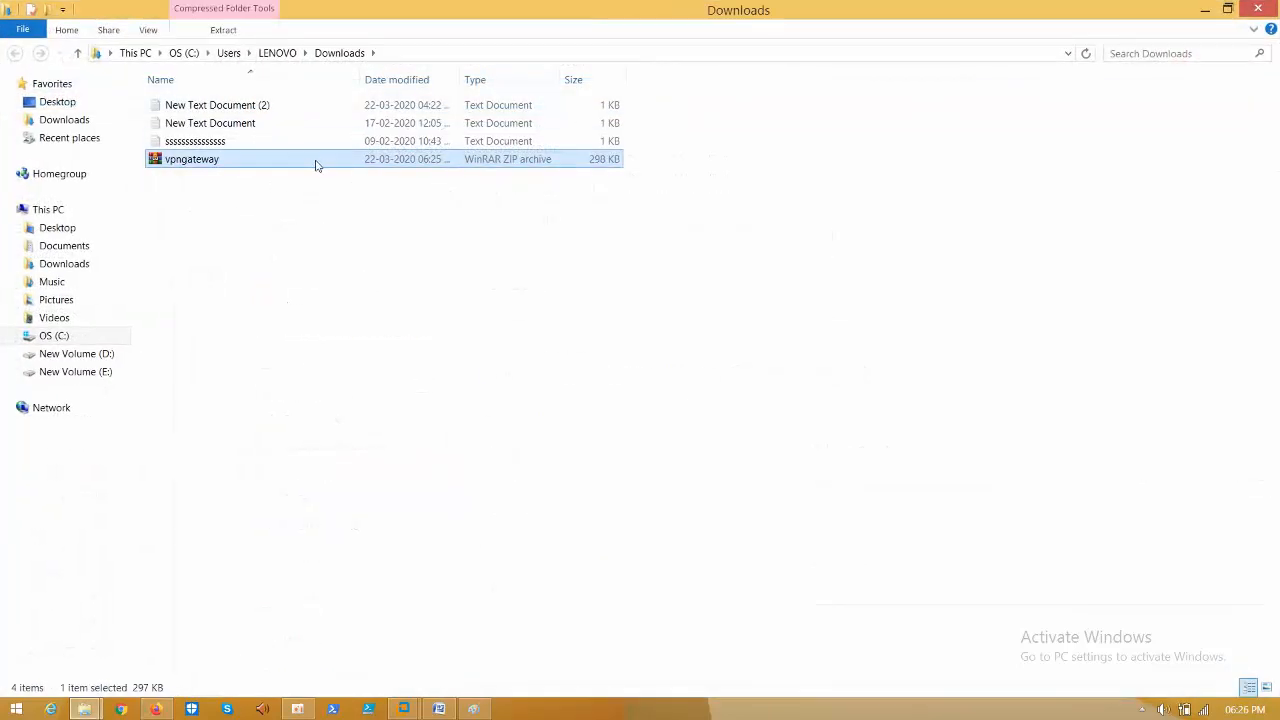
right_click(312, 166)
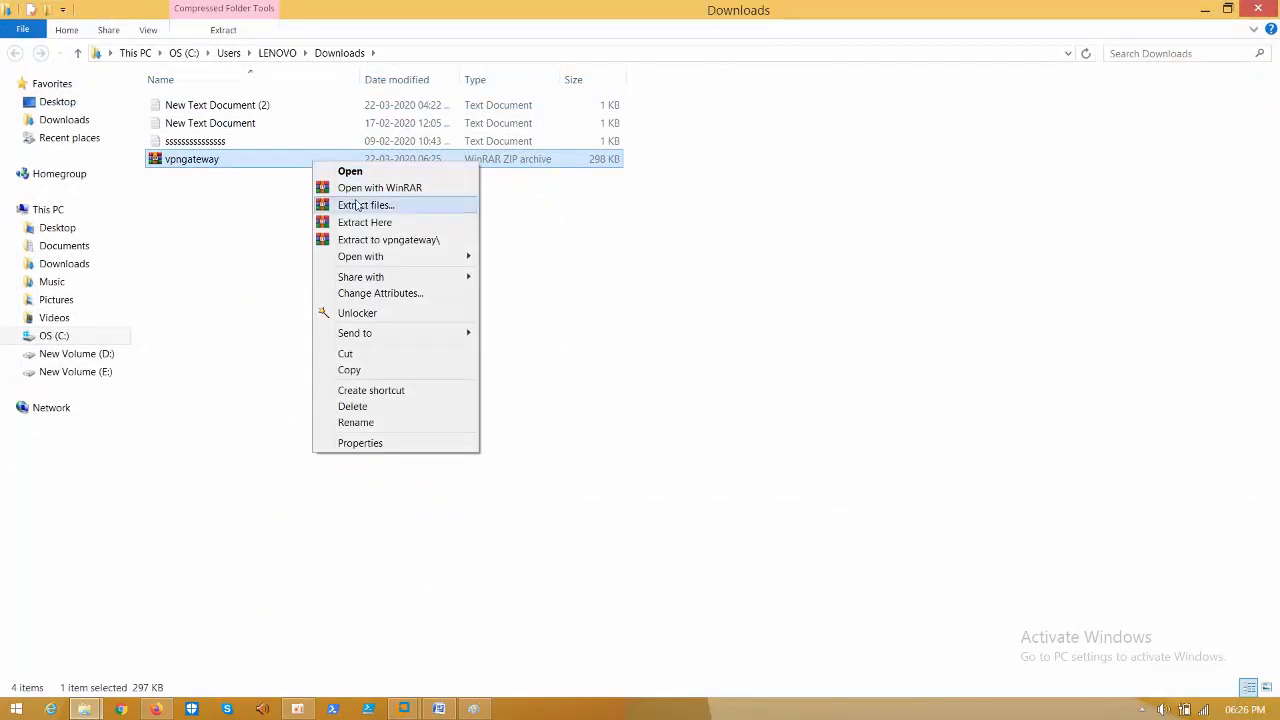
left_click(362, 240)
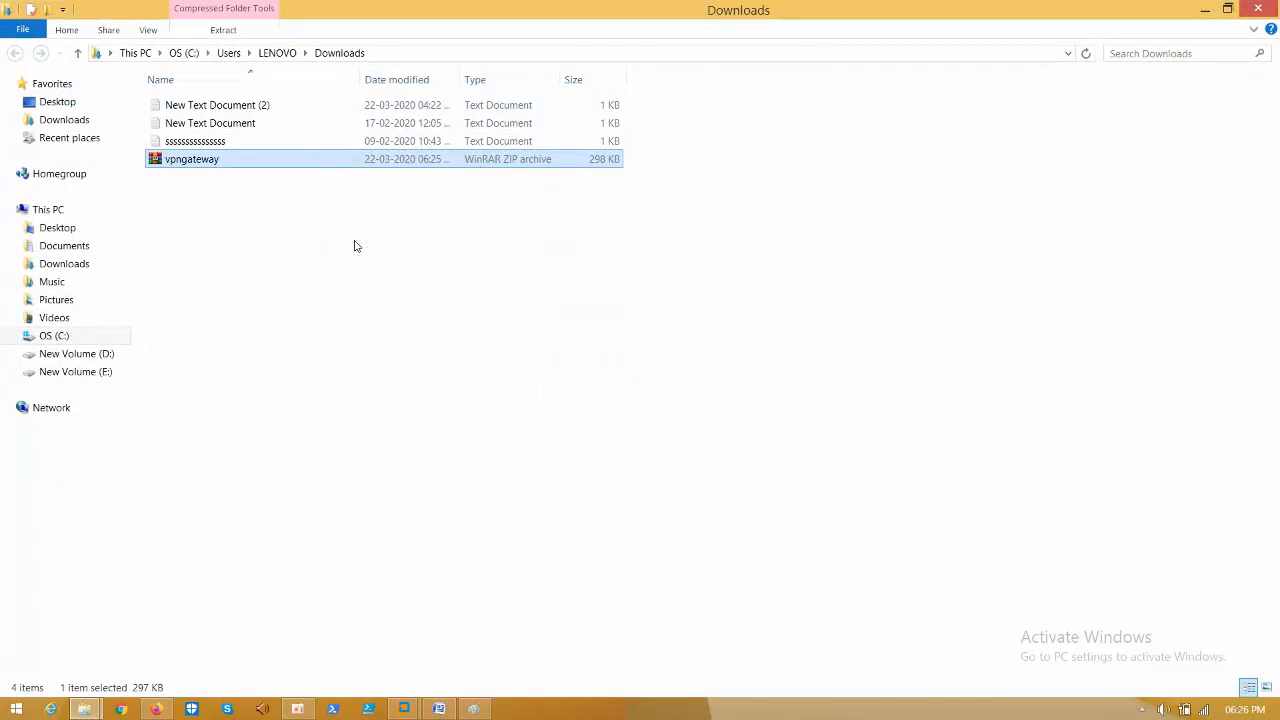
right_click(193, 107)
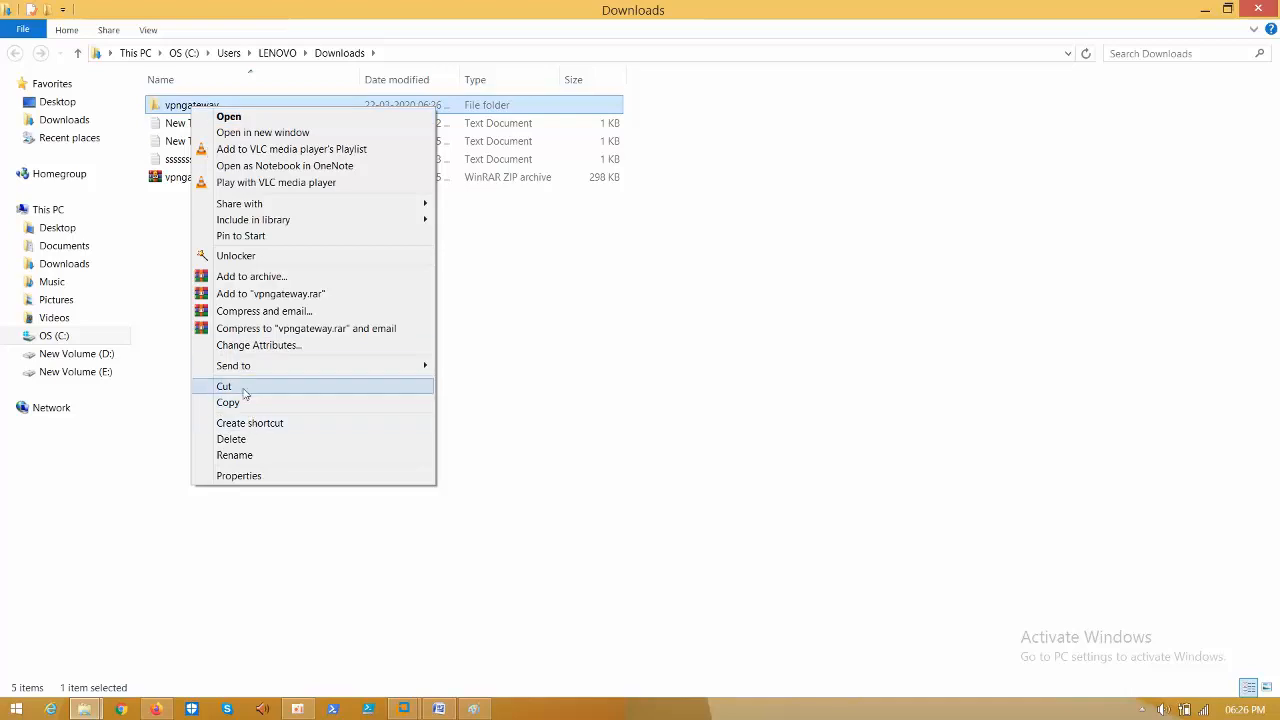
left_click(240, 386)
left_click(474, 709)
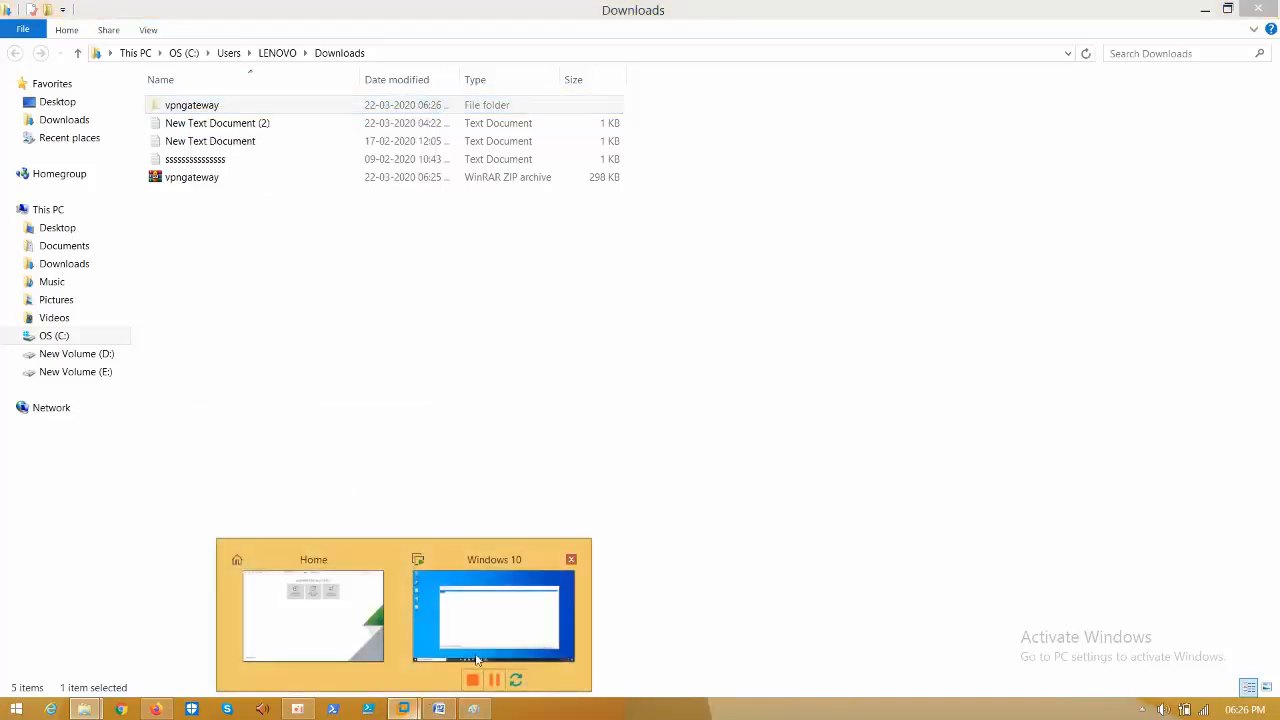
- Close the Notepad and New folder windows and paste the vpngateway folder onto the guest desktop
left_click(486, 651)
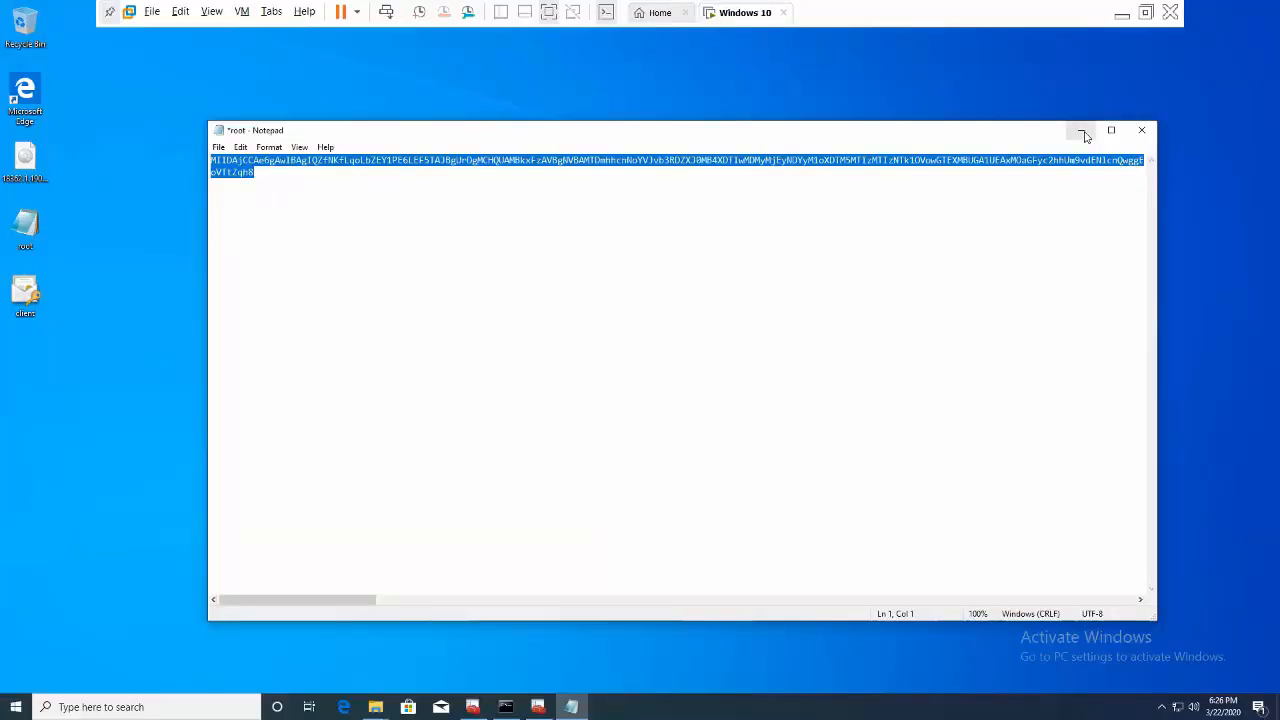
left_click(1081, 130)
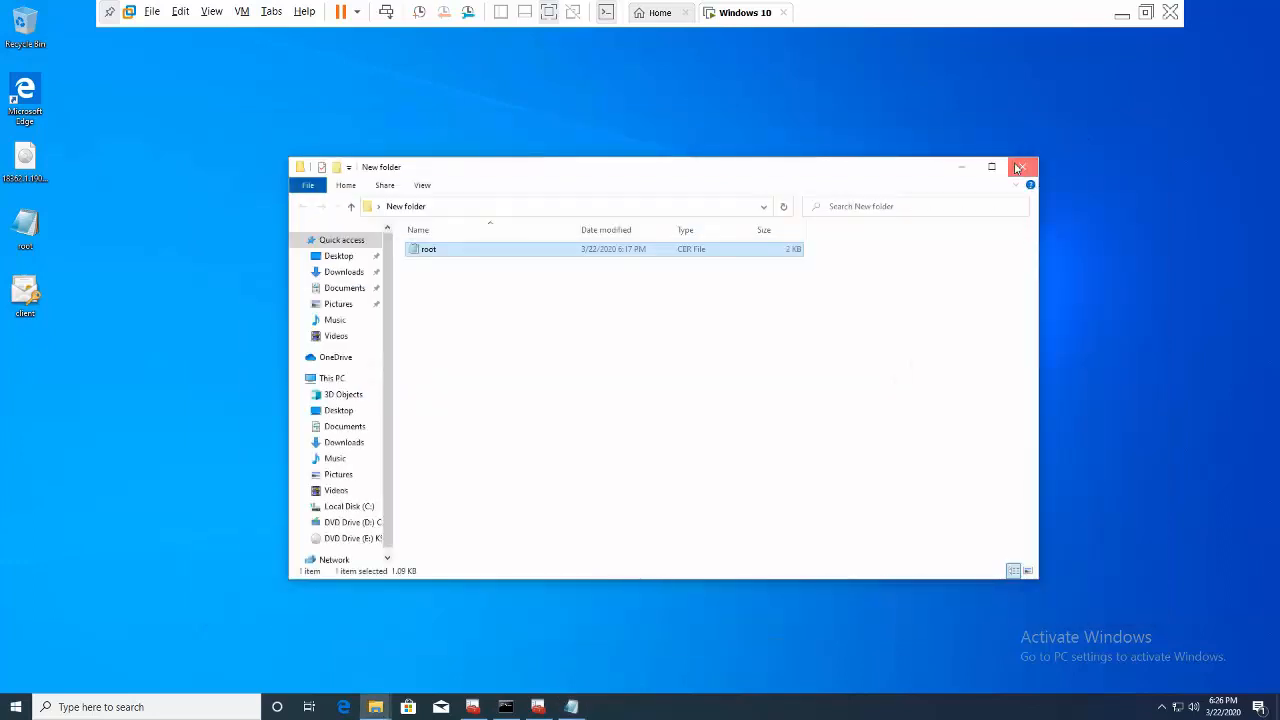
left_click(1019, 166)
right_click(702, 218)
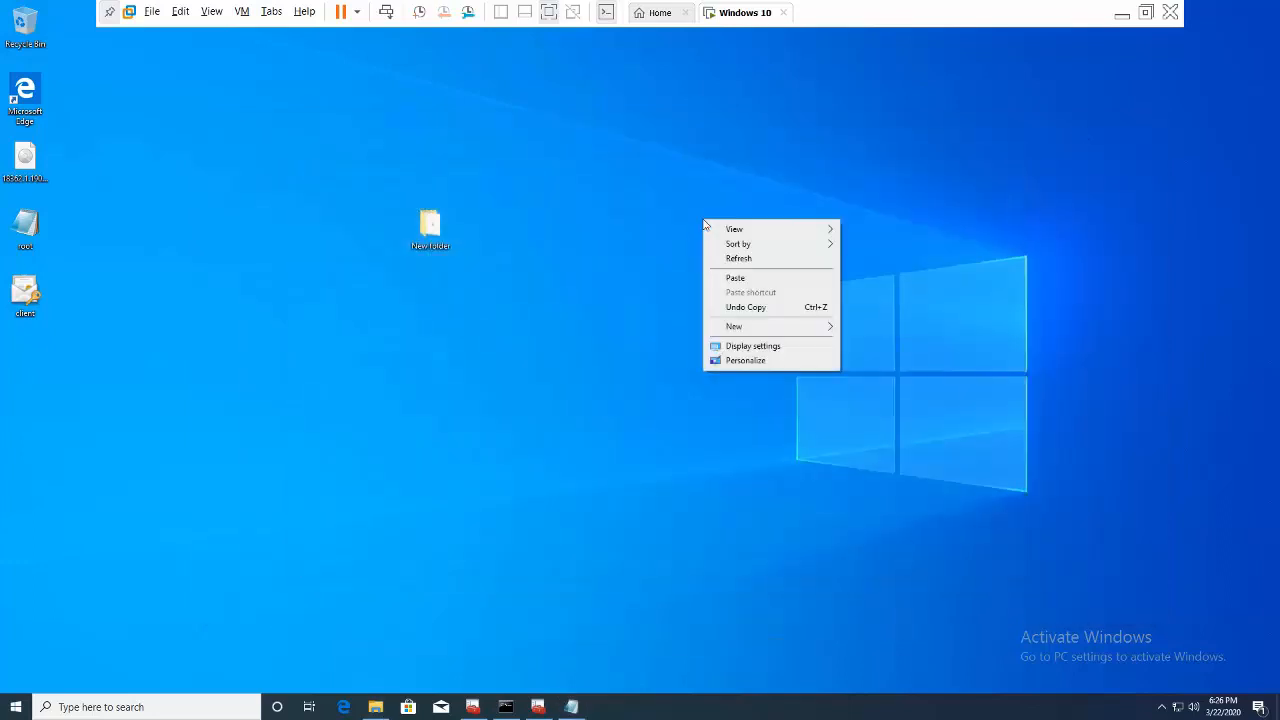
left_click(726, 284)
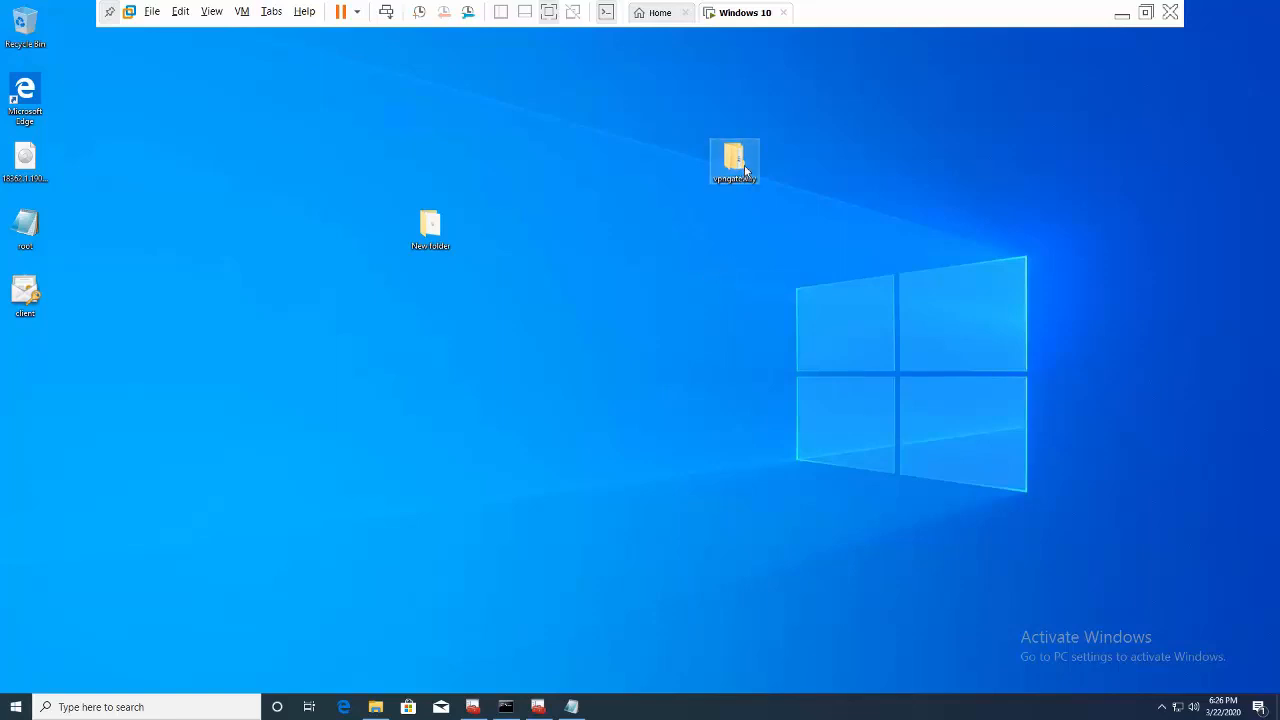
- Run VpnClientSetupAmd64 from vpngateway\WindowsAmd64 and accept both installer prompts
double_click(744, 171)
left_click(505, 284)
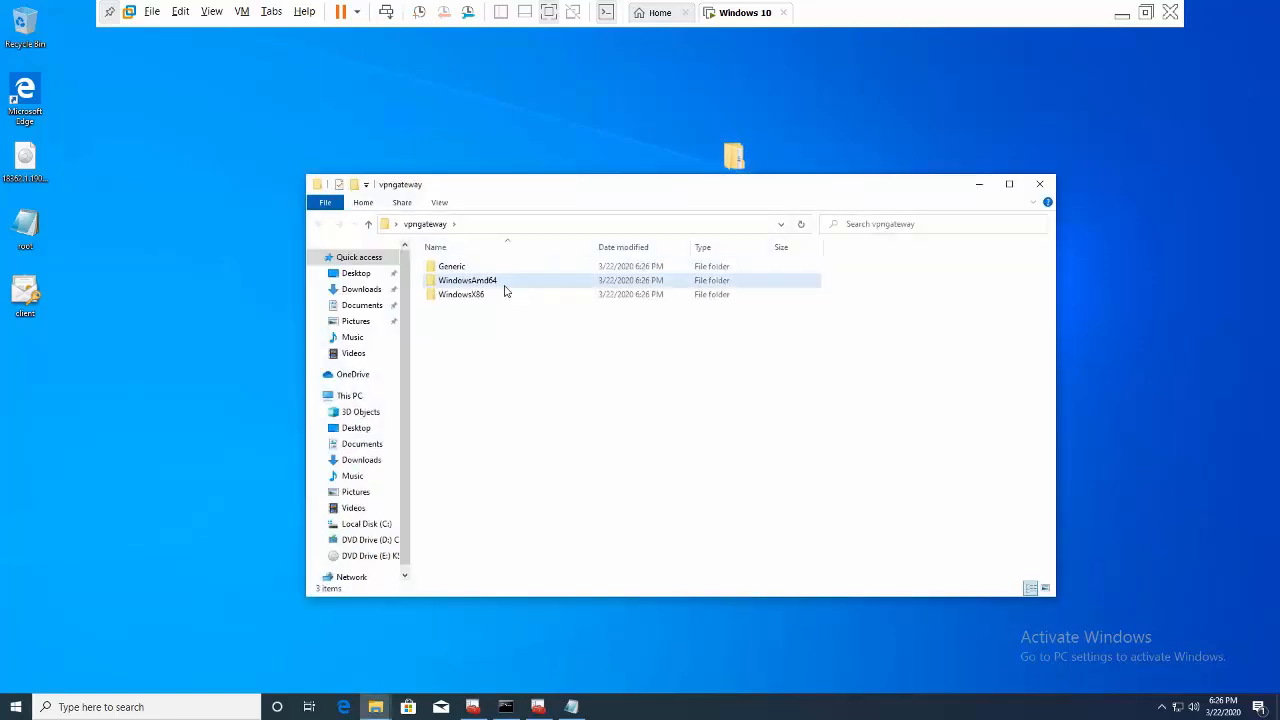
left_click(505, 284)
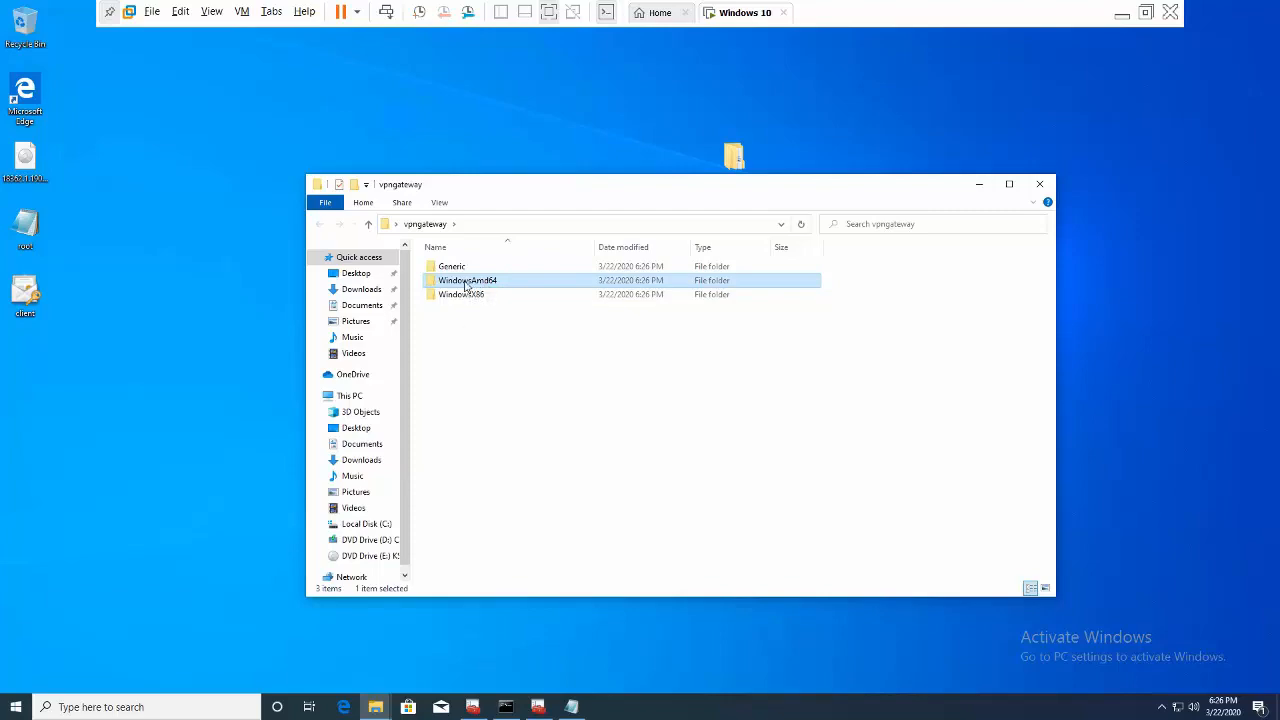
double_click(466, 287)
double_click(487, 272)
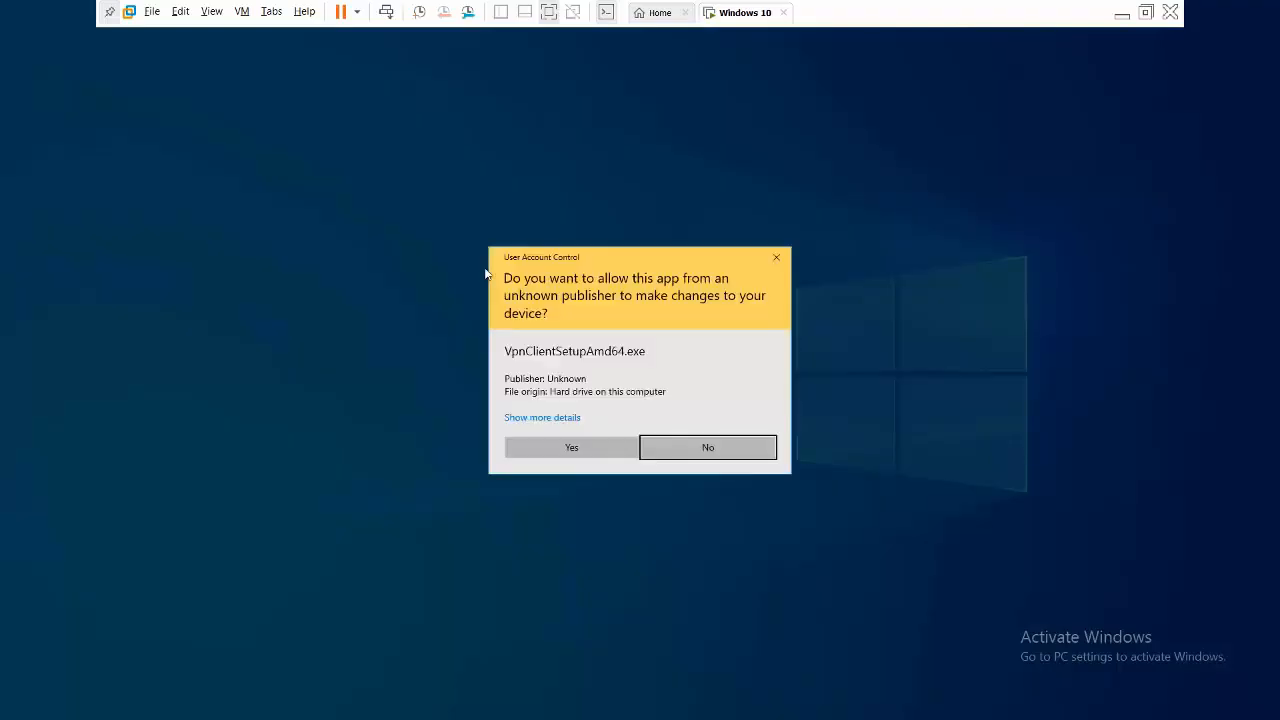
left_click(600, 452)
left_click(681, 400)
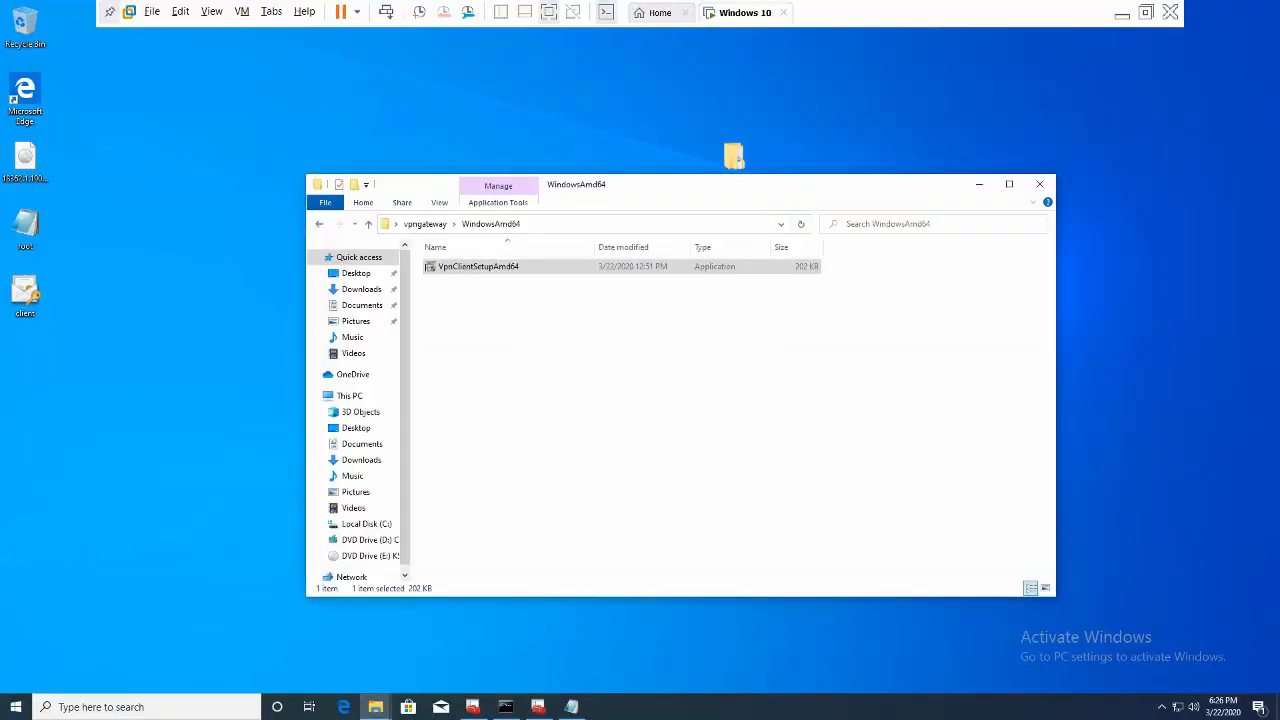
left_click(681, 404)
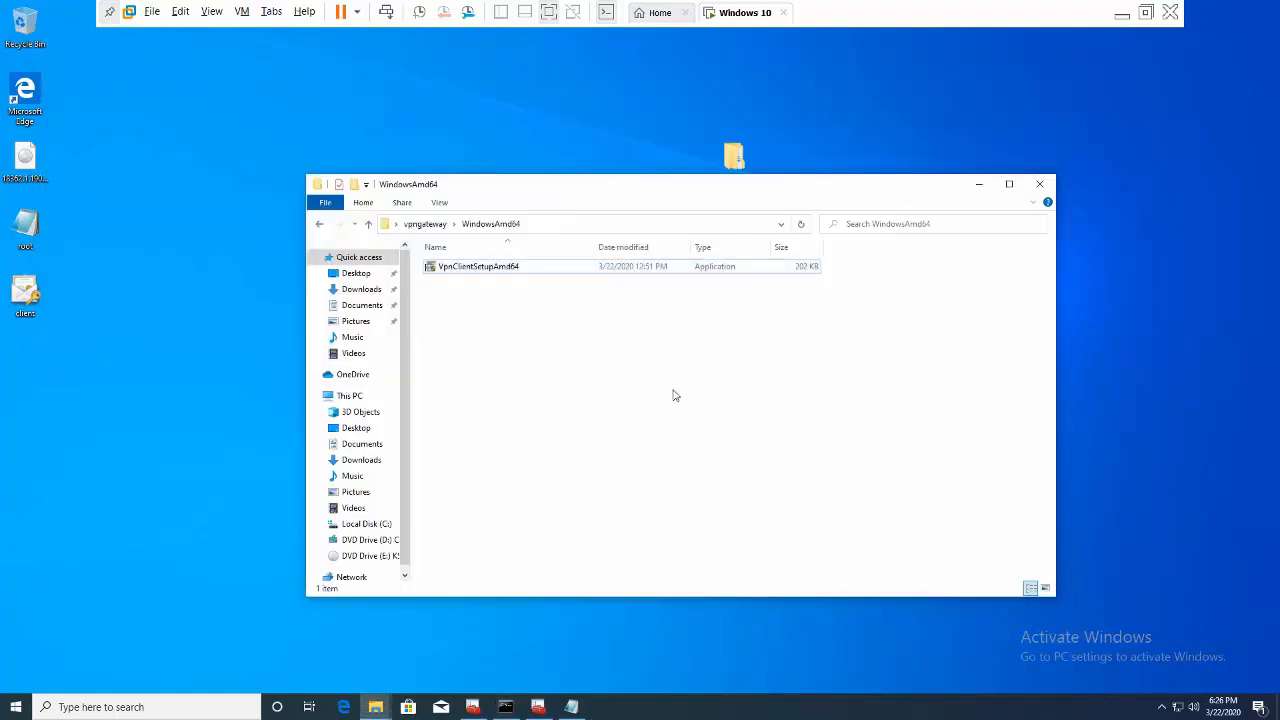
left_click(980, 186)
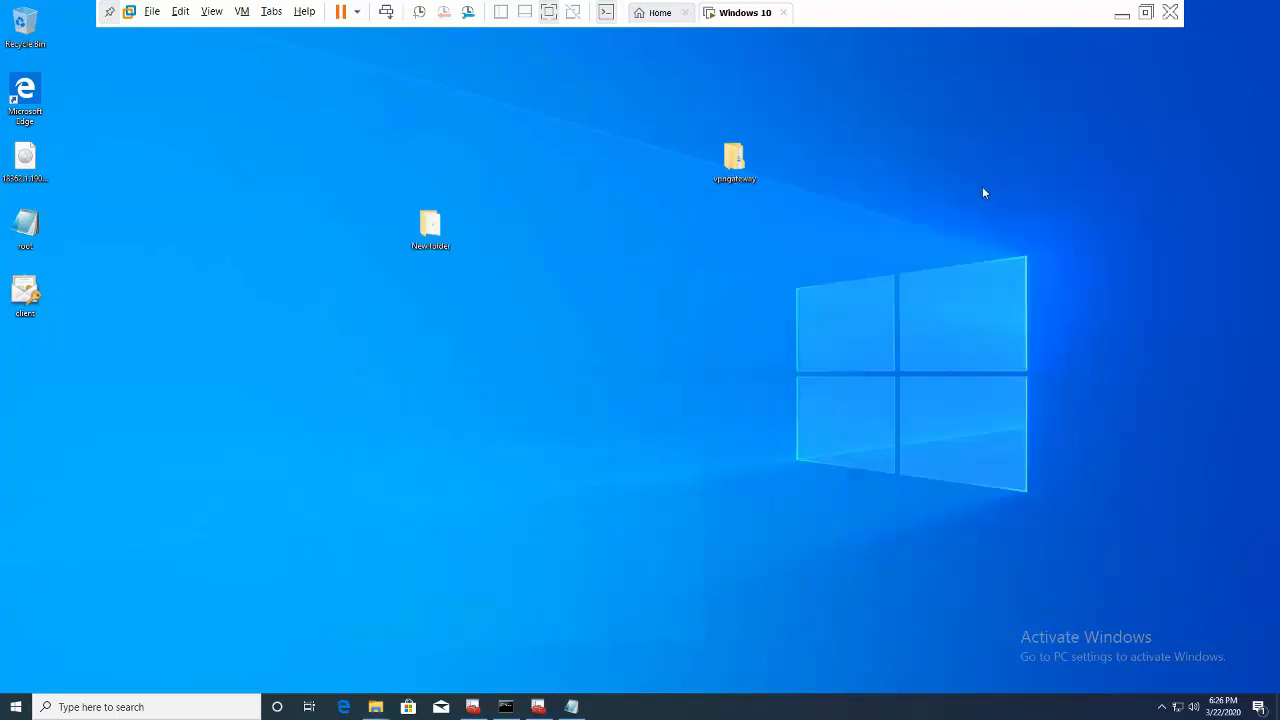
- Connect the guest's harshavnet VPN from network settings, approving the routing and UAC prompts
right_click(890, 258)
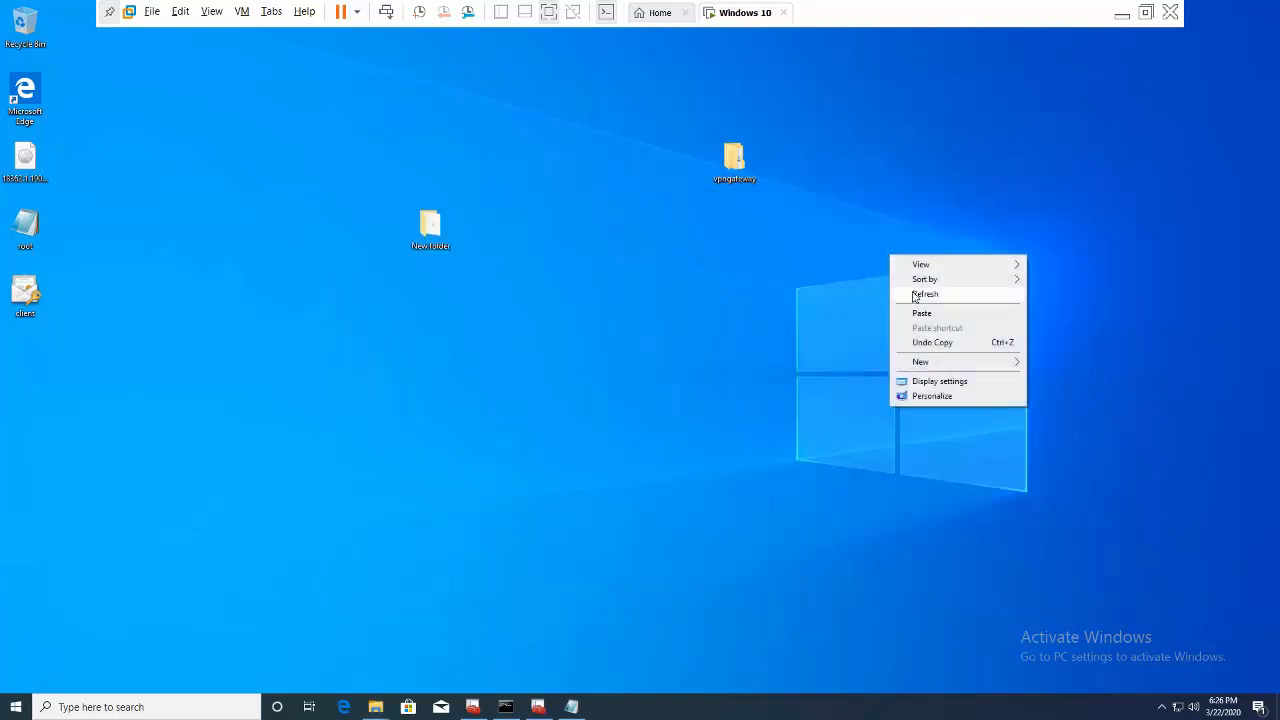
left_click(915, 294)
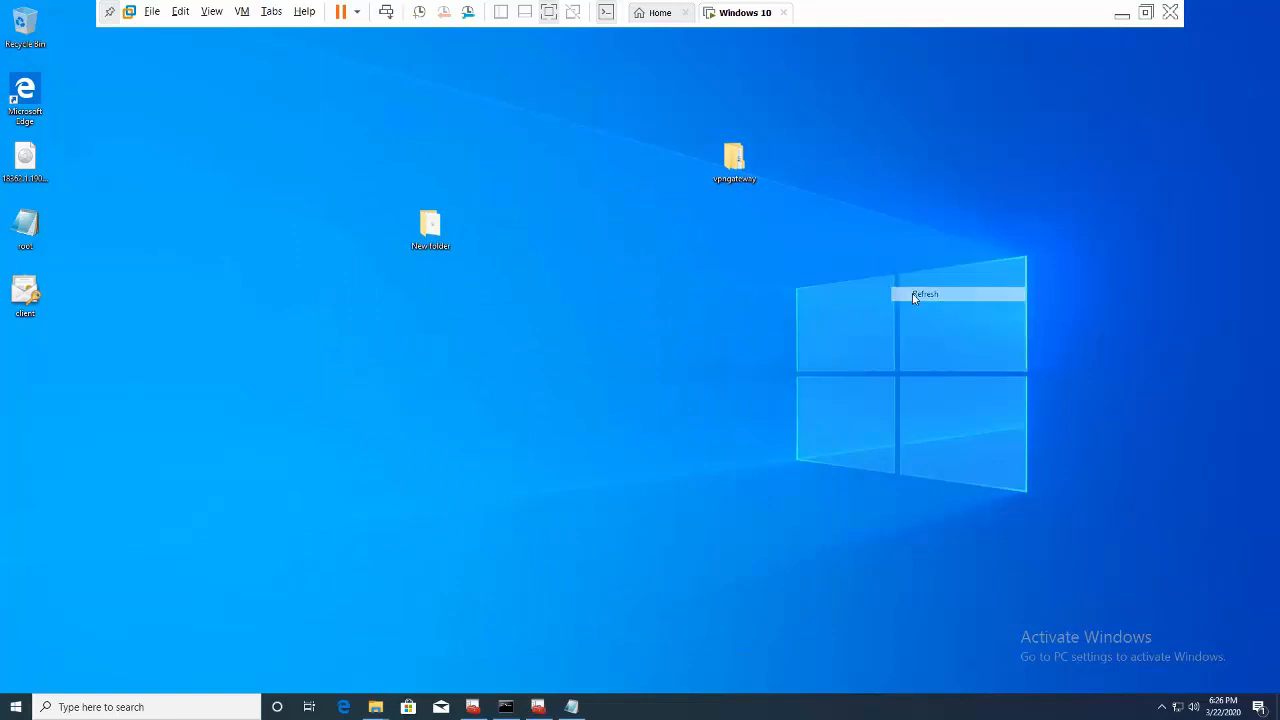
left_click(1177, 707)
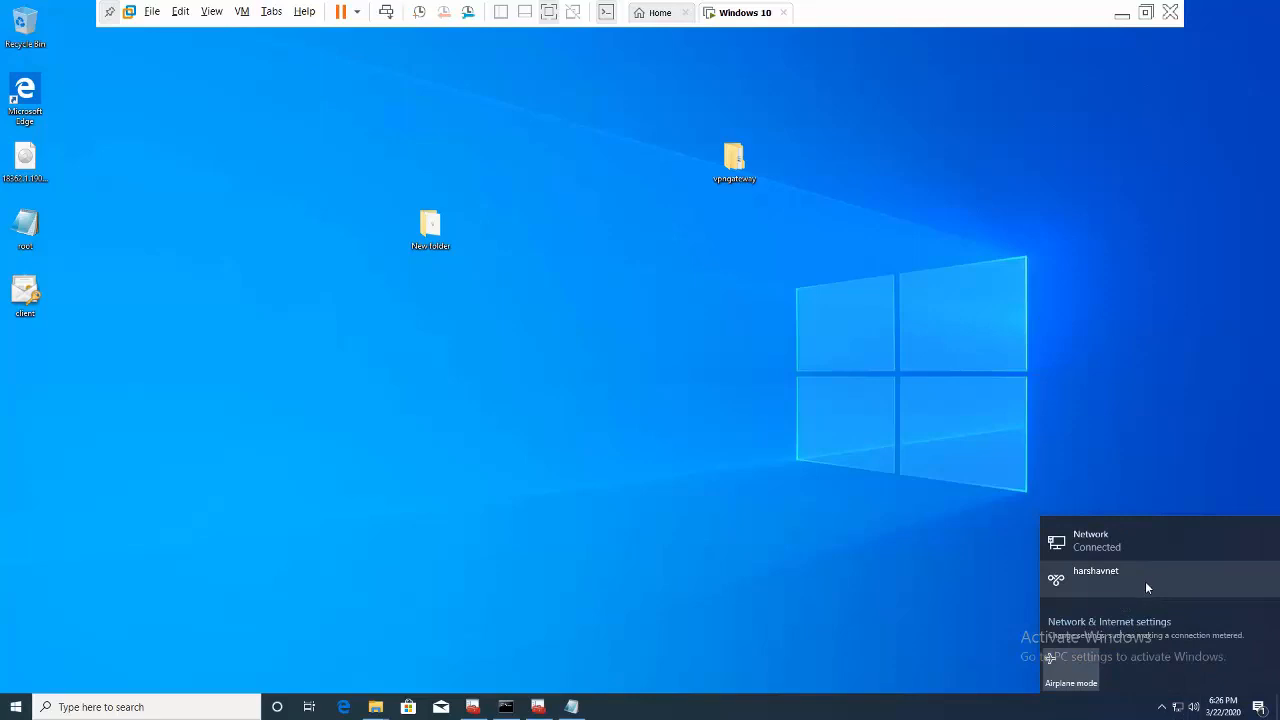
left_click(1157, 585)
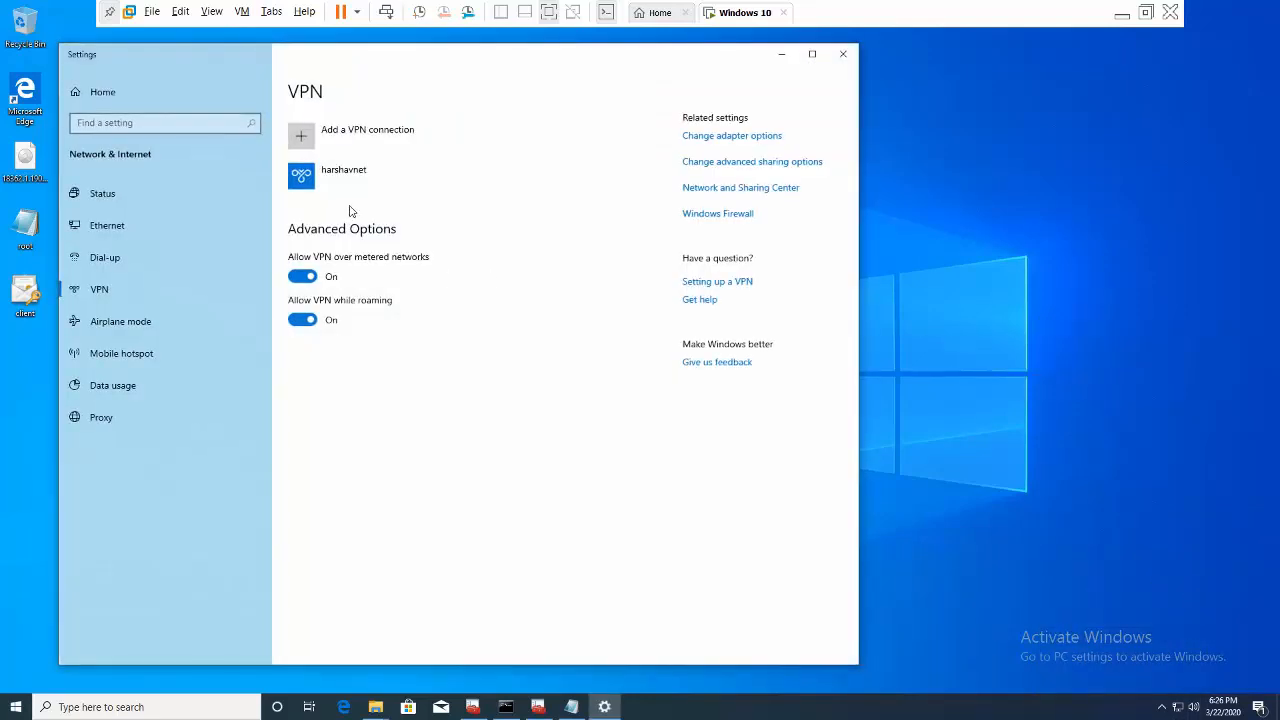
left_click(346, 193)
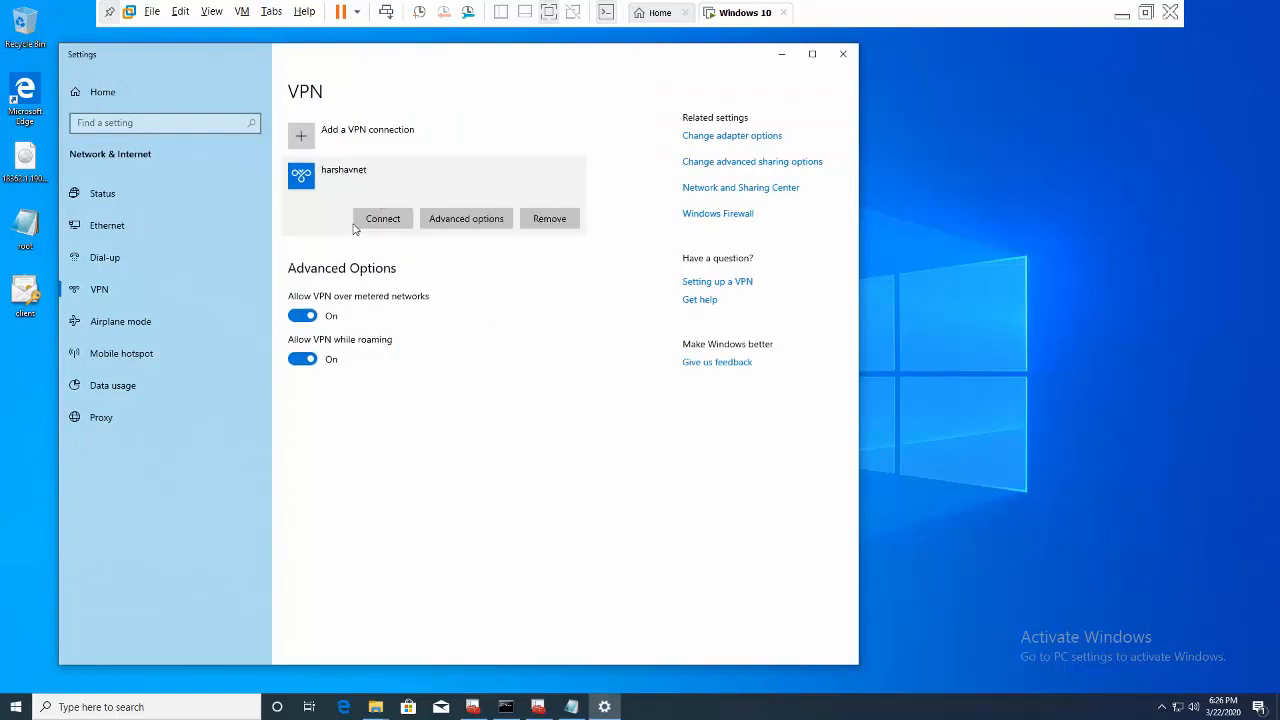
left_click(381, 219)
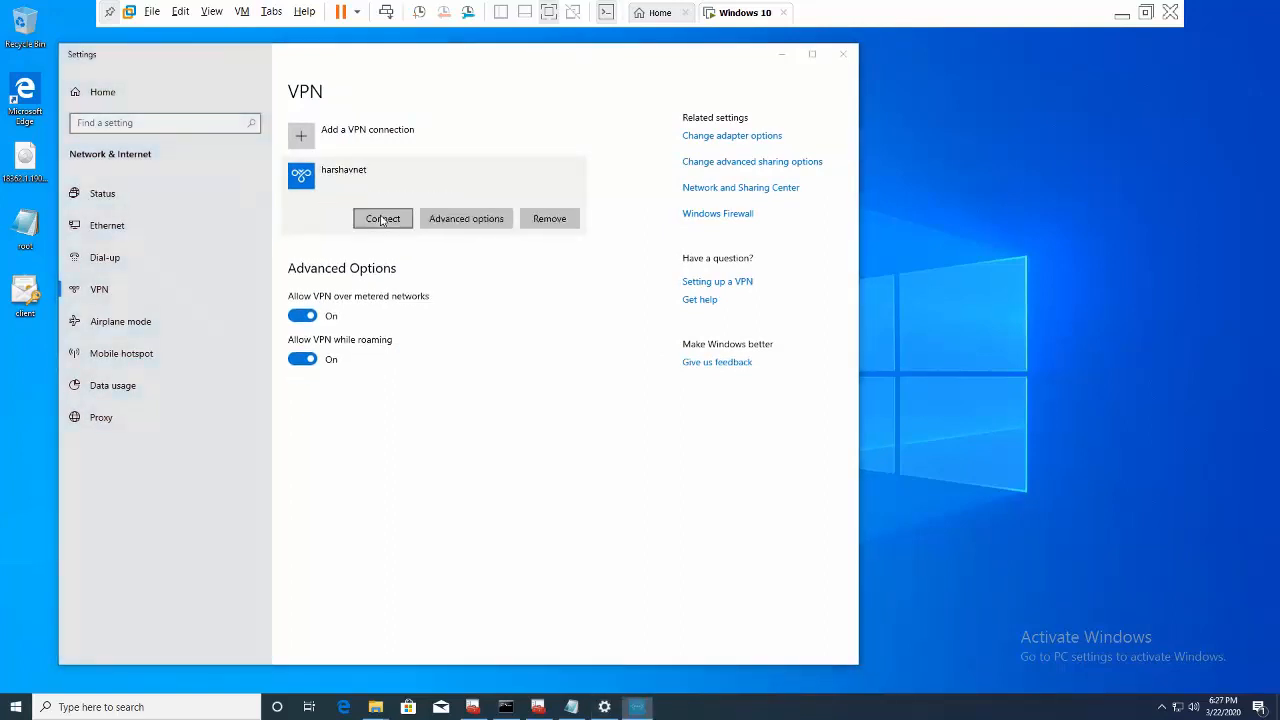
left_click(614, 455)
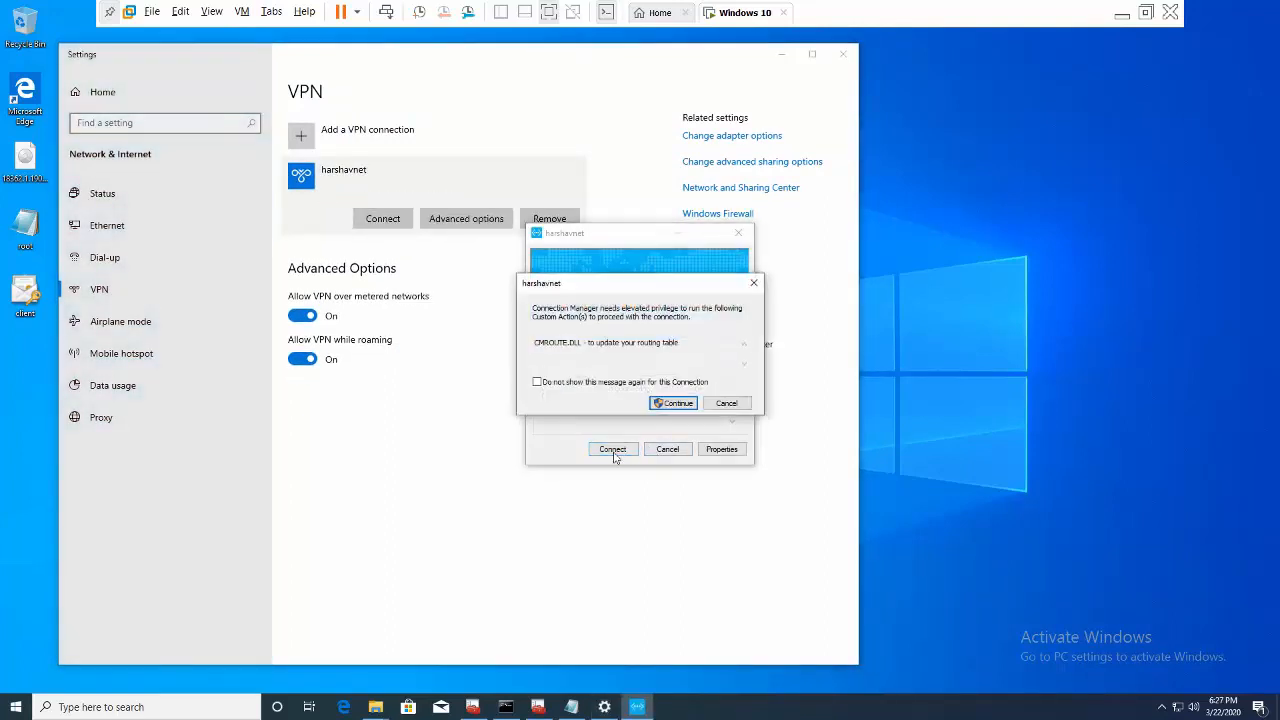
left_click(675, 403)
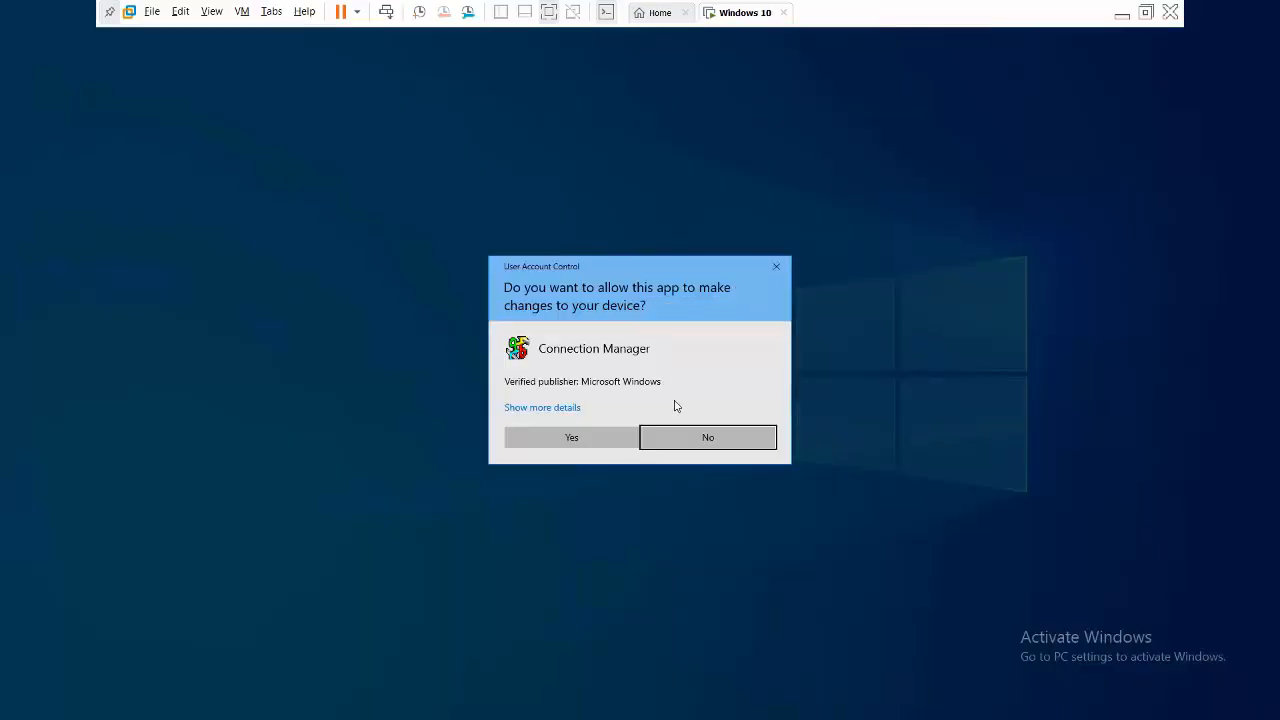
left_click(571, 437)
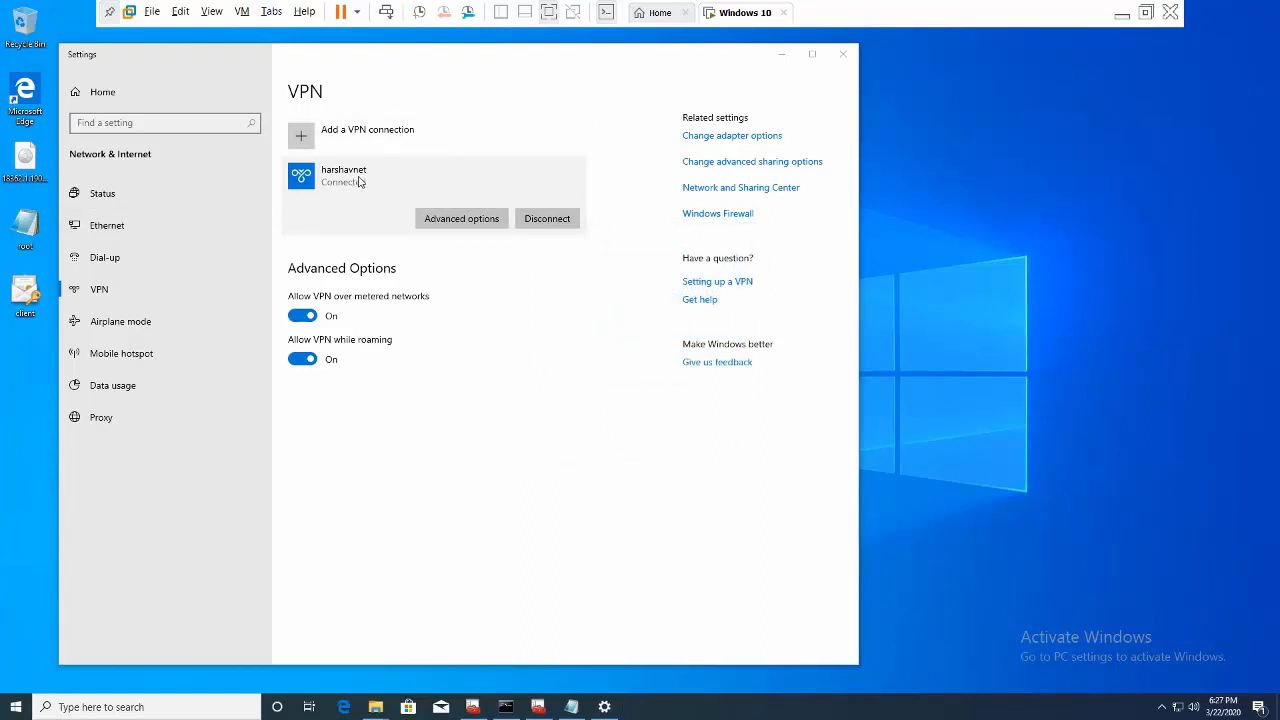
left_click(783, 55)
right_click(680, 279)
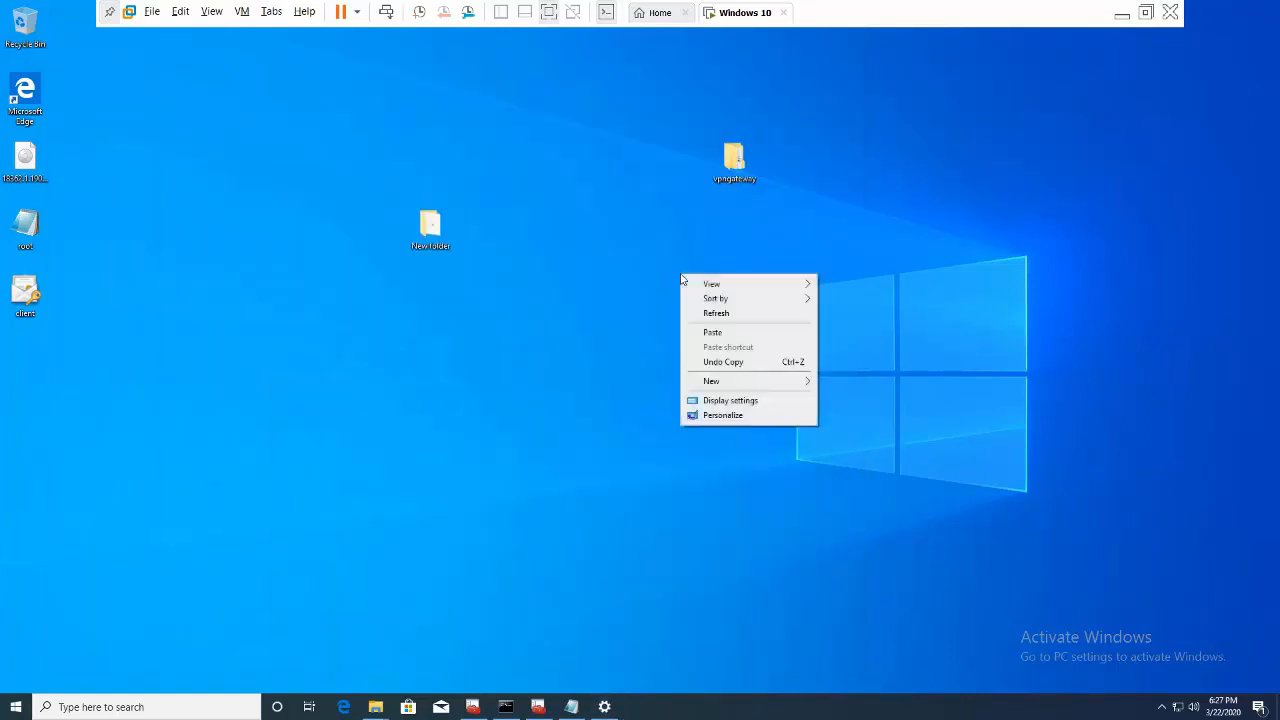
- Refresh the VM desktop, then open the host's SQLServer2017Imagefiles folder on New Volume (D:)
right_click(697, 309)
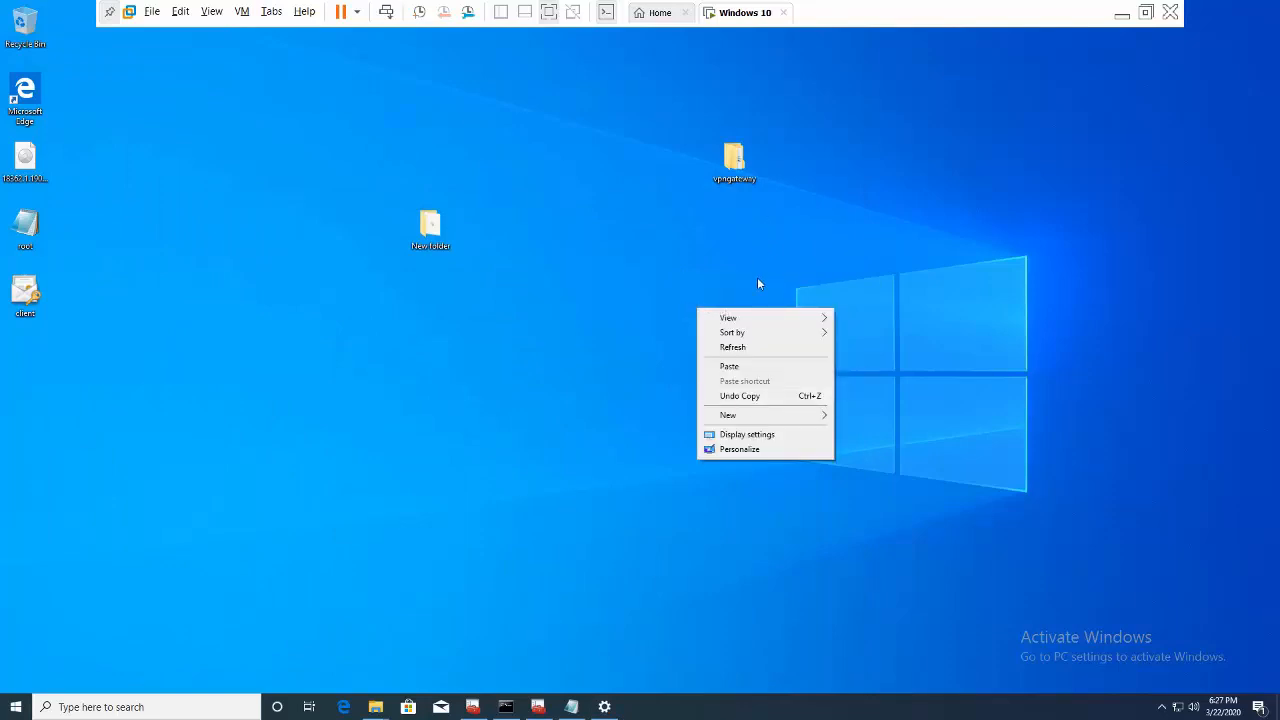
left_click(755, 348)
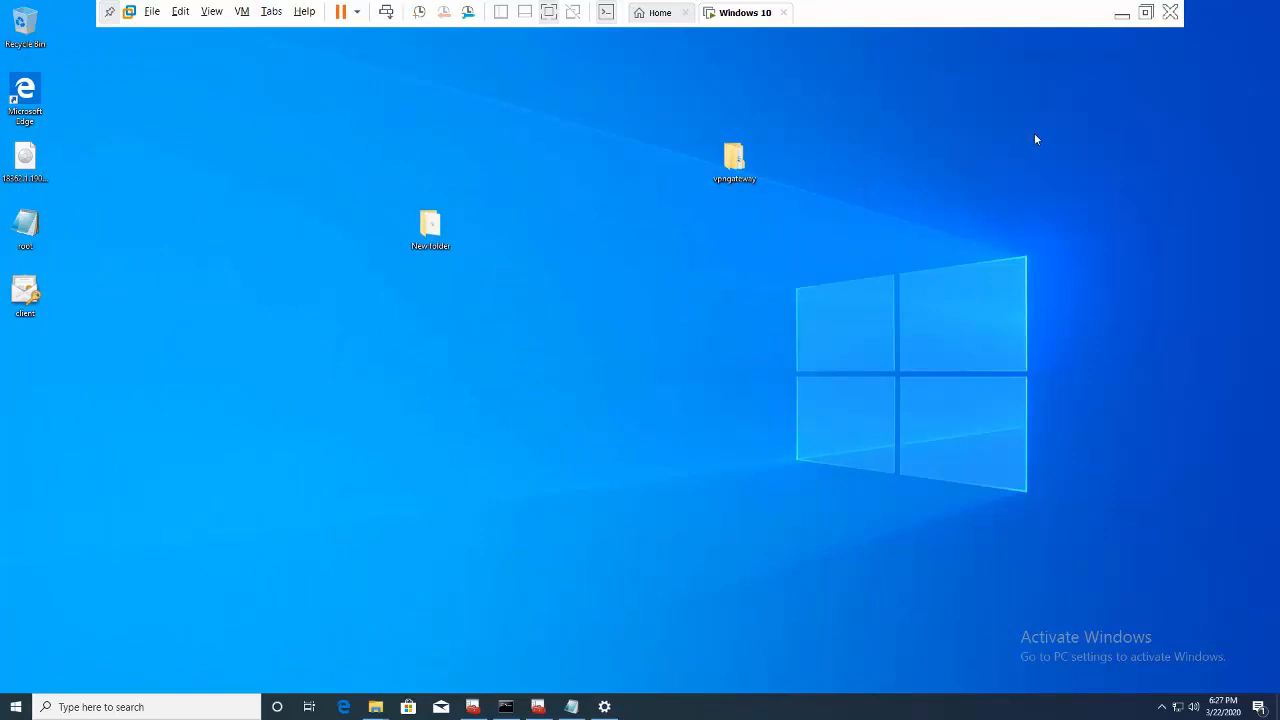
left_click(1119, 14)
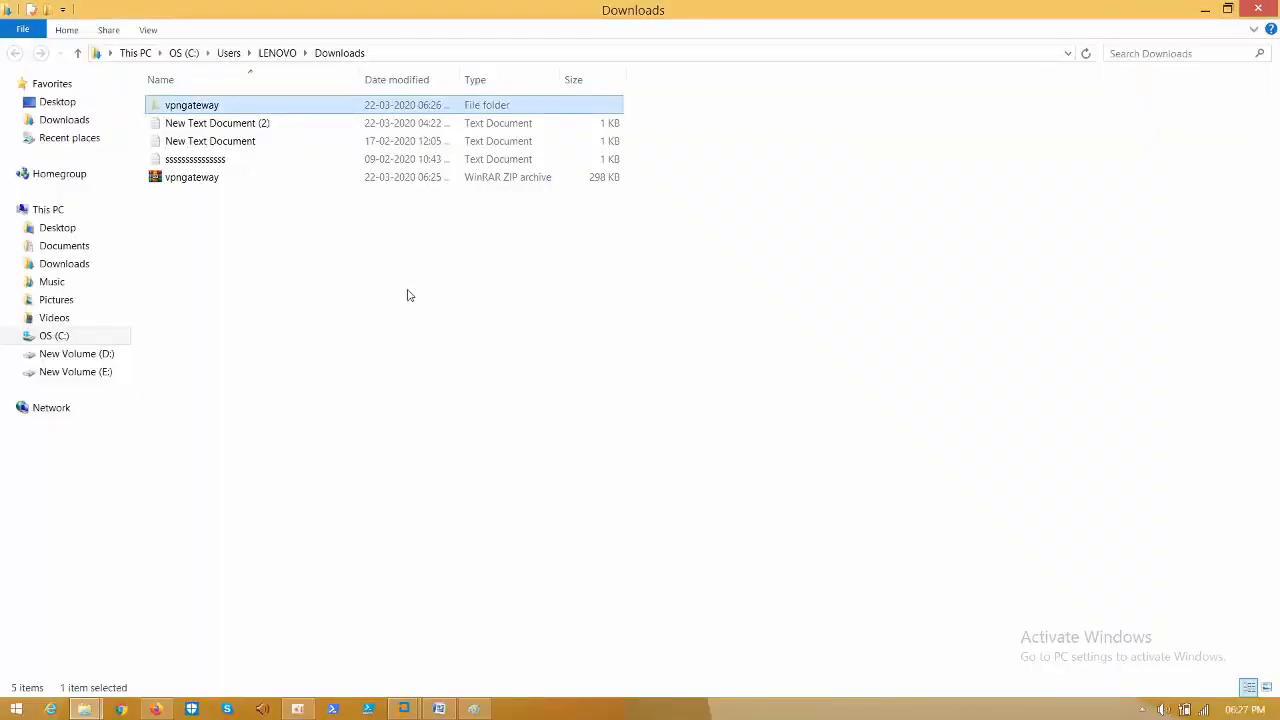
left_click(52, 210)
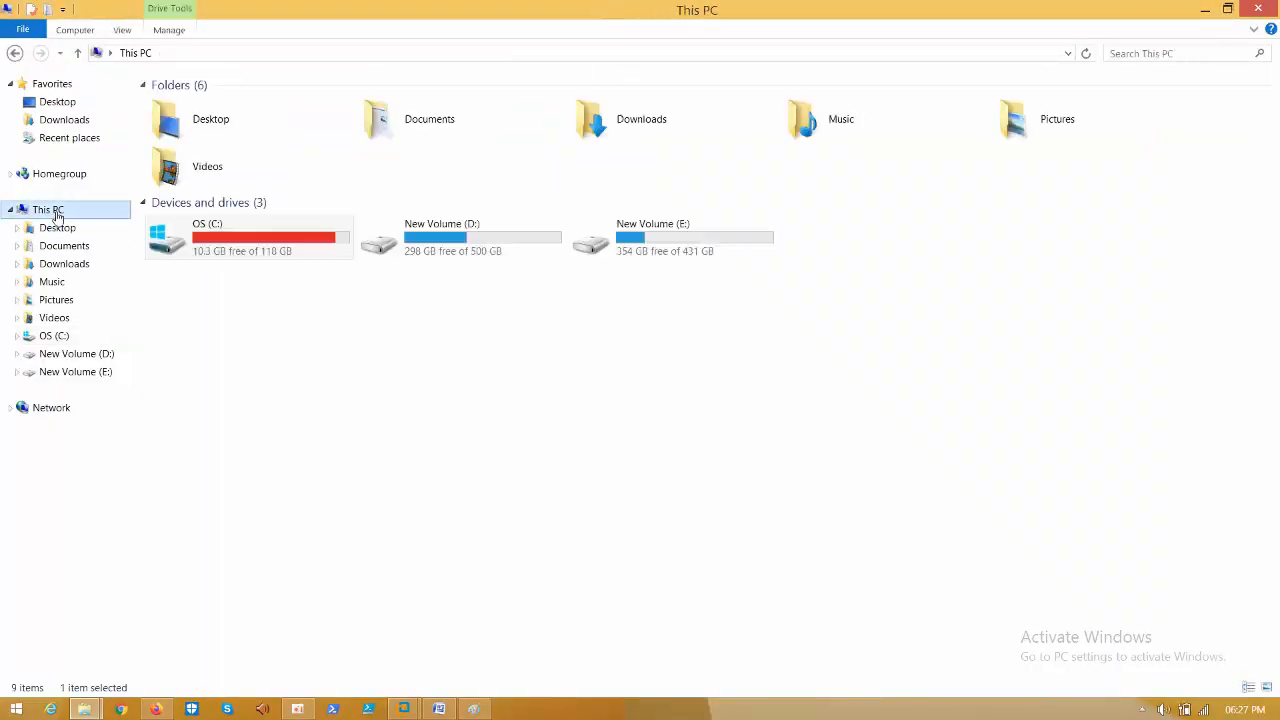
double_click(466, 238)
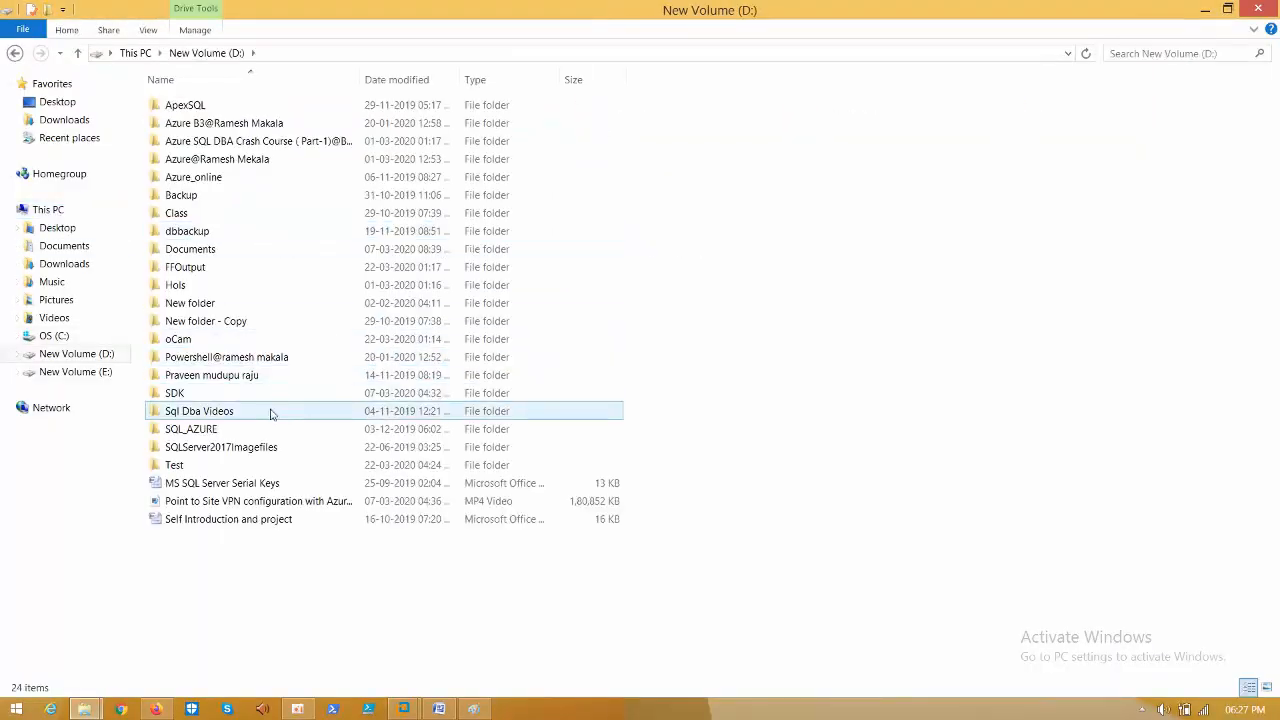
double_click(238, 447)
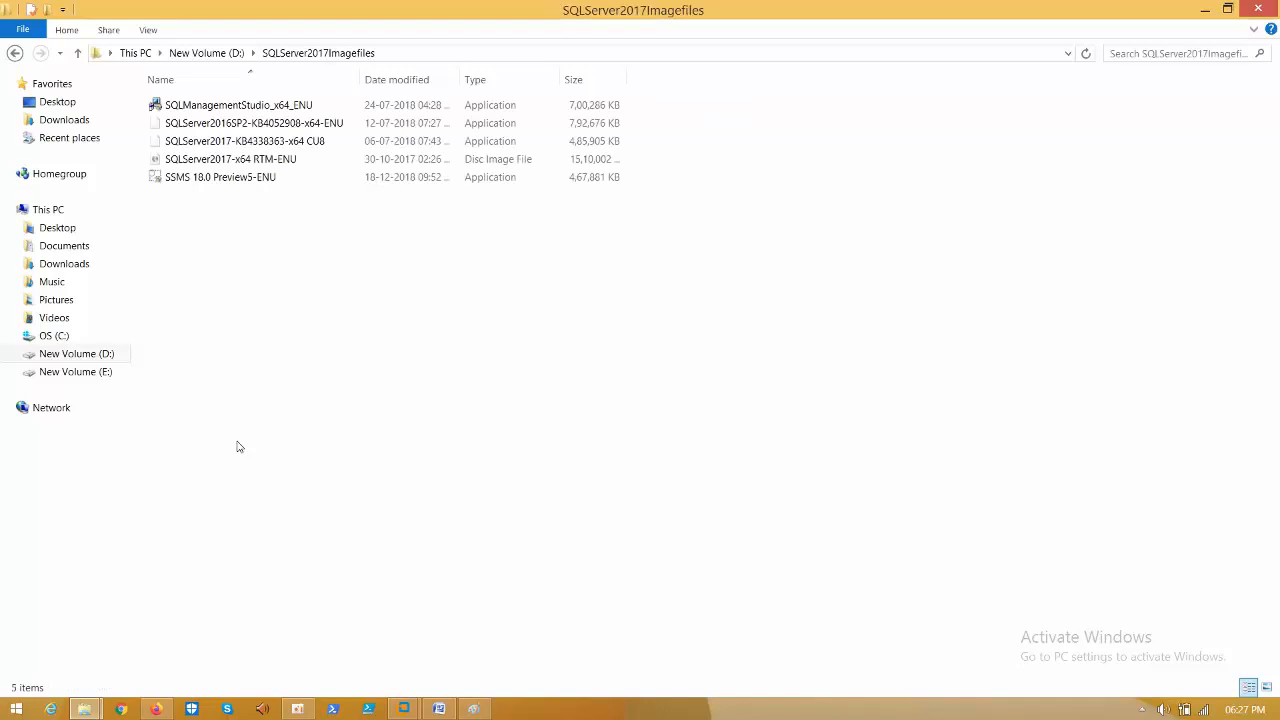
- Copy the SSMS 18.0 Preview5-ENU installer and return to the Windows 10 VM
left_click(251, 182)
right_click(252, 181)
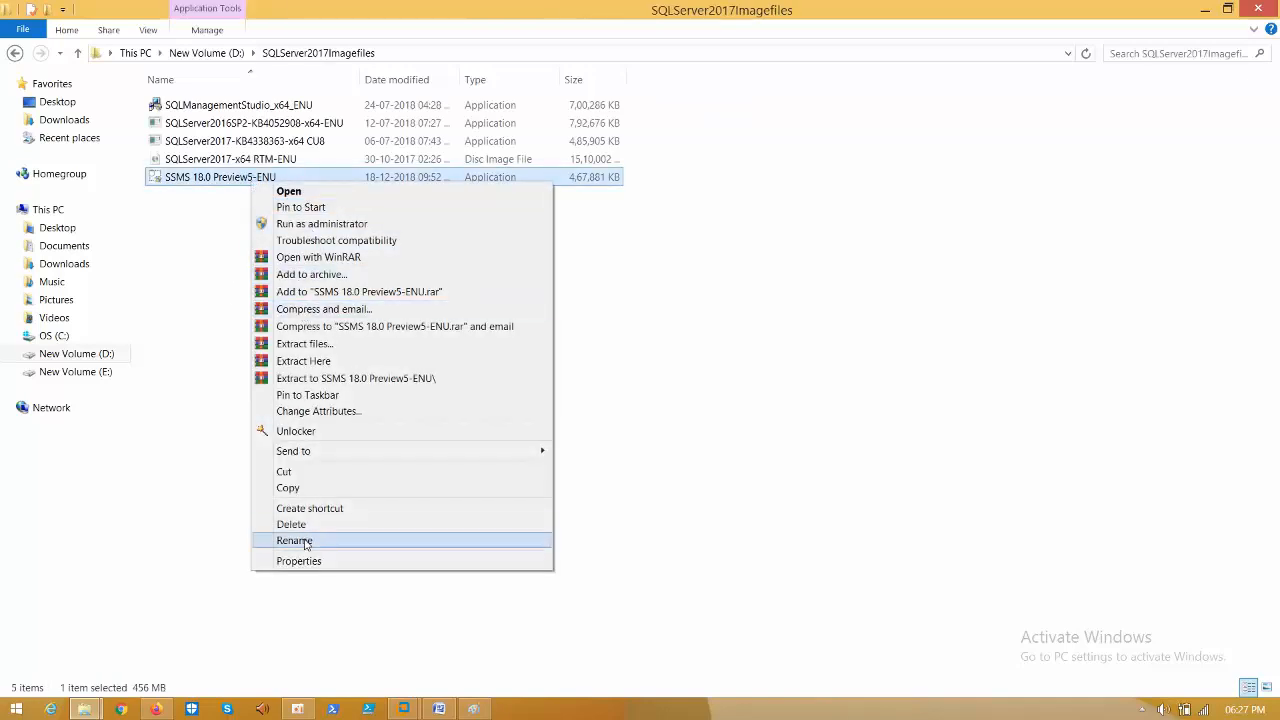
left_click(294, 488)
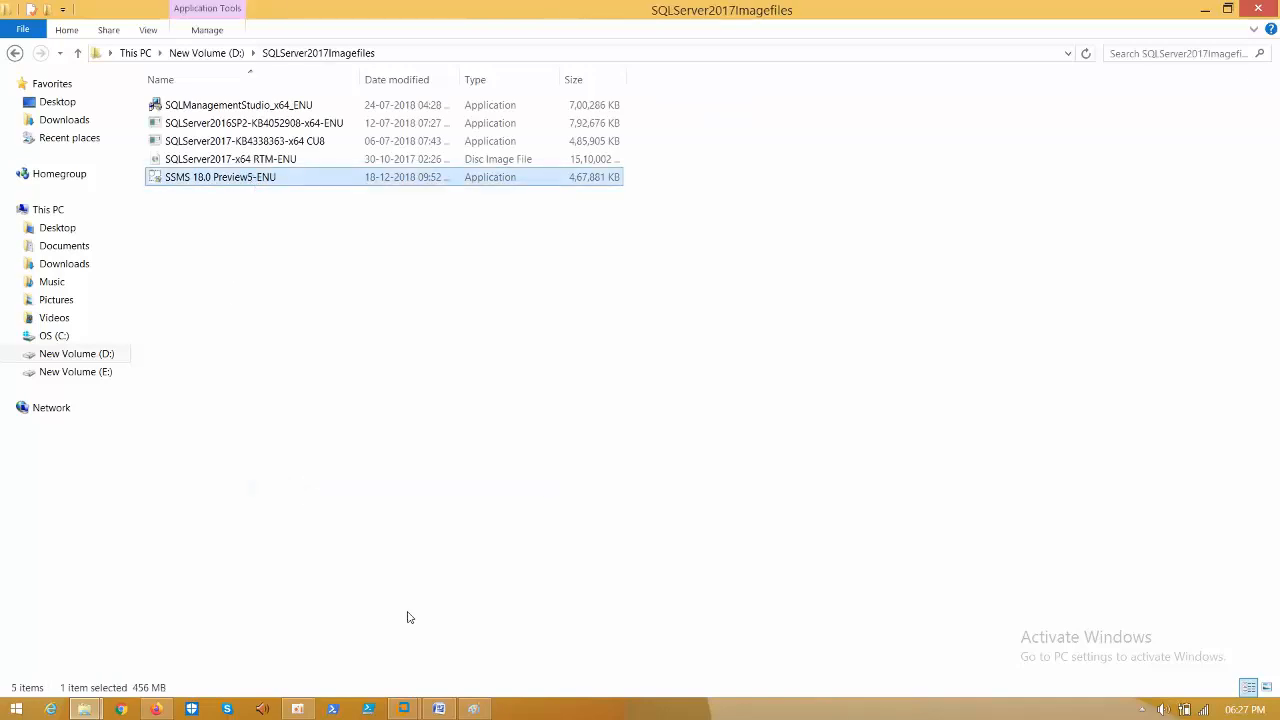
left_click(400, 711)
left_click(501, 628)
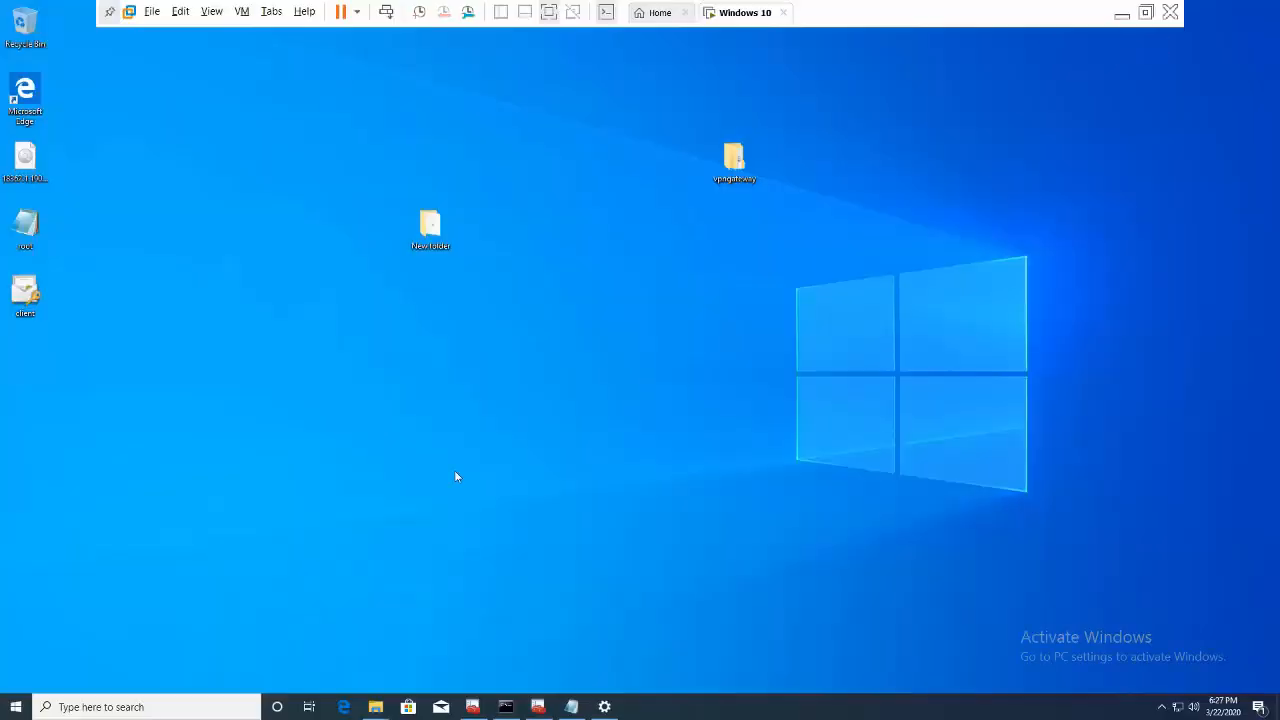
- Paste the SSMS installer onto the VM desktop, run it as administrator, and start installation
right_click(507, 368)
left_click(538, 426)
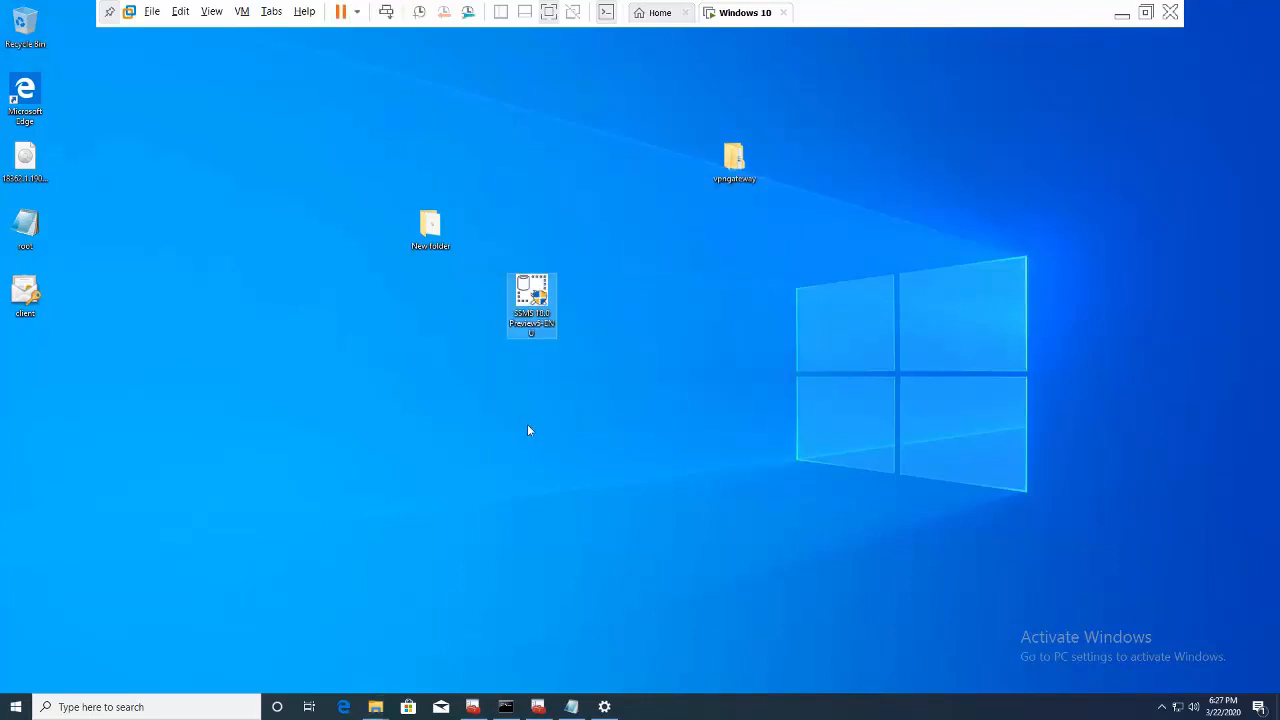
right_click(521, 290)
left_click(560, 312)
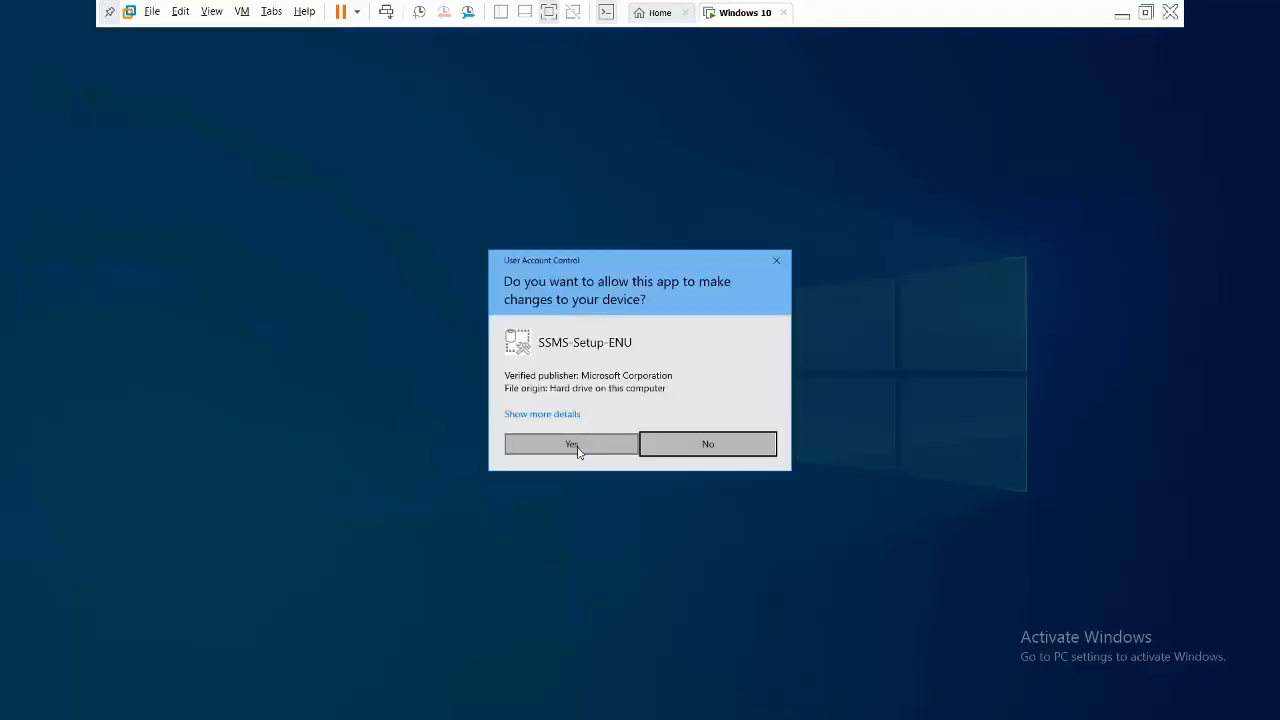
left_click(577, 450)
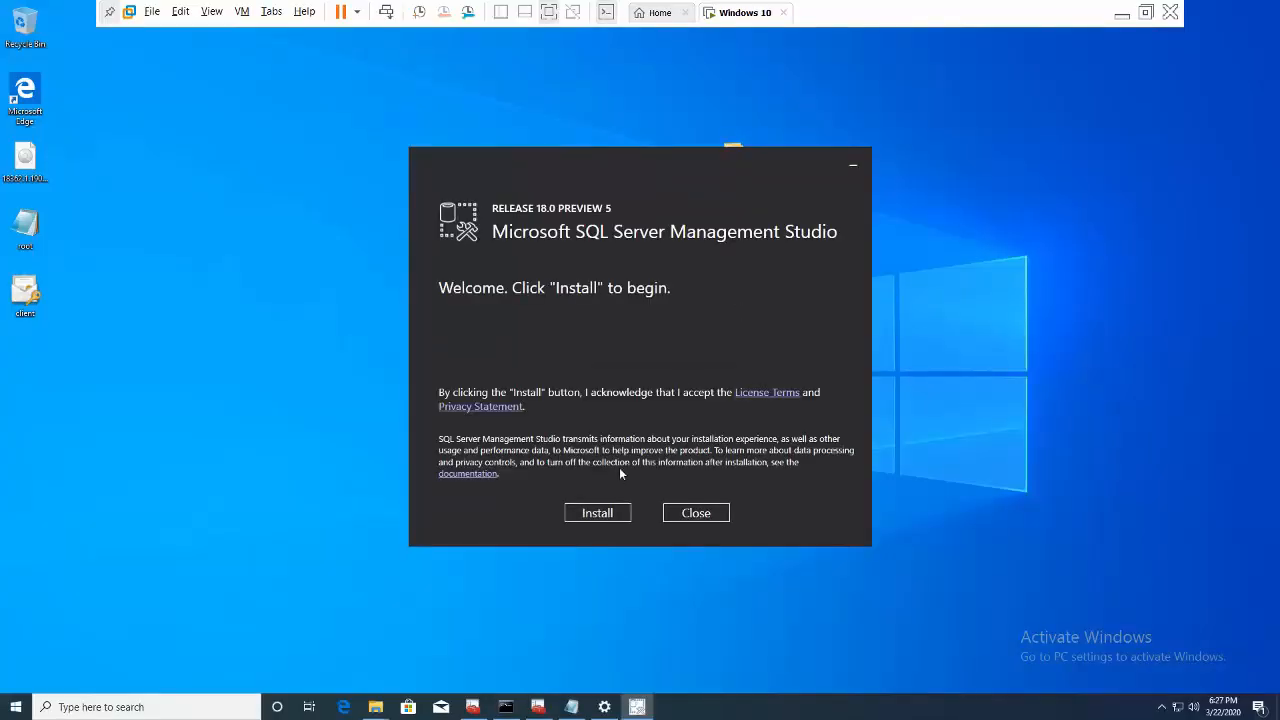
left_click(604, 516)
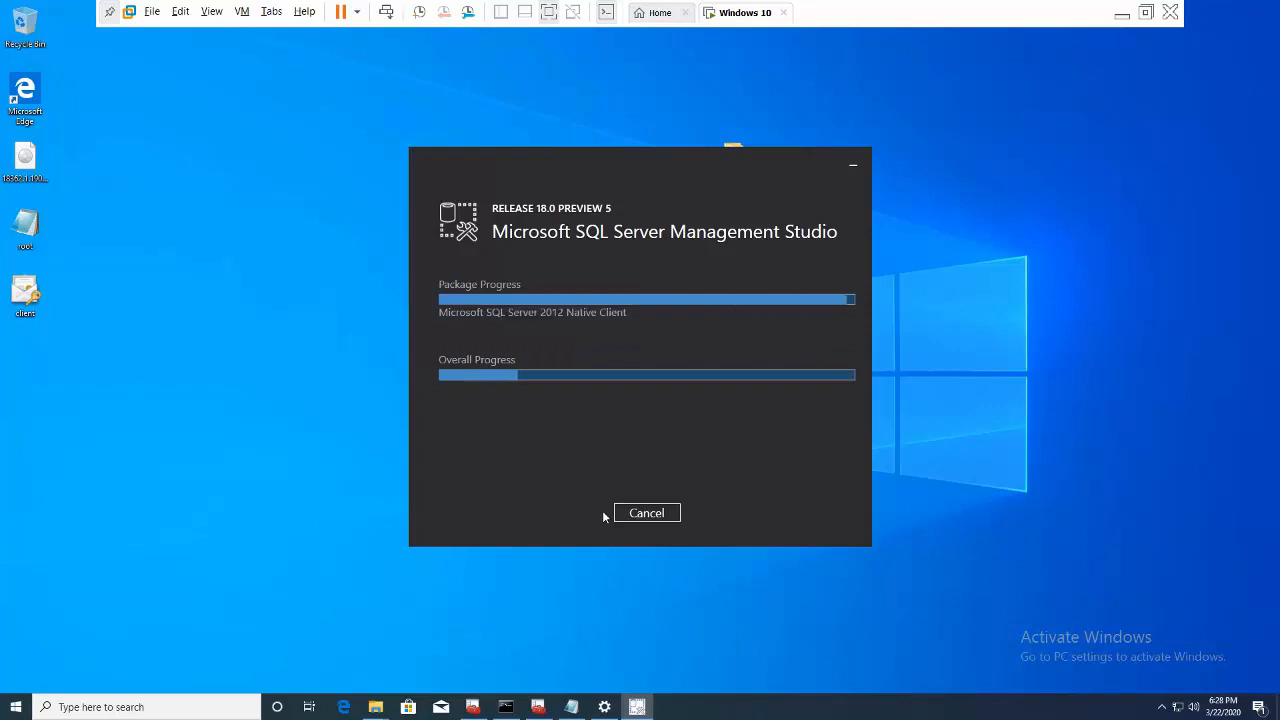
- Go to the host's Azure portal Home, discarding gateway edits, and search 'sql'
left_click(1122, 13)
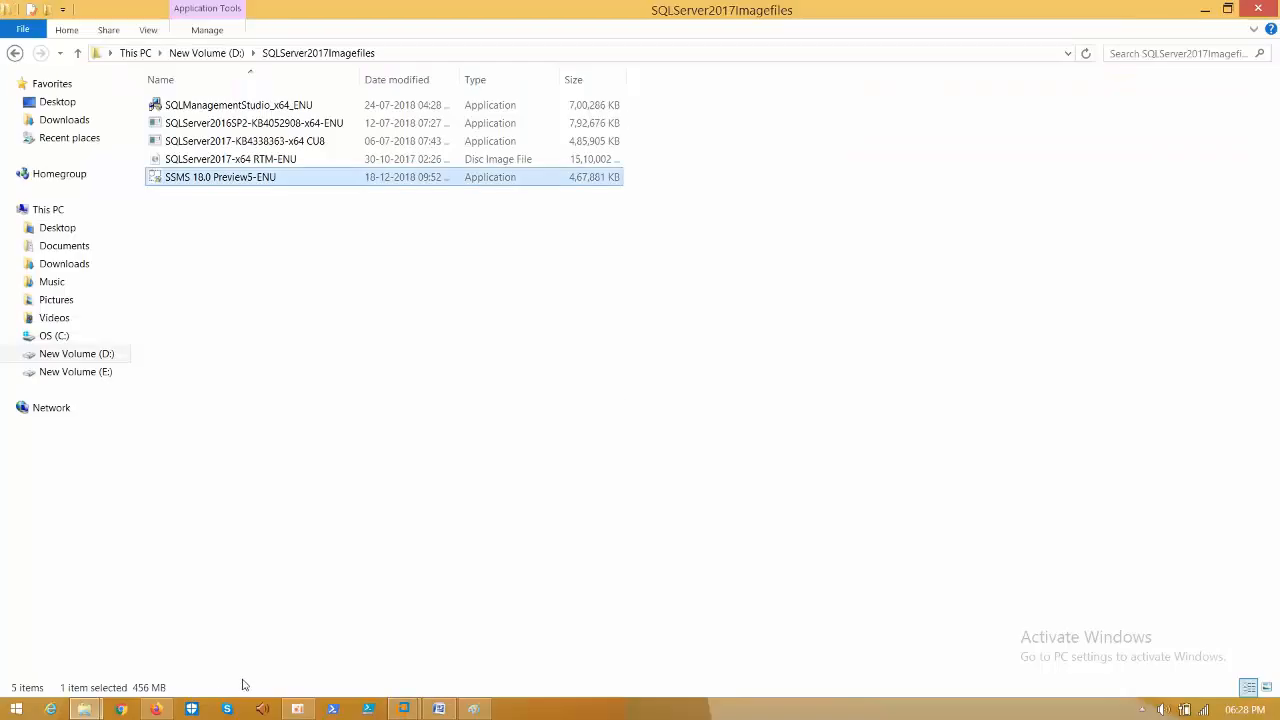
left_click(156, 709)
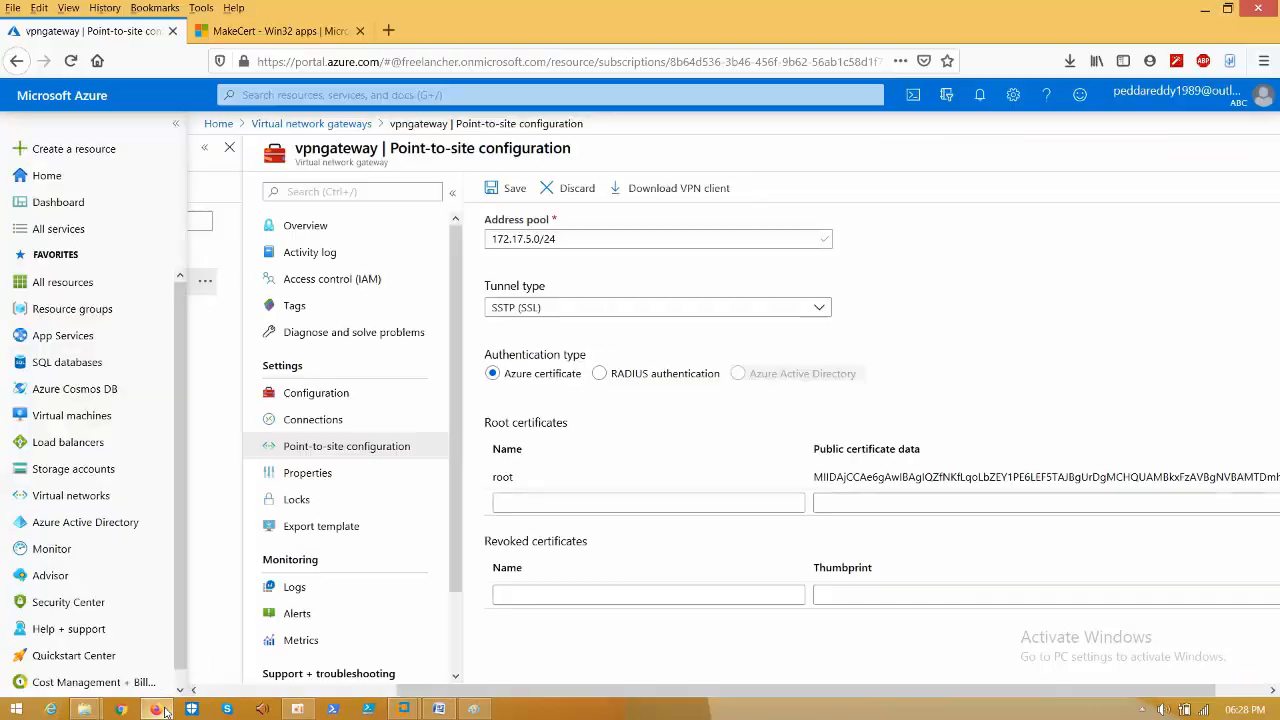
left_click(218, 124)
left_click(615, 339)
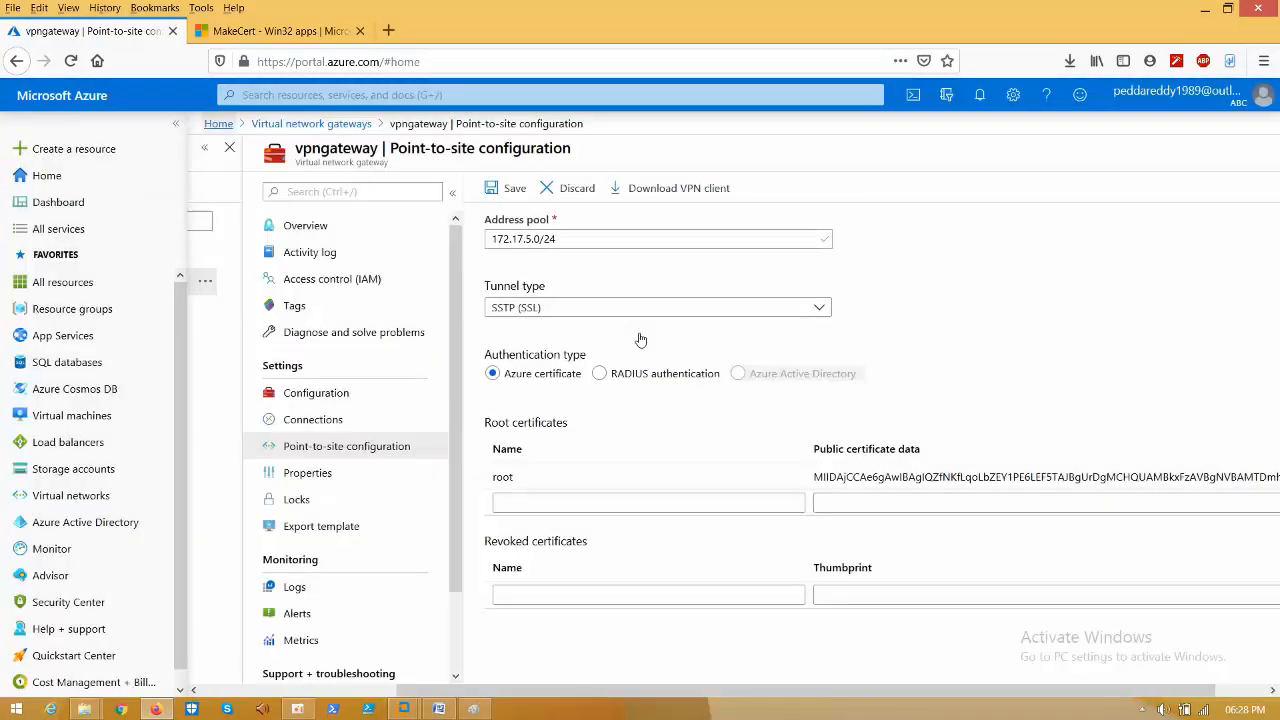
left_click(466, 97)
type("sql")
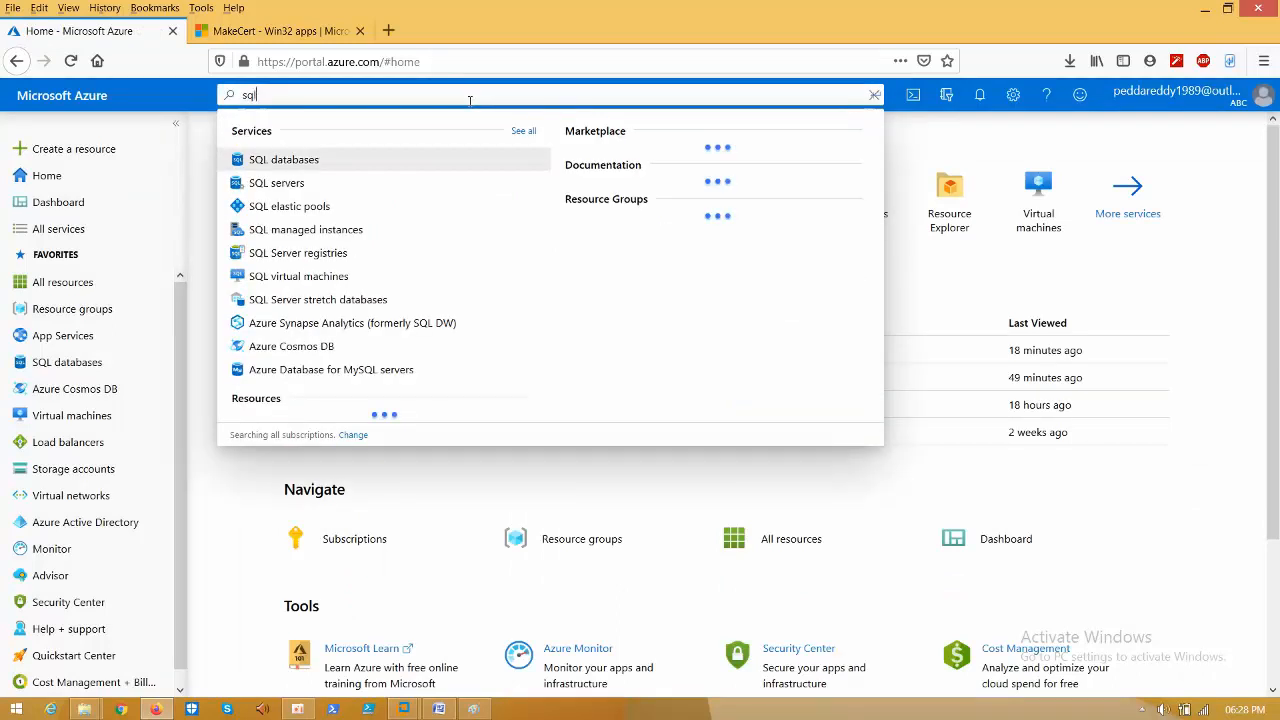
- Start creating a new SQL server in resource group test-RG
left_click(284, 190)
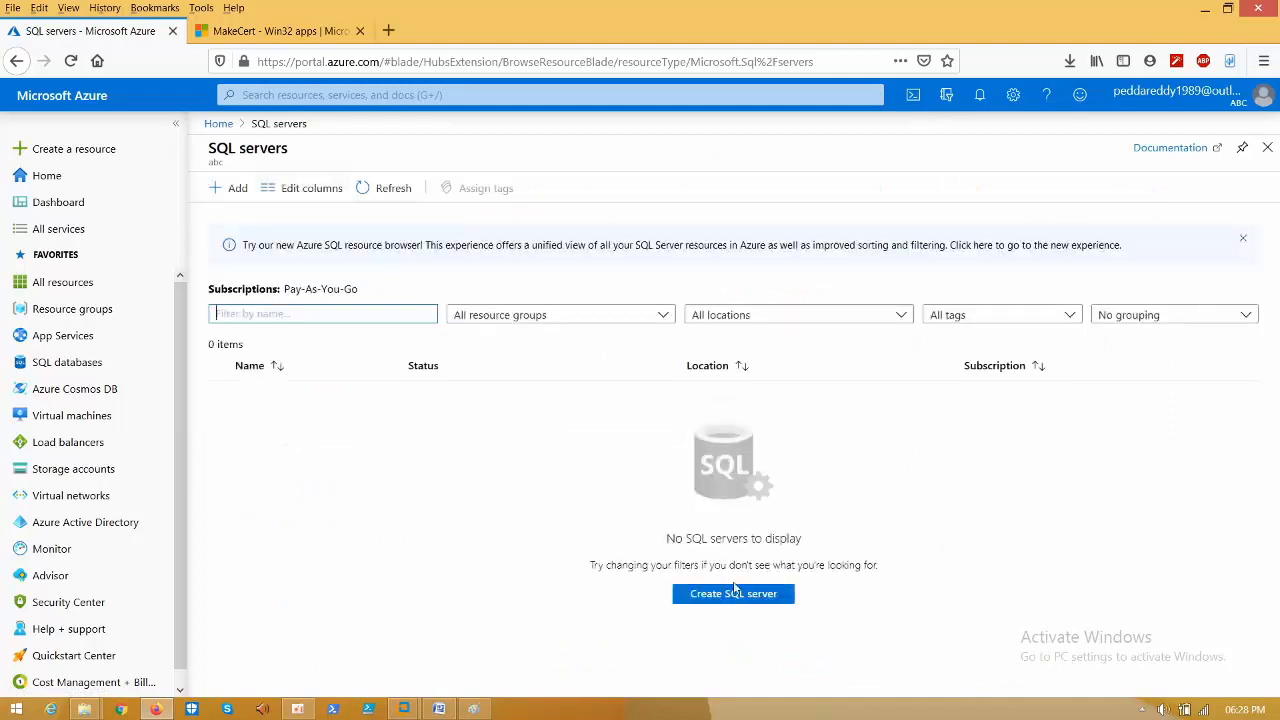
left_click(742, 594)
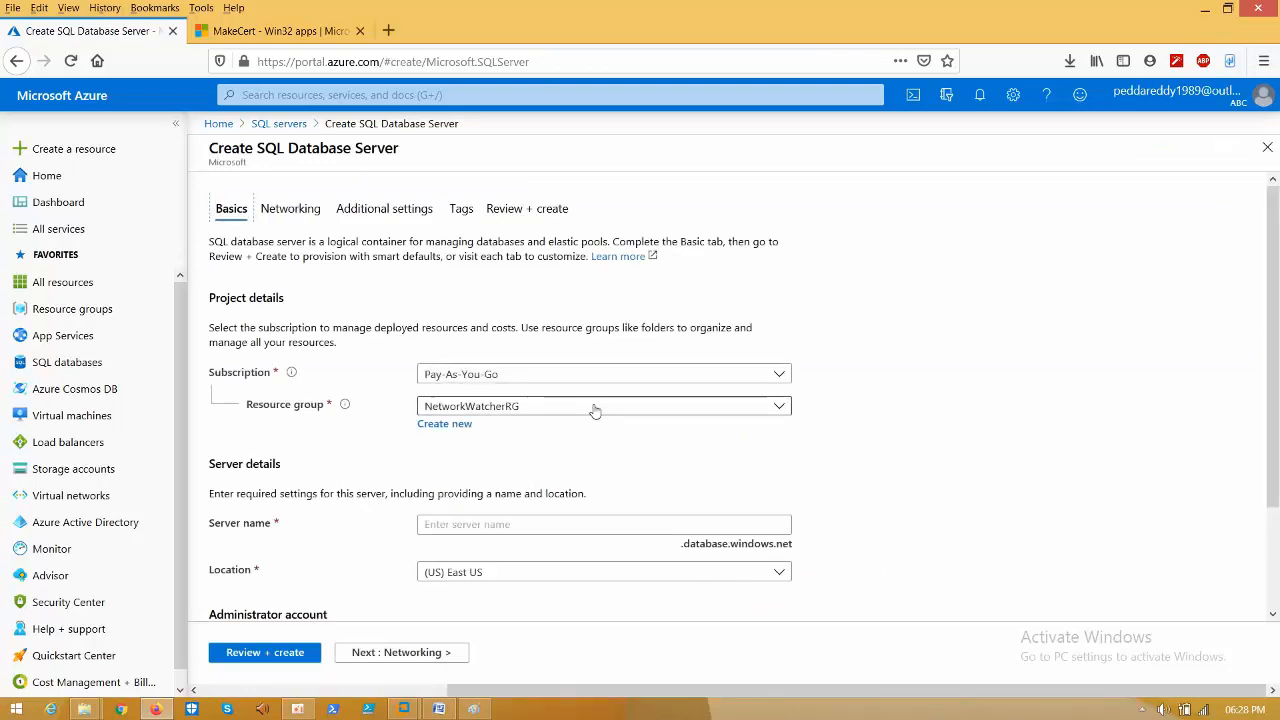
left_click(598, 408)
left_click(482, 491)
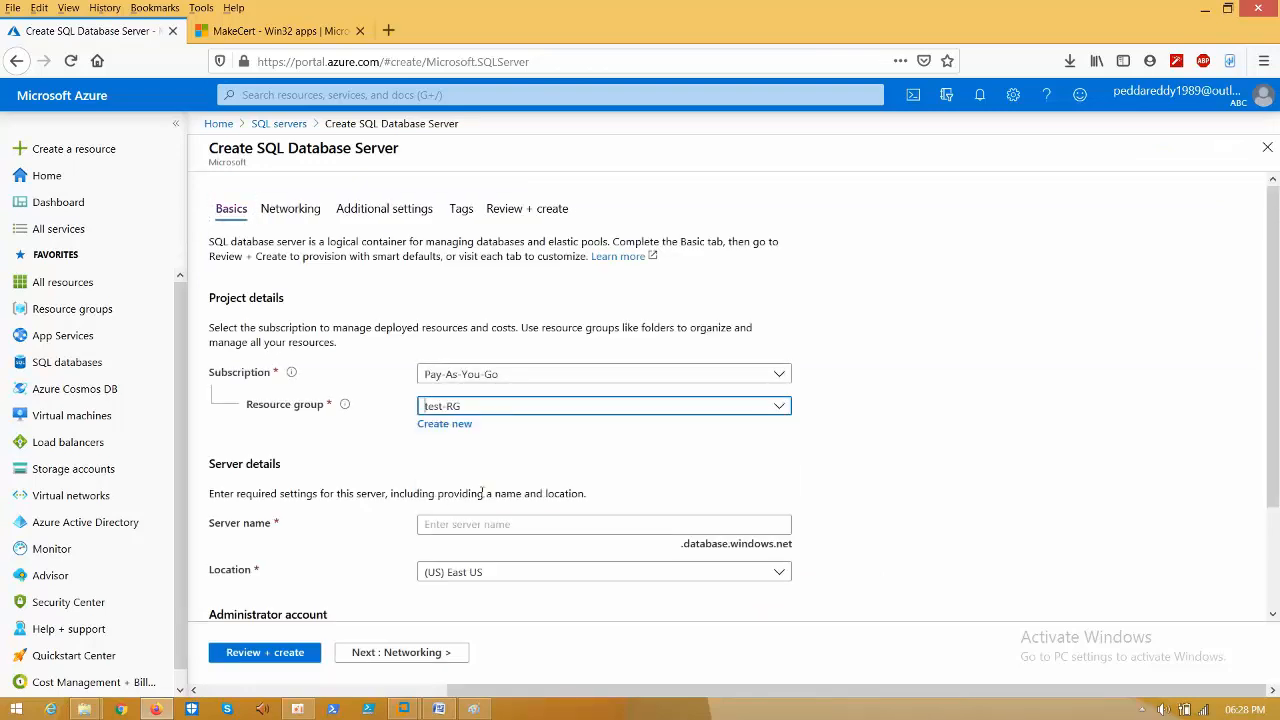
- Name the server harshasvr10 and set its location to (Asia Pacific) Australia Central
left_click(476, 523)
type("tes")
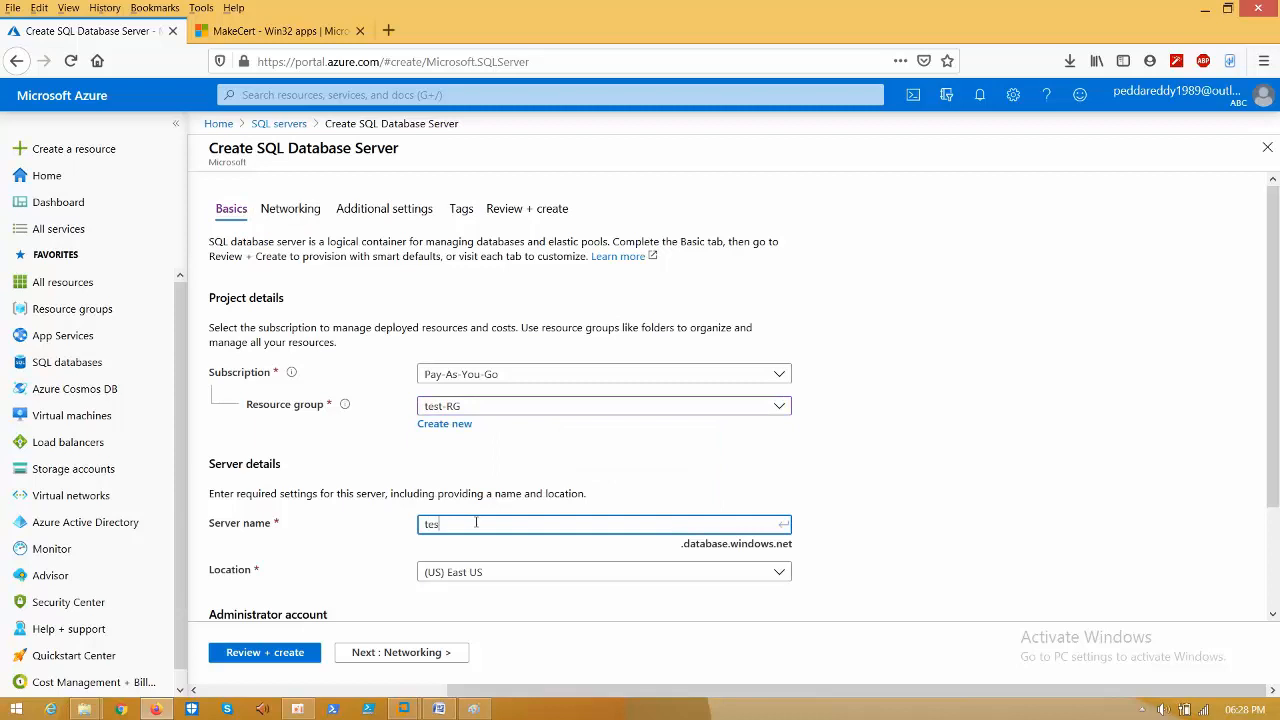
type("ting")
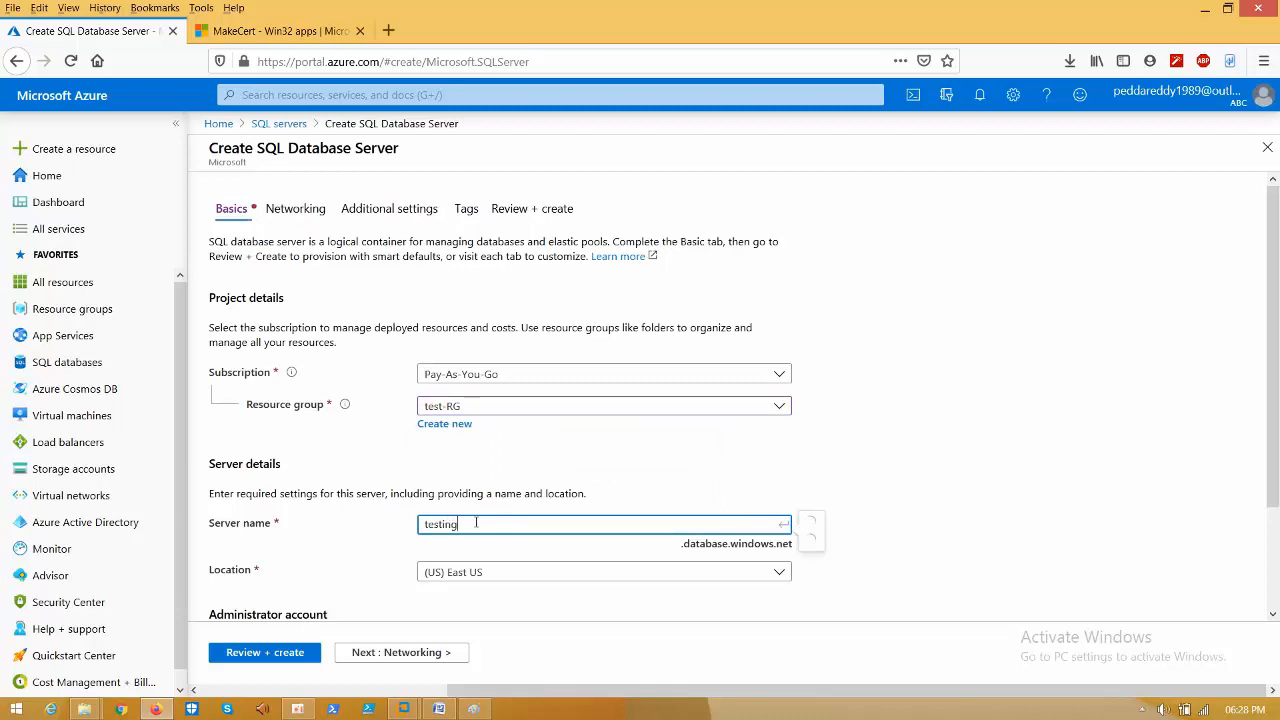
key("BackSpace")
key("BackSpace")
key("BackSpace")
key("BackSpace")
key("BackSpace")
key("BackSpace")
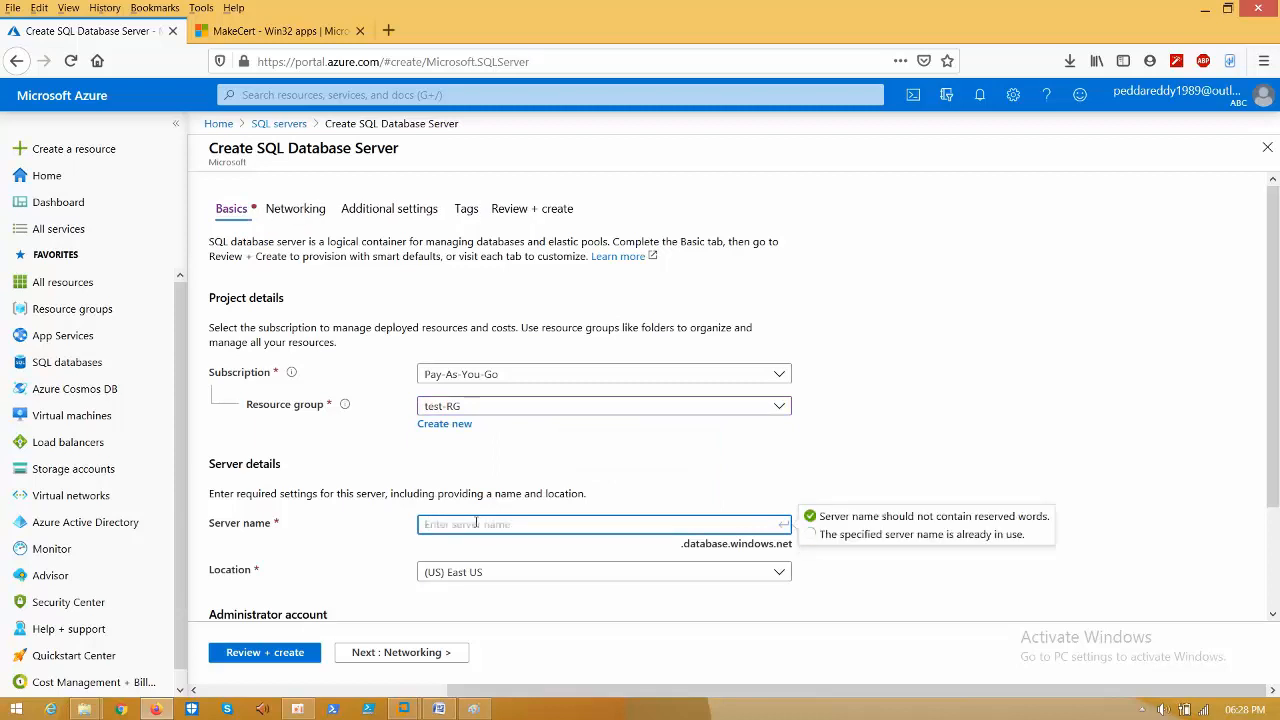
type("harsh")
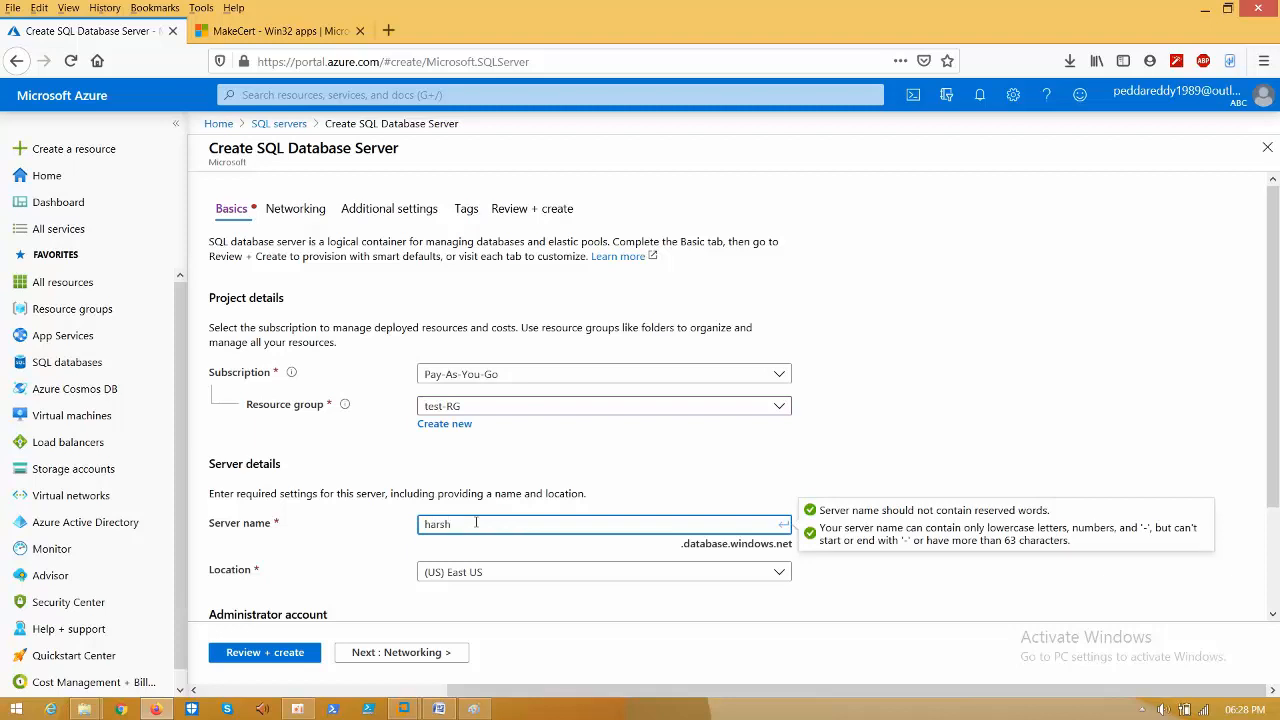
type("asvr10")
left_click(521, 570)
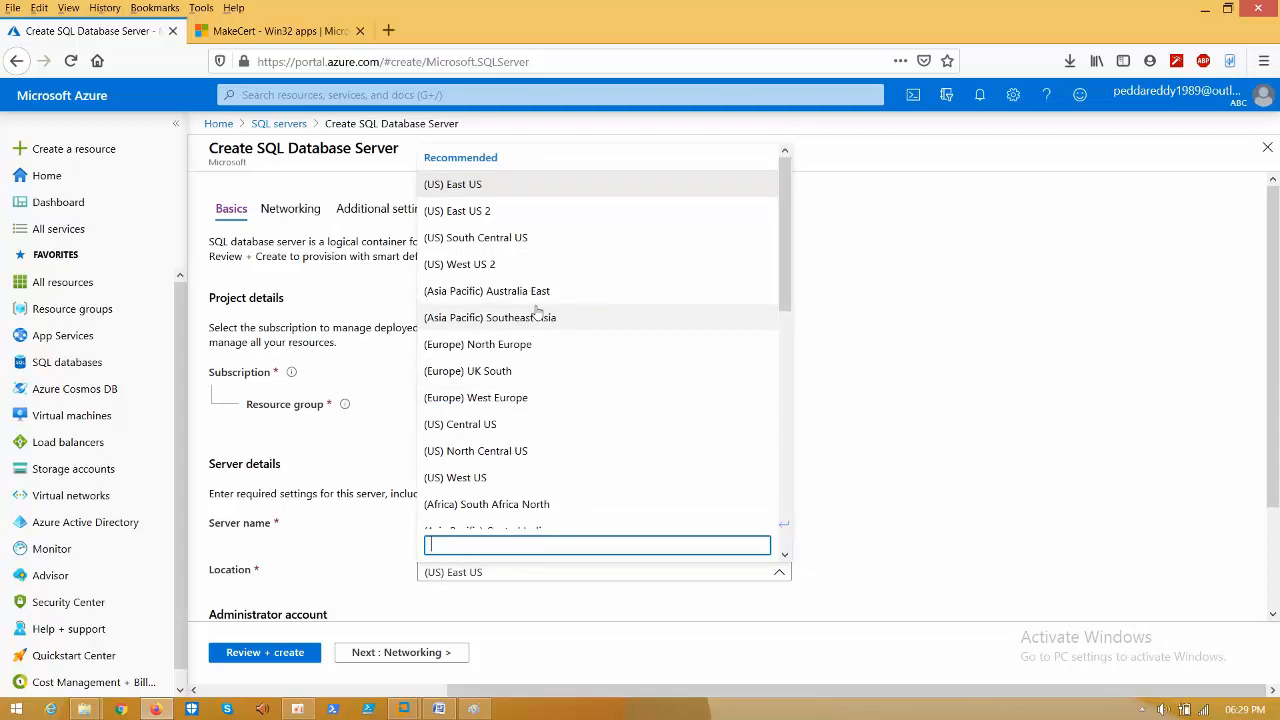
type("a")
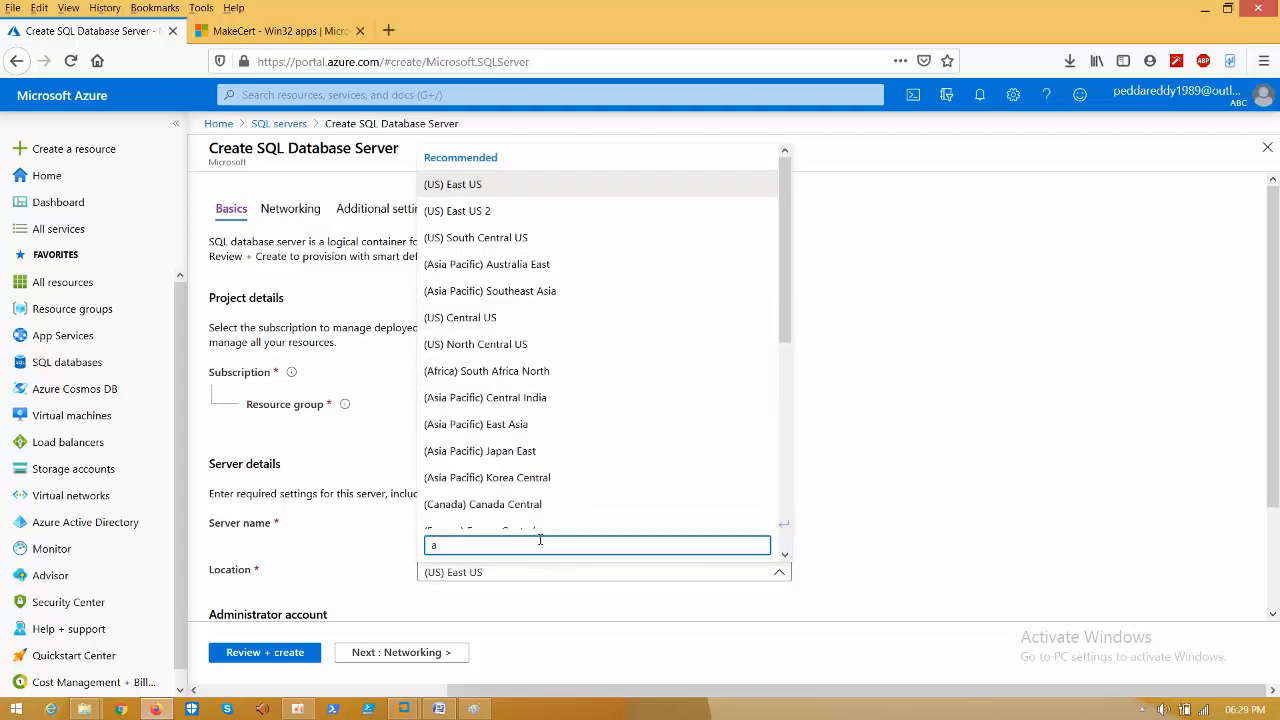
type("us")
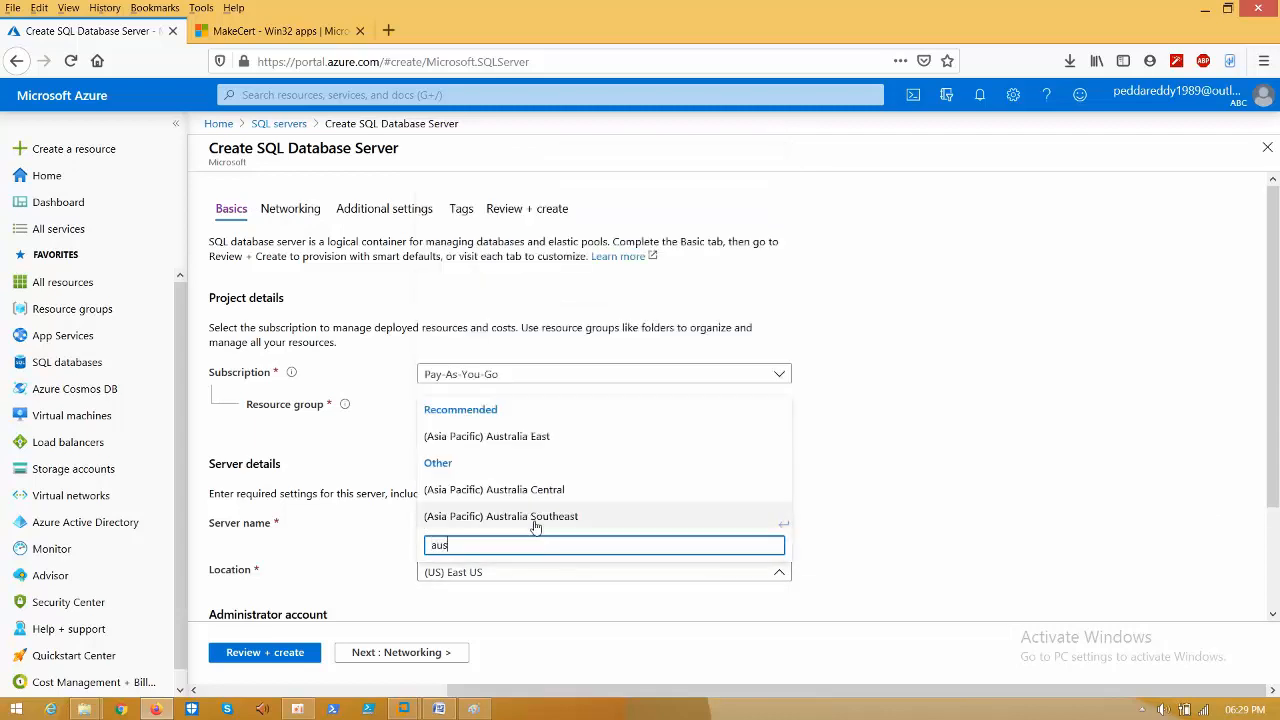
left_click(545, 492)
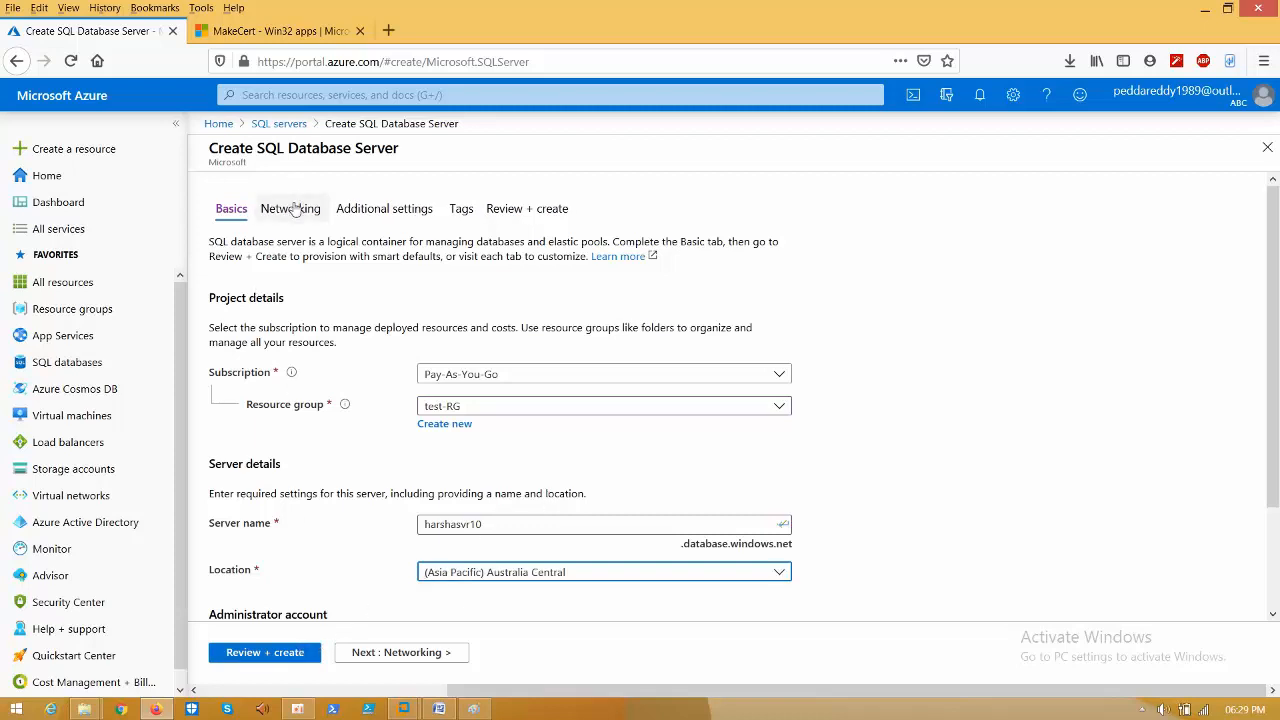
- Enter server admin login sqladmin with a password and matching confirmation
left_click_drag(1276, 480, 1276, 570)
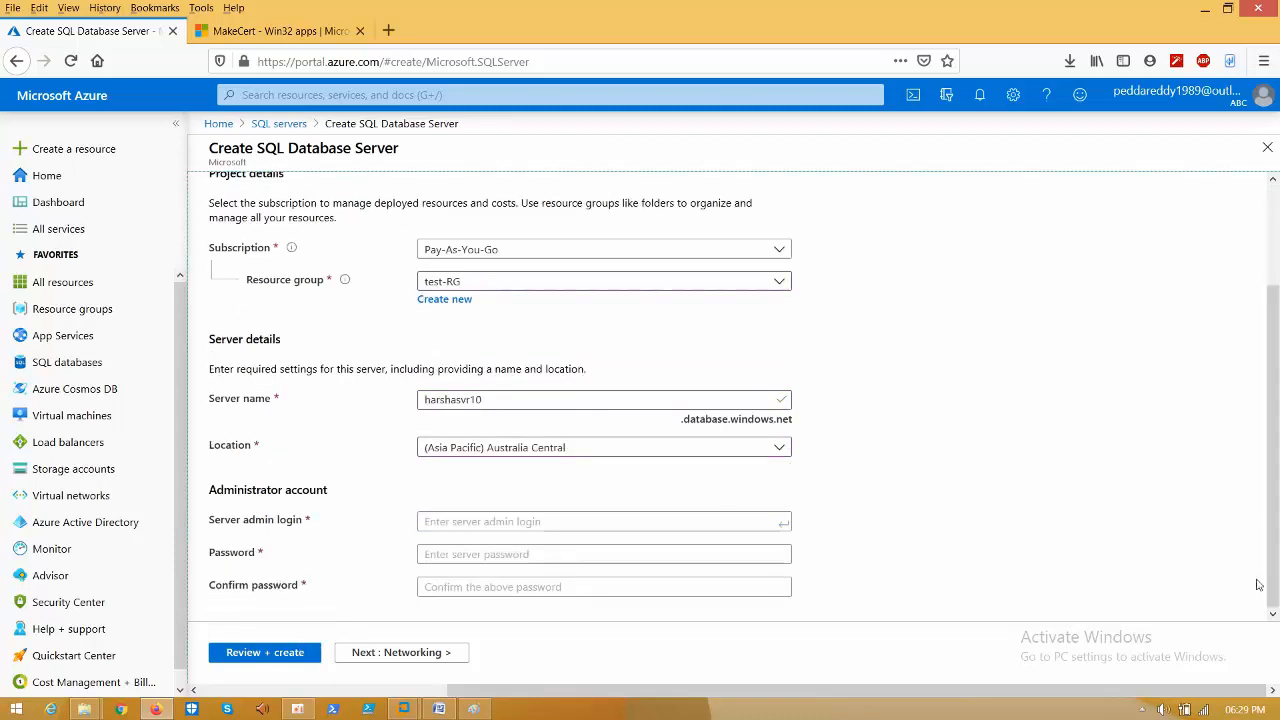
left_click(540, 522)
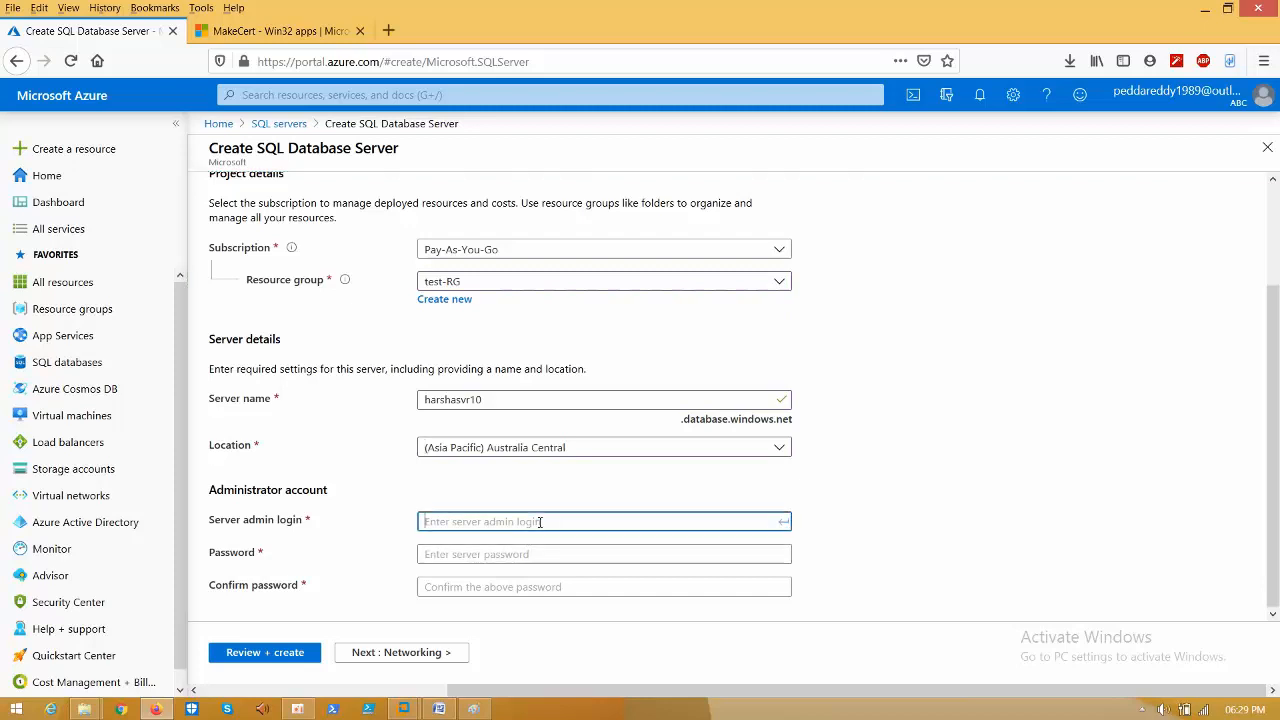
type("sqladmin")
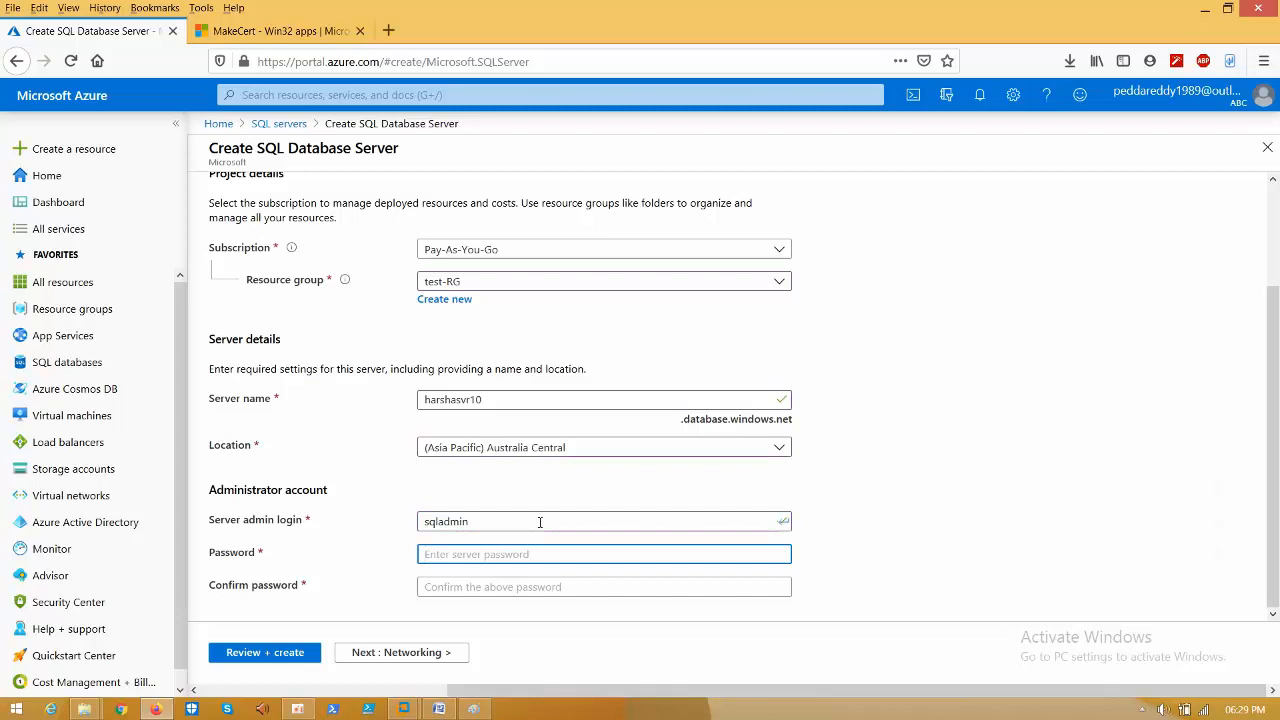
type("••")
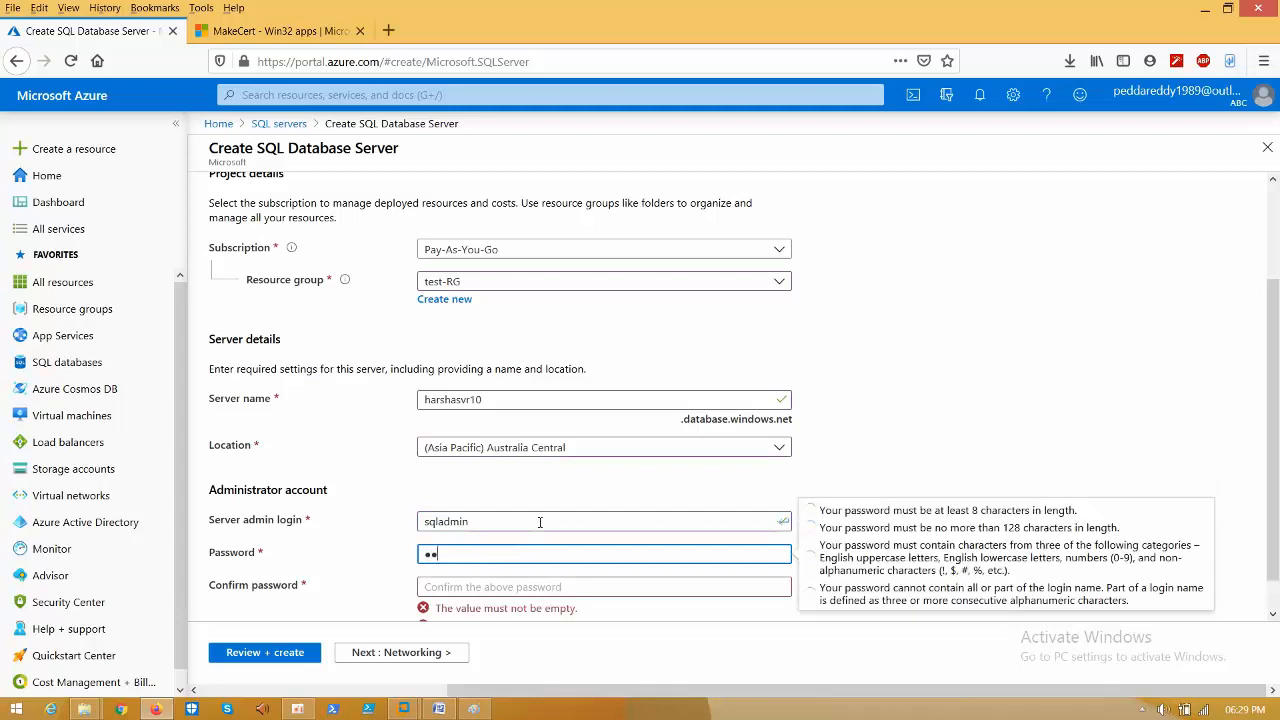
type("••••••")
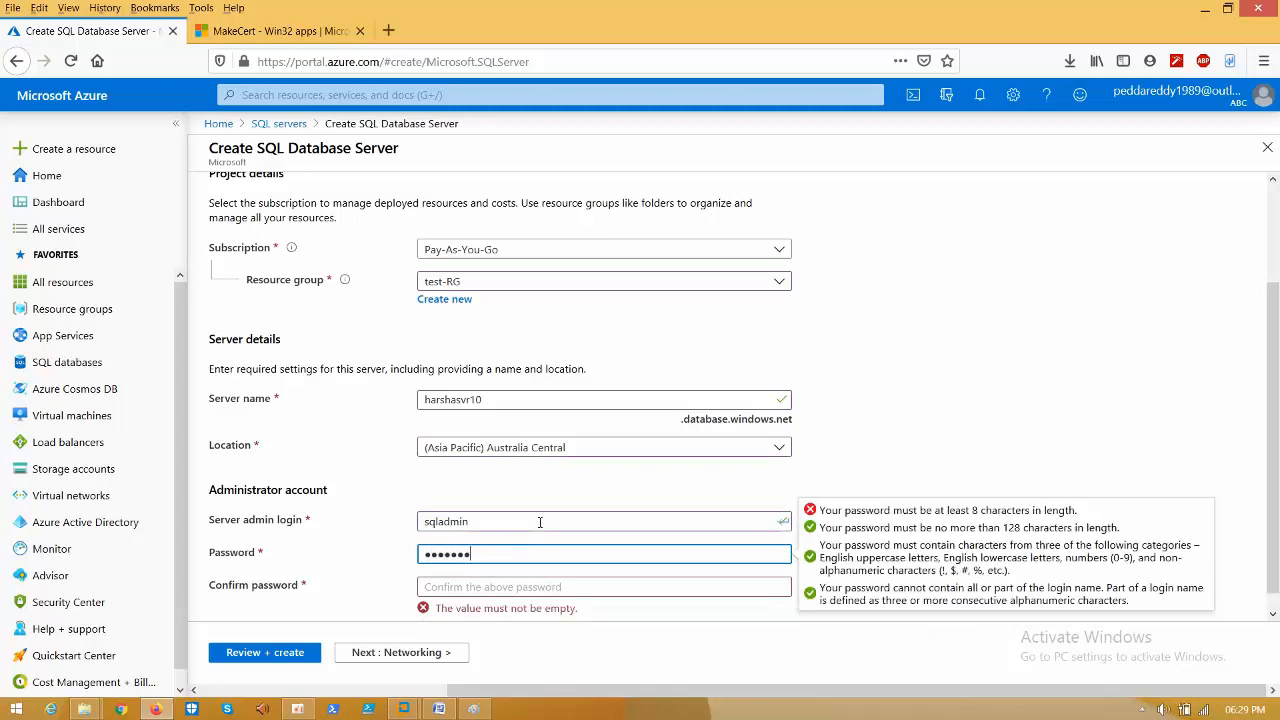
type("•••")
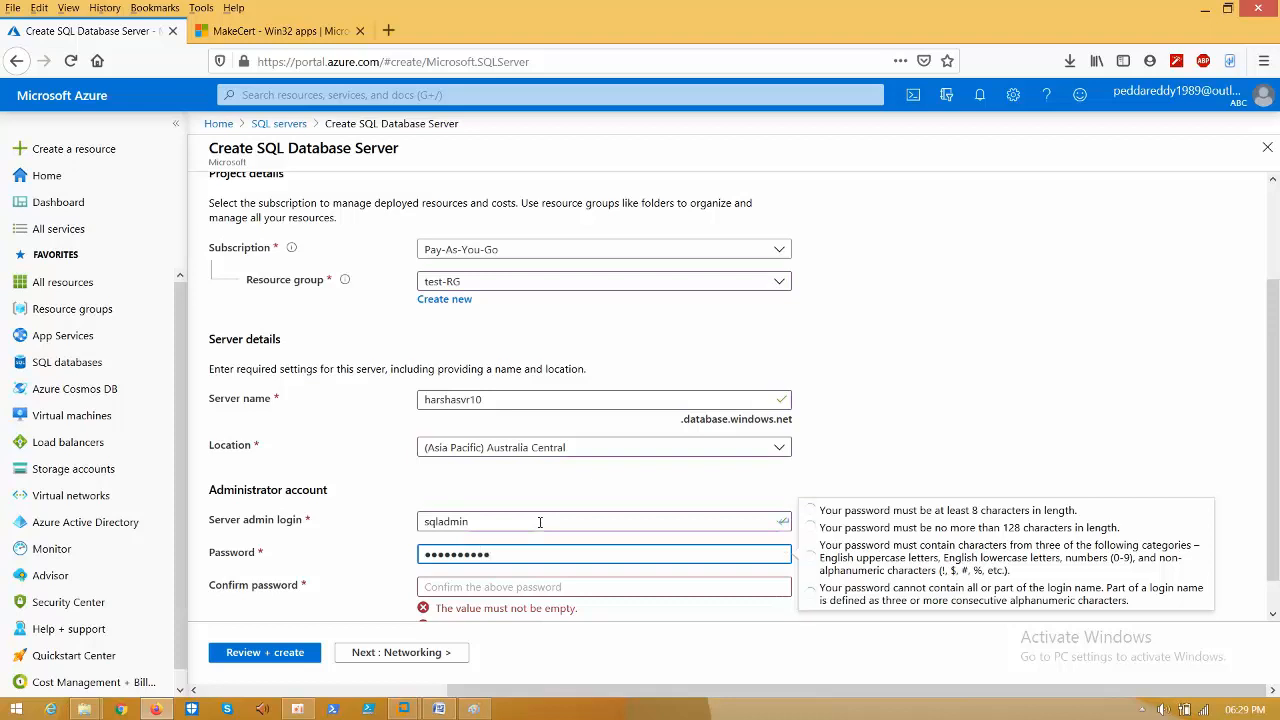
key("Tab")
type("•")
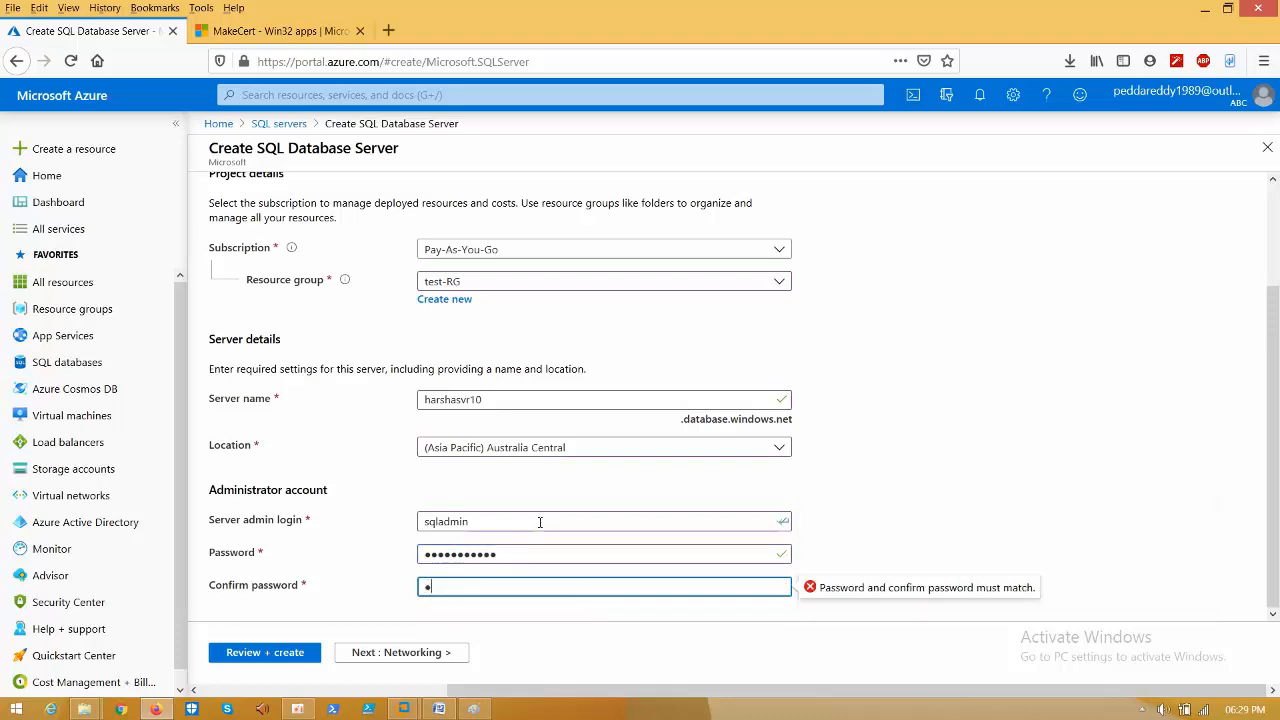
type("••••")
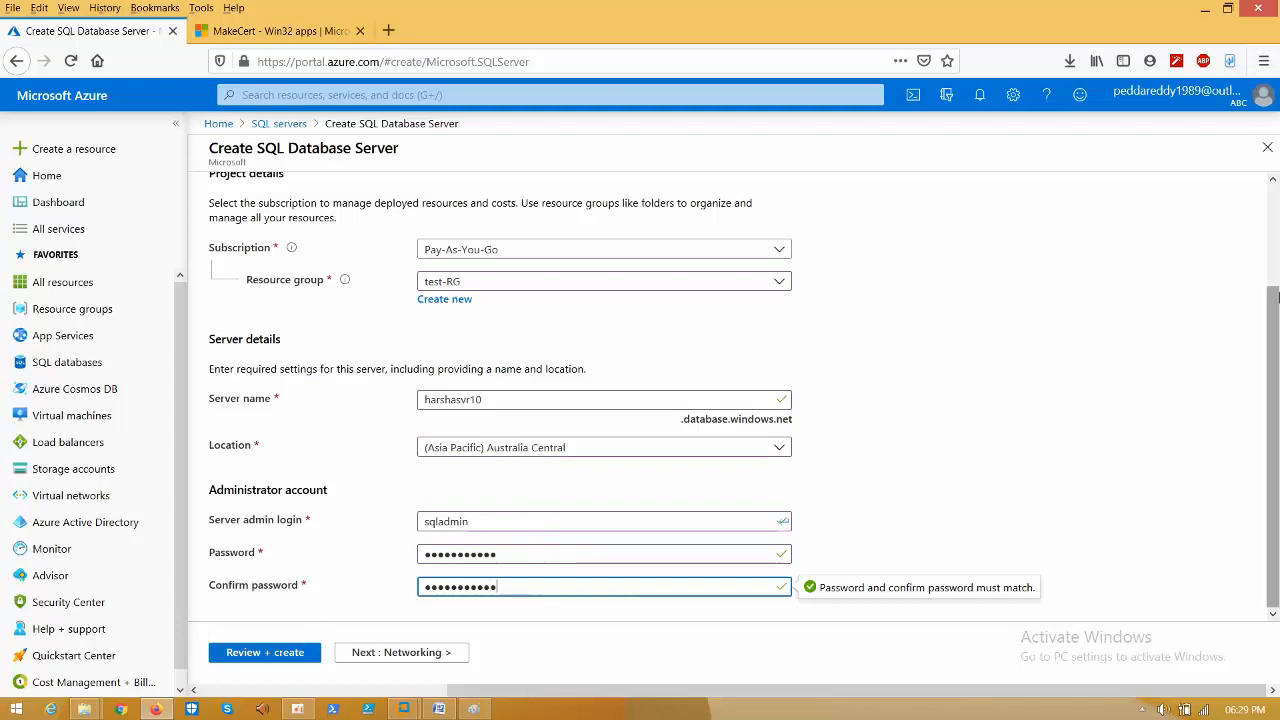
scroll(1277, 290, "up", 2)
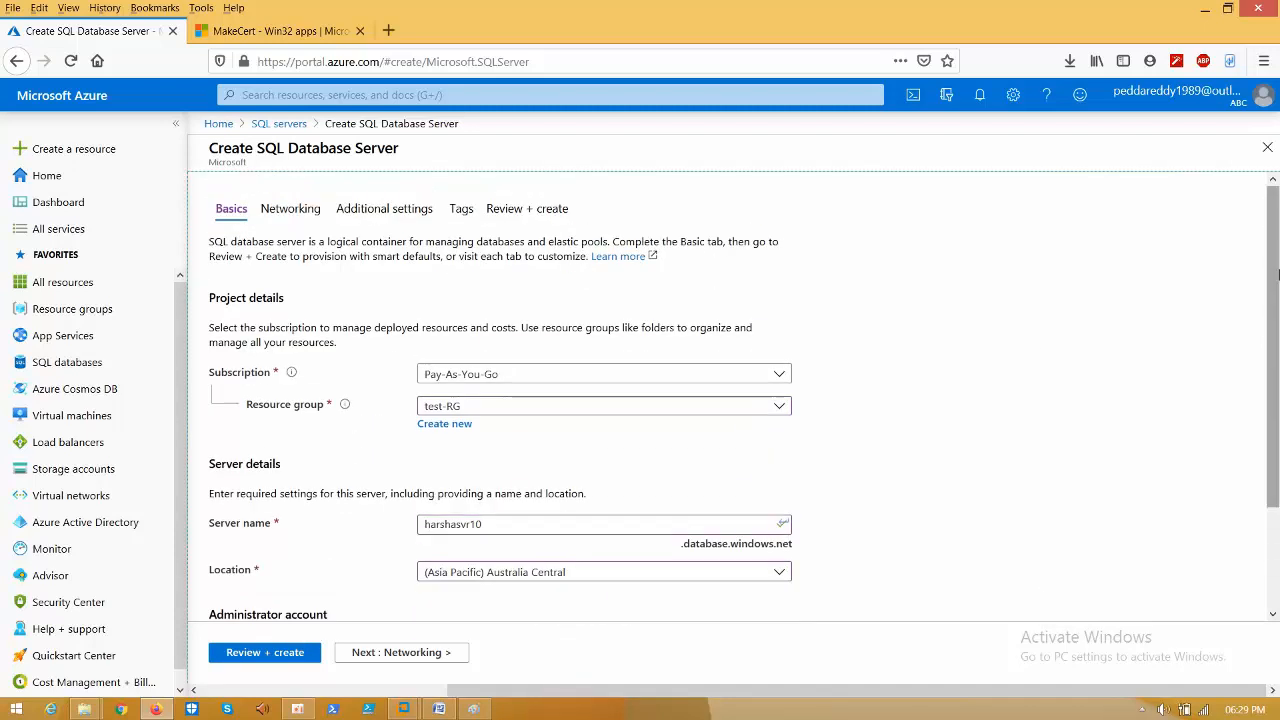
- Check the Networking and Additional settings tabs, create harshasvr10 from Review + create, and go Home
left_click(291, 211)
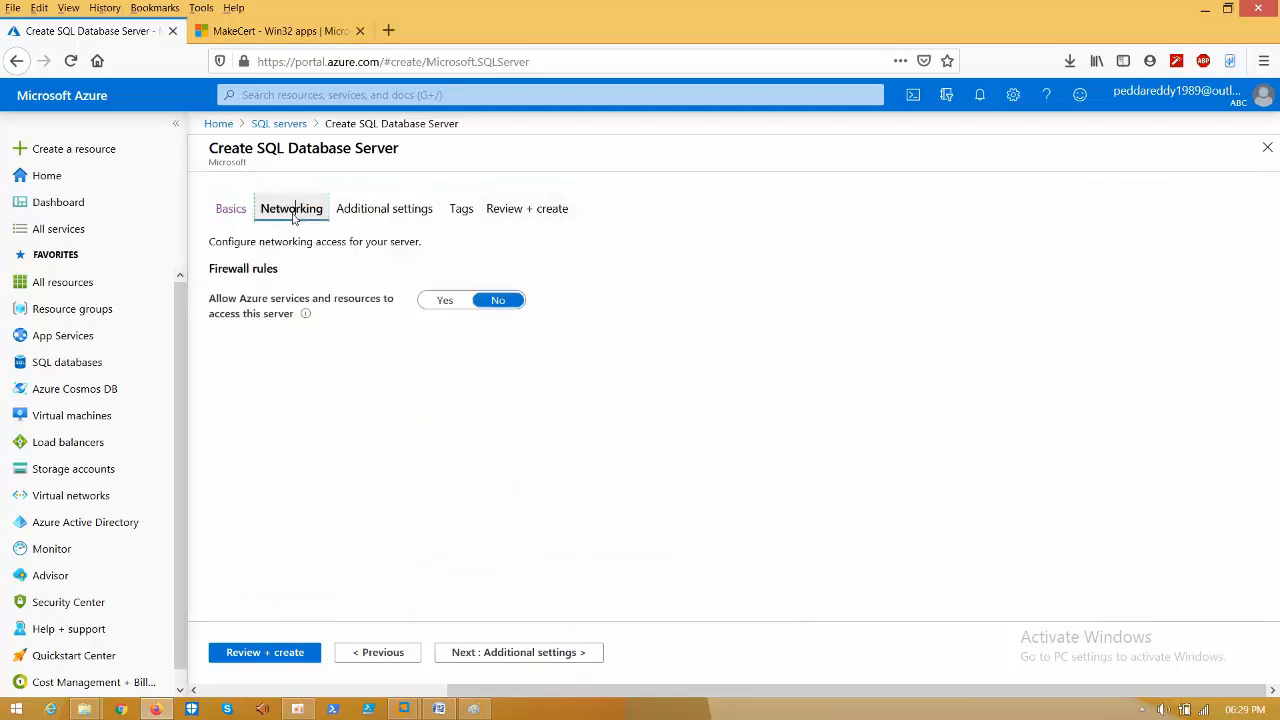
left_click(399, 220)
left_click(488, 211)
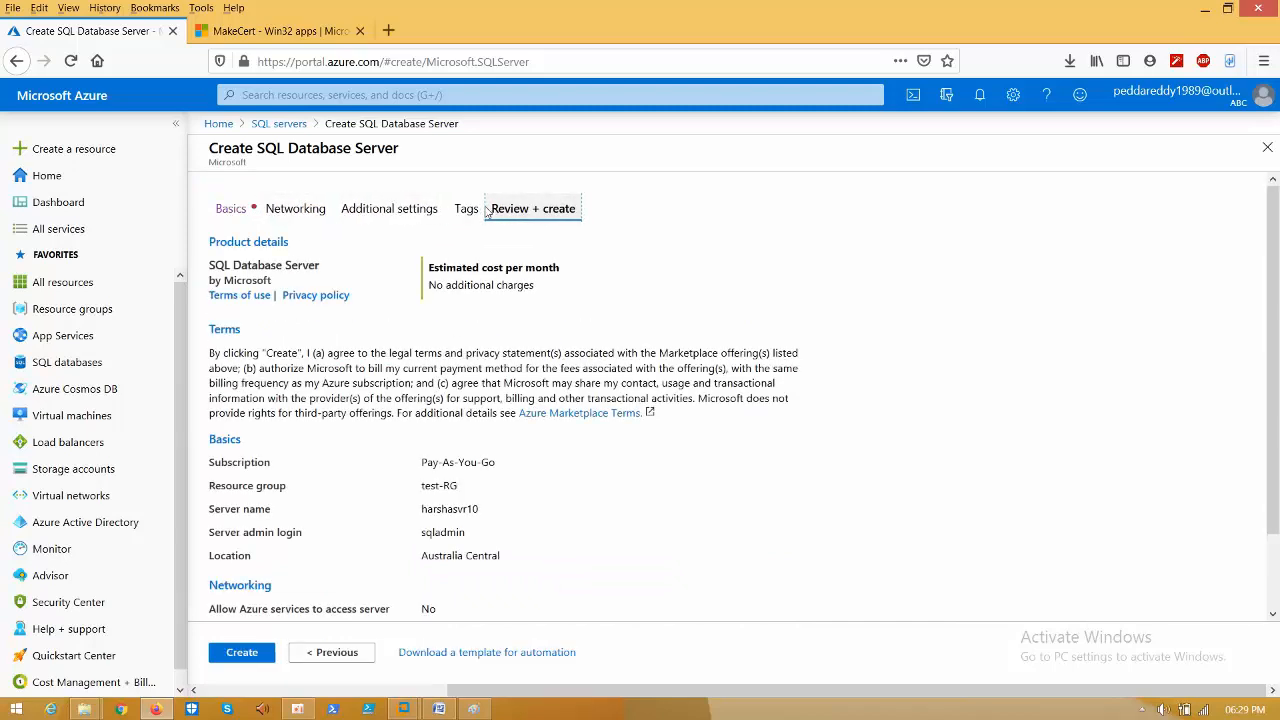
left_click(300, 208)
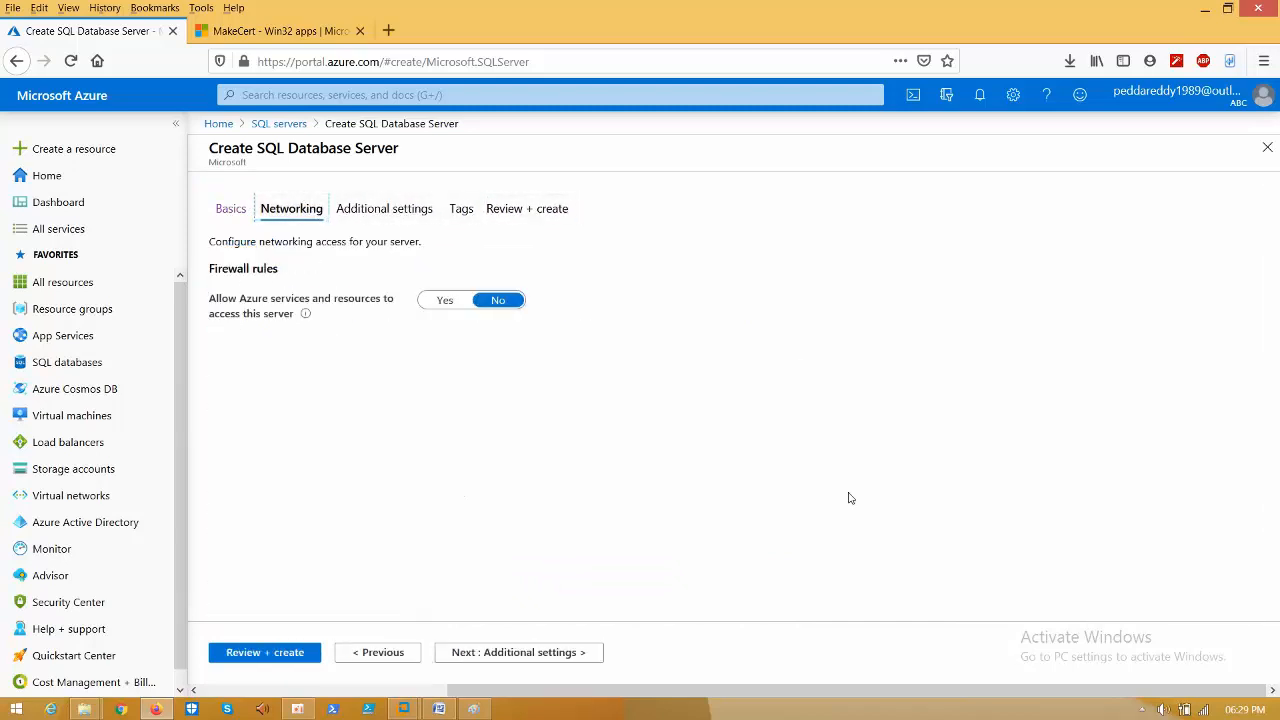
left_click(536, 214)
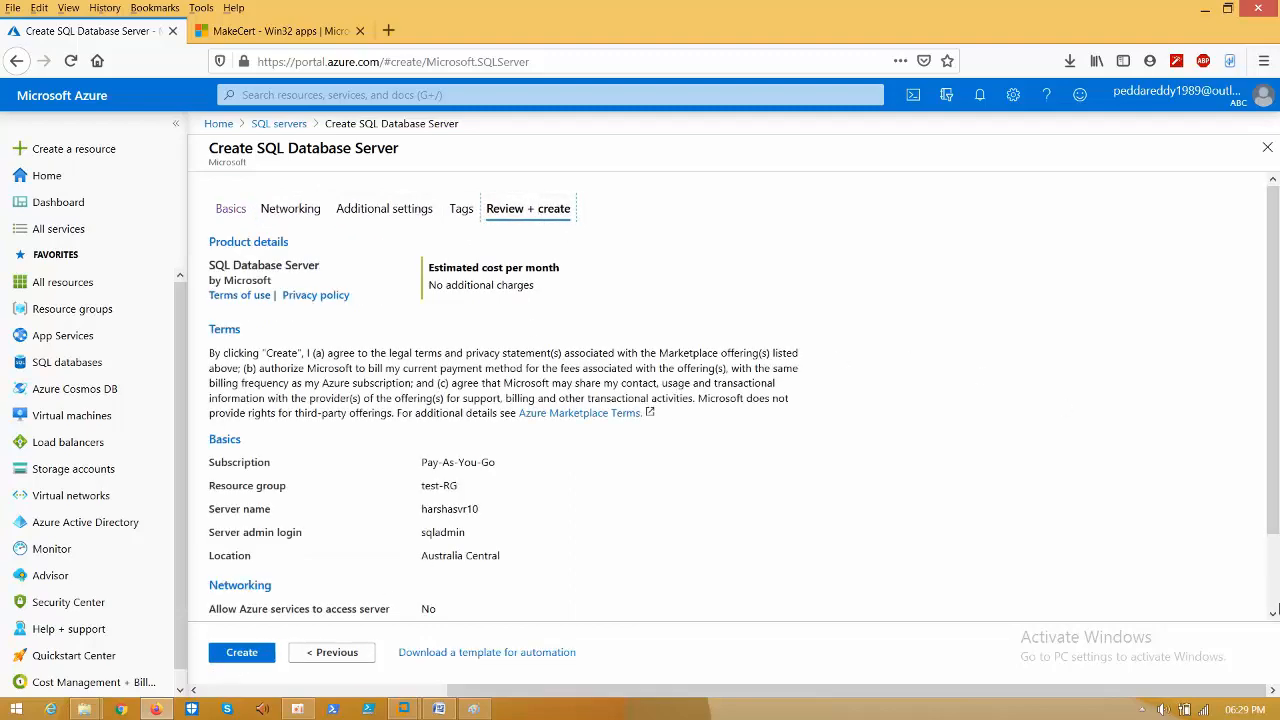
left_click(1273, 613)
left_click(1273, 613)
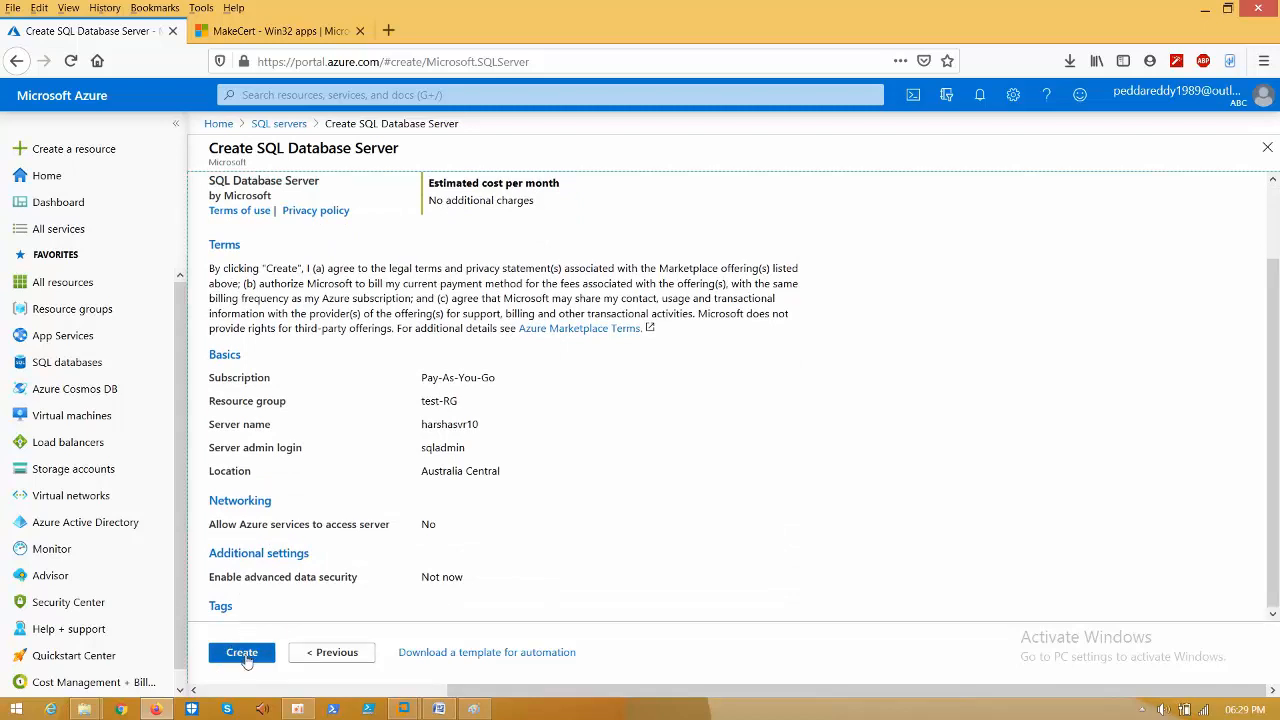
left_click(243, 653)
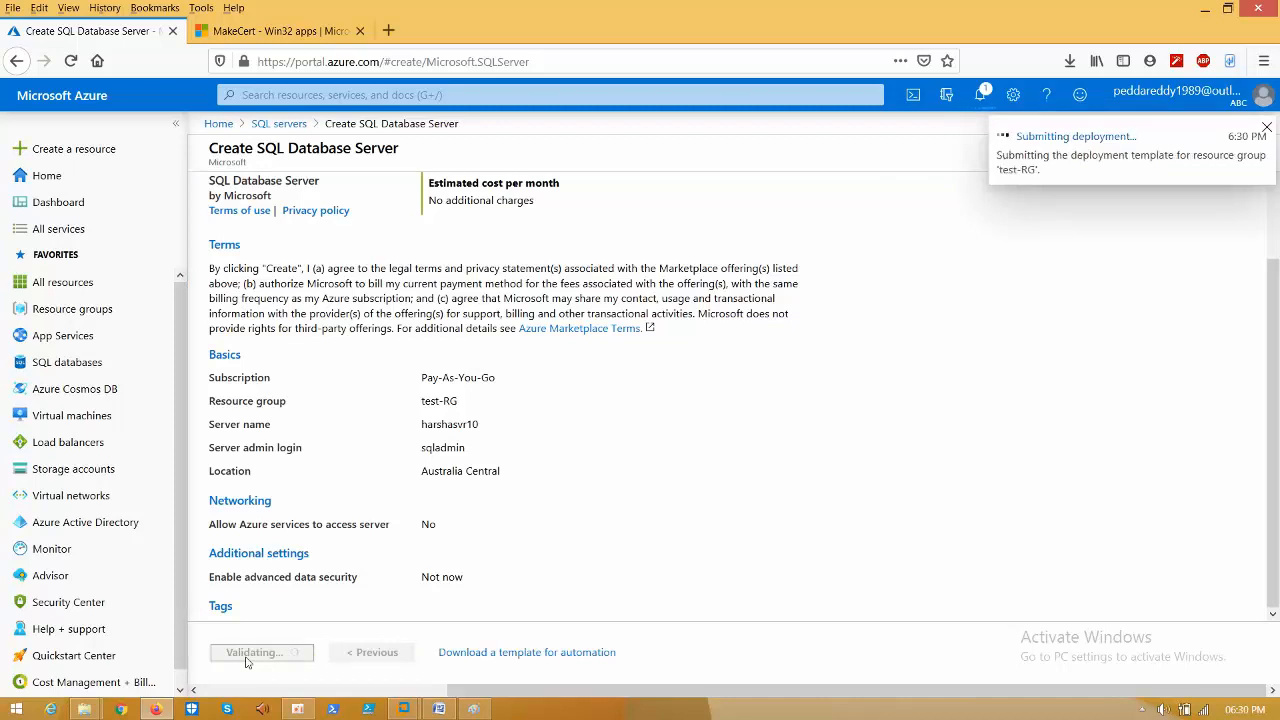
left_click(219, 124)
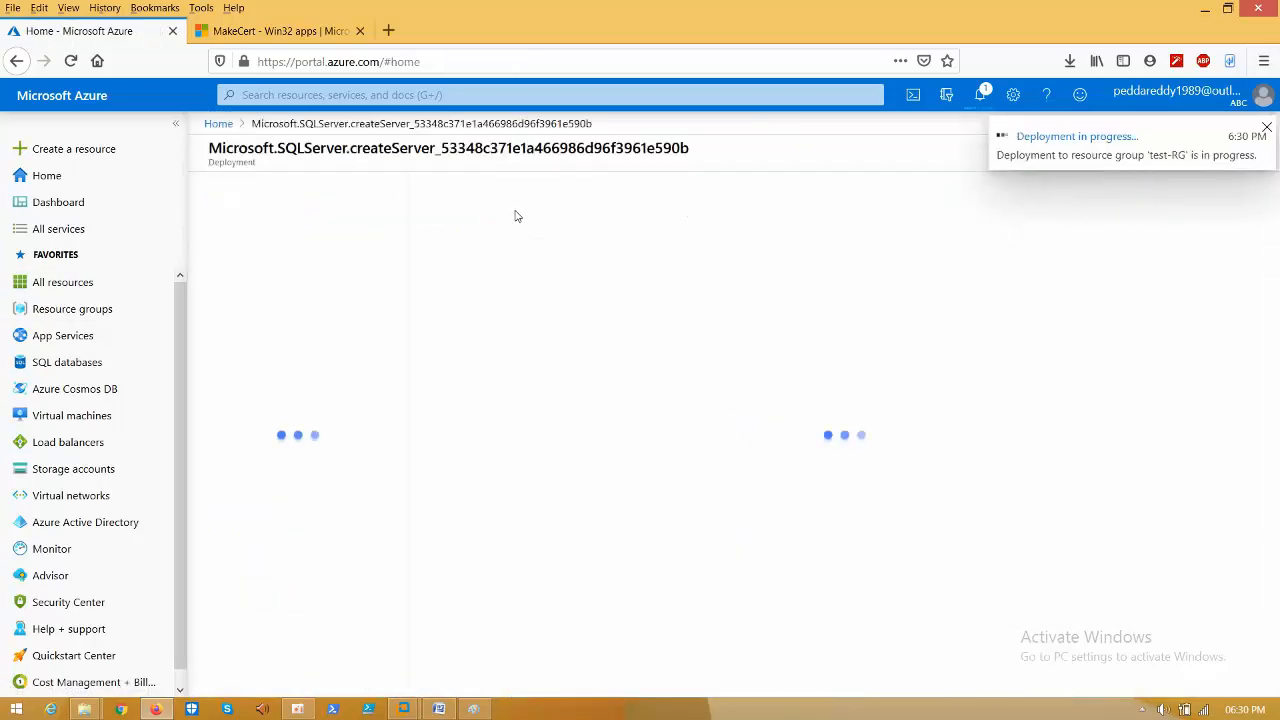
- Search the portal for Virtual machines and start creating a new virtual machine
left_click(466, 100)
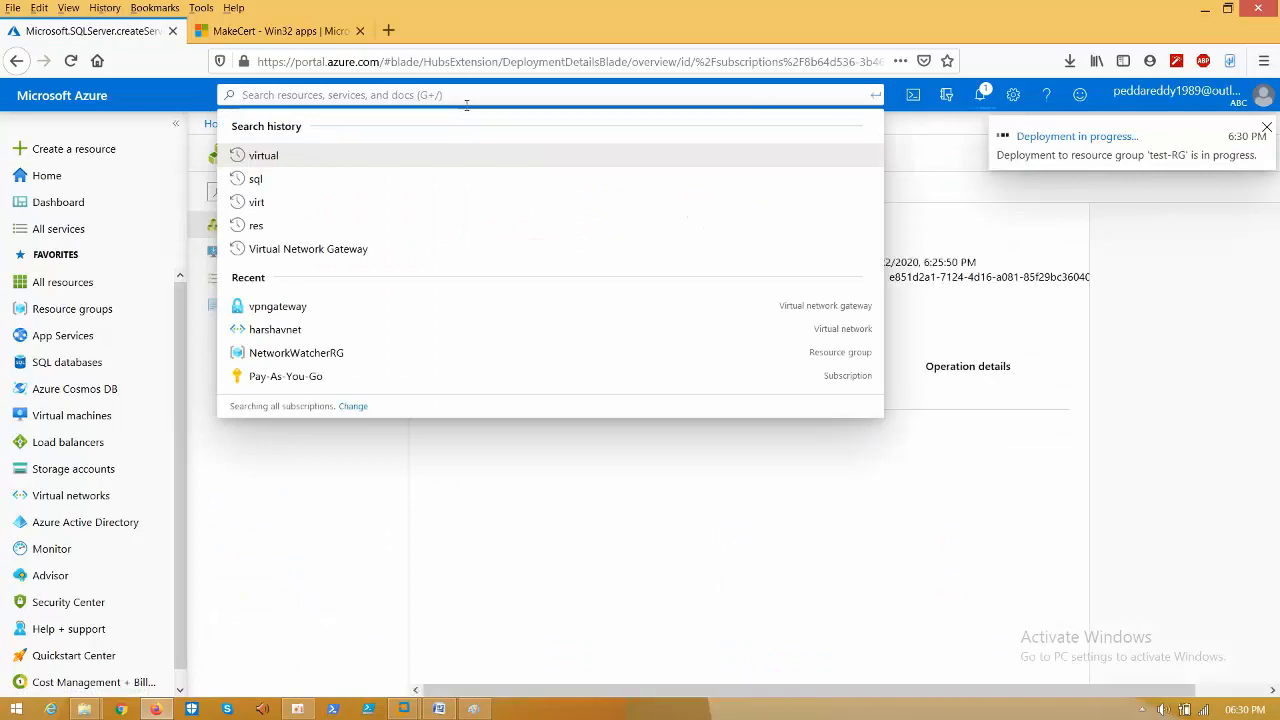
type("m")
left_click(453, 97)
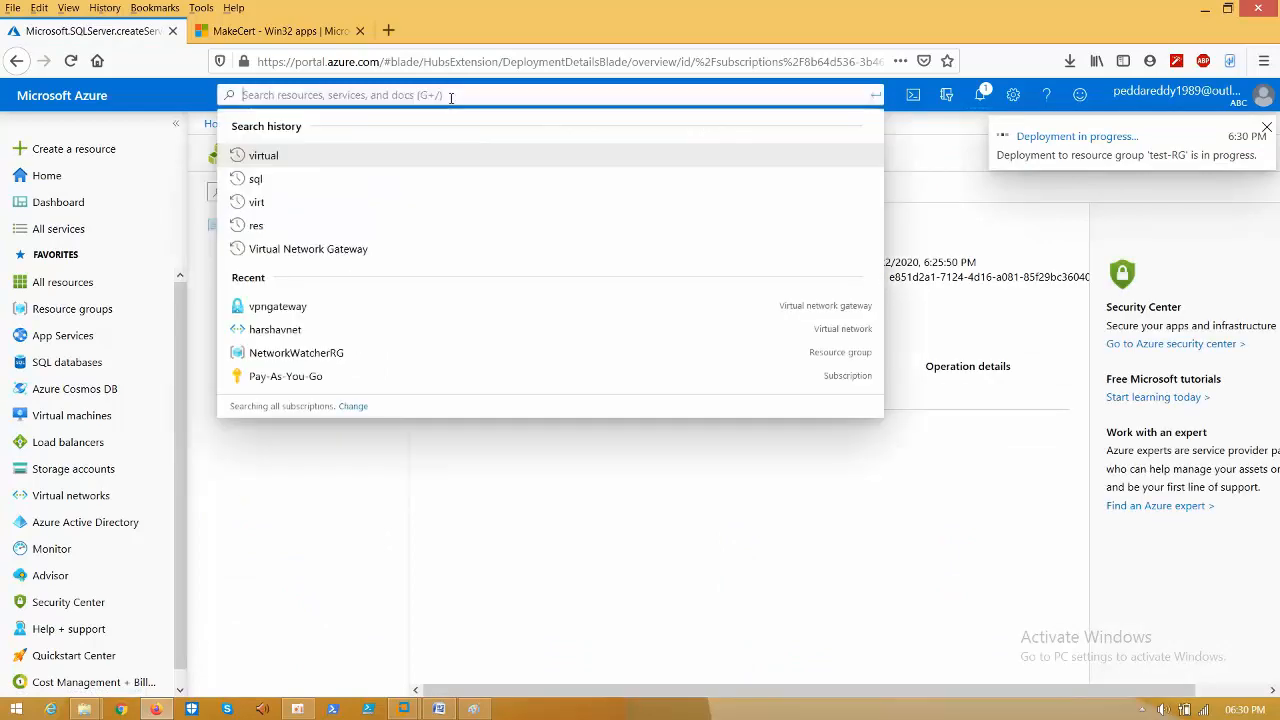
type("v")
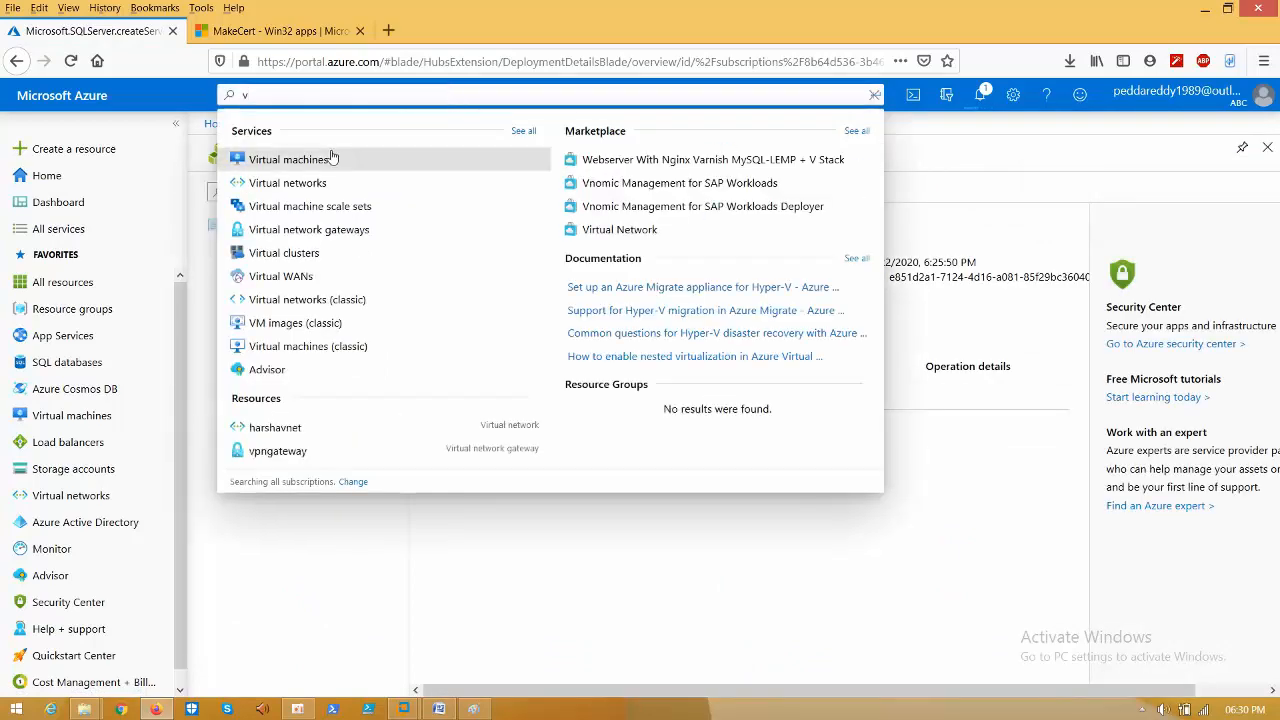
left_click(309, 170)
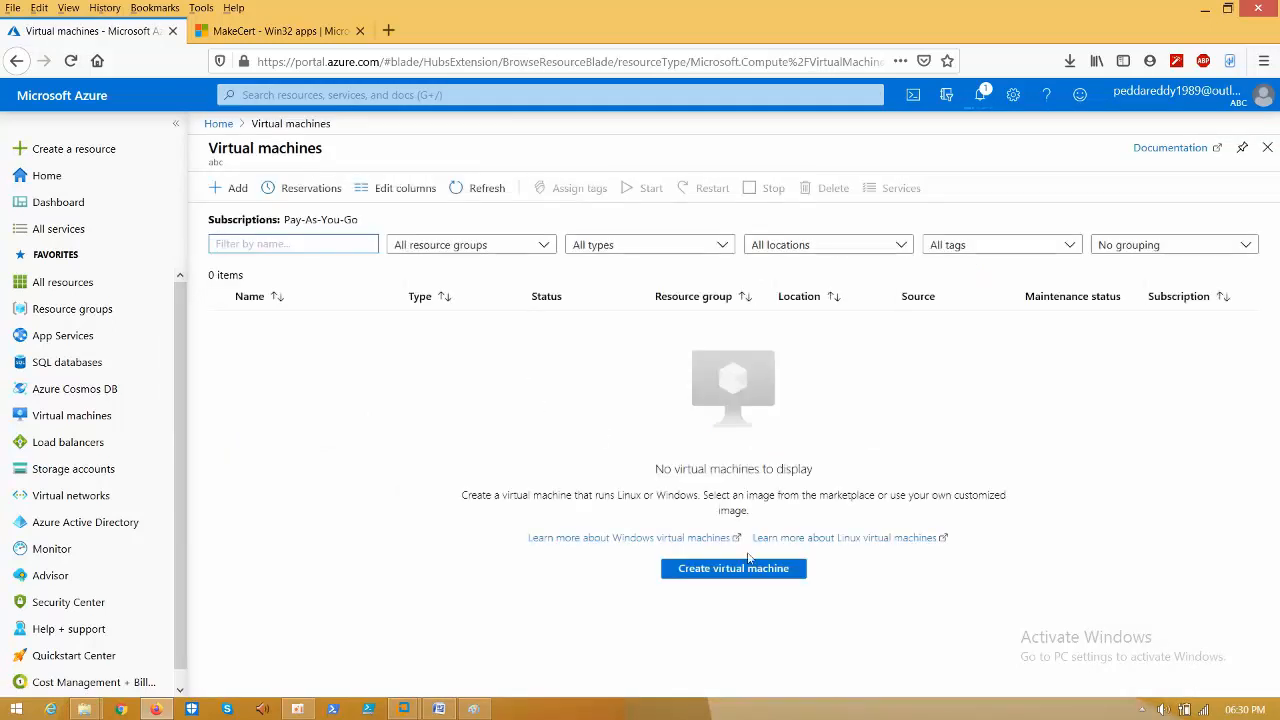
left_click(704, 570)
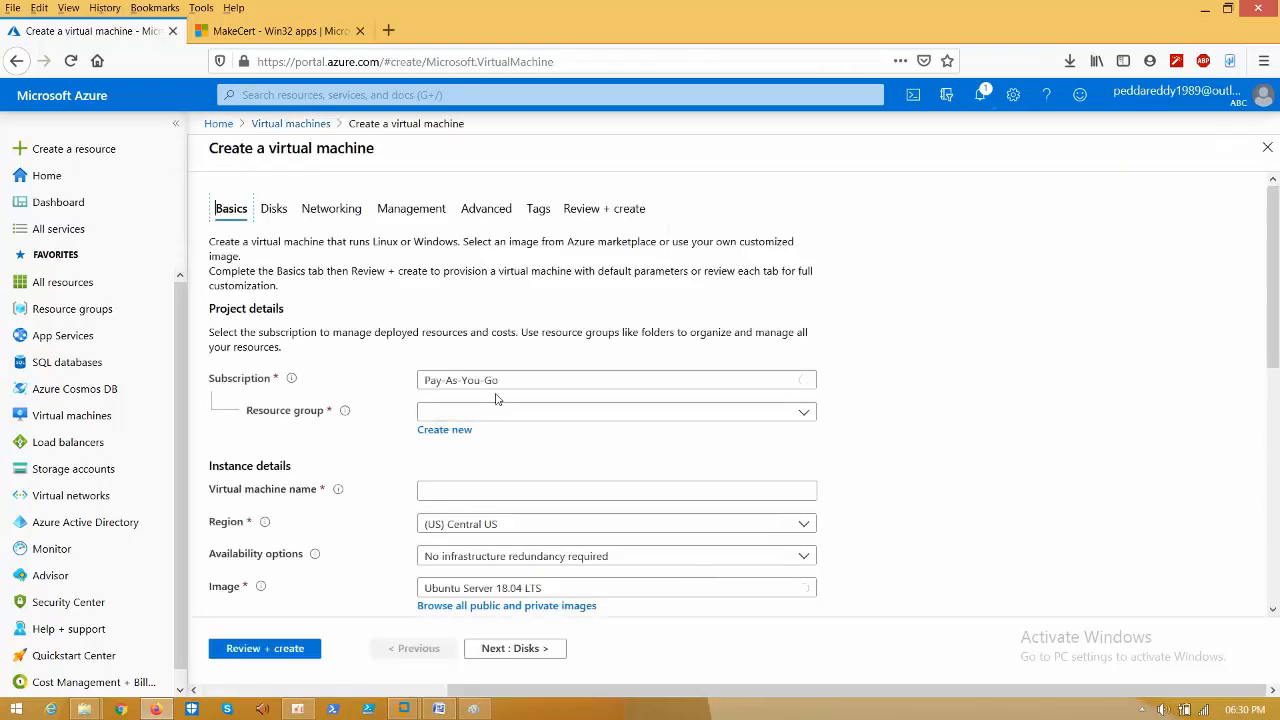
left_click_drag(1274, 352, 1272, 300)
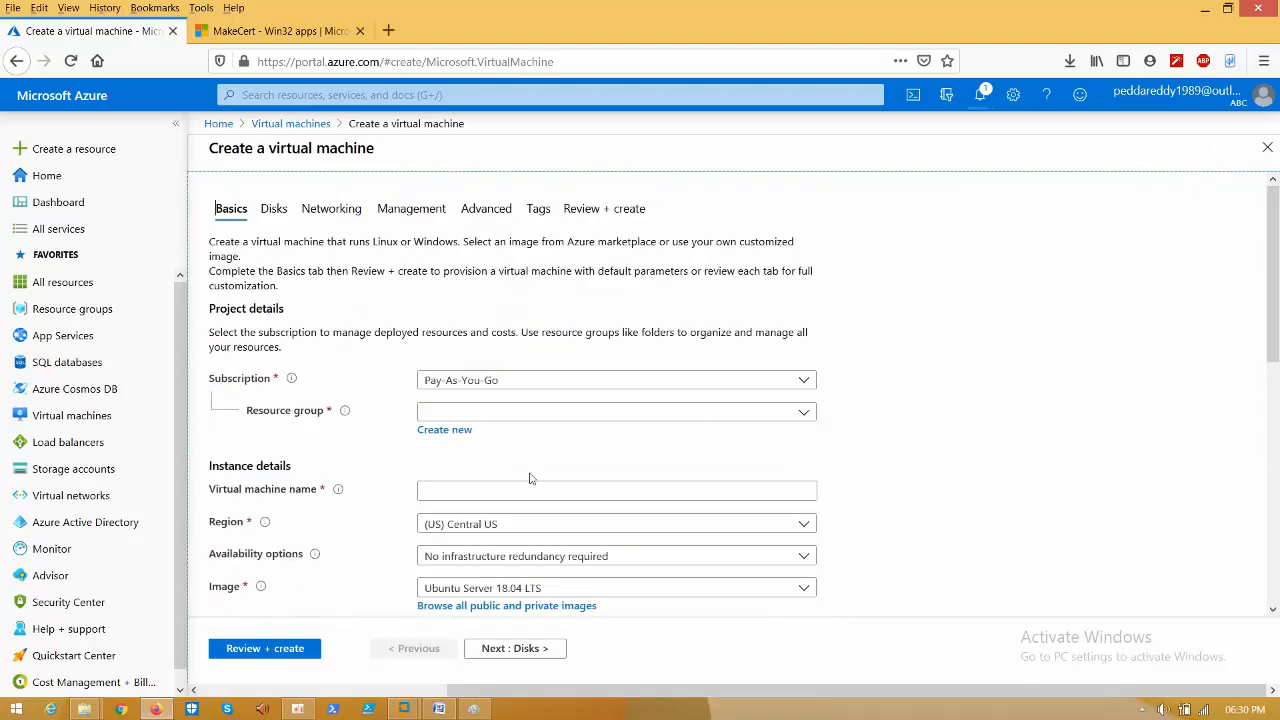
- Place the VM in test-RG, give it a name, and set region Australia Central
left_click(509, 413)
left_click(467, 495)
left_click(495, 491)
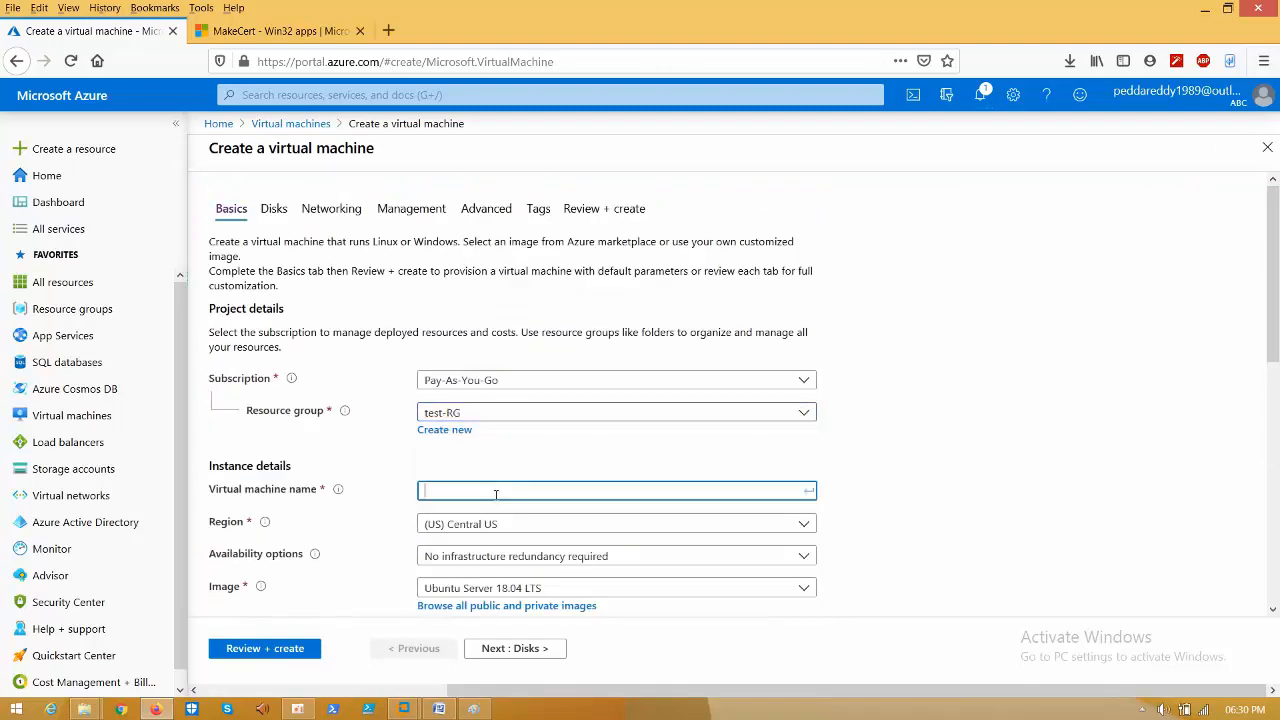
type("harsh")
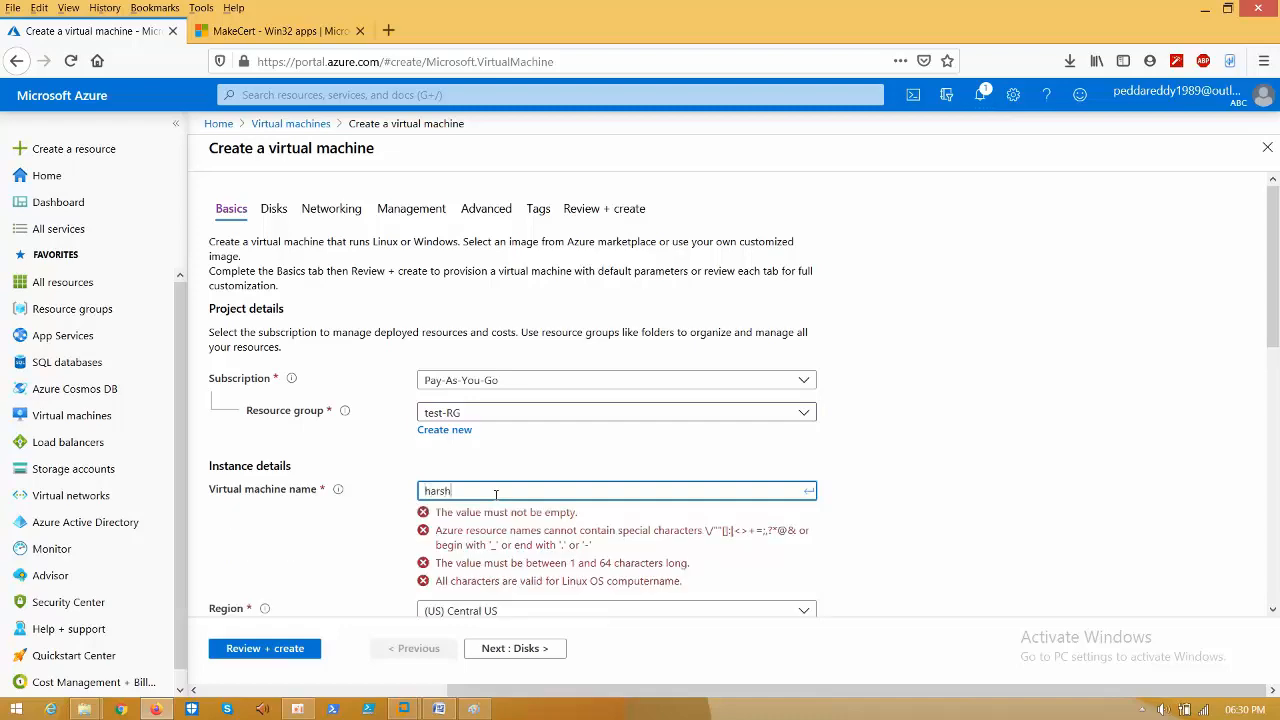
type("a")
scroll(562, 238, "down", 3)
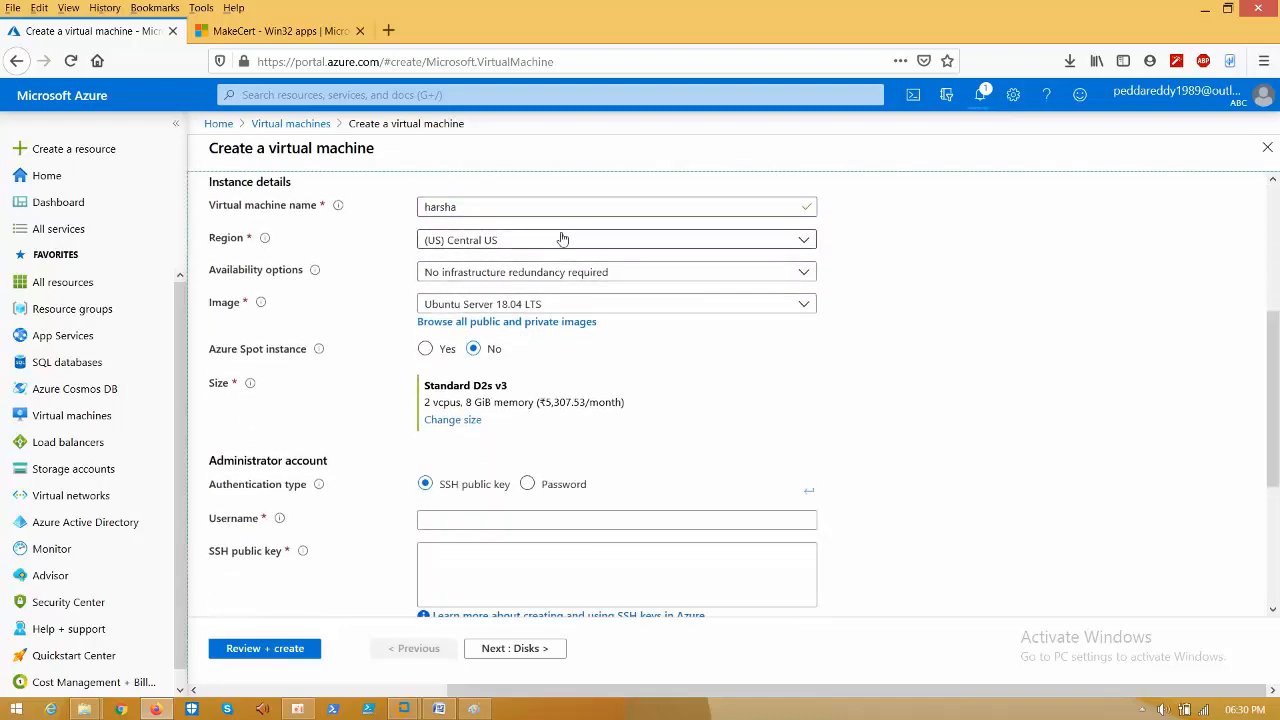
left_click(562, 238)
type("au")
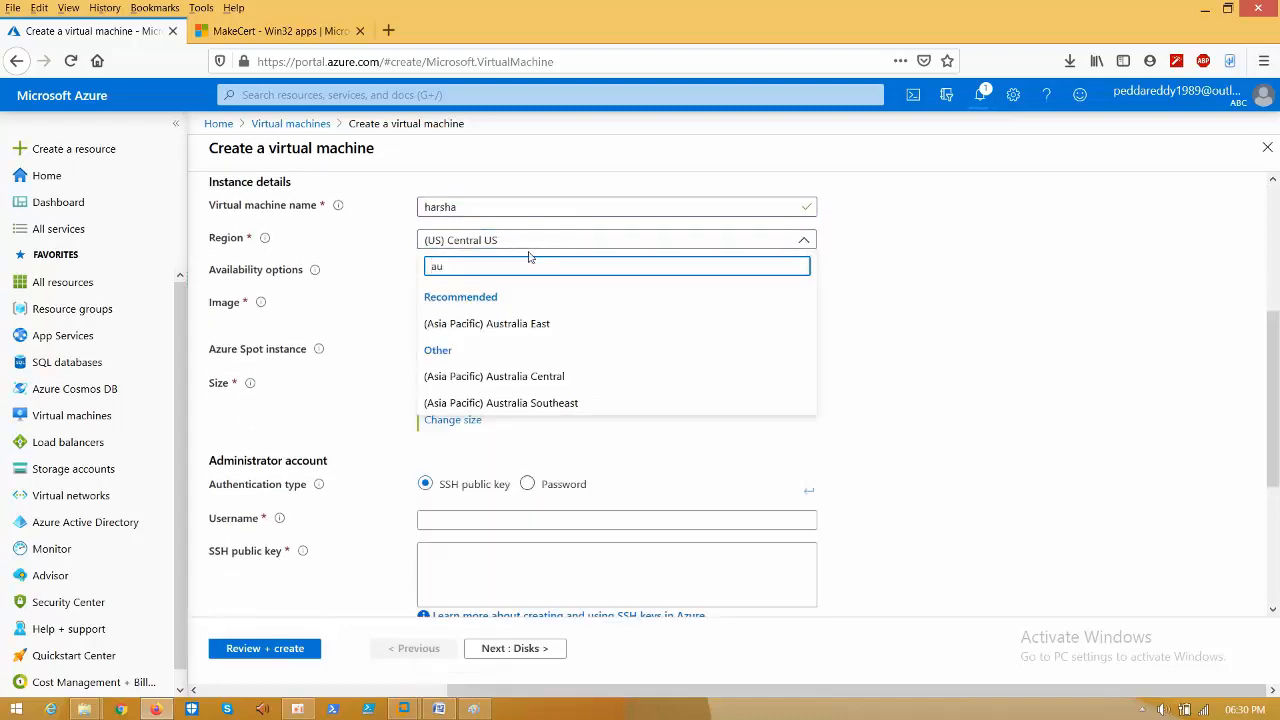
left_click(494, 376)
- Choose the Windows 10 Pro, Version 1809 image
left_click(503, 323)
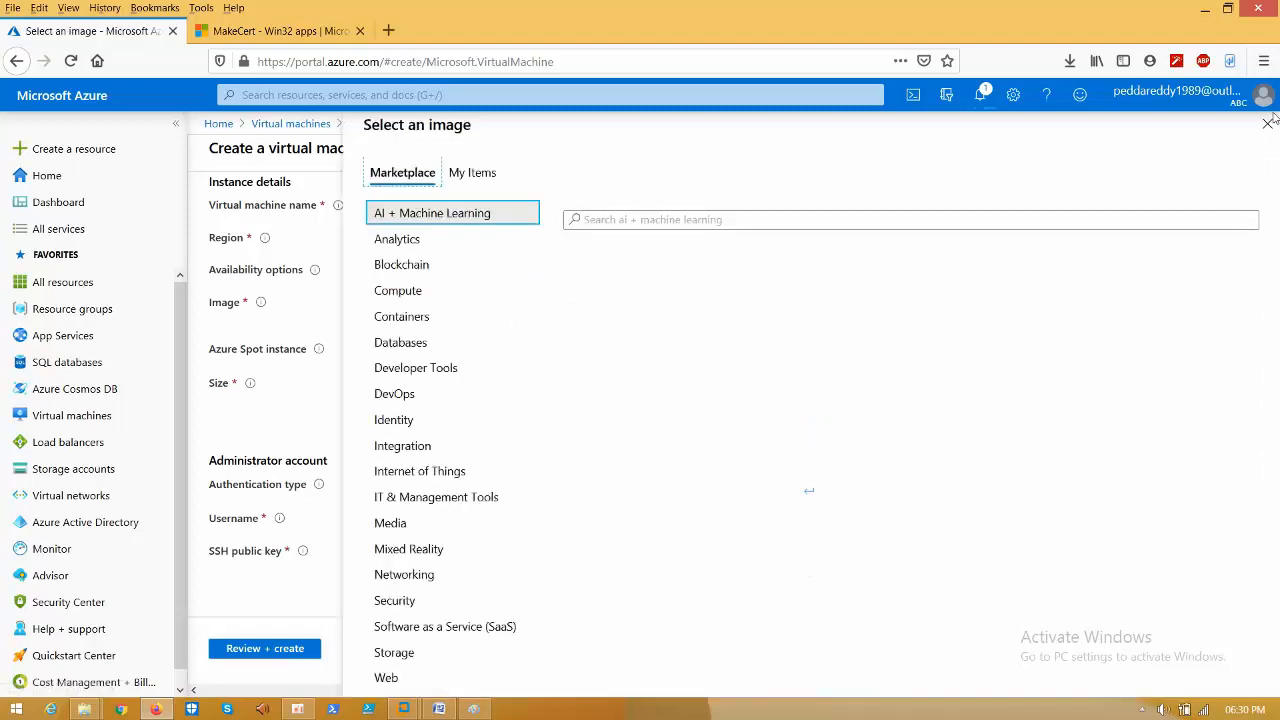
left_click(1269, 121)
left_click(497, 304)
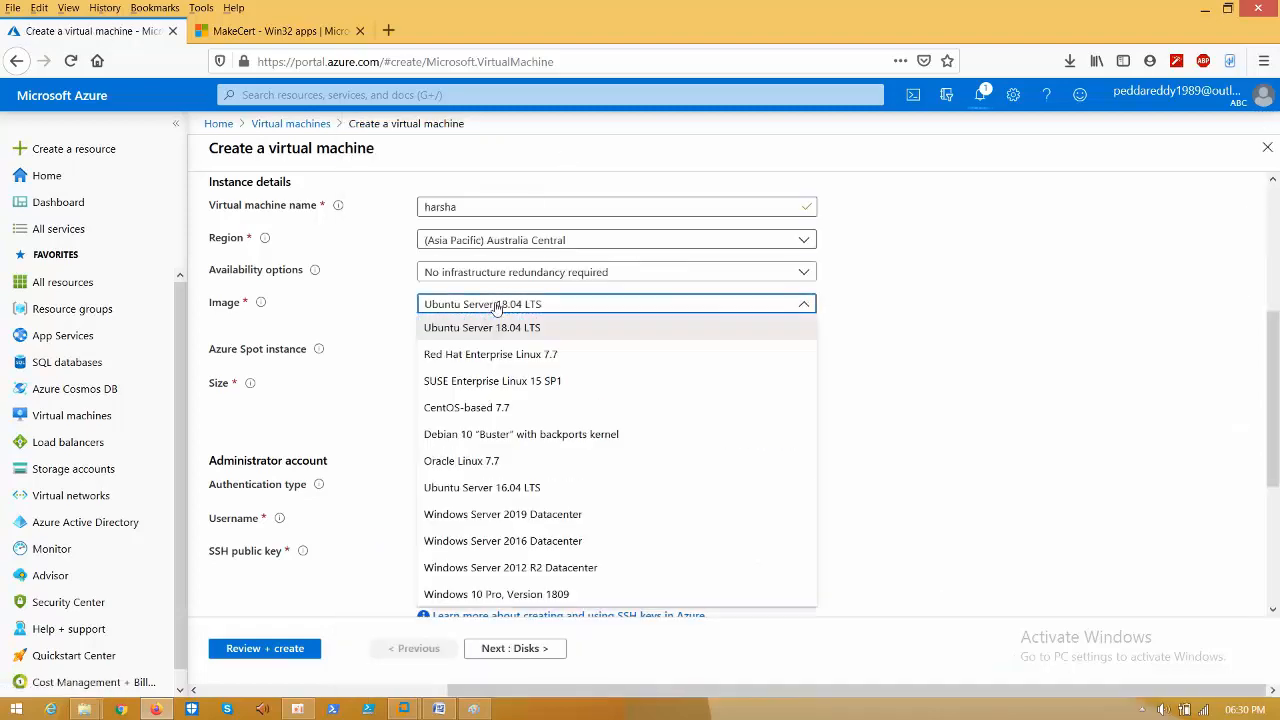
left_click(478, 594)
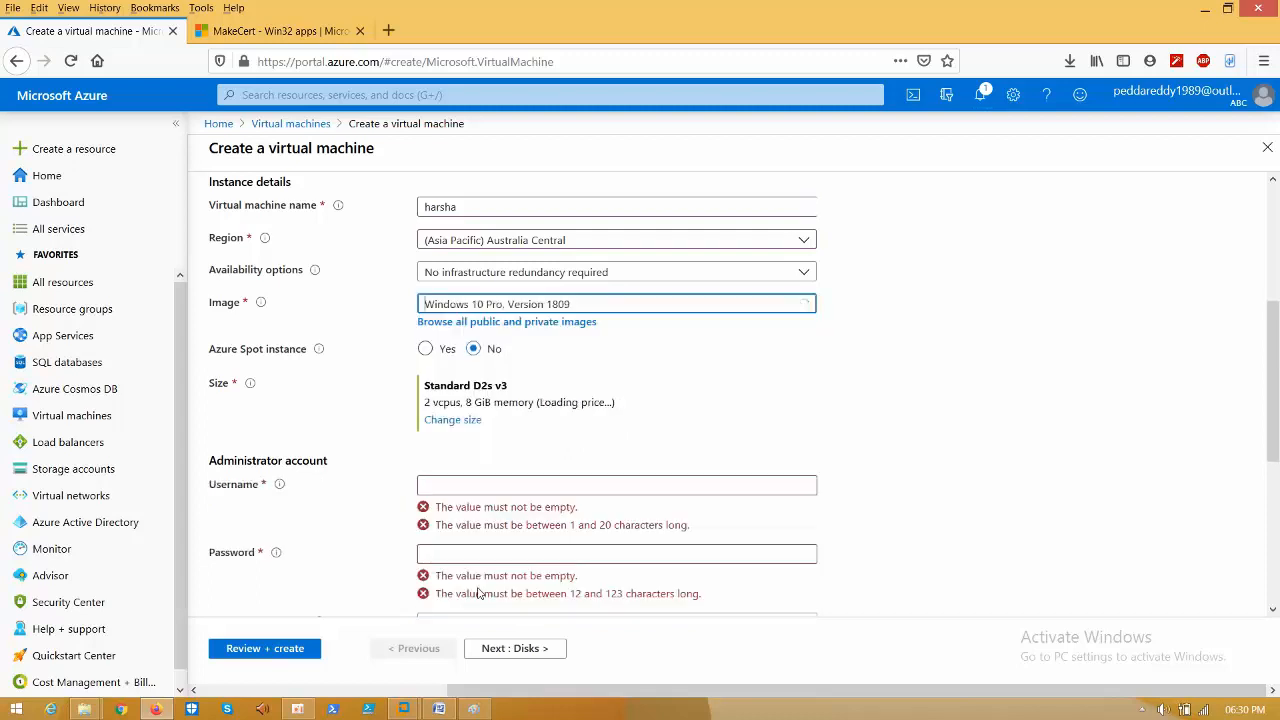
- Set the administrator username and confirmed password, then move on to Networking settings
left_click(458, 482)
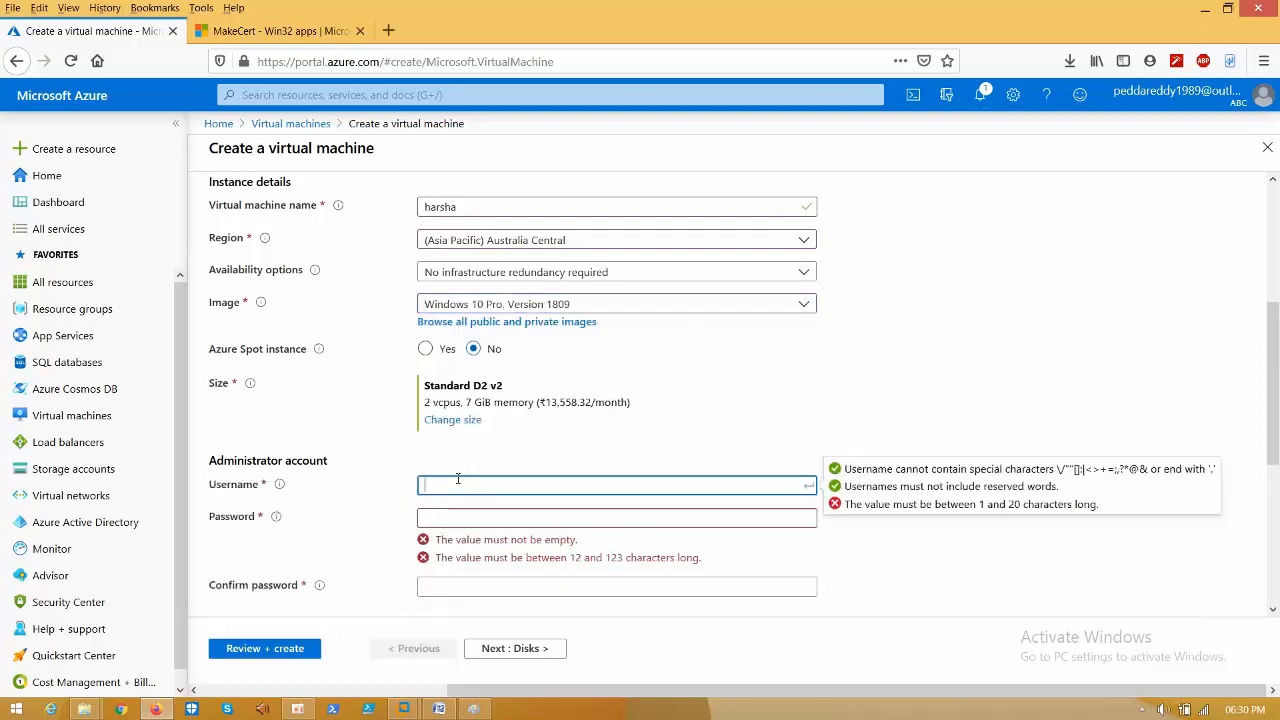
type("harsha")
key("Tab")
type("••••")
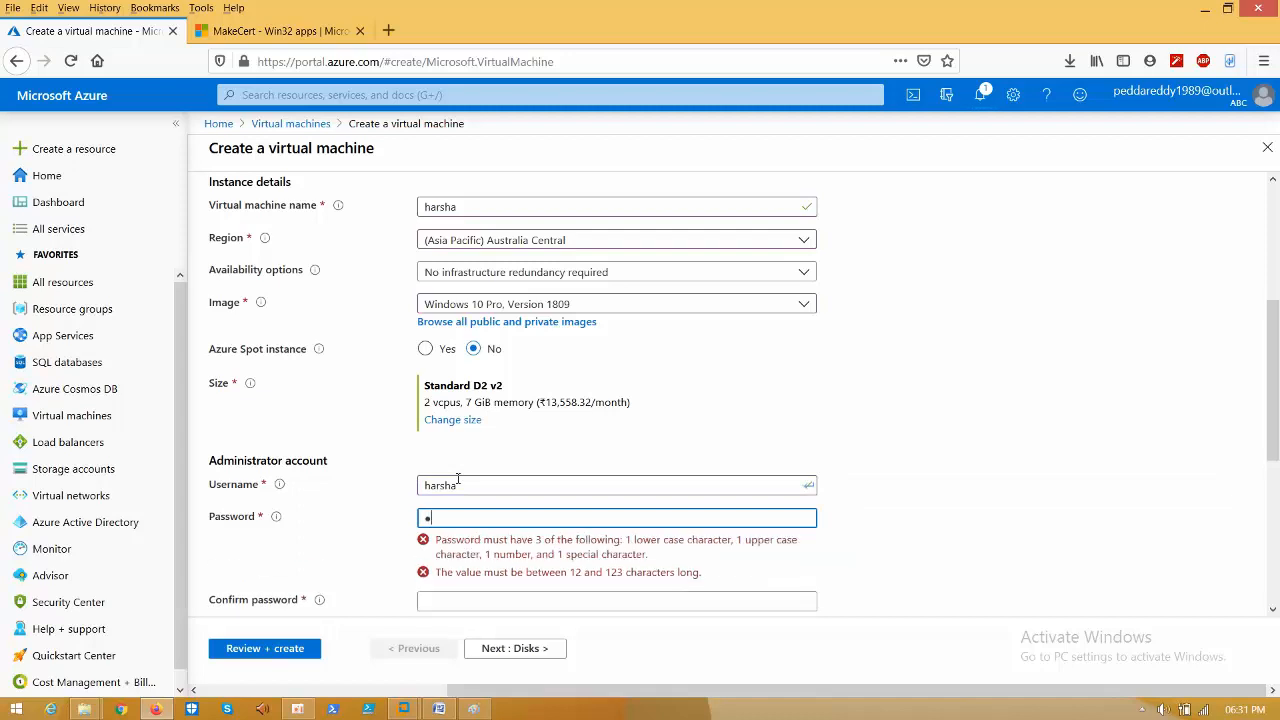
type("••••••")
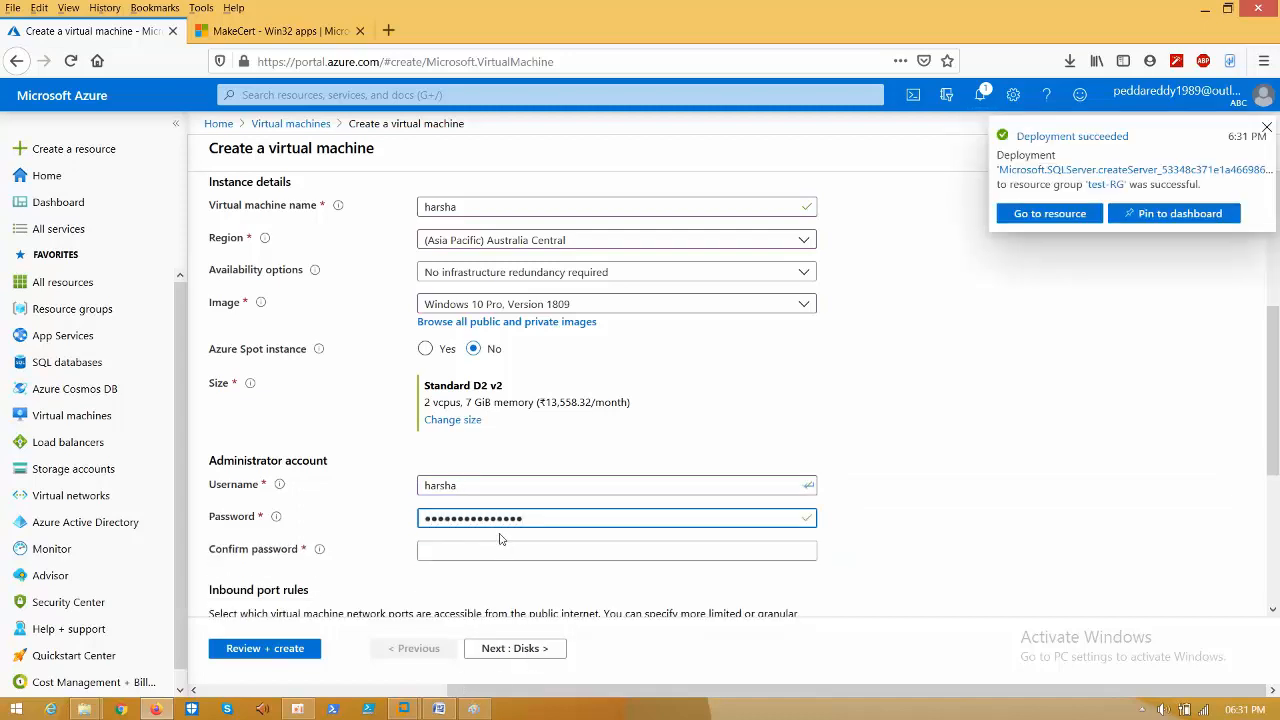
left_click(481, 552)
type("••••")
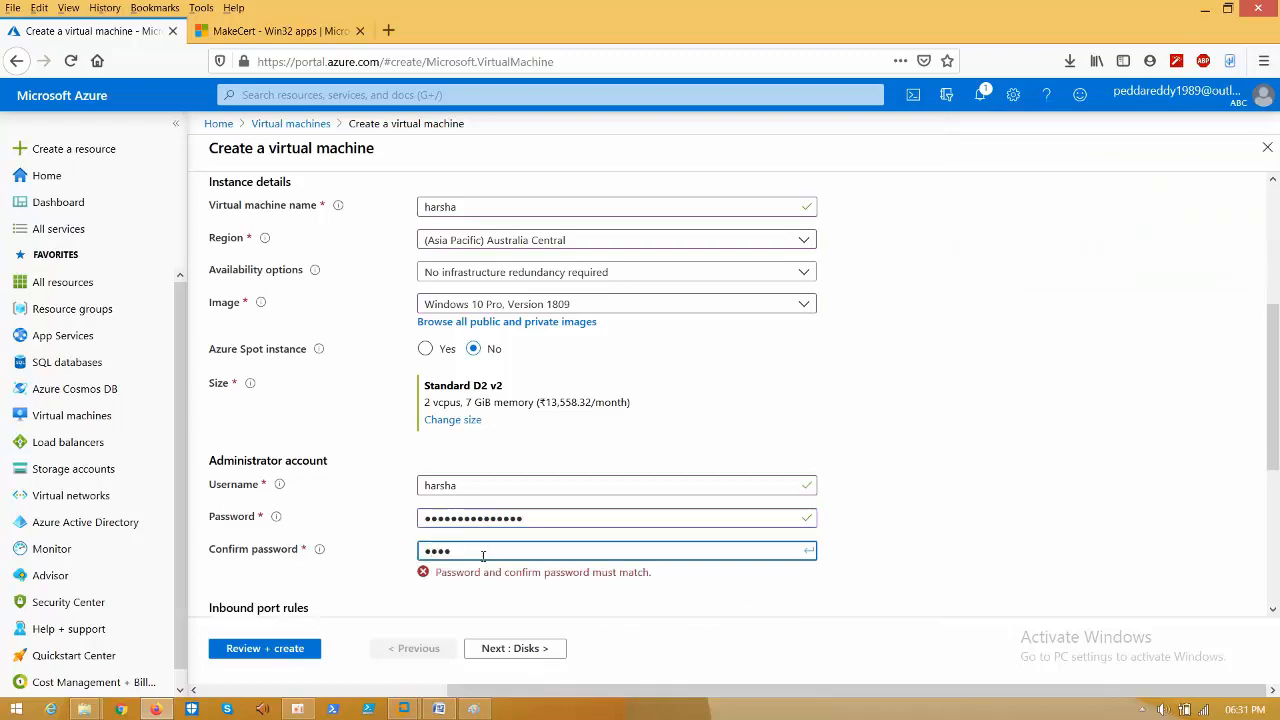
type("•••")
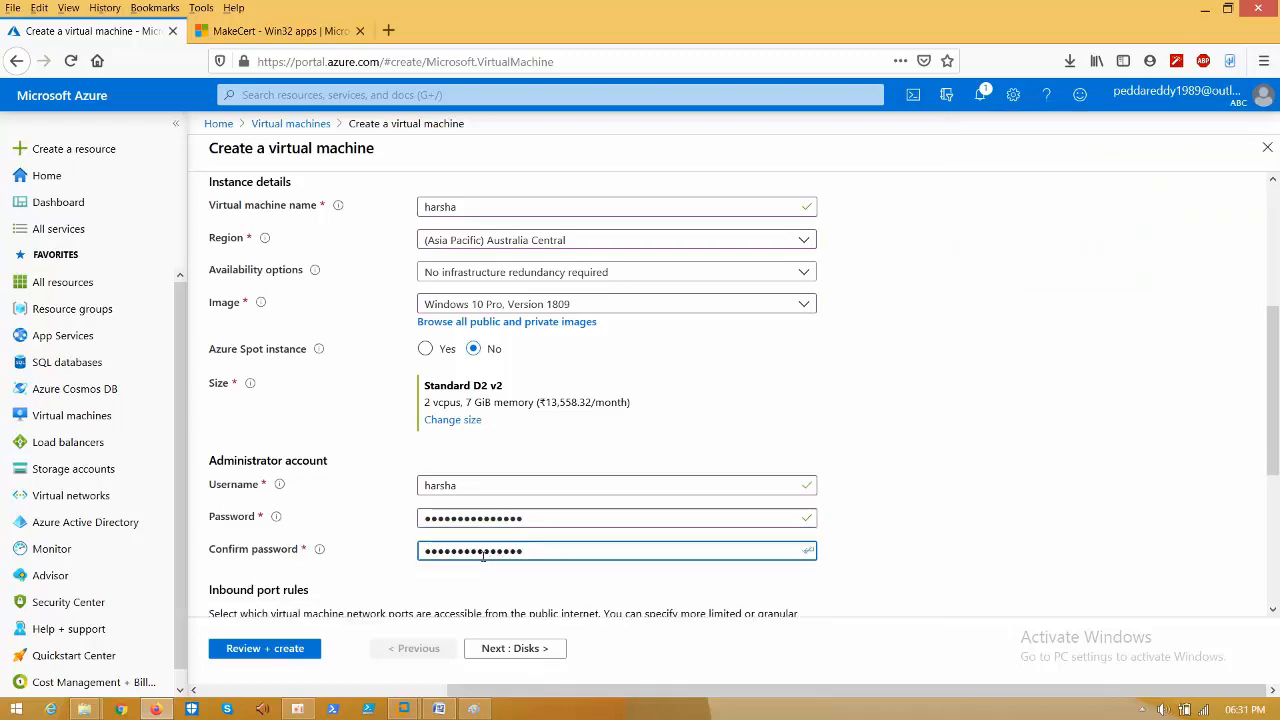
scroll(504, 297, "down", 3)
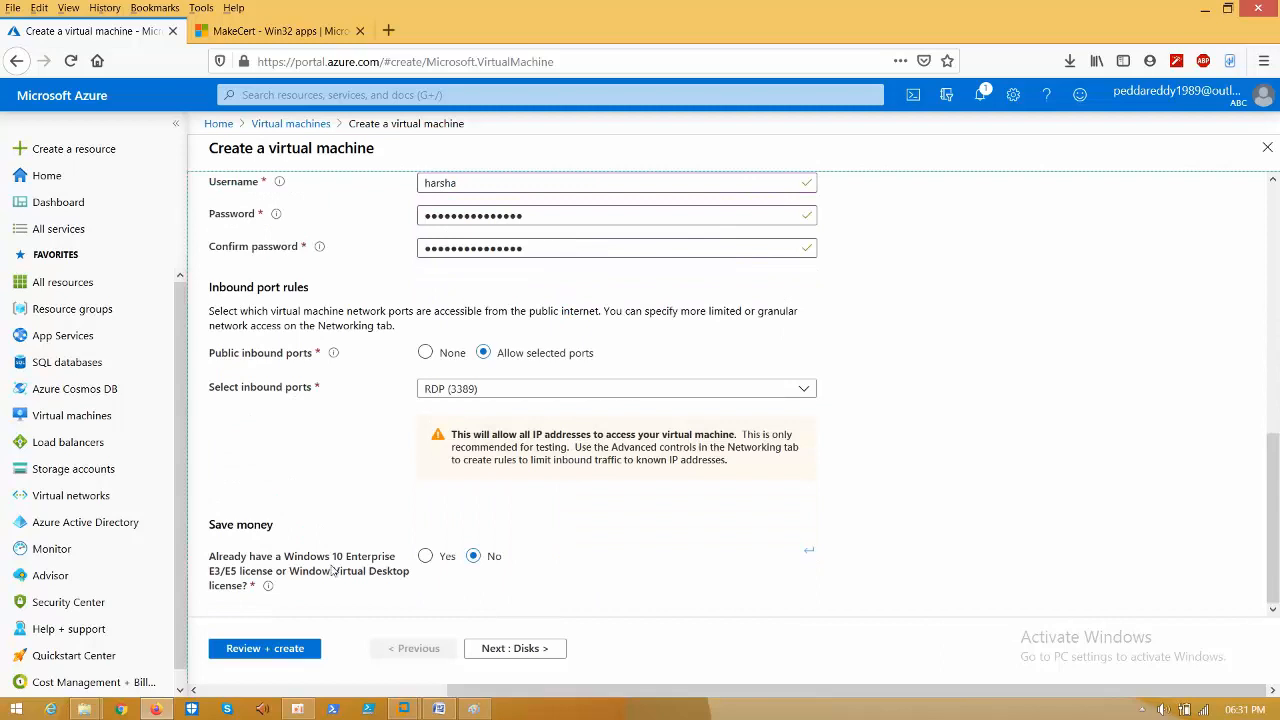
left_click(514, 648)
left_click(328, 209)
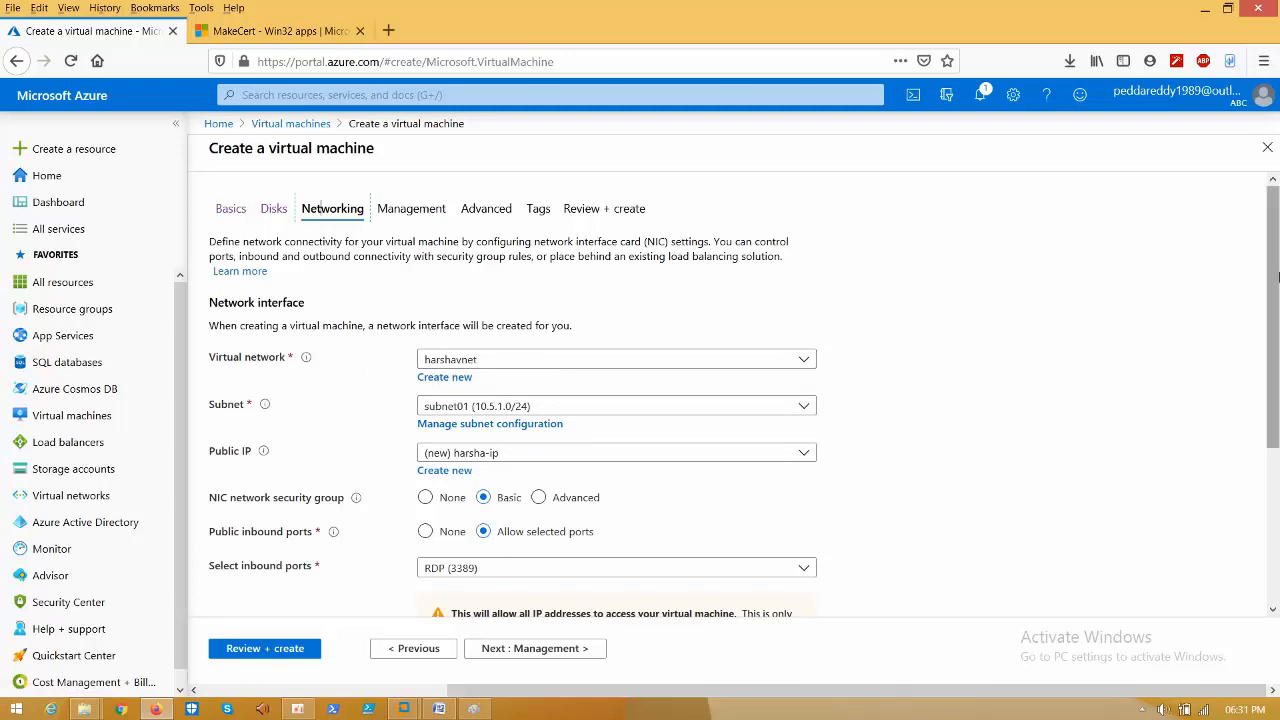
- Review the VM networking options, keeping the VM out of load balancing
left_click_drag(1277, 277, 1278, 457)
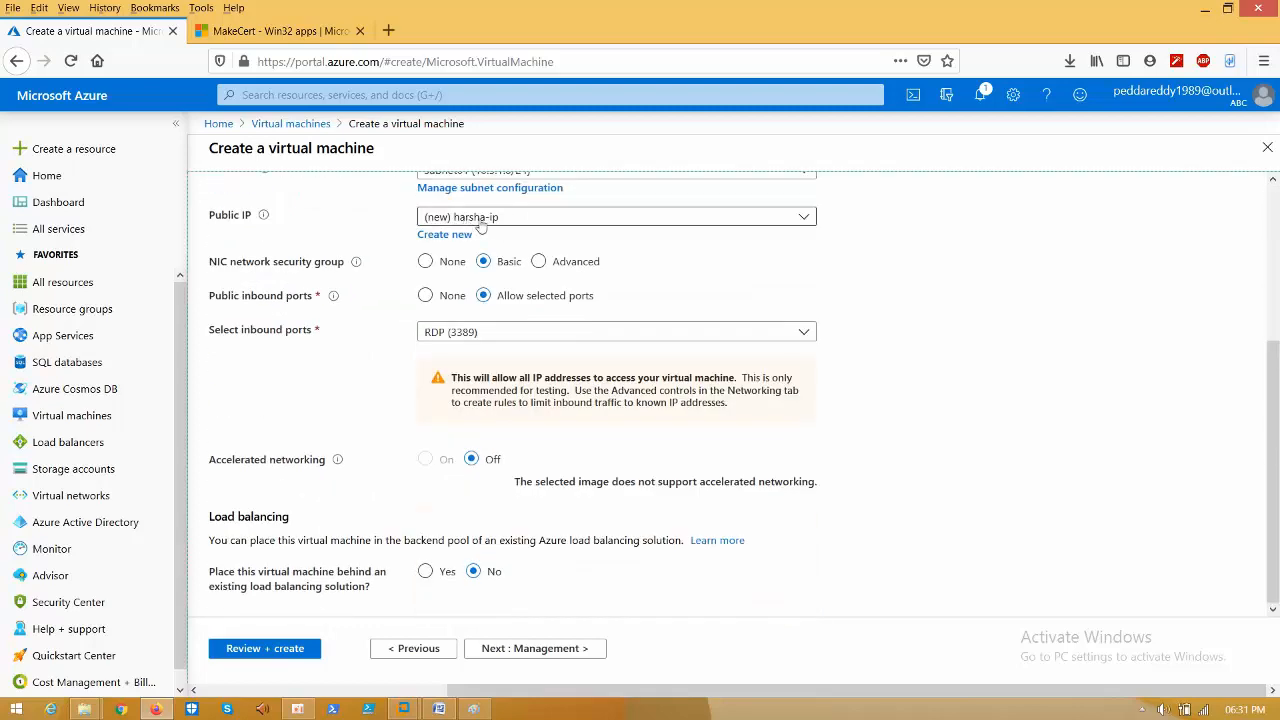
left_click(480, 338)
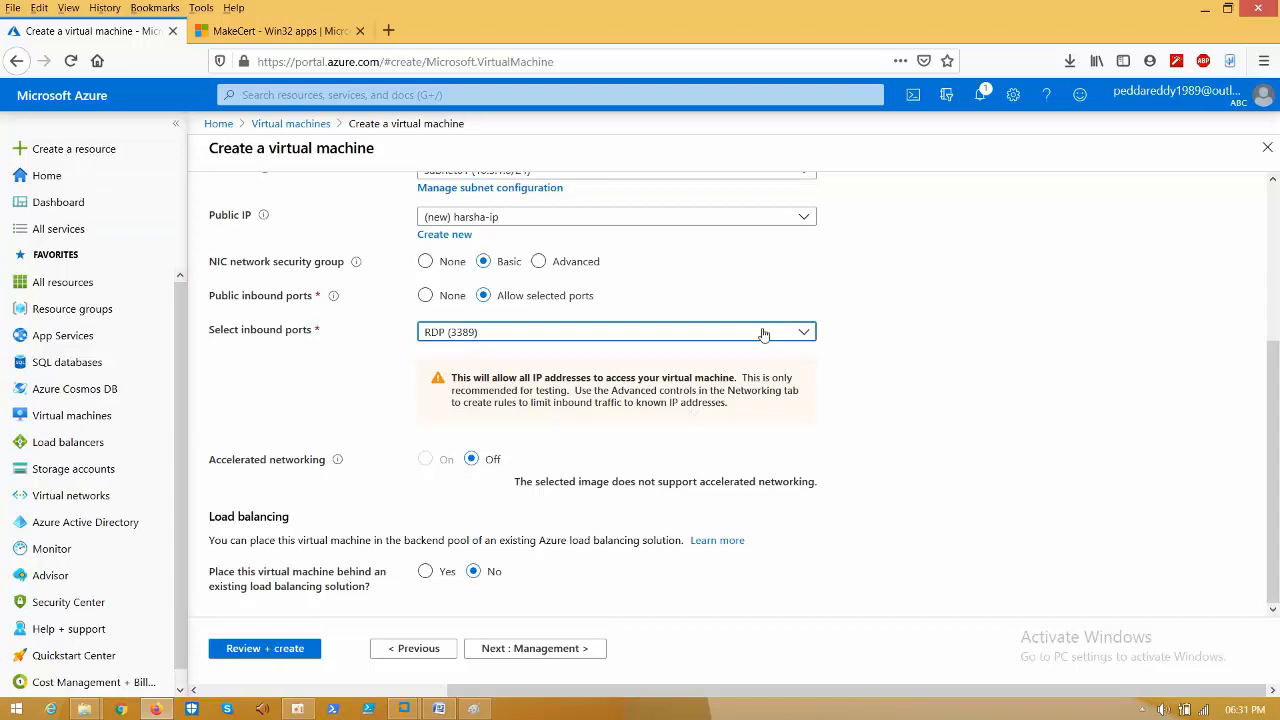
left_click(617, 427)
left_click(425, 571)
left_click(473, 571)
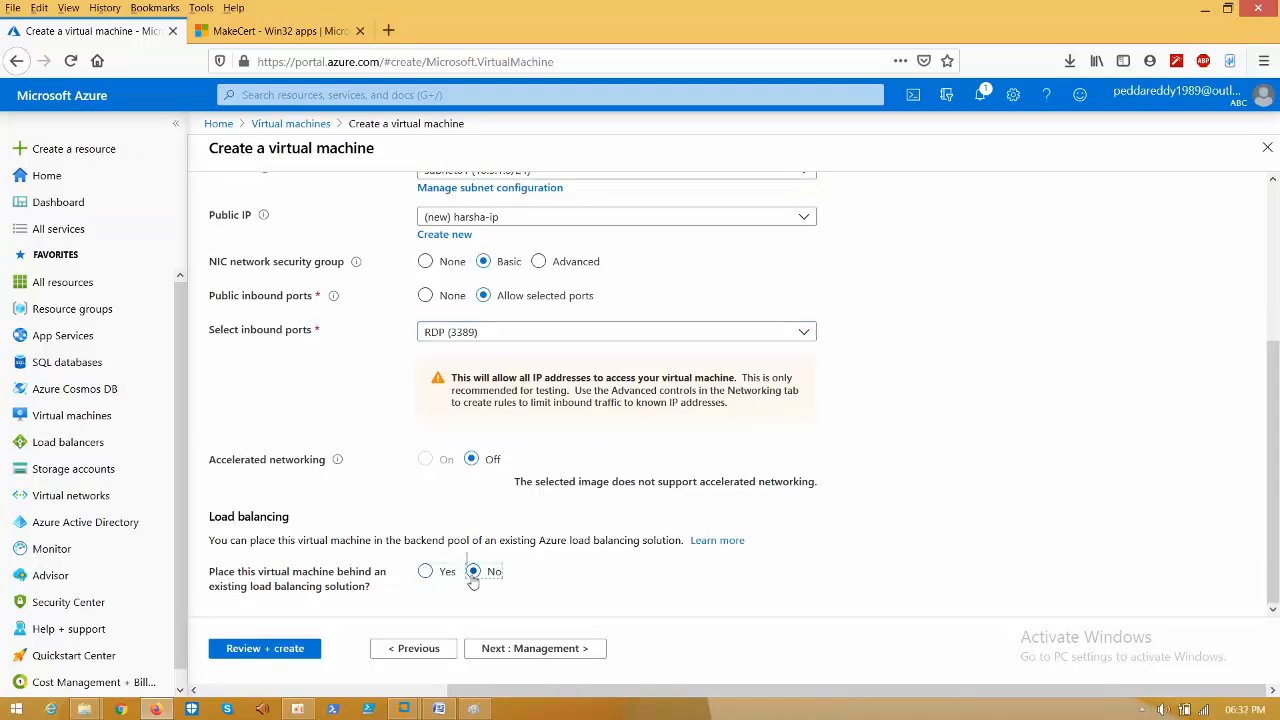
left_click(500, 343)
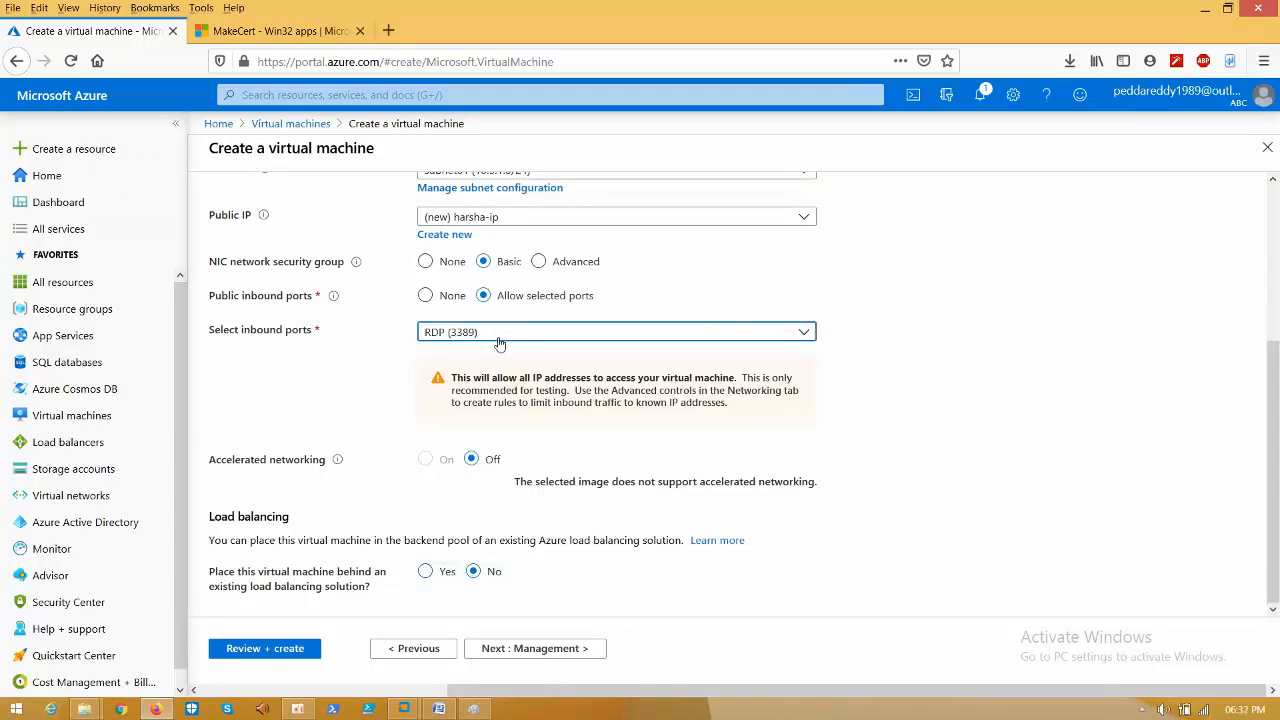
left_click(805, 352)
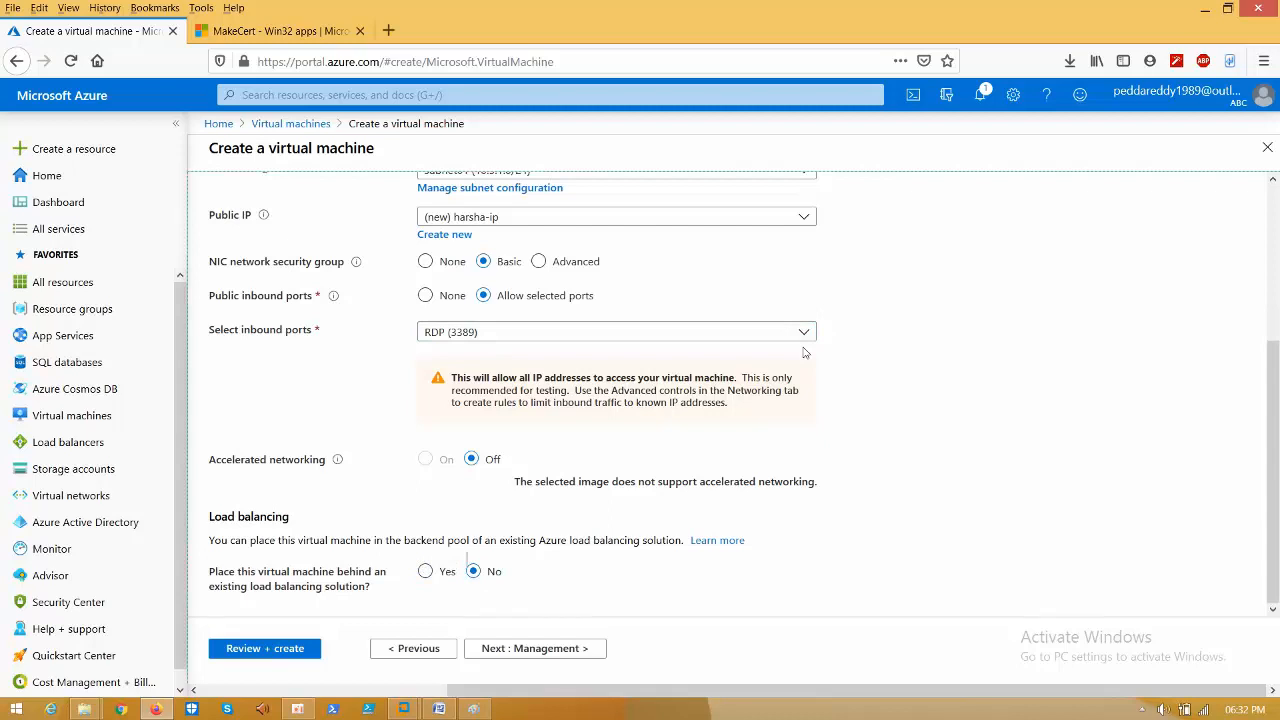
left_click(732, 335)
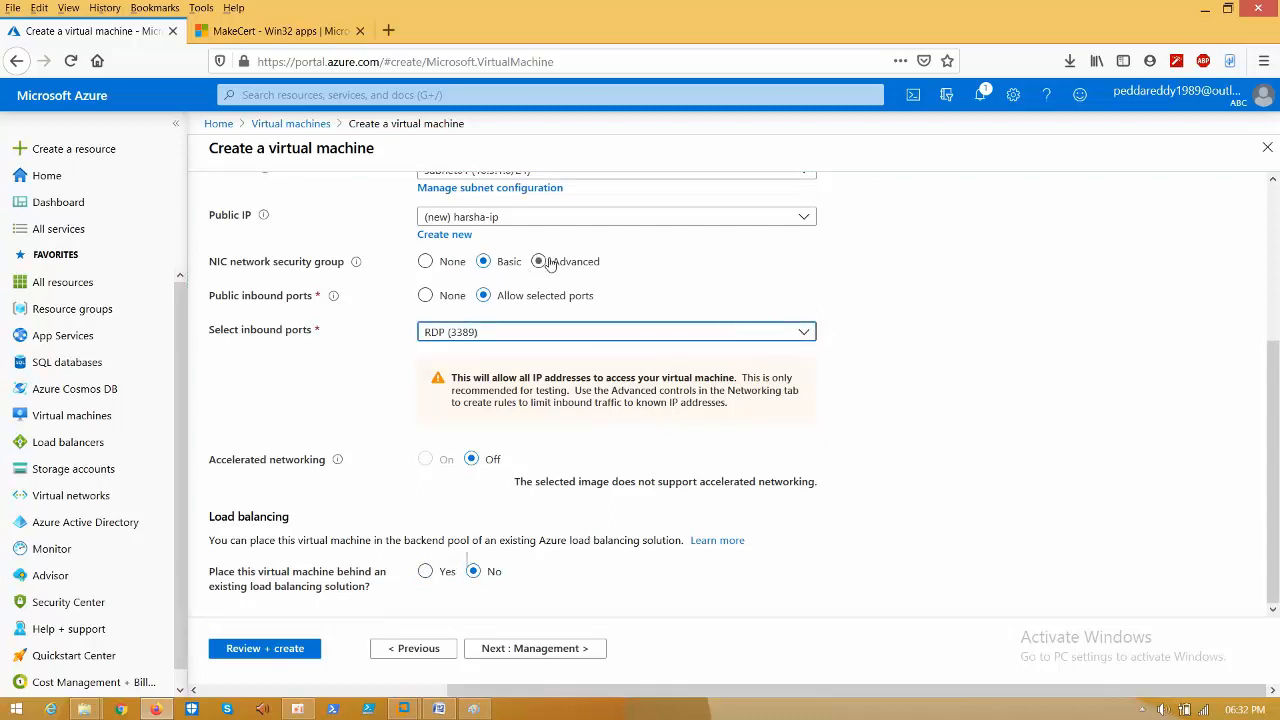
mouse_move(1276, 462)
left_mouse_down()
mouse_move(1276, 330)
mouse_move(1276, 466)
left_mouse_up()
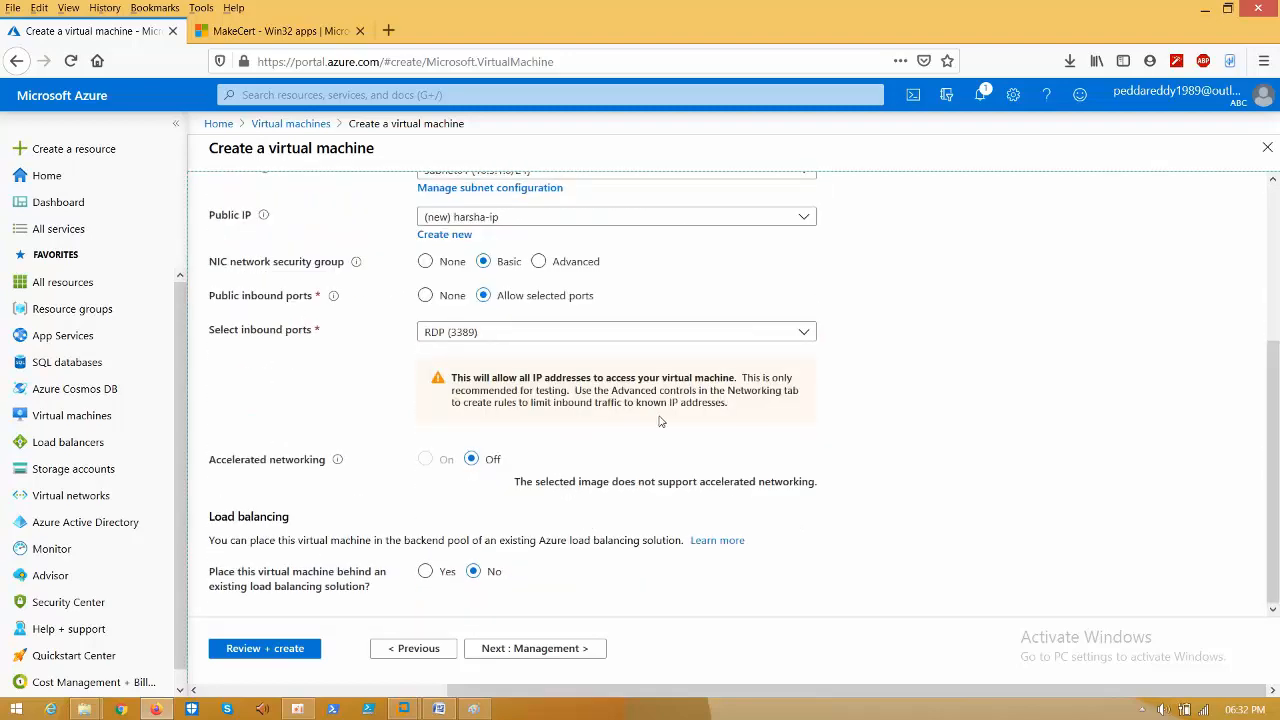
left_click(620, 397)
- Turn boot diagnostics Off, step through Advanced and Tags, and create the VM
left_click(490, 648)
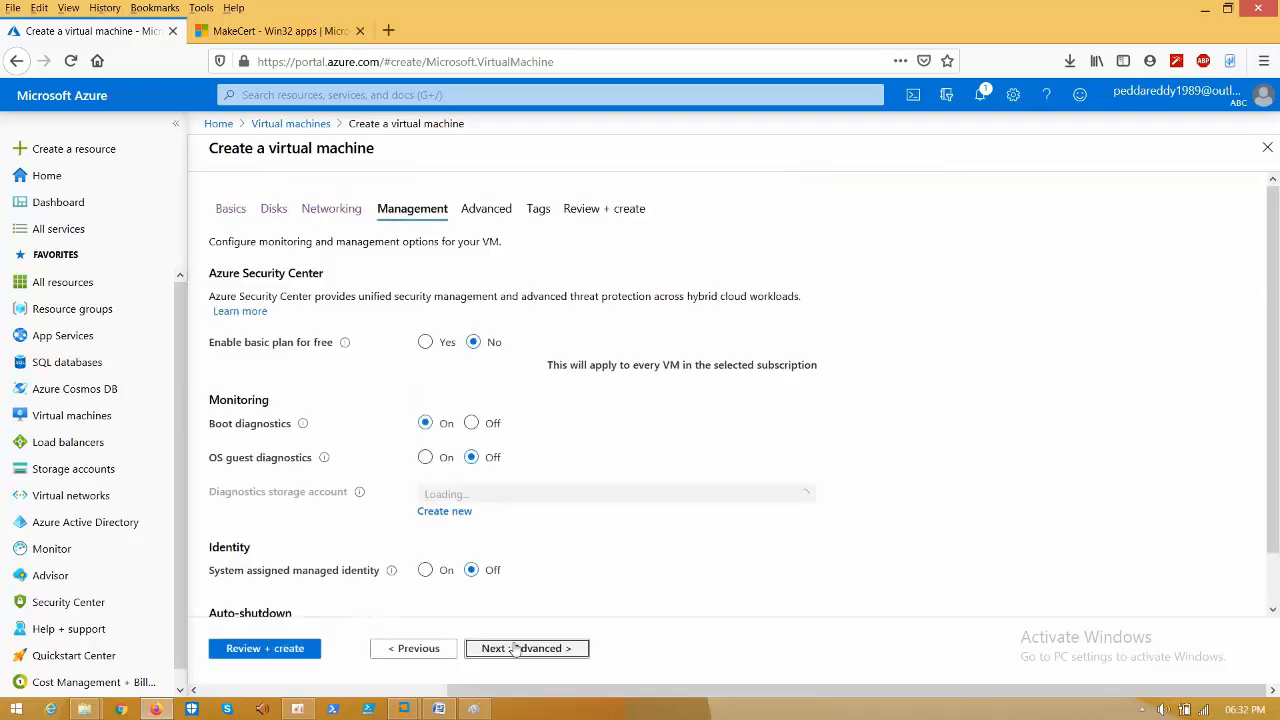
left_click(470, 420)
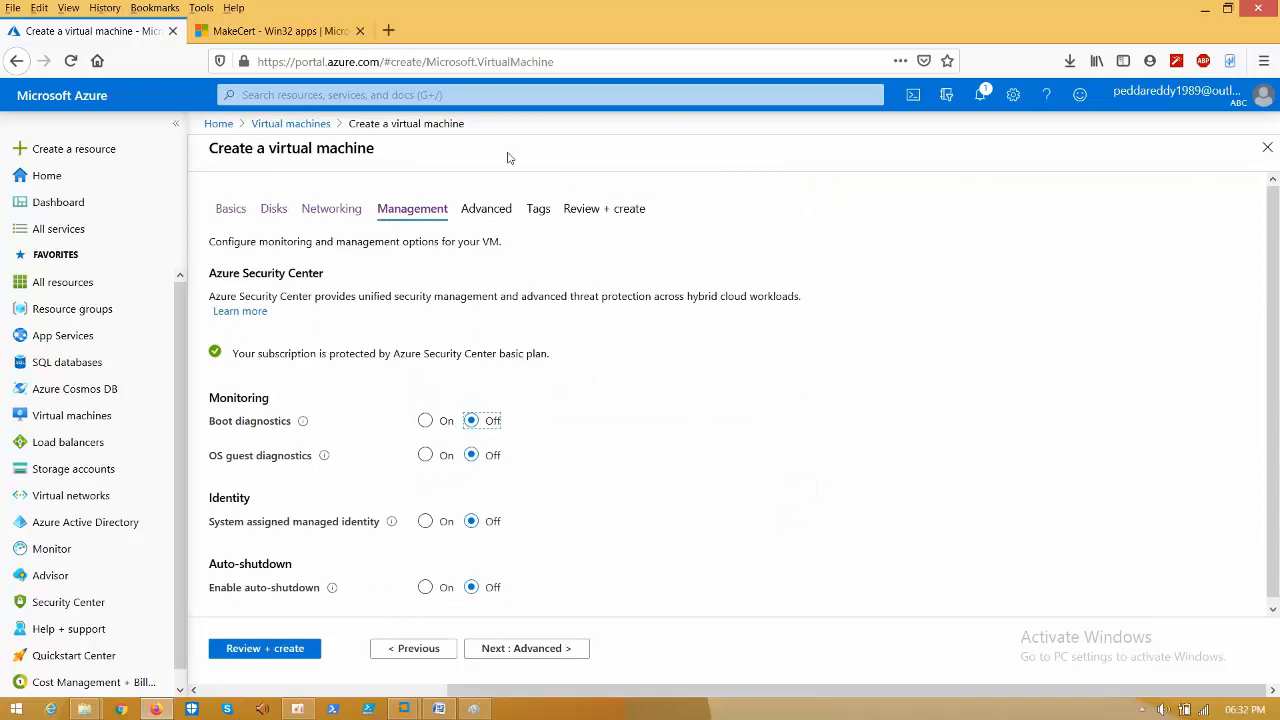
left_click(486, 209)
left_click(537, 212)
left_click(594, 216)
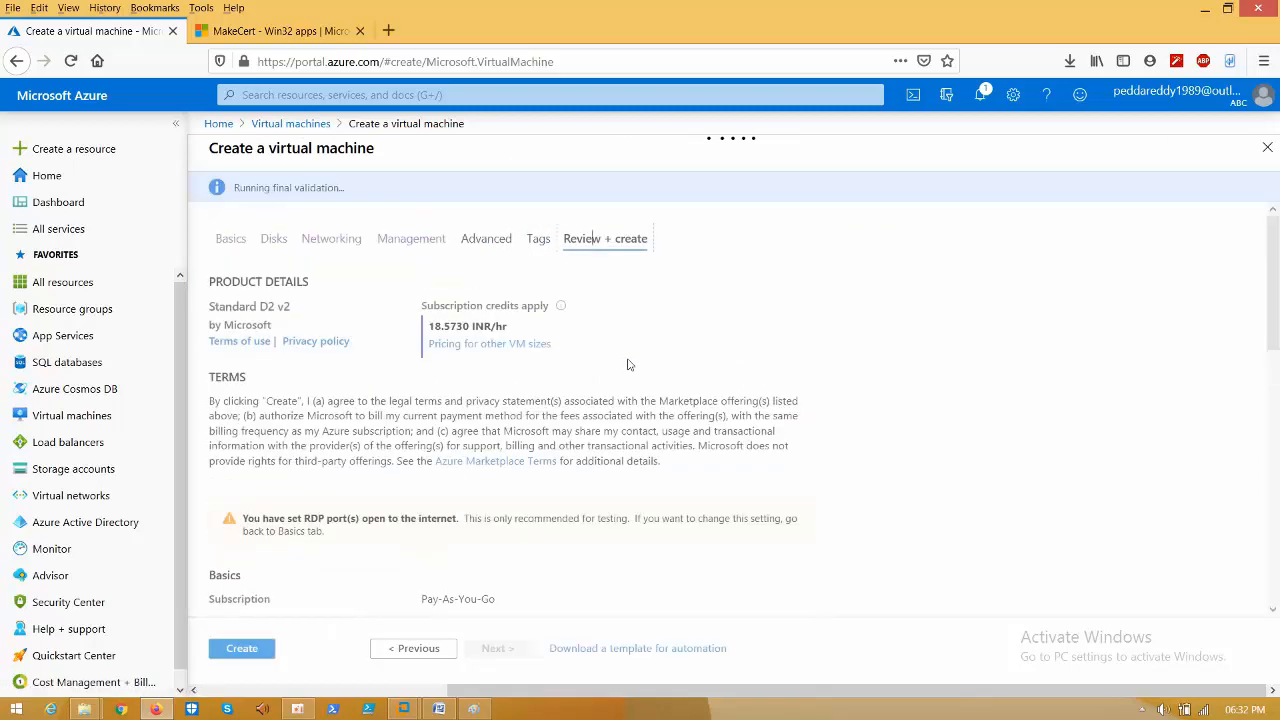
left_click(244, 654)
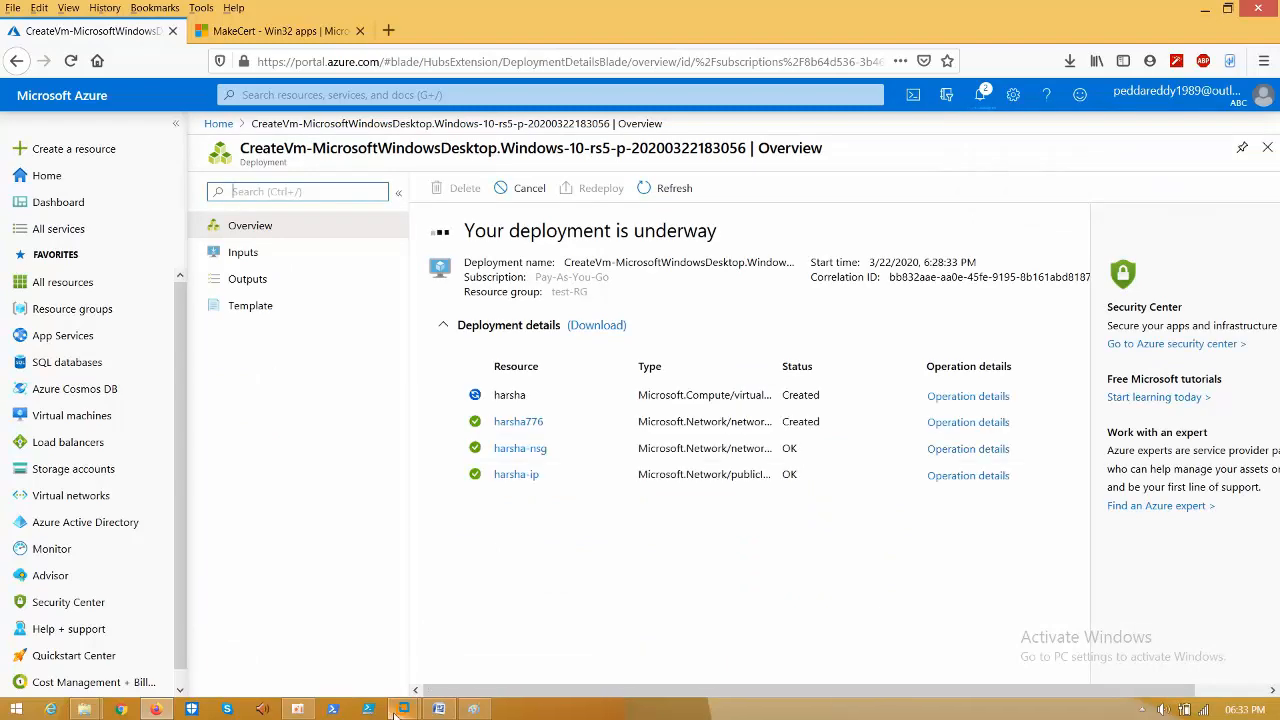
- In the Windows 10 VM, close the finished SSMS setup and run Management Studio as administrator
mouse_move(398, 712)
left_click(478, 611)
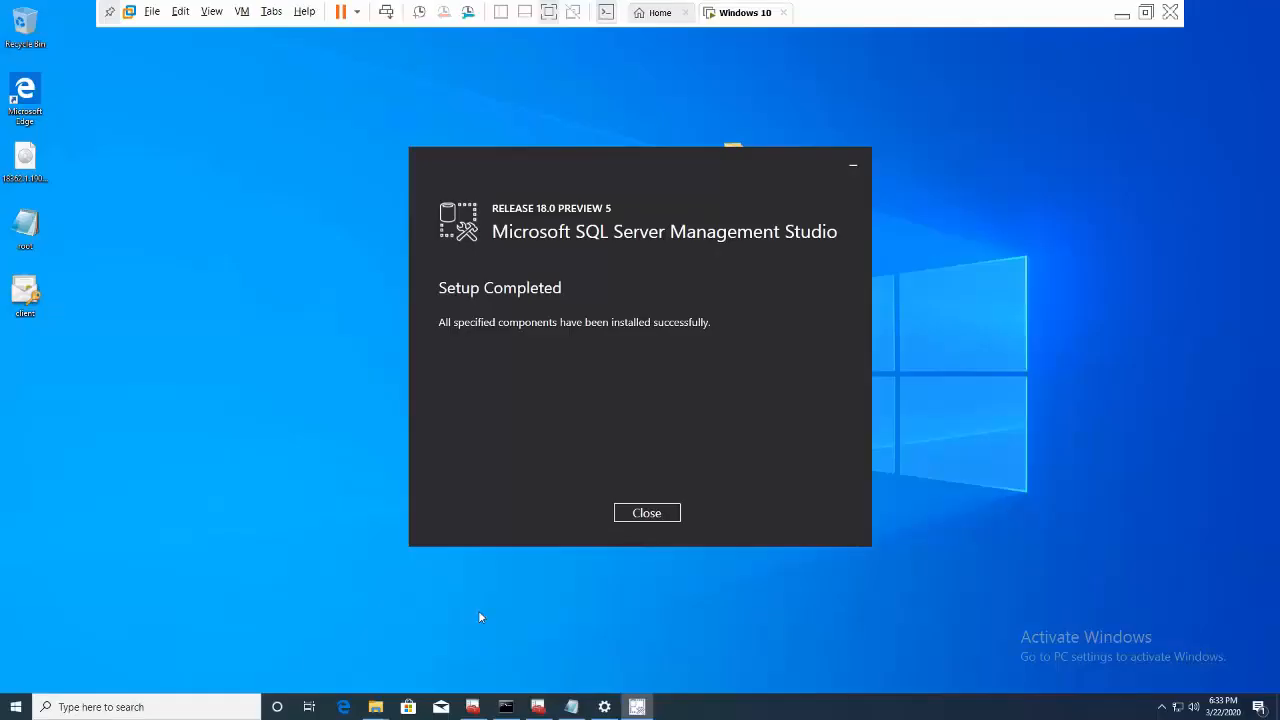
left_click(647, 513)
left_click(101, 707)
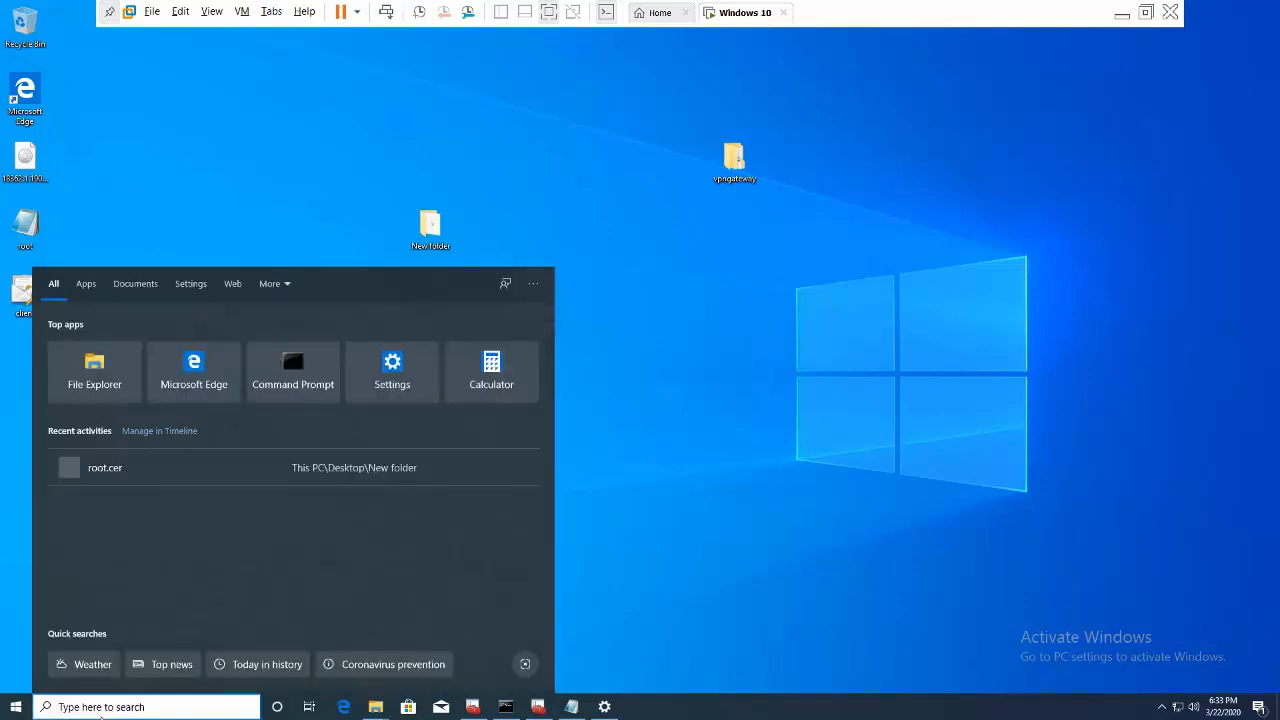
type("ssms")
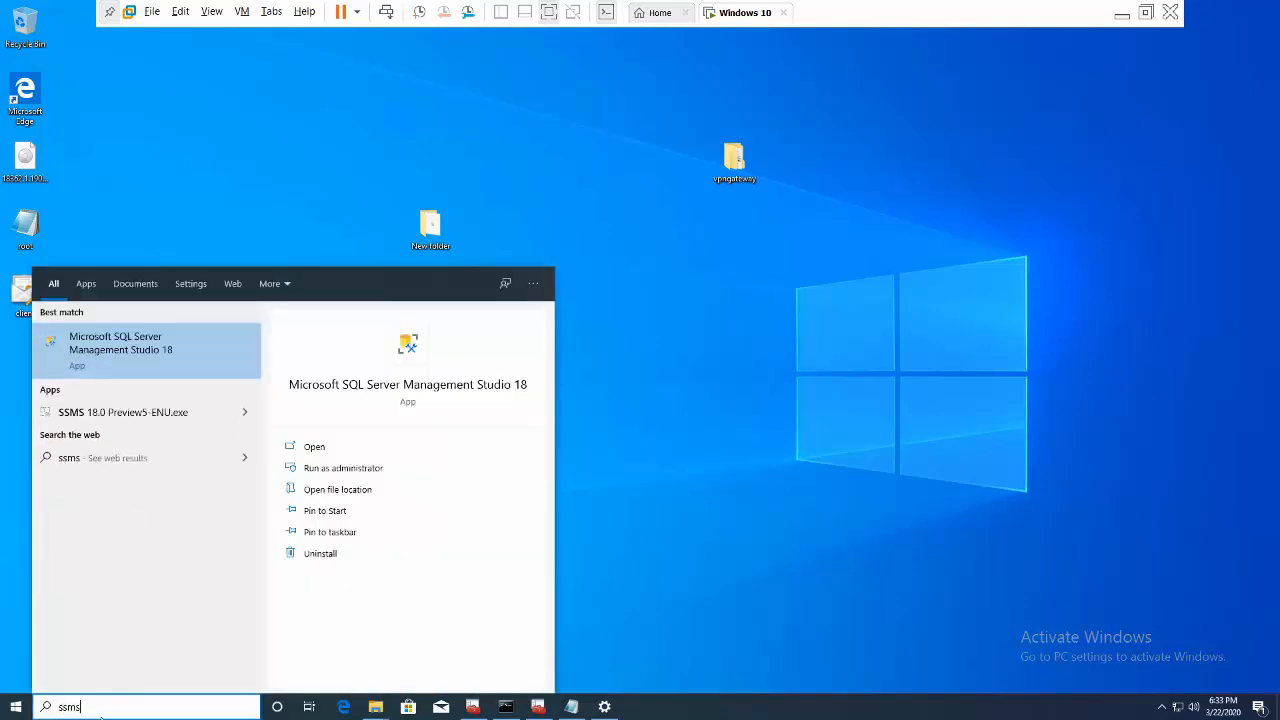
right_click(187, 349)
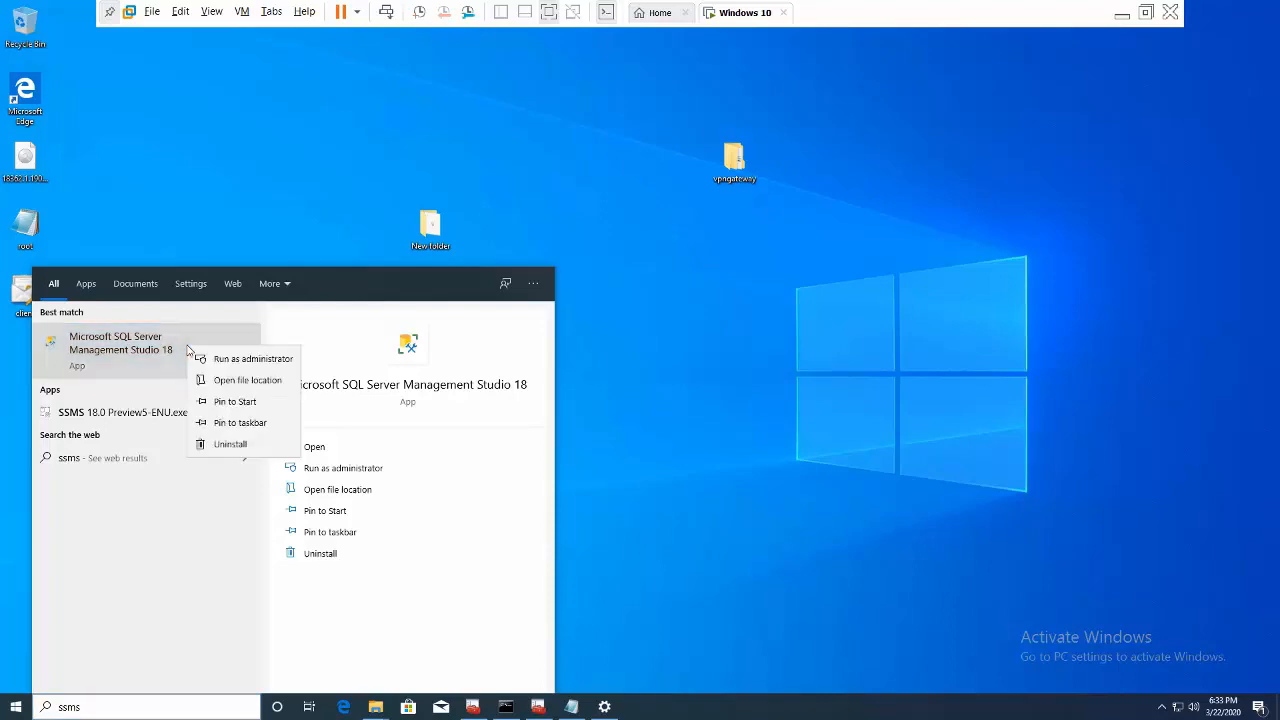
left_click(210, 360)
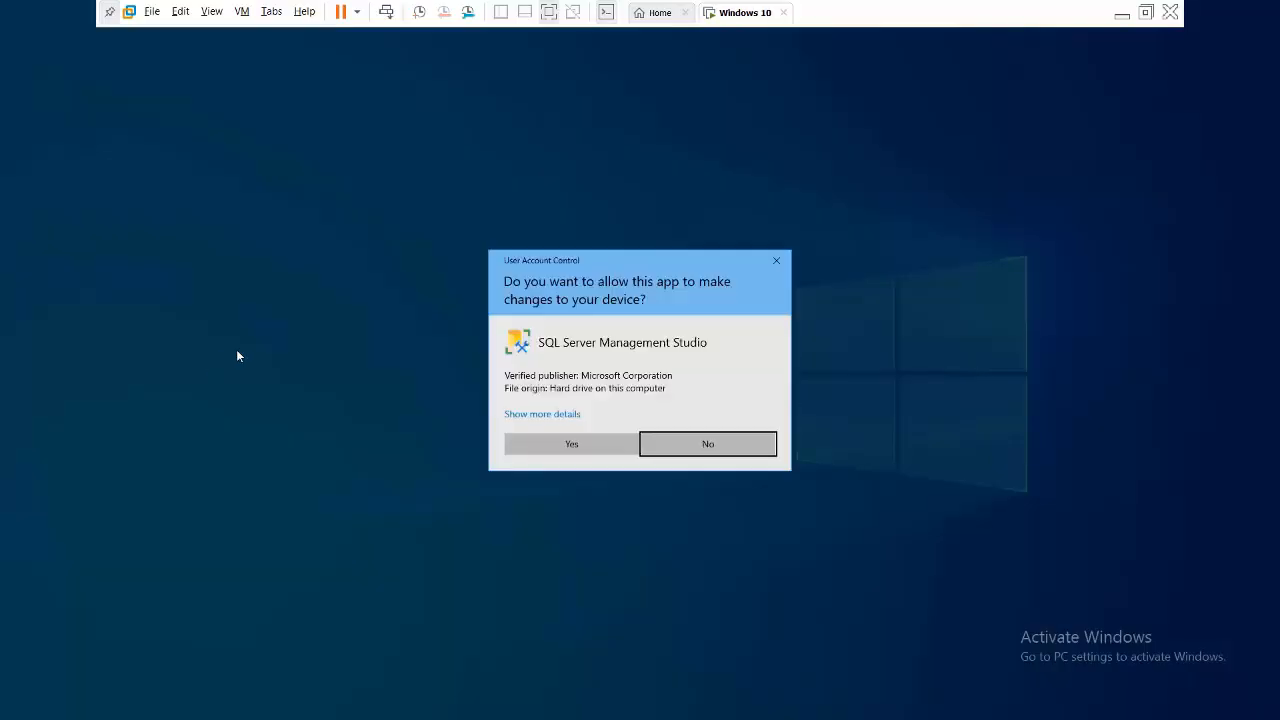
left_click(580, 445)
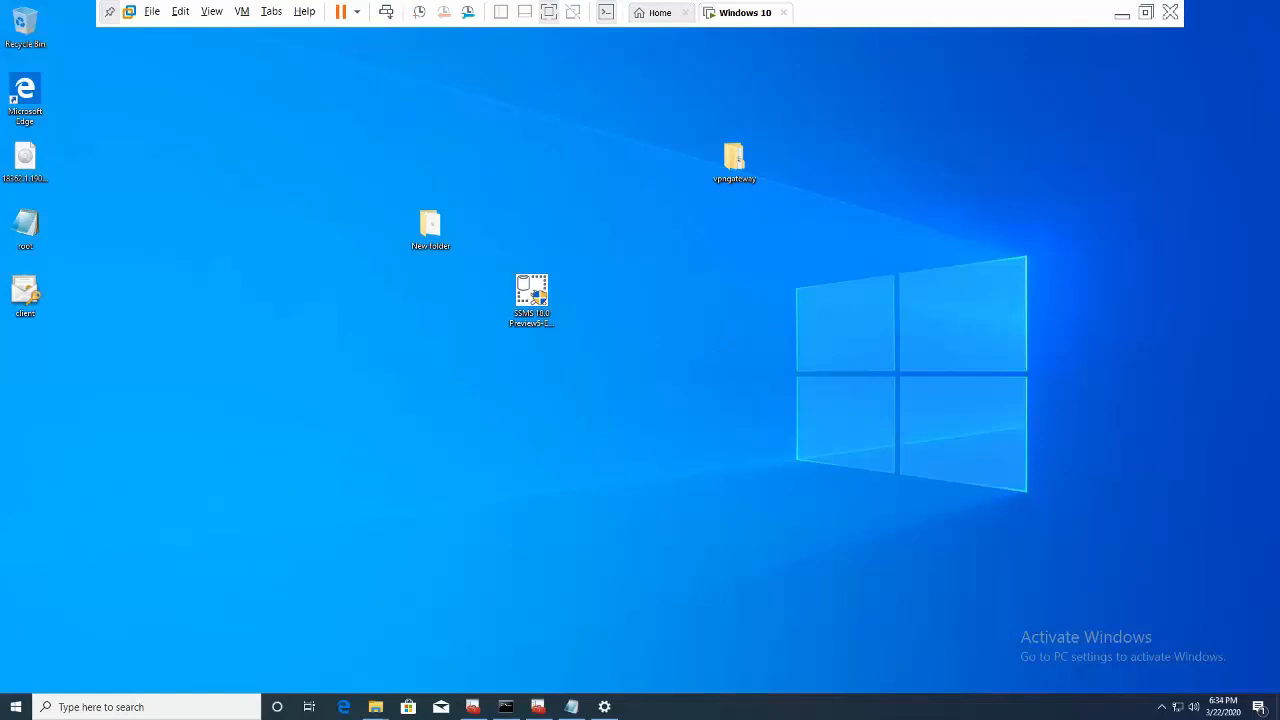
- Refresh the VM desktop and minimize the VMware window
right_click(718, 352)
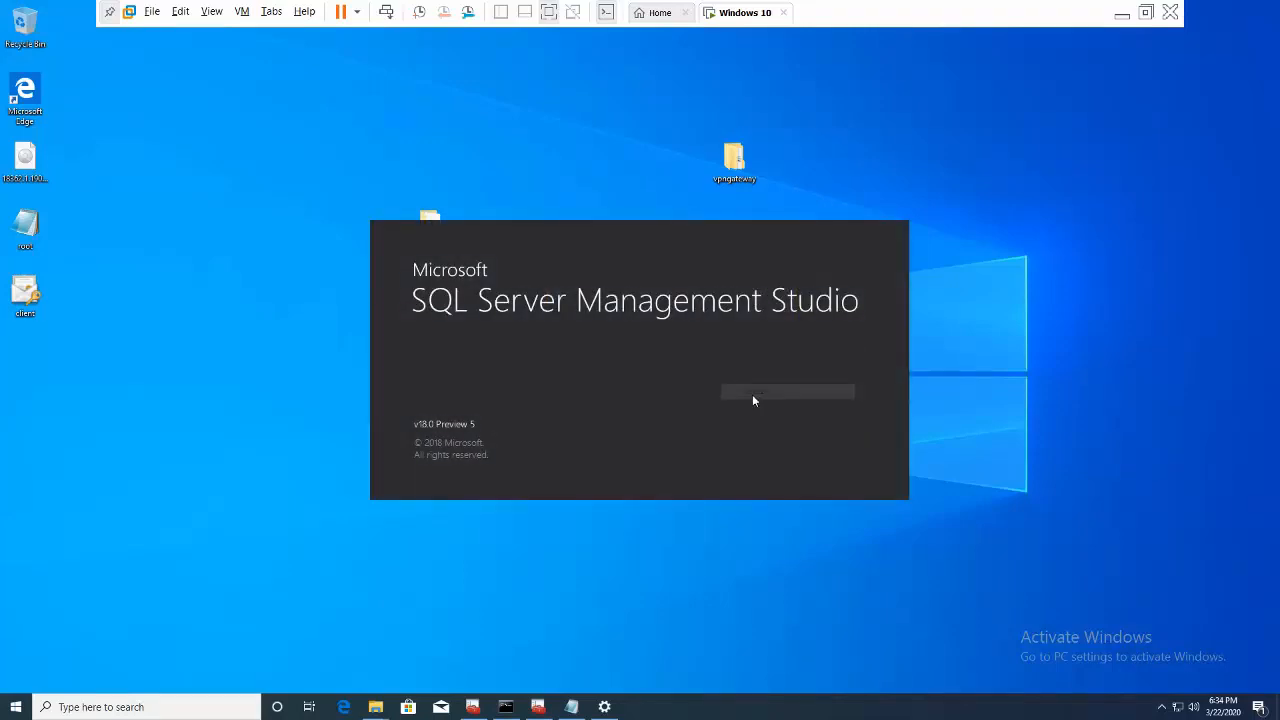
right_click(1085, 212)
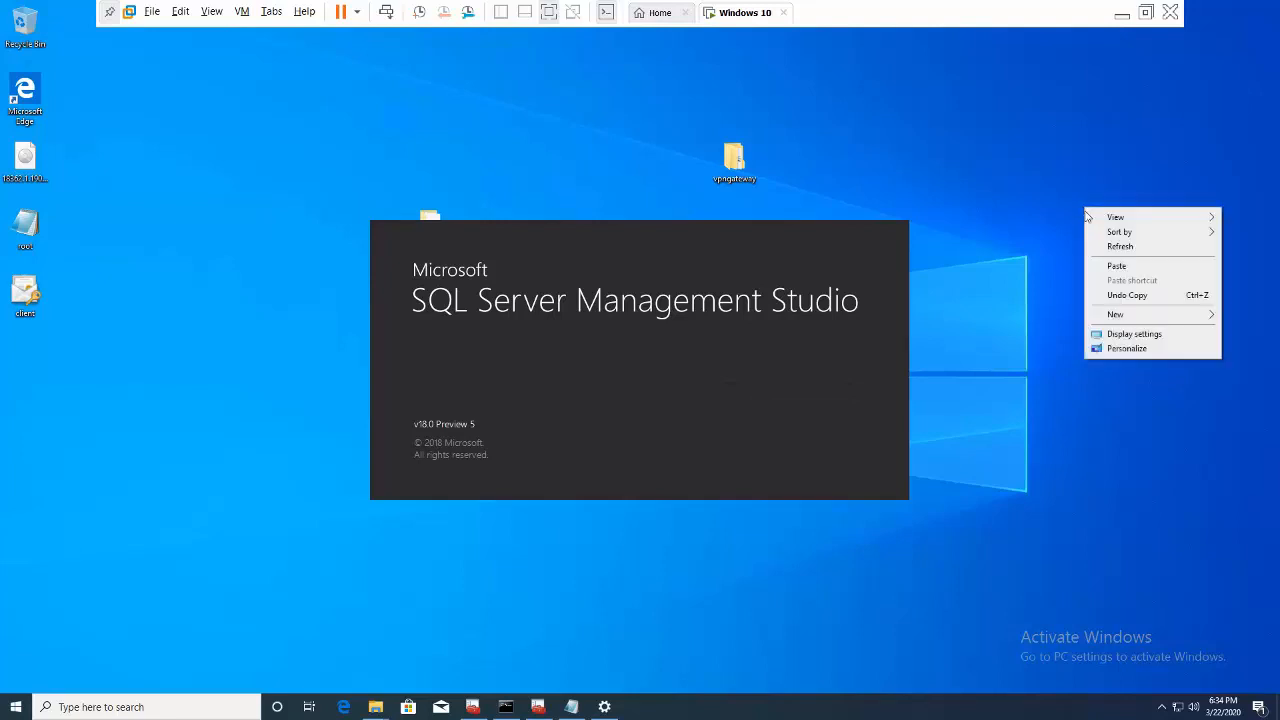
left_click(1104, 246)
right_click(1105, 252)
left_click(1131, 287)
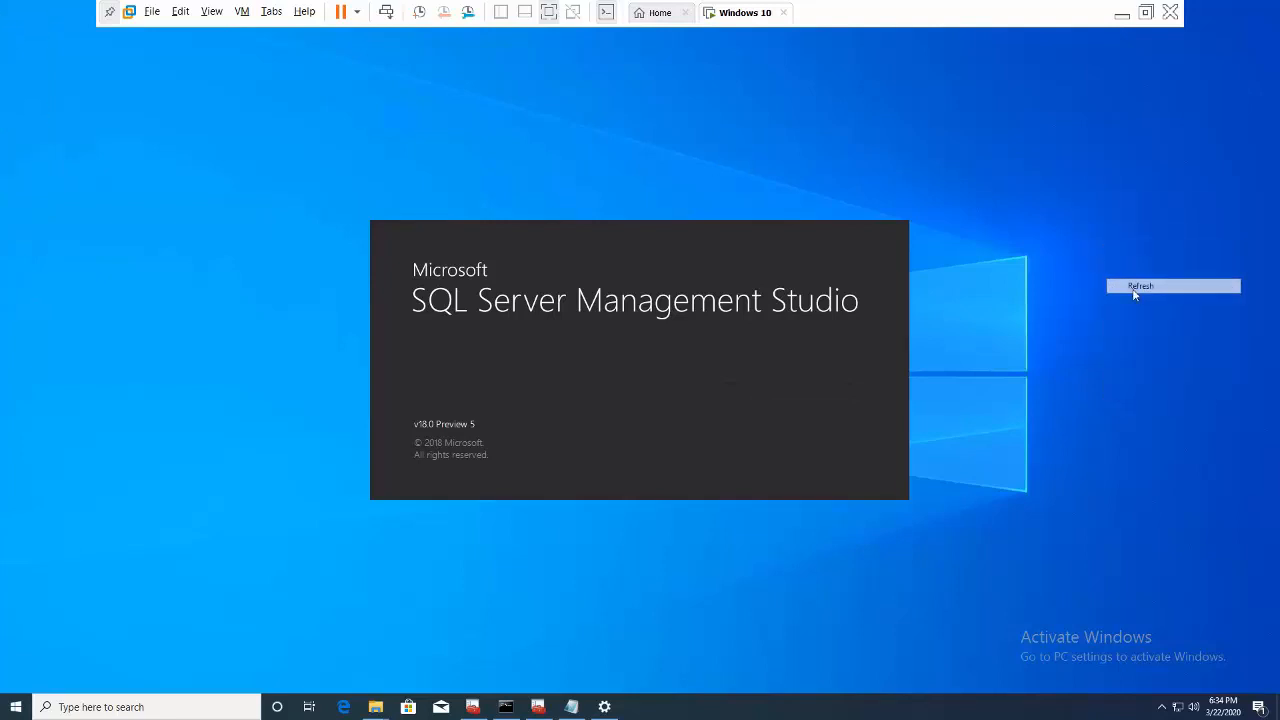
left_click(1122, 16)
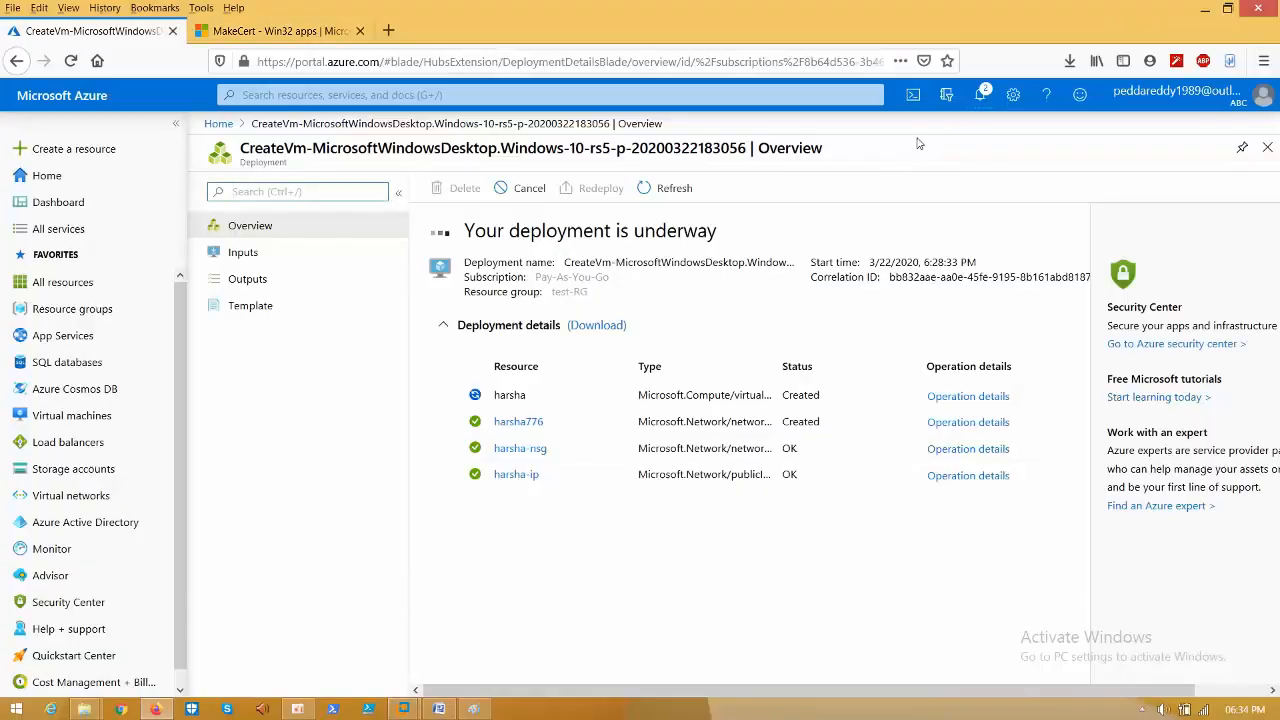
- Open harshasvr10 from notifications, copy its server name, and show its firewall settings
left_click(980, 95)
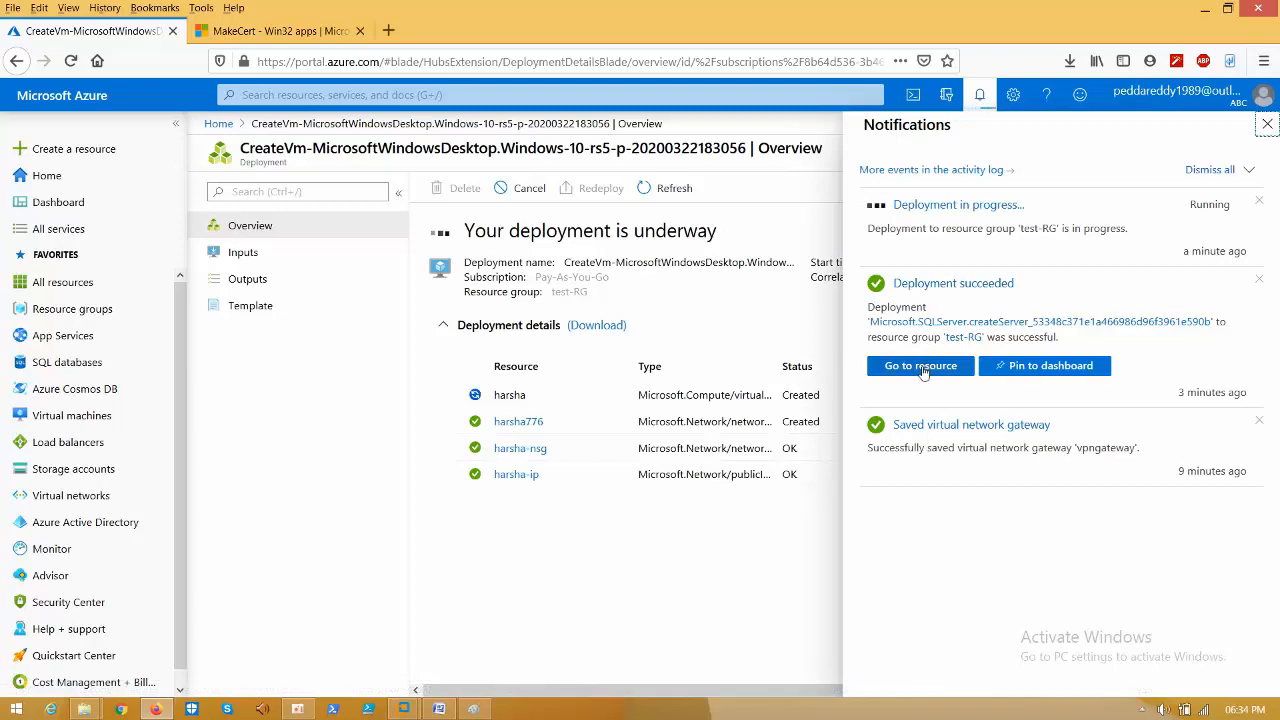
left_click(920, 366)
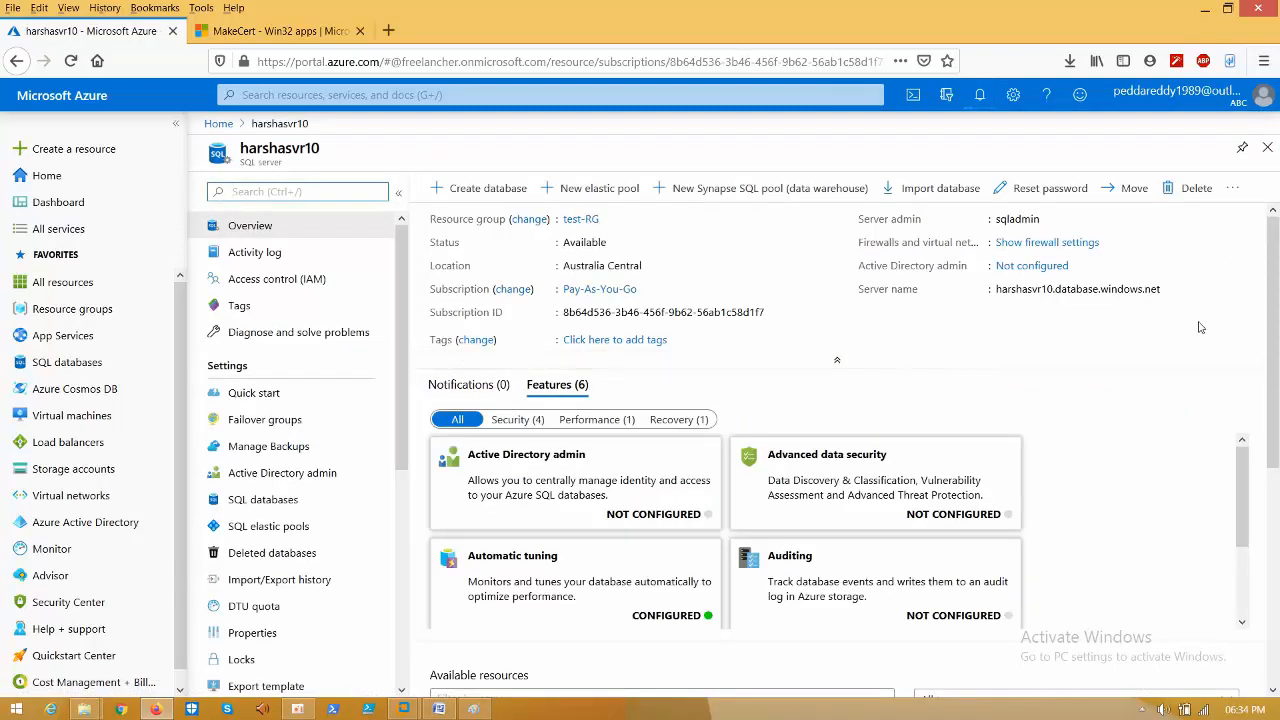
left_click(1237, 289)
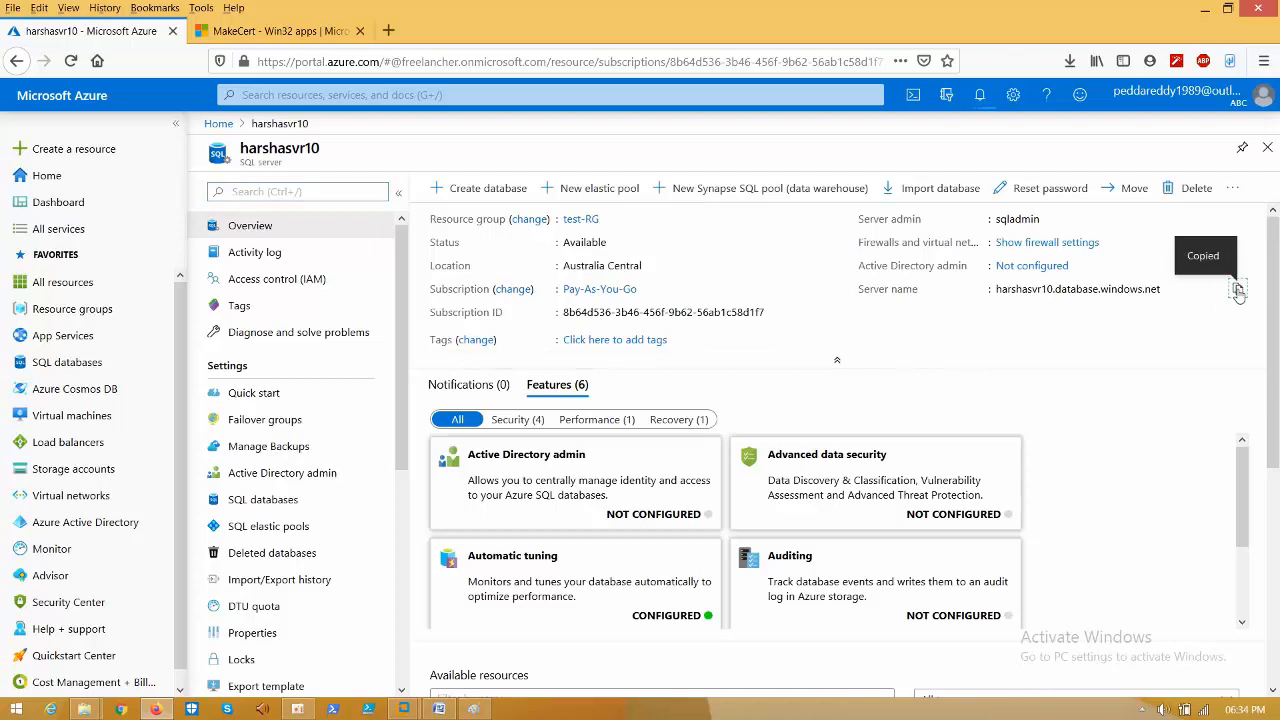
left_click(1050, 243)
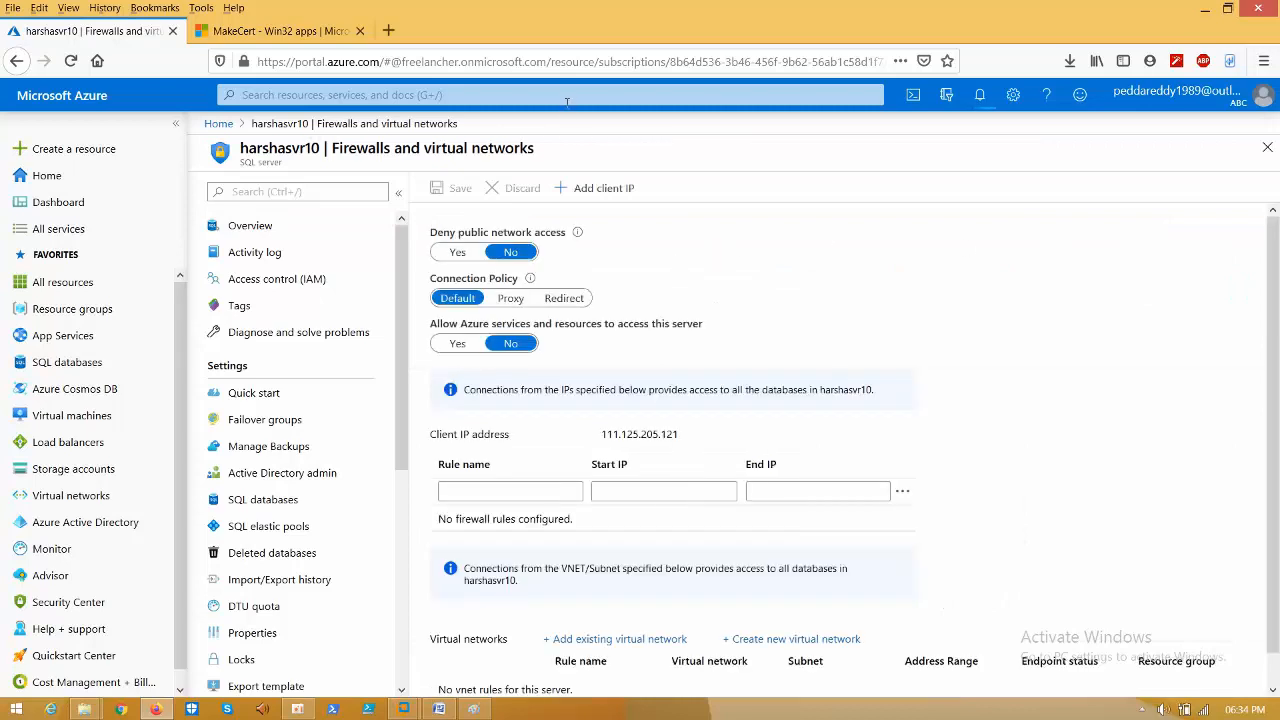
- Select the client IP address on the firewall page, then switch to the Windows 10 VM
triple_click(655, 436)
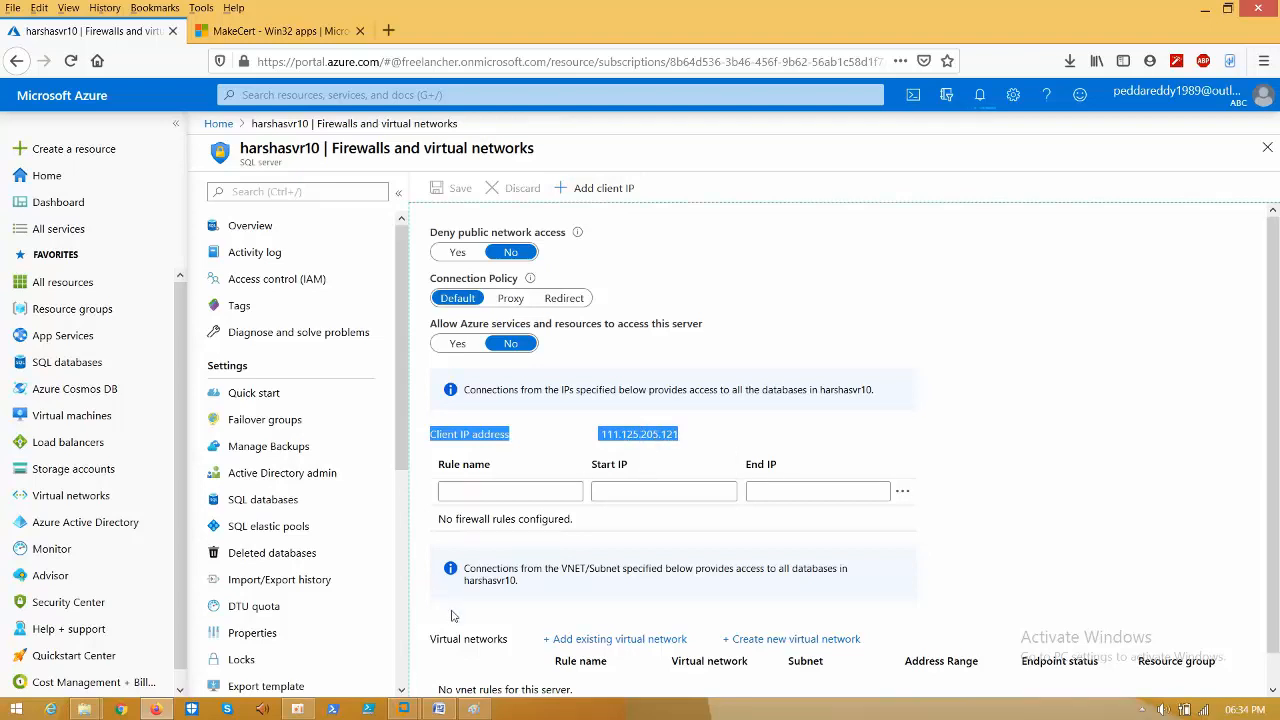
triple_click(668, 434)
double_click(668, 434)
mouse_move(410, 712)
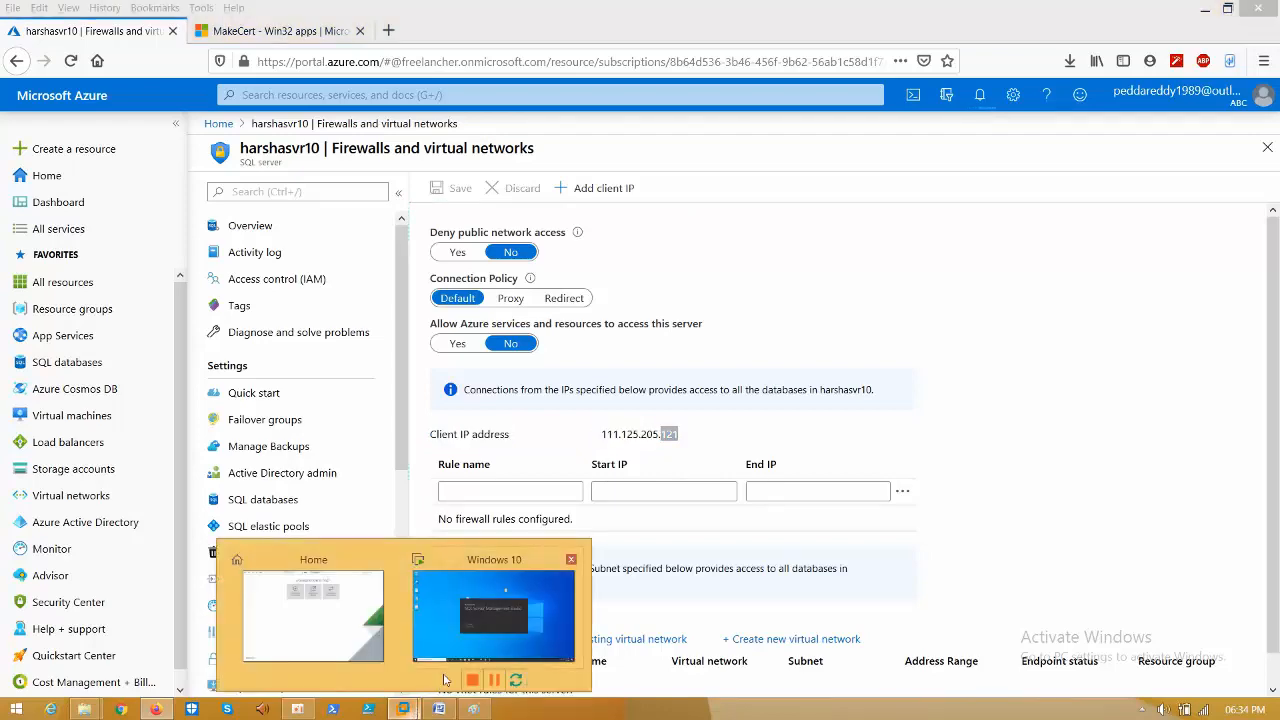
left_click(500, 532)
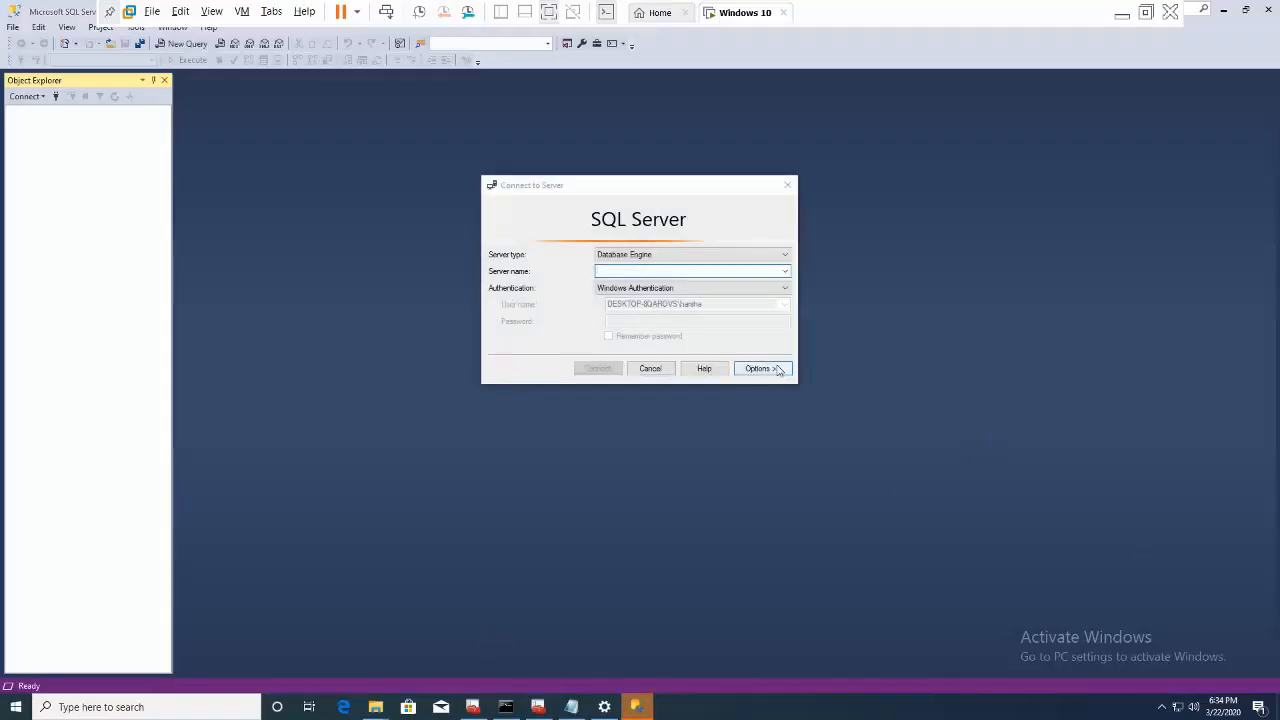
- Connect SSMS to harshasvr10.database.windows.net using SQL Server Authentication with the admin login and password
right_click(662, 274)
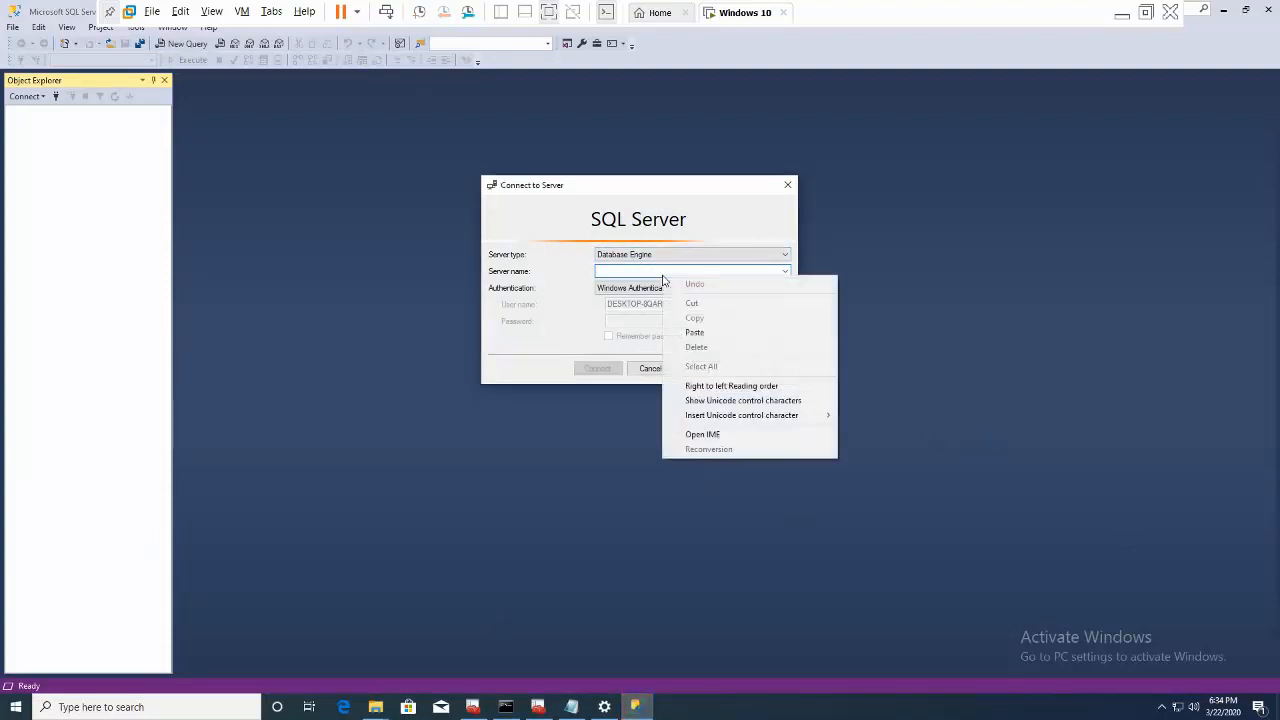
left_click(690, 331)
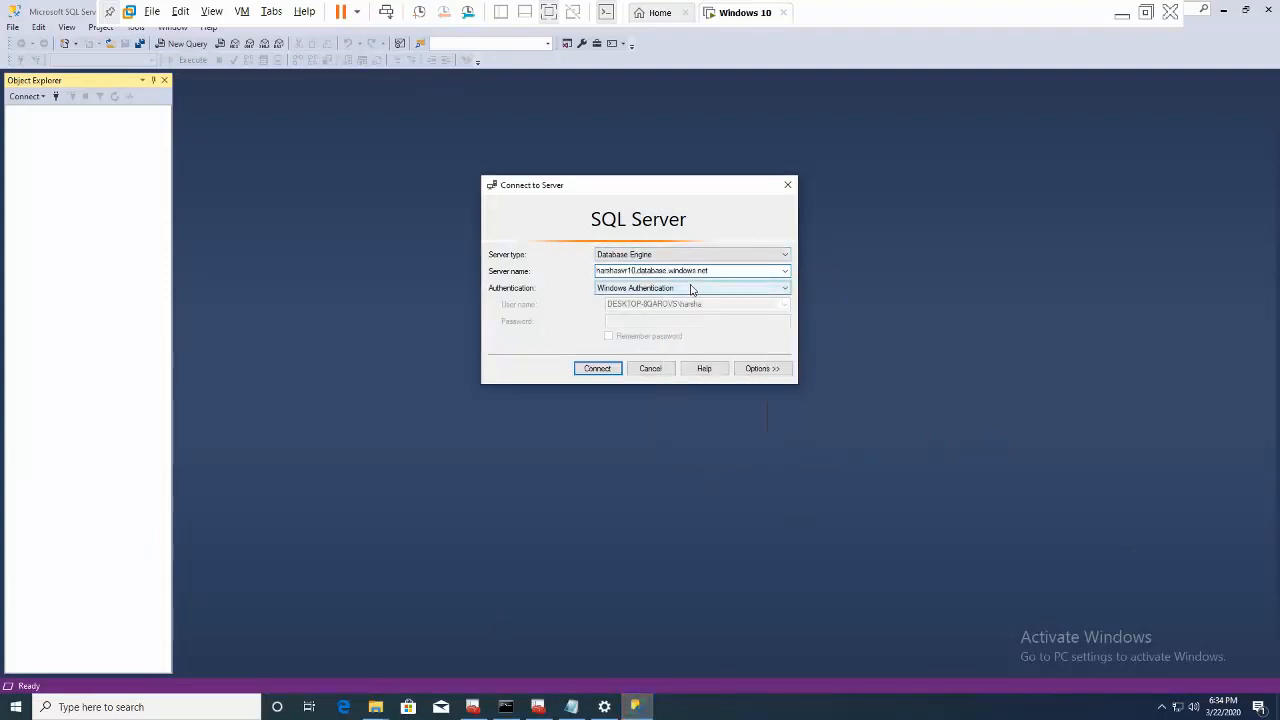
left_click(688, 289)
left_click(662, 305)
left_click(642, 307)
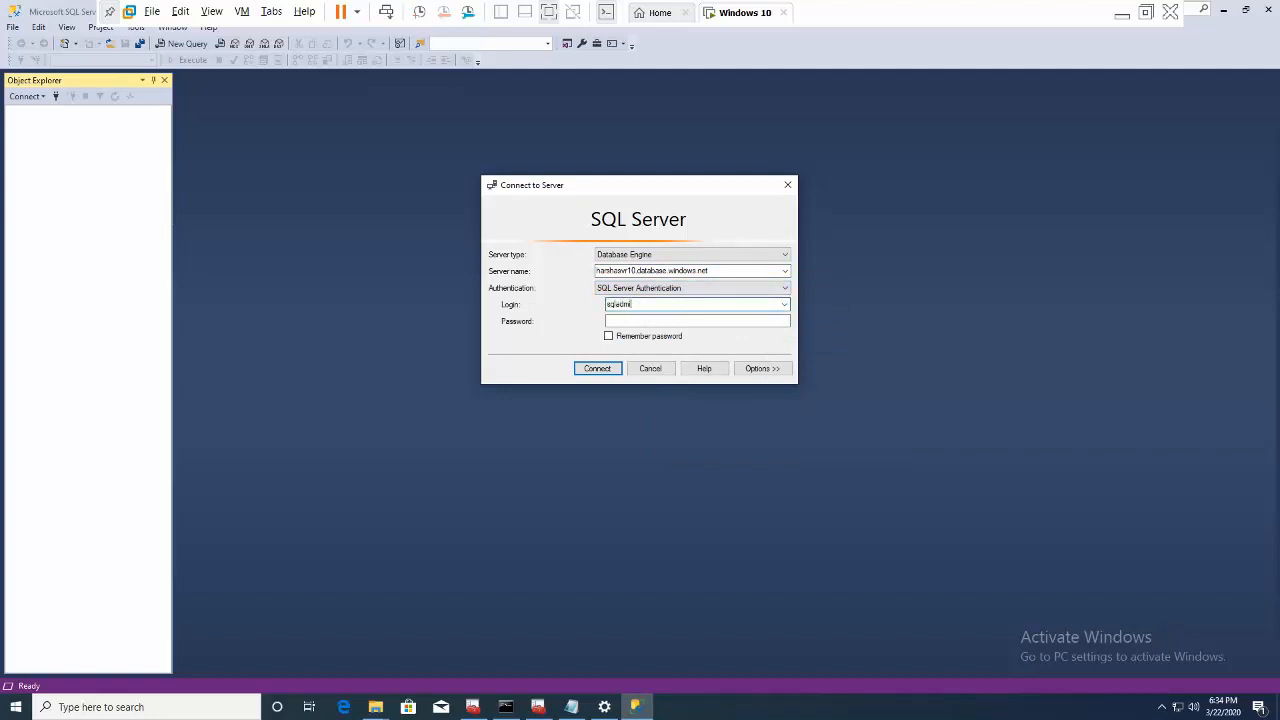
key("Tab")
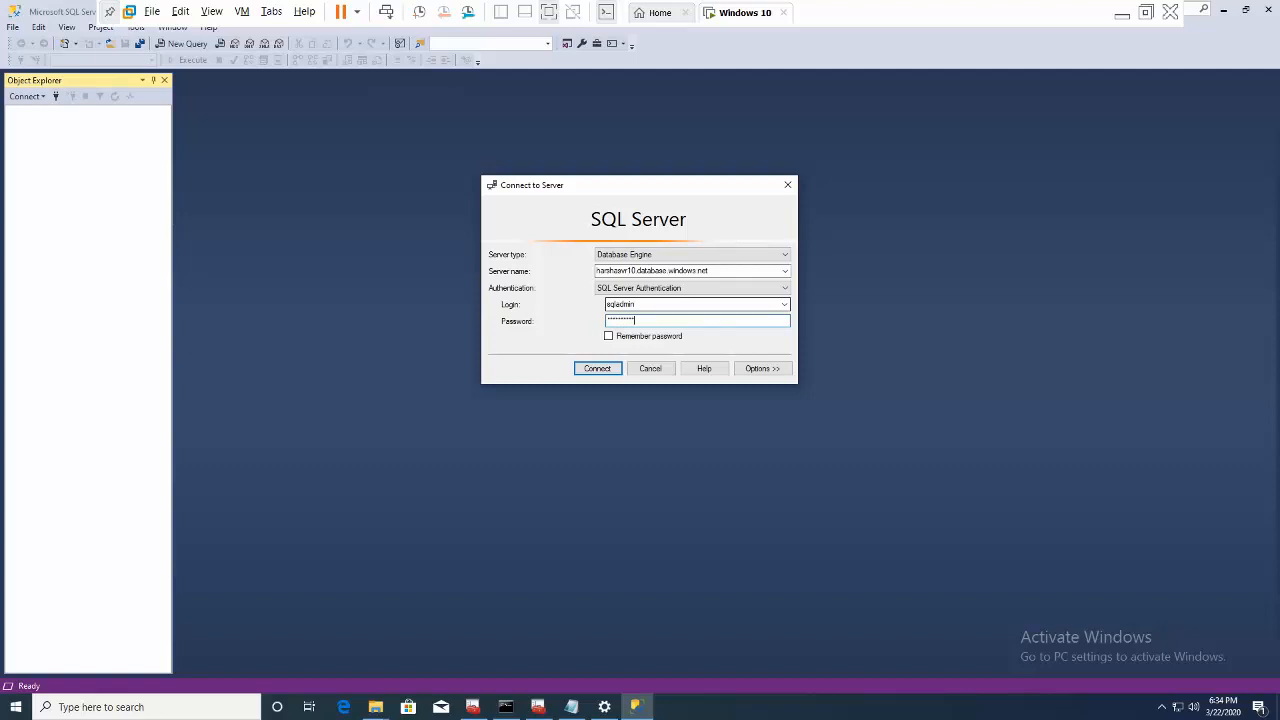
left_click(598, 369)
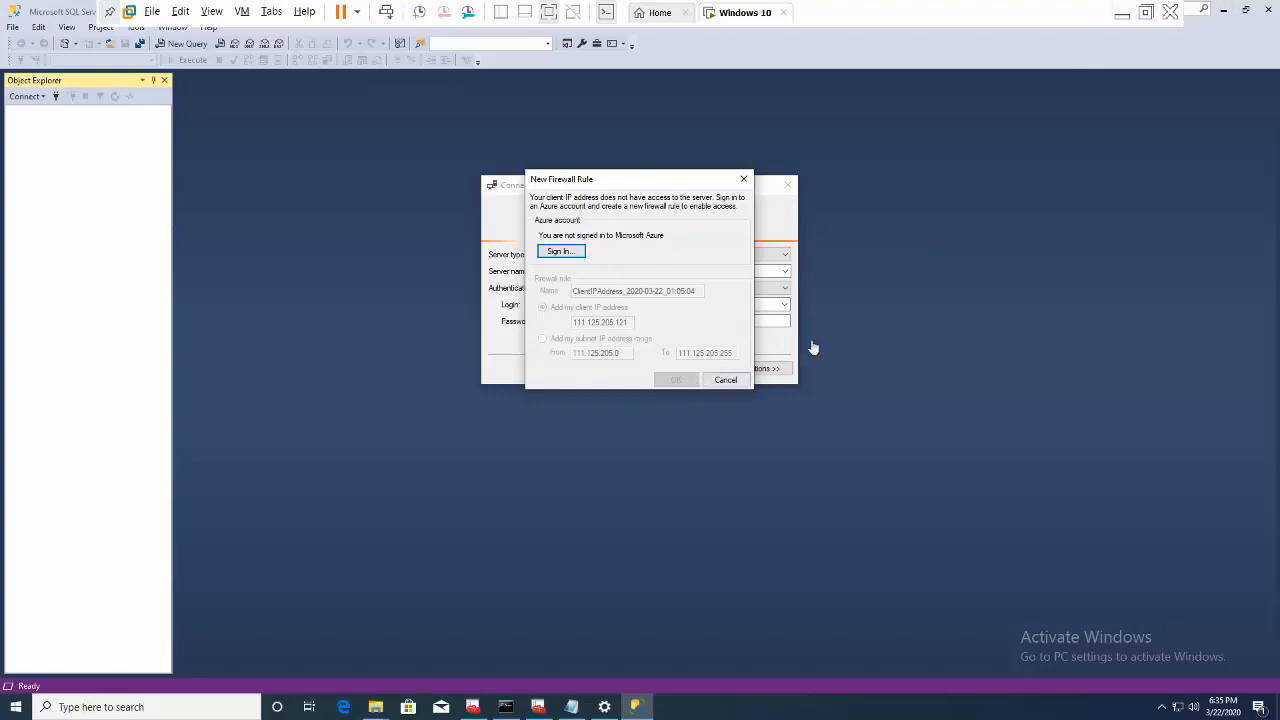
left_click(1122, 14)
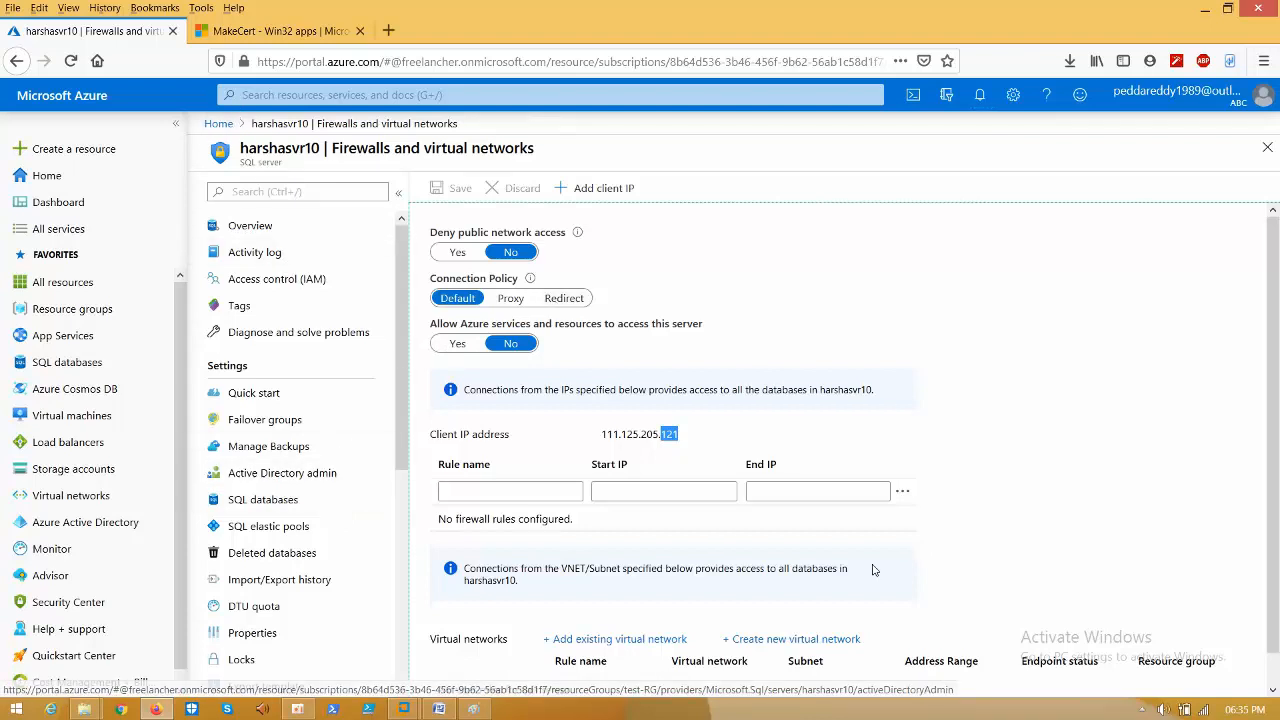
- Enable the Microsoft.Sql service endpoint on harshavnet subnet01 and check the deployment progress
scroll(1277, 527, "down", 1)
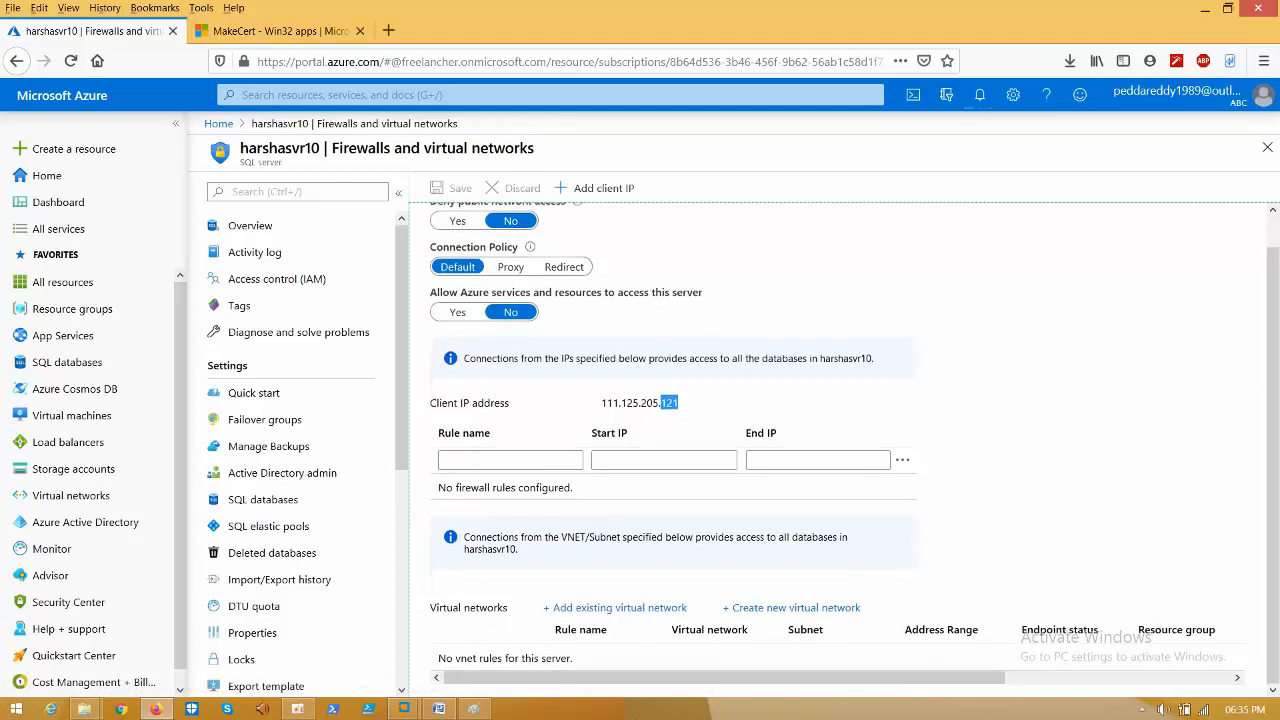
left_click(624, 608)
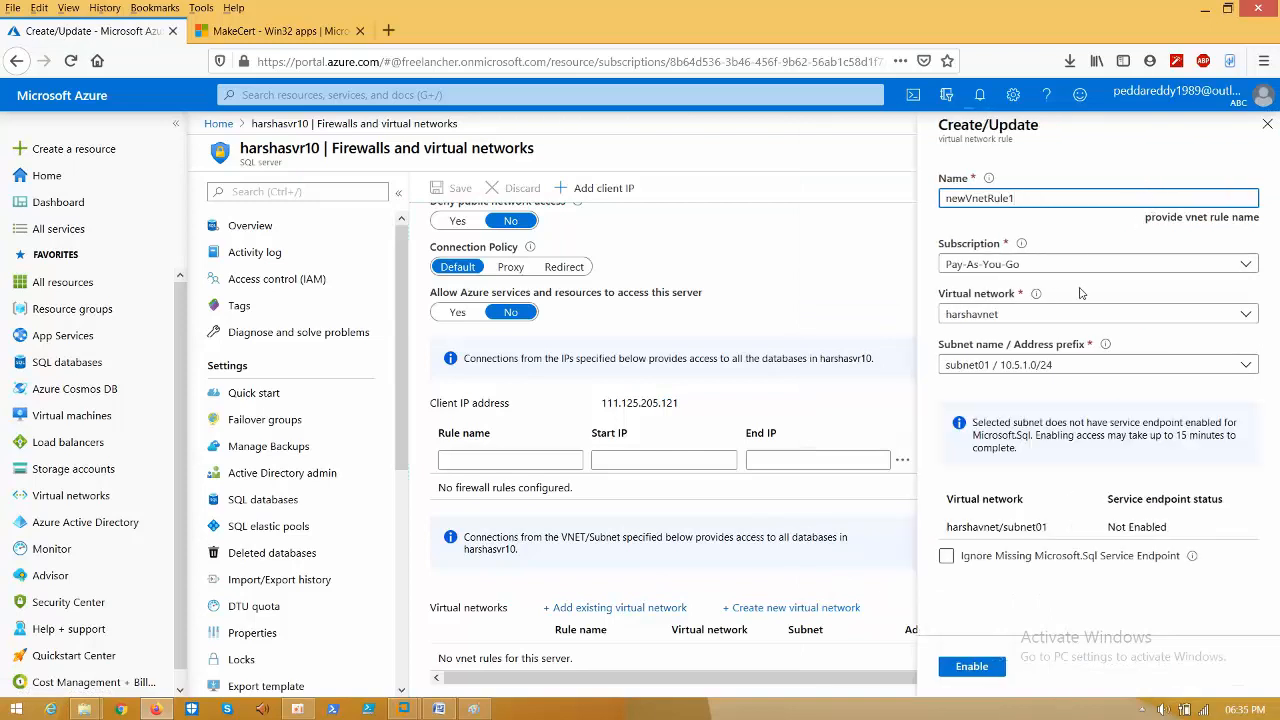
left_click(971, 667)
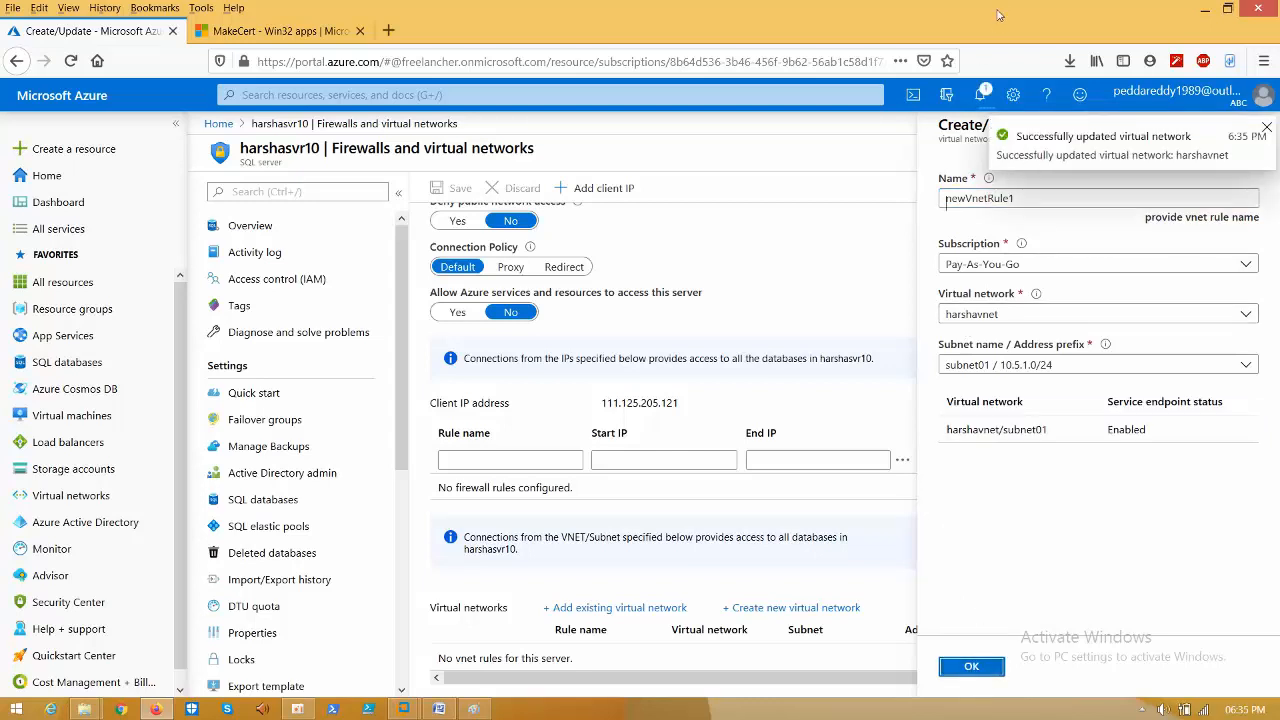
left_click(983, 95)
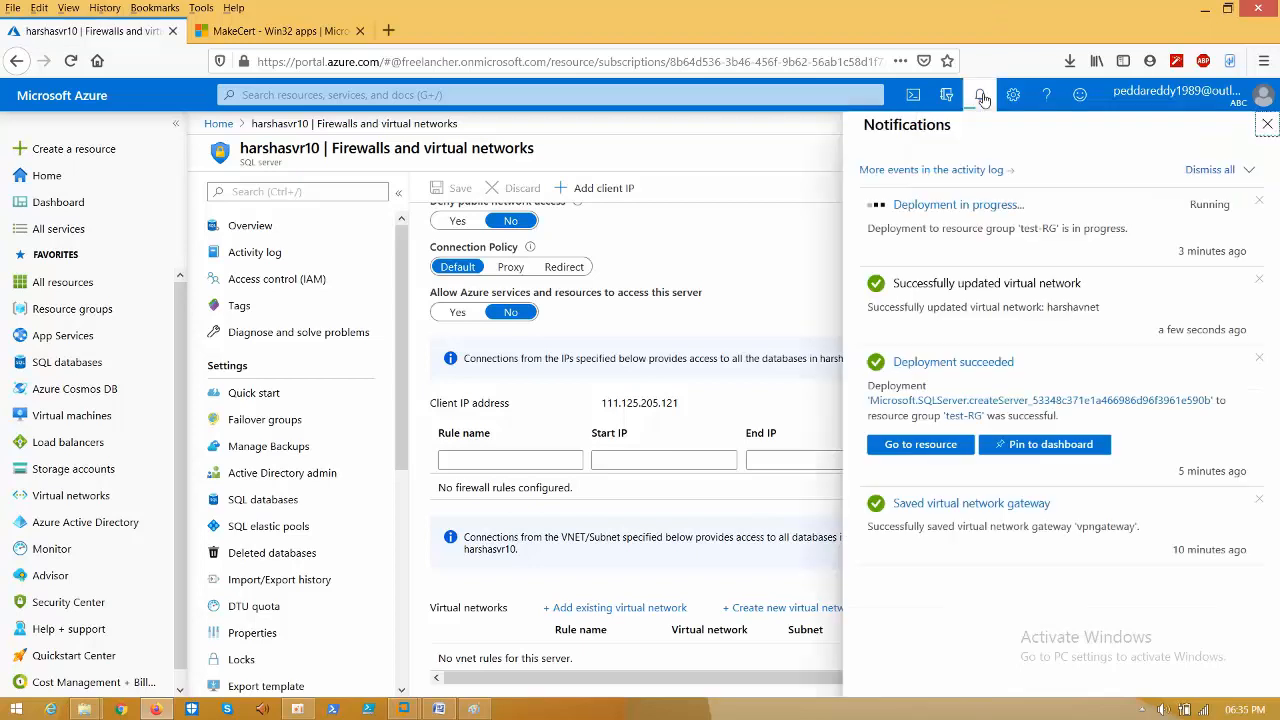
left_click(978, 214)
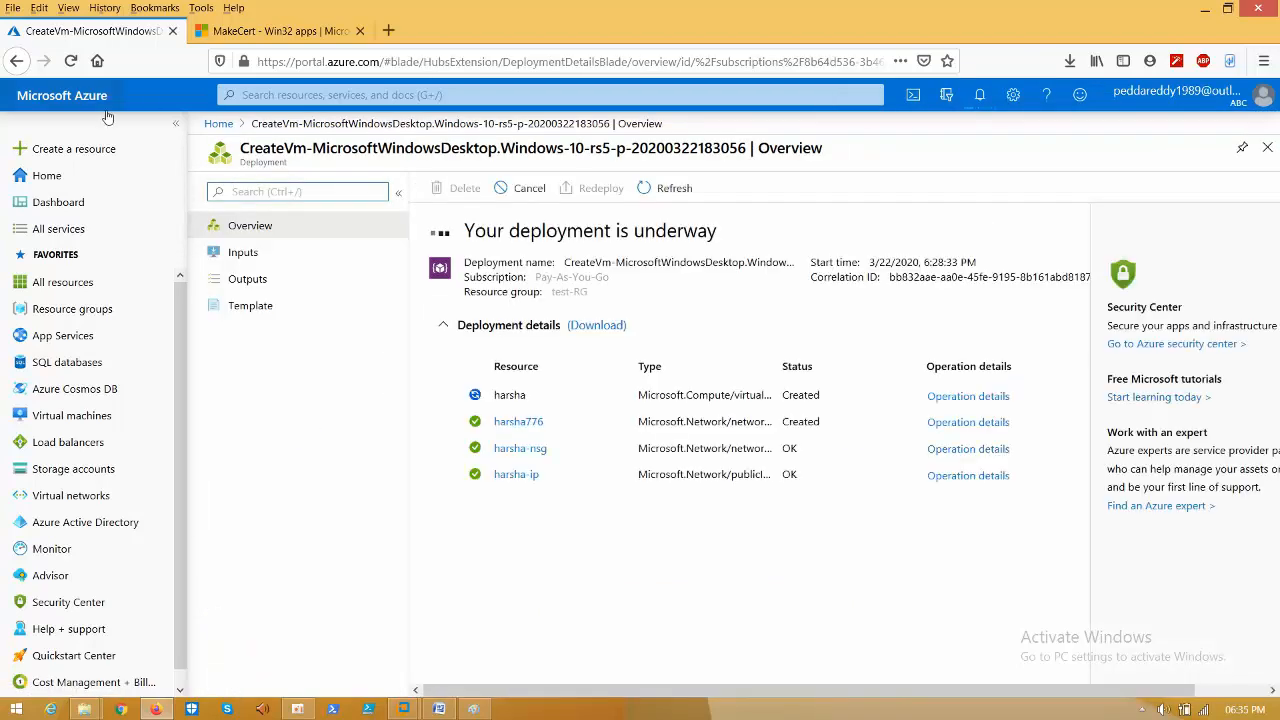
left_click(14, 61)
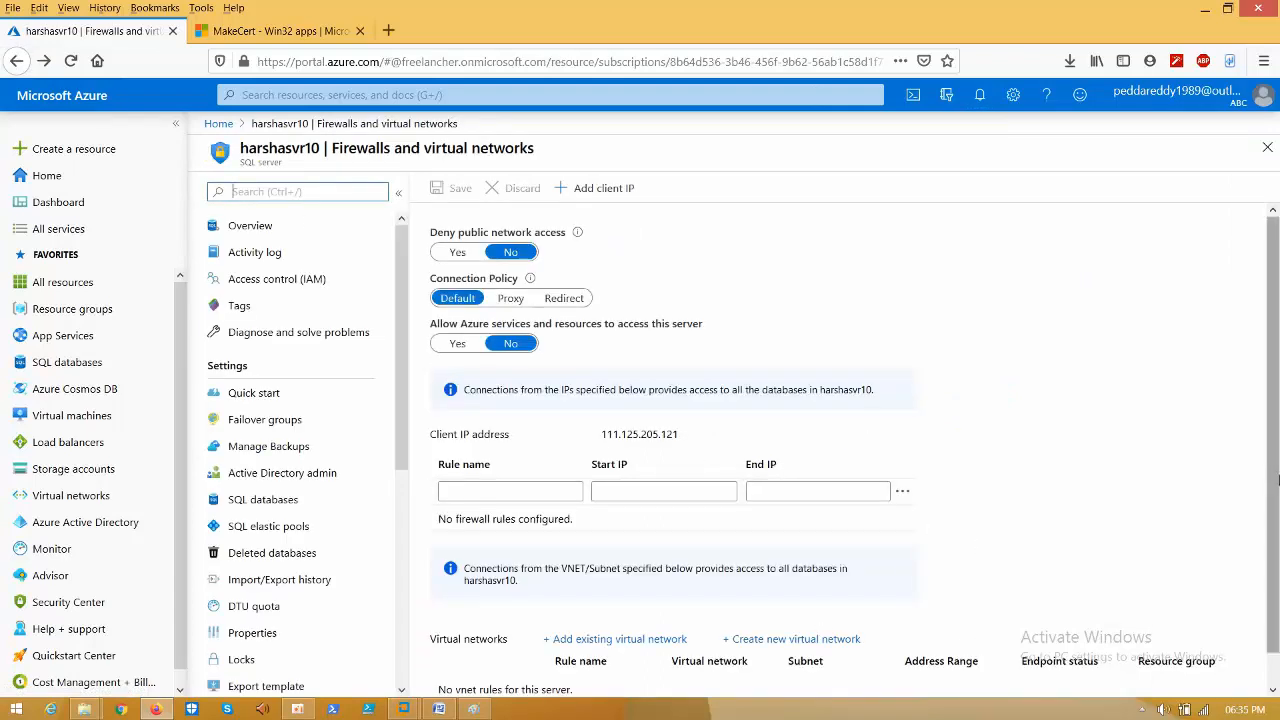
- Retry adding newVnetRule1 for harshavnet subnet01, dismiss the failure notification, and reload the portal
scroll(1100, 480, "down", 1)
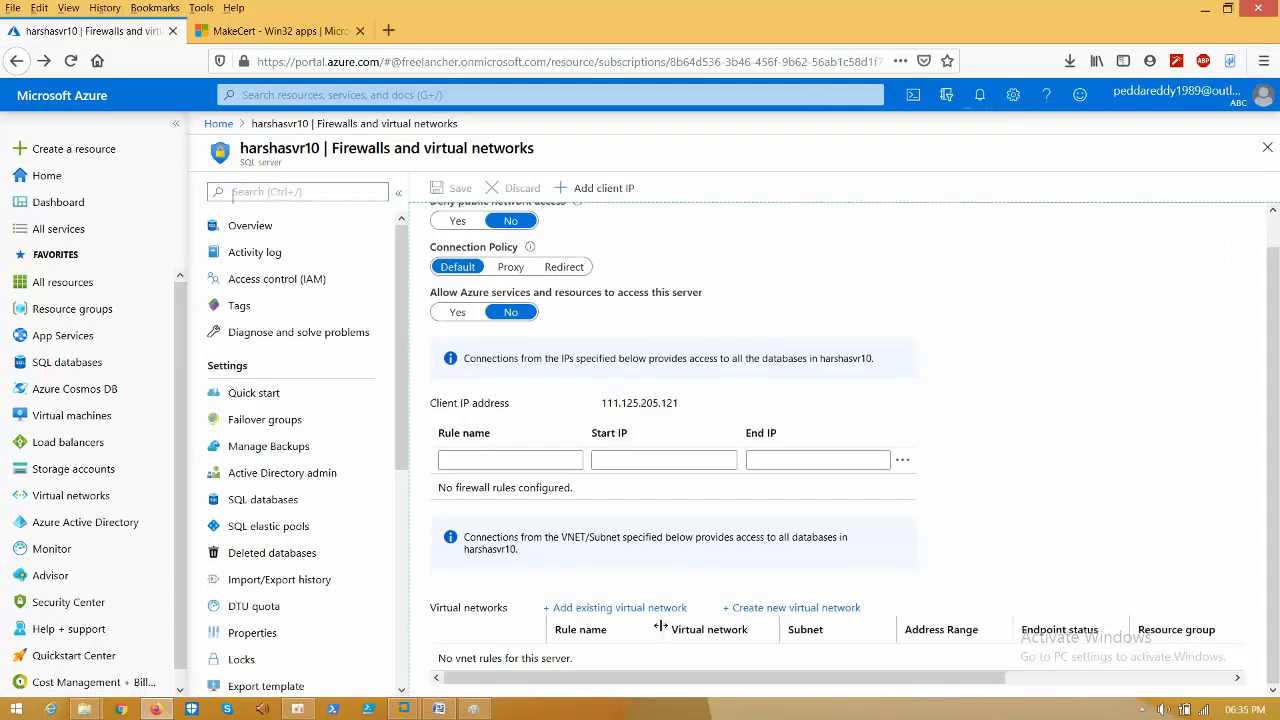
left_click(634, 608)
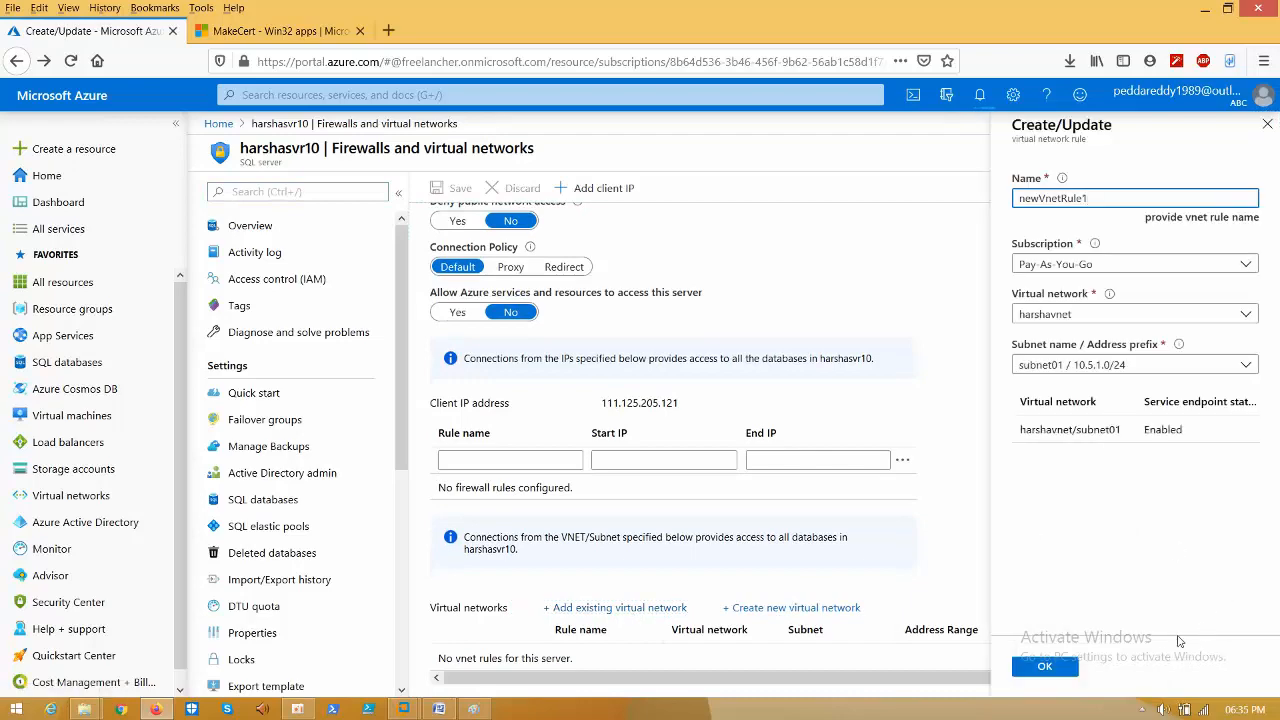
left_click(1058, 667)
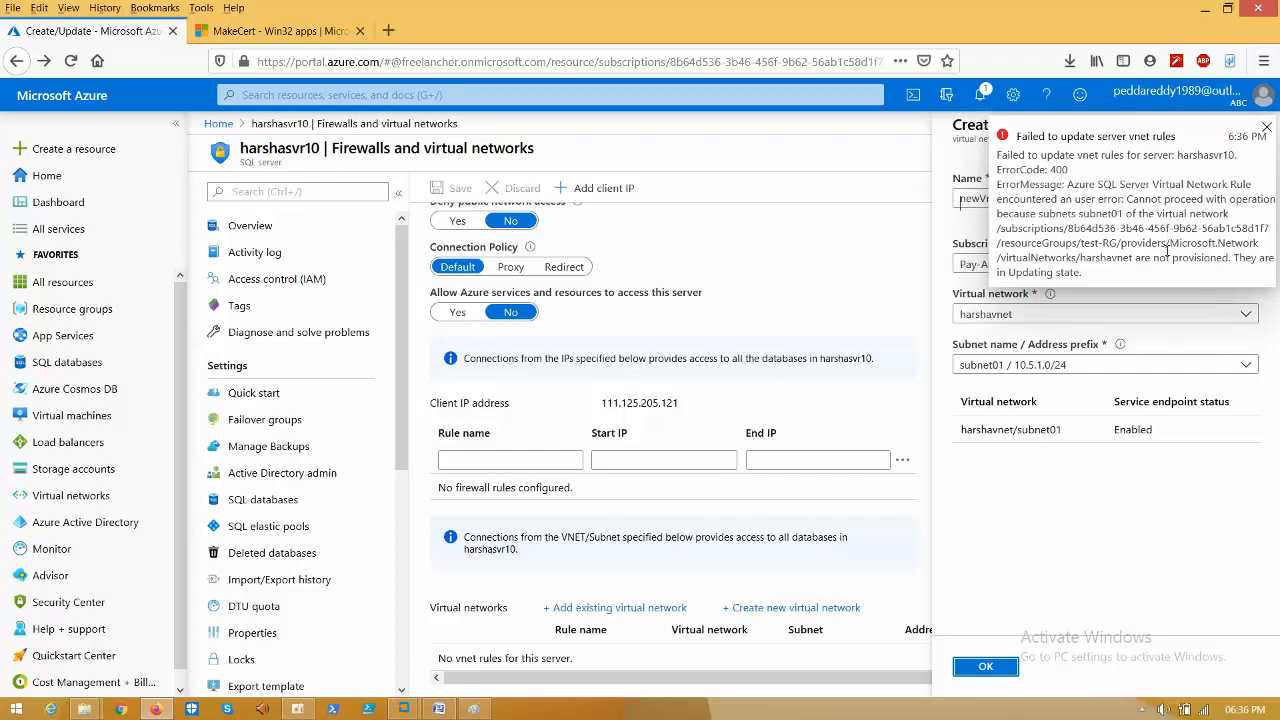
left_click(1266, 132)
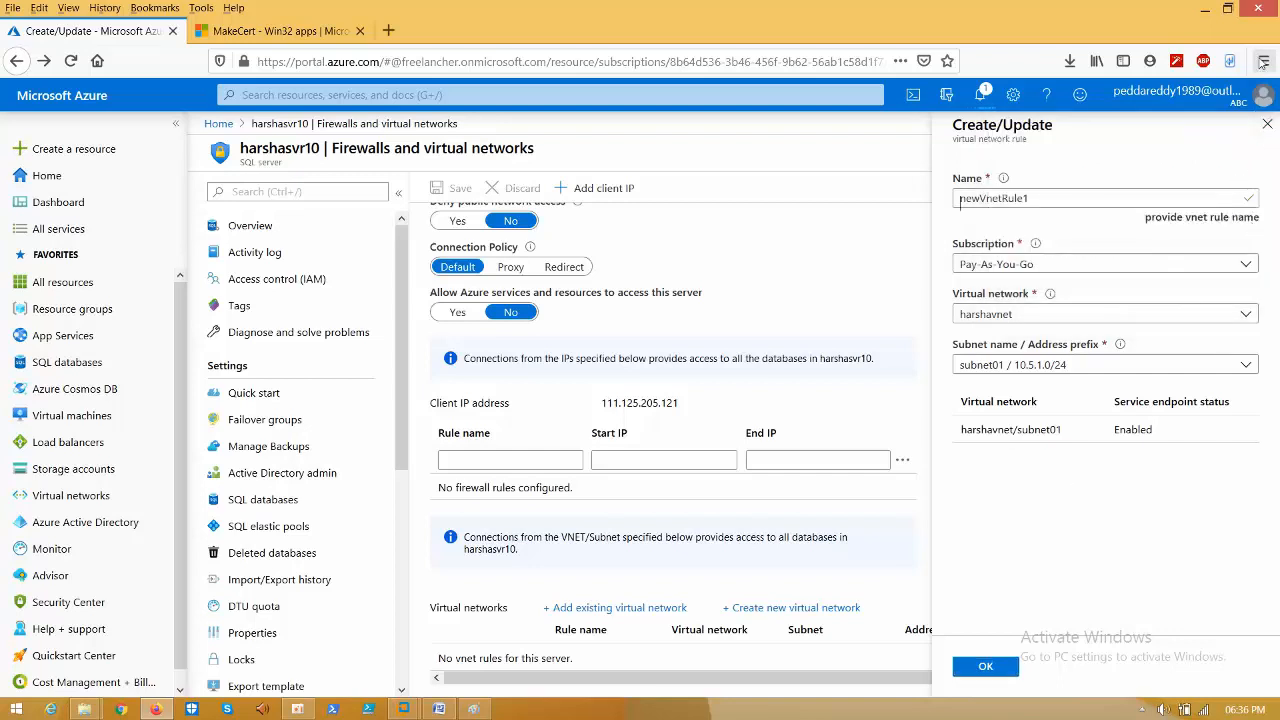
left_click(1267, 125)
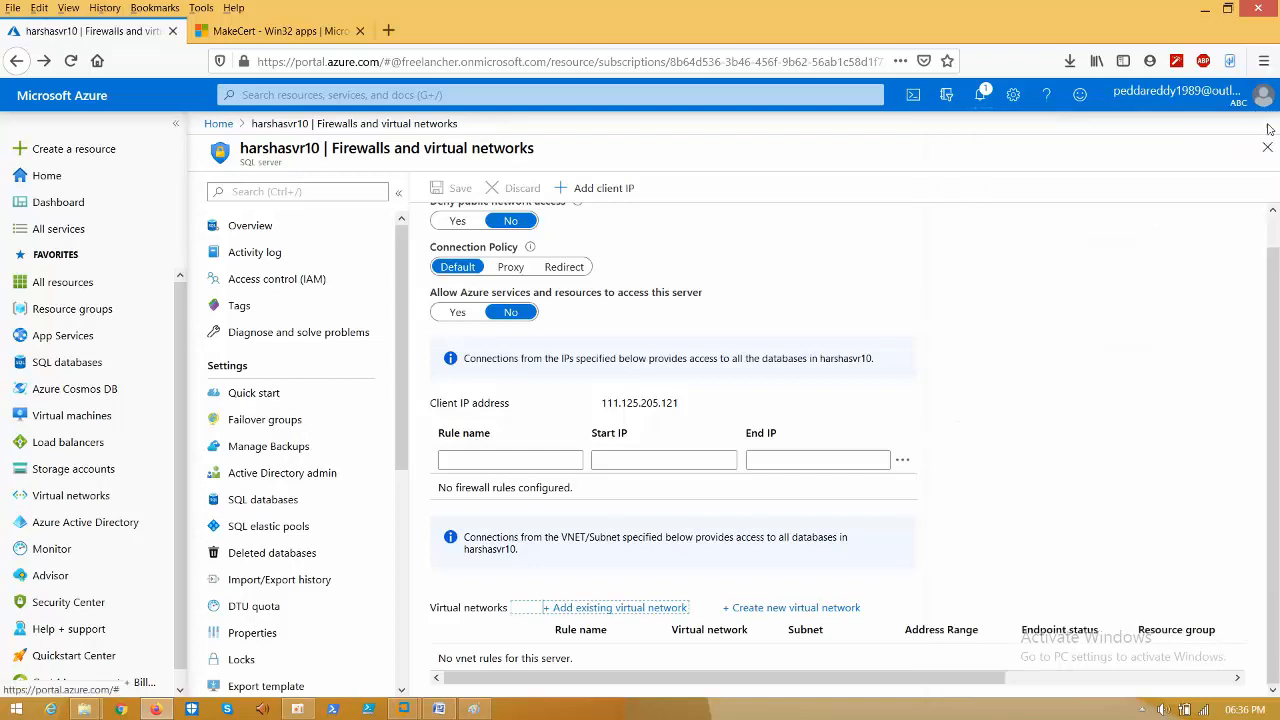
left_click(985, 104)
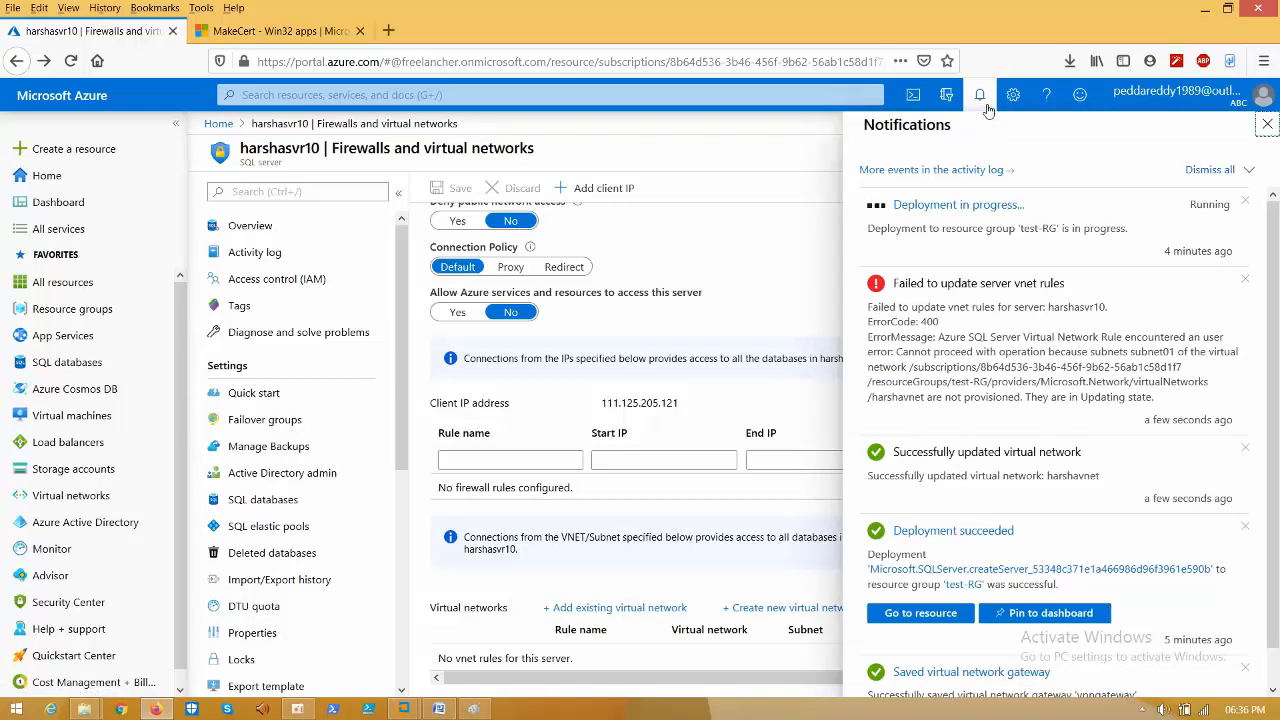
left_click(1244, 283)
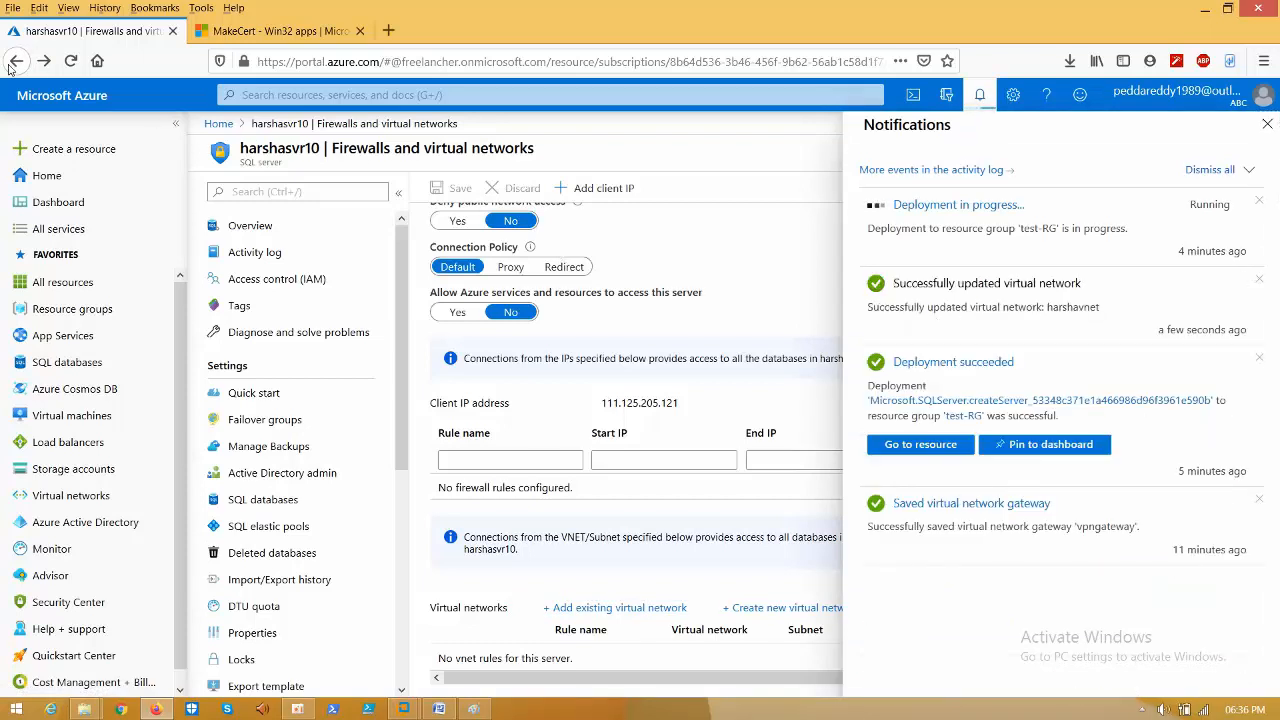
left_click(70, 61)
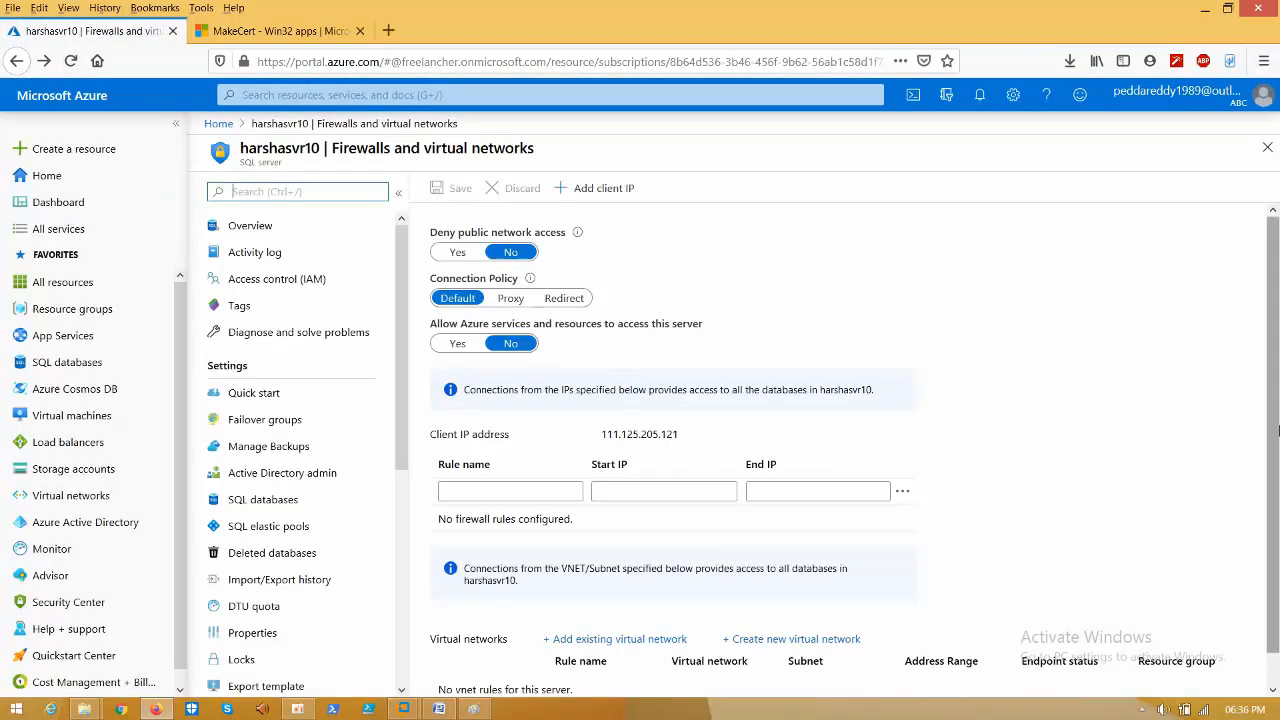
- Resubmit the subnet01 VNet rule and reload until newVnetRule1 (10.5.1.0/24) appears as Enabled
scroll(1277, 430, "down", 1)
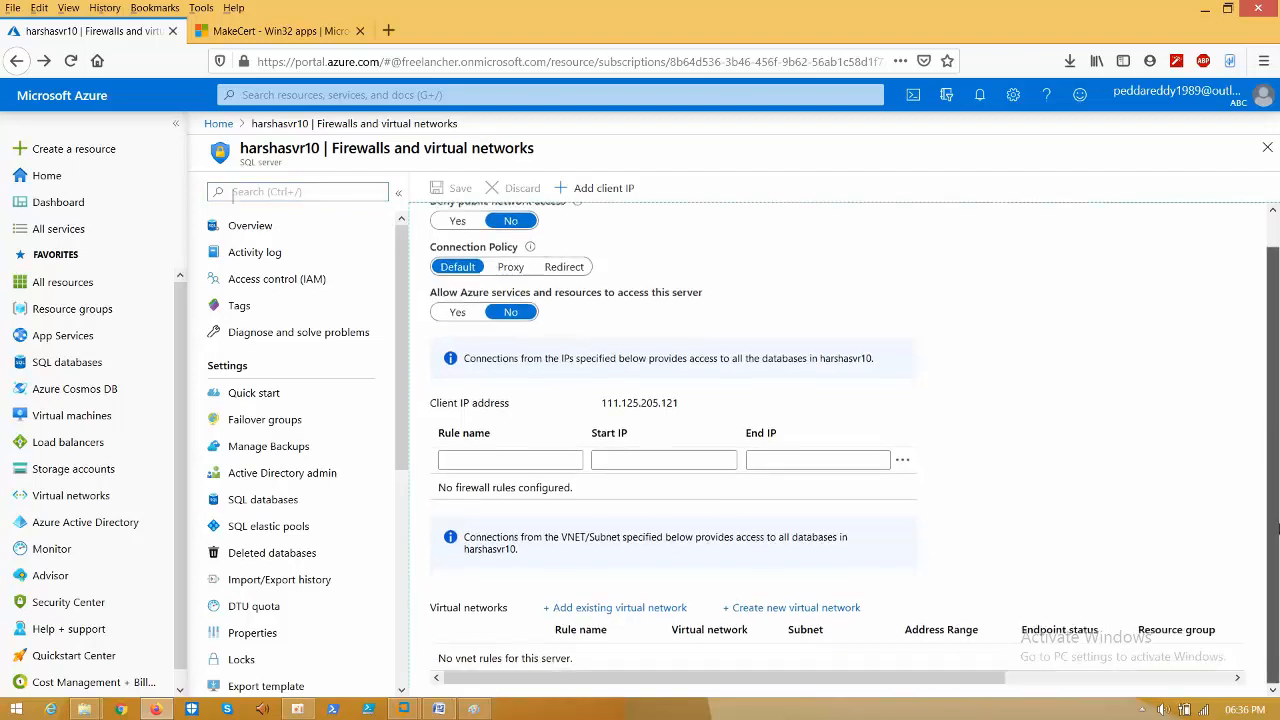
left_click(620, 609)
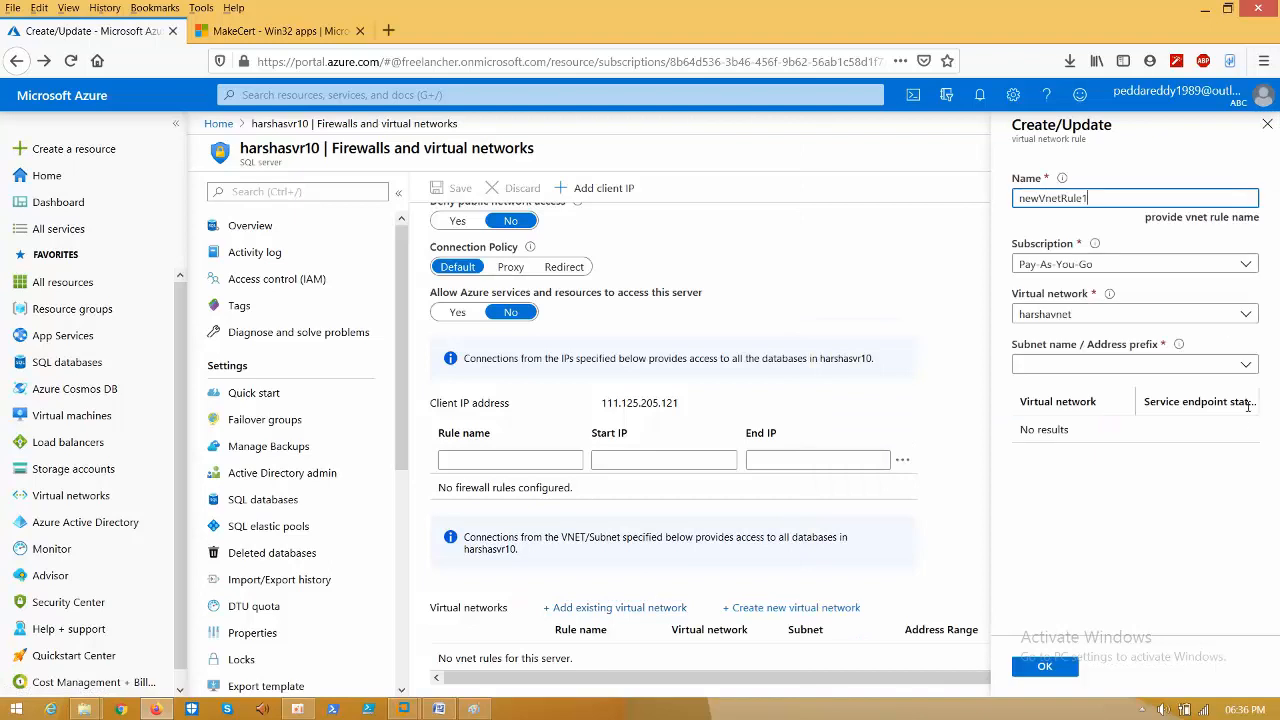
left_click(1044, 672)
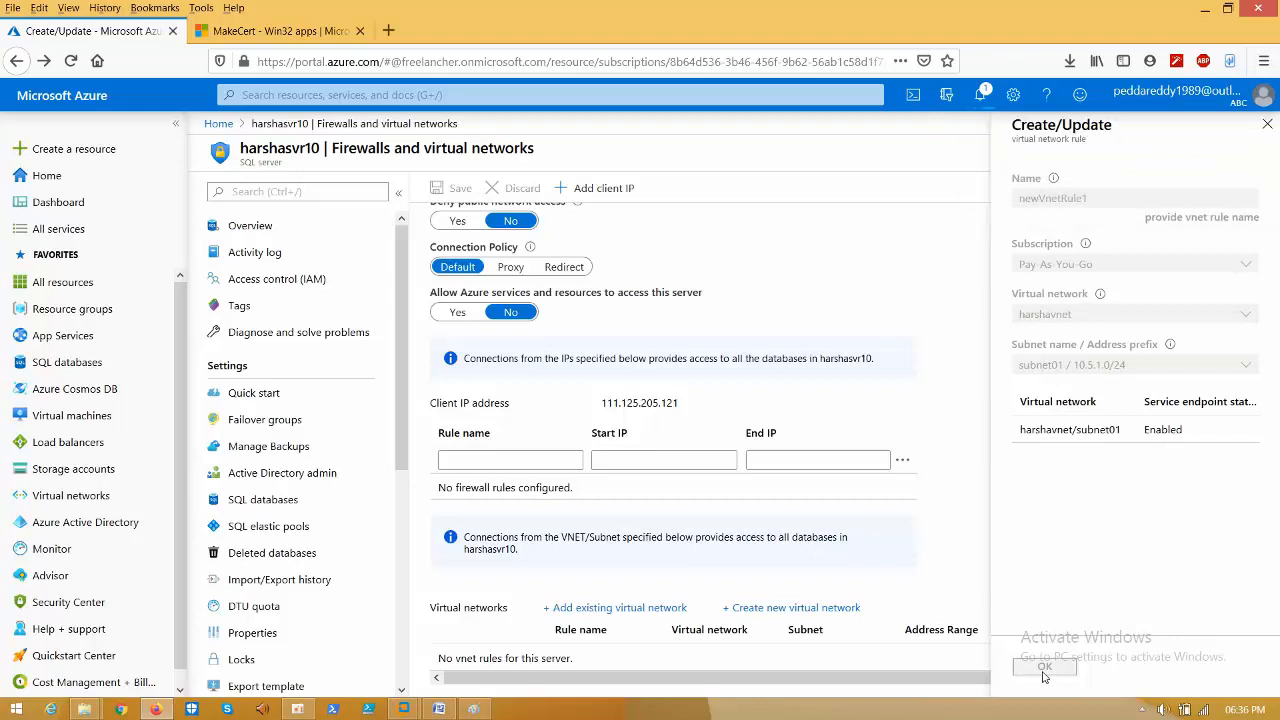
left_click(981, 96)
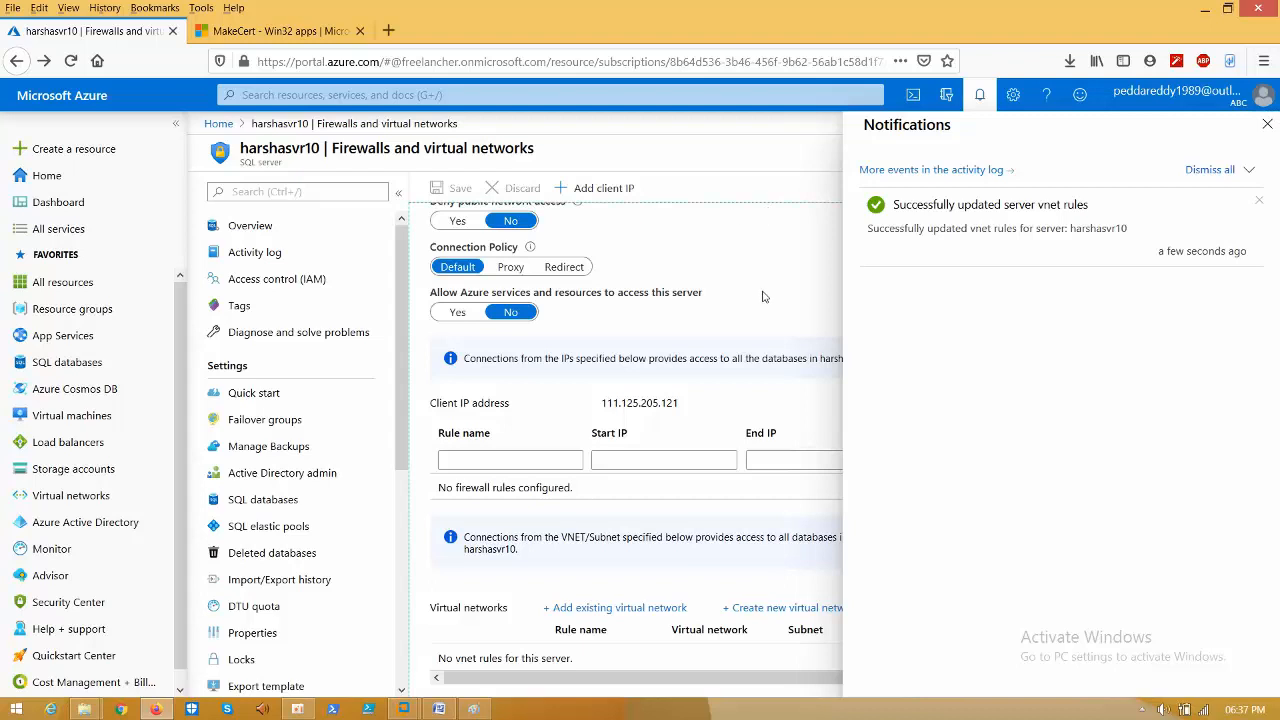
left_click(1268, 126)
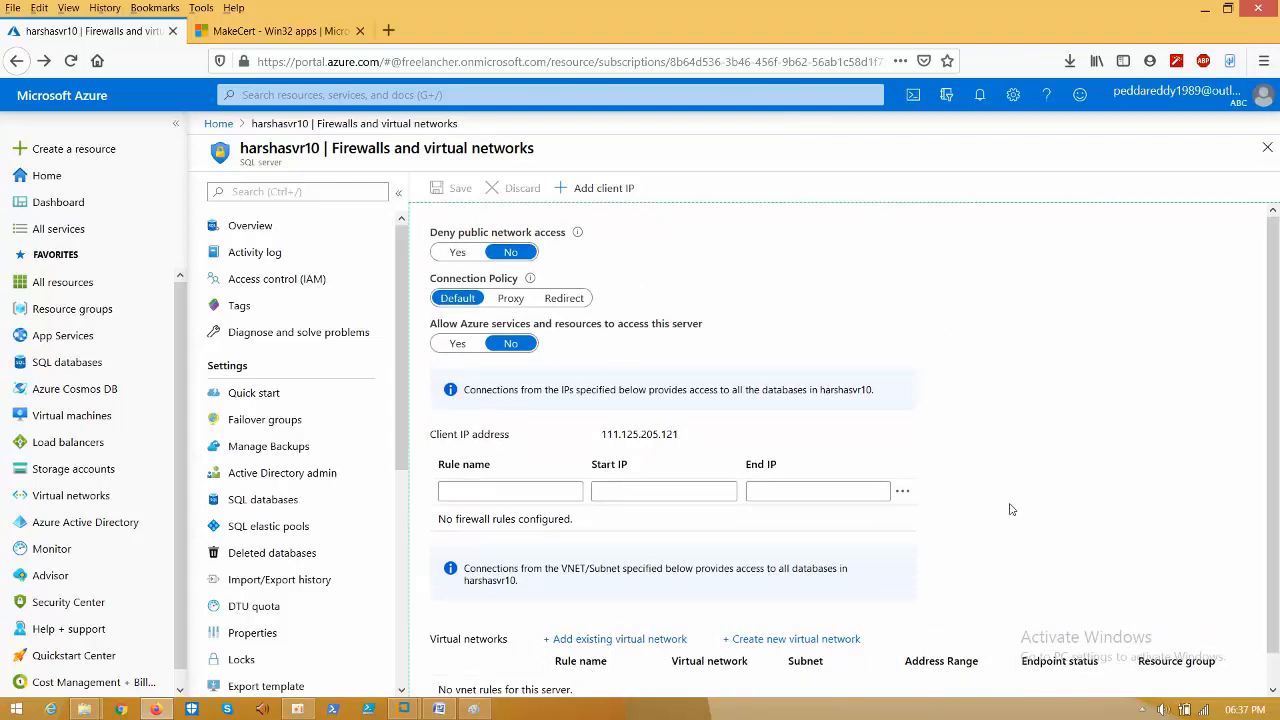
scroll(1277, 458, "down", 1)
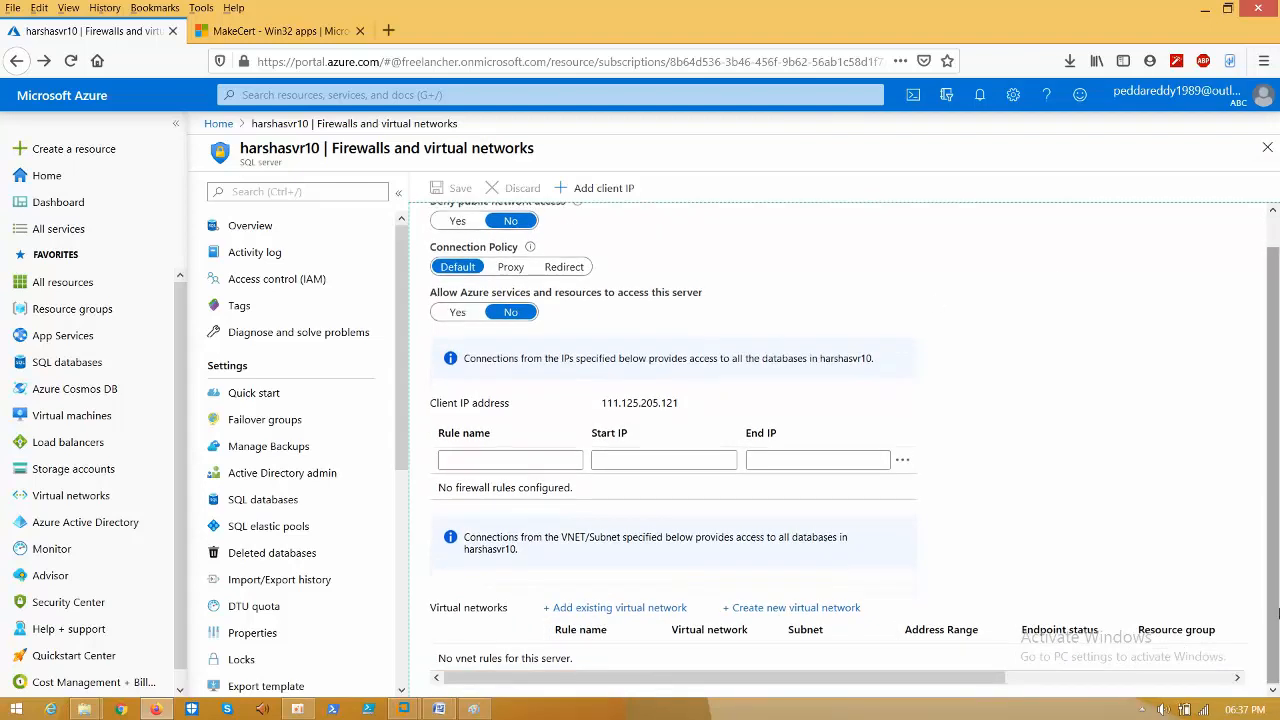
left_click(70, 63)
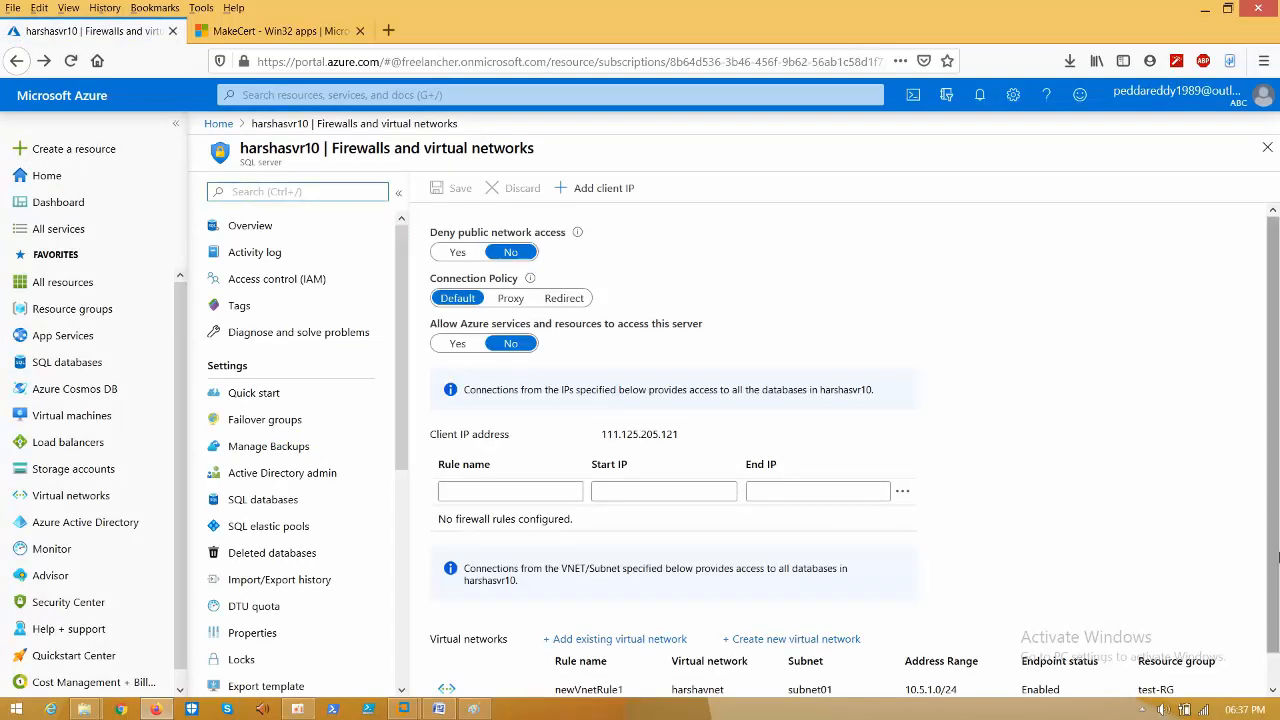
scroll(800, 530, "down", 1)
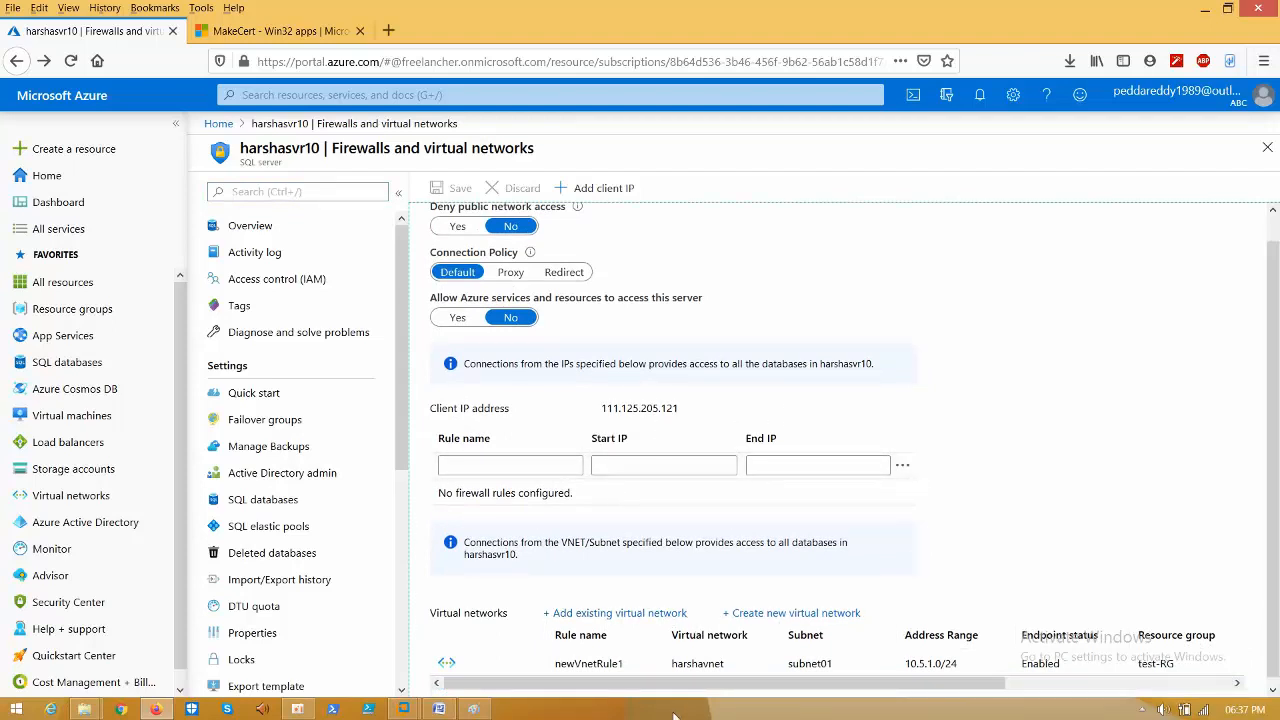
left_click(406, 708)
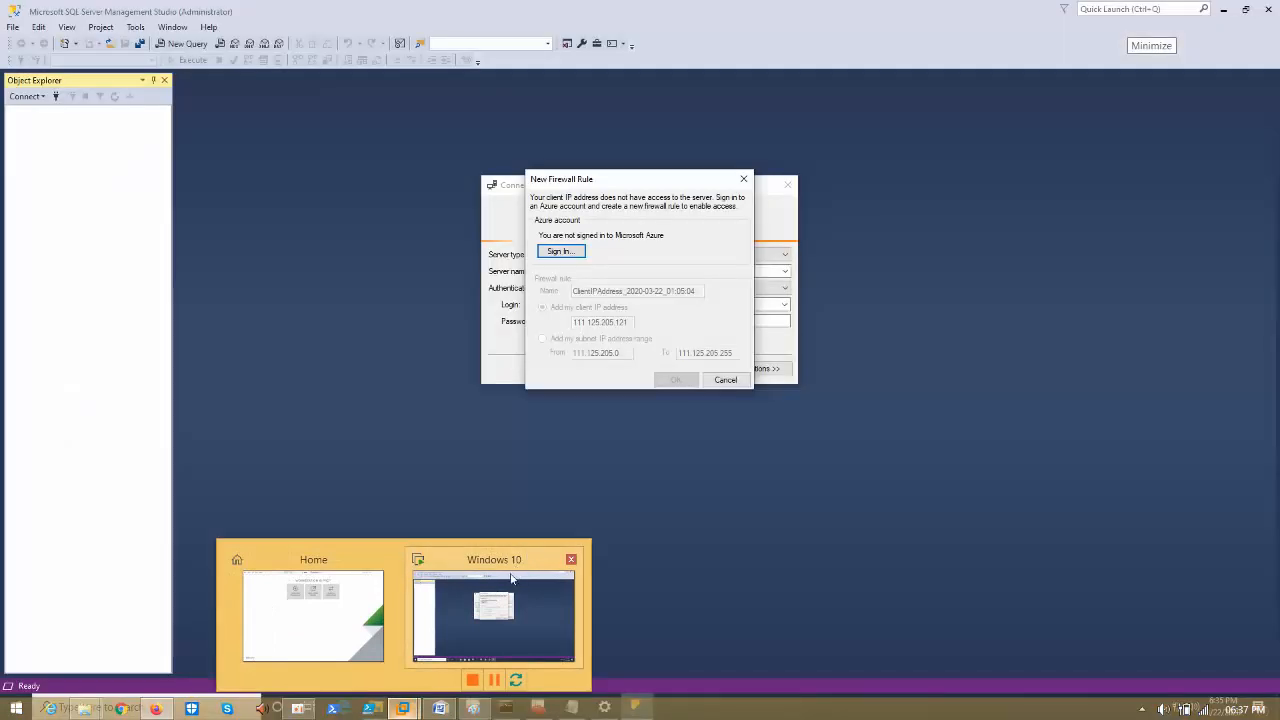
- Dismiss the New Firewall Rule prompt in SSMS and retry the connection
left_click(494, 625)
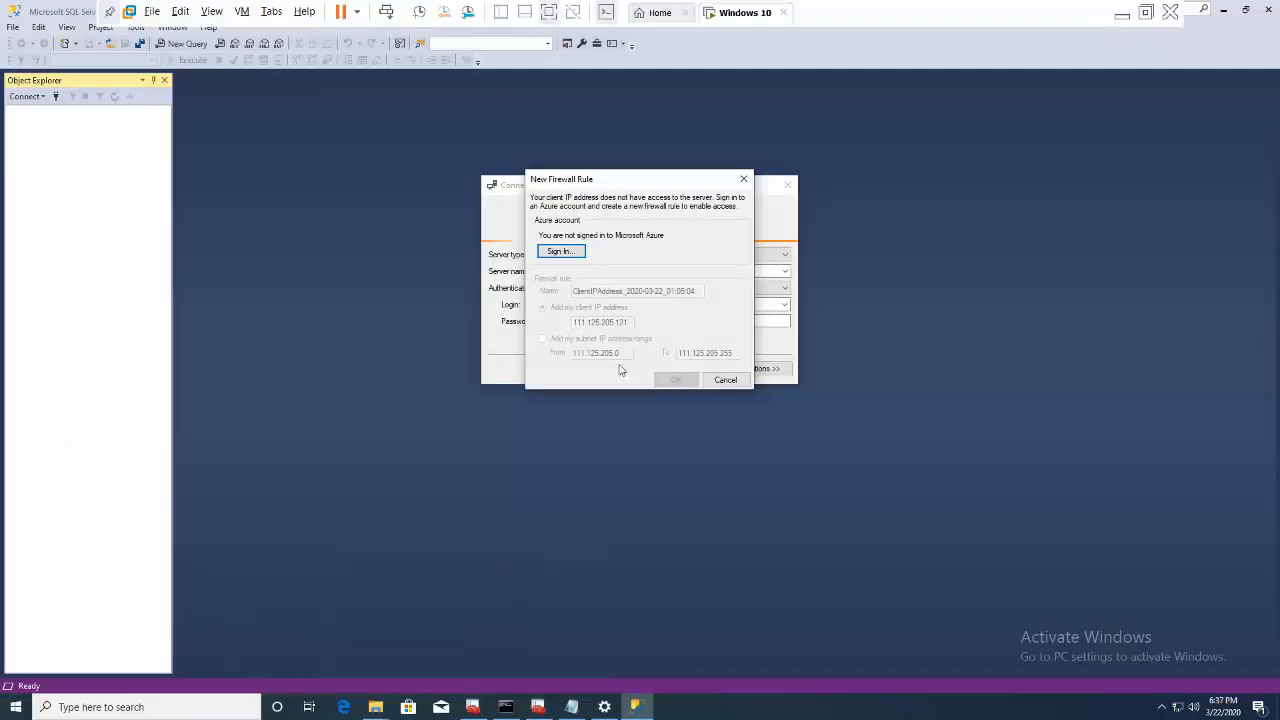
left_click(725, 380)
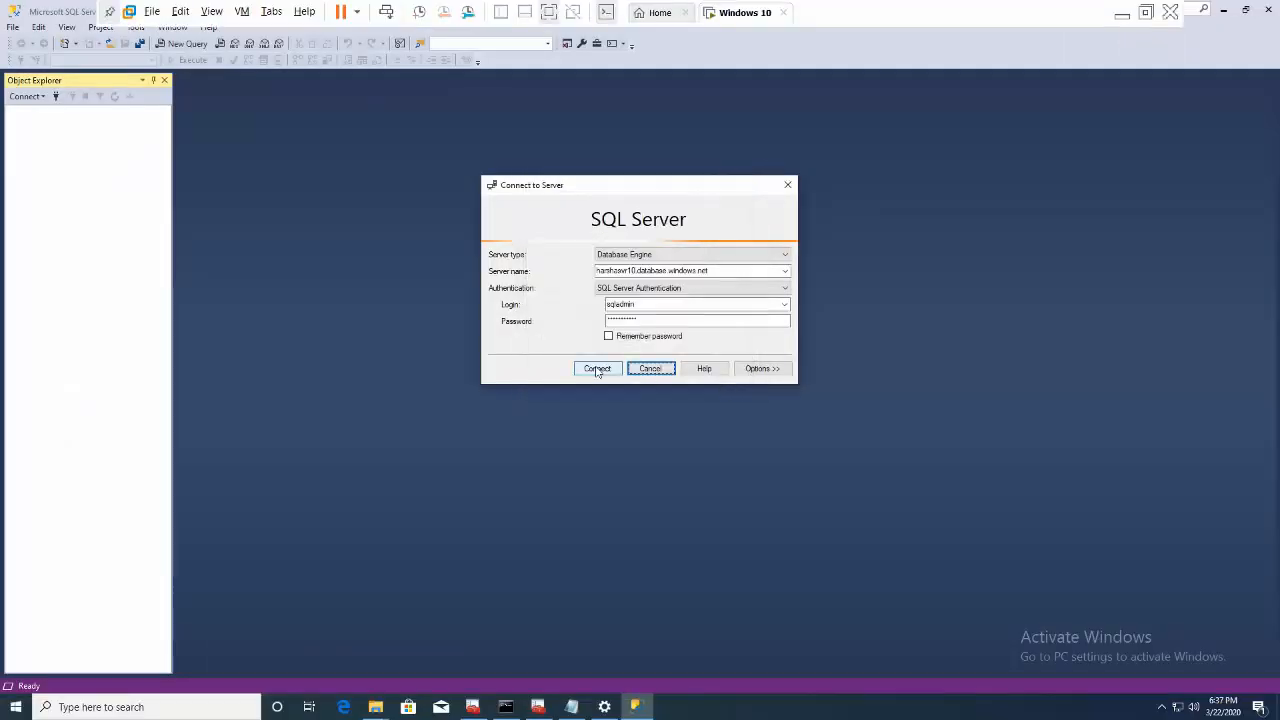
left_click(597, 370)
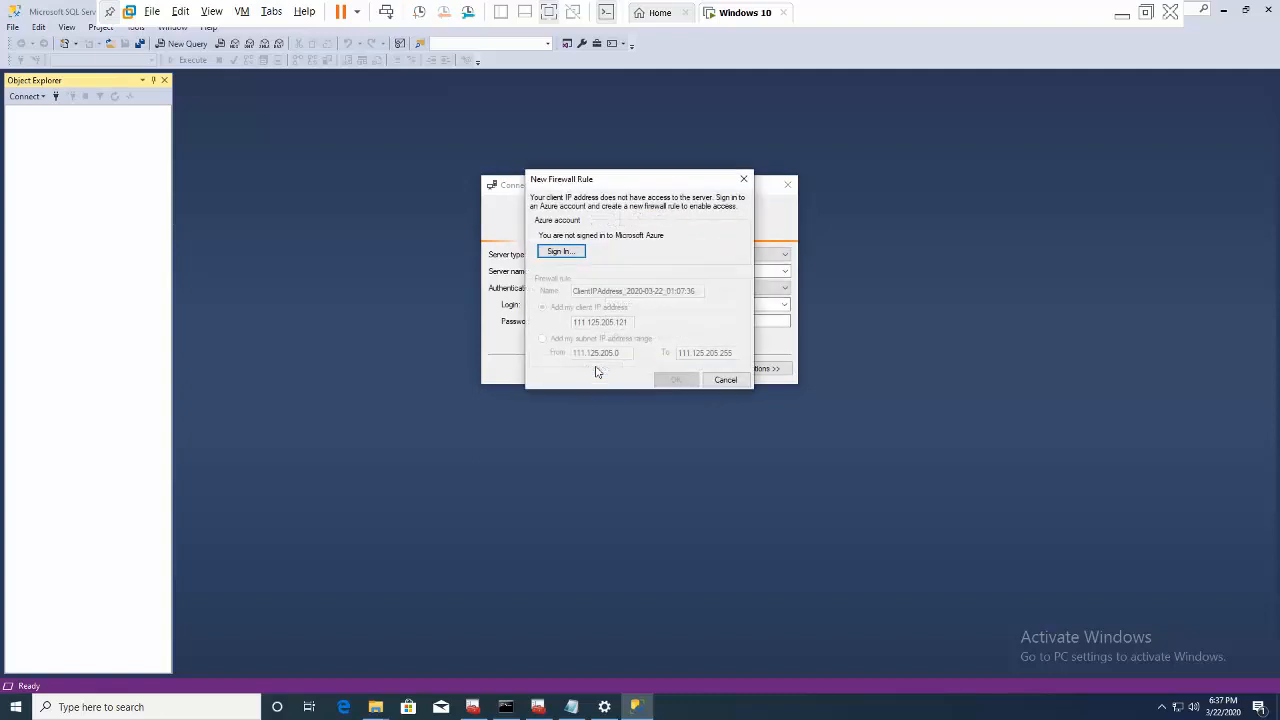
left_click(740, 382)
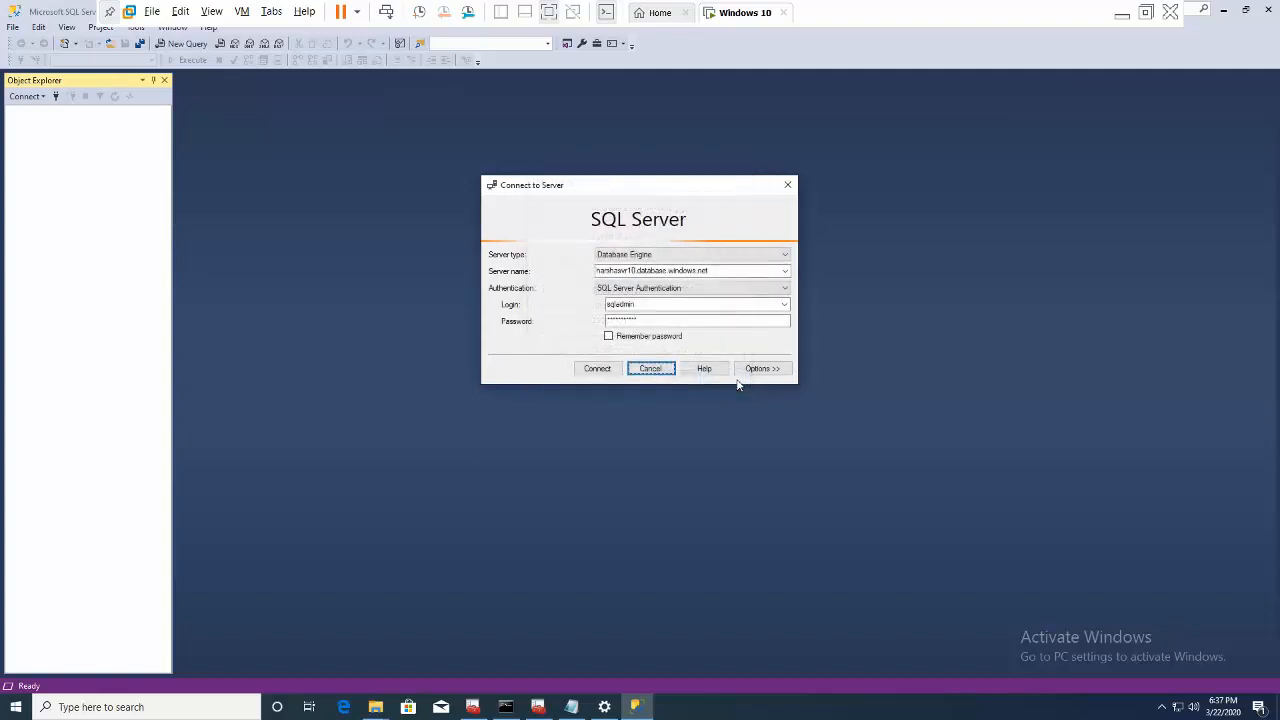
- Check the harshavnet VPN connection, retry connecting, and close the firewall prompt again
left_click(1177, 707)
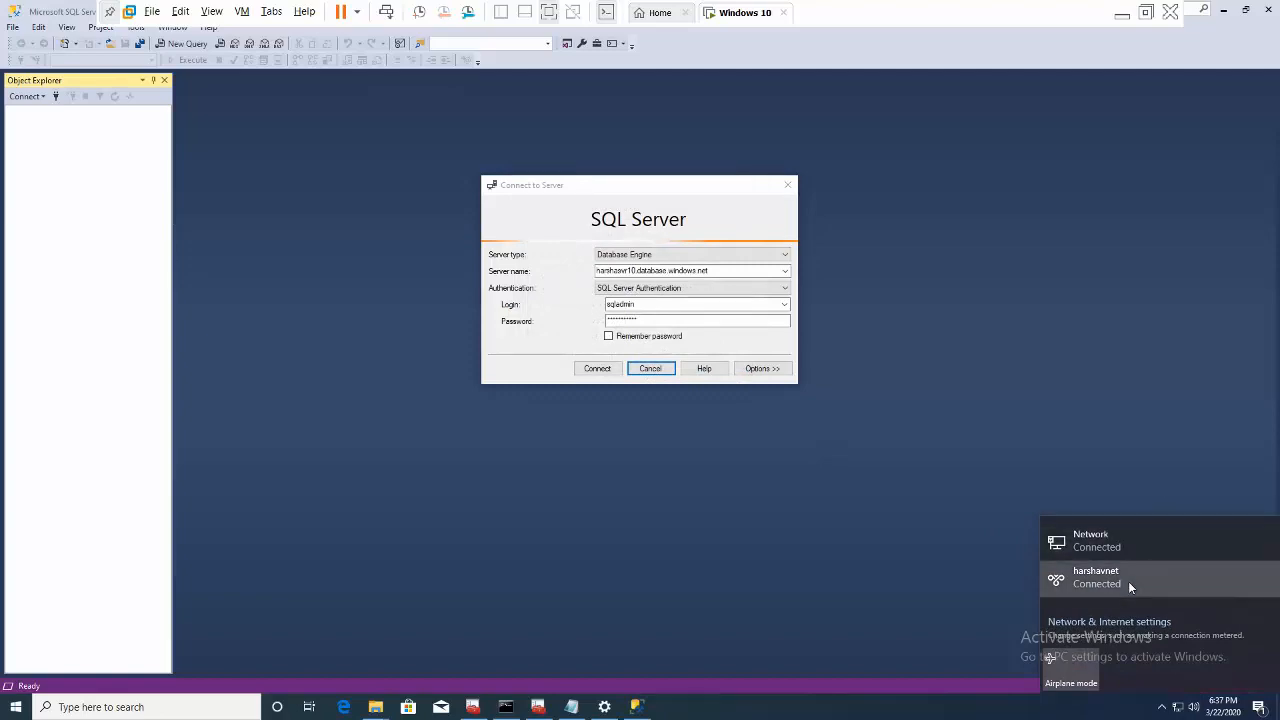
left_click(1128, 581)
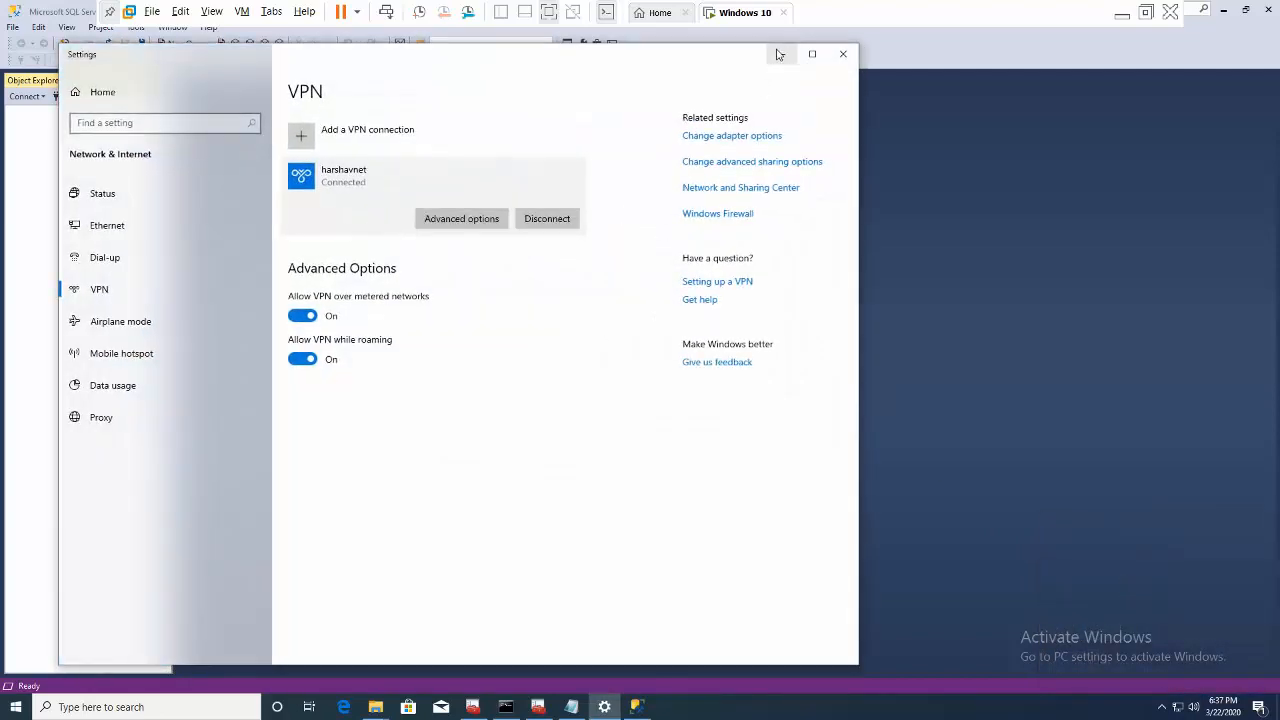
left_click(779, 55)
left_click(610, 368)
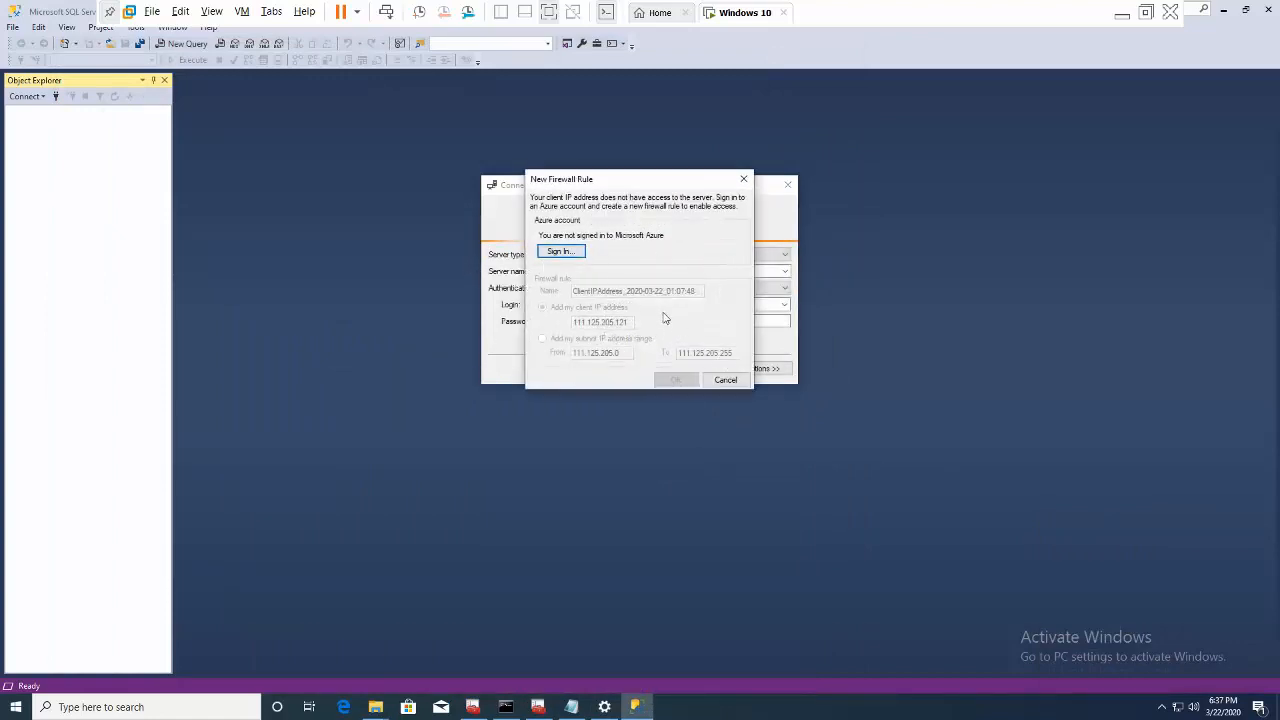
left_click(746, 179)
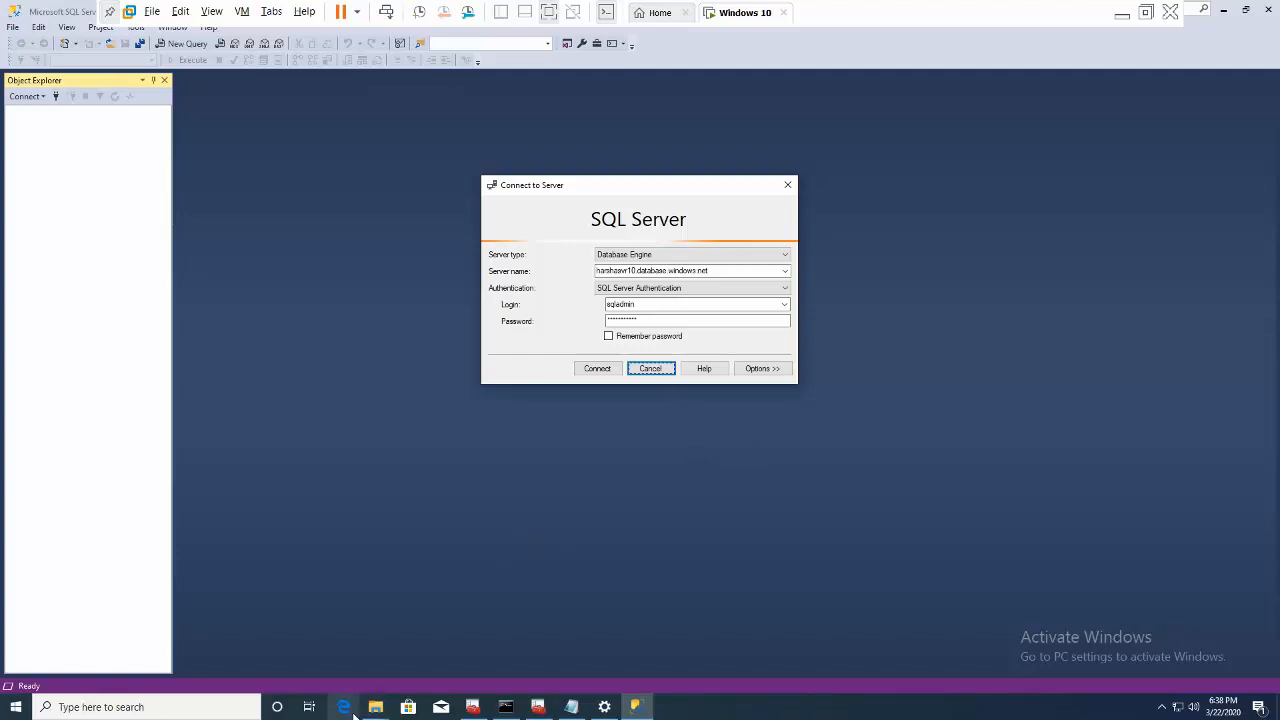
- Go from the portal Home to Virtual machines and open the running harsha VM's overview
left_click(1122, 16)
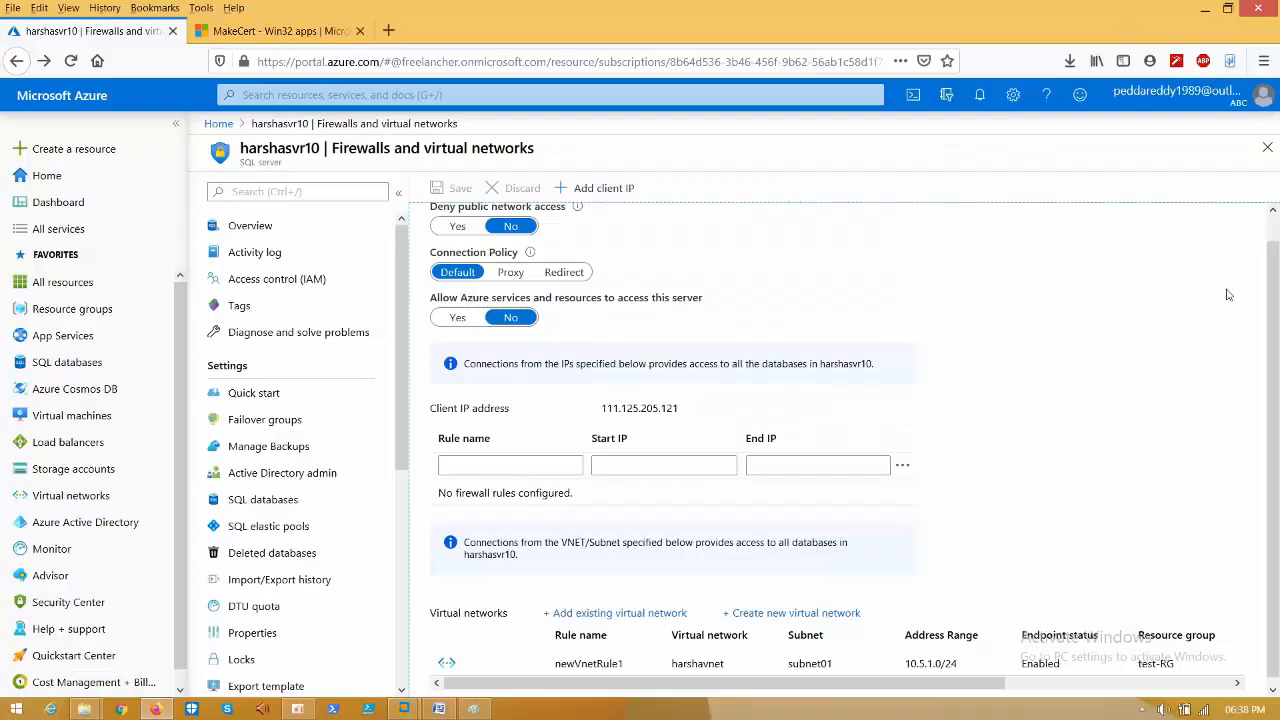
scroll(1277, 231, "up", 1)
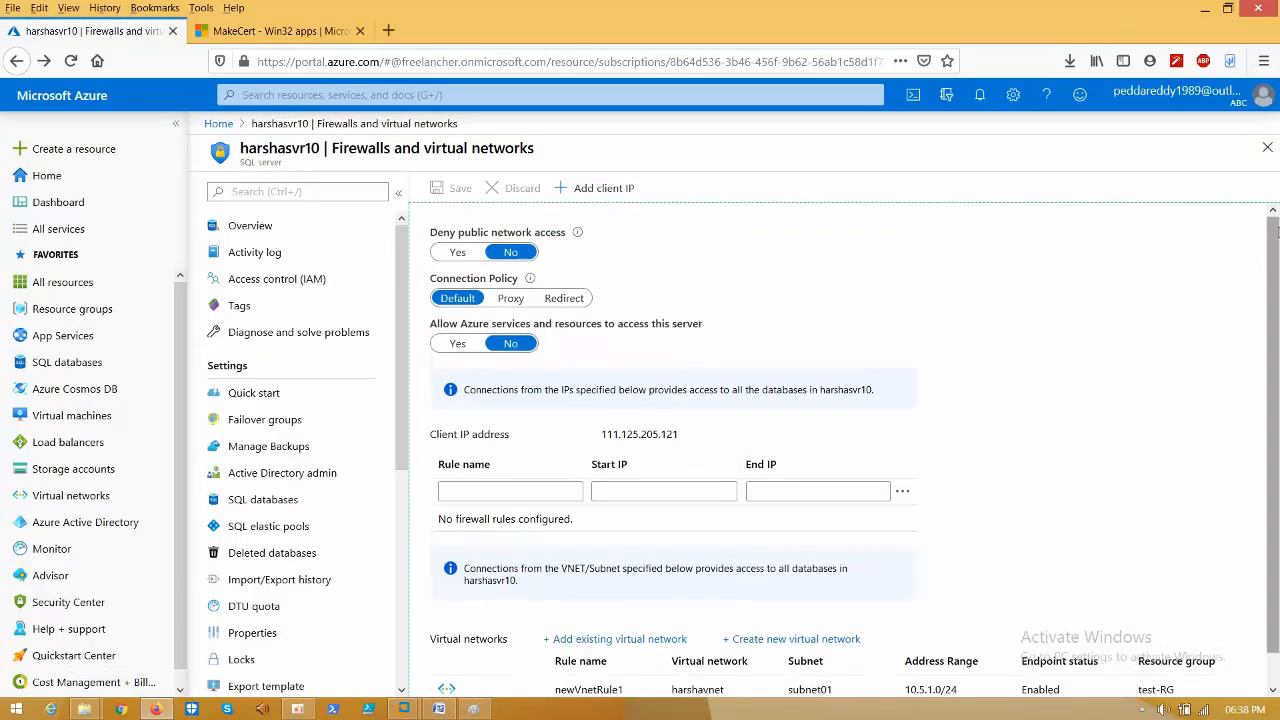
left_click(246, 190)
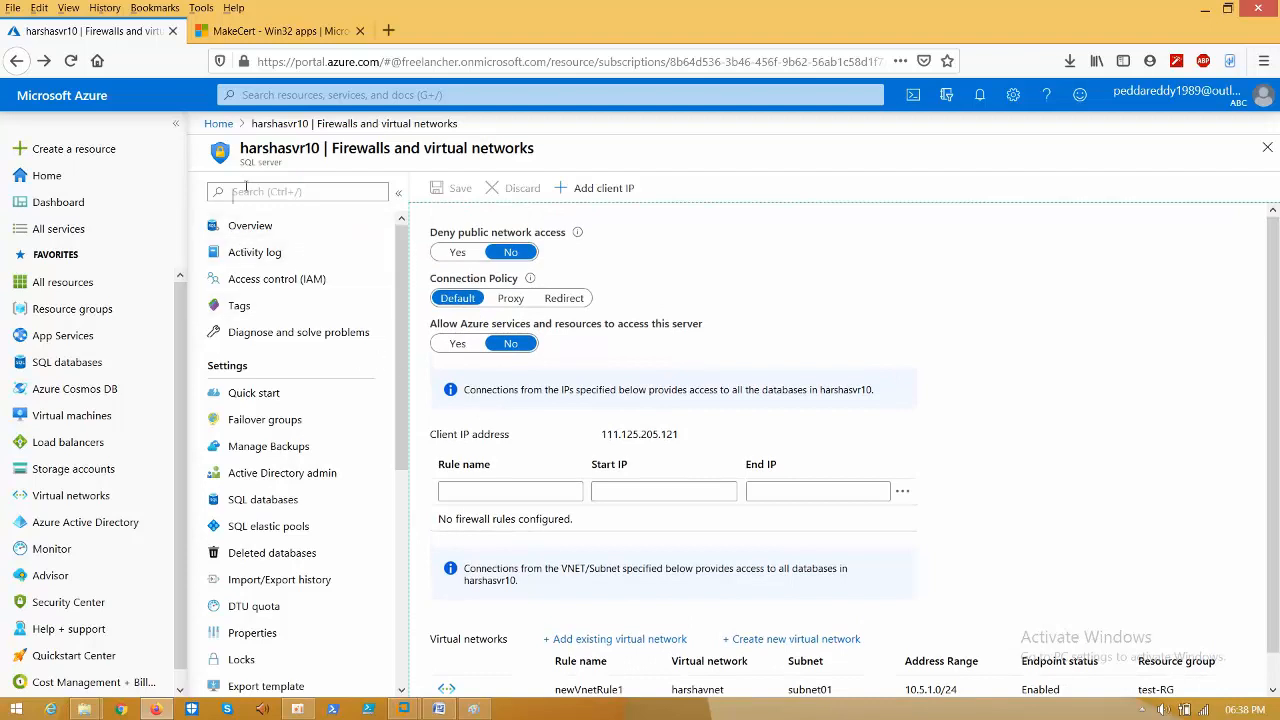
left_click(217, 124)
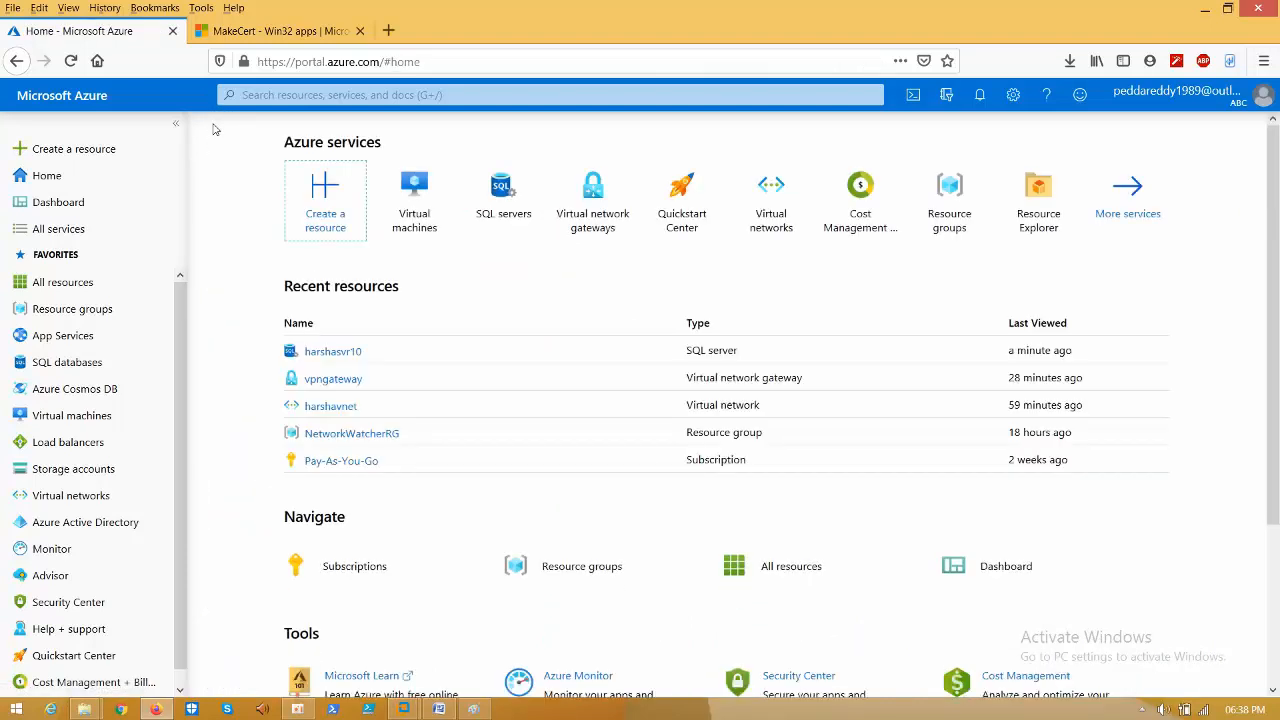
left_click(447, 215)
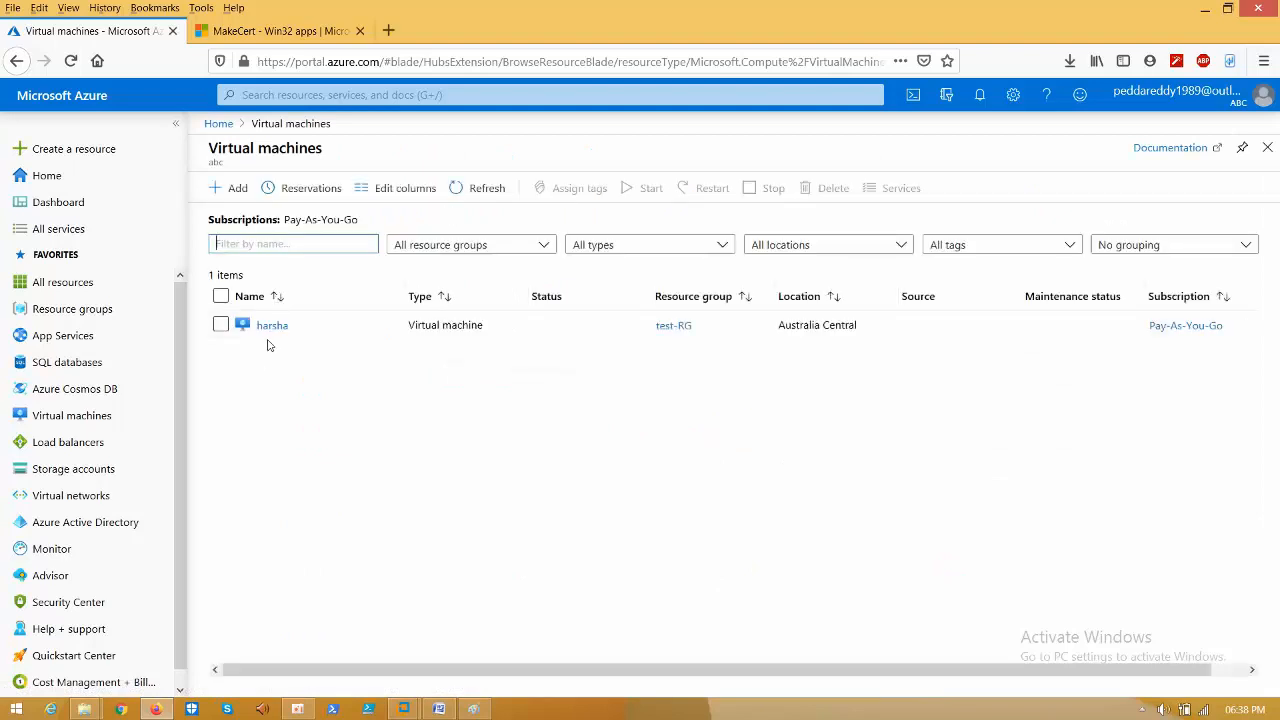
left_click(272, 326)
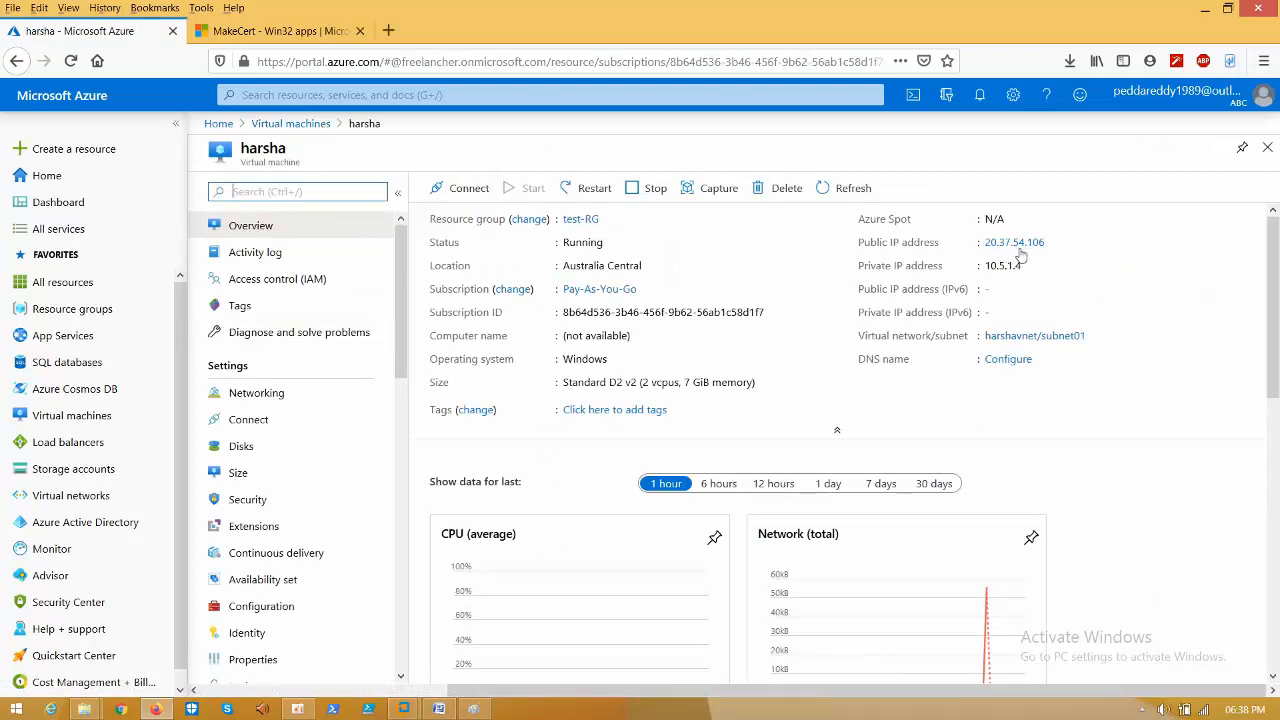
- Download the VM's RDP file and launch it in Remote Desktop Connection
left_click(452, 188)
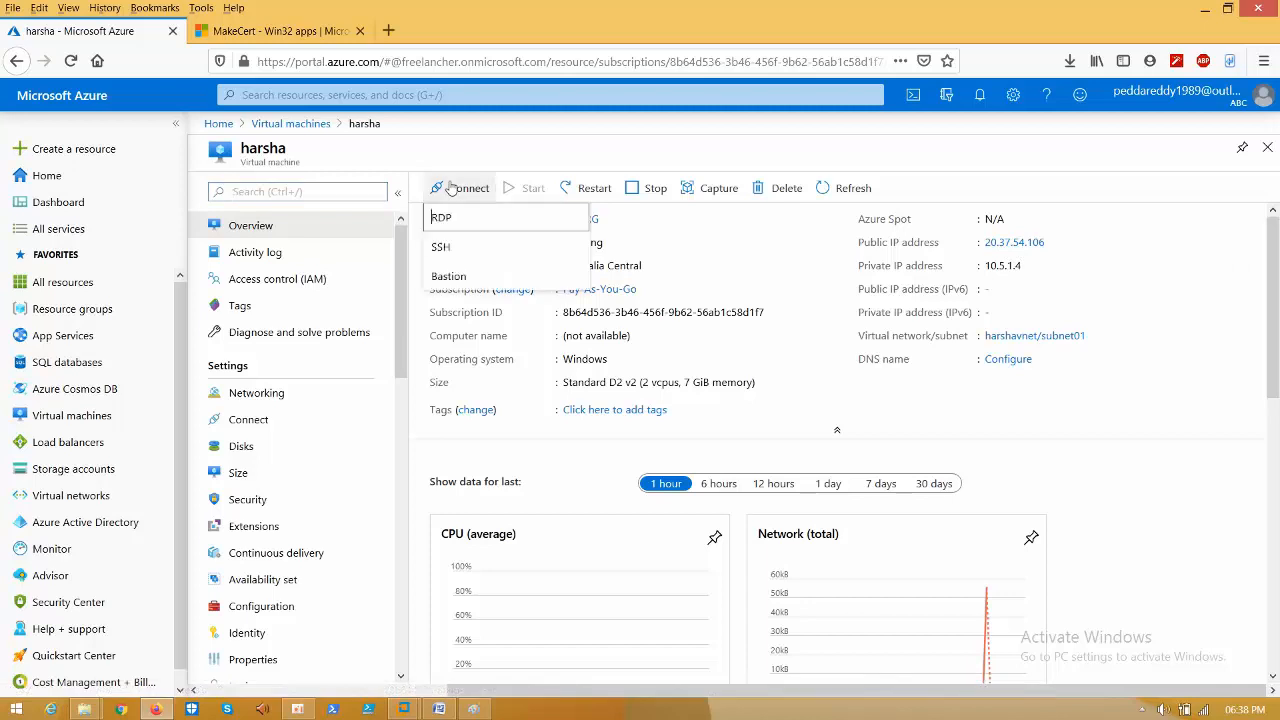
left_click(445, 218)
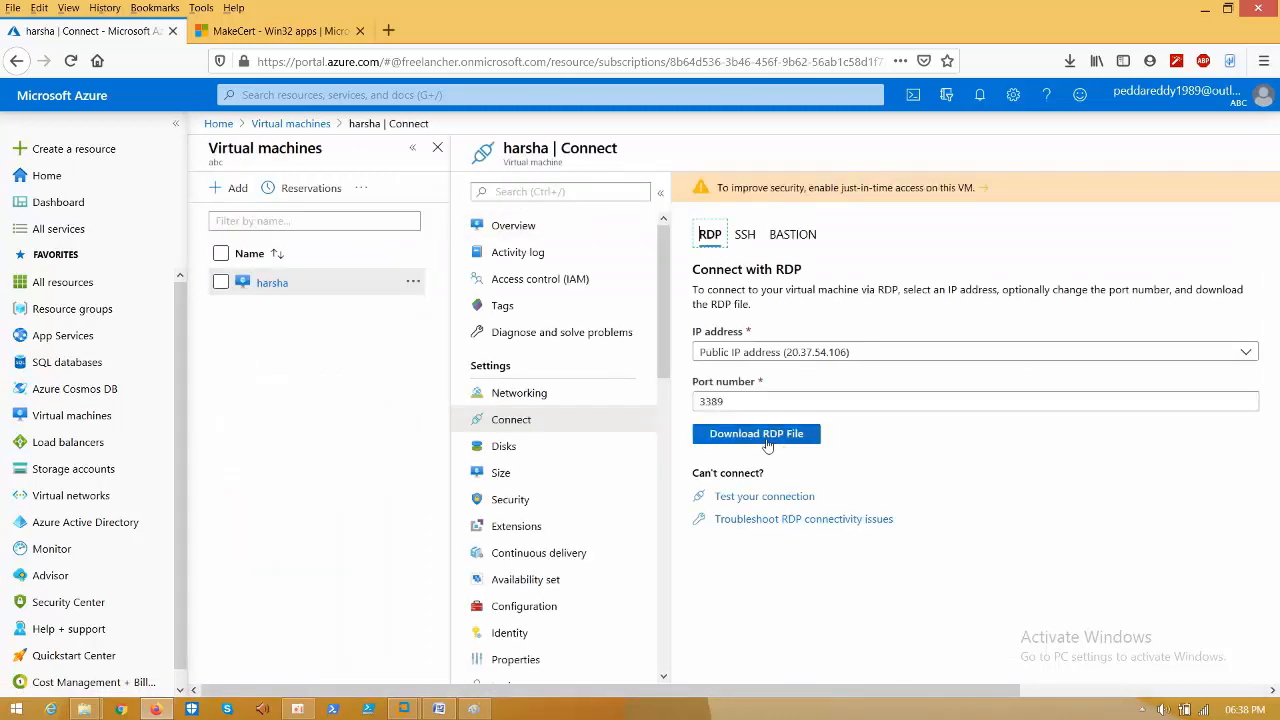
left_click(765, 438)
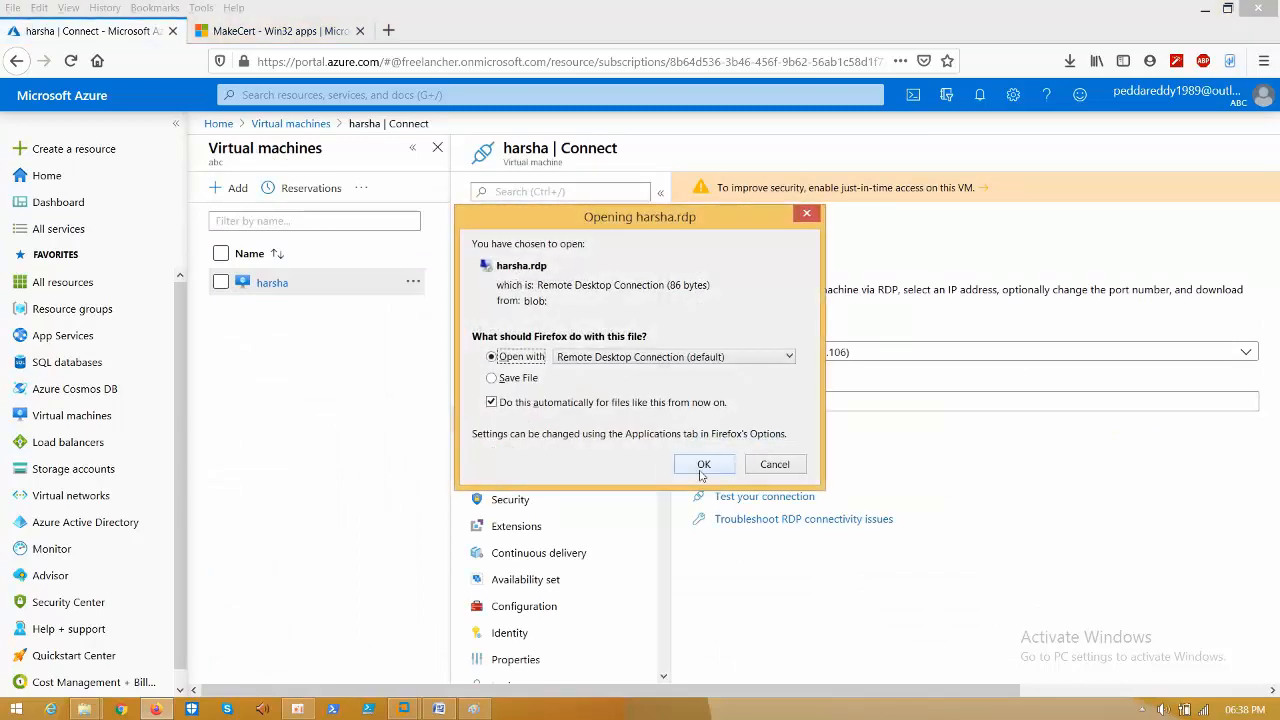
left_click(703, 464)
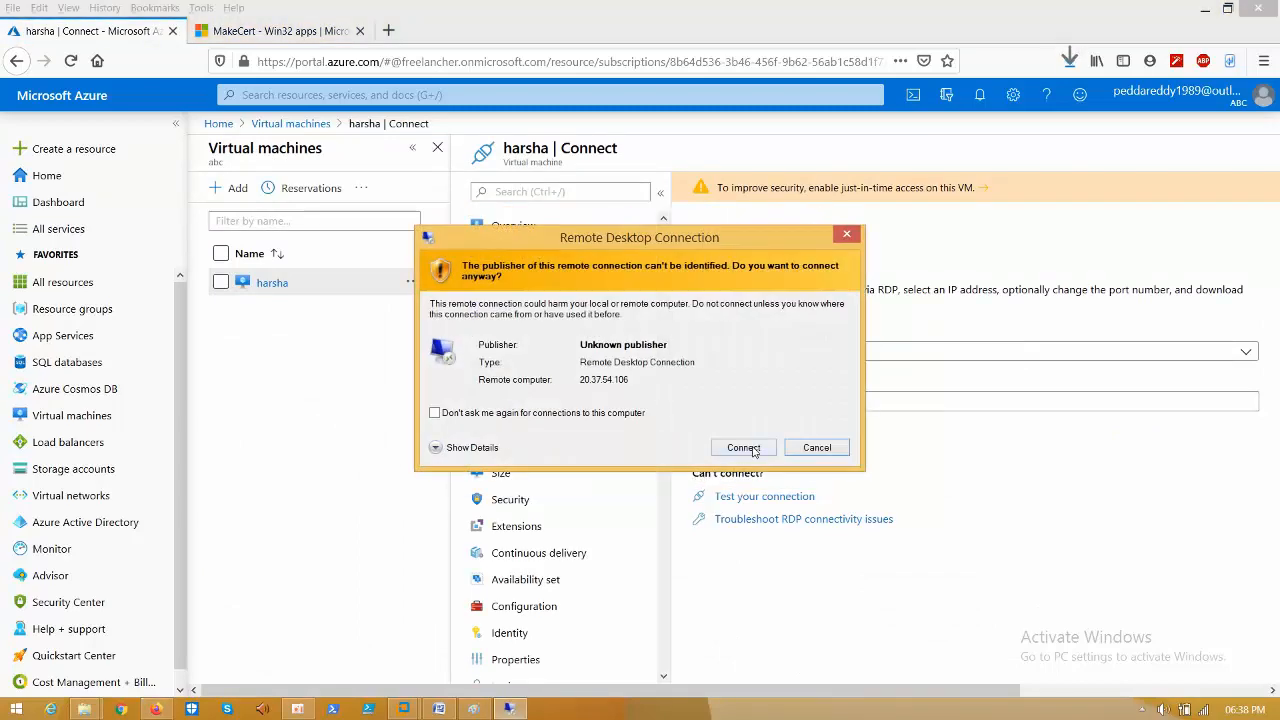
left_click(753, 452)
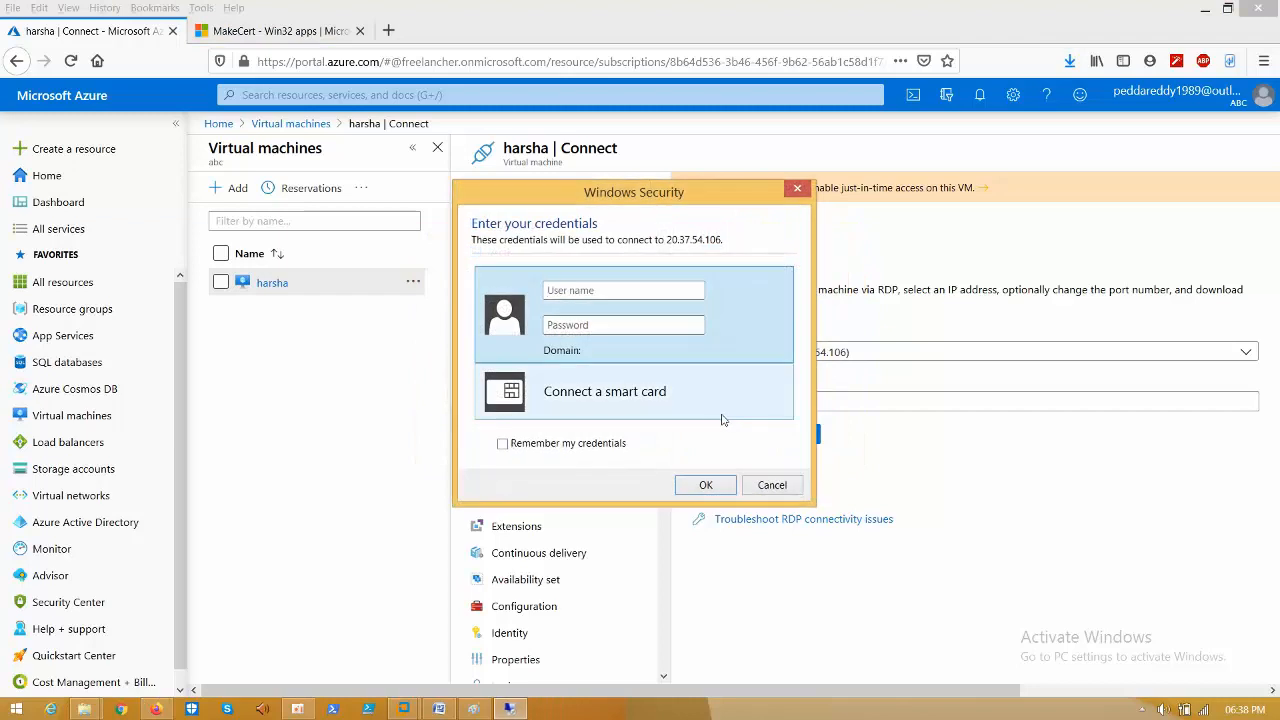
- Sign in to the VM at 20.37.54.106 with the administrator credentials and accept its certificate
left_click(582, 292)
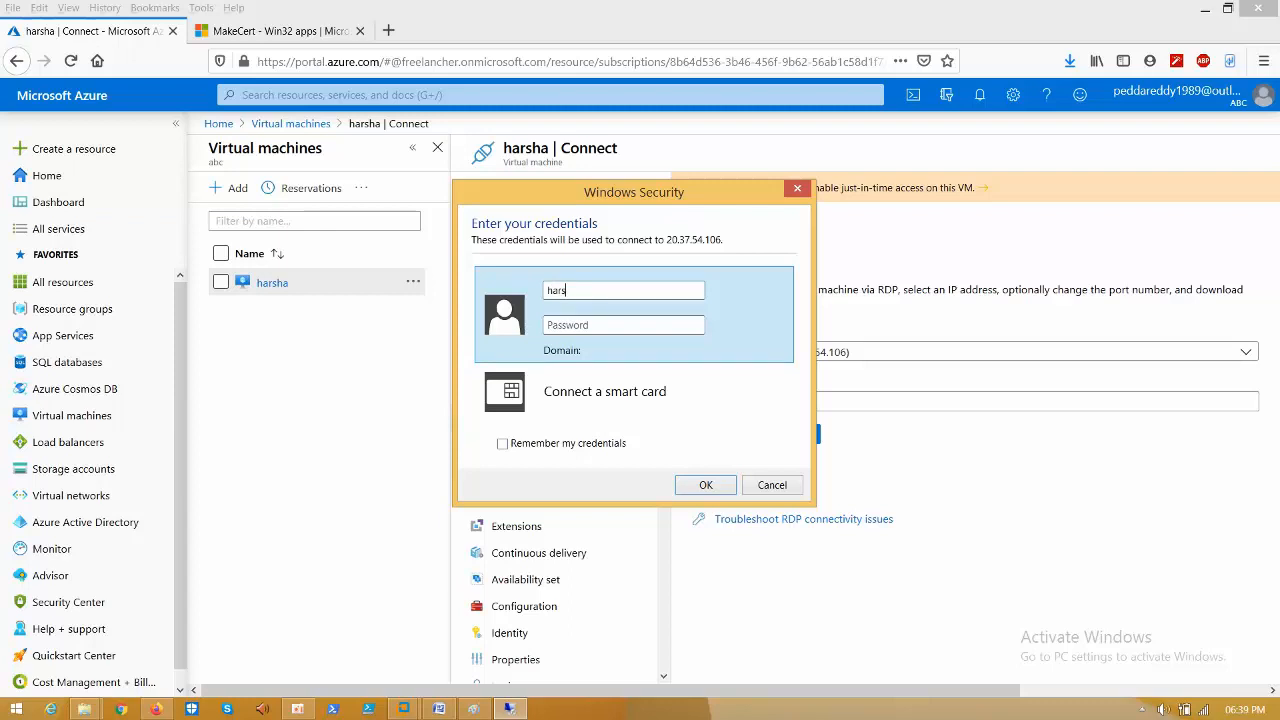
key("Tab")
type("*")
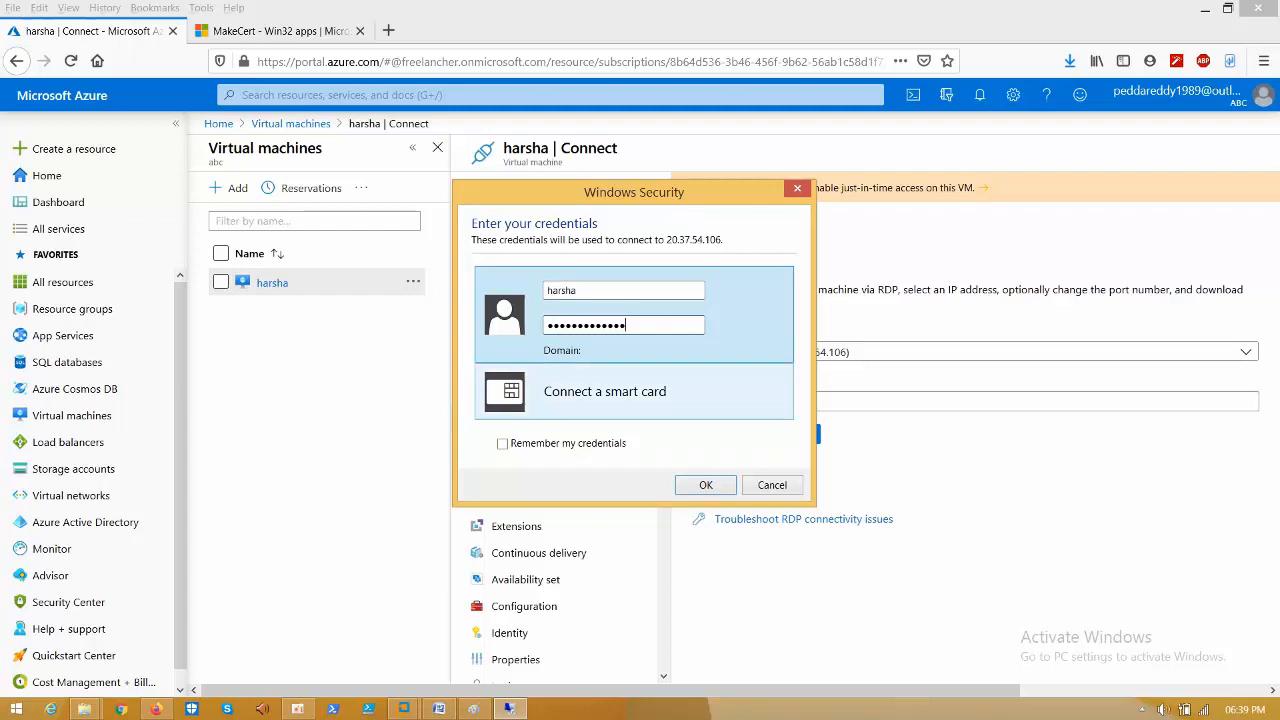
left_click(728, 485)
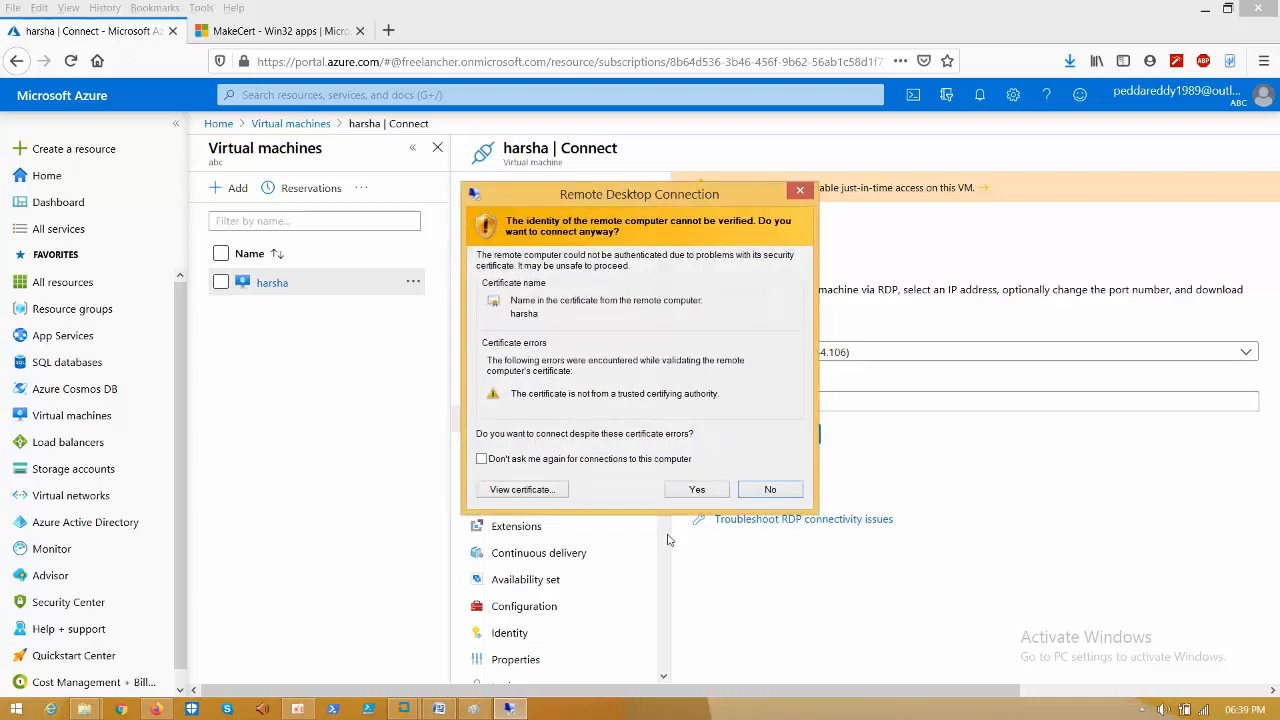
left_click(697, 490)
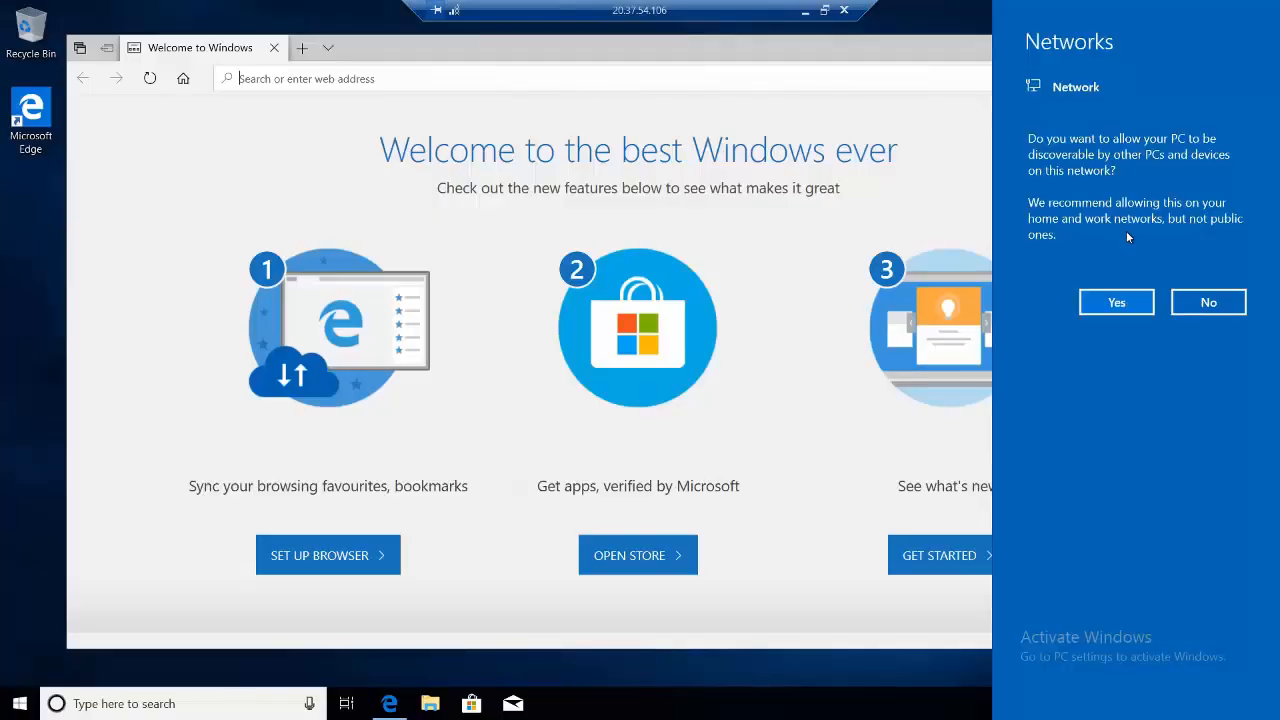
- In the VM's browser, search Google for 'ssms'
left_click(1127, 302)
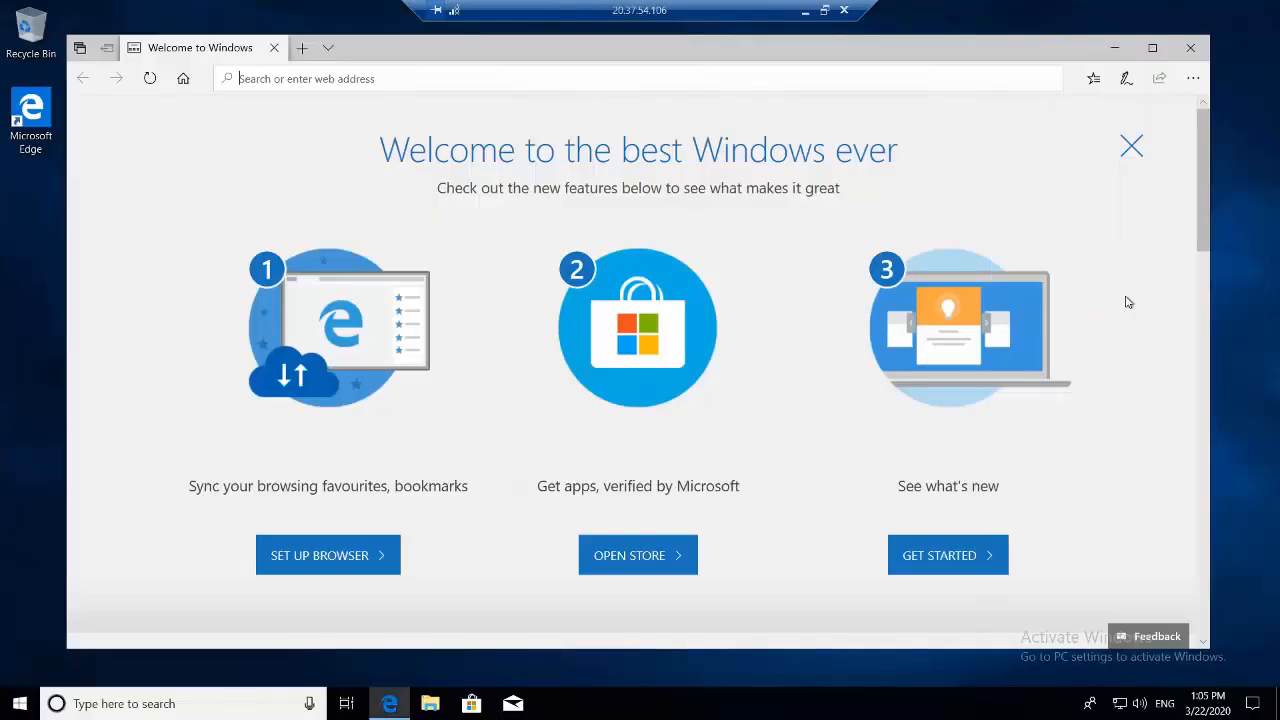
left_click(522, 78)
type("goo")
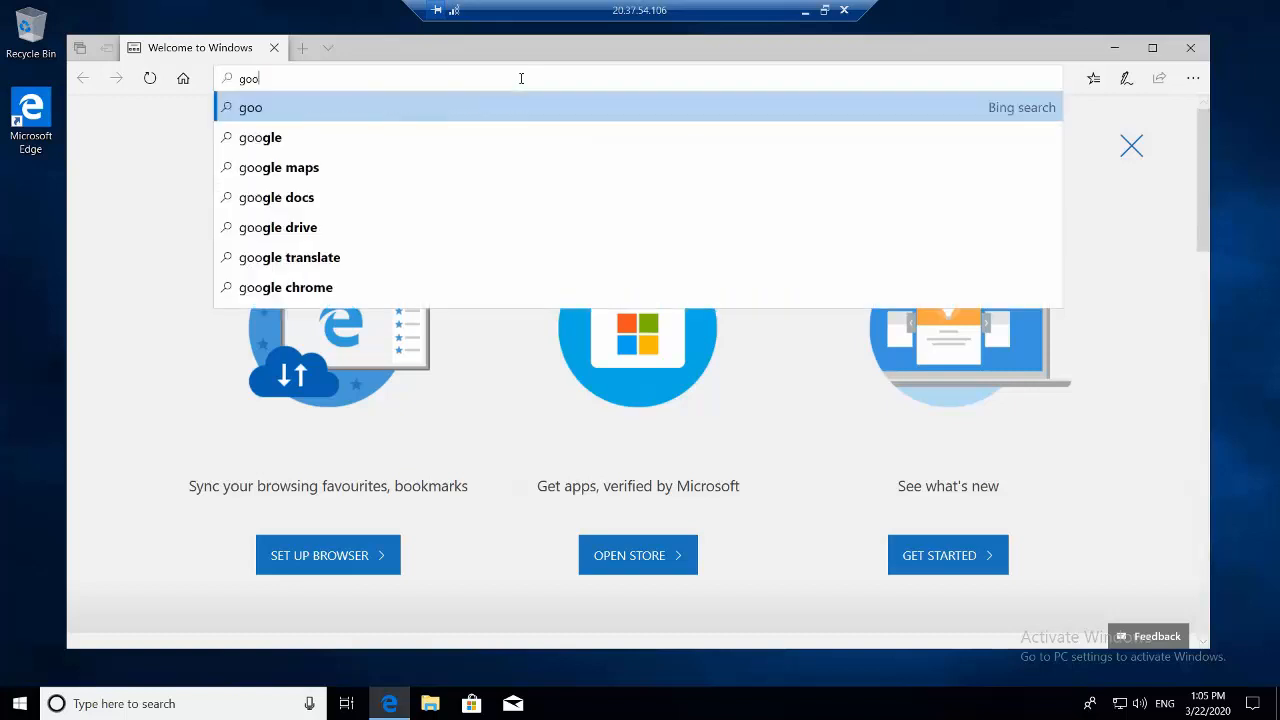
type("gle.co")
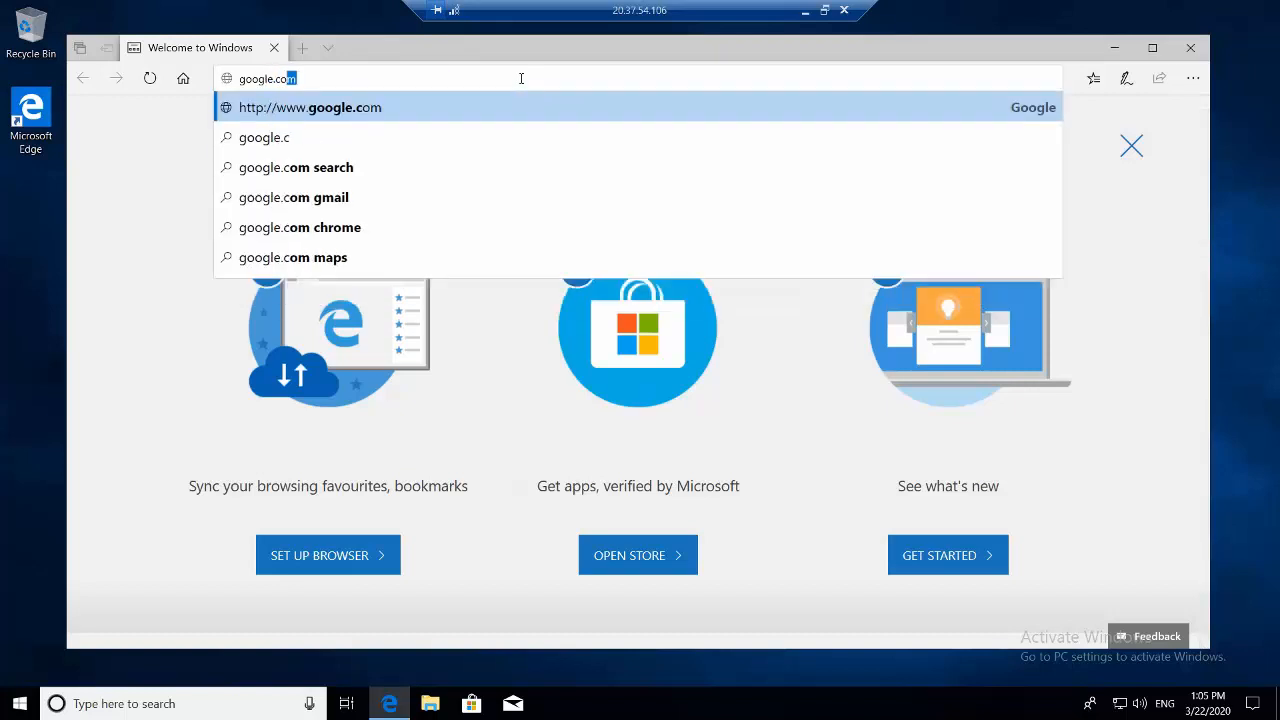
key("Return")
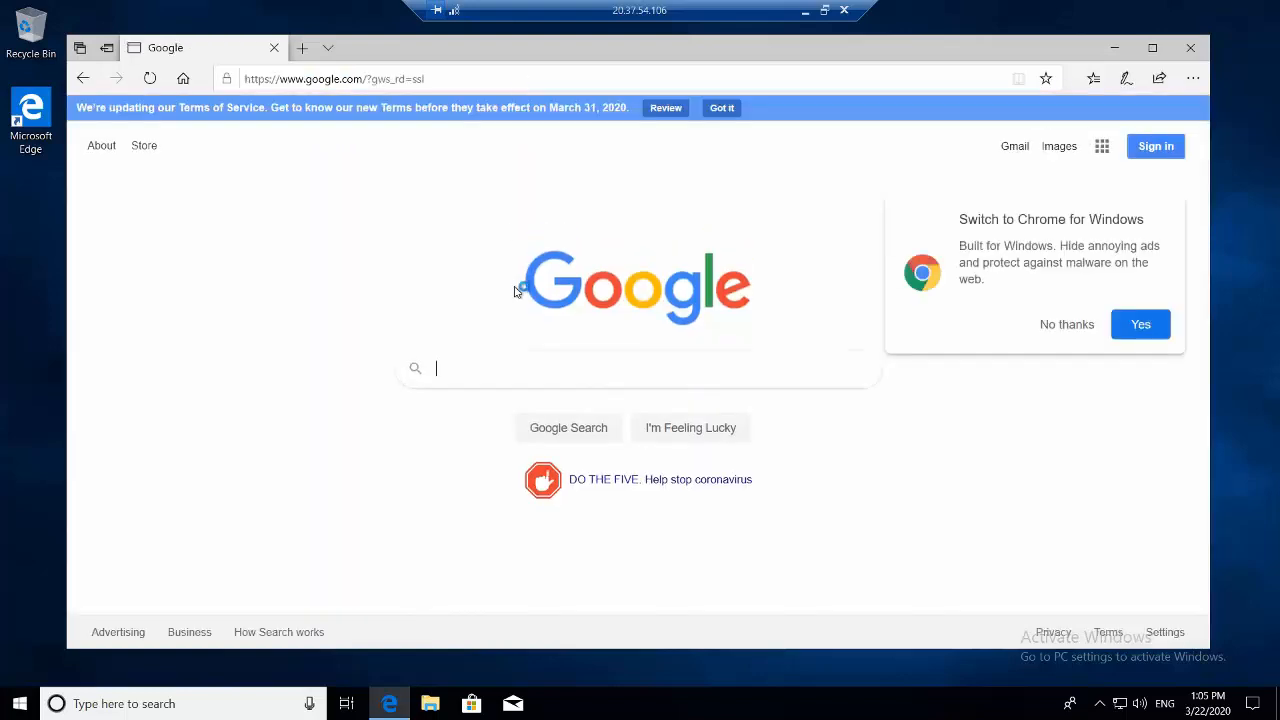
type("ssms")
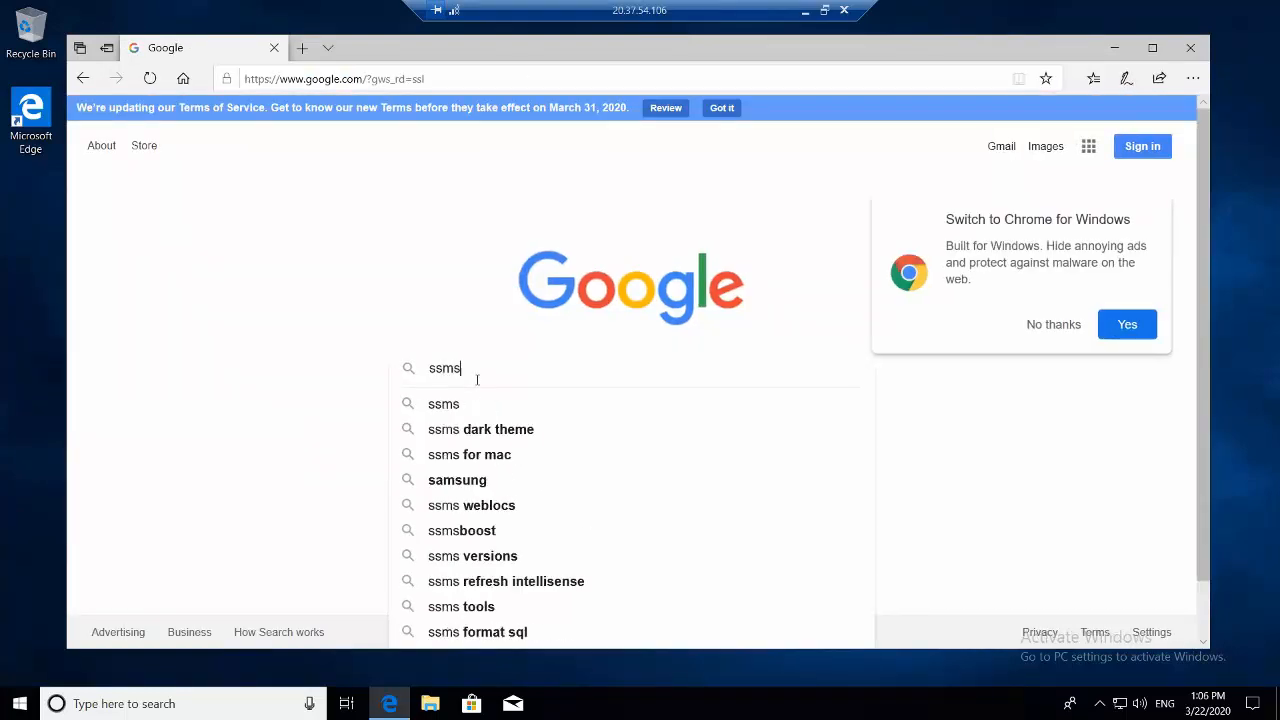
key("Return")
- Download SSMS-Setup-ENU.exe from Microsoft's page and run the SSMS 18.4 installer
left_click(409, 304)
left_click(529, 619)
left_click(782, 623)
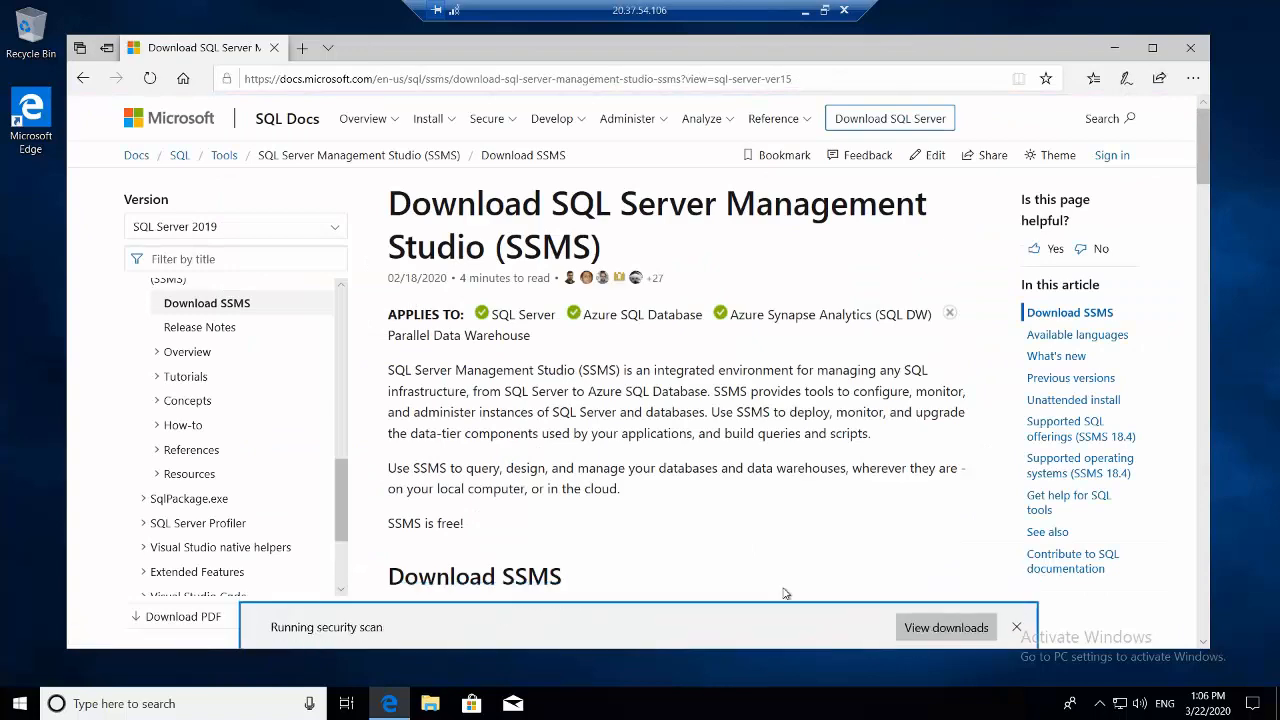
left_click(777, 626)
left_click(1115, 48)
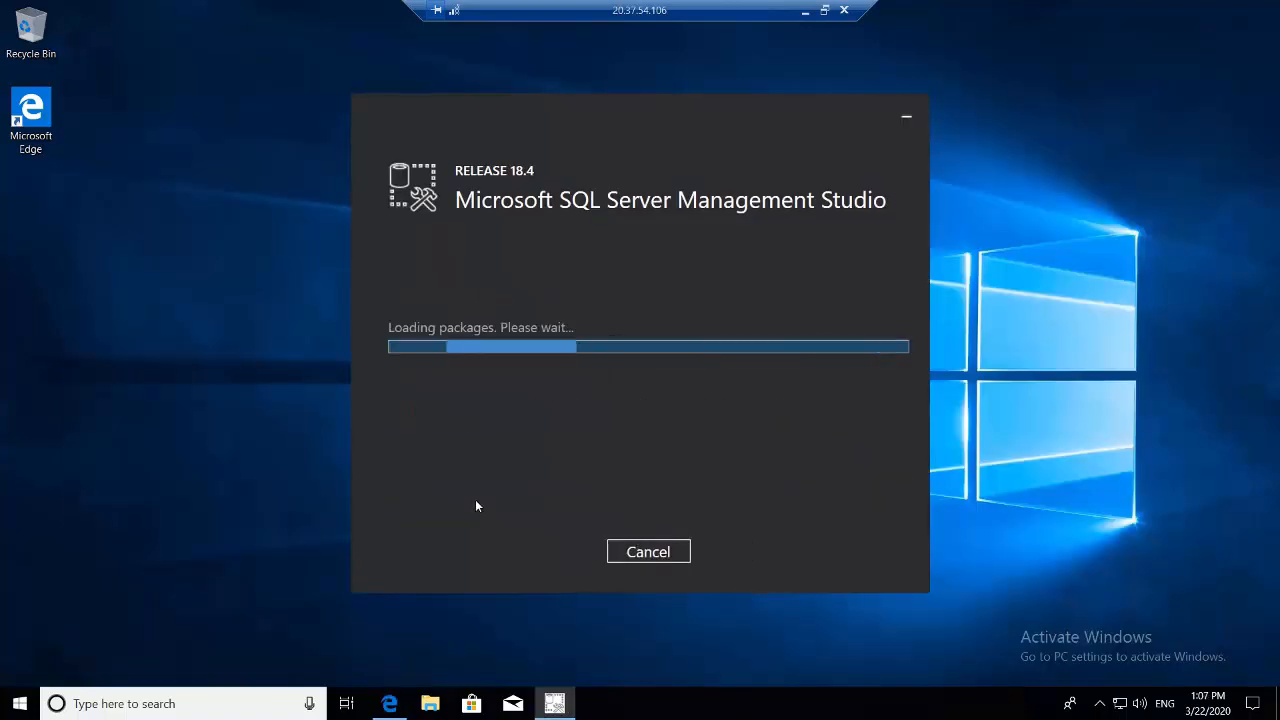
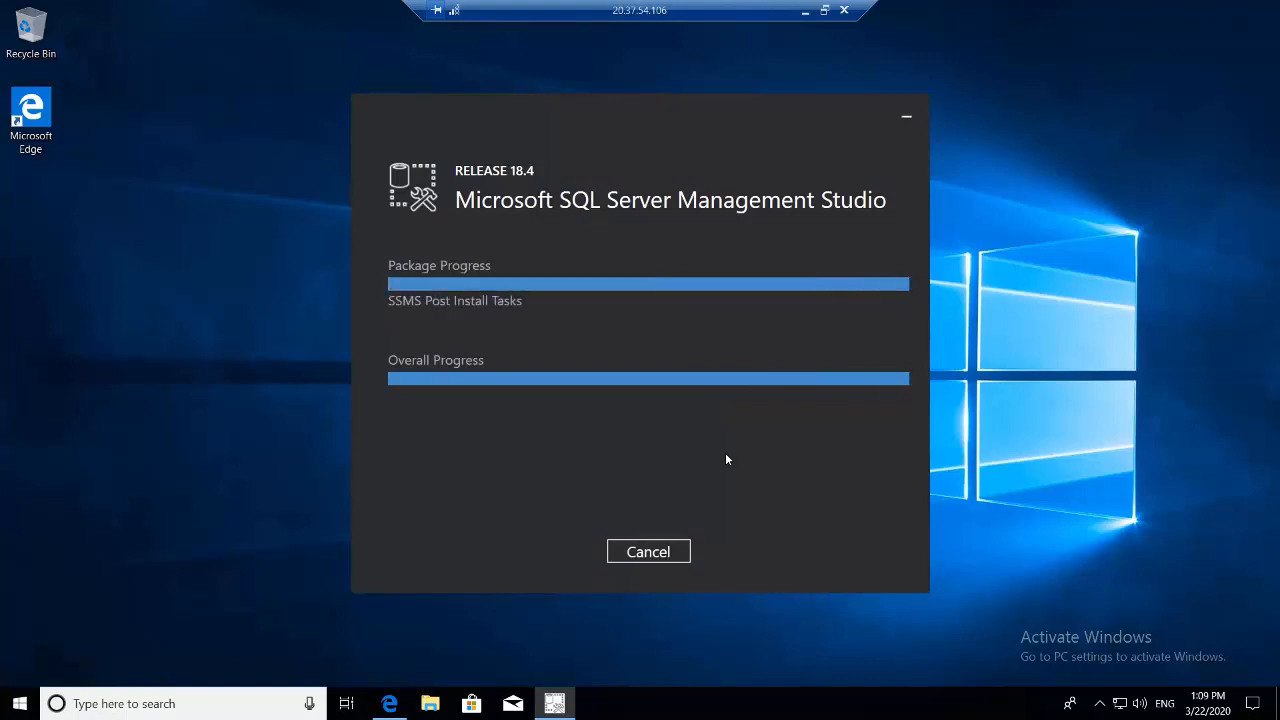
- Close the finished SSMS setup window and the SSMS download page
left_click(650, 551)
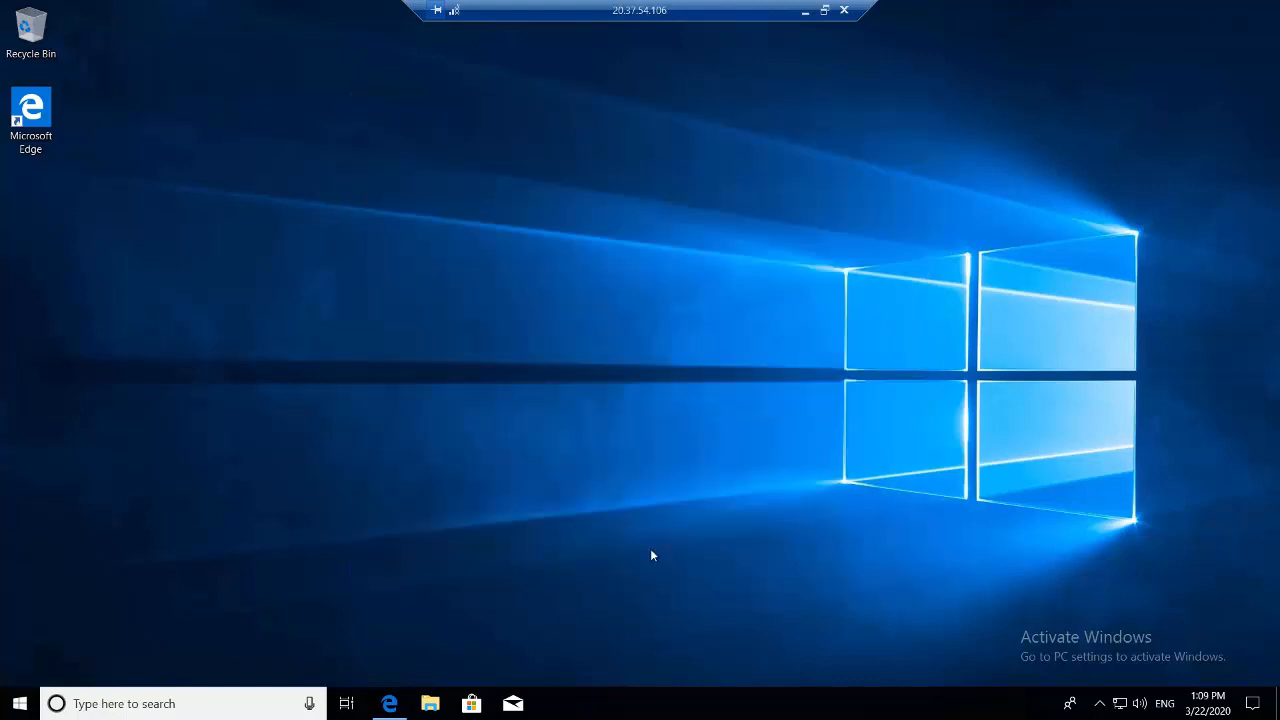
right_click(638, 301)
left_click(661, 345)
right_click(661, 345)
left_click(697, 398)
left_click(390, 704)
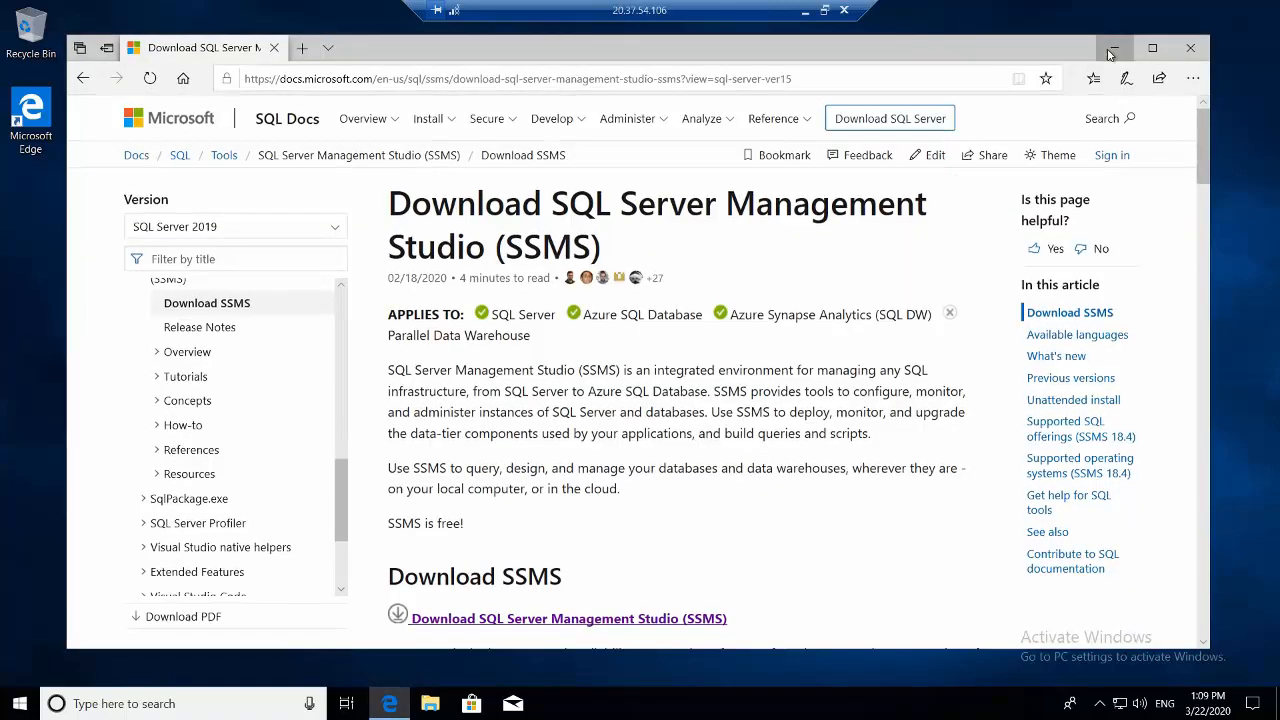
left_click(1124, 50)
- Run Microsoft SQL Server Management Studio 18 as administrator from a Start search for 'ssms'
left_click(103, 704)
type("ssms")
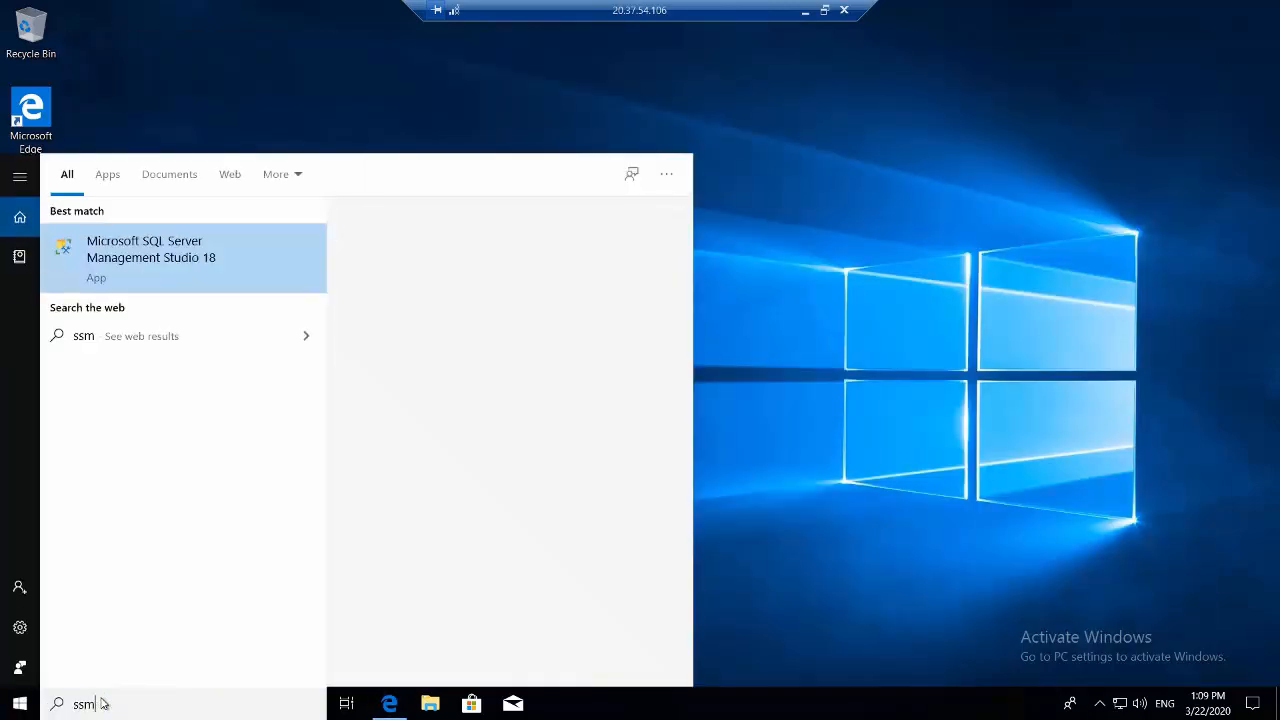
right_click(170, 255)
left_click(203, 270)
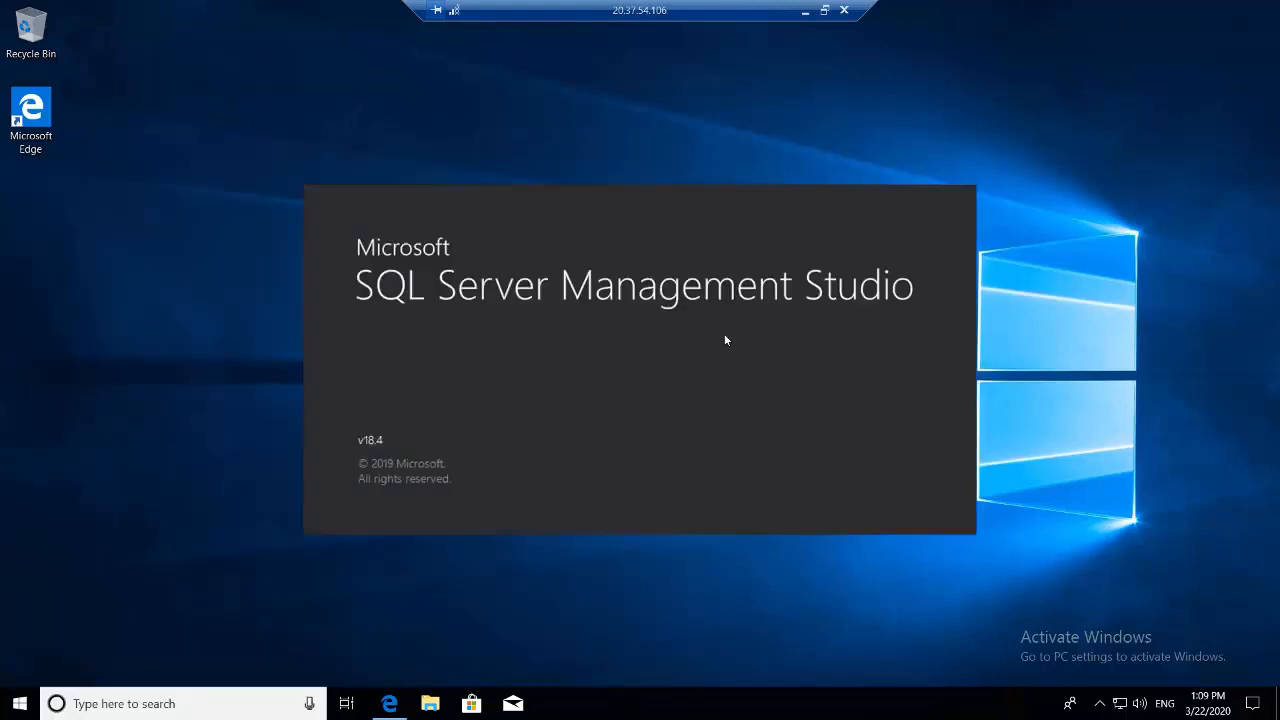
right_click(725, 334)
left_click(760, 383)
right_click(1103, 258)
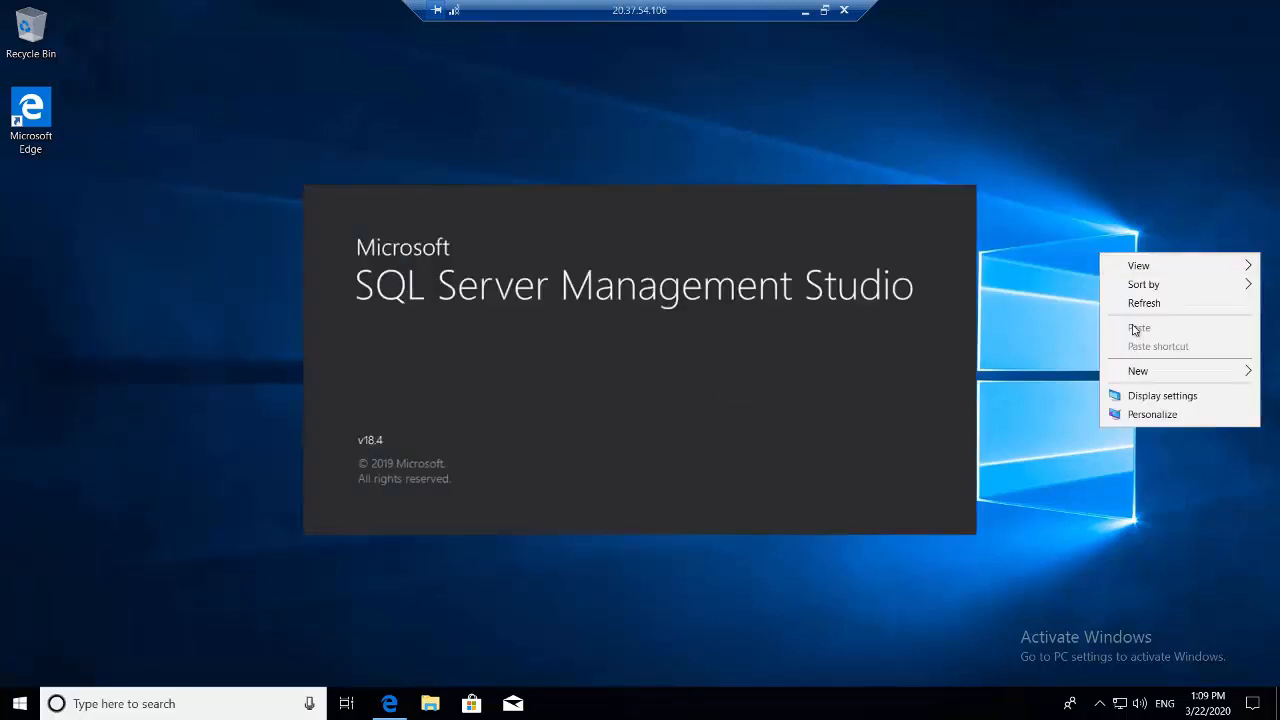
left_click(1134, 299)
right_click(1135, 312)
left_click(1155, 360)
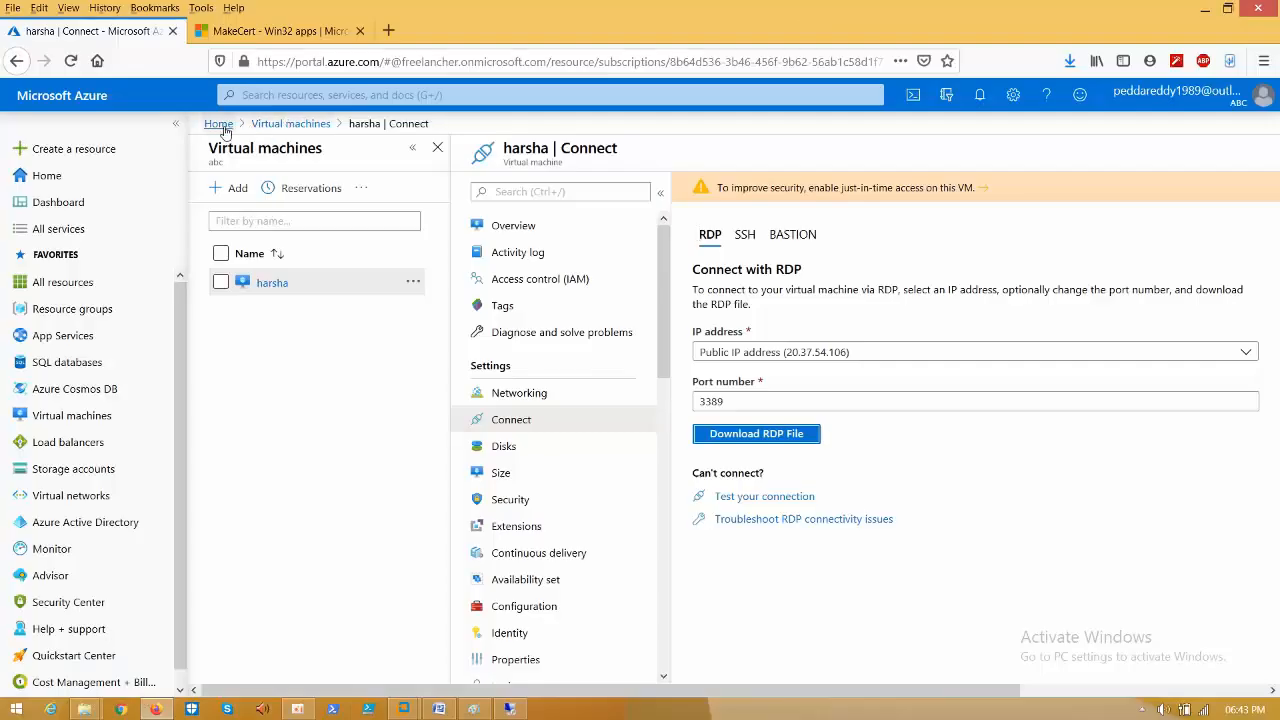
- Copy the harshasvr10.database.windows.net server name from its overview, then return to the remote session
left_click(216, 125)
left_click(510, 228)
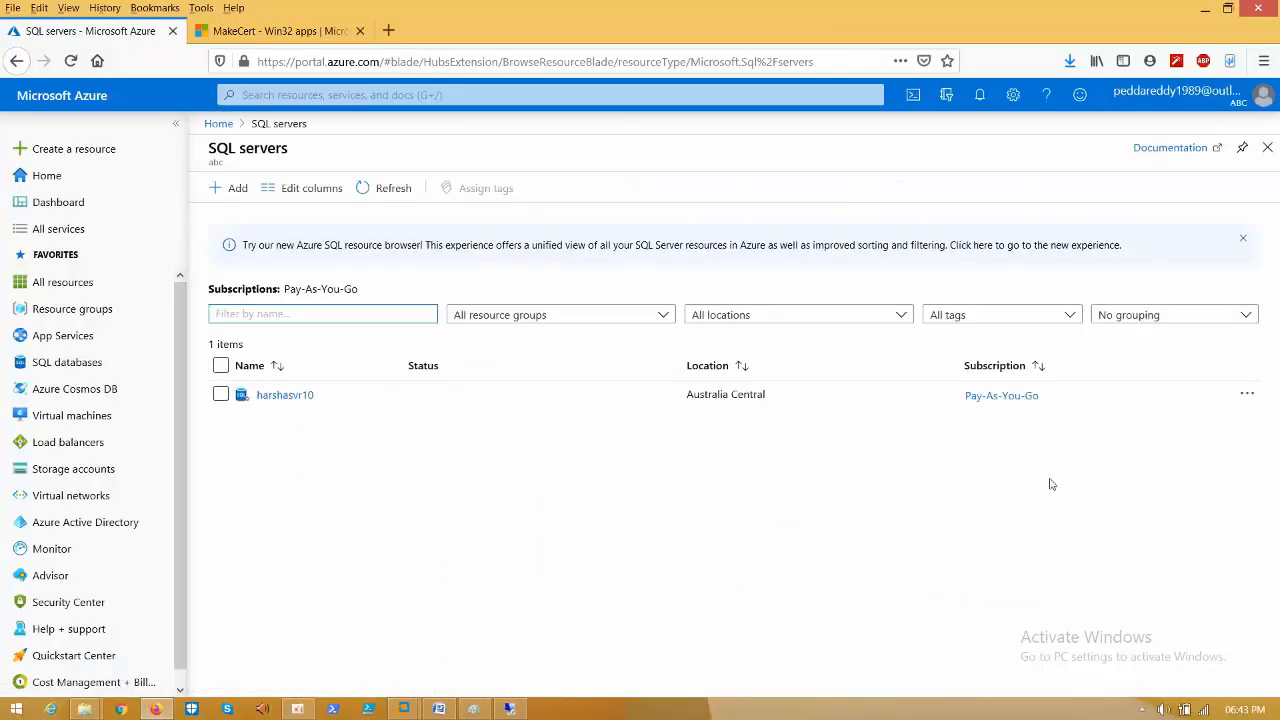
left_click(285, 396)
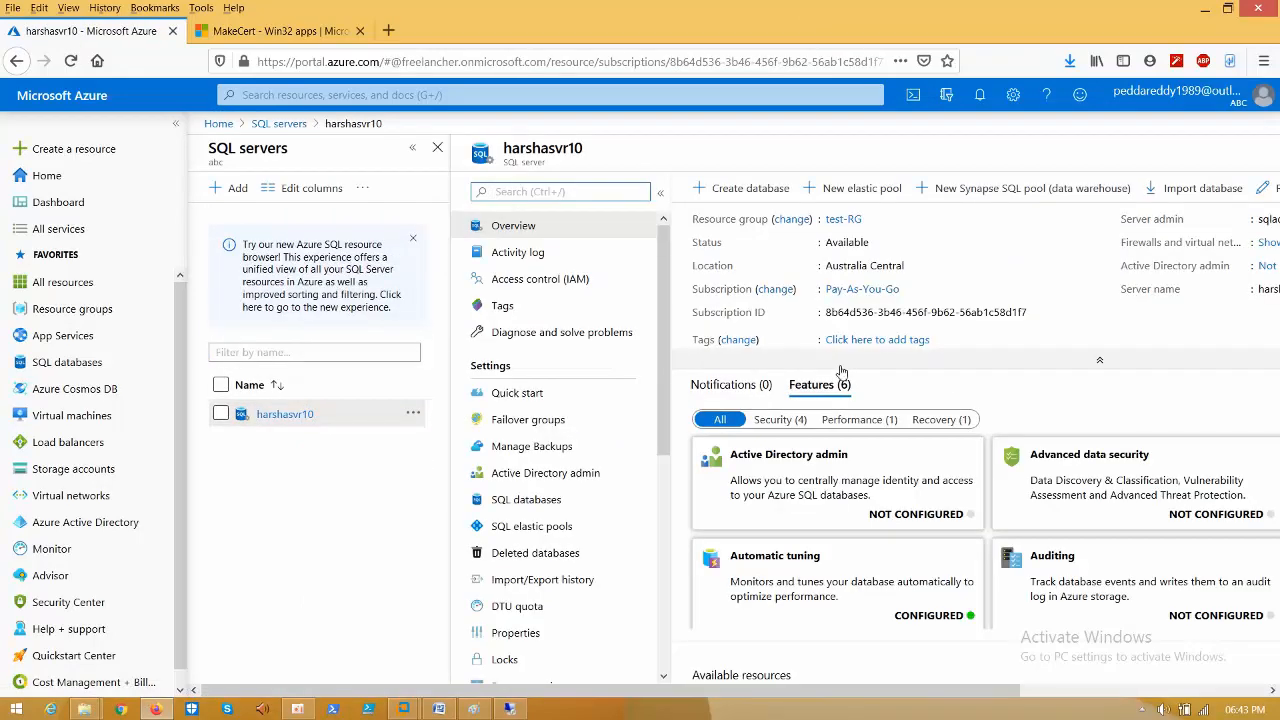
left_click(414, 150)
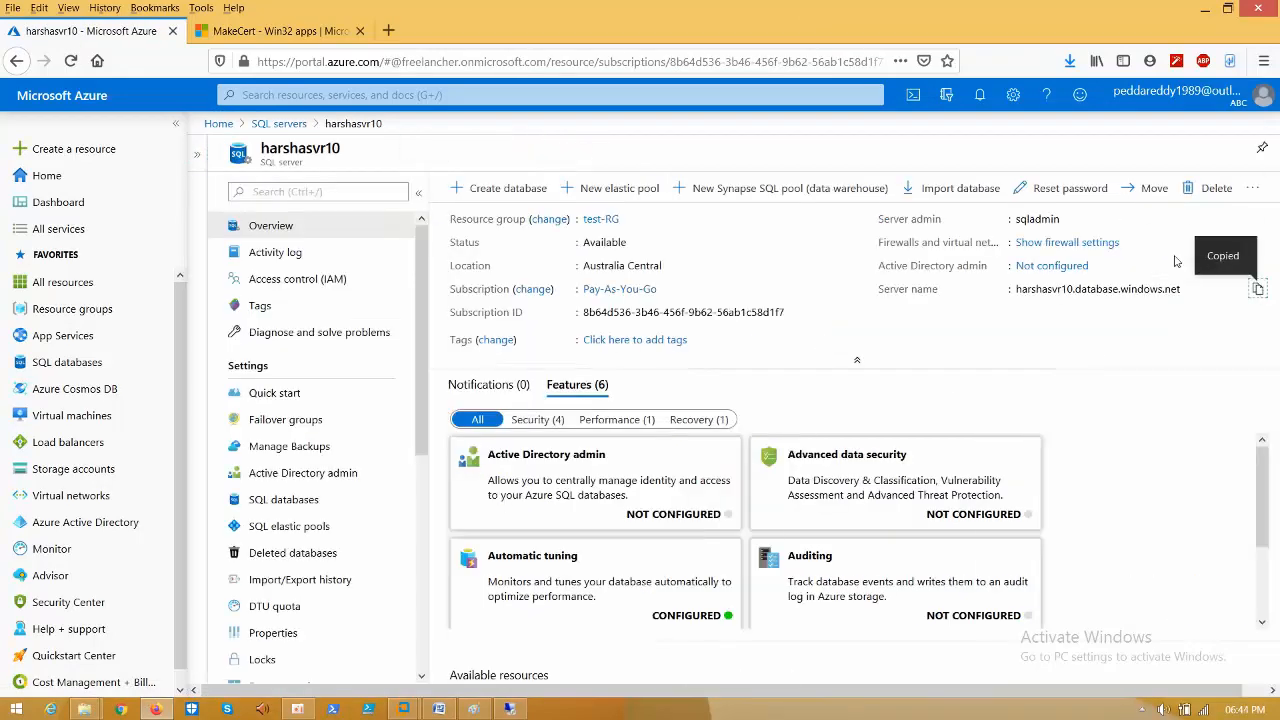
left_click(1094, 245)
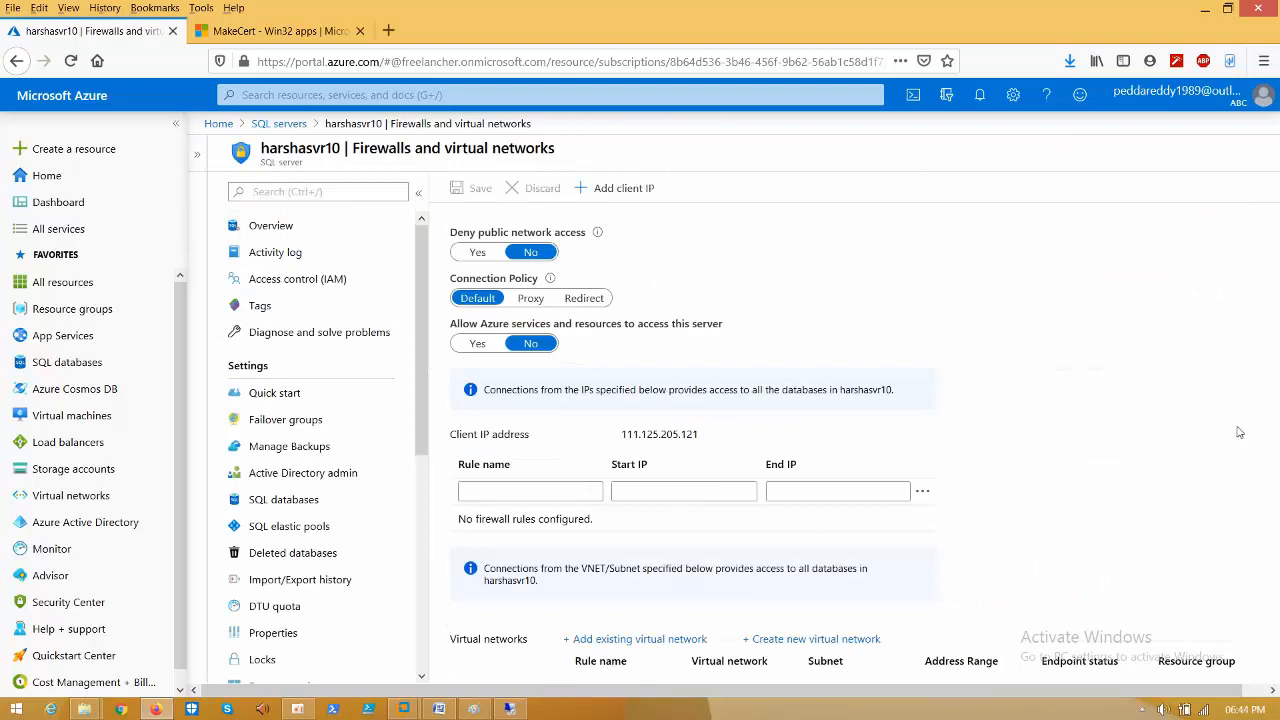
left_click(1205, 8)
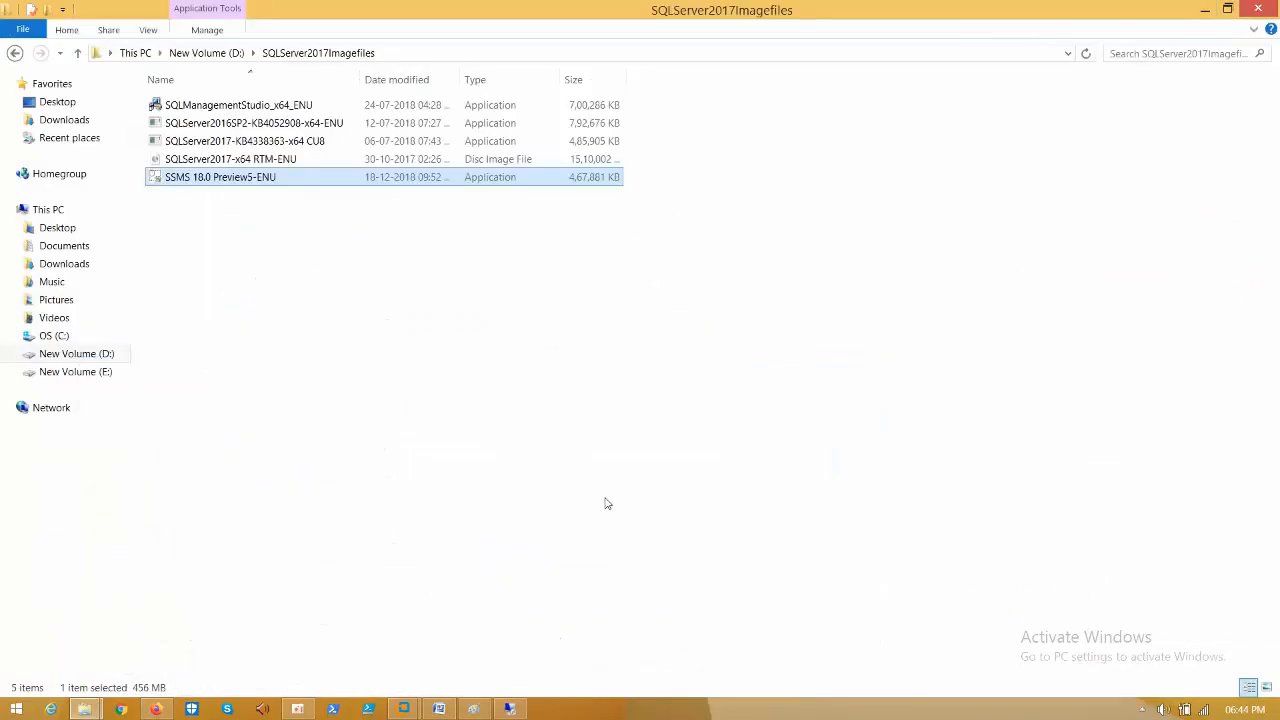
left_click(403, 708)
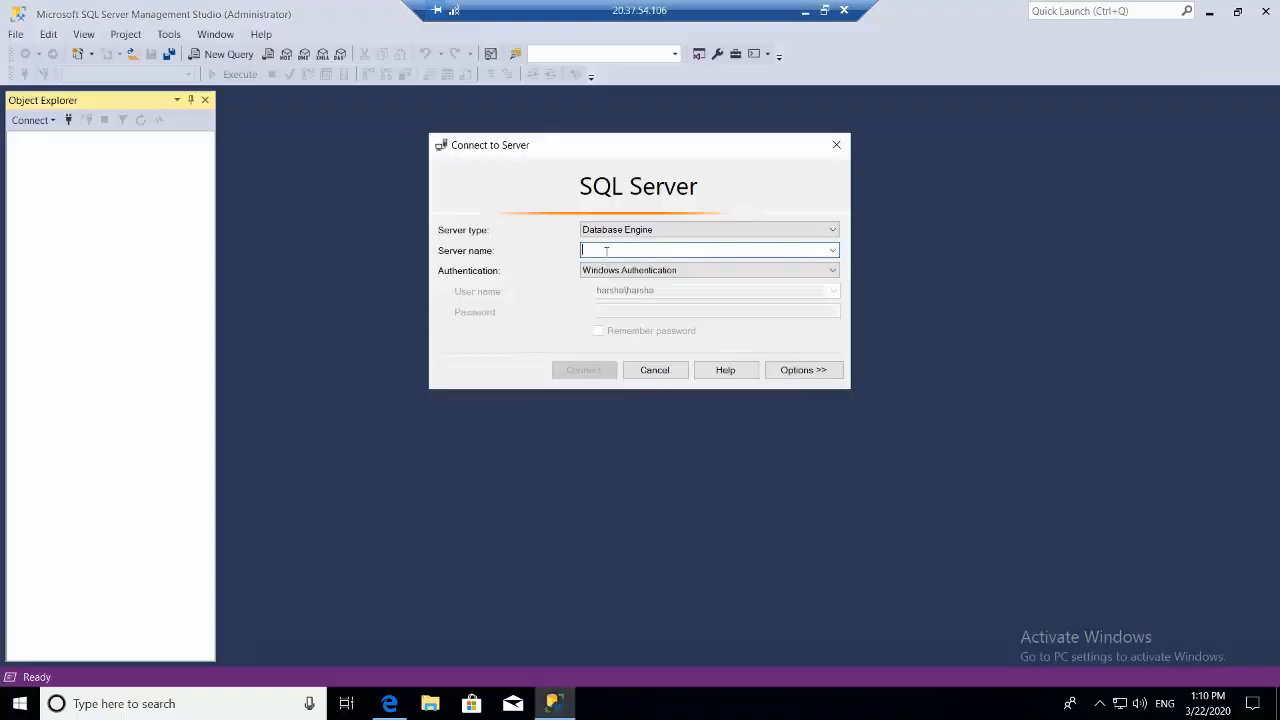
- Connect SSMS to harshasvr10.database.windows.net using SQL Server Authentication with the server admin login and password
right_click(606, 251)
left_click(680, 318)
left_click(655, 270)
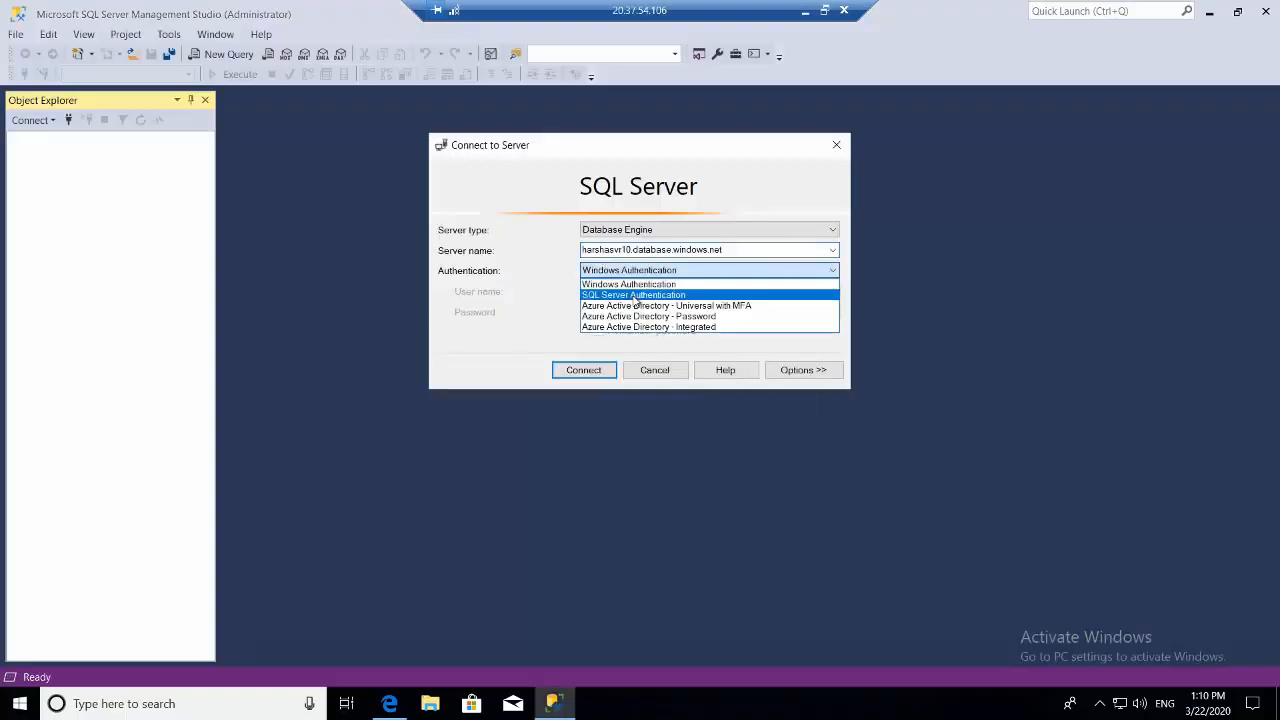
left_click(636, 296)
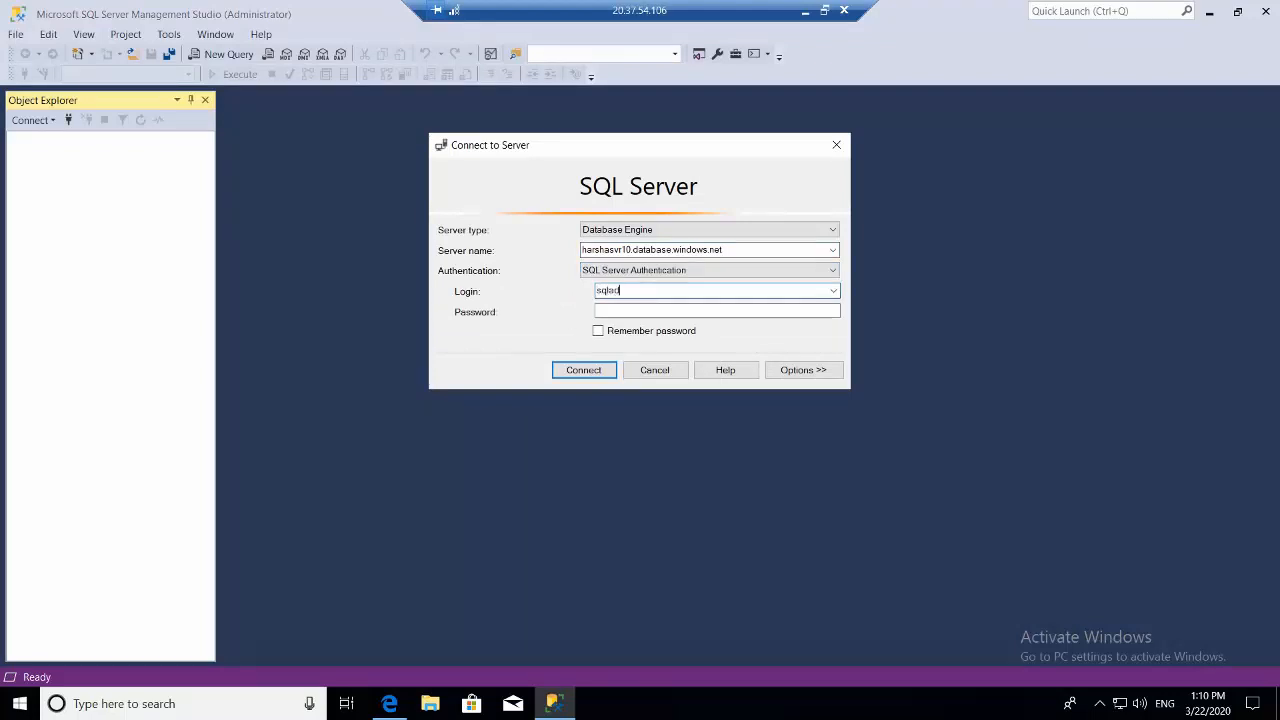
type("sqladmin")
key("Tab")
type("*")
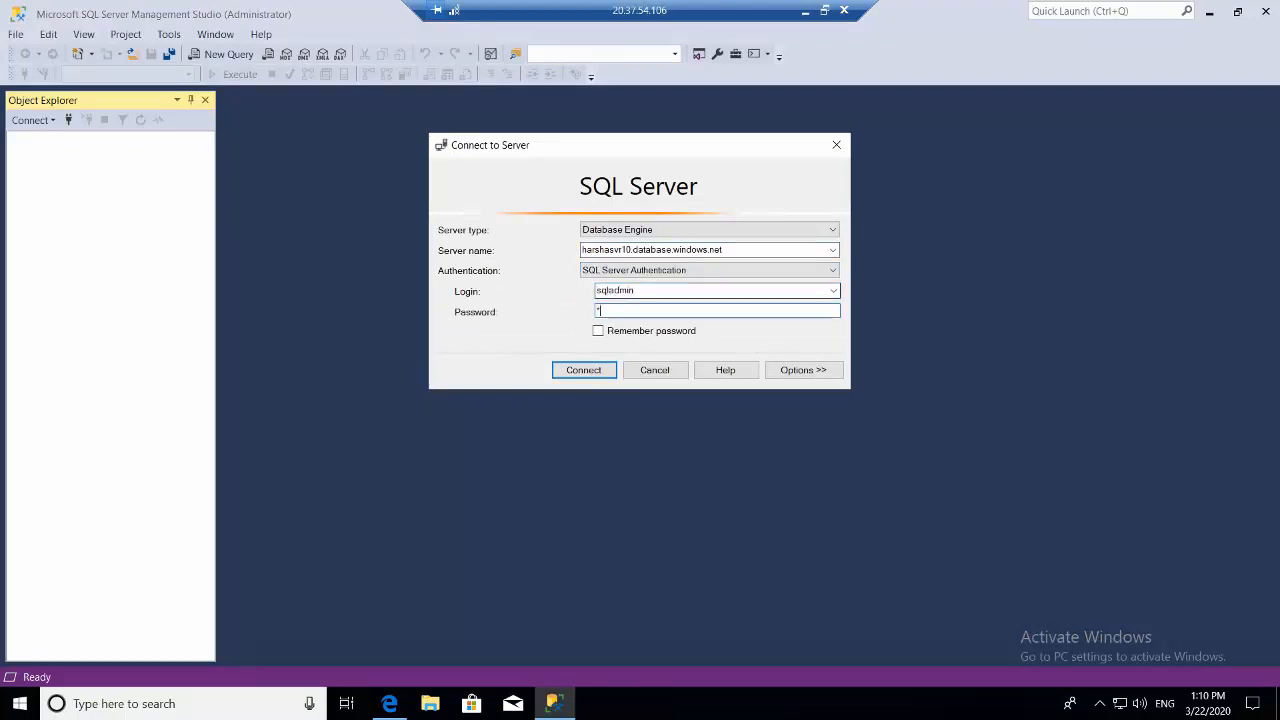
type("*******")
left_click(591, 371)
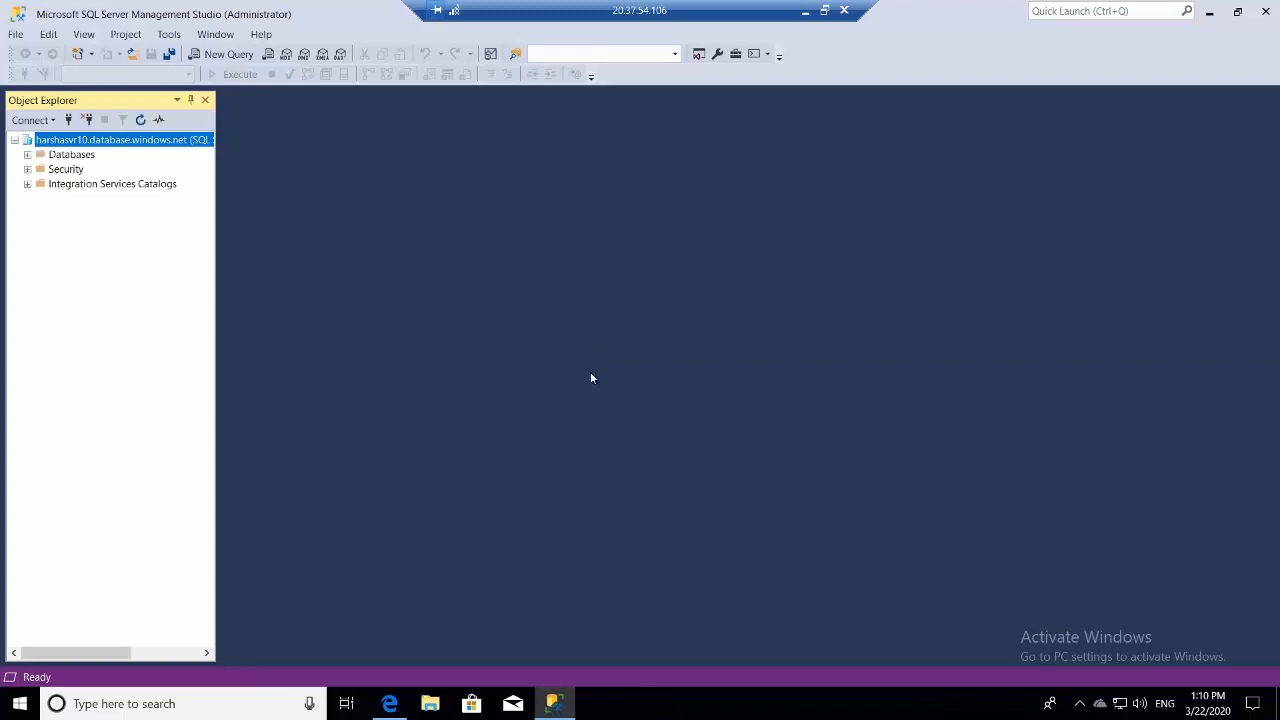
left_click(1237, 12)
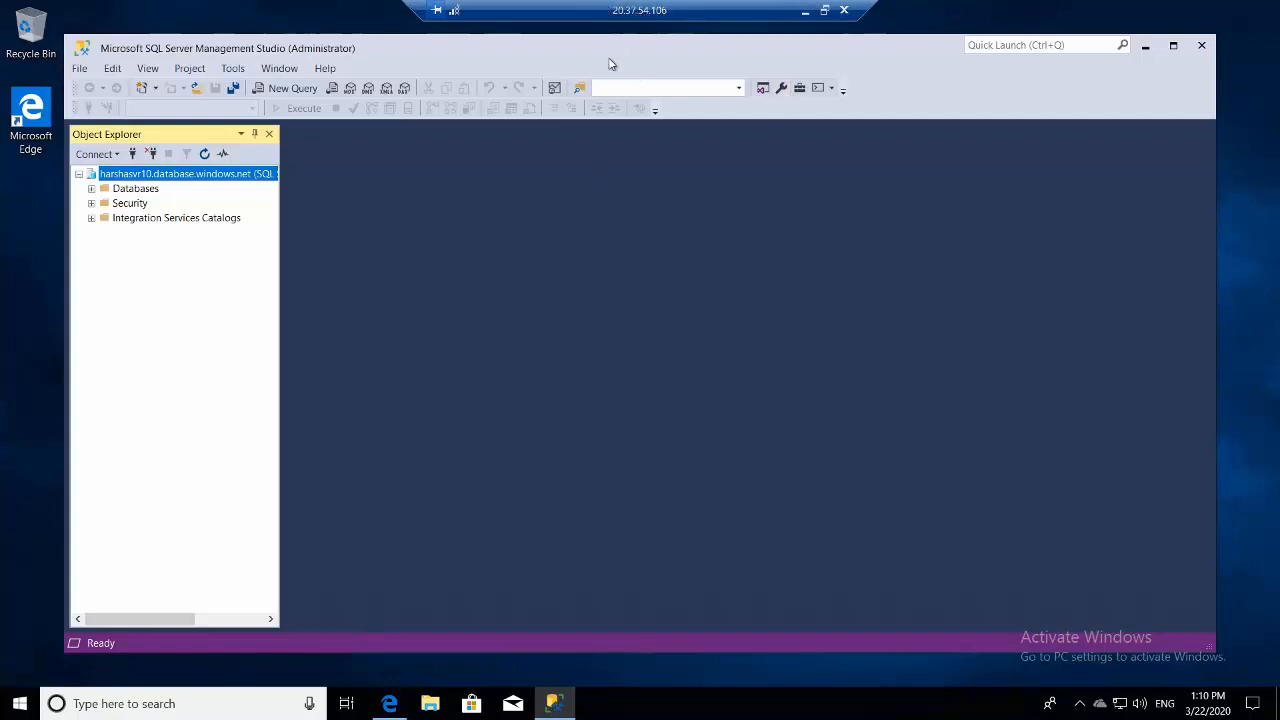
- Bring back harshasvr10's Firewalls and virtual networks page showing newVnetRule1 for subnet01 (10.5.1.0/24)
left_click(805, 10)
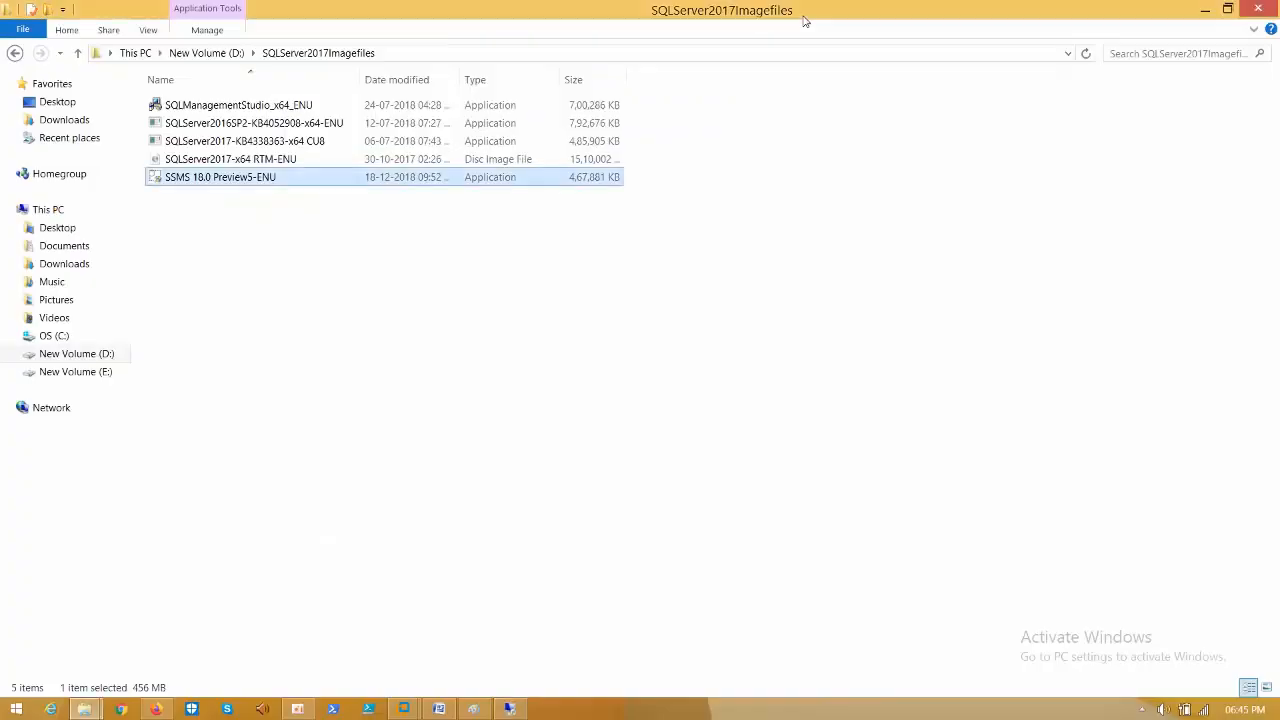
left_click(1203, 9)
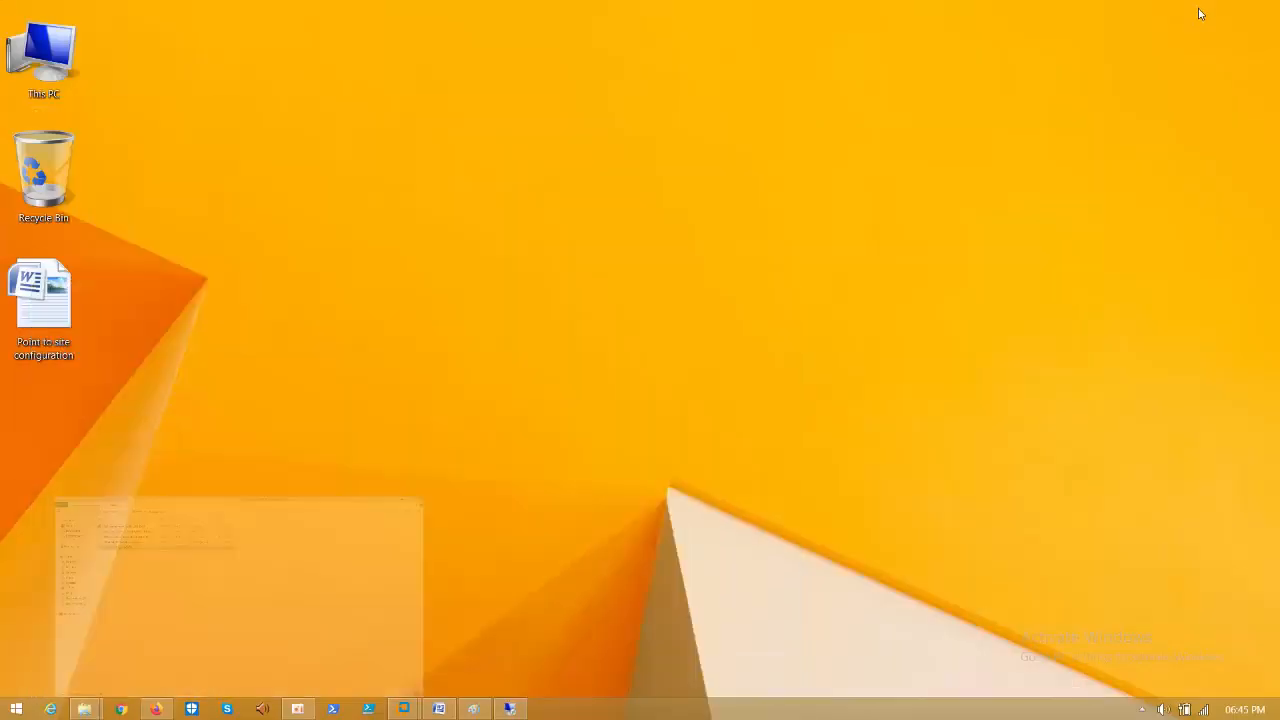
left_click(156, 709)
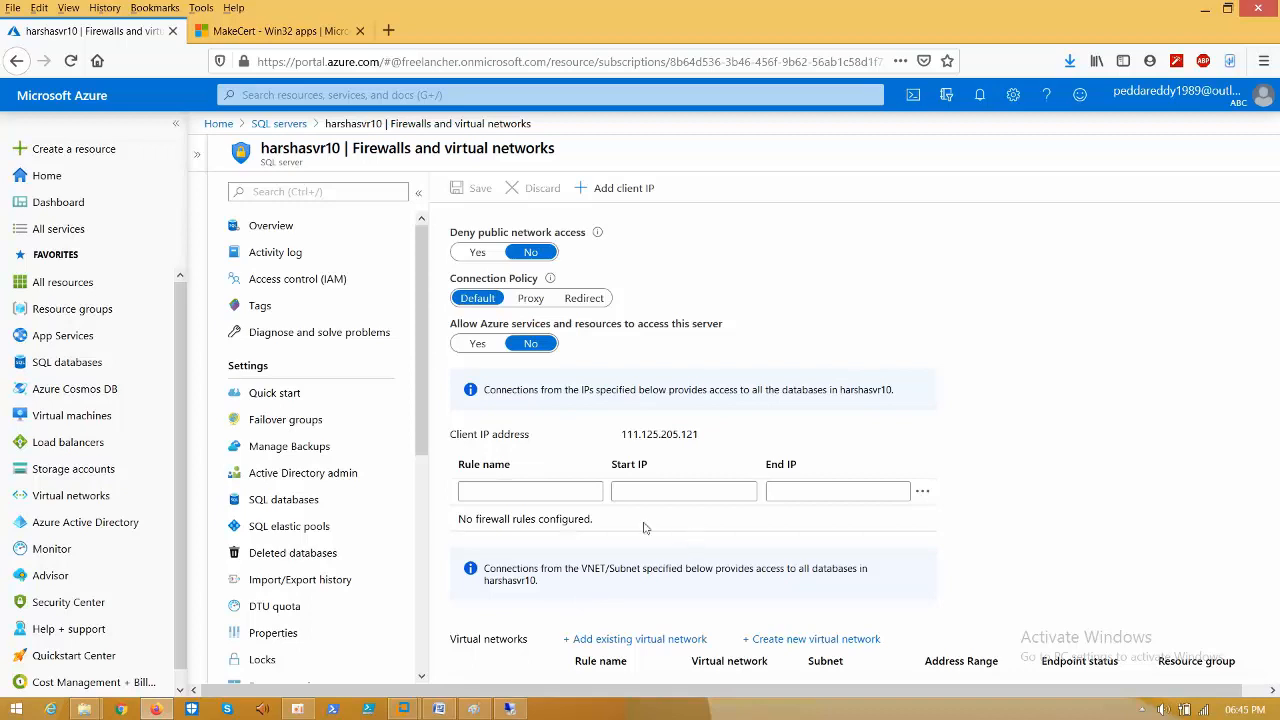
key("super+c")
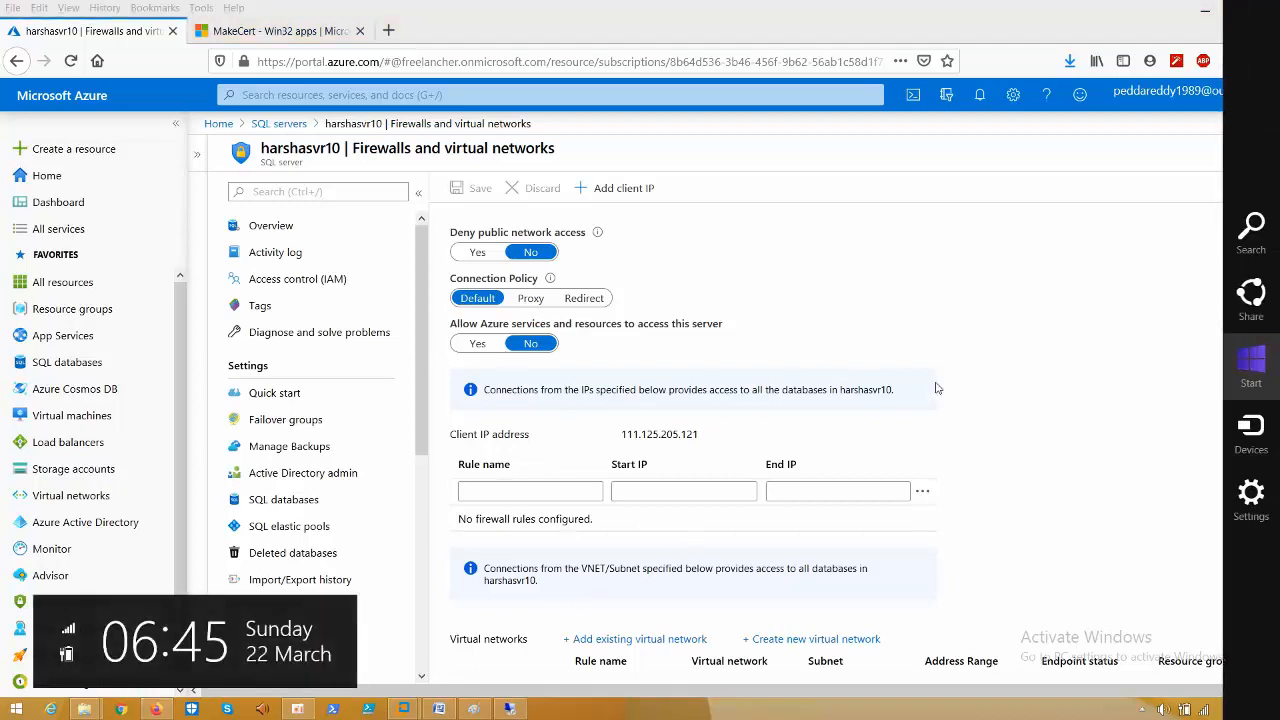
key("Escape")
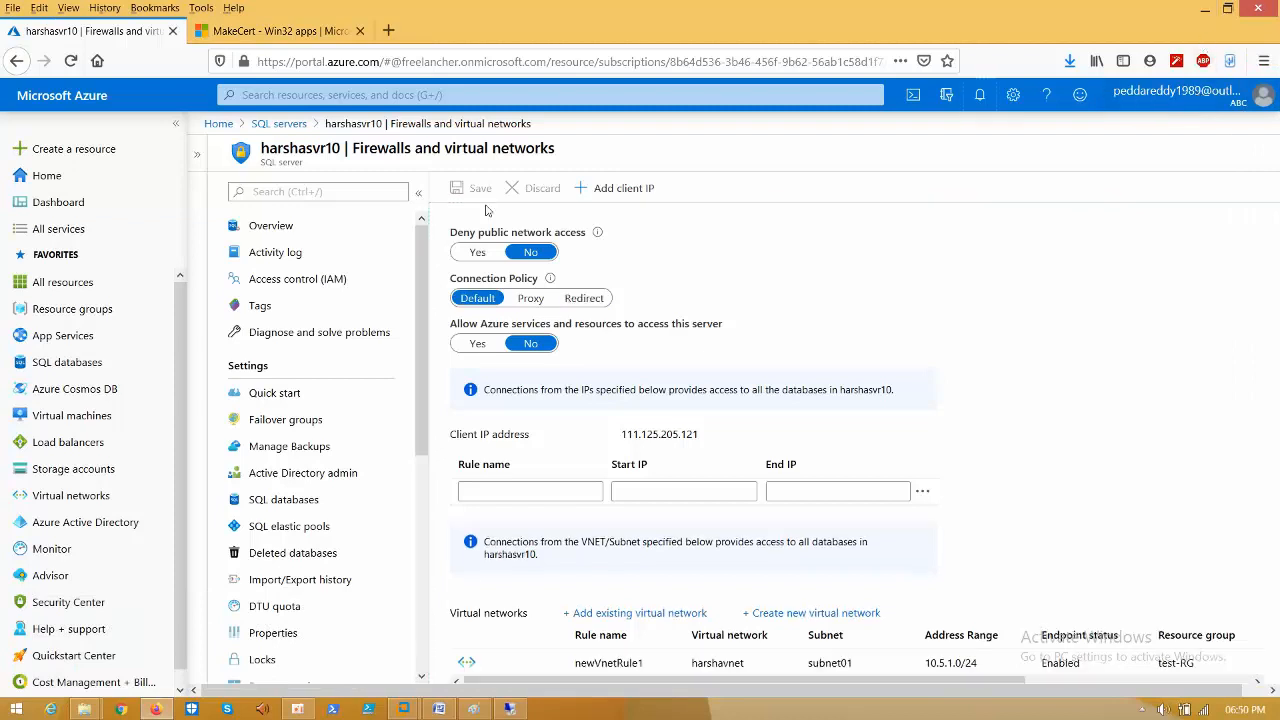
left_click(1024, 355)
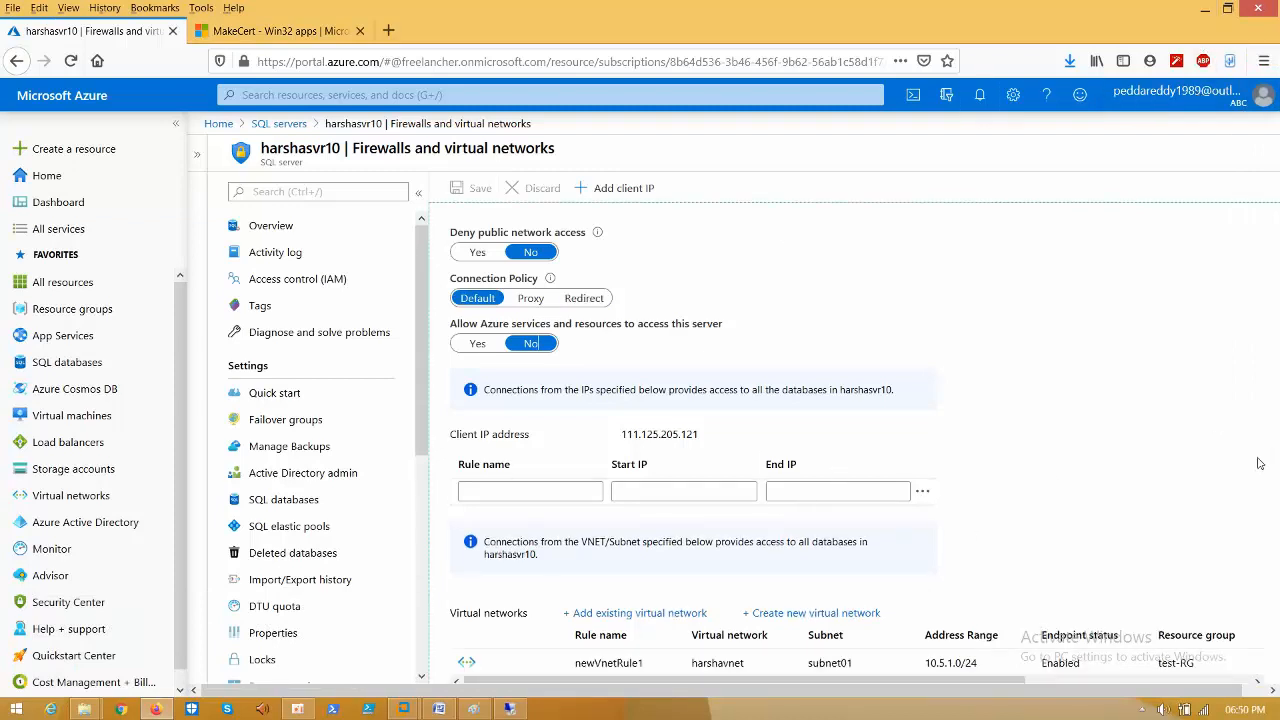
left_click(1205, 8)
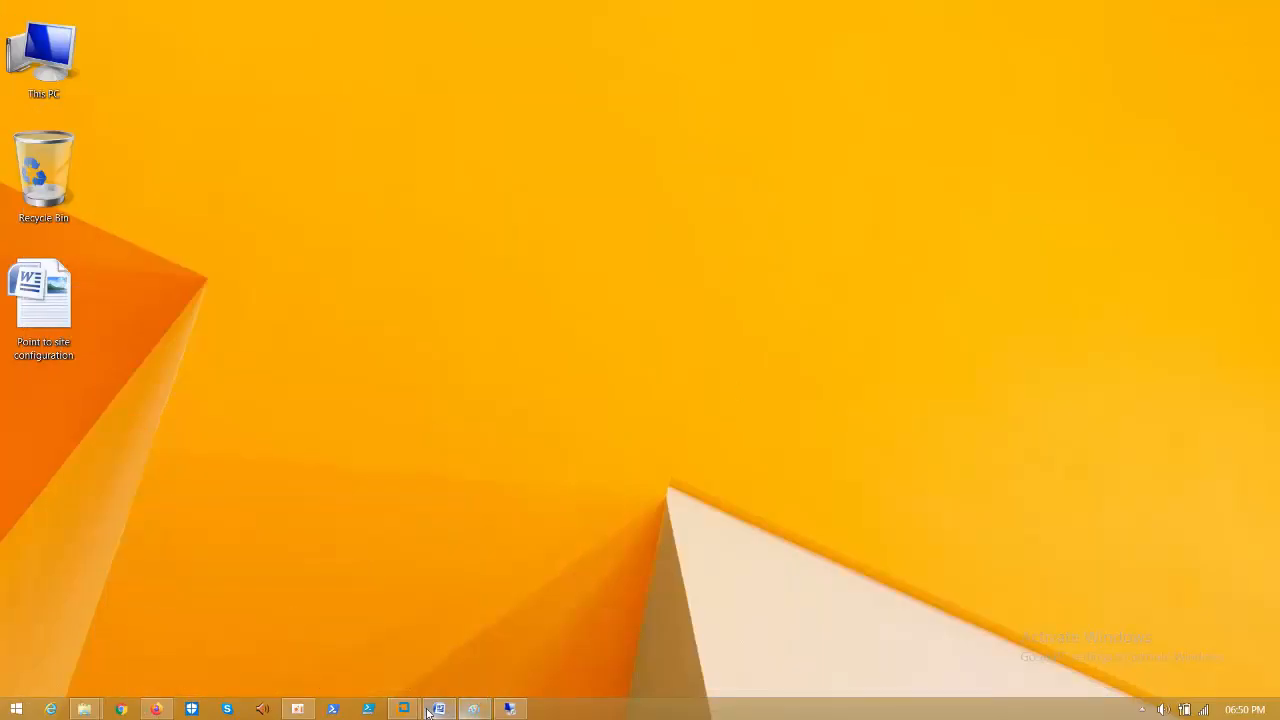
- Disconnect the remote Windows 10 session and return to the Azure portal
mouse_move(413, 713)
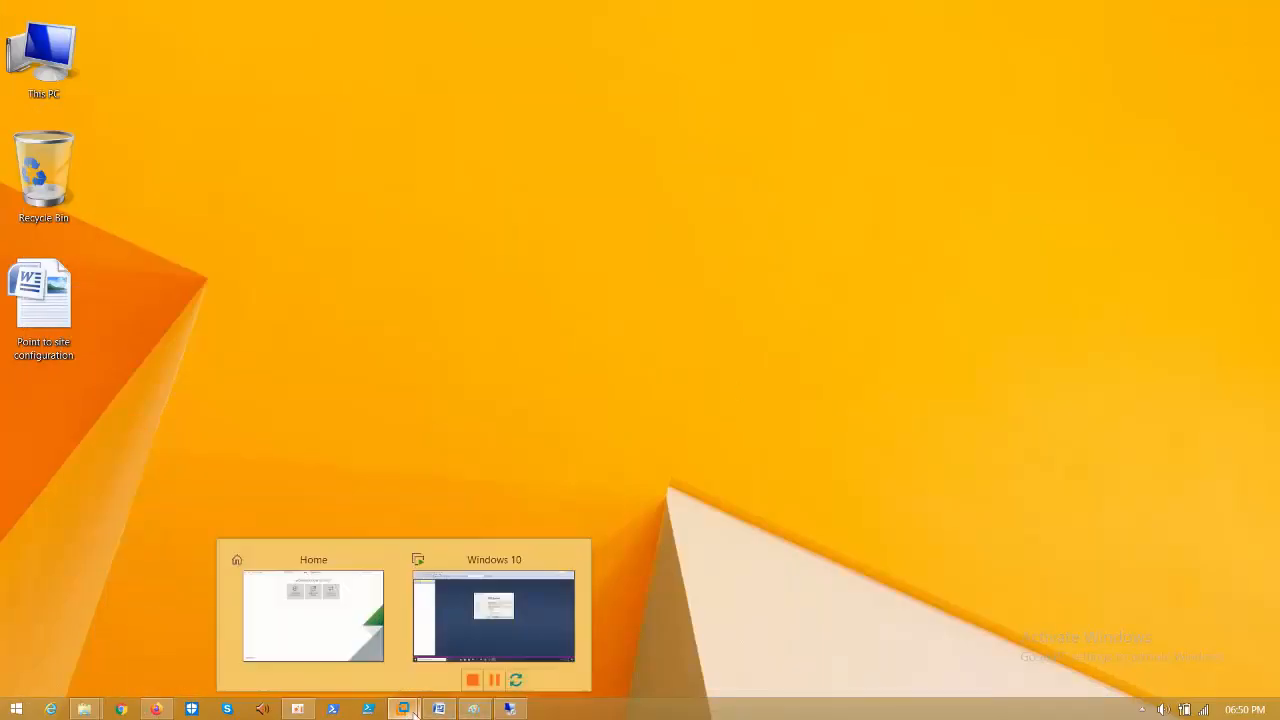
left_click(509, 709)
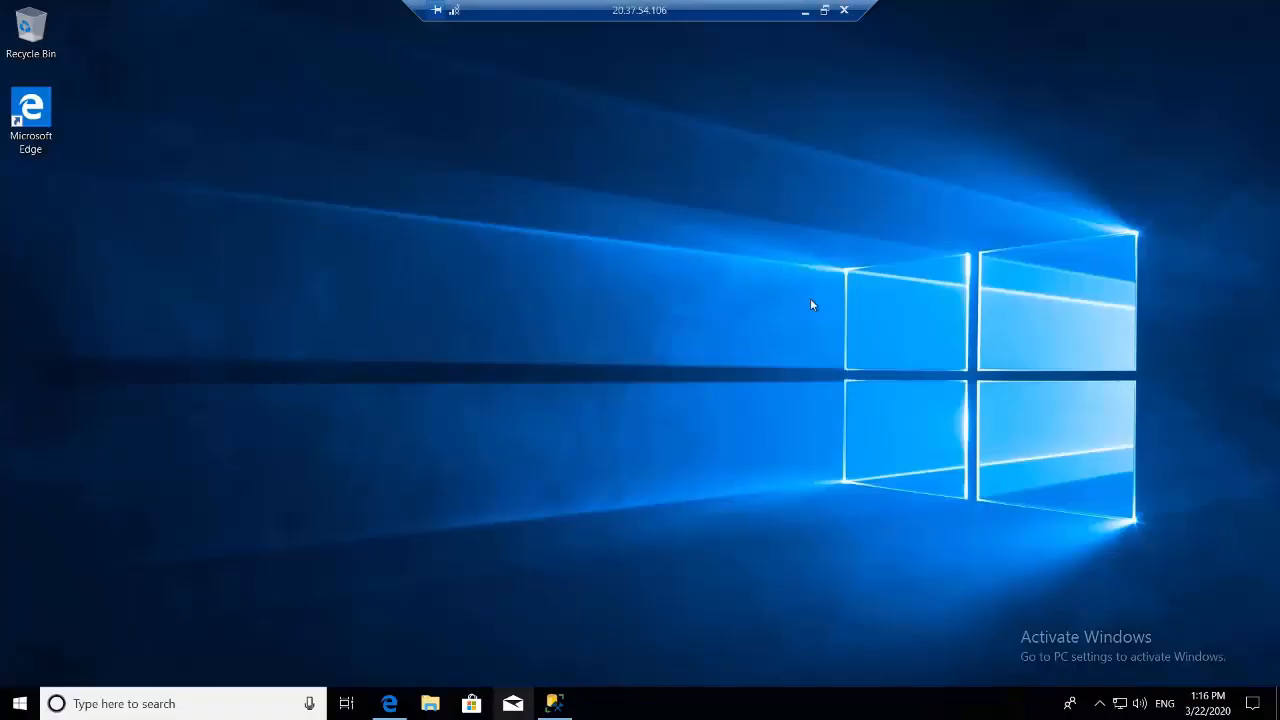
left_click(843, 11)
left_click(744, 383)
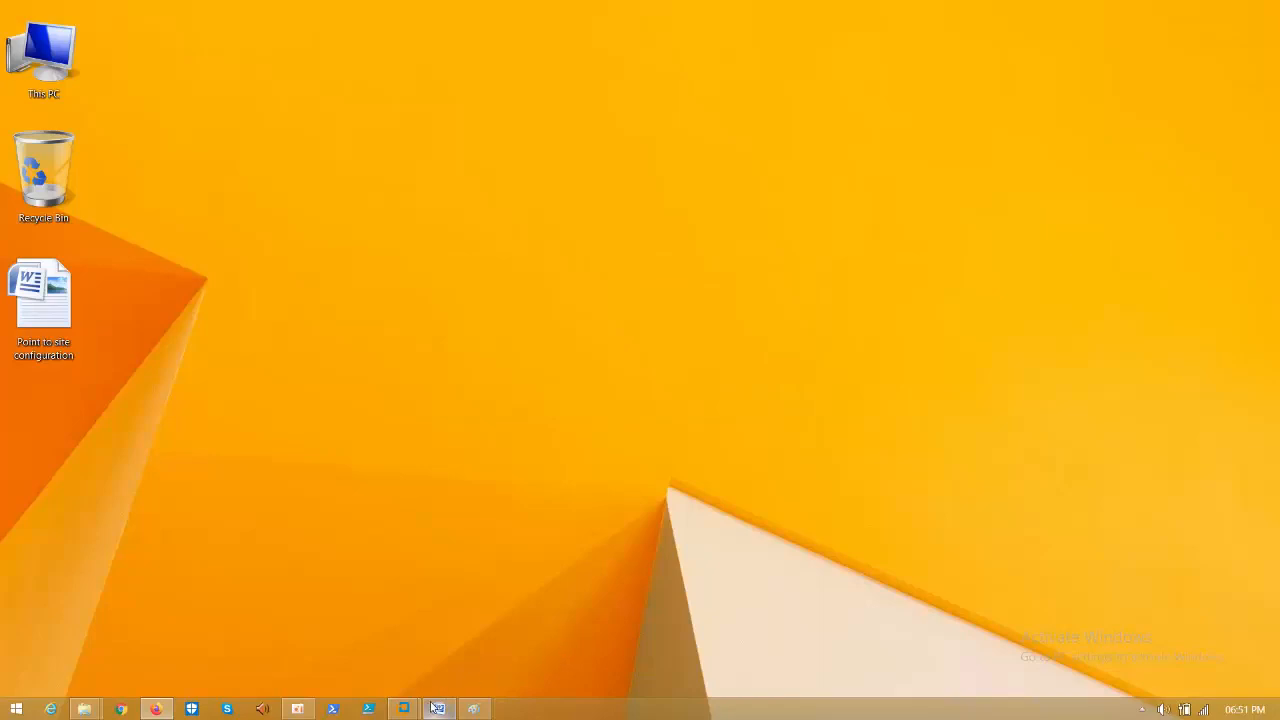
mouse_move(412, 706)
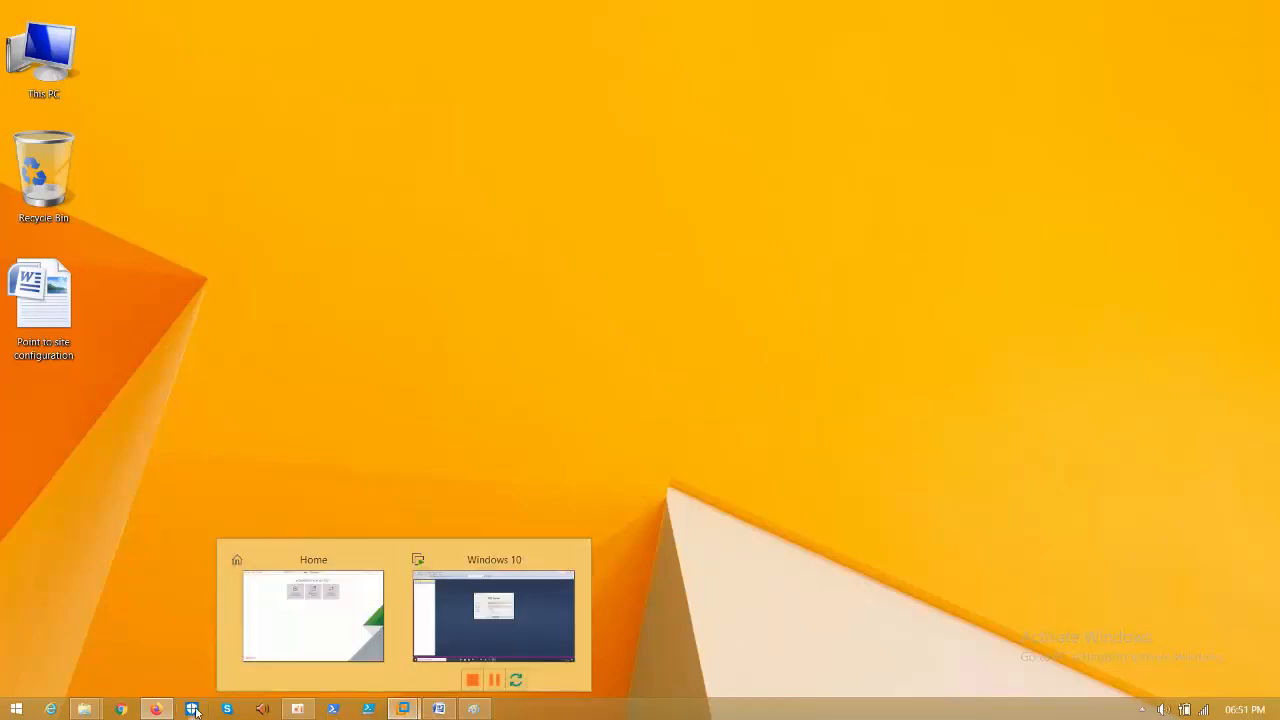
left_click(157, 709)
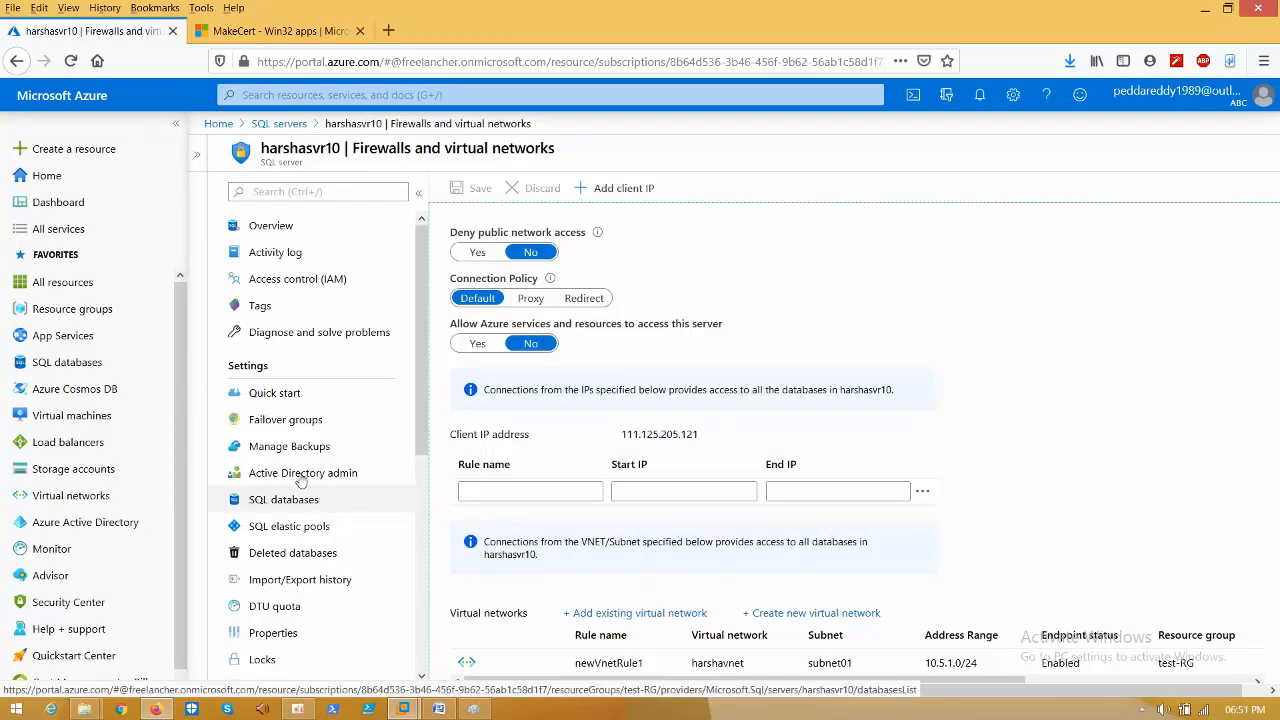
- Copy the virtual machine's private IP address 10.5.1.4 from its overview page
left_click(218, 124)
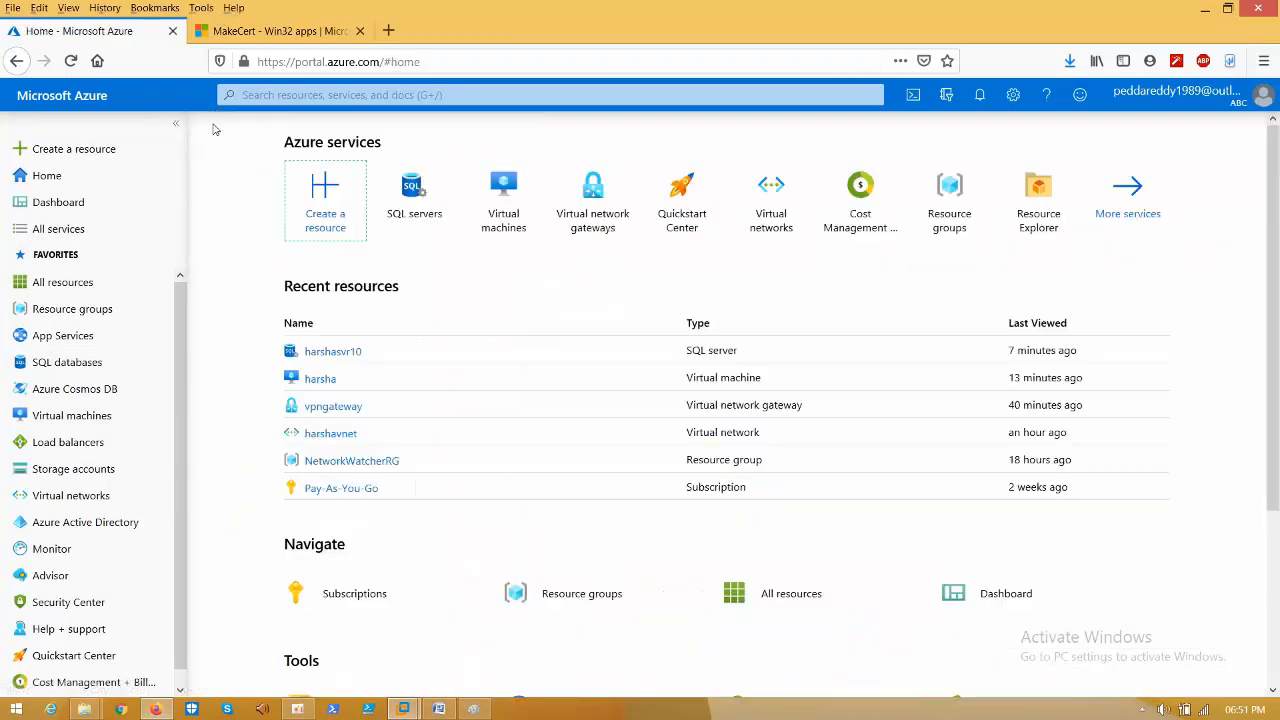
left_click(500, 200)
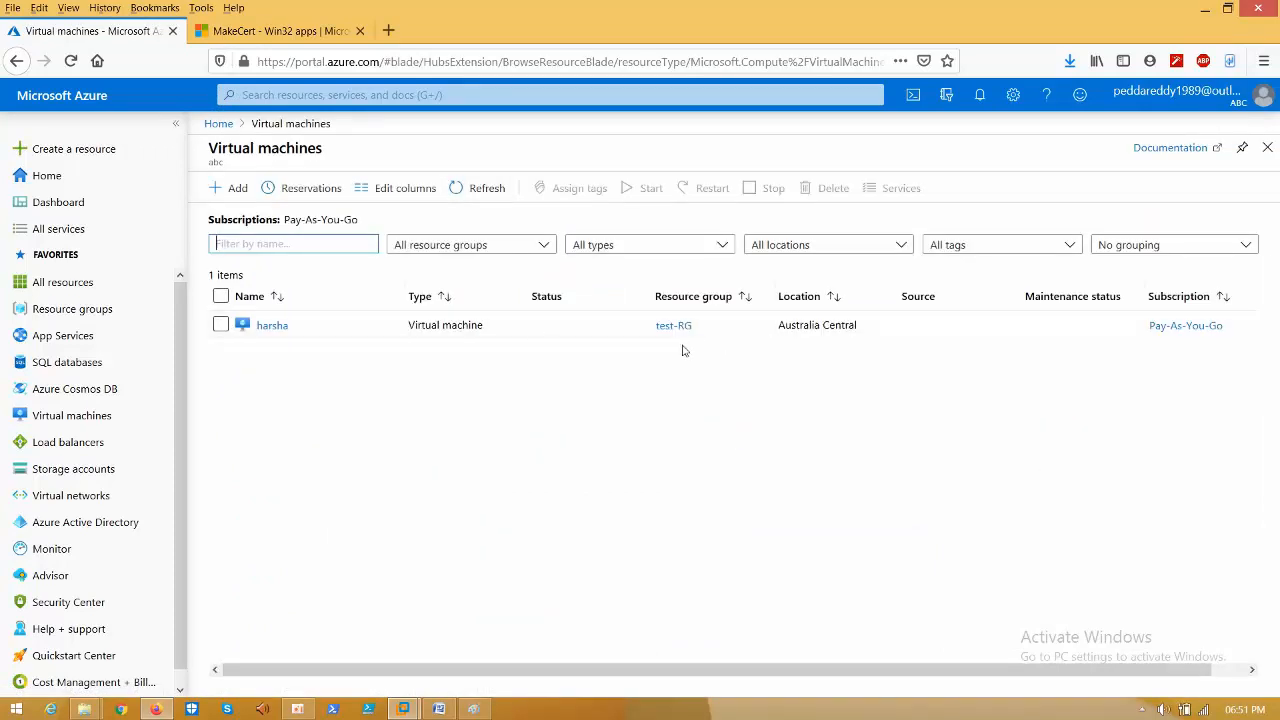
left_click(276, 330)
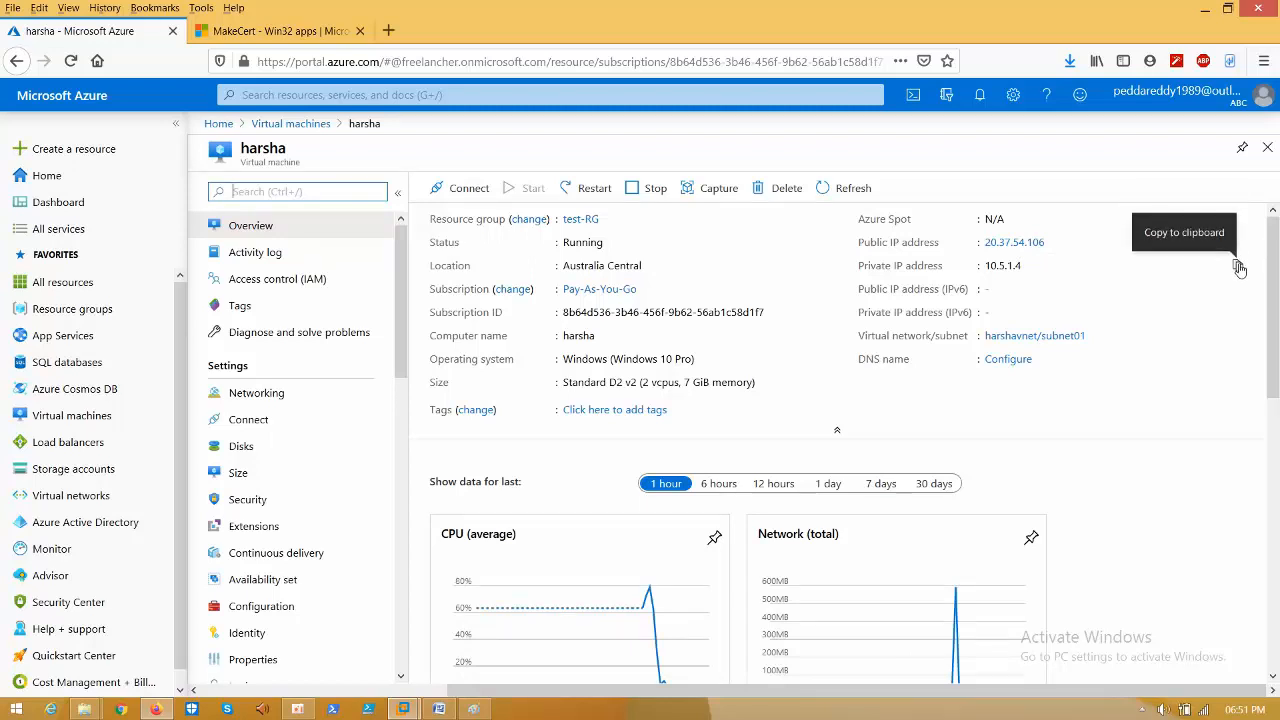
left_click(1236, 266)
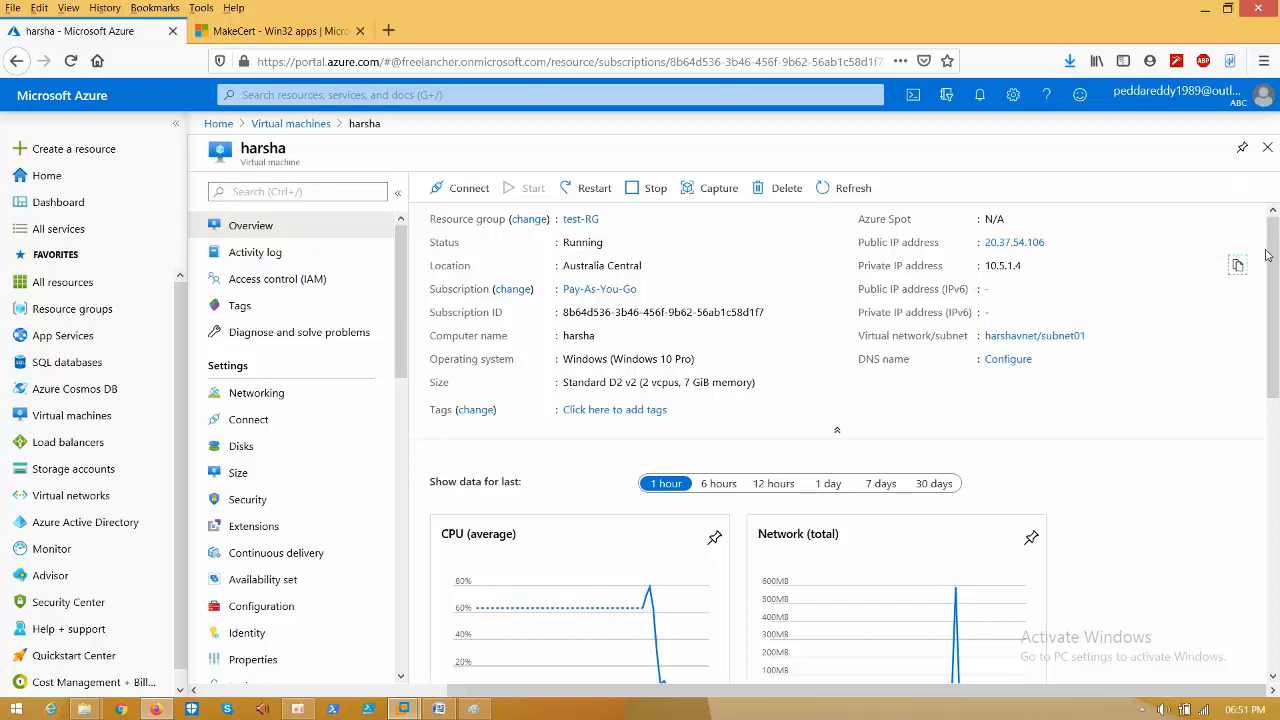
left_click(1237, 265)
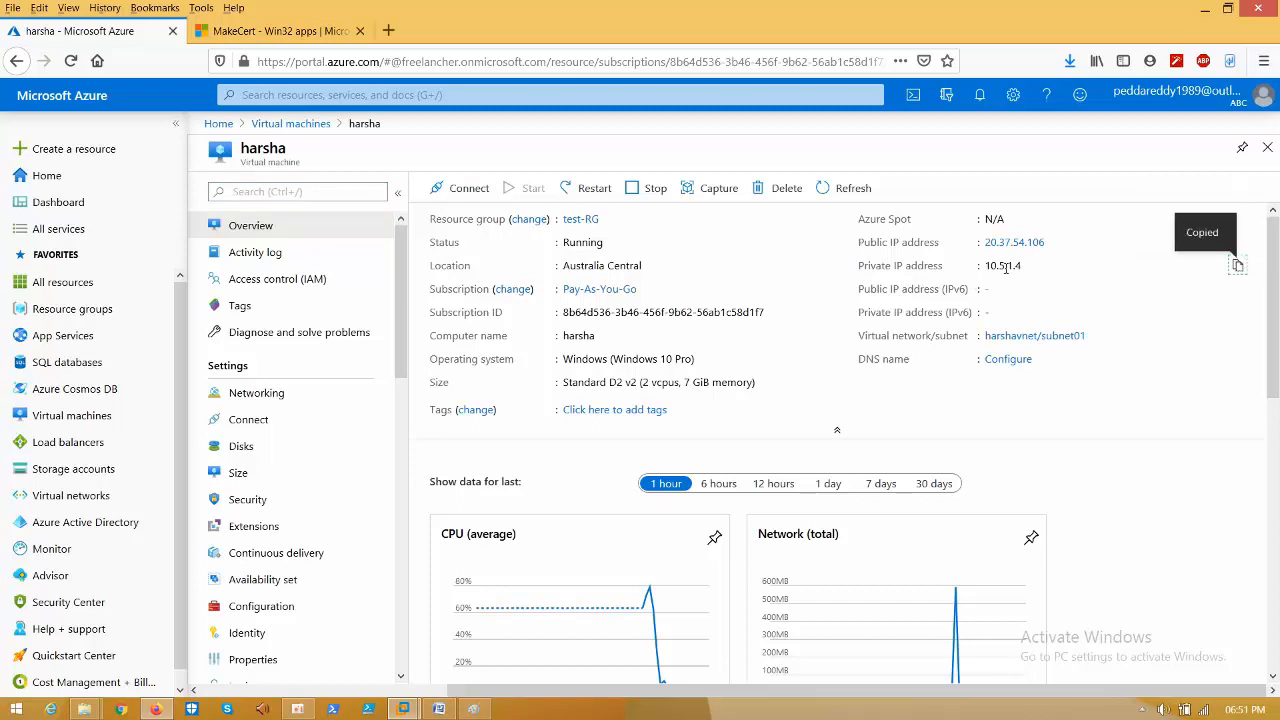
triple_click(1005, 266)
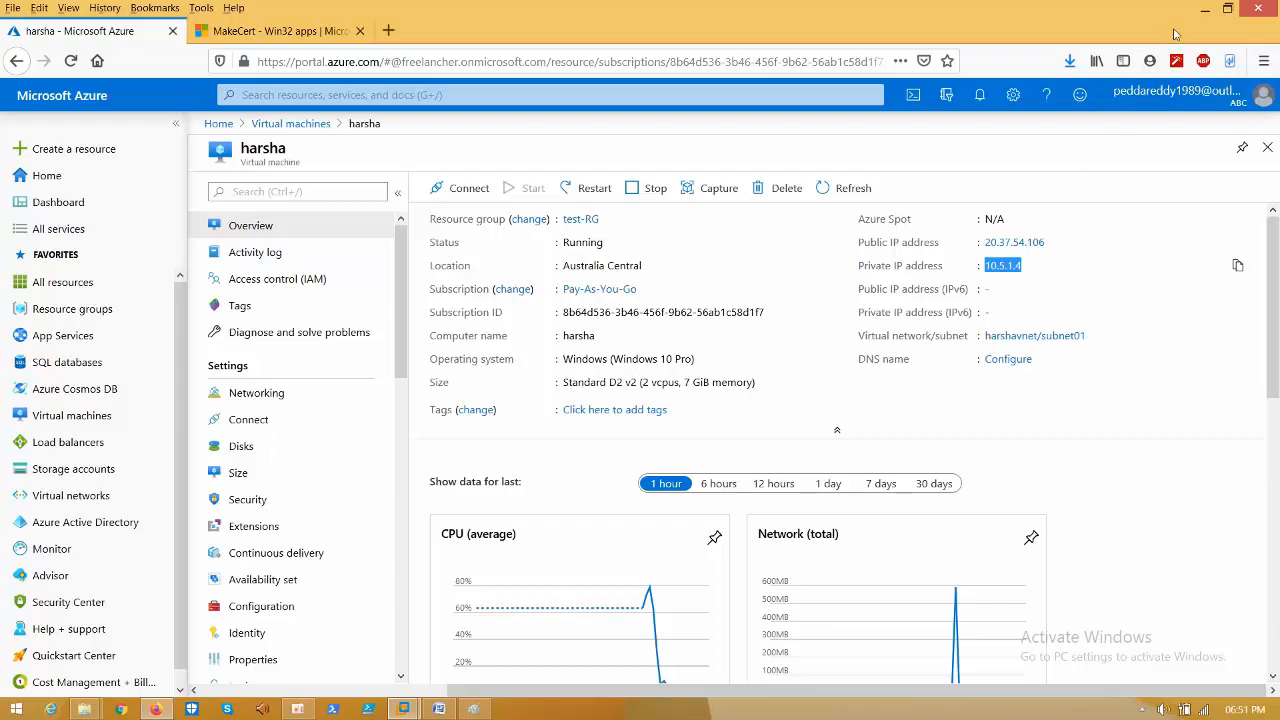
left_click(1205, 8)
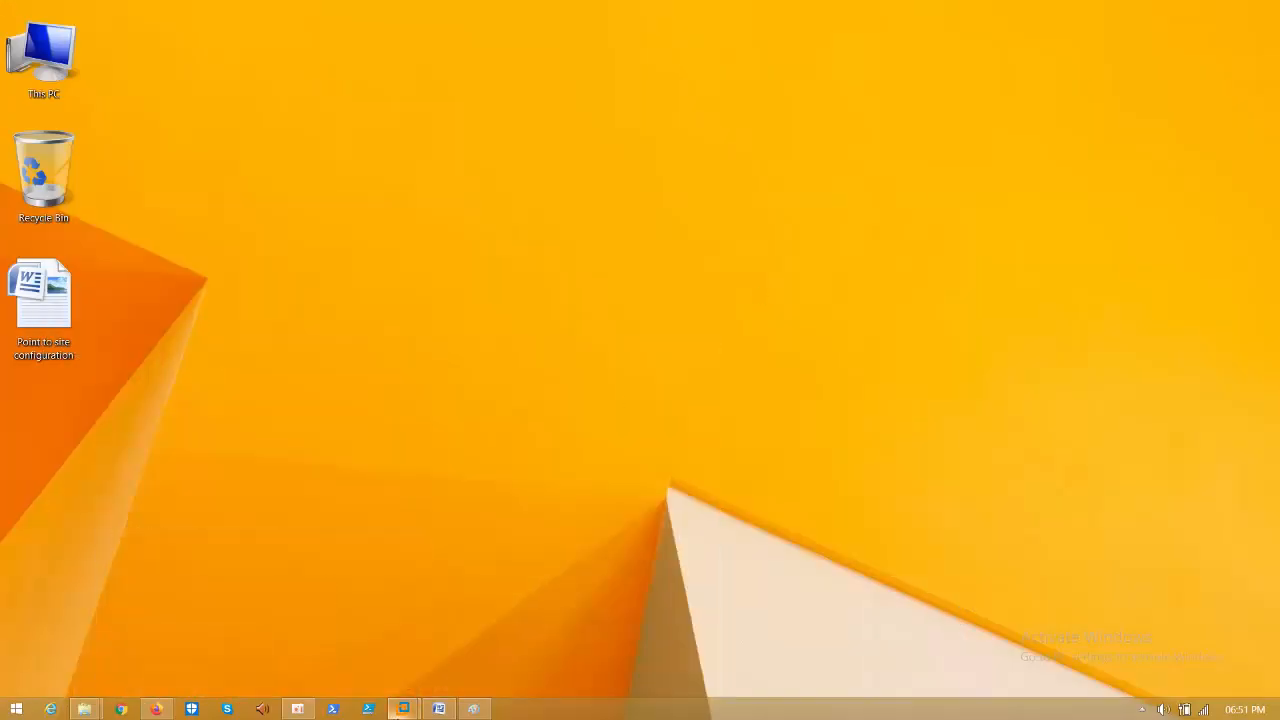
- Cancel the SSMS Connect to Server prompt in the Windows 10 VM and launch Remote Desktop via mstsc
mouse_move(405, 709)
left_click(508, 636)
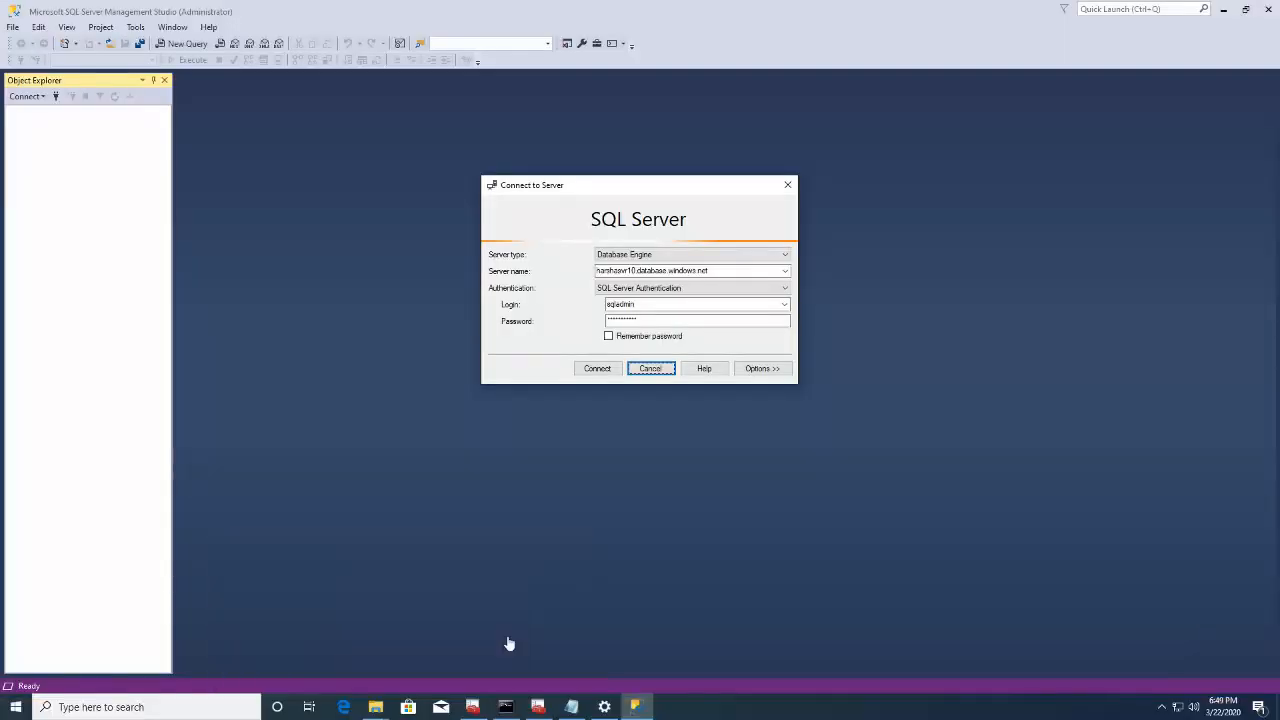
left_click(652, 370)
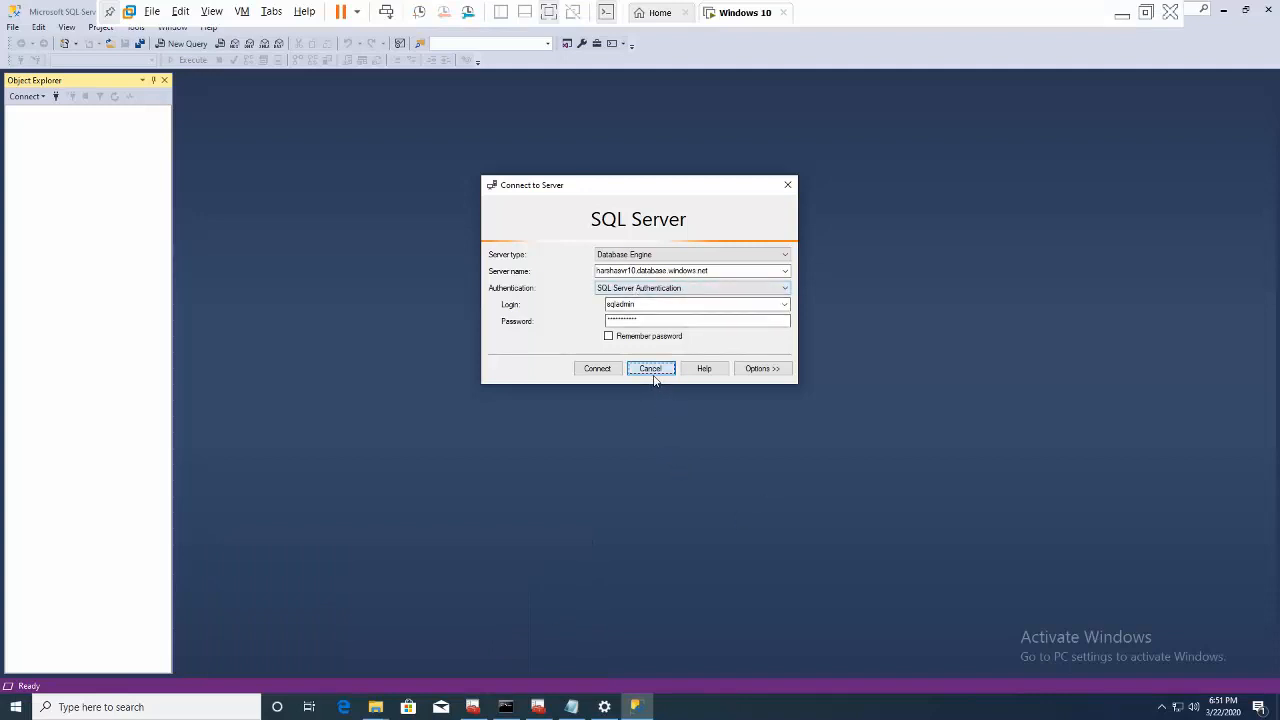
left_click(1176, 707)
left_click(596, 393)
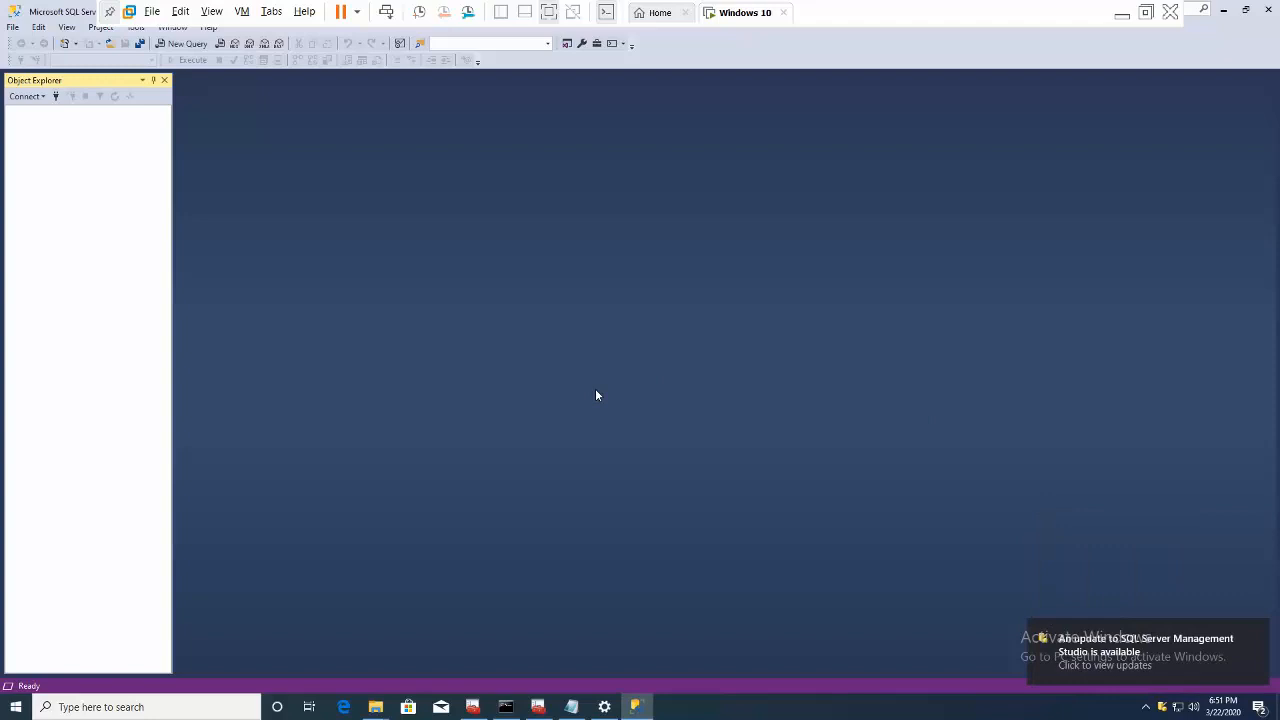
key("super+r")
type("m")
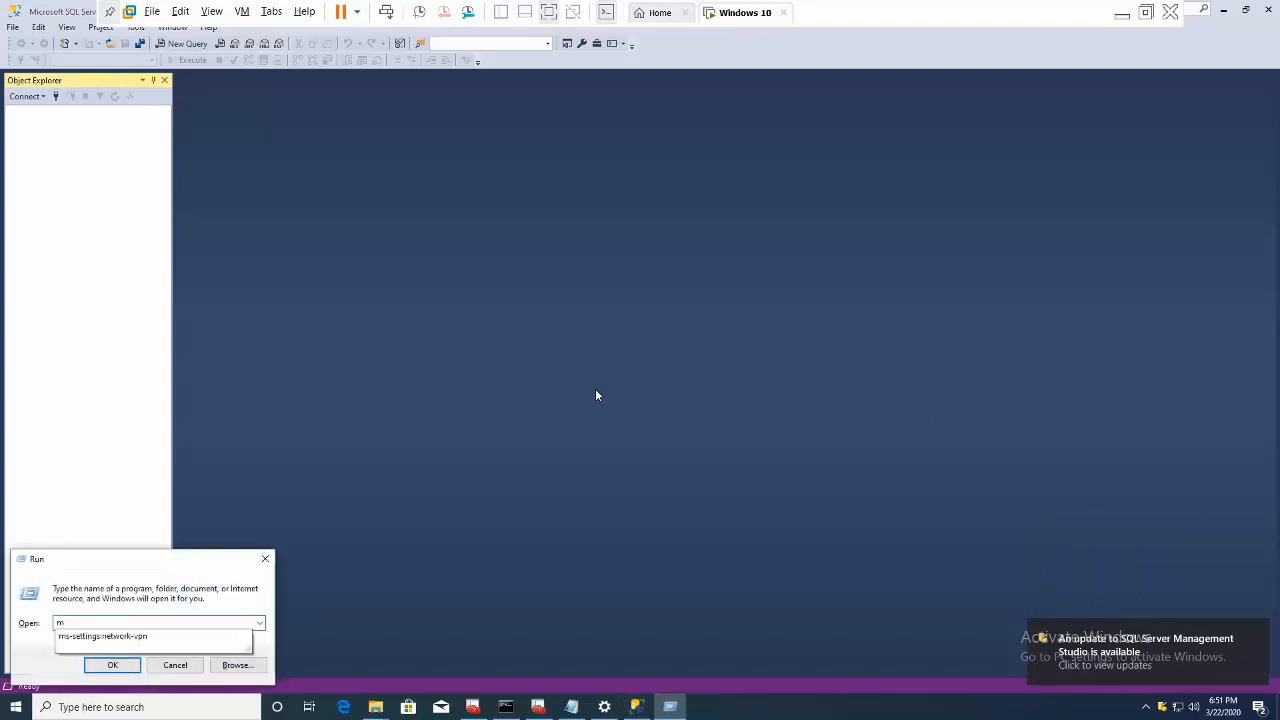
type("stsc")
key("Return")
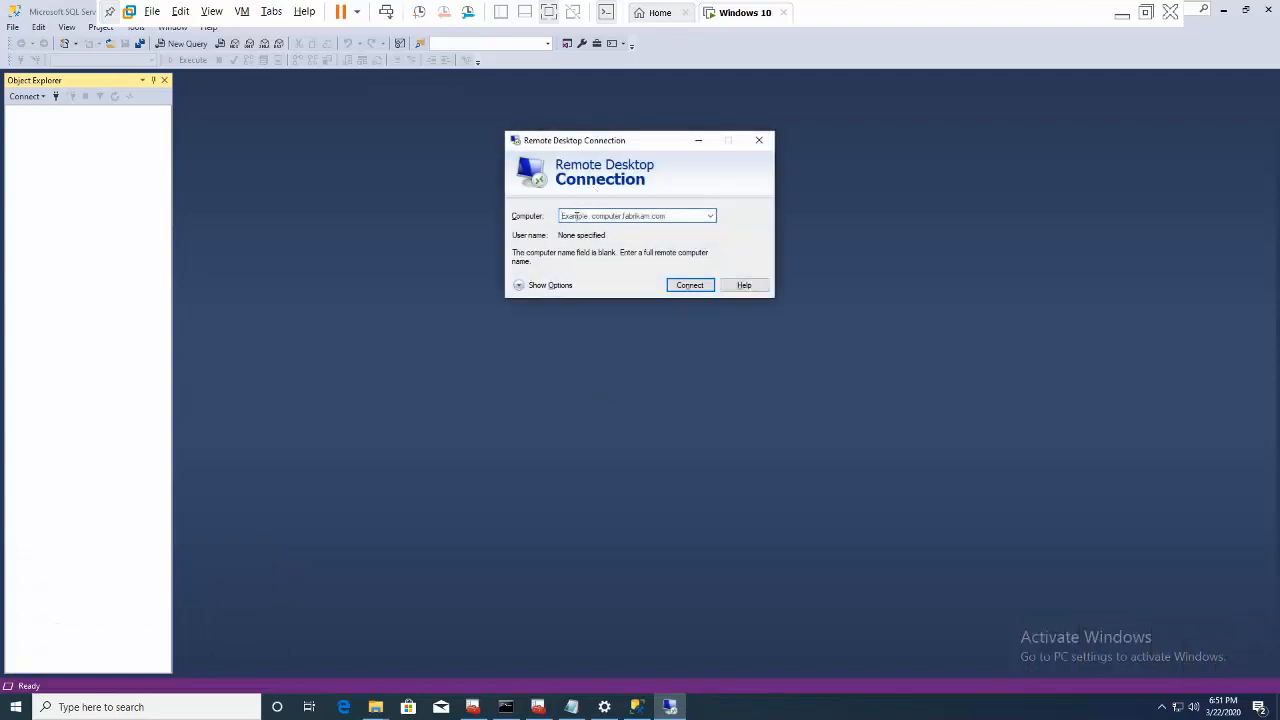
- Remote into 10.5.1.4 with the VM administrator's user name and password, accepting the certificate
left_click(576, 216)
type("10.5.1.4")
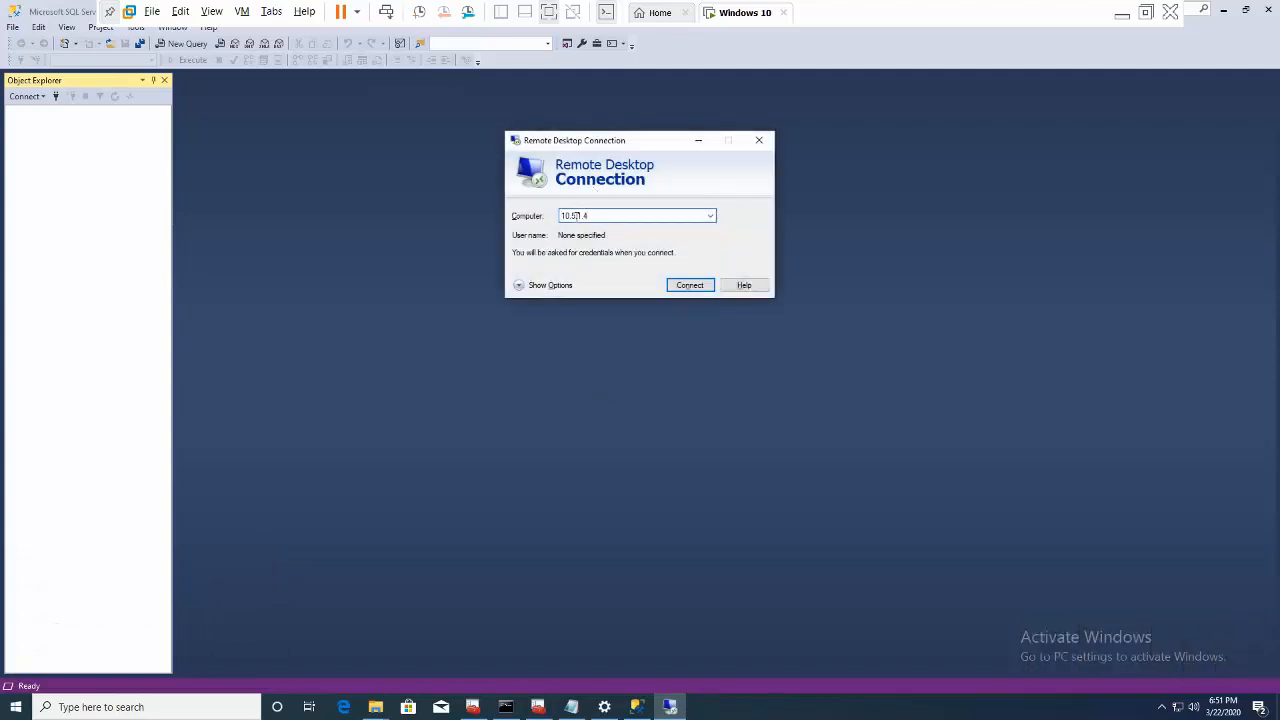
left_click(686, 286)
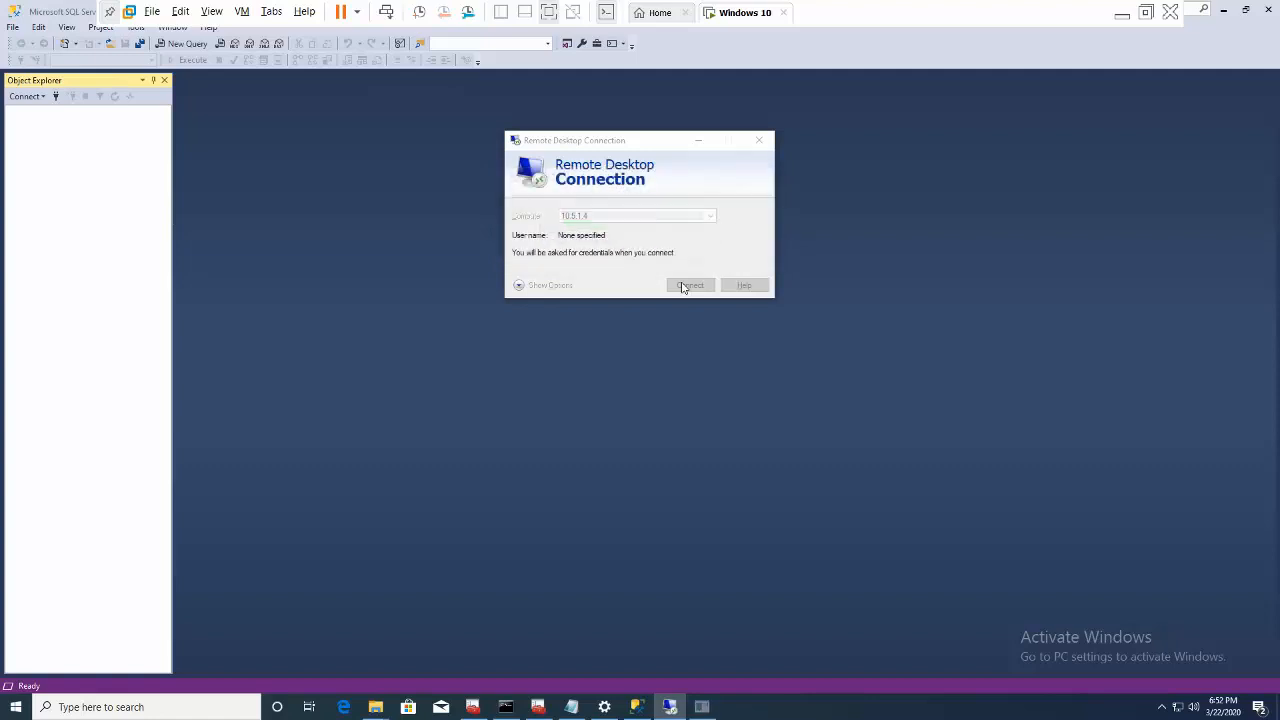
type("ha")
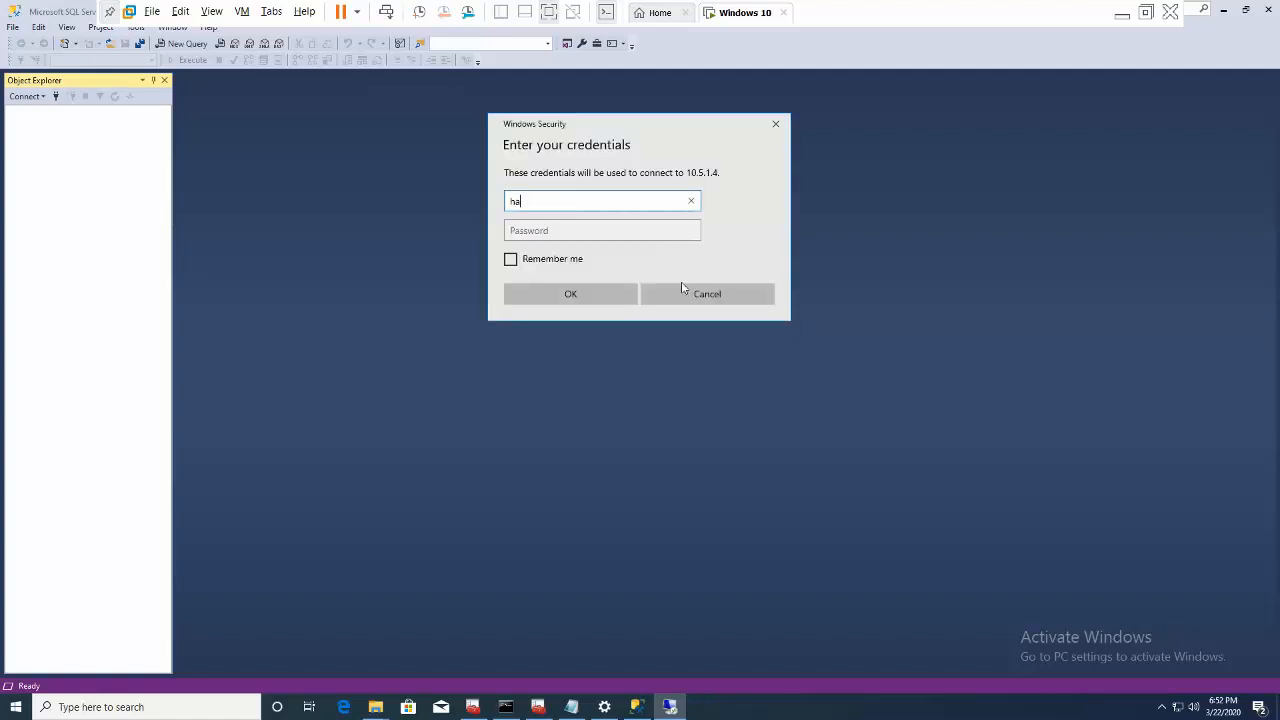
type("rsha")
key("Tab")
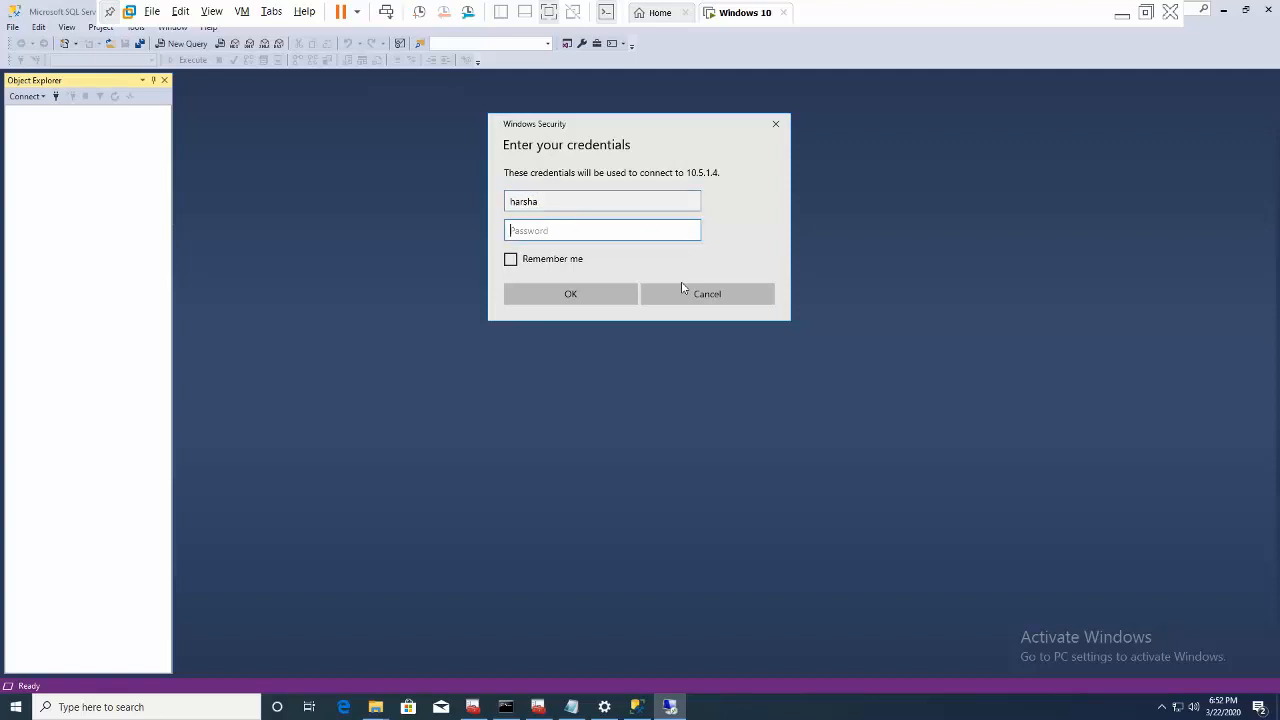
type("***************")
left_click(614, 297)
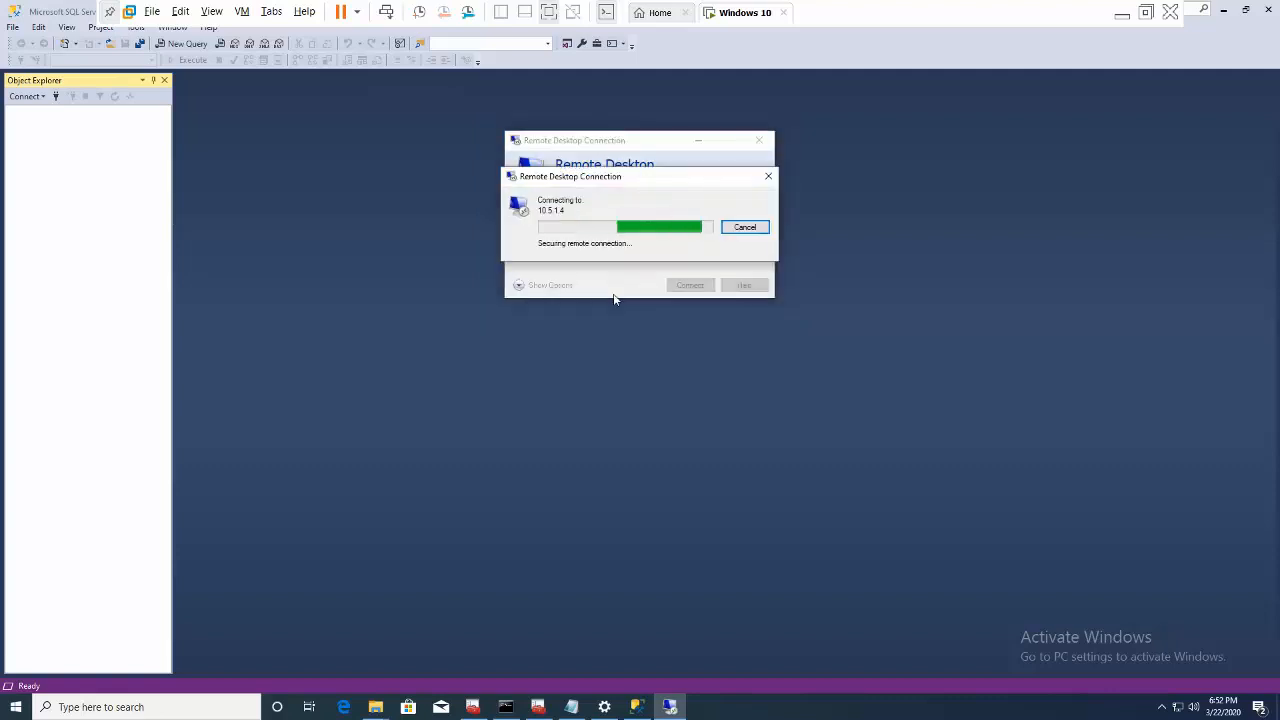
left_click(675, 331)
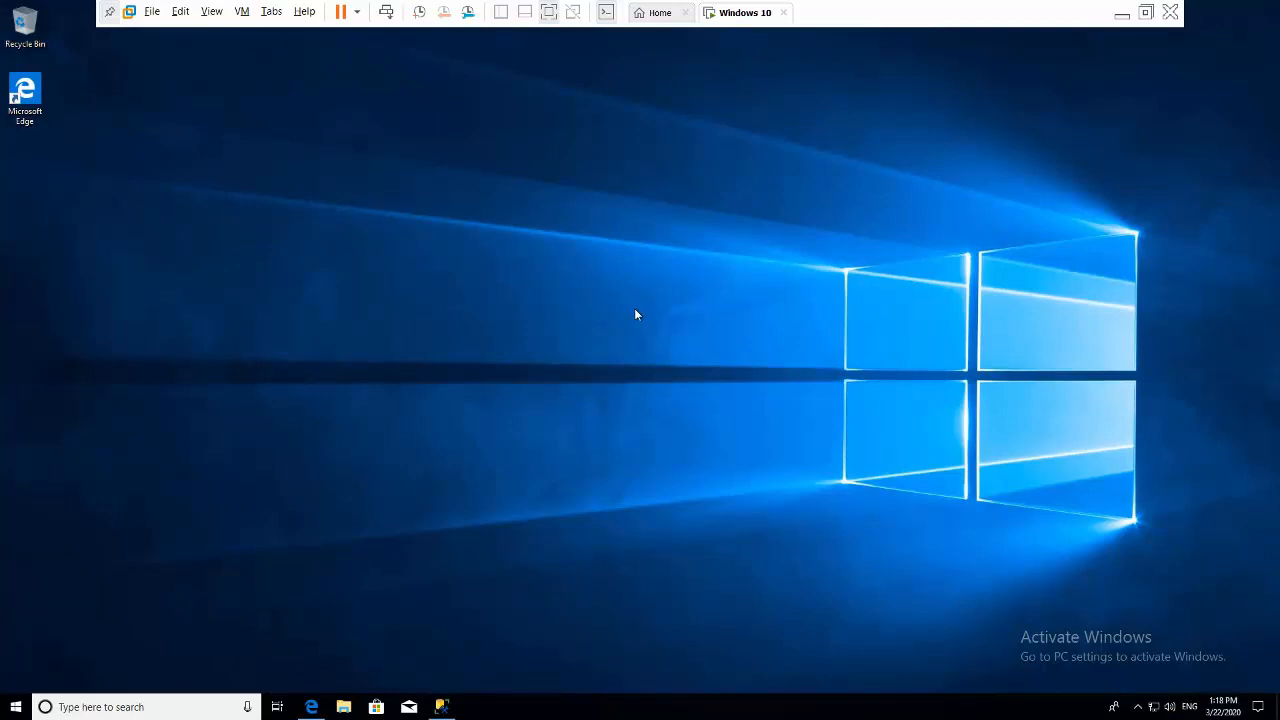
- Re-execute the client_net_address query in SSMS so it lists 10.5.1.4 connections, then minimize SSMS
right_click(629, 304)
left_click(658, 343)
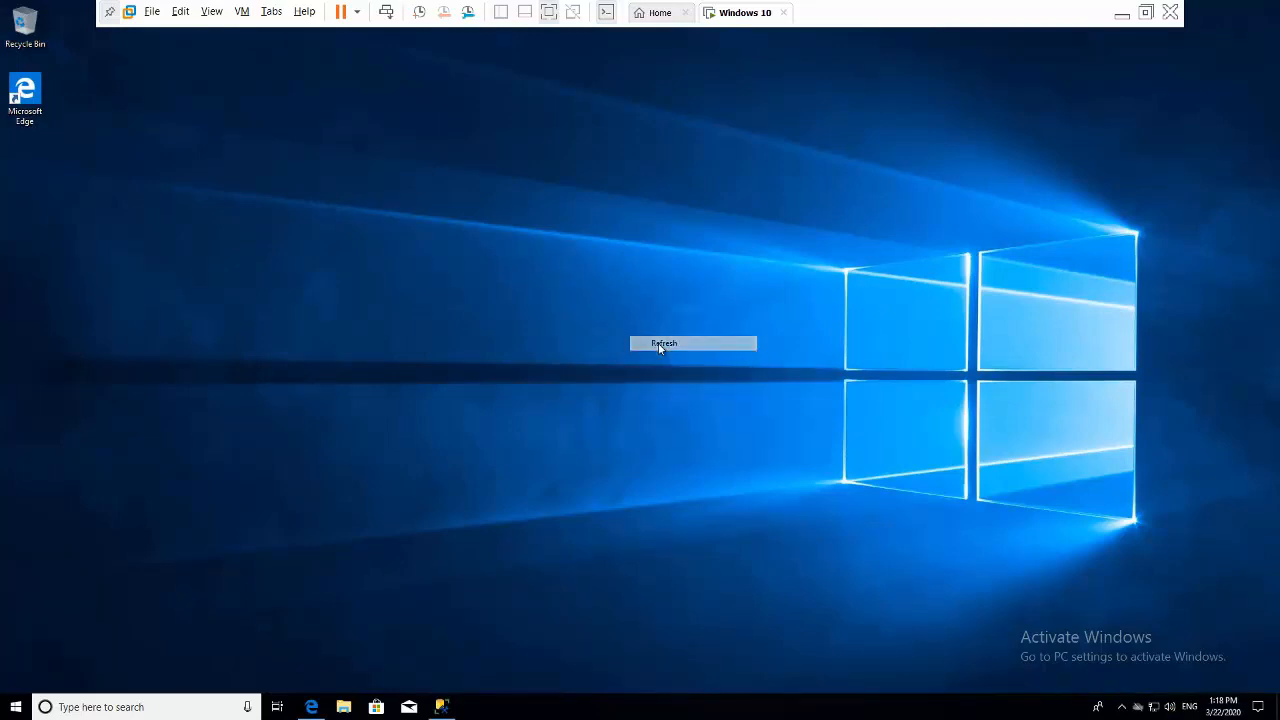
right_click(489, 211)
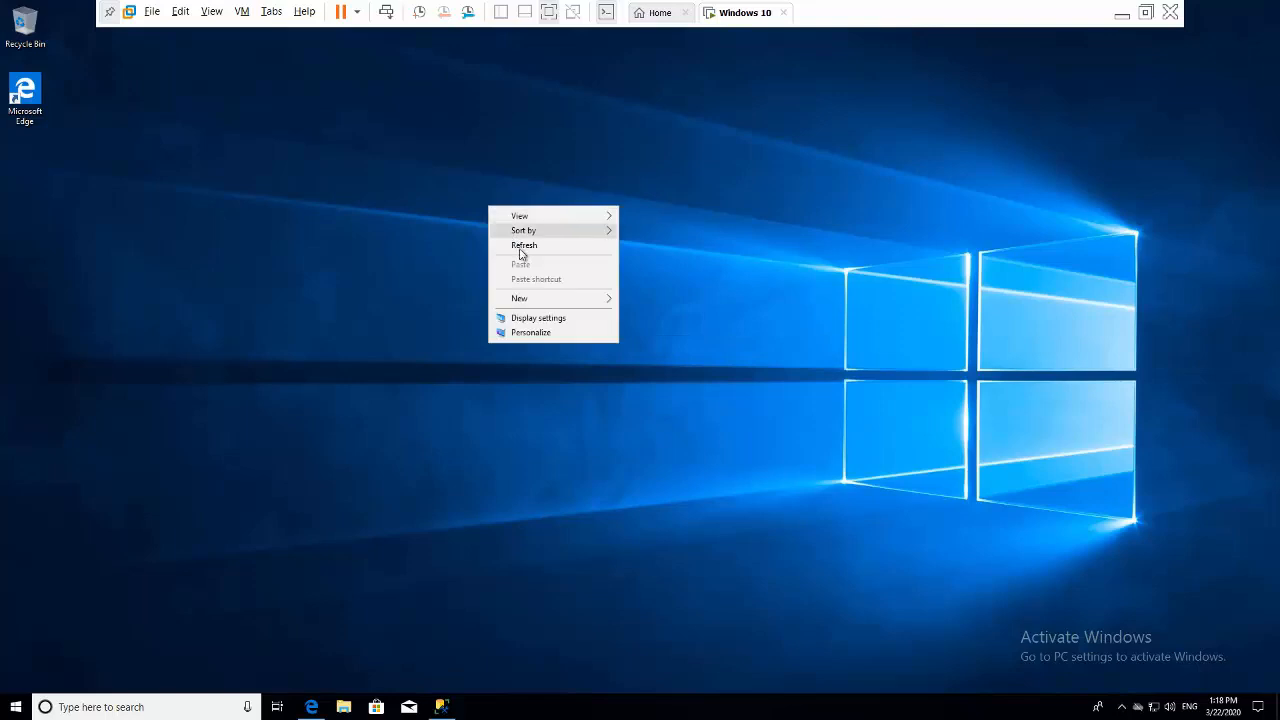
left_click(521, 252)
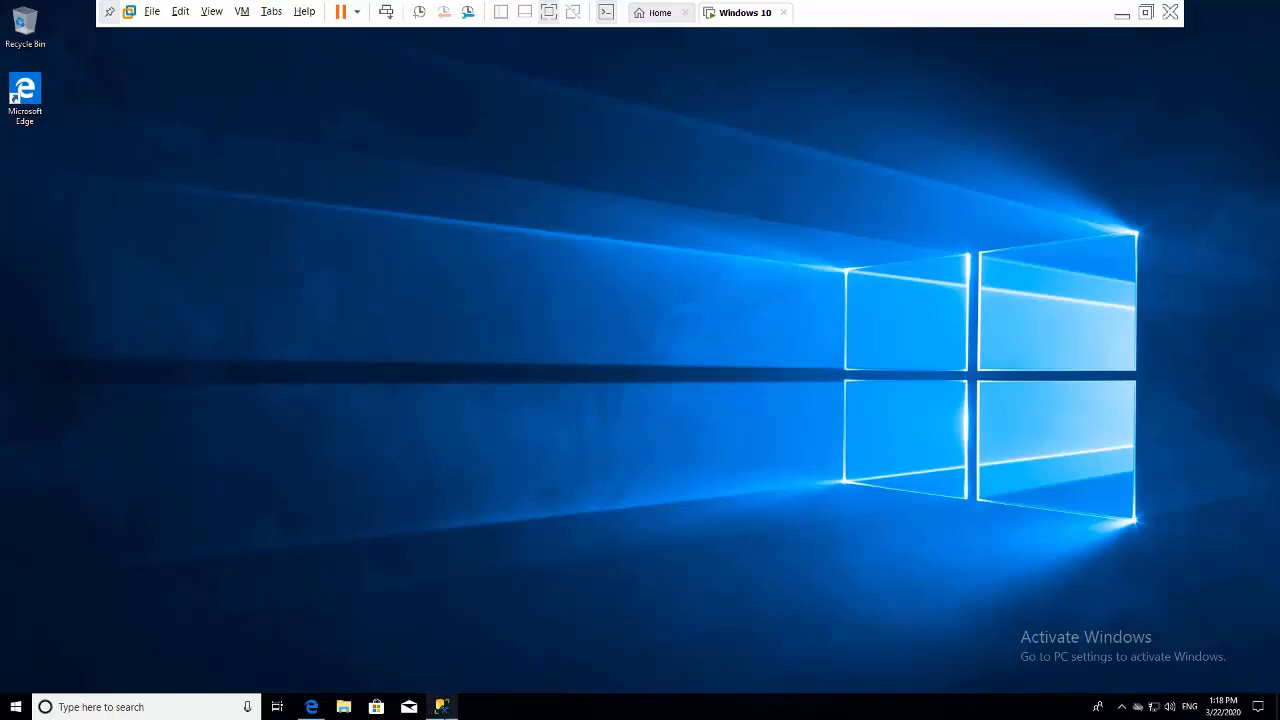
left_click(446, 711)
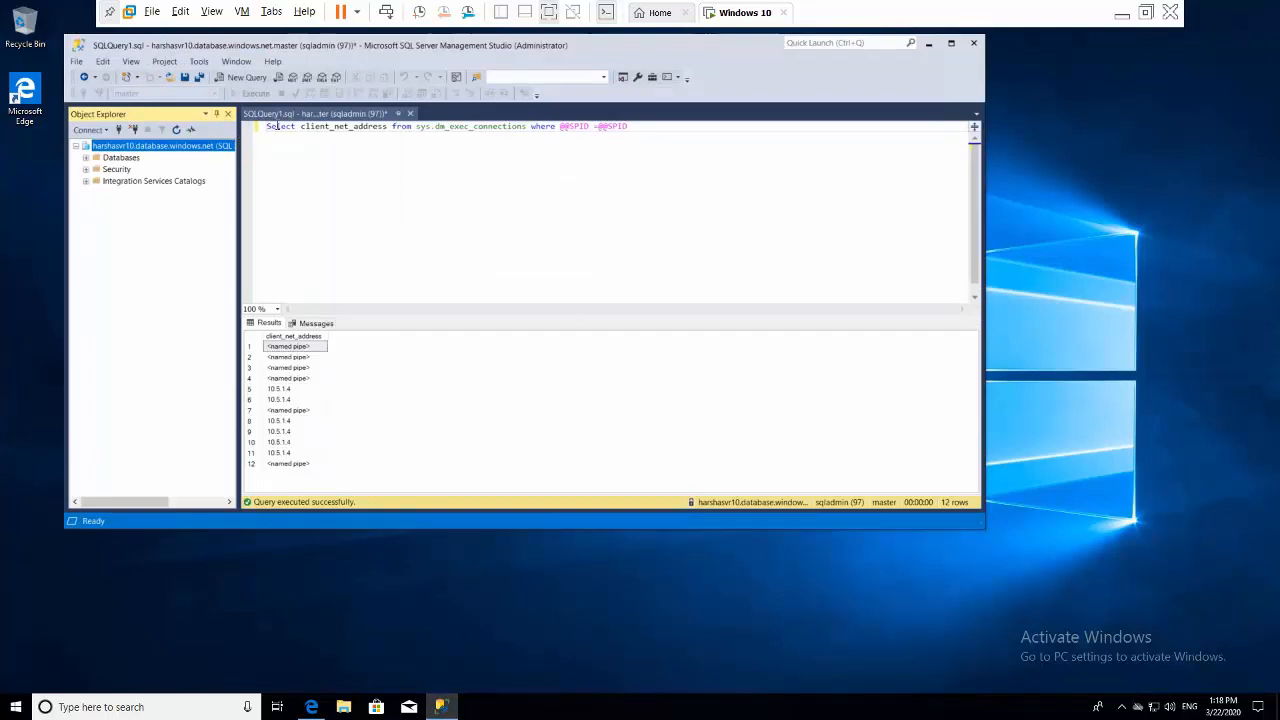
left_click(278, 126)
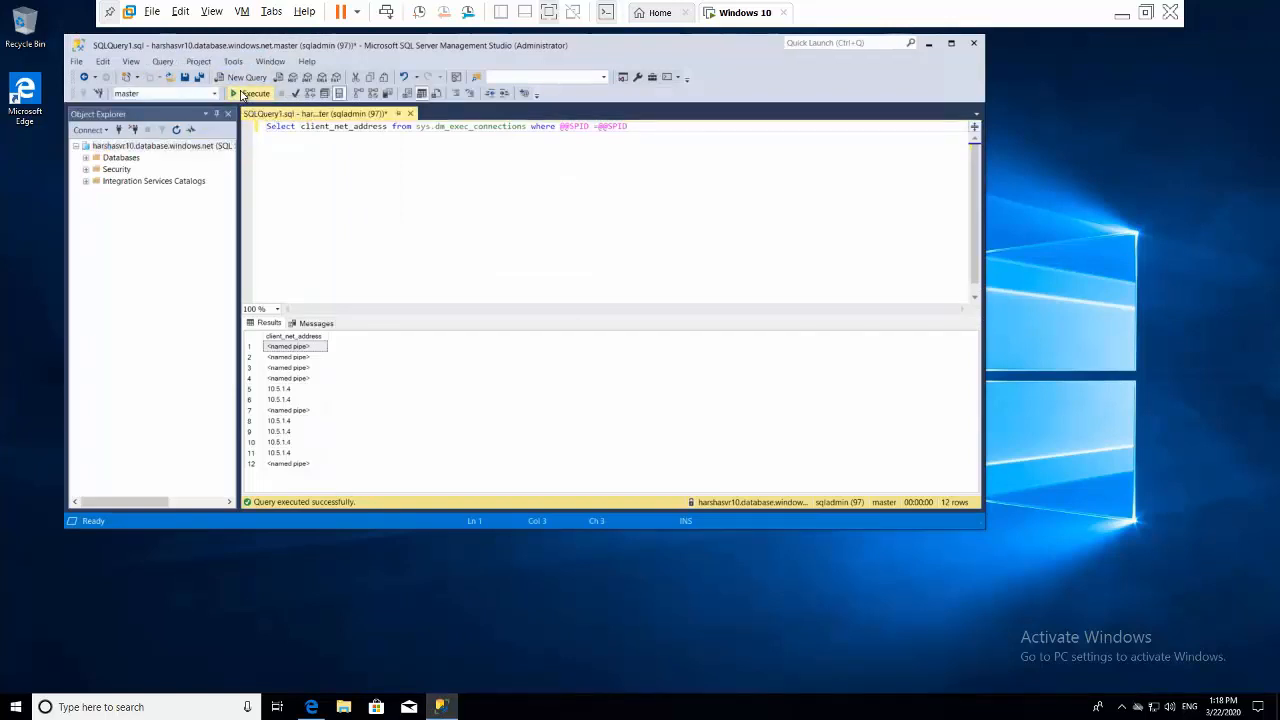
left_click(241, 95)
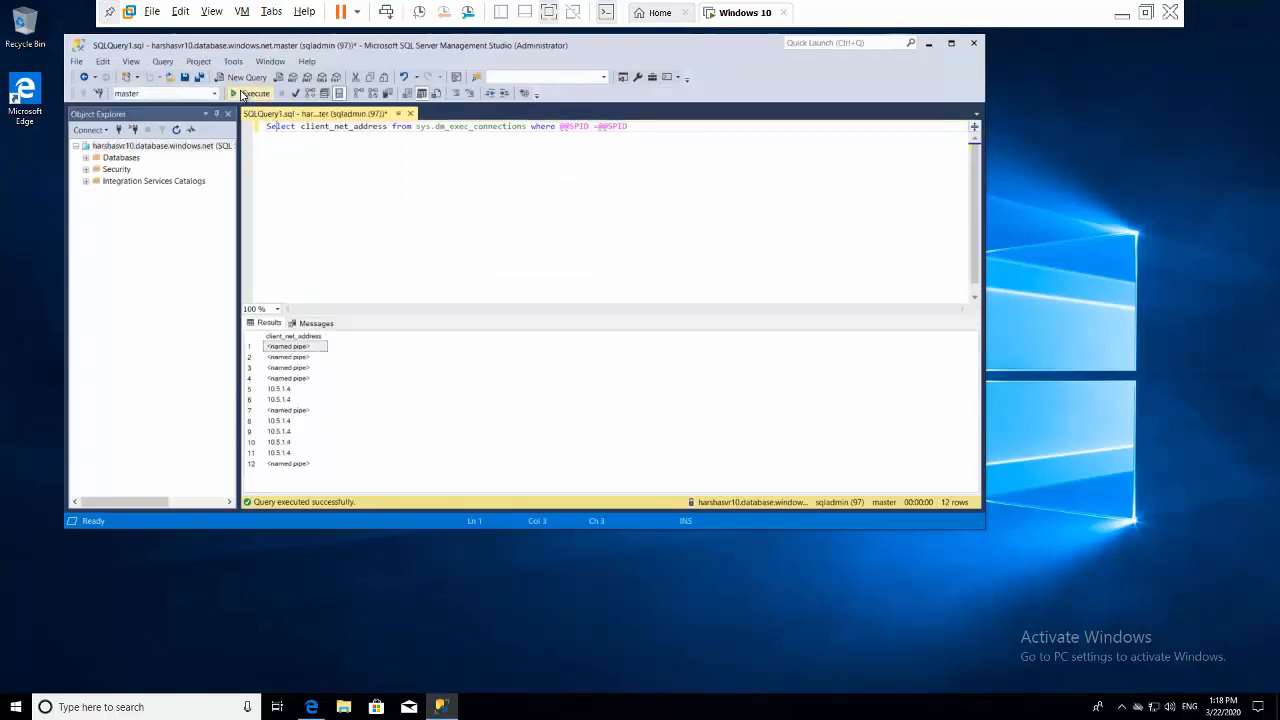
left_click(971, 45)
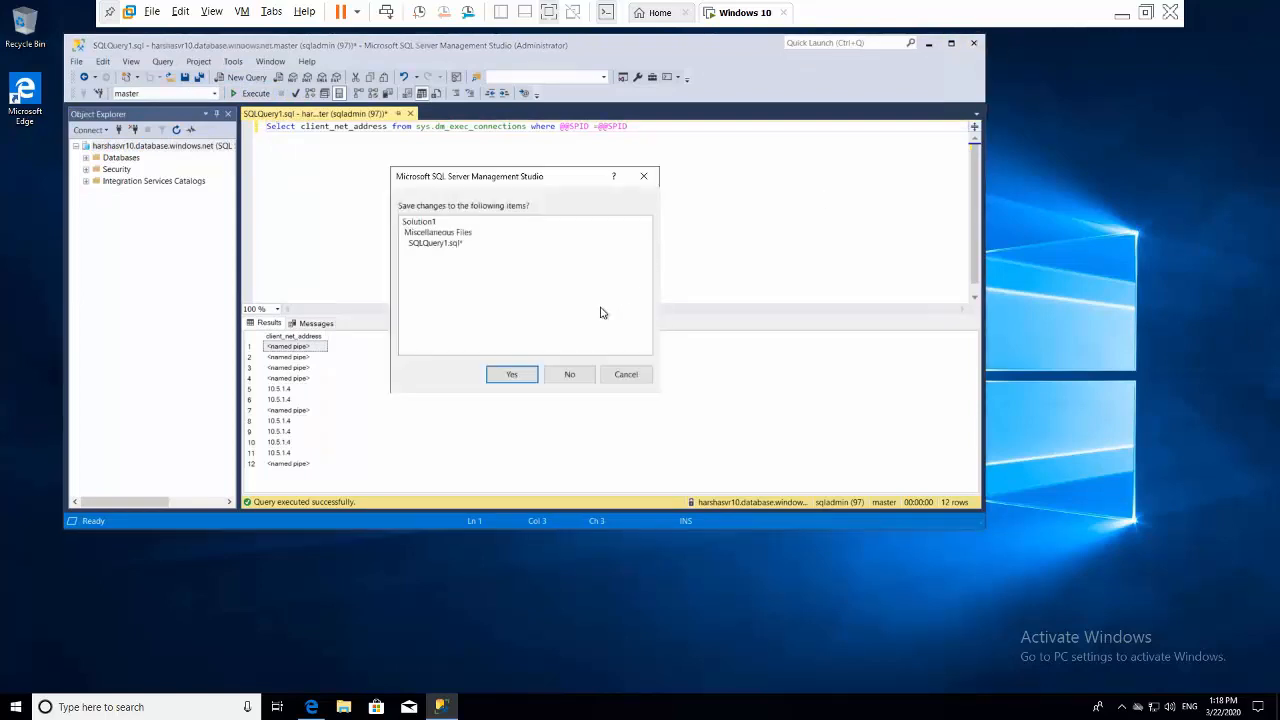
left_click(628, 377)
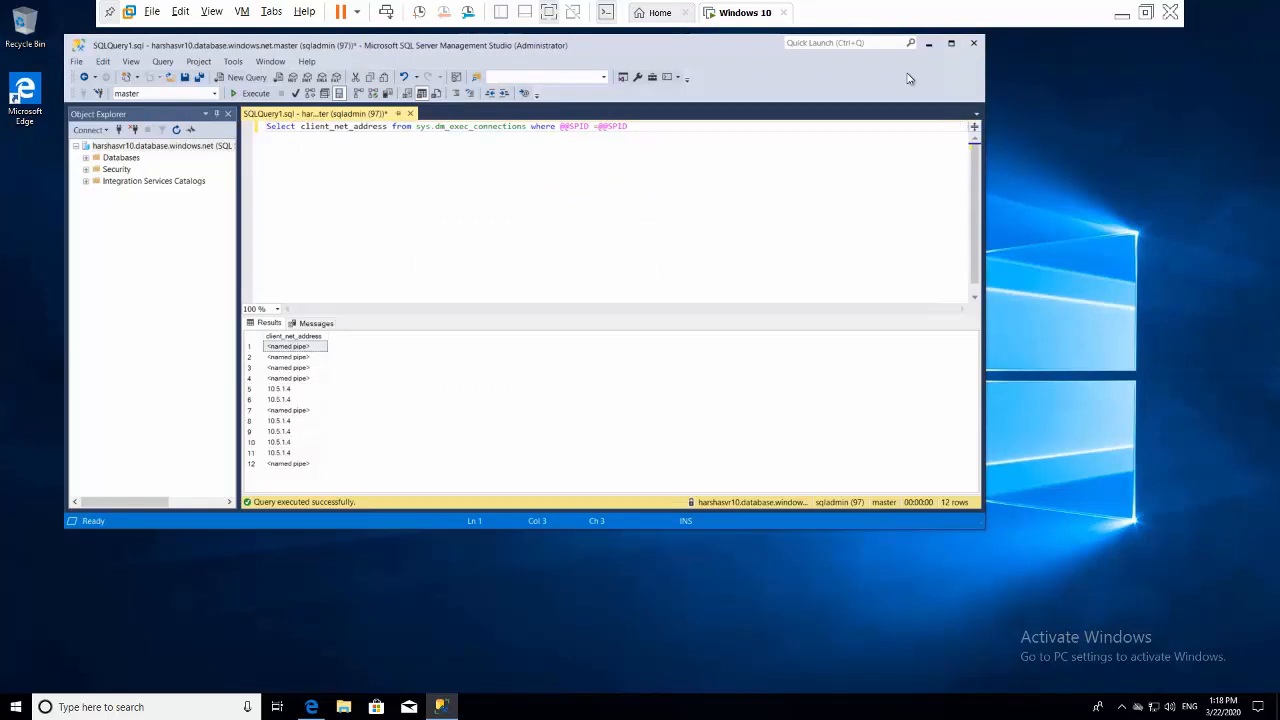
left_click(928, 43)
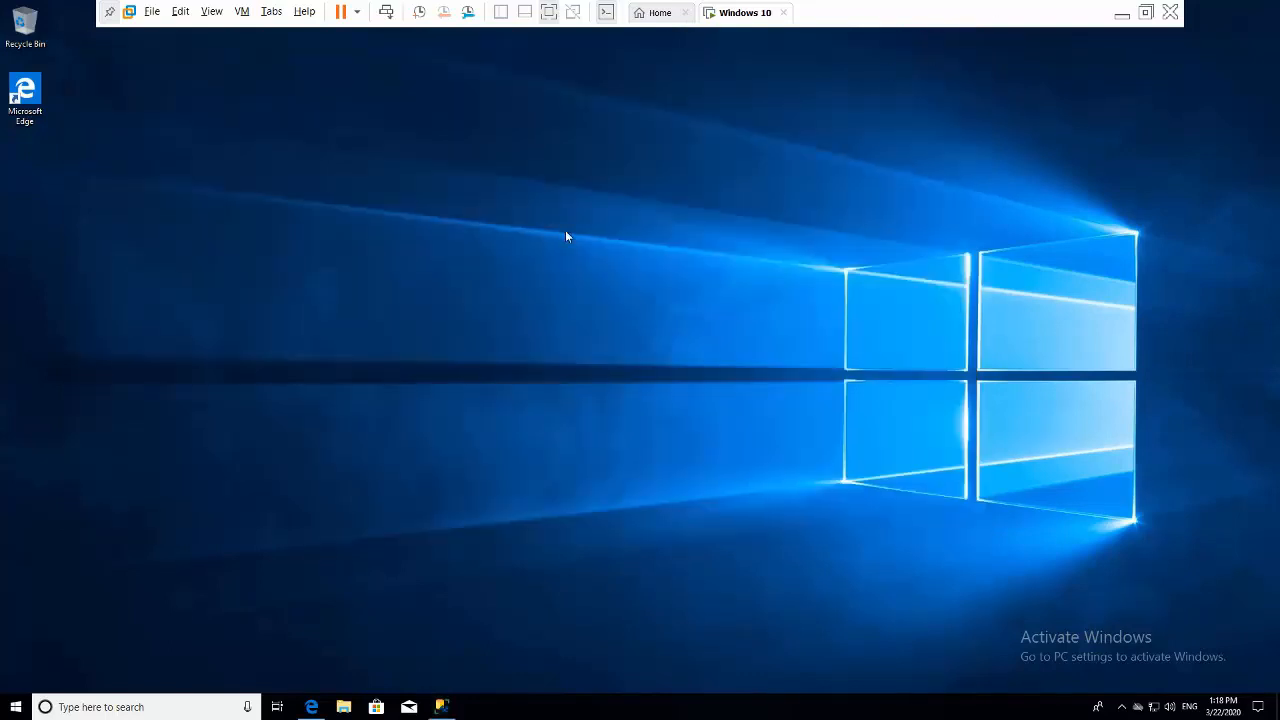
- Minimize the Windows 10 VM to the host desktop and bring the oCam recorder back up
right_click(565, 236)
left_click(598, 272)
right_click(598, 277)
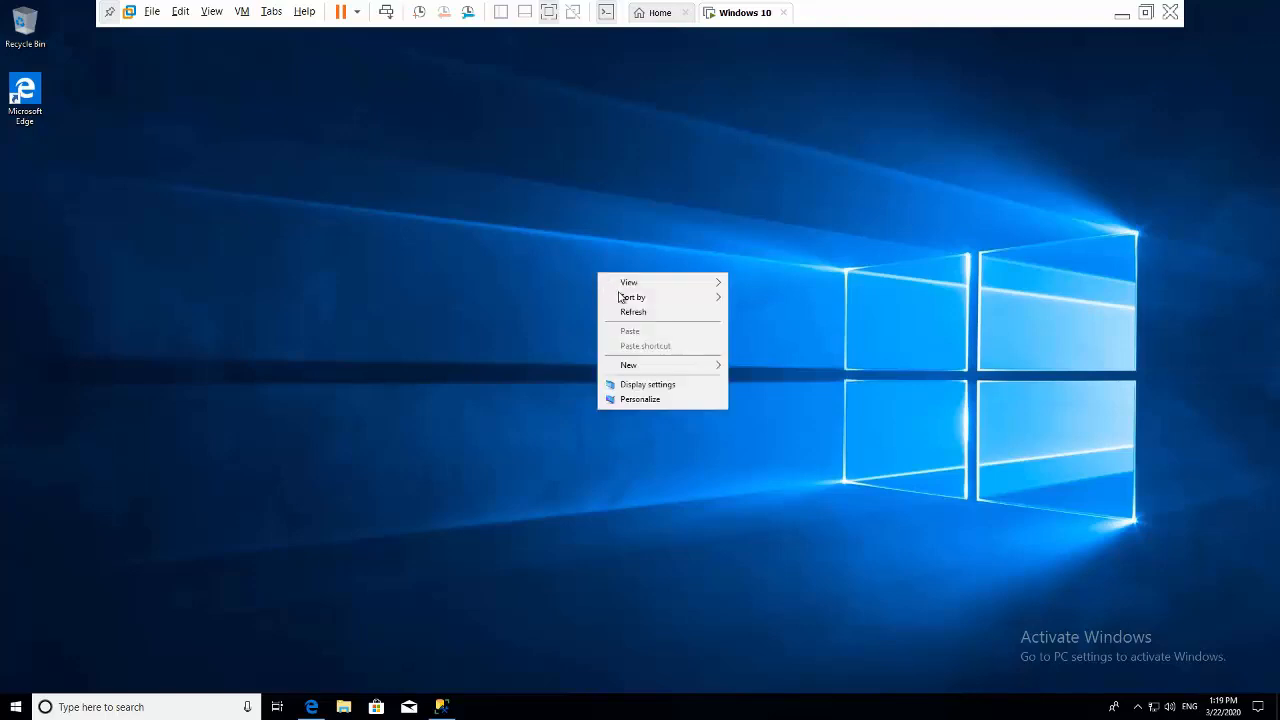
left_click(637, 316)
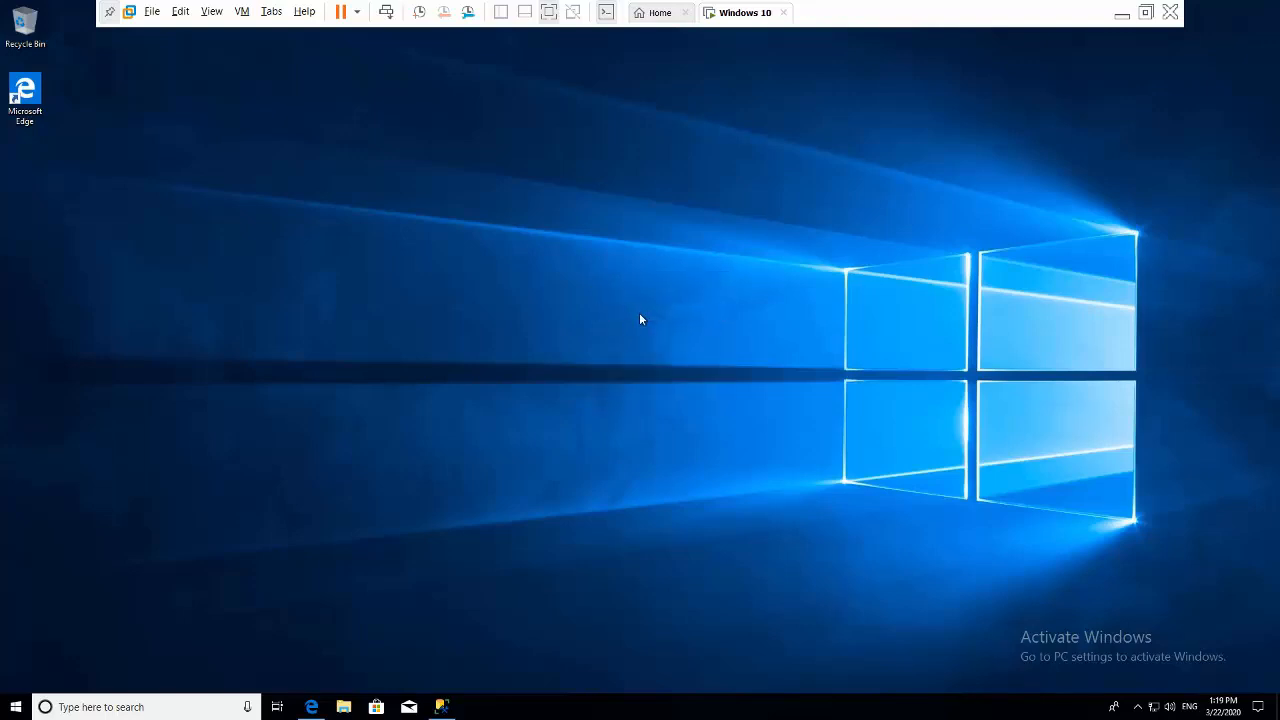
left_click(1121, 13)
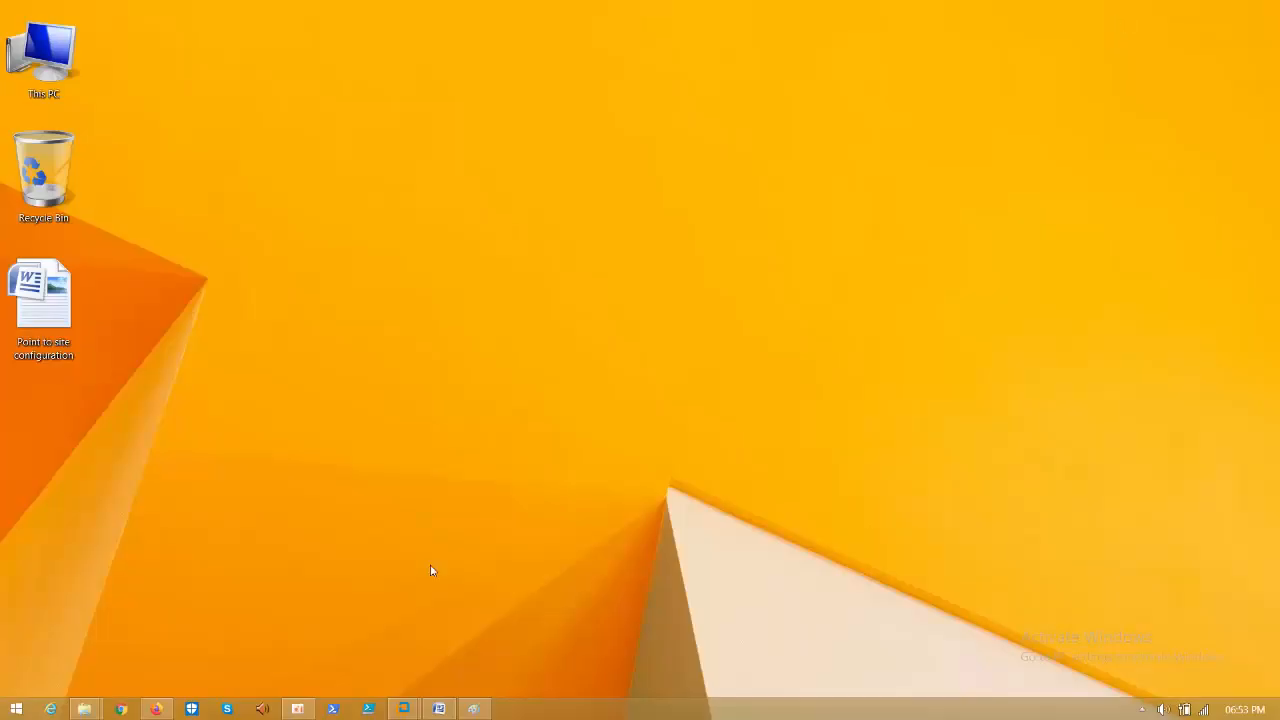
left_click(297, 709)
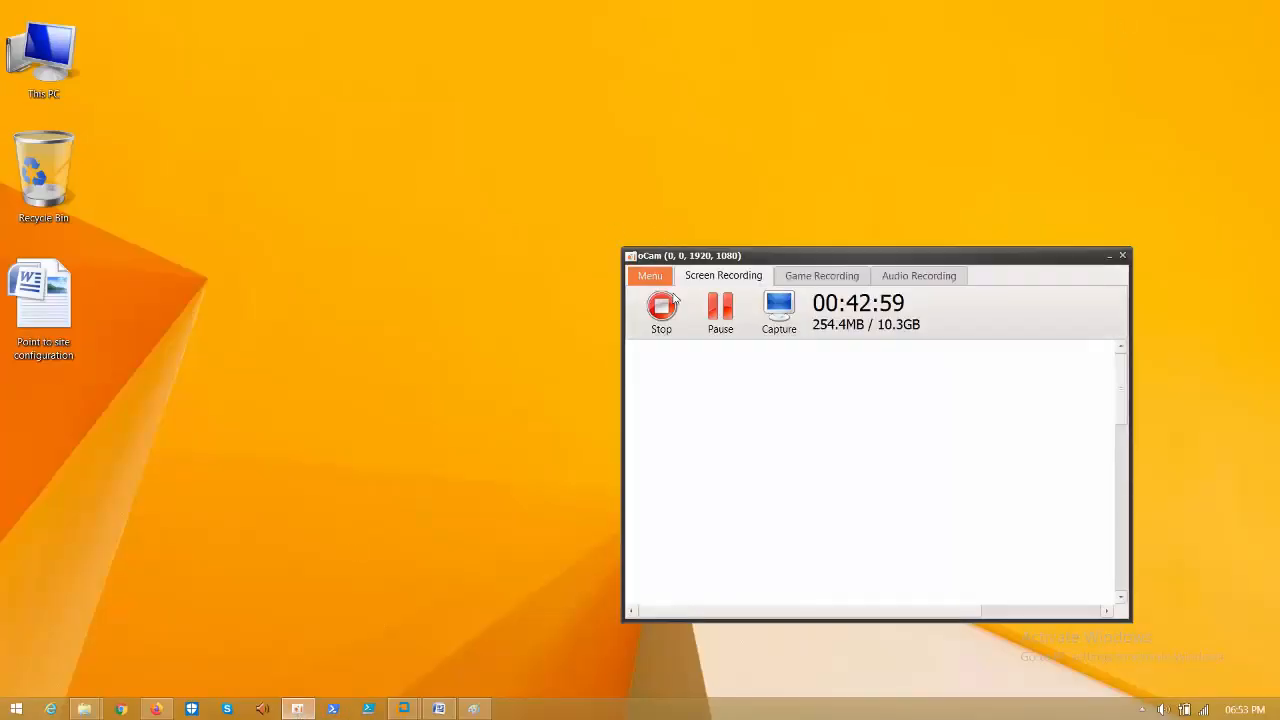